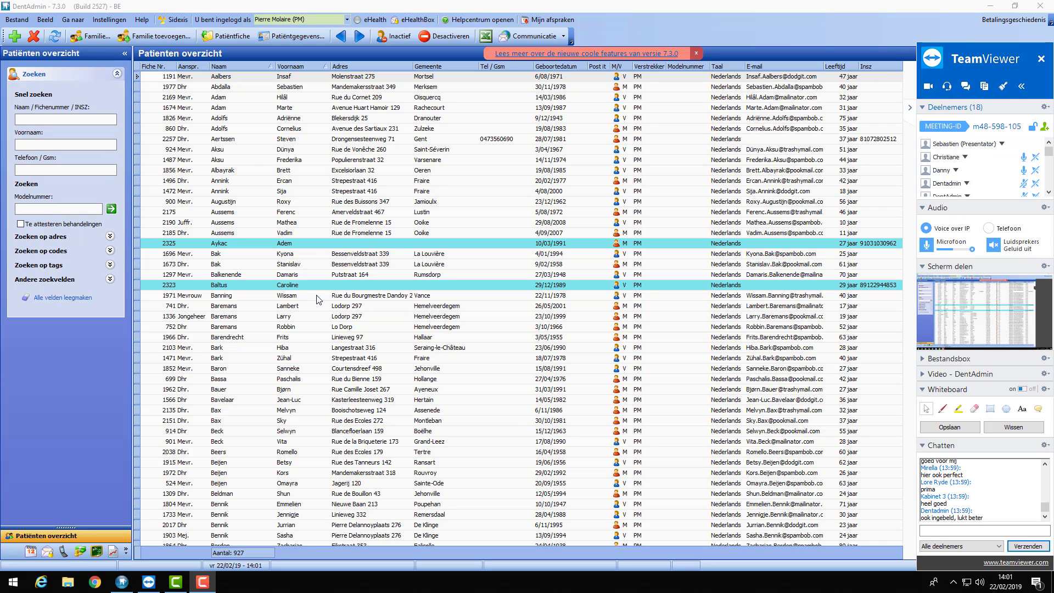
Open the record of the second highlighted patient in the overview and show that patient's communication page
{"action": "left_click", "coordinate": [283, 285]}
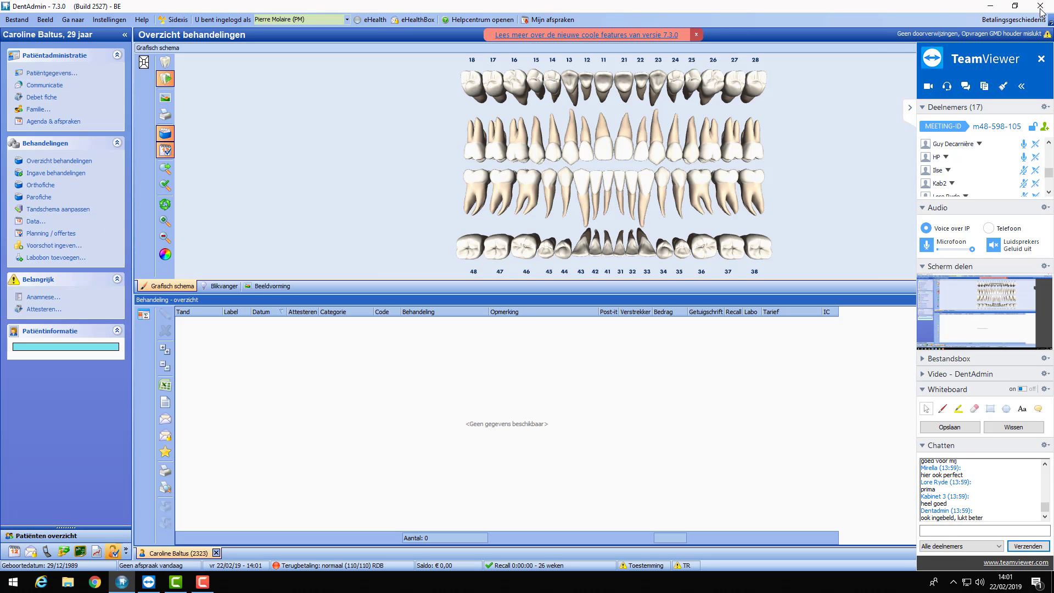
{"action": "left_click", "coordinate": [909, 108]}
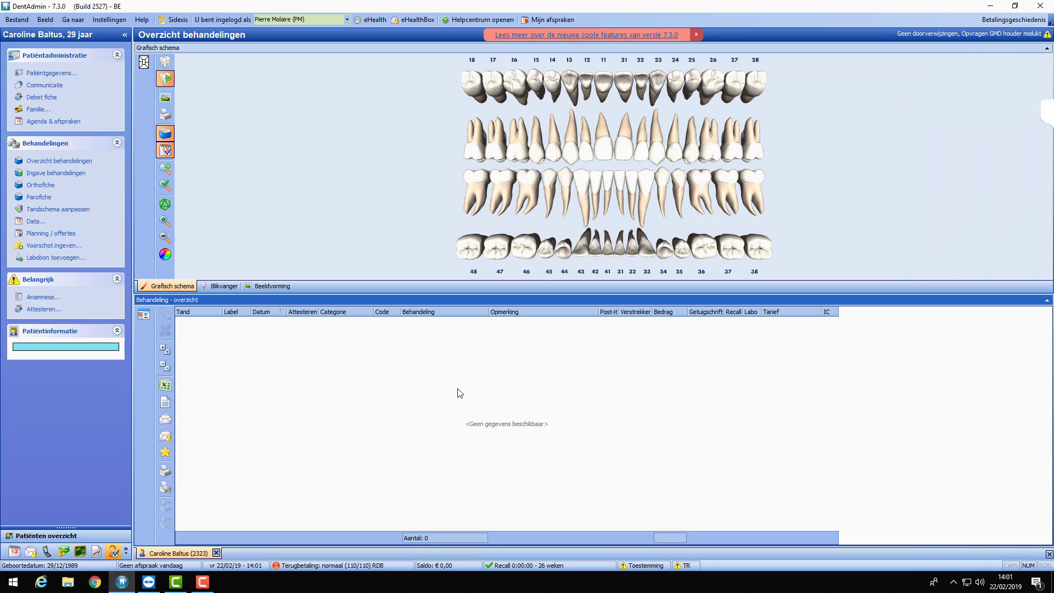
{"action": "key", "text": "alt"}
{"action": "key", "text": "alt"}
{"action": "left_click", "coordinate": [43, 88]}
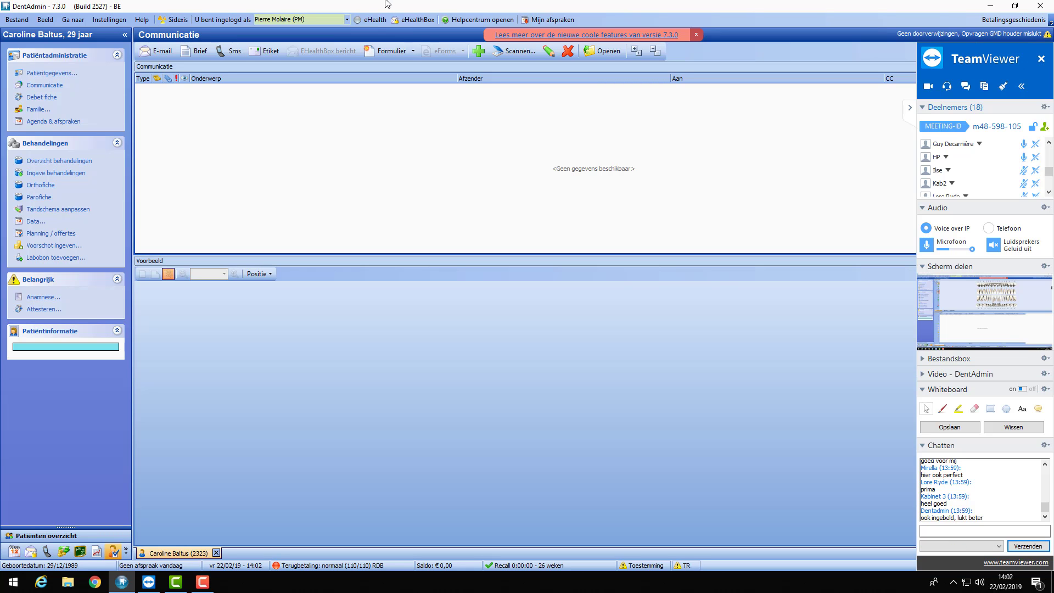
Start a new letter for the patient and maximize the letter editor
{"action": "left_click", "coordinate": [910, 110]}
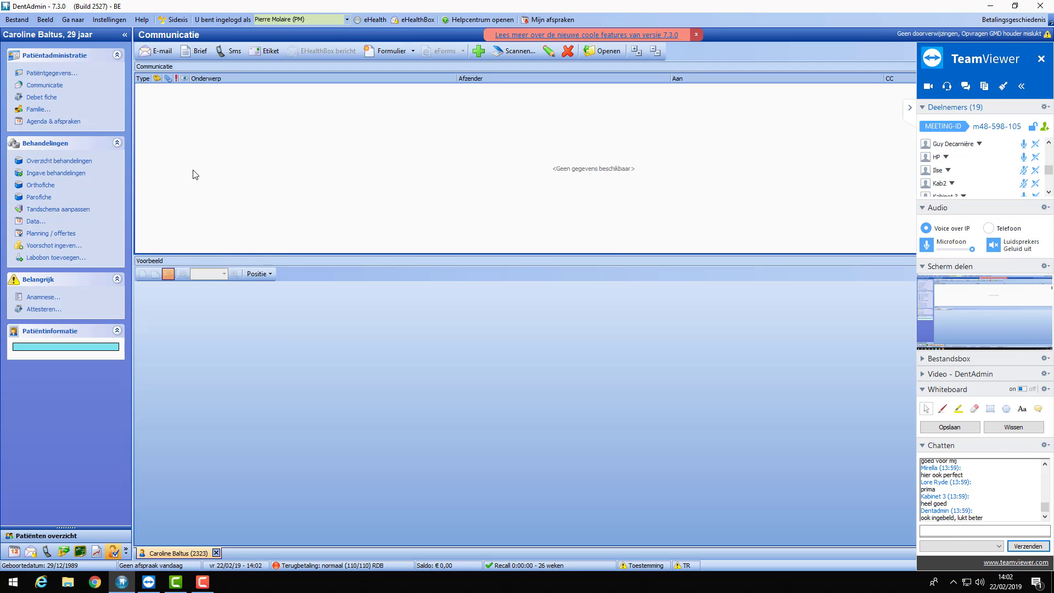
{"action": "left_click", "coordinate": [911, 110]}
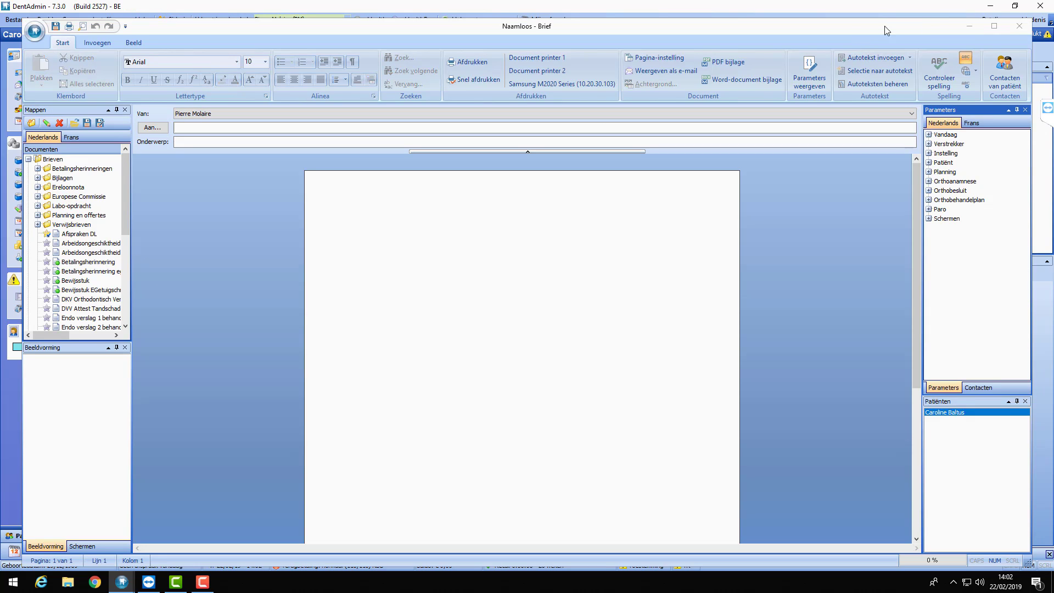
{"action": "left_click", "coordinate": [994, 26]}
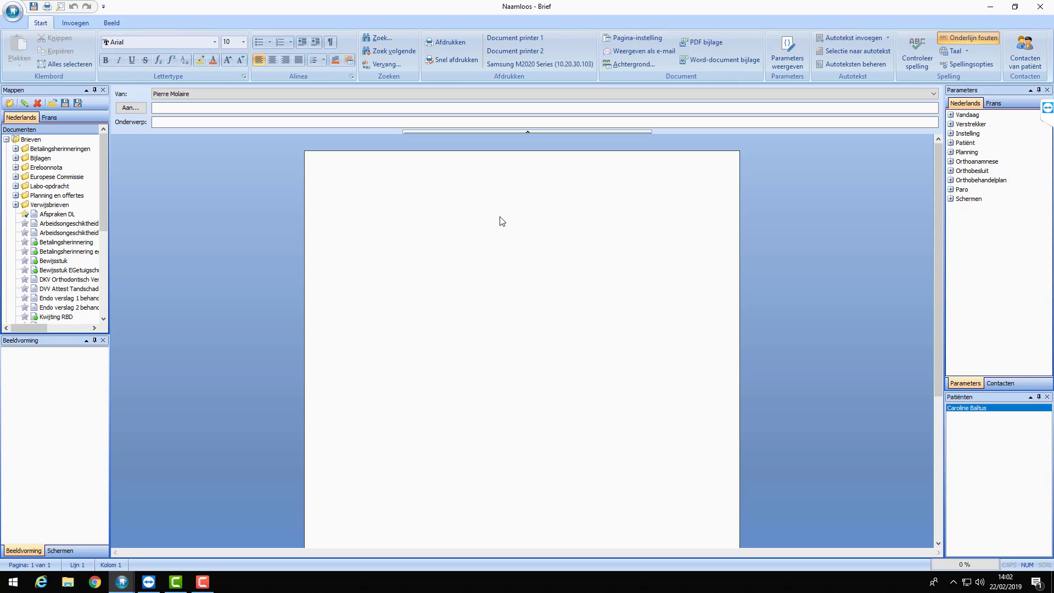
Load the letterhead template "briefhoofd brief 1" from the Concepten folder into the letter
{"action": "type", "text": "Halk"}
{"action": "key", "text": "BackSpace"}
{"action": "key", "text": "BackSpace"}
{"action": "key", "text": "BackSpace"}
{"action": "left_click_drag", "start_coordinate": [104, 149], "coordinate": [98, 259]}
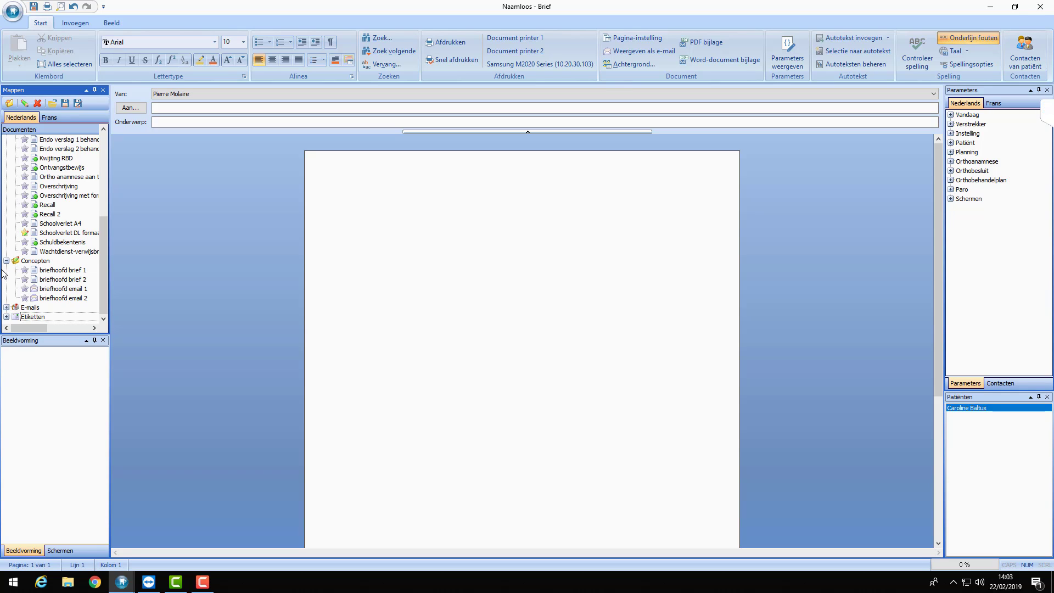
{"action": "double_click", "coordinate": [56, 271]}
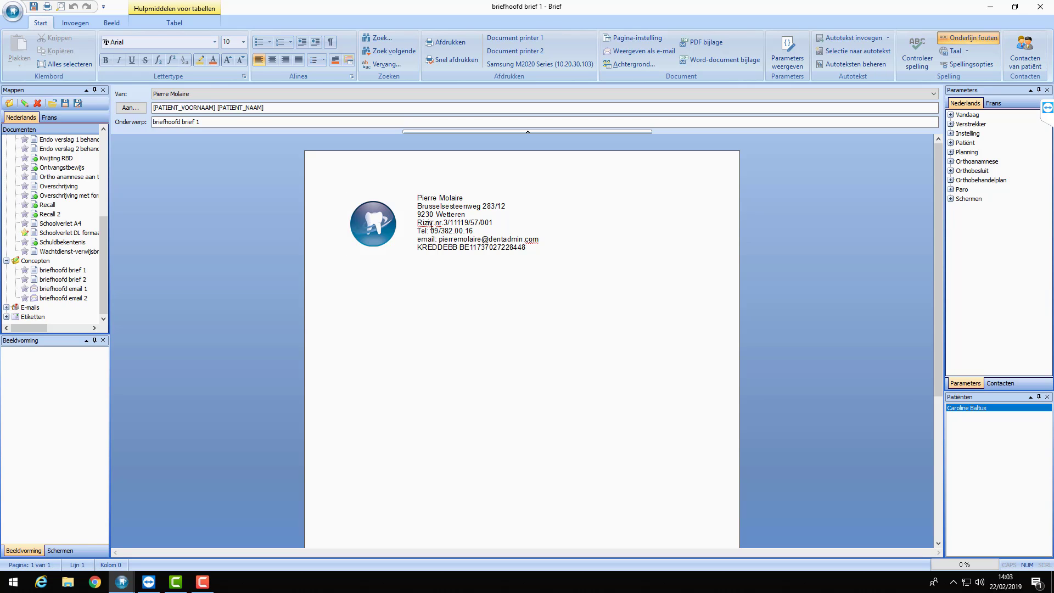
Highlight the provider's name in the letterhead and set the letter's sender to the provider with code JE
{"action": "triple_click", "coordinate": [461, 197]}
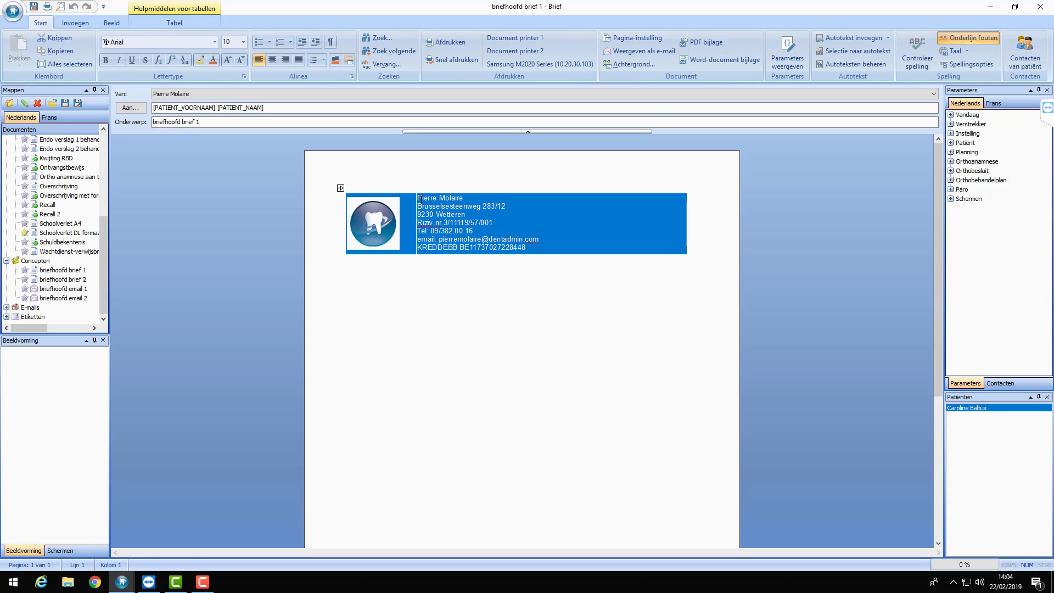
{"action": "left_click_drag", "start_coordinate": [466, 198], "coordinate": [418, 198]}
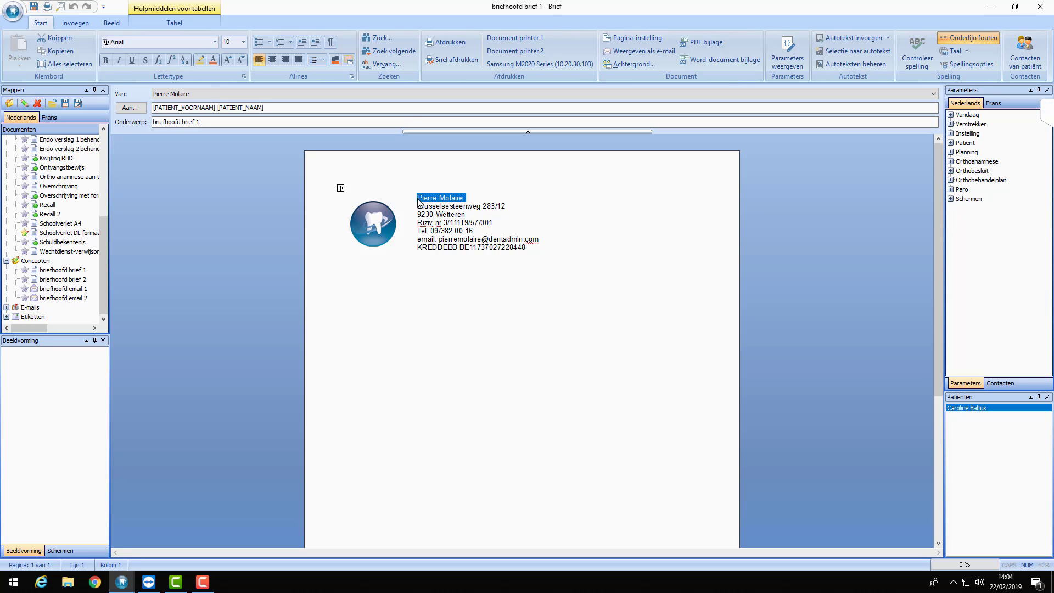
{"action": "left_click", "coordinate": [511, 202]}
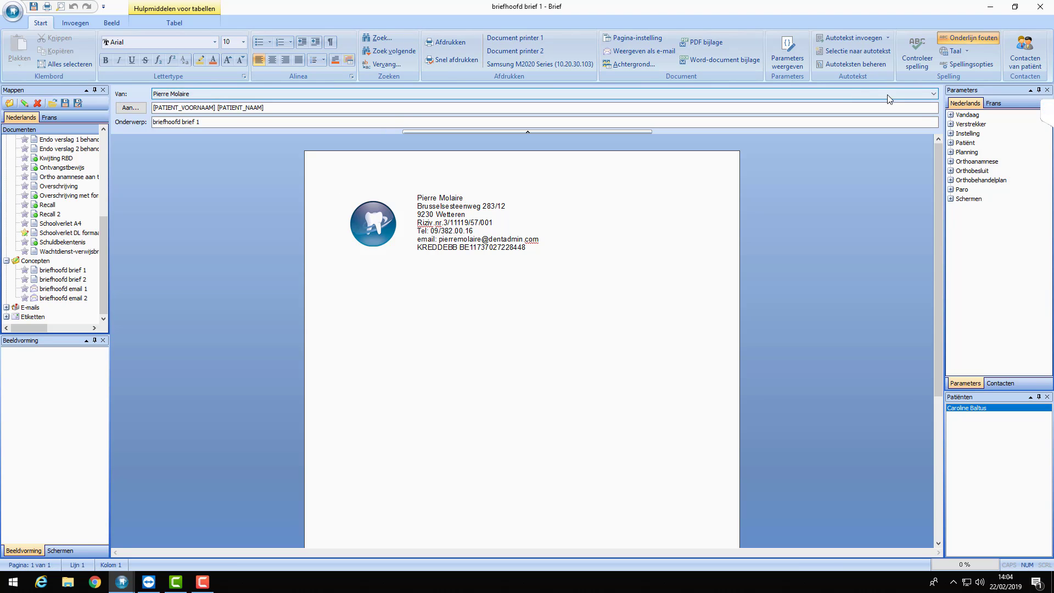
{"action": "left_click", "coordinate": [933, 94]}
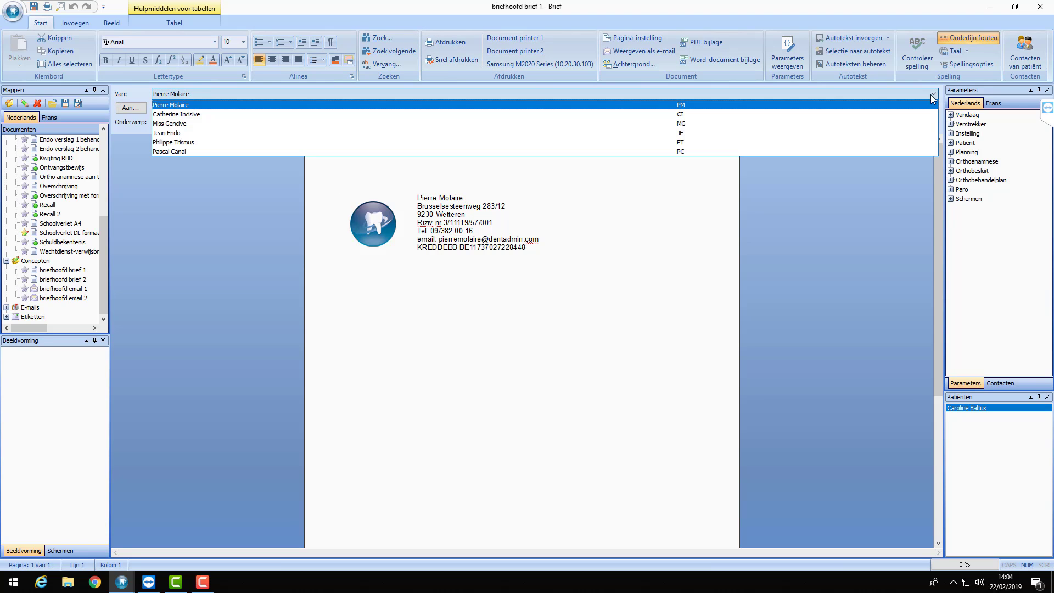
{"action": "left_click", "coordinate": [175, 136]}
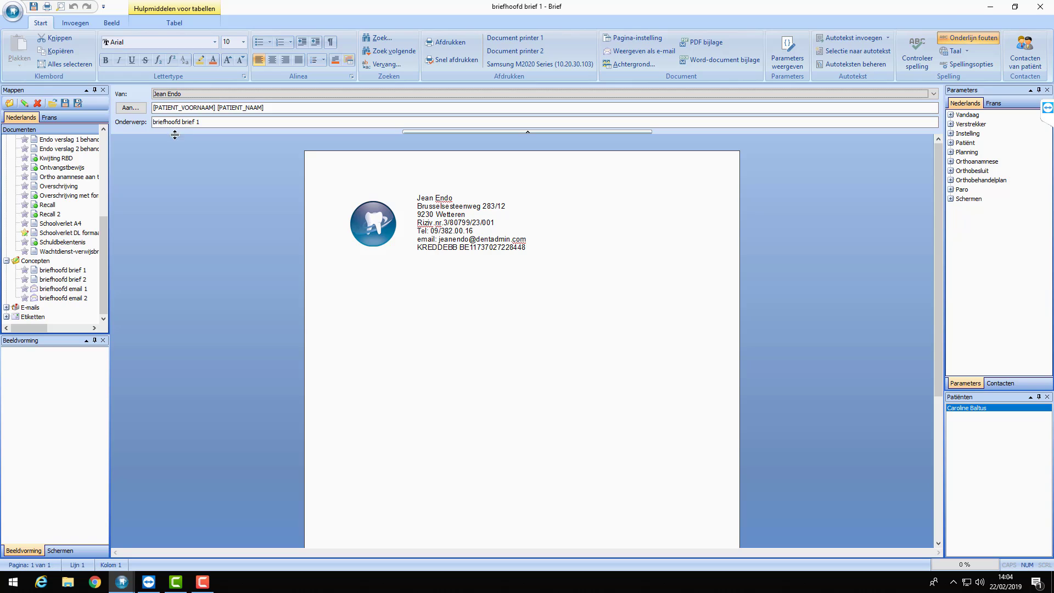
Examine the provider name line in the letterhead, both as filled-in details and as parameter codes
{"action": "triple_click", "coordinate": [438, 197]}
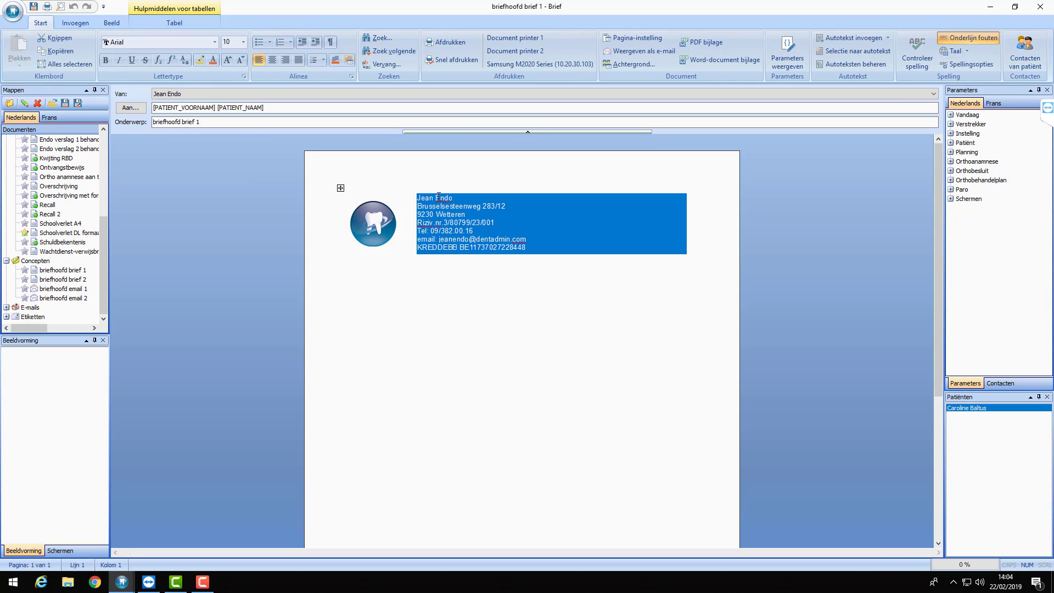
{"action": "left_click", "coordinate": [460, 197]}
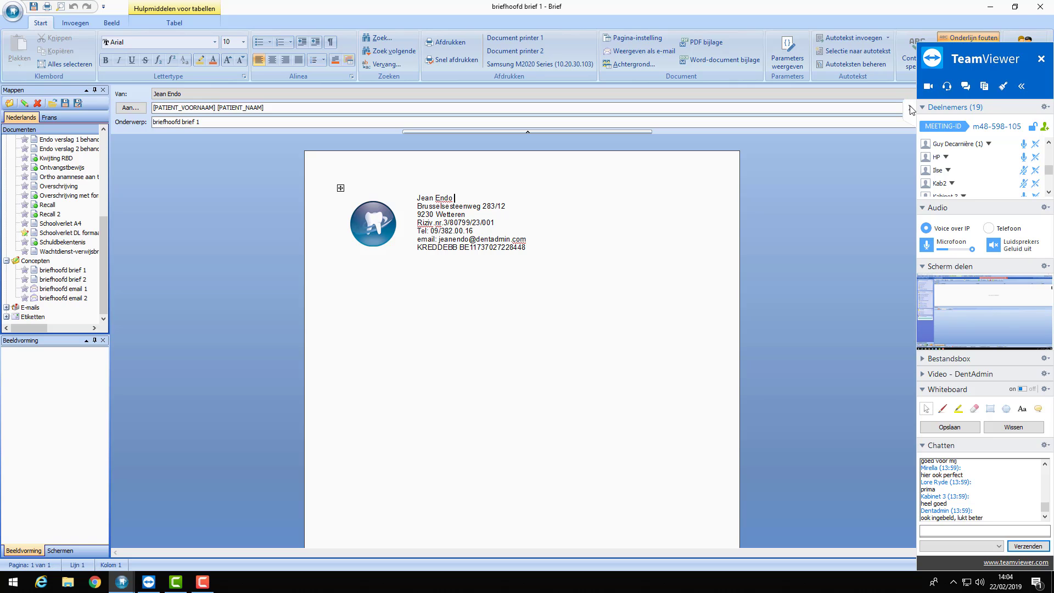
{"action": "left_click", "coordinate": [463, 197]}
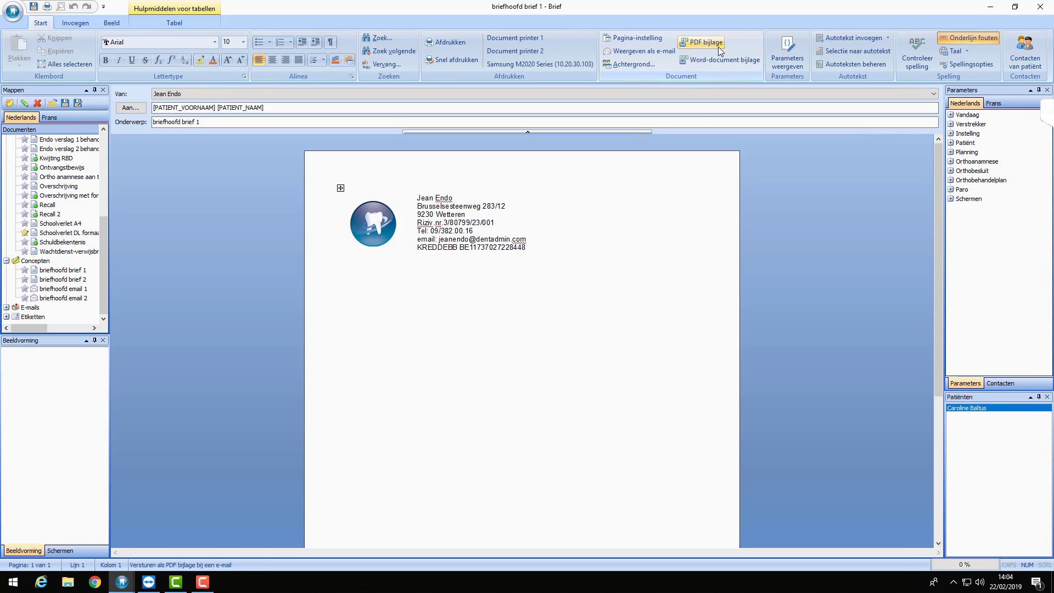
{"action": "left_click", "coordinate": [789, 47]}
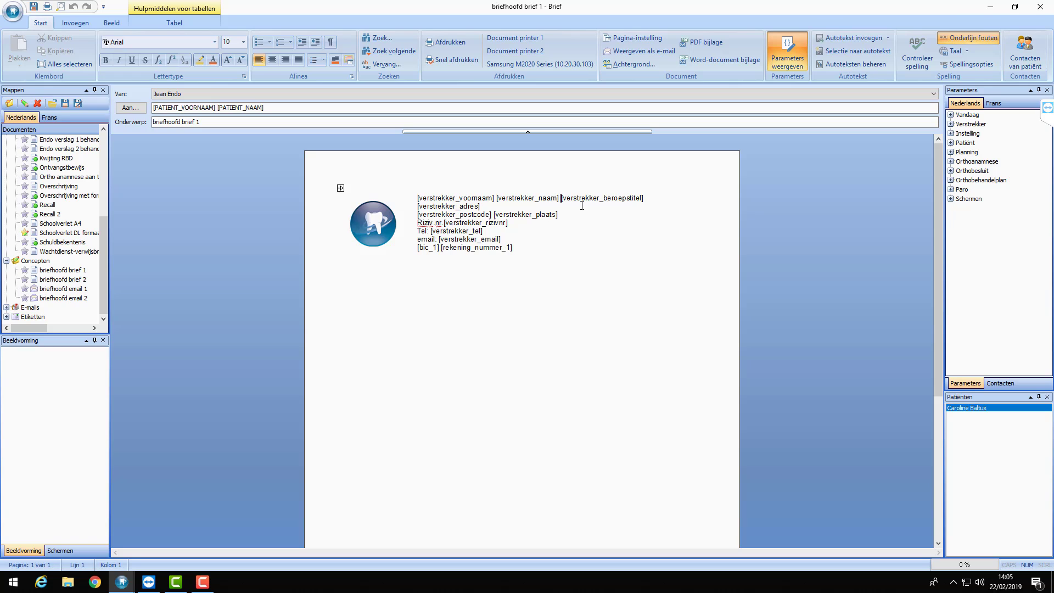
{"action": "left_click", "coordinate": [788, 55]}
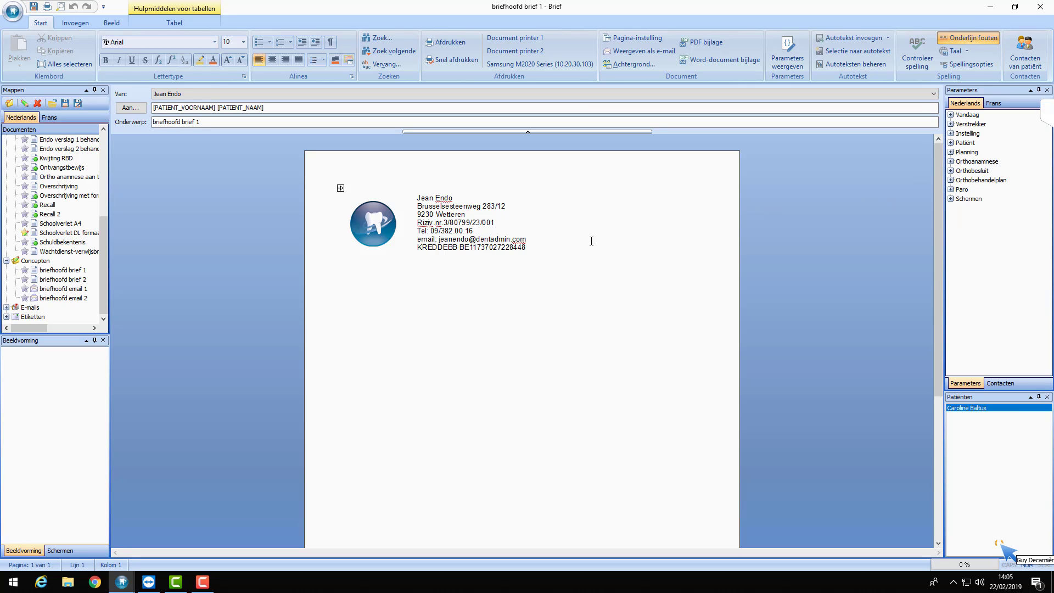
Write the greeting "Beste patiënt" below the letterhead
{"action": "double_click", "coordinate": [568, 247]}
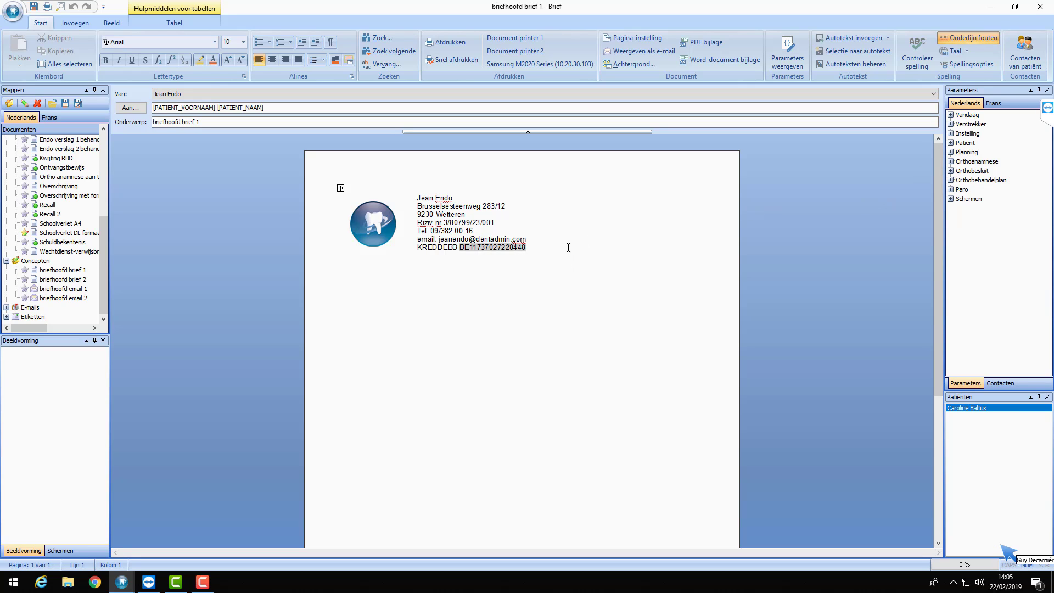
{"action": "left_click", "coordinate": [597, 246]}
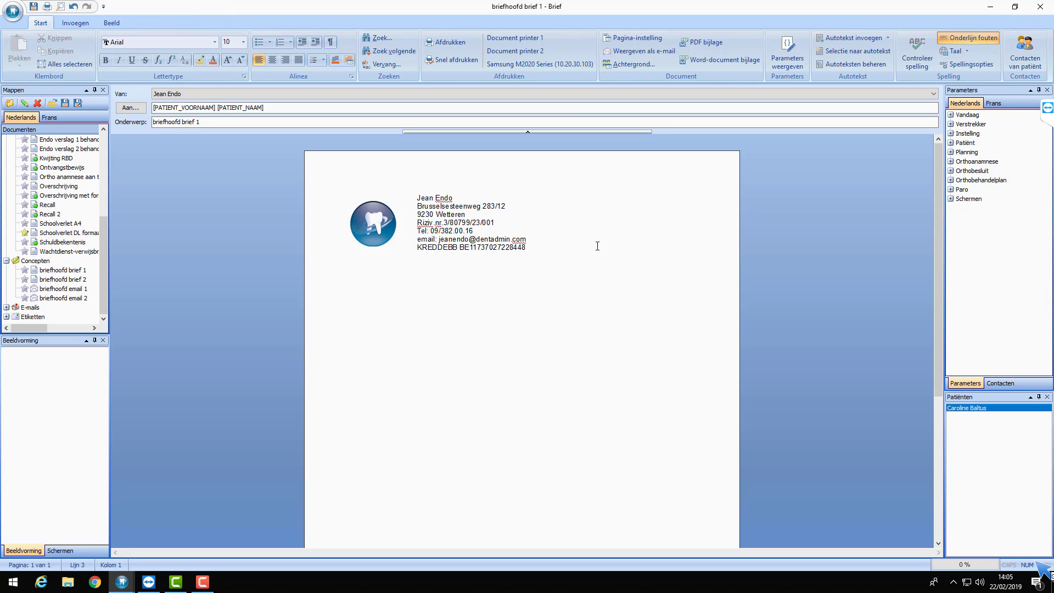
{"action": "key", "text": "Return"}
{"action": "key", "text": "BackSpace"}
{"action": "key", "text": "BackSpace"}
{"action": "key", "text": "BackSpace"}
{"action": "key", "text": "BackSpace"}
{"action": "key", "text": "BackSpace"}
{"action": "type", "text": "Beste patiënt"}
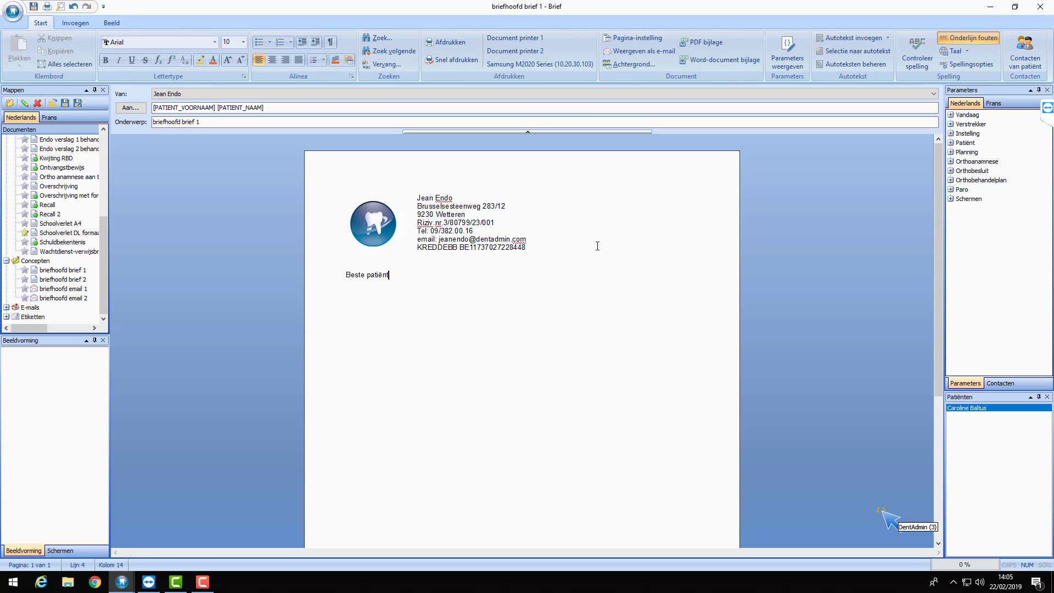
Replace the greeting text below the letterhead with "Geachte"
{"action": "key", "text": "BackSpace"}
{"action": "key", "text": "BackSpace"}
{"action": "key", "text": "BackSpace"}
{"action": "key", "text": "BackSpace"}
{"action": "key", "text": "BackSpace"}
{"action": "key", "text": "BackSpace"}
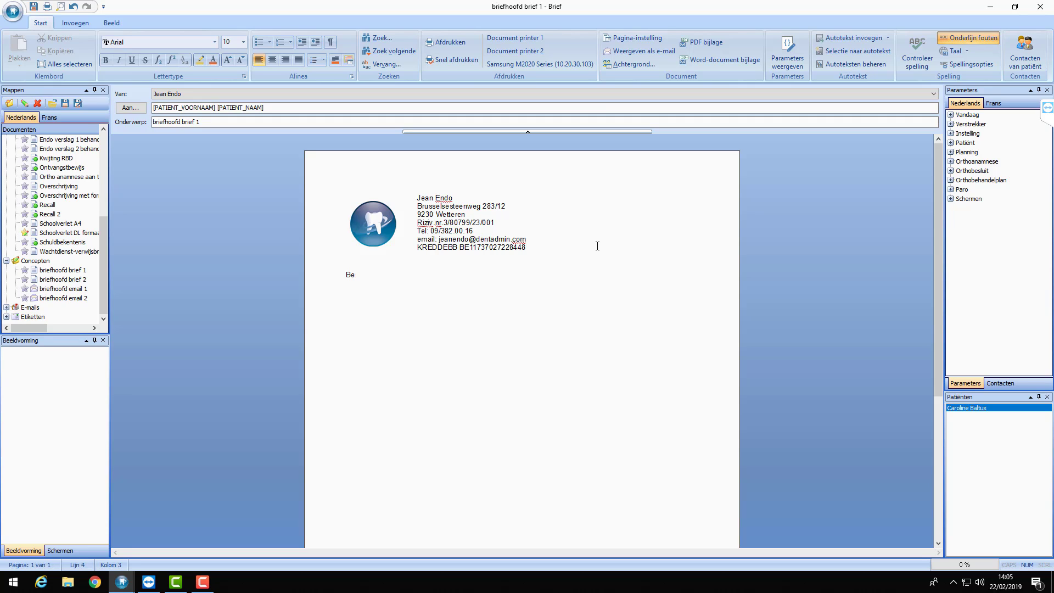
{"action": "type", "text": "Geachte"}
Insert the general patient parameters patient_aanspreektitel, patient_voornaam and patient_naam after the greeting
{"action": "left_click", "coordinate": [950, 143]}
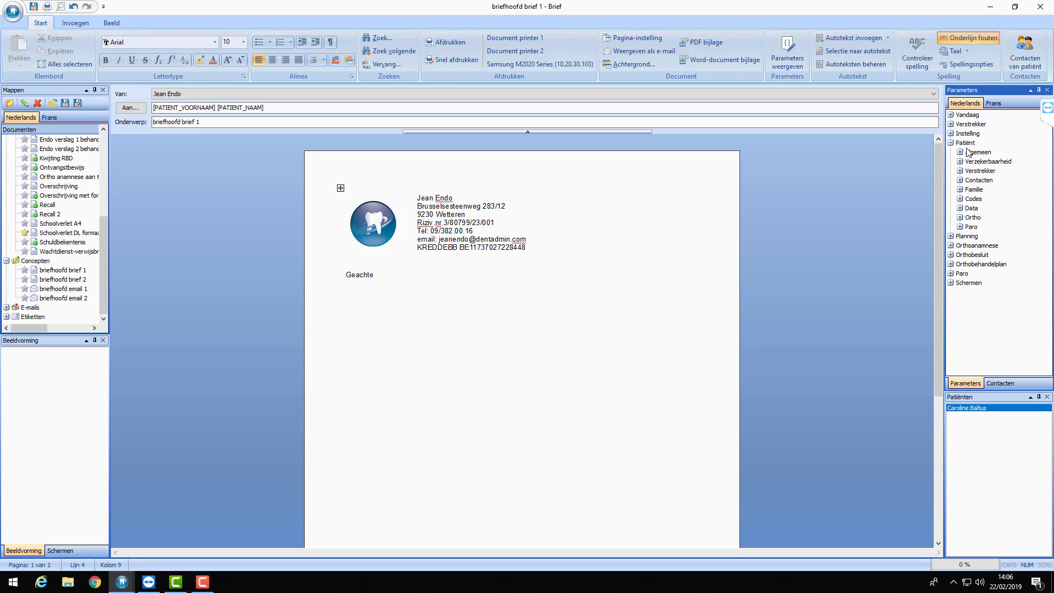
{"action": "left_click", "coordinate": [960, 152]}
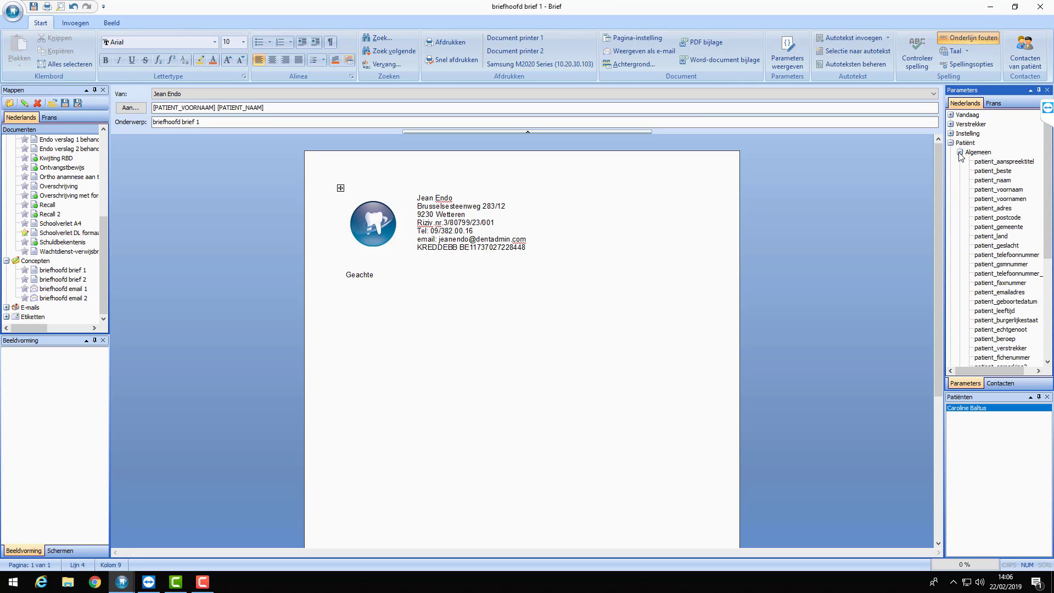
{"action": "left_click", "coordinate": [1019, 162]}
{"action": "double_click", "coordinate": [1019, 162]}
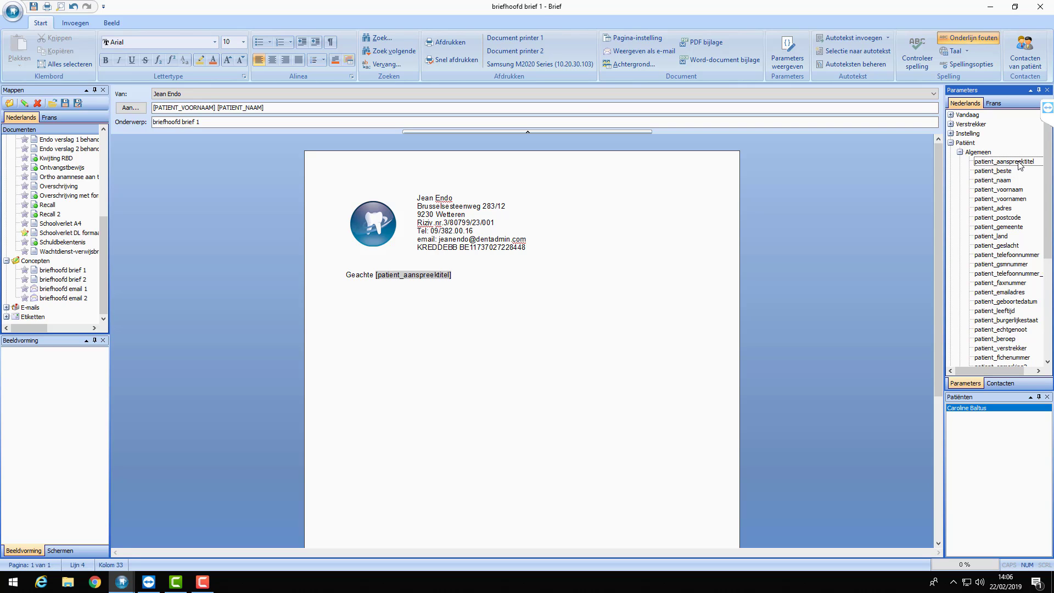
{"action": "double_click", "coordinate": [1004, 191]}
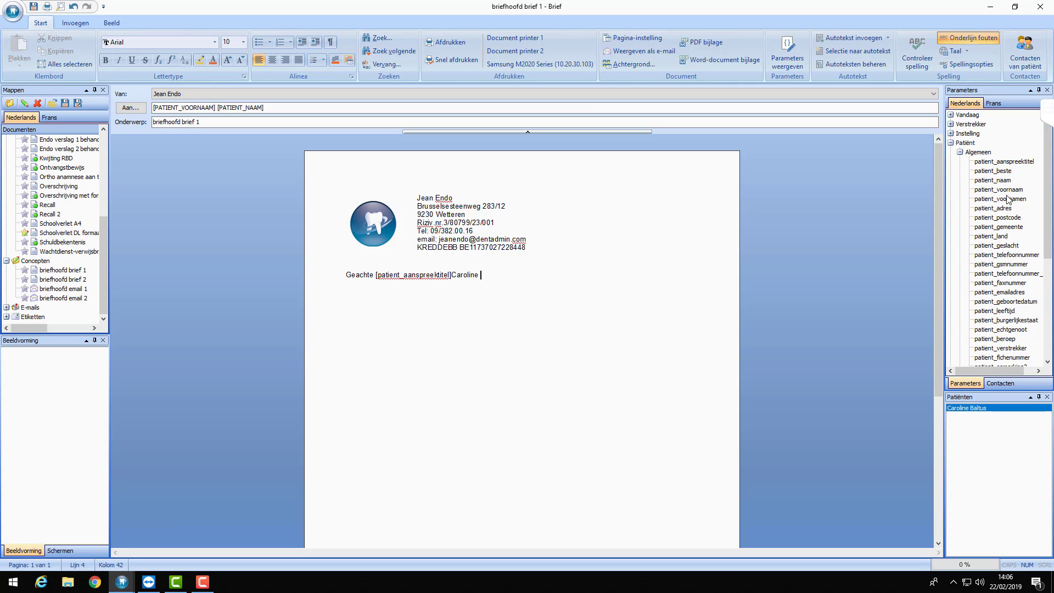
{"action": "double_click", "coordinate": [1002, 182]}
Point out the patient_aanspreektitel parameter in the greeting and close the letter without saving it to the patient record
{"action": "left_click", "coordinate": [436, 275]}
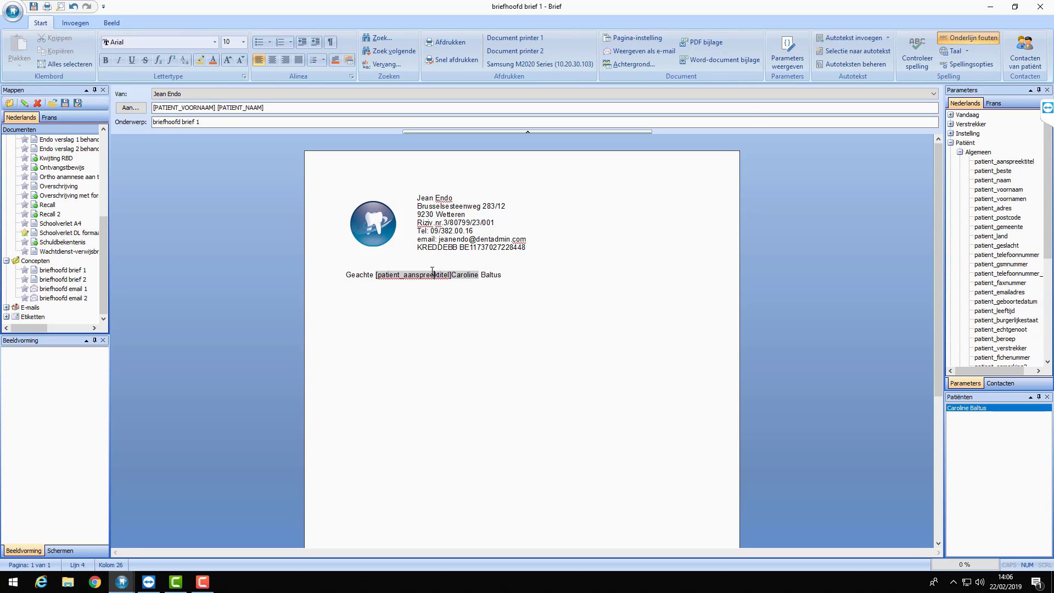
{"action": "left_click", "coordinate": [1040, 7]}
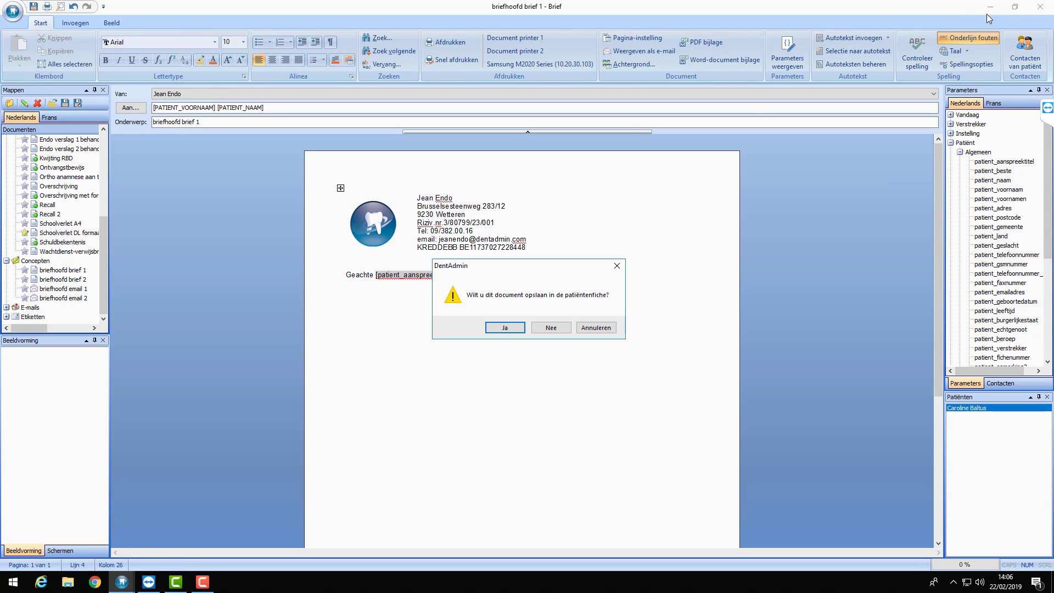
{"action": "left_click", "coordinate": [551, 327]}
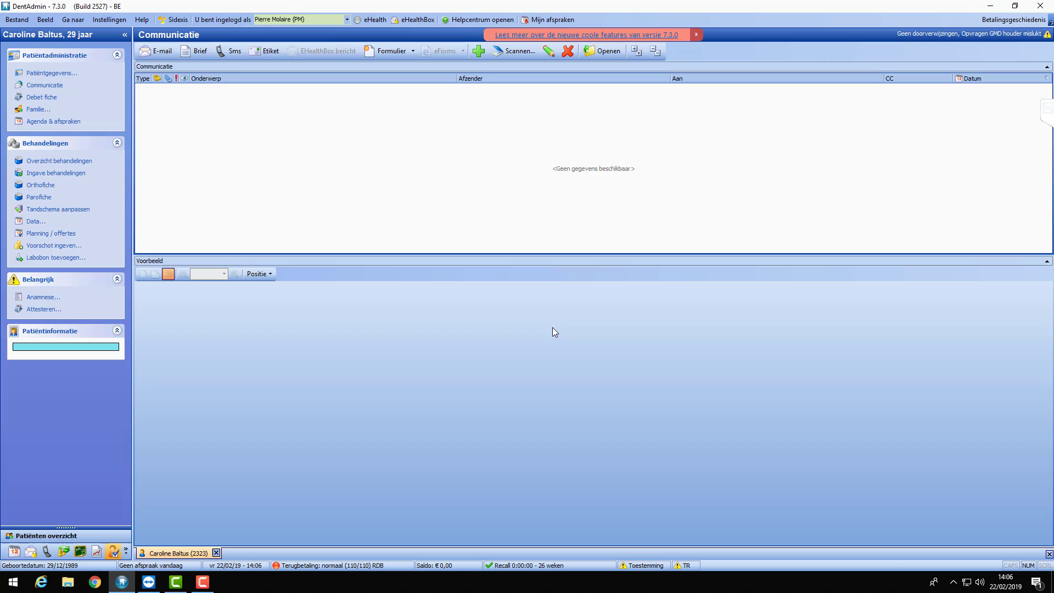
Set the form of address (Aanspreking) to "Juffr." in the patient's details, save, and recheck the choice
{"action": "left_click", "coordinate": [53, 74]}
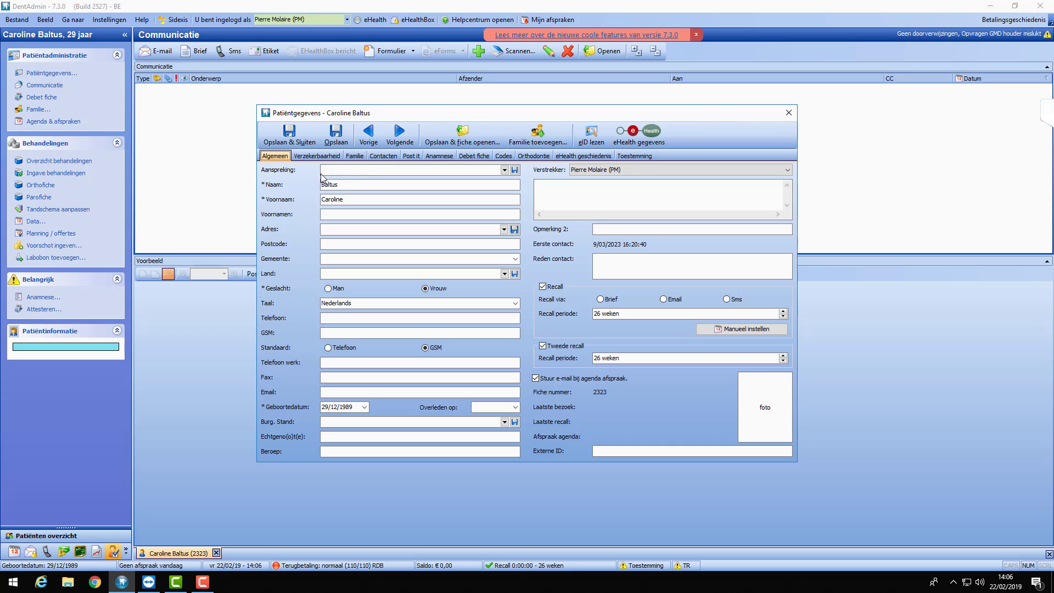
{"action": "left_click", "coordinate": [504, 170]}
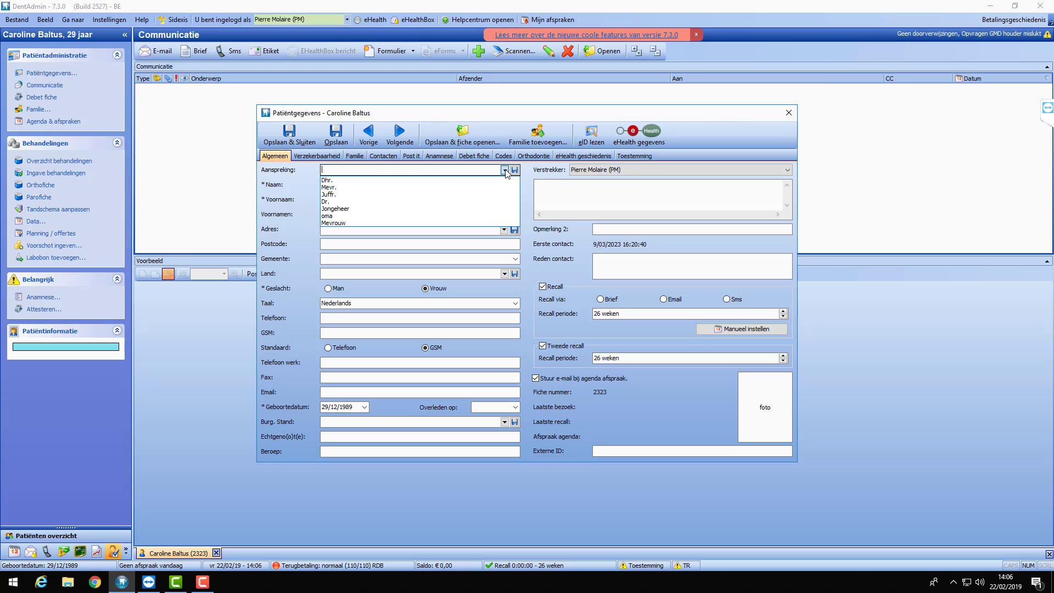
{"action": "left_click", "coordinate": [345, 194]}
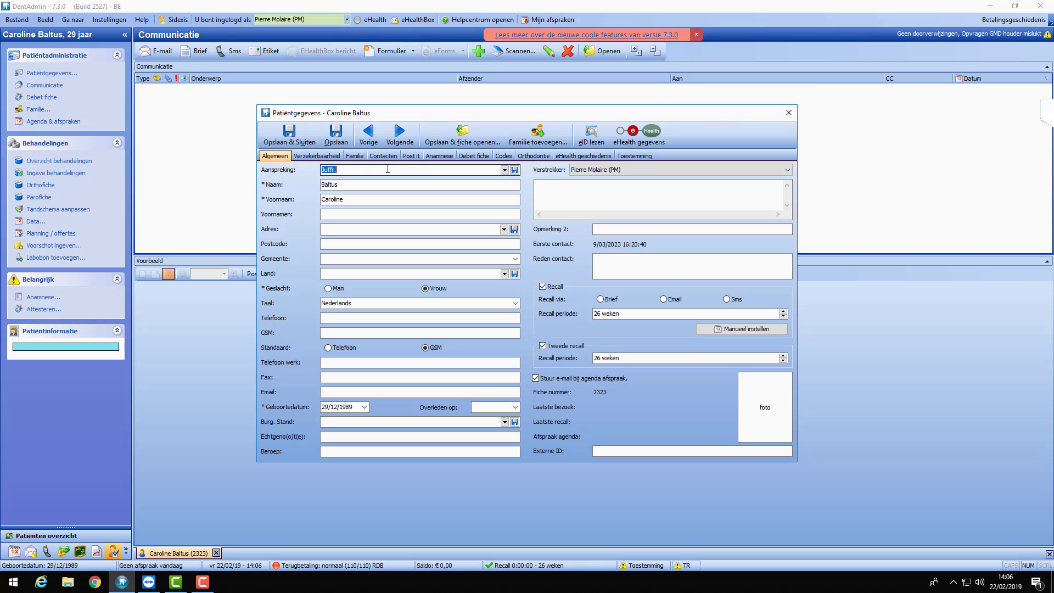
{"action": "left_click", "coordinate": [303, 144]}
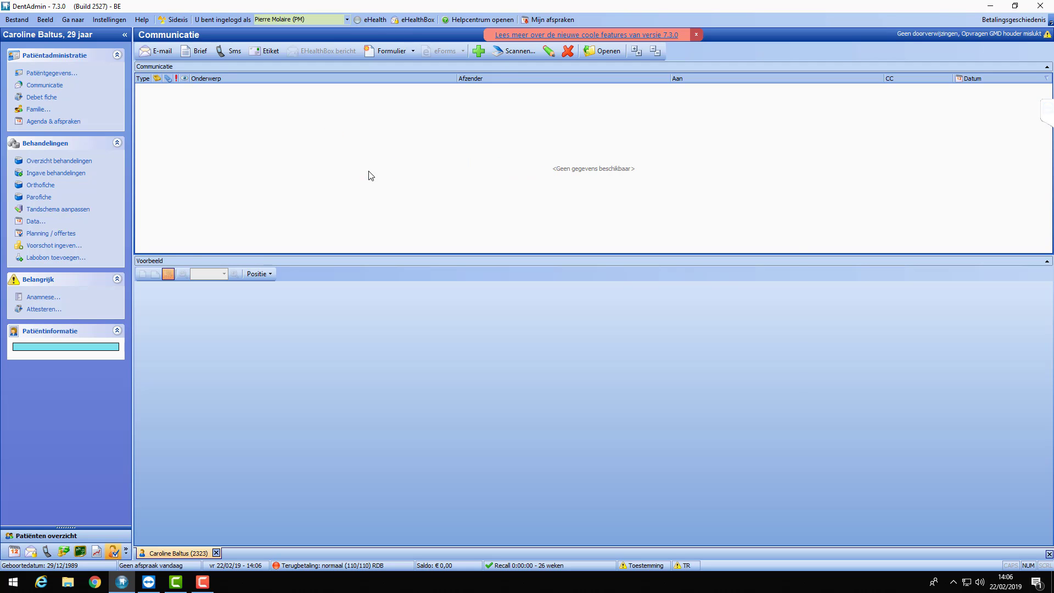
{"action": "left_click", "coordinate": [504, 170]}
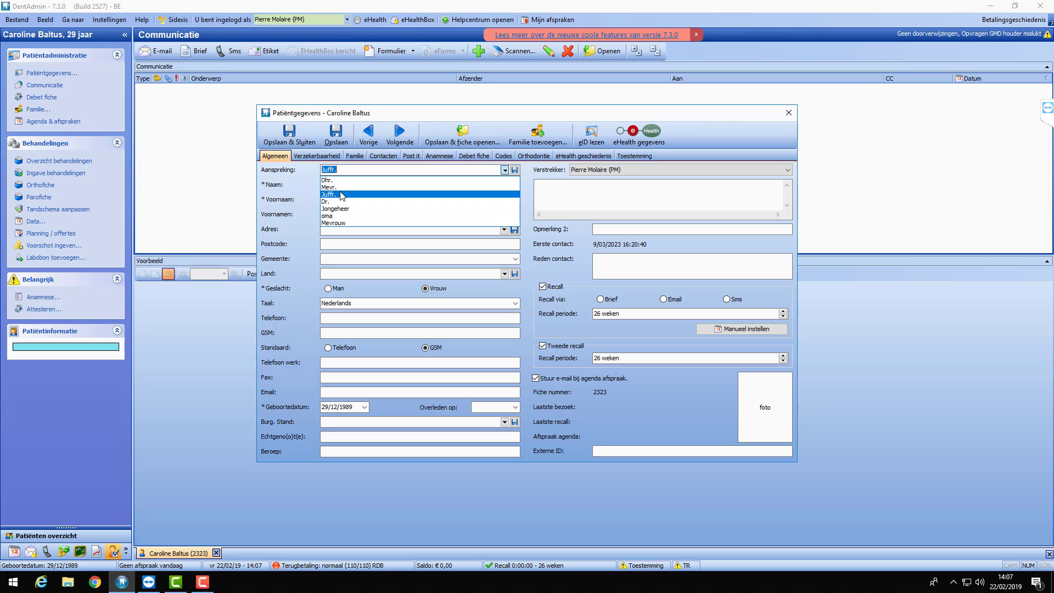
{"action": "left_click", "coordinate": [290, 134]}
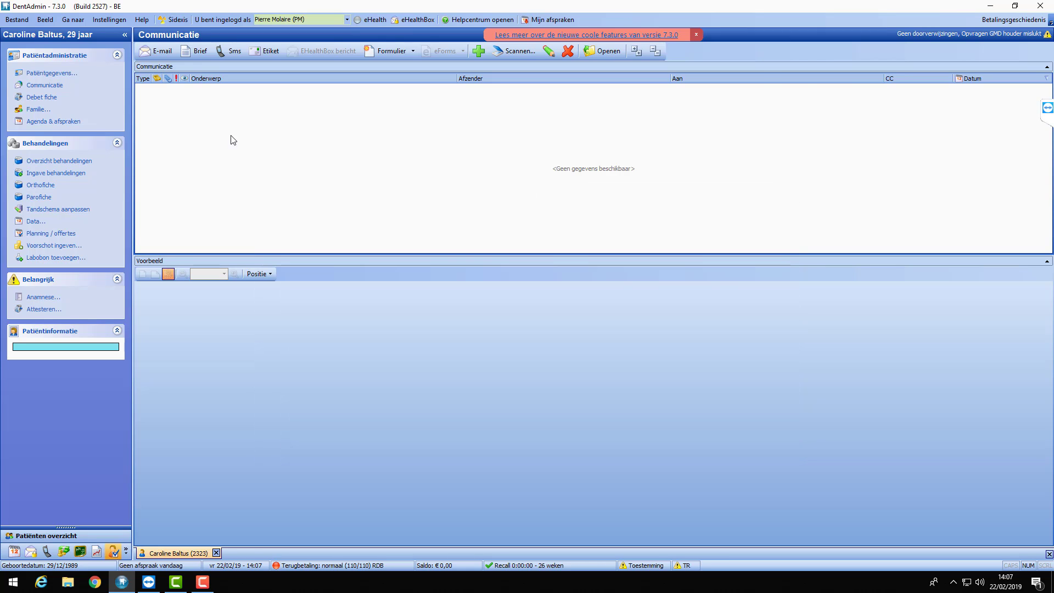
Create a new letter for the patient and load the "briefhoofd brief 1" template from the Concepten folder
{"action": "left_click", "coordinate": [198, 51]}
{"action": "mouse_move", "coordinate": [122, 581]}
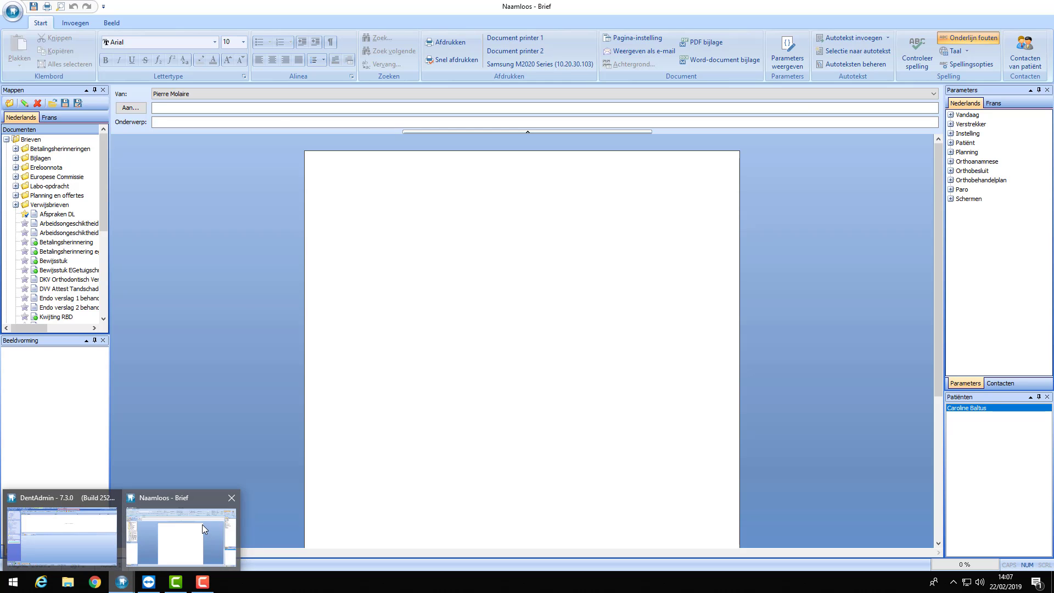
{"action": "left_click", "coordinate": [202, 525]}
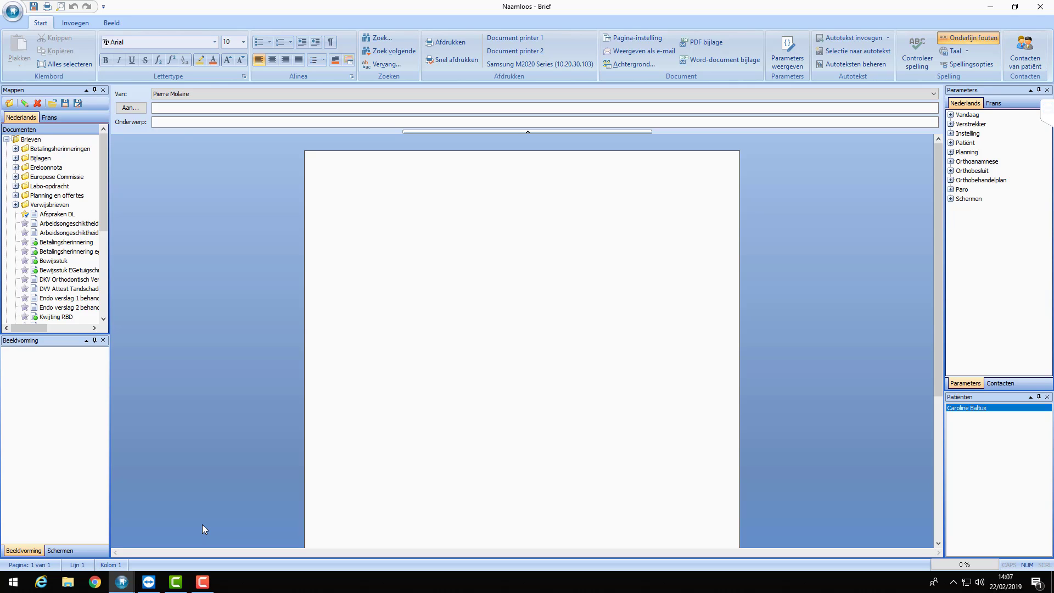
{"action": "left_click", "coordinate": [104, 181]}
{"action": "left_click_drag", "start_coordinate": [104, 182], "coordinate": [110, 282]}
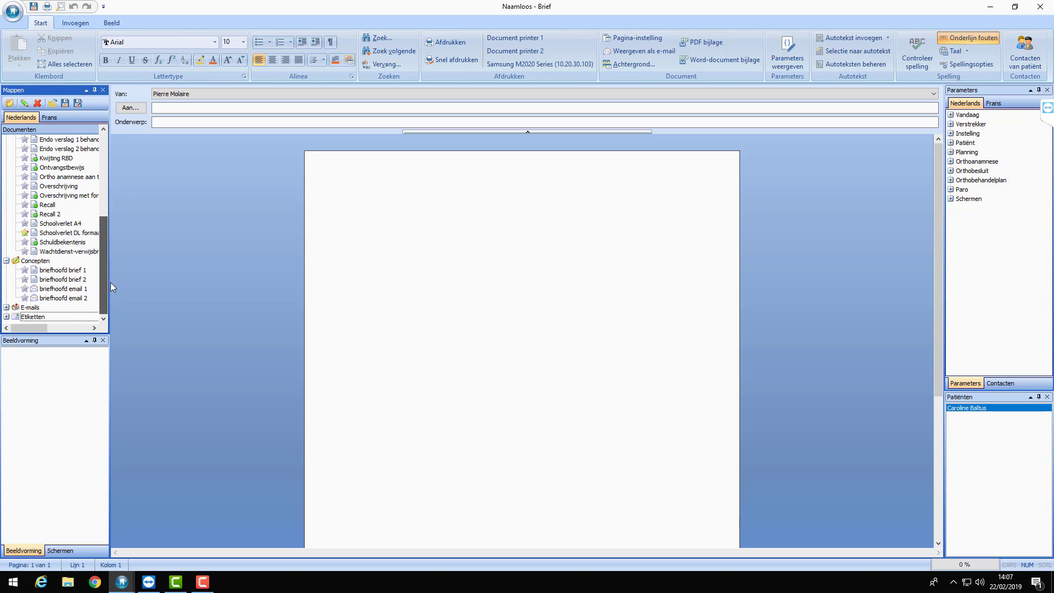
{"action": "double_click", "coordinate": [74, 270]}
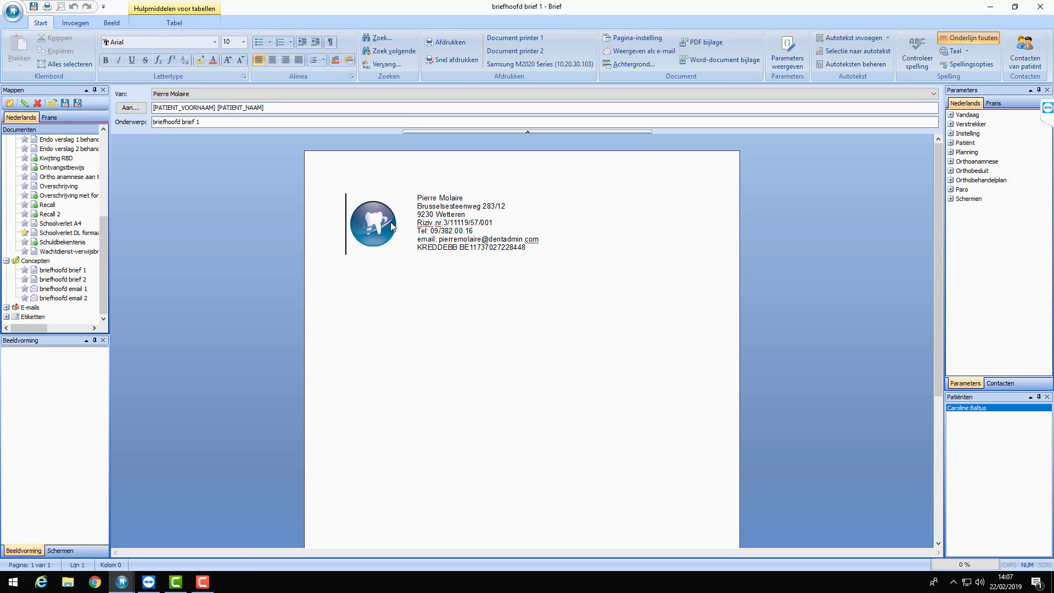
Write the greeting "Geachte" below the letterhead, followed by the parameters patient_aanspreektitel, patient_voornaam and patient_naam and a comma
{"action": "left_click", "coordinate": [656, 226]}
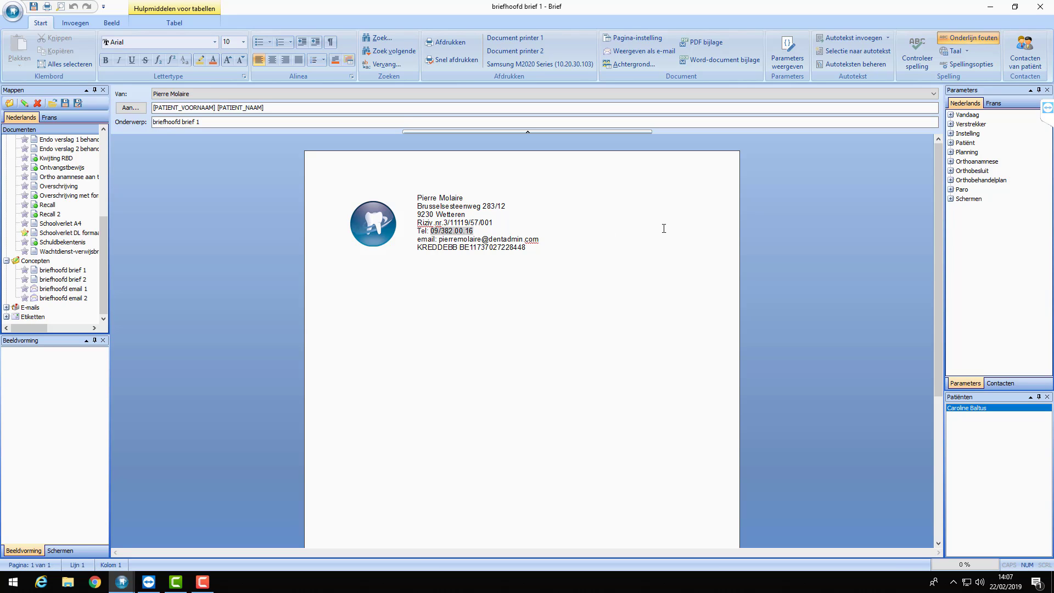
{"action": "left_click", "coordinate": [541, 249]}
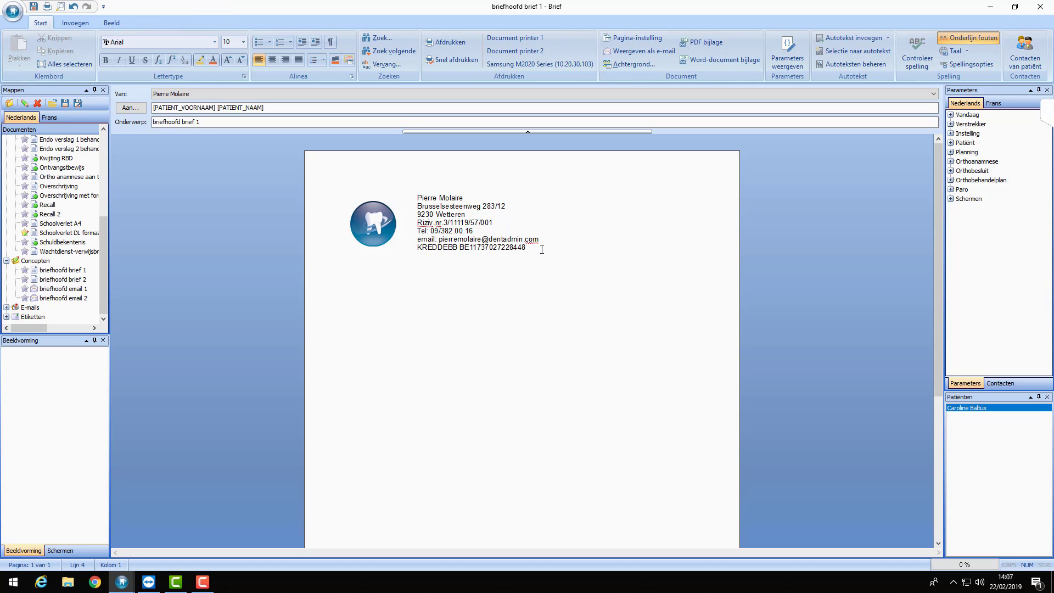
{"action": "type", "text": "Geache"}
{"action": "left_click", "coordinate": [950, 142]}
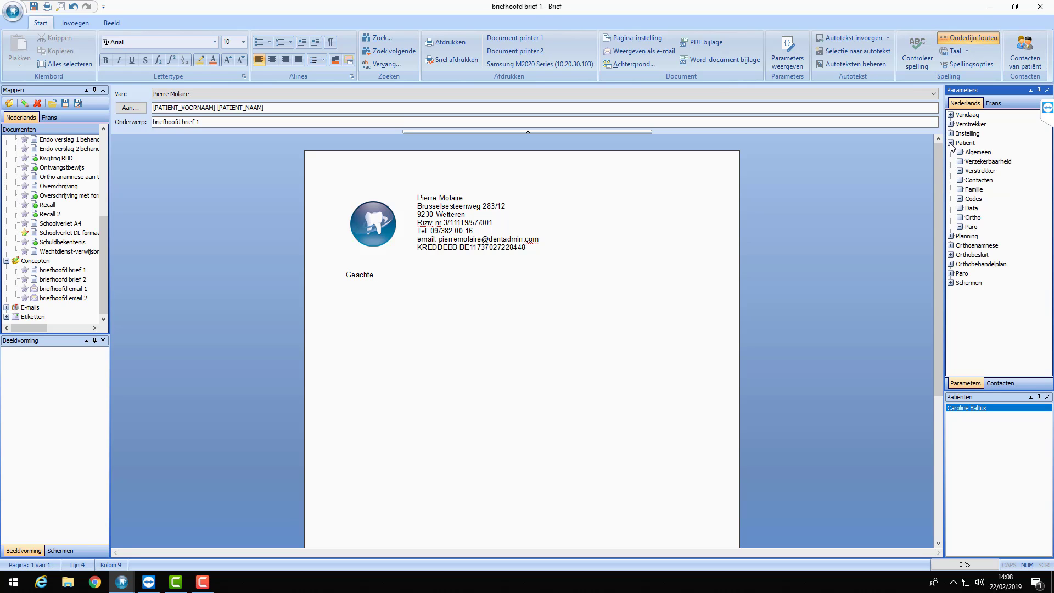
{"action": "left_click", "coordinate": [960, 153]}
{"action": "double_click", "coordinate": [1021, 162]}
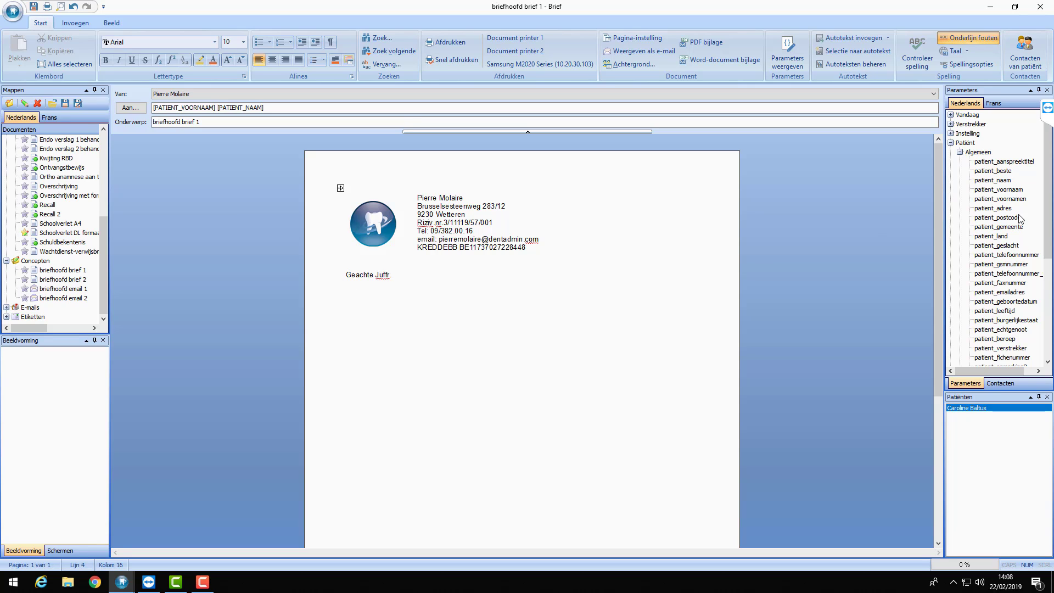
{"action": "double_click", "coordinate": [1008, 191]}
{"action": "double_click", "coordinate": [1000, 182]}
{"action": "type", "text": ","}
{"action": "key", "text": "Return"}
{"action": "key", "text": "Return"}
Add the sentence "Wij melden u graag dat de praktijk gaat verhuizen." below the greeting
{"action": "scroll", "coordinate": [99, 247], "scroll_direction": "up", "scroll_amount": 3}
{"action": "scroll", "coordinate": [94, 229], "scroll_direction": "up", "scroll_amount": 3}
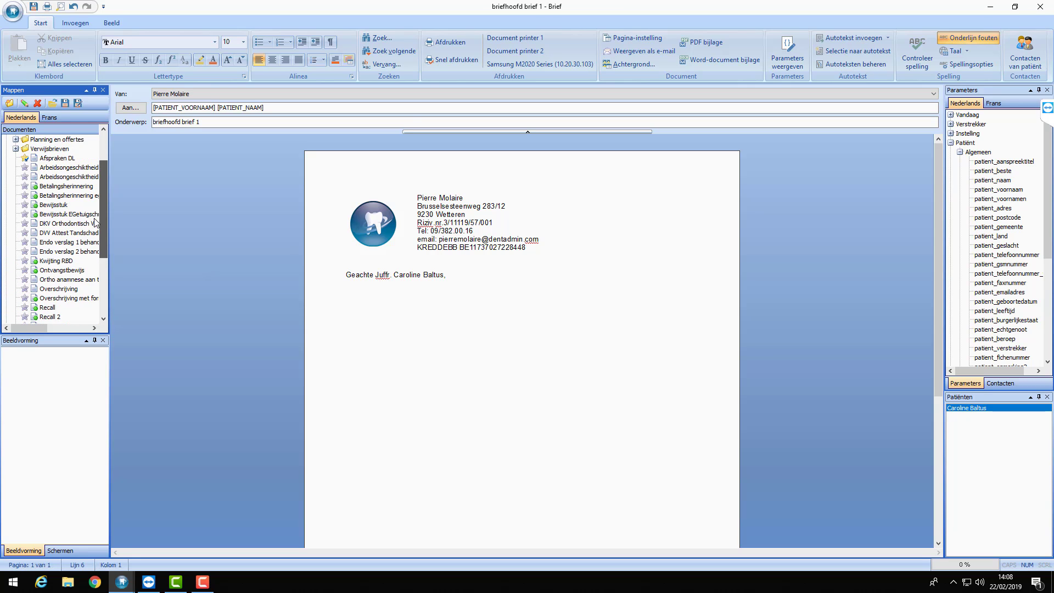
{"action": "left_click_drag", "start_coordinate": [102, 220], "coordinate": [97, 291]}
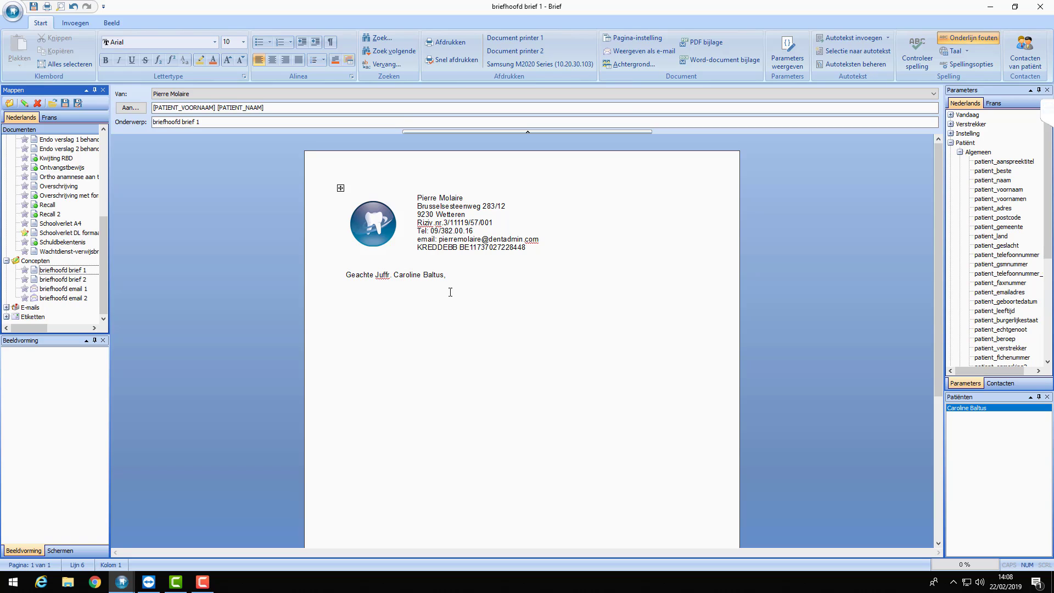
{"action": "left_click", "coordinate": [433, 302]}
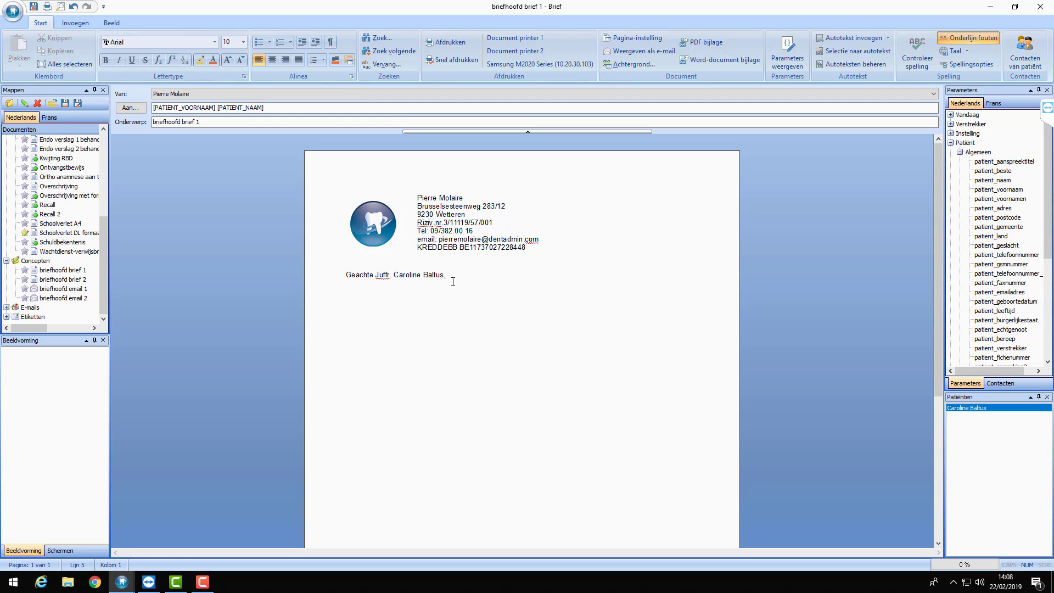
{"action": "key", "text": "Return"}
{"action": "type", "text": "Wij meldne"}
{"action": "key", "text": "BackSpace"}
{"action": "key", "text": "BackSpace"}
{"action": "key", "text": "BackSpace"}
{"action": "type", "text": "en u graag dat de prakti"}
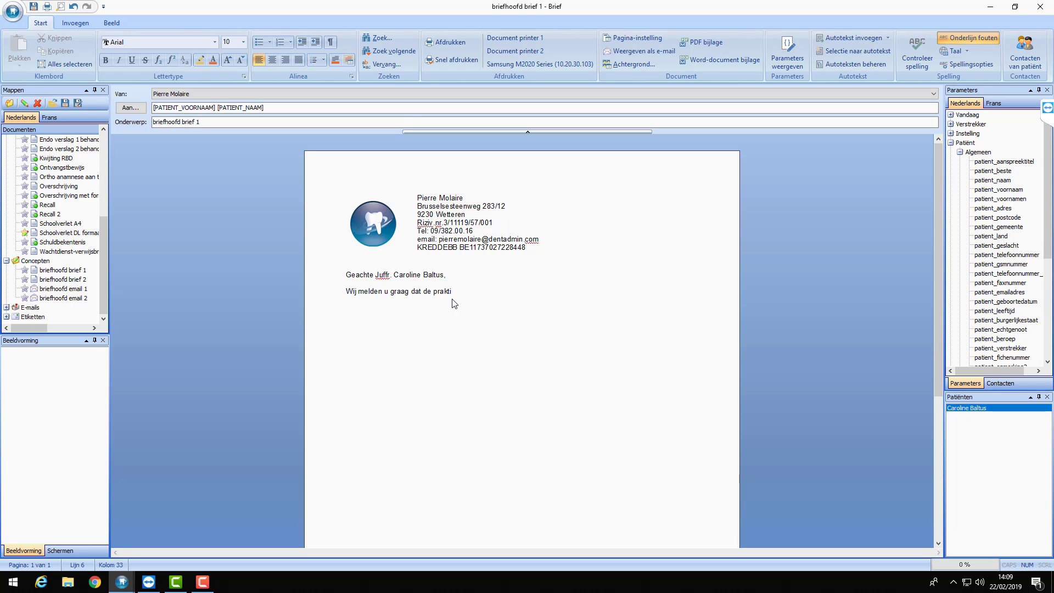
{"action": "type", "text": "jk gaat verhuizen"}
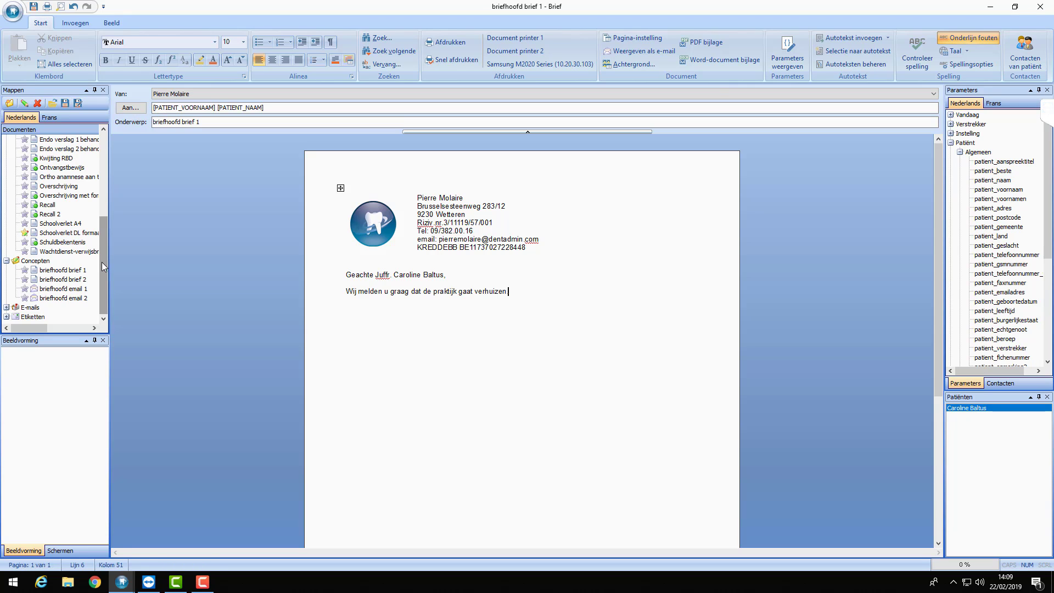
Save the letter as a new template named "Brief verhuis" in the Brieven folder
{"action": "left_click_drag", "start_coordinate": [101, 262], "coordinate": [99, 182]}
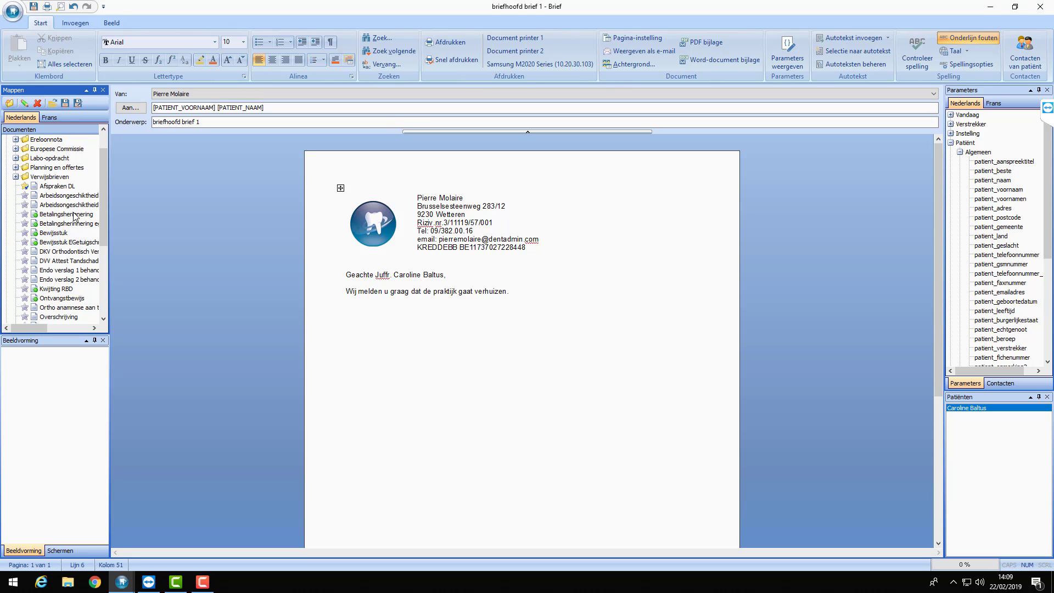
{"action": "left_click_drag", "start_coordinate": [103, 179], "coordinate": [105, 265]}
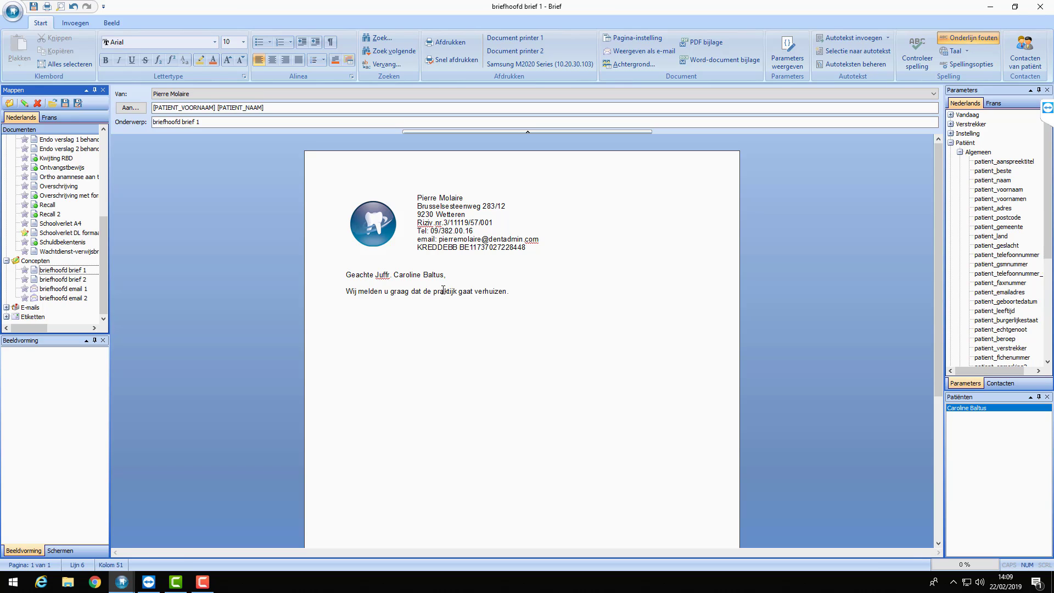
{"action": "left_click", "coordinate": [80, 108]}
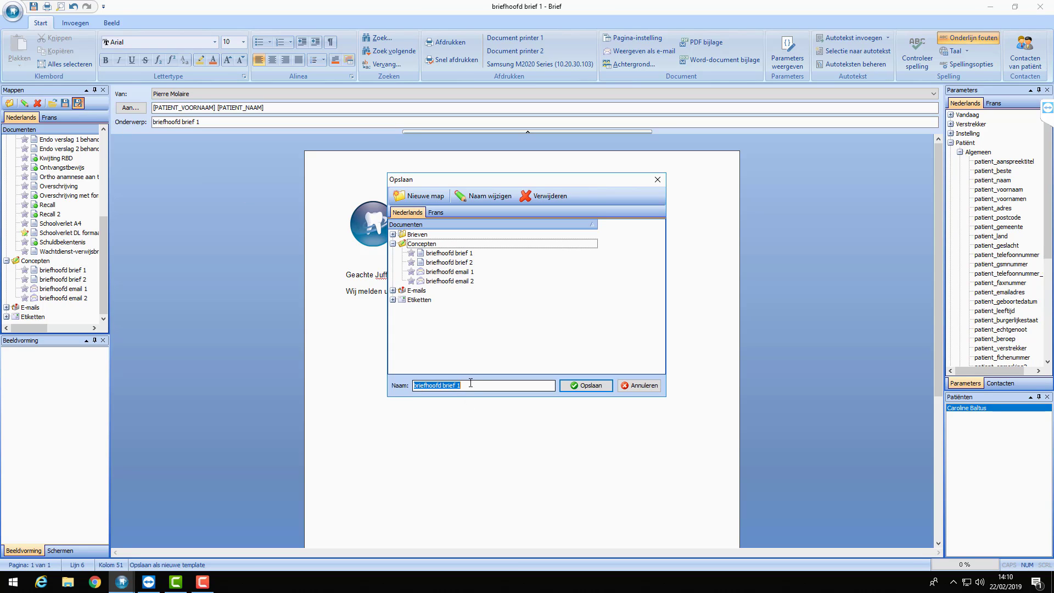
{"action": "left_click_drag", "start_coordinate": [469, 383], "coordinate": [396, 386]}
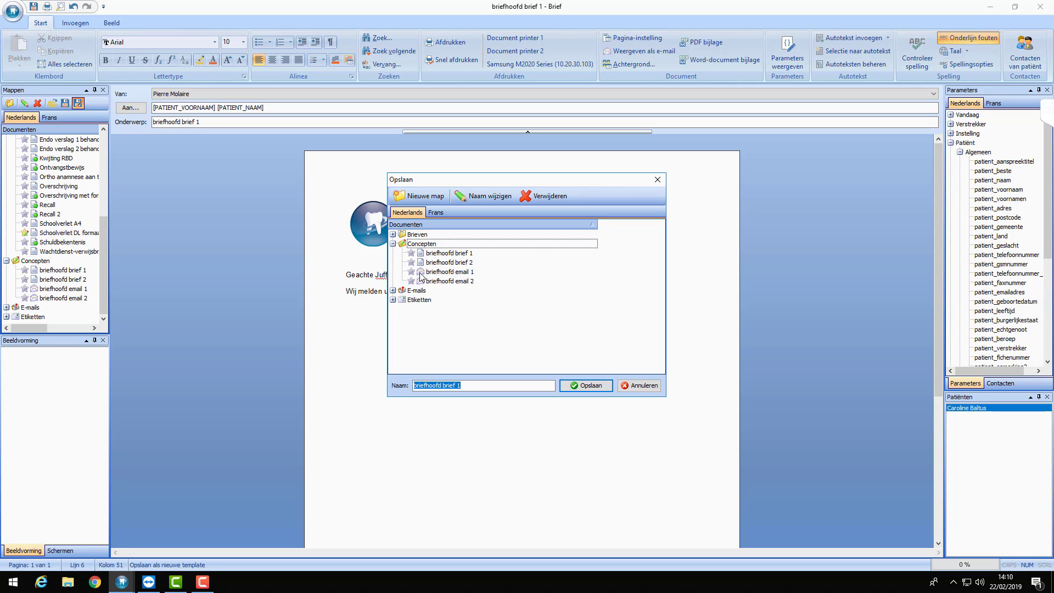
{"action": "left_click", "coordinate": [392, 235]}
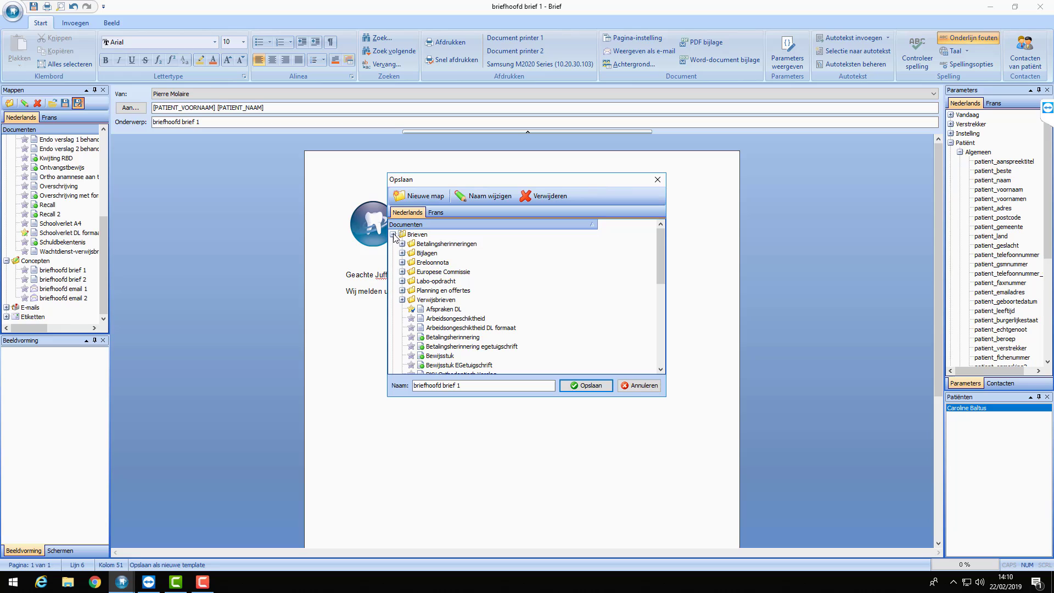
{"action": "left_click", "coordinate": [421, 235]}
{"action": "triple_click", "coordinate": [461, 384]}
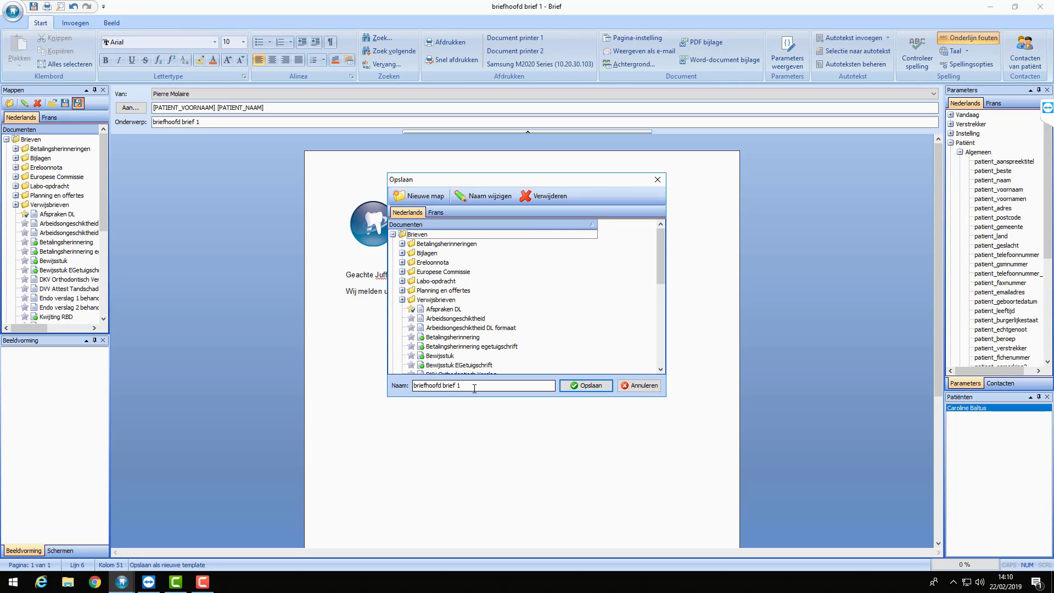
{"action": "key", "text": "BackSpace"}
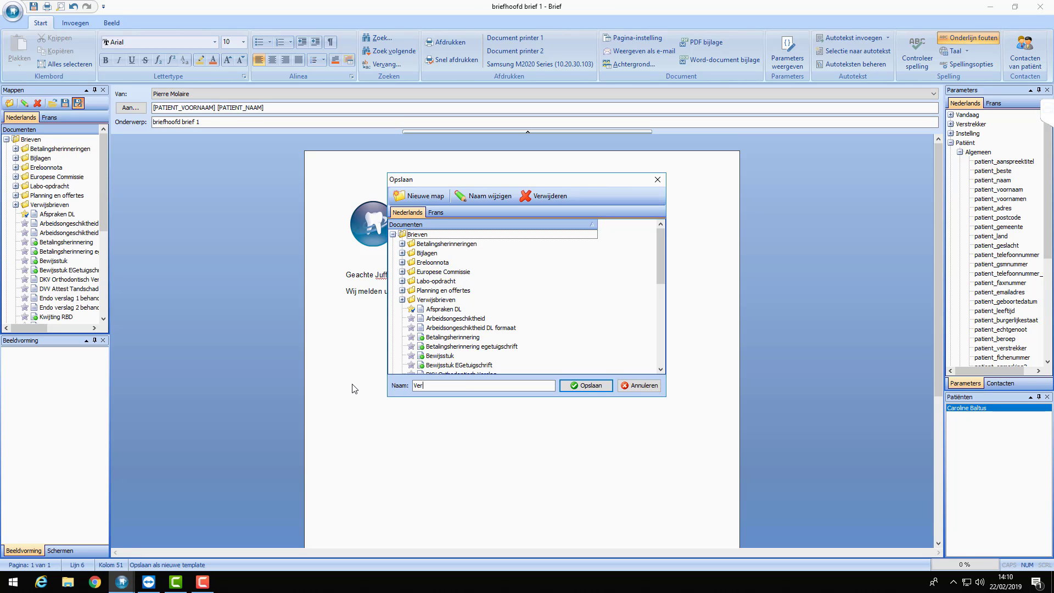
{"action": "type", "text": "Brief verhuis"}
{"action": "left_click", "coordinate": [590, 385]}
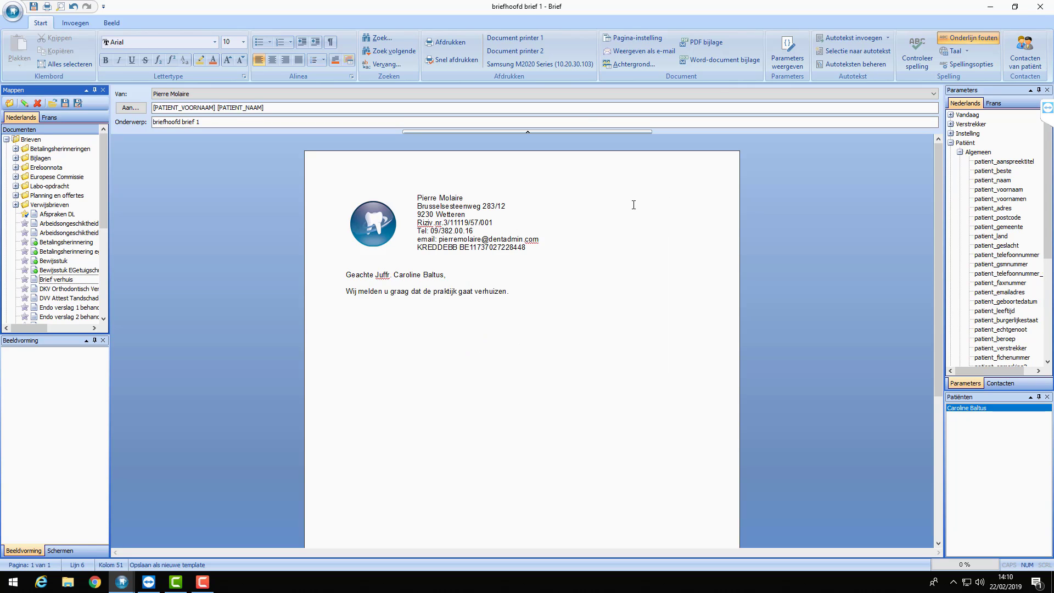
Find the "Brief verhuis" template in the Brieven folder and delete it
{"action": "left_click_drag", "start_coordinate": [106, 154], "coordinate": [107, 179]}
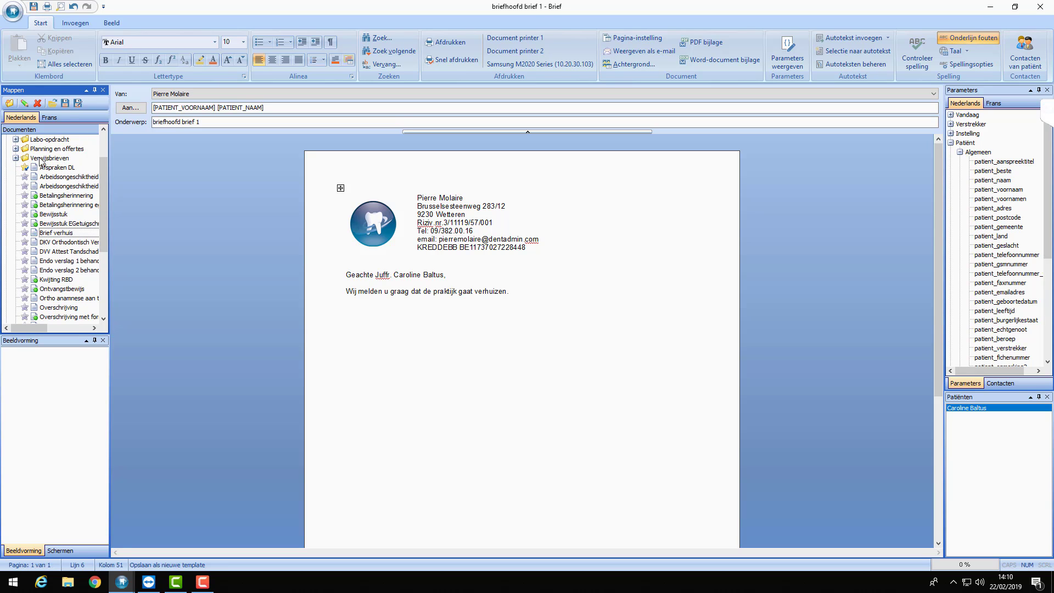
{"action": "scroll", "coordinate": [97, 147], "scroll_direction": "up", "scroll_amount": 2}
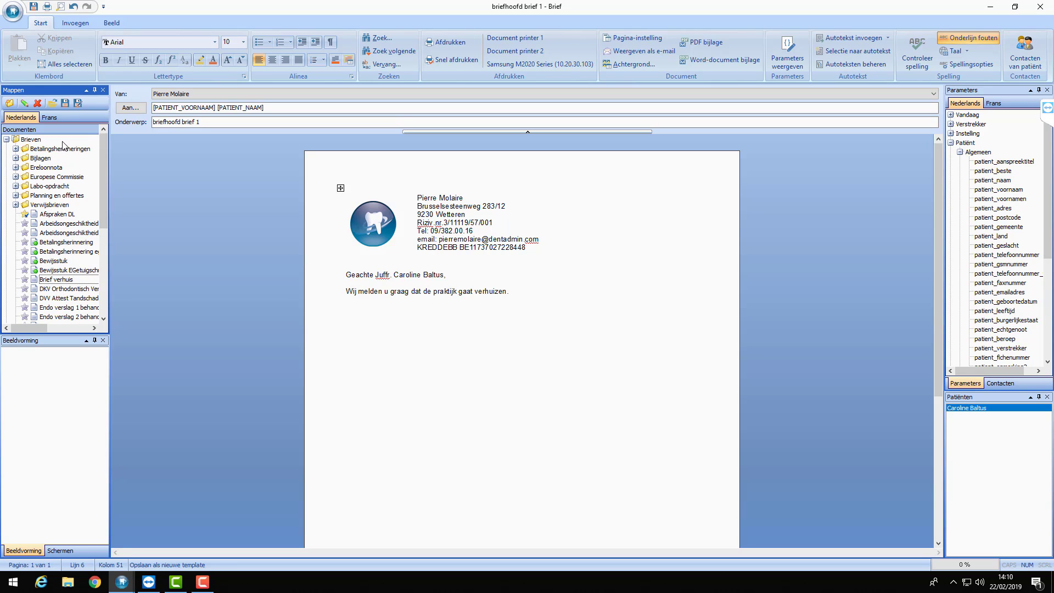
{"action": "scroll", "coordinate": [71, 231], "scroll_direction": "down", "scroll_amount": 1}
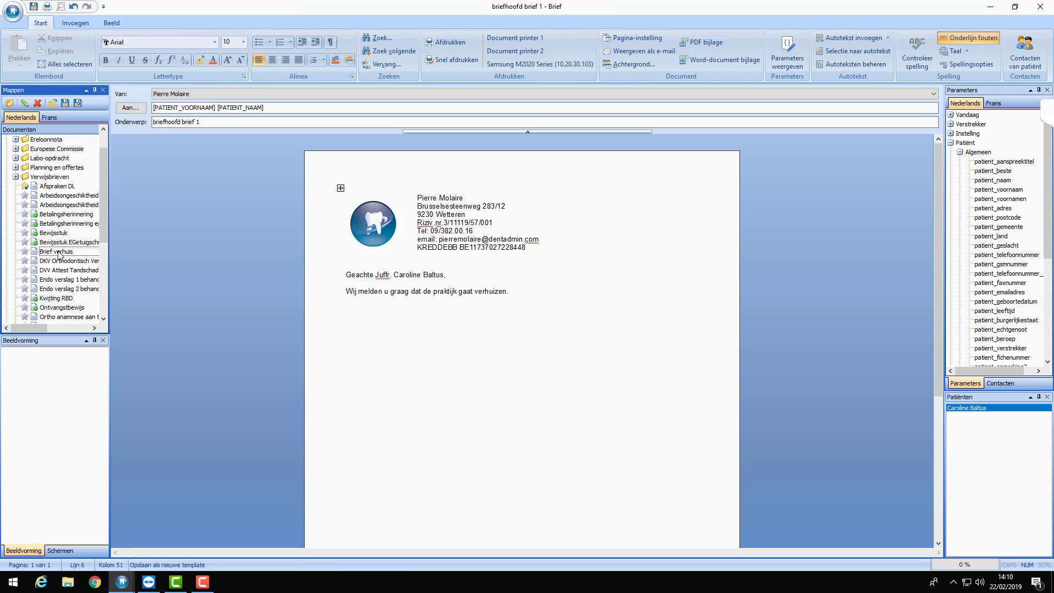
{"action": "mouse_move", "coordinate": [107, 166]}
{"action": "left_mouse_down"}
{"action": "mouse_move", "coordinate": [101, 219]}
{"action": "mouse_move", "coordinate": [102, 159]}
{"action": "left_mouse_up"}
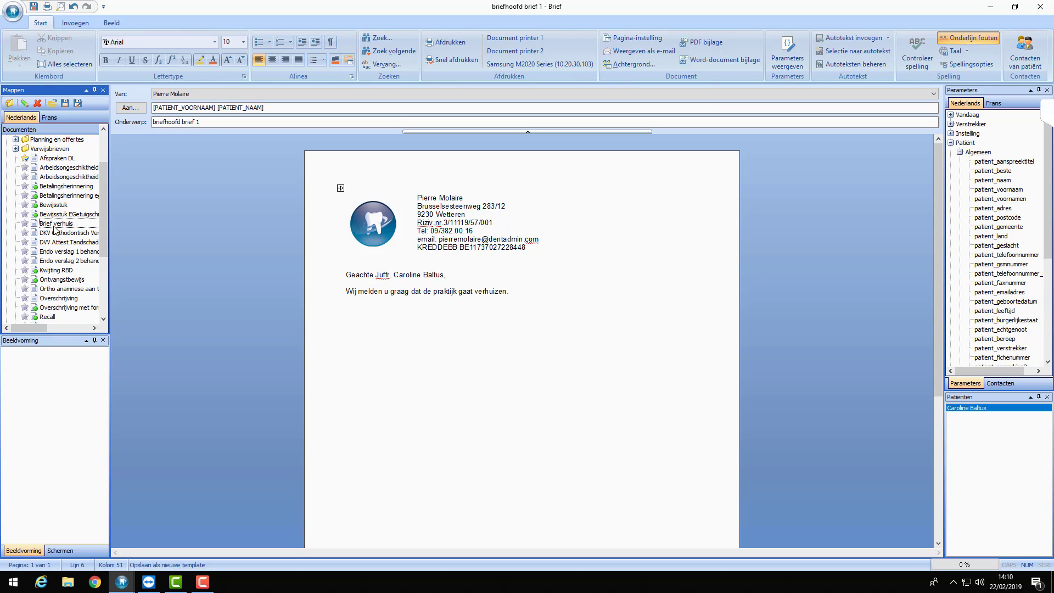
{"action": "left_click", "coordinate": [37, 103]}
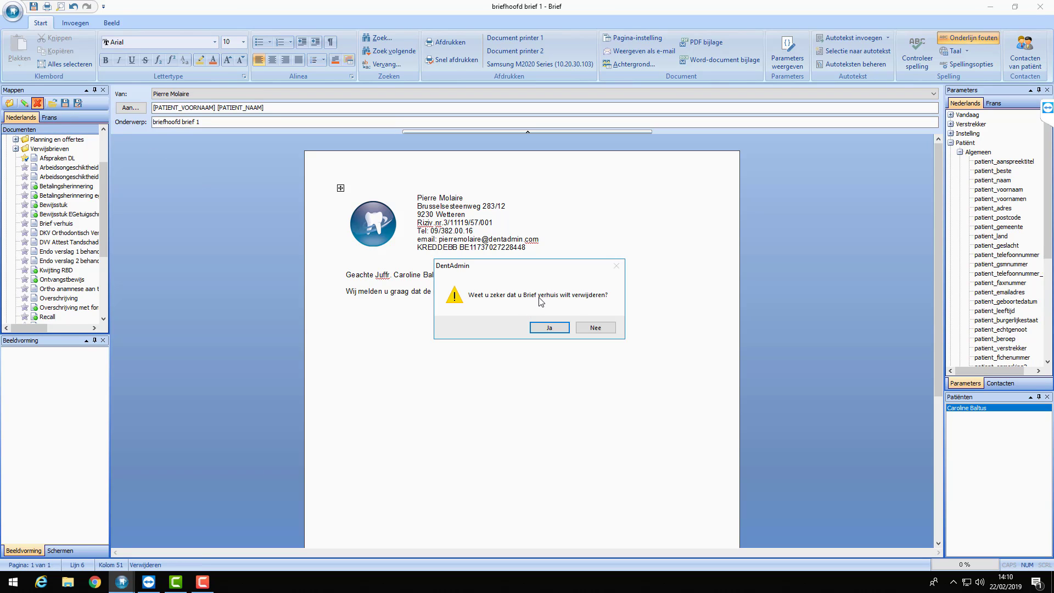
{"action": "left_click", "coordinate": [547, 328]}
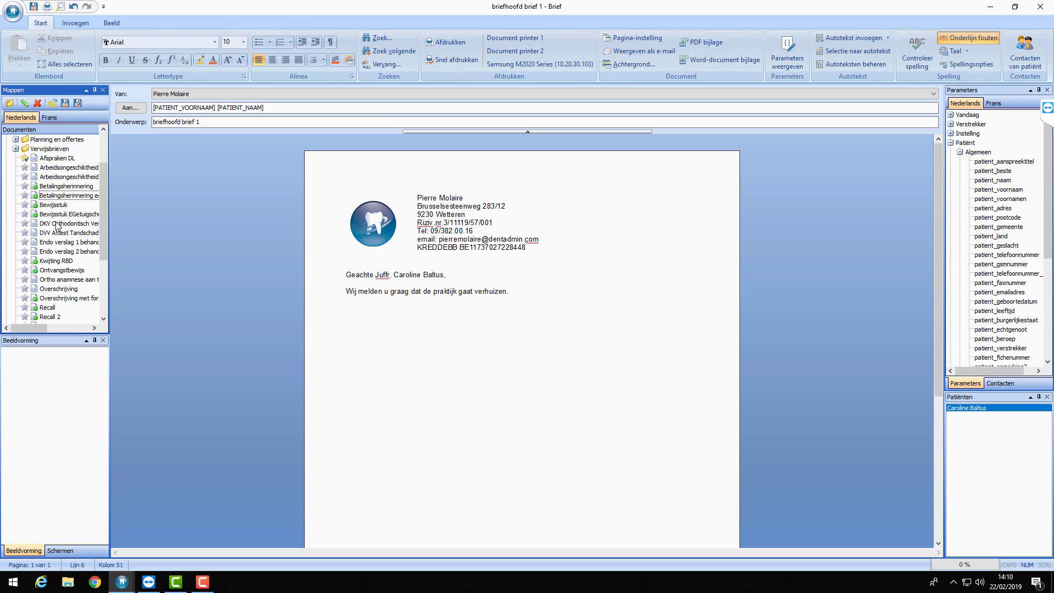
Open the Arbeidsongeschiktheid template and look over the subfolders and letter templates in the Brieven folder
{"action": "double_click", "coordinate": [65, 167]}
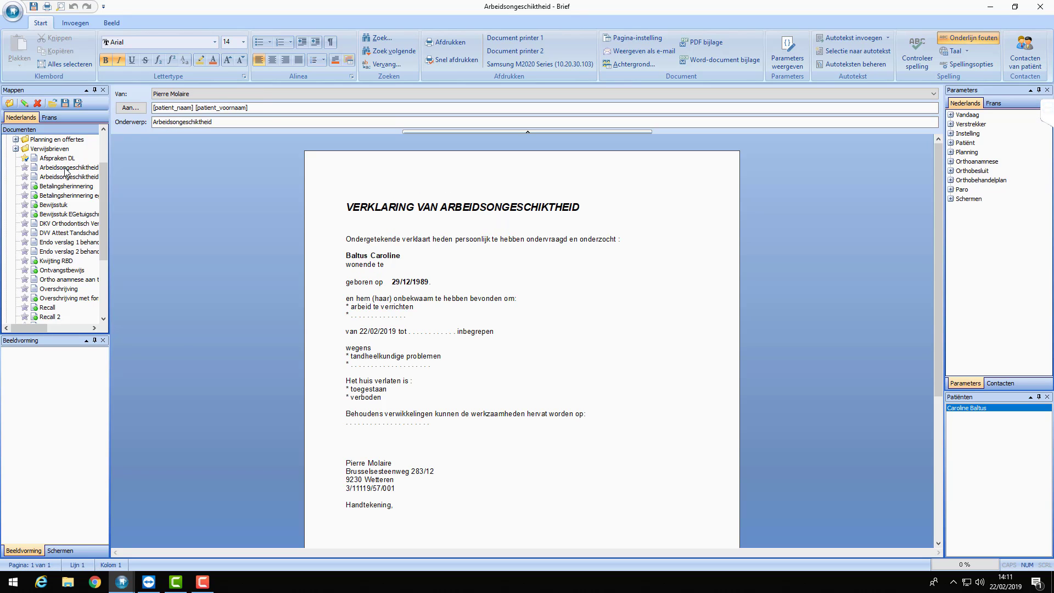
{"action": "scroll", "coordinate": [65, 181], "scroll_direction": "down", "scroll_amount": 3}
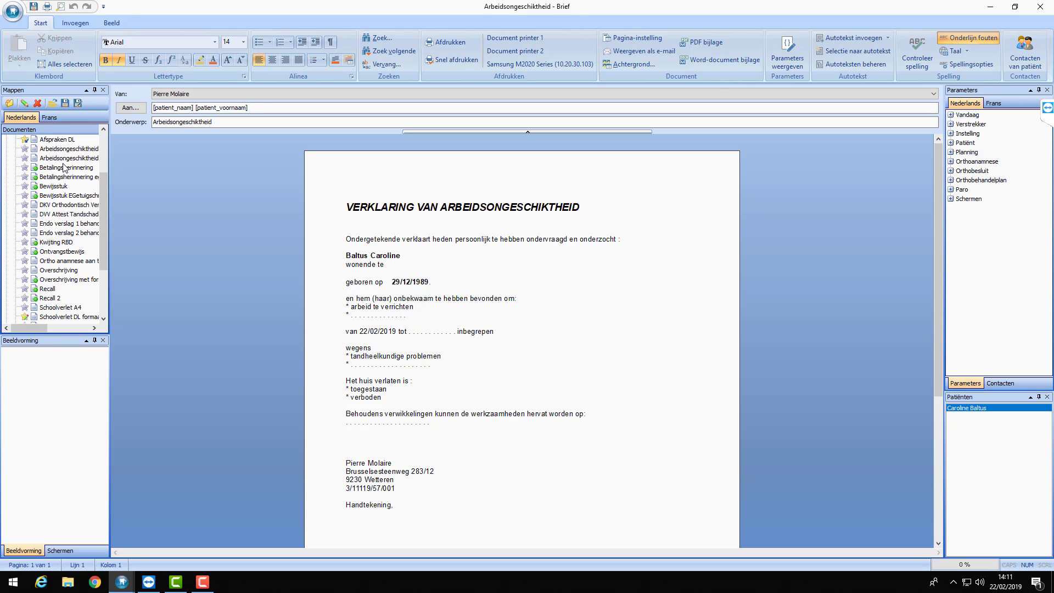
{"action": "scroll", "coordinate": [67, 167], "scroll_direction": "up", "scroll_amount": 3}
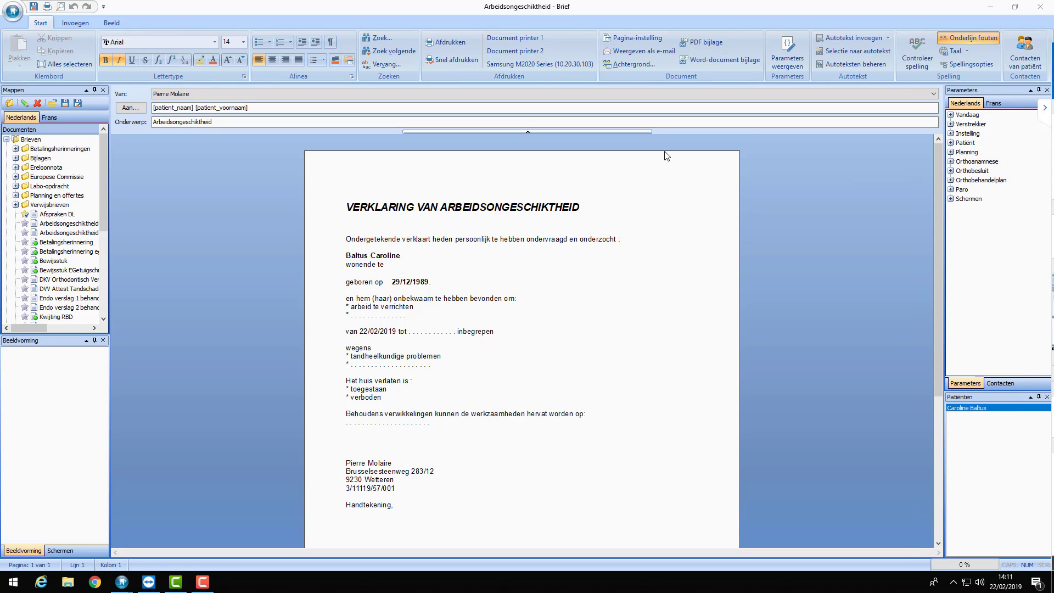
{"action": "left_click", "coordinate": [101, 150]}
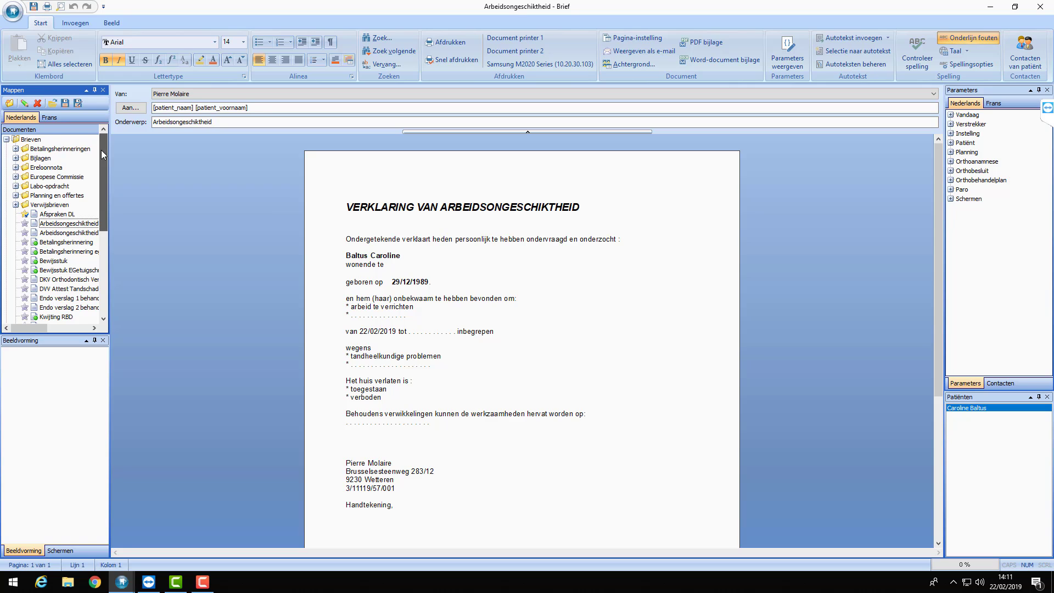
{"action": "left_click", "coordinate": [7, 140]}
{"action": "left_click", "coordinate": [6, 141]}
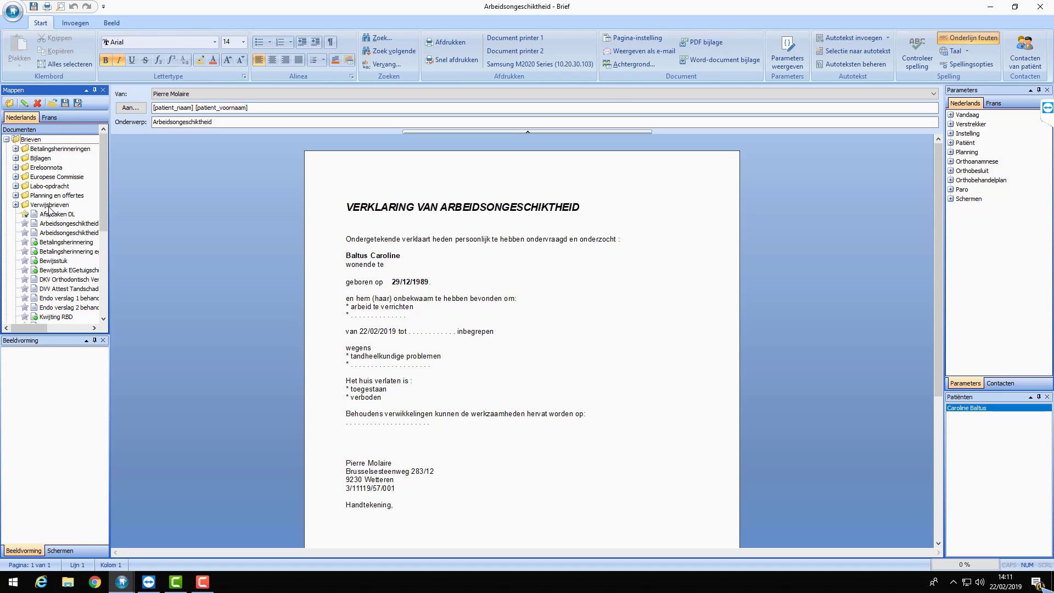
Open the Afspraken DL template to view its layout, and close the letter without saving it to the patient file
{"action": "left_click_drag", "start_coordinate": [103, 167], "coordinate": [98, 195]}
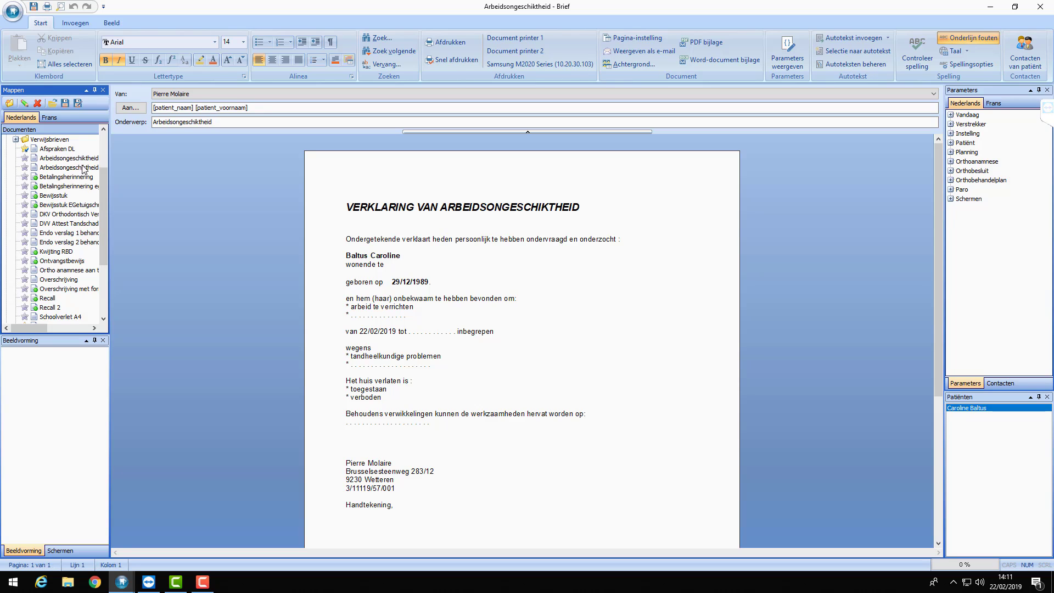
{"action": "left_click", "coordinate": [63, 149]}
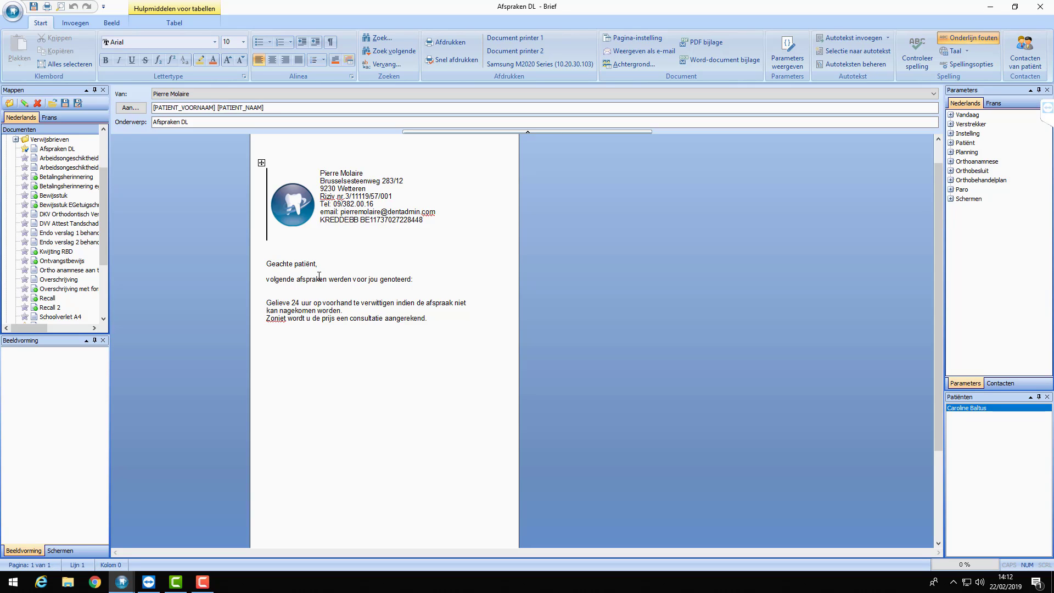
{"action": "left_click", "coordinate": [1048, 4]}
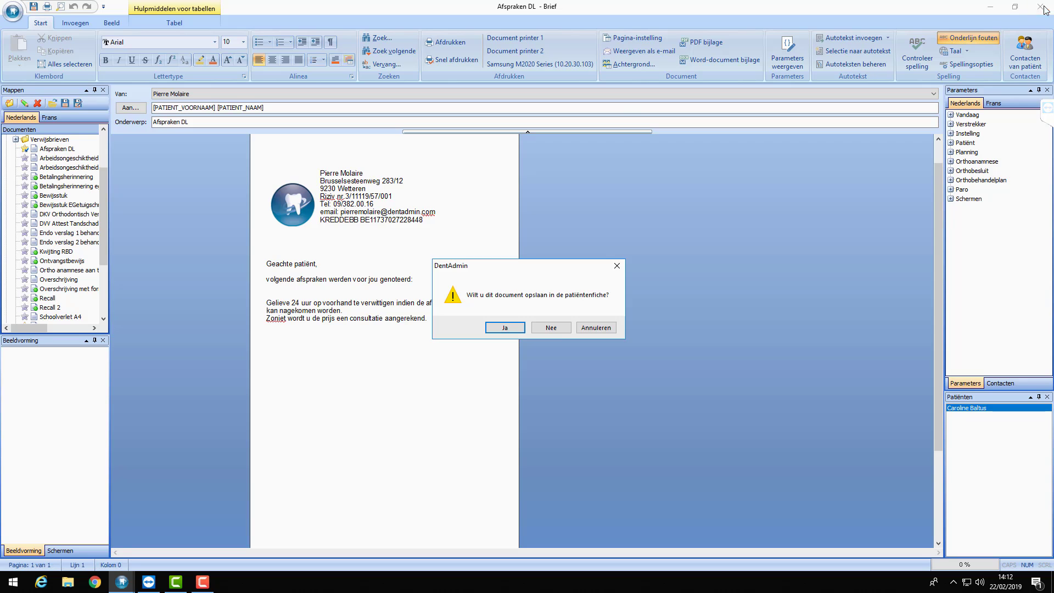
{"action": "left_click", "coordinate": [559, 329]}
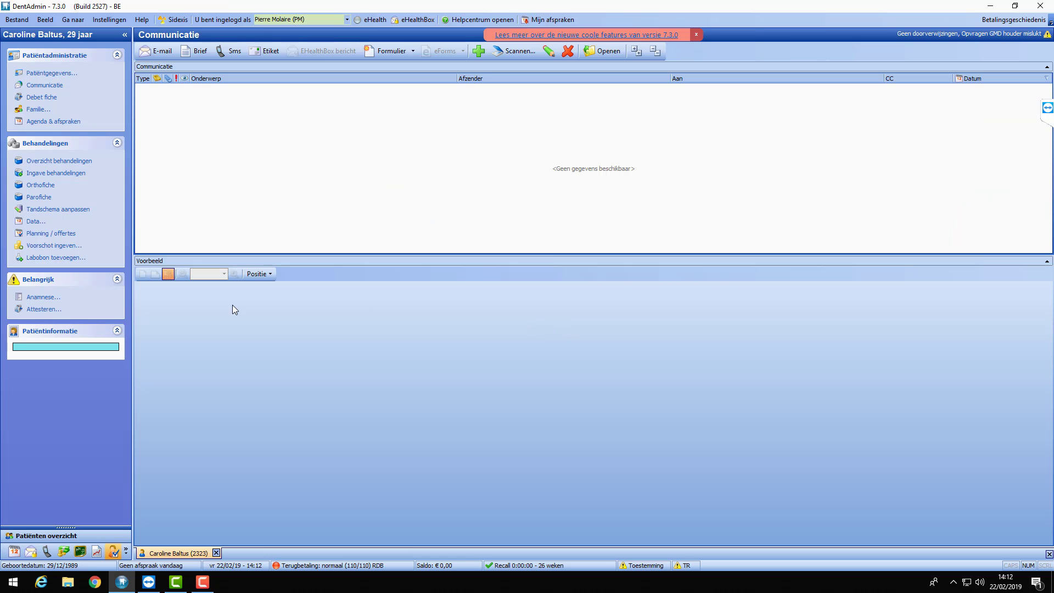
Find another patient by last name in the patient overview, open the file and start a new letter from Communicatie
{"action": "left_click", "coordinate": [80, 537]}
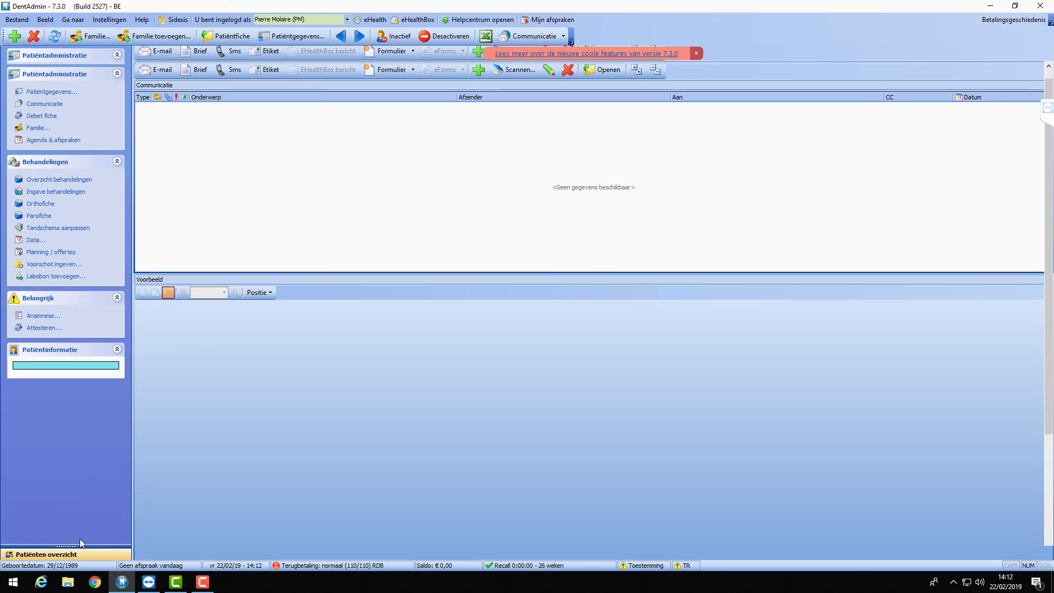
{"action": "type", "text": "wal"}
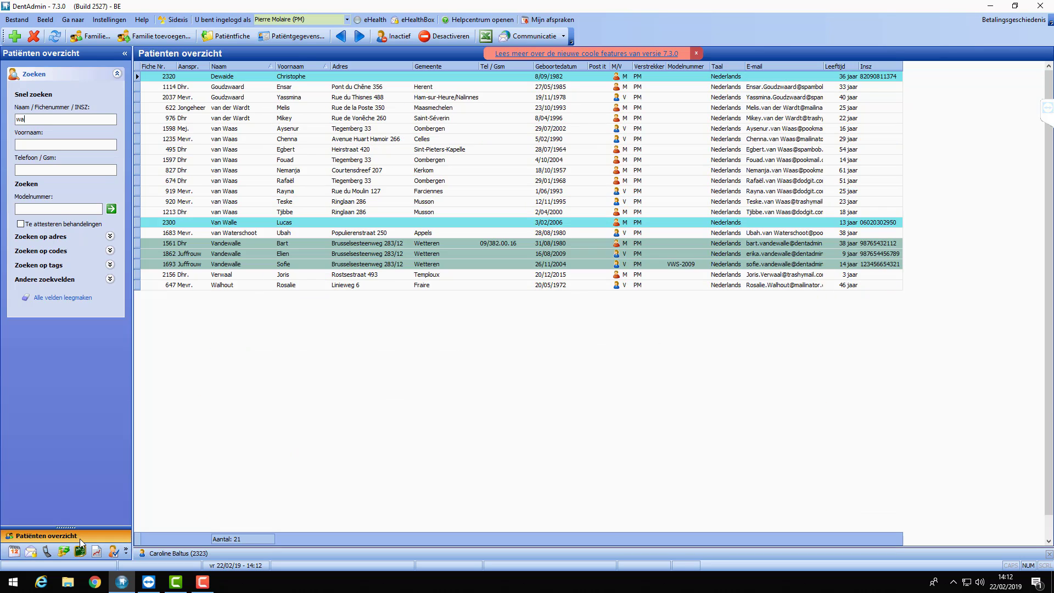
{"action": "left_click", "coordinate": [291, 87]}
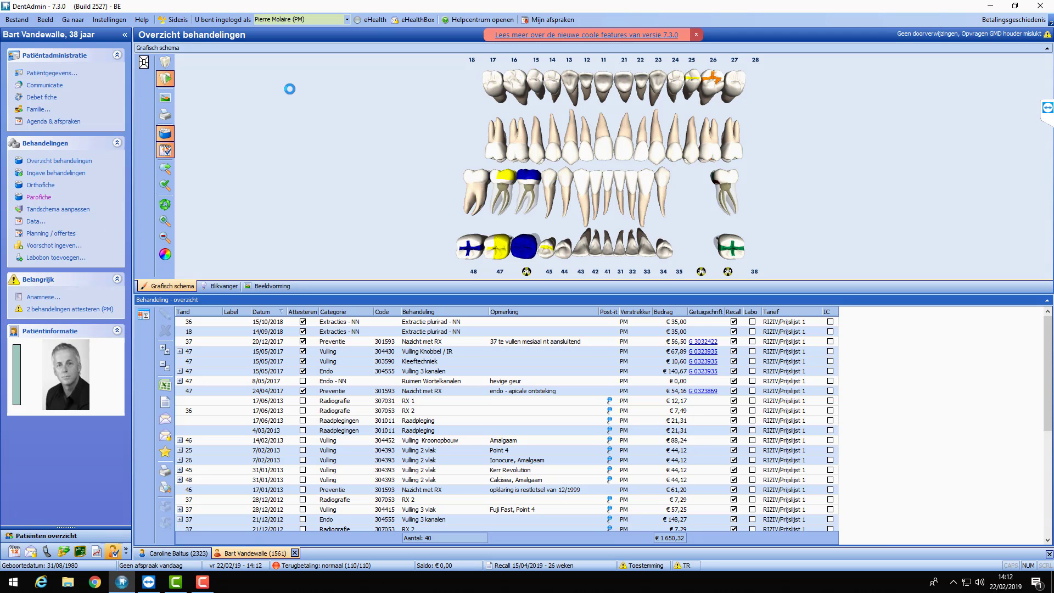
{"action": "left_click", "coordinate": [57, 88]}
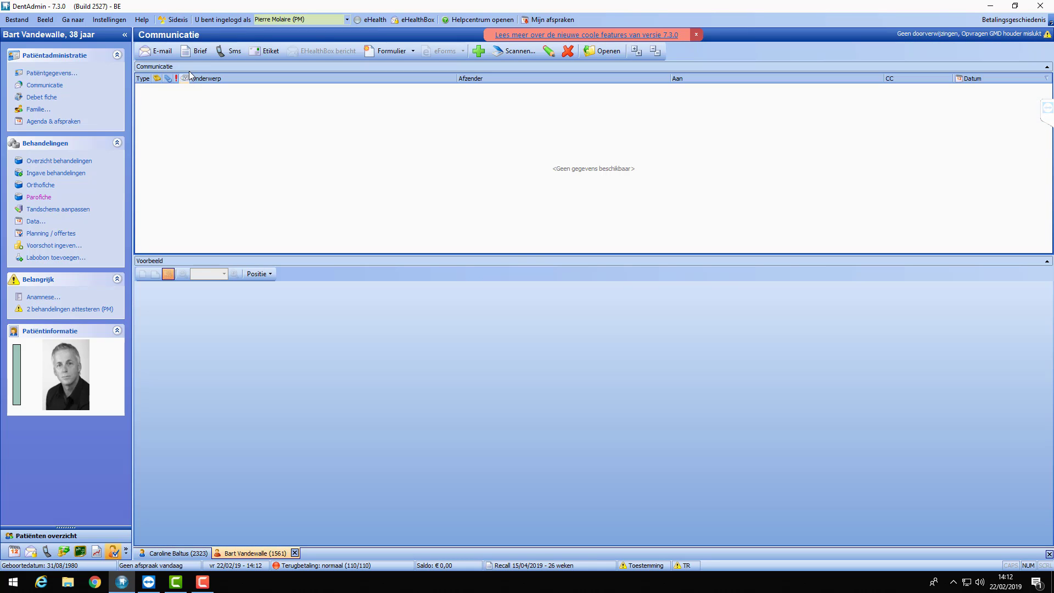
{"action": "left_click", "coordinate": [189, 54]}
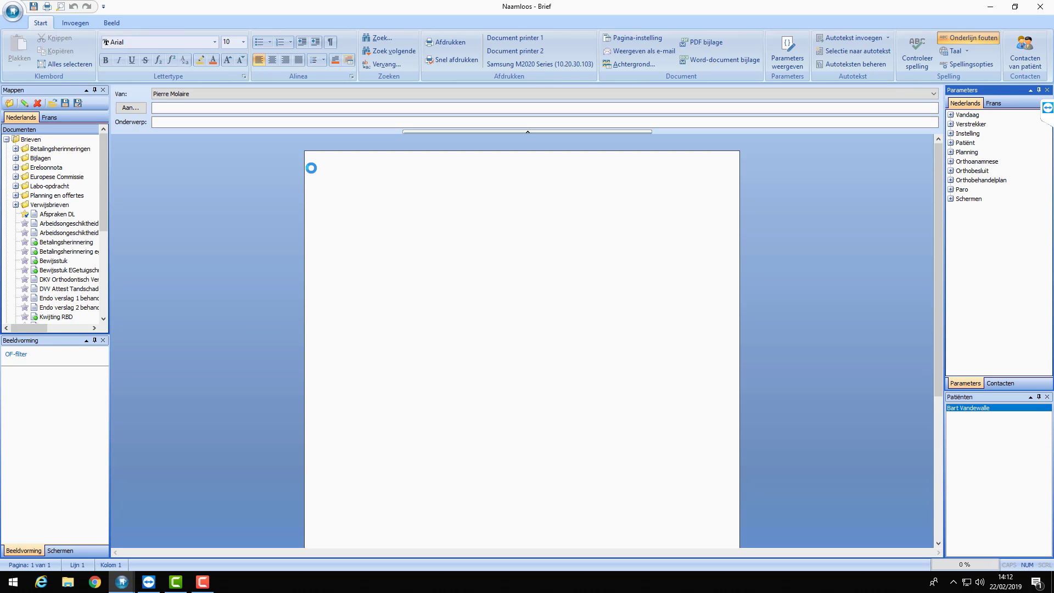
Load the Afspraken DL template into the new letter and look over the patient's appointment list
{"action": "left_click", "coordinate": [55, 217]}
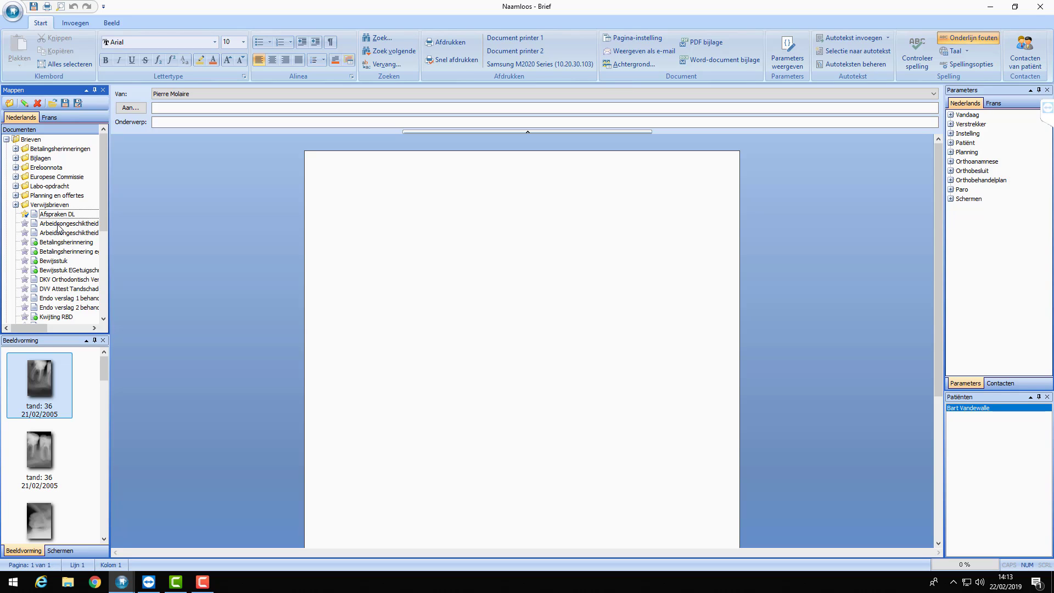
{"action": "double_click", "coordinate": [58, 214]}
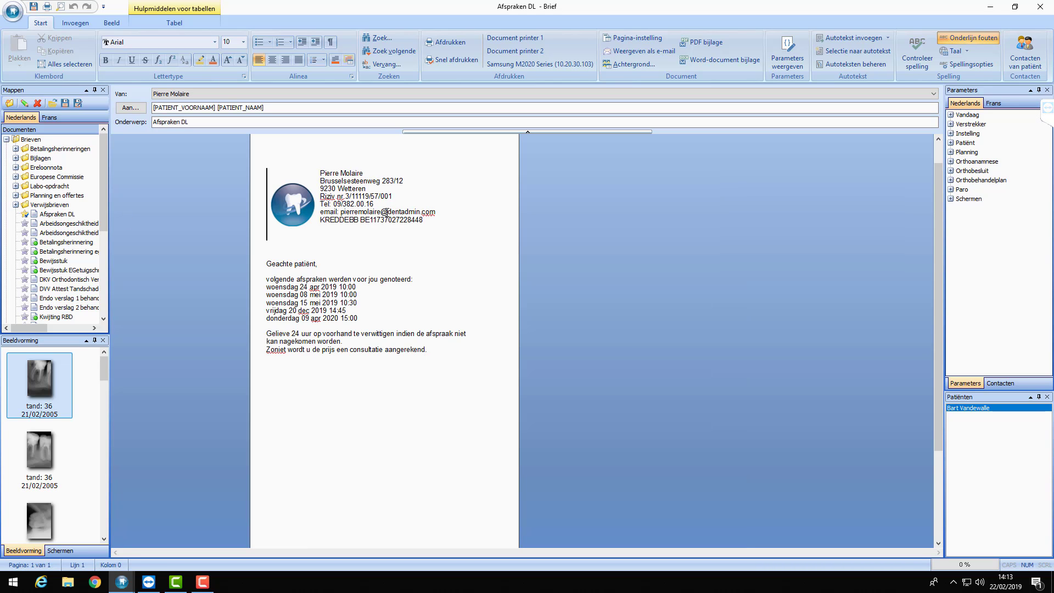
{"action": "scroll", "coordinate": [386, 212], "scroll_direction": "down", "scroll_amount": 3}
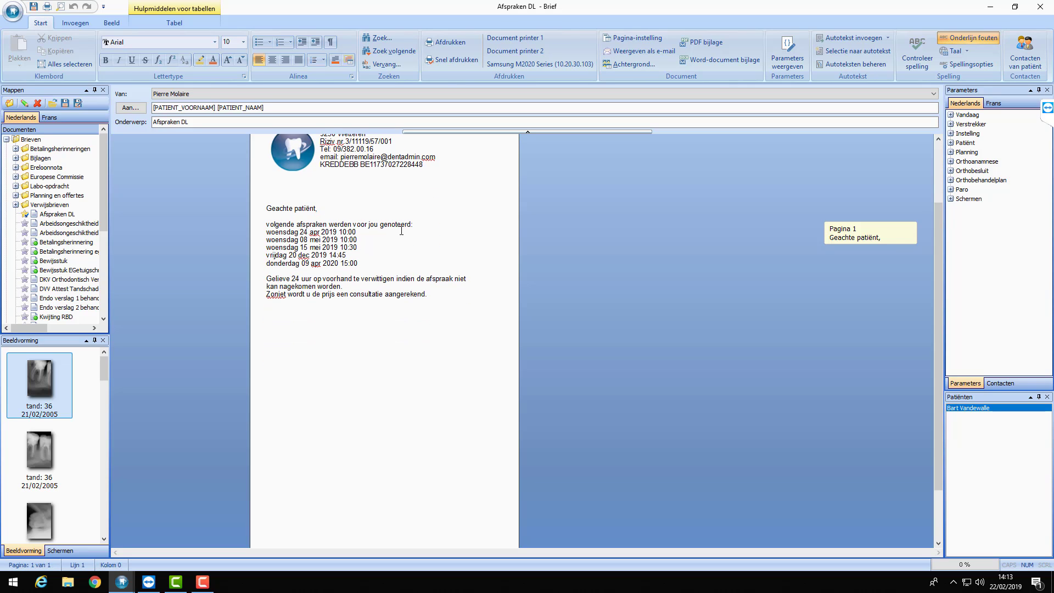
{"action": "scroll", "coordinate": [280, 244], "scroll_direction": "up", "scroll_amount": 2}
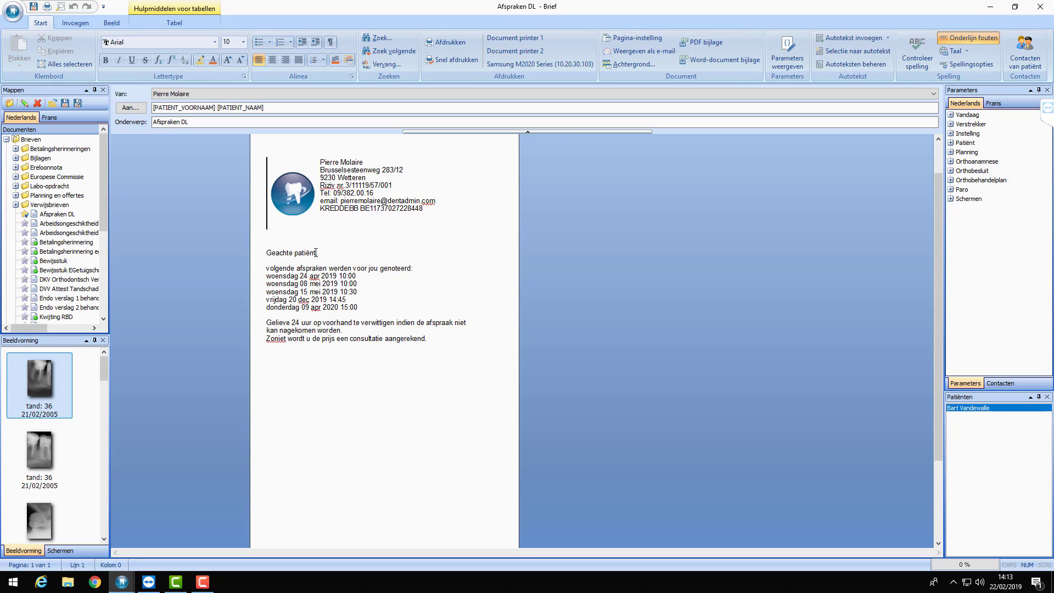
Replace the greeting "Geachte patiënt," with "Beste" followed by the patient_voornaam and patient_naam parameters and a comma
{"action": "left_click_drag", "start_coordinate": [316, 252], "coordinate": [271, 258]}
{"action": "key", "text": "Delete"}
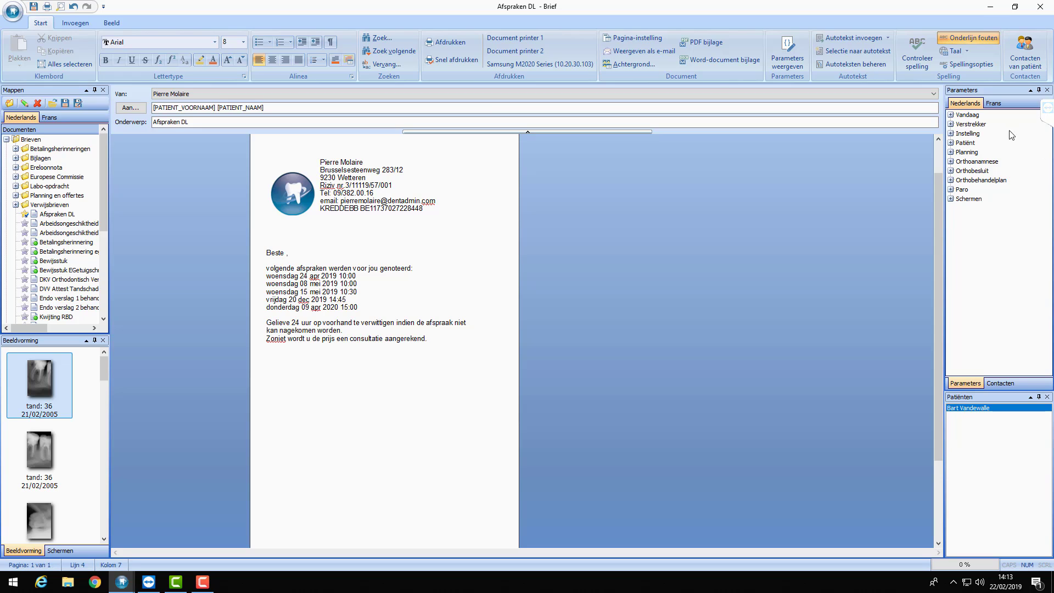
{"action": "left_click", "coordinate": [951, 143]}
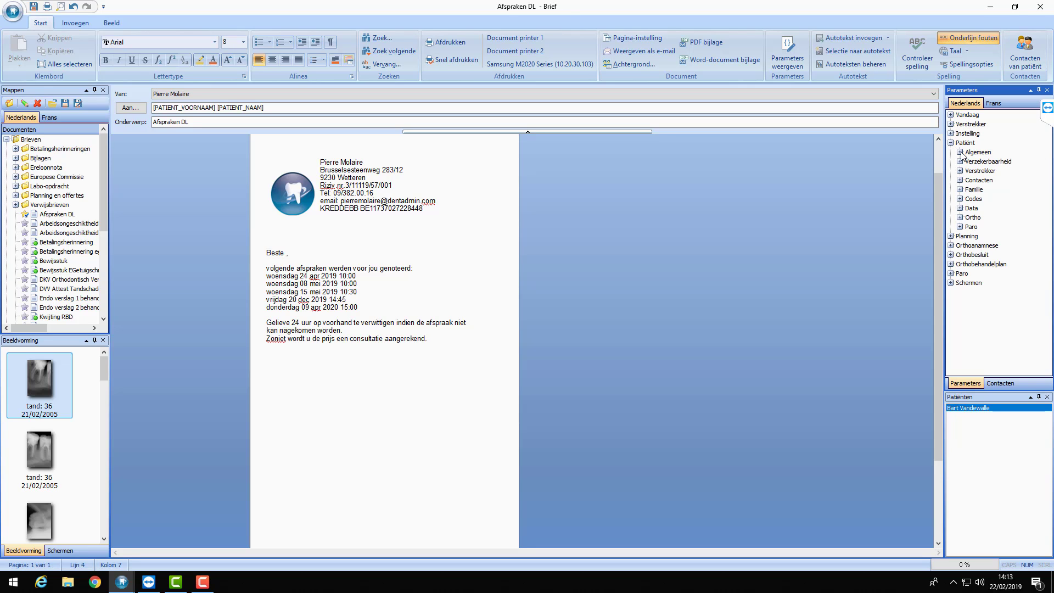
{"action": "left_click", "coordinate": [960, 152]}
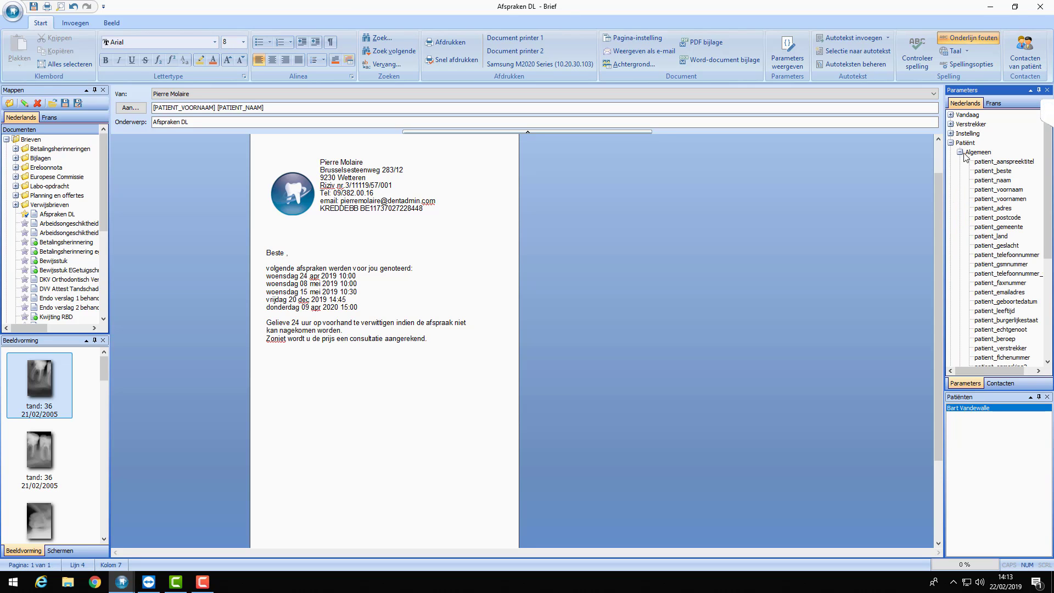
{"action": "double_click", "coordinate": [1001, 190]}
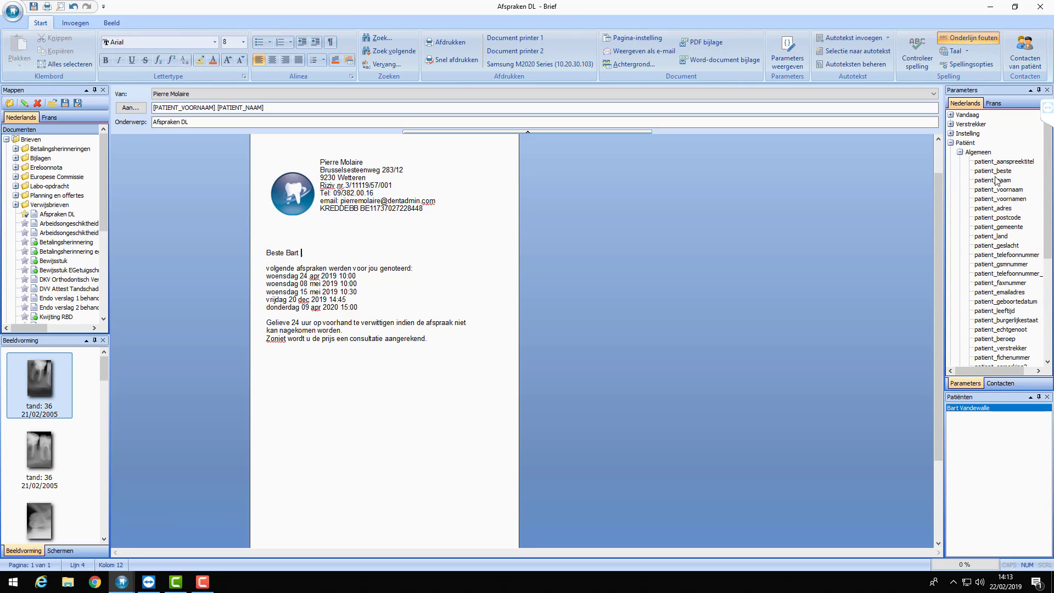
{"action": "double_click", "coordinate": [998, 181]}
{"action": "type", "text": ","}
{"action": "left_click", "coordinate": [413, 240]}
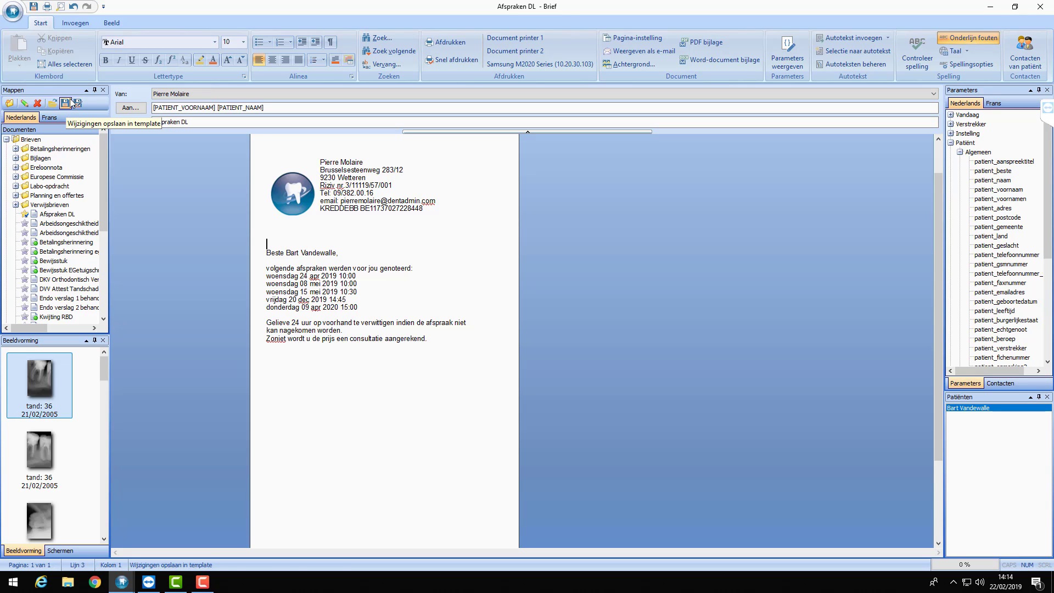
Save the changed letter under the name Afspraken DL, replacing the existing template
{"action": "left_click", "coordinate": [67, 105]}
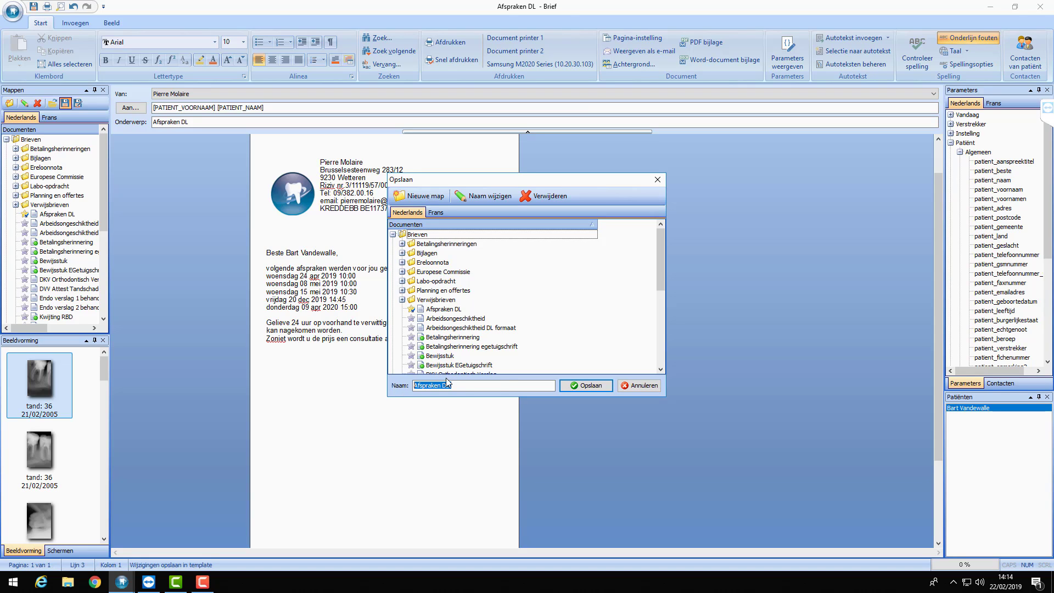
{"action": "left_click", "coordinate": [573, 386]}
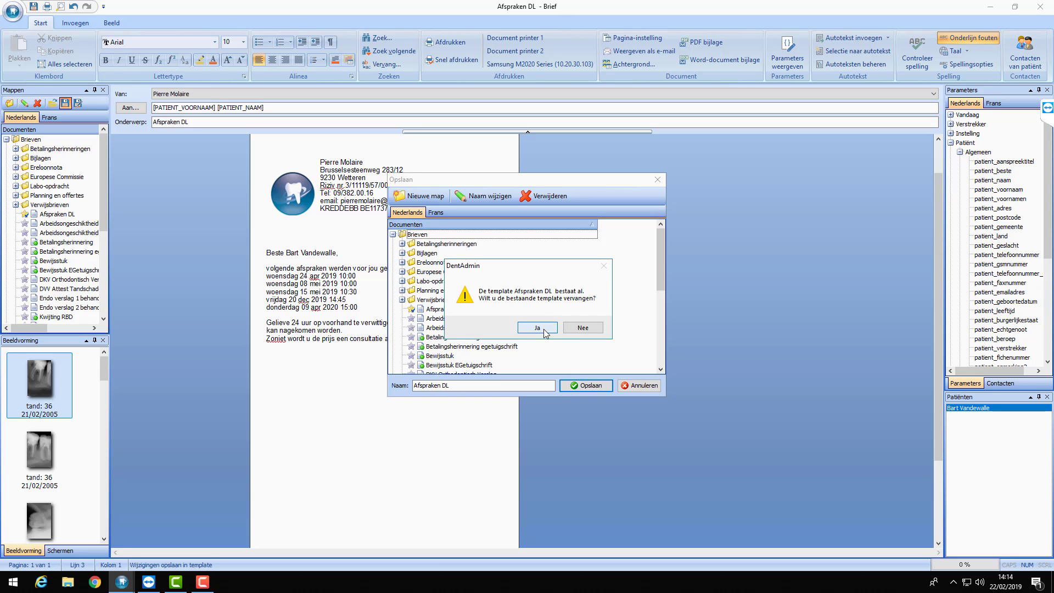
{"action": "left_click", "coordinate": [545, 326]}
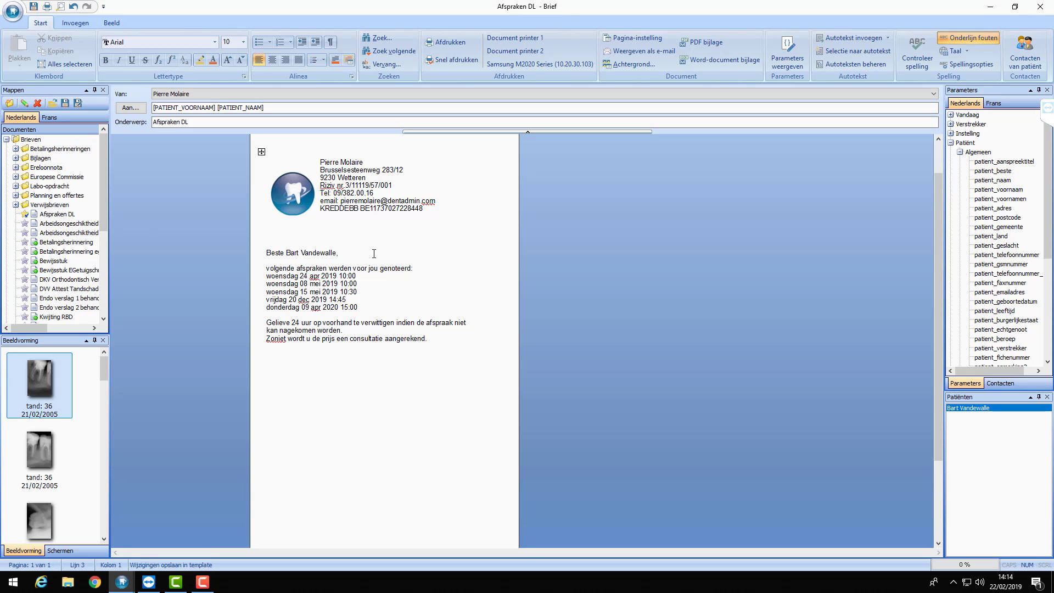
Switch to the Arbeidsongeschiktheid template and reopen Afspraken DL to check its saved greeting
{"action": "left_click_drag", "start_coordinate": [351, 253], "coordinate": [265, 248]}
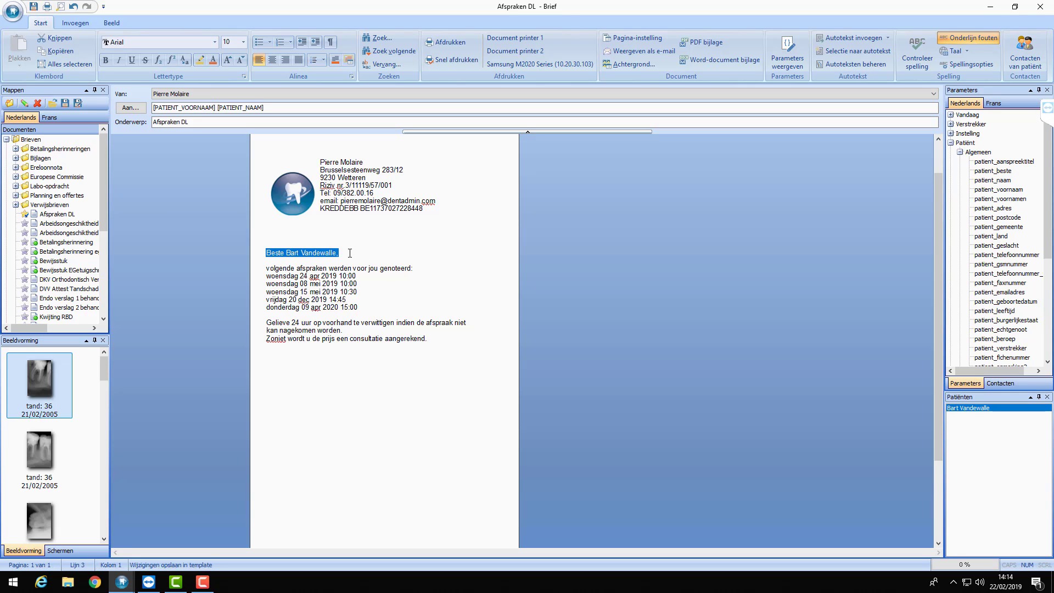
{"action": "left_click", "coordinate": [72, 224]}
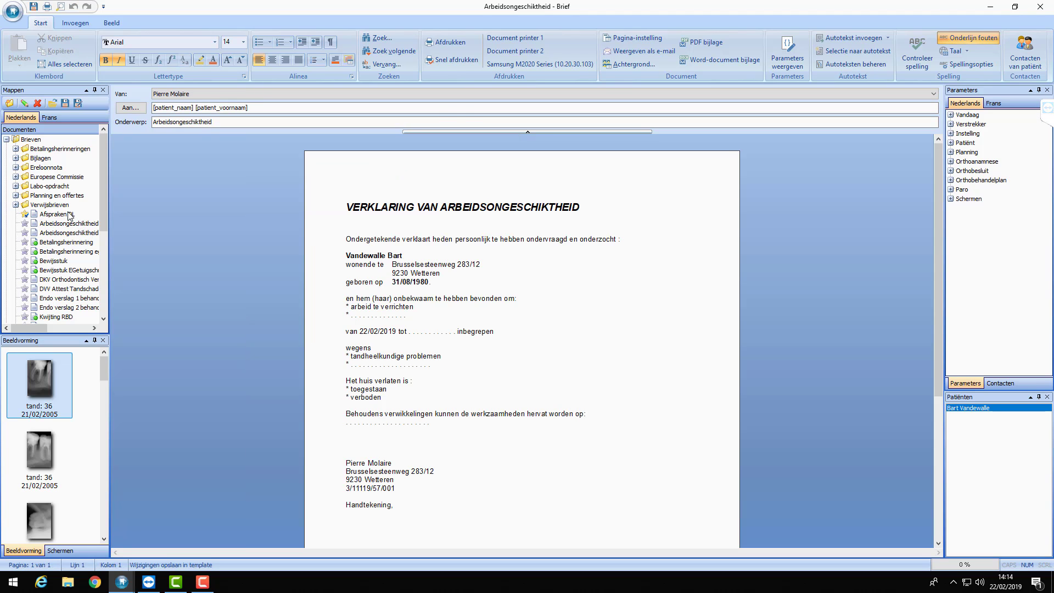
{"action": "left_click", "coordinate": [67, 215]}
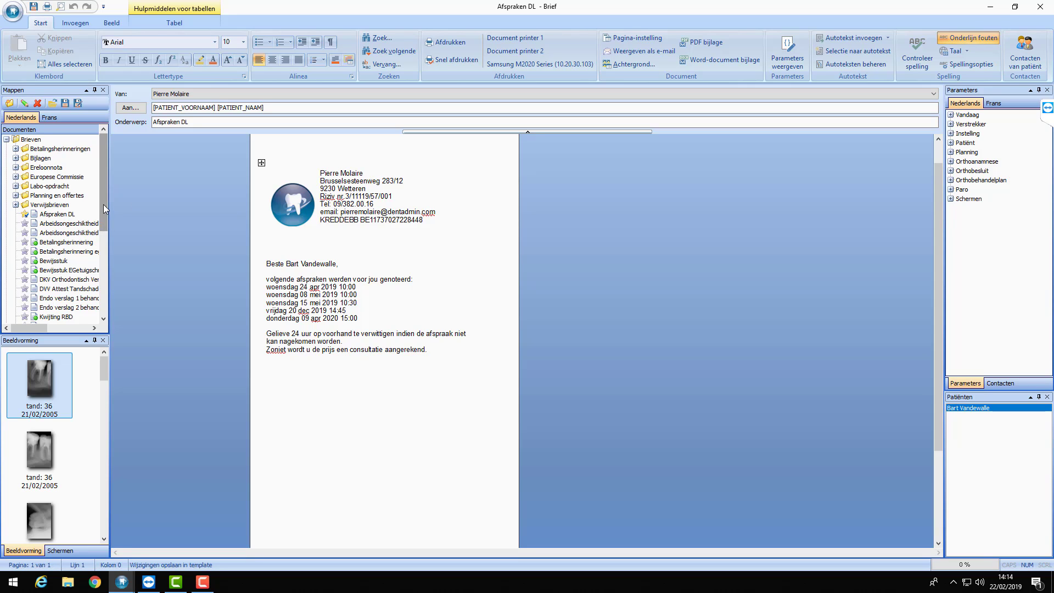
Open the Arbeidsongeschiktheid template to examine its date and fill-in lines, and compare it with the Arbeidsongeschiktheid DL formaat version
{"action": "scroll", "coordinate": [103, 207], "scroll_direction": "down", "scroll_amount": 1}
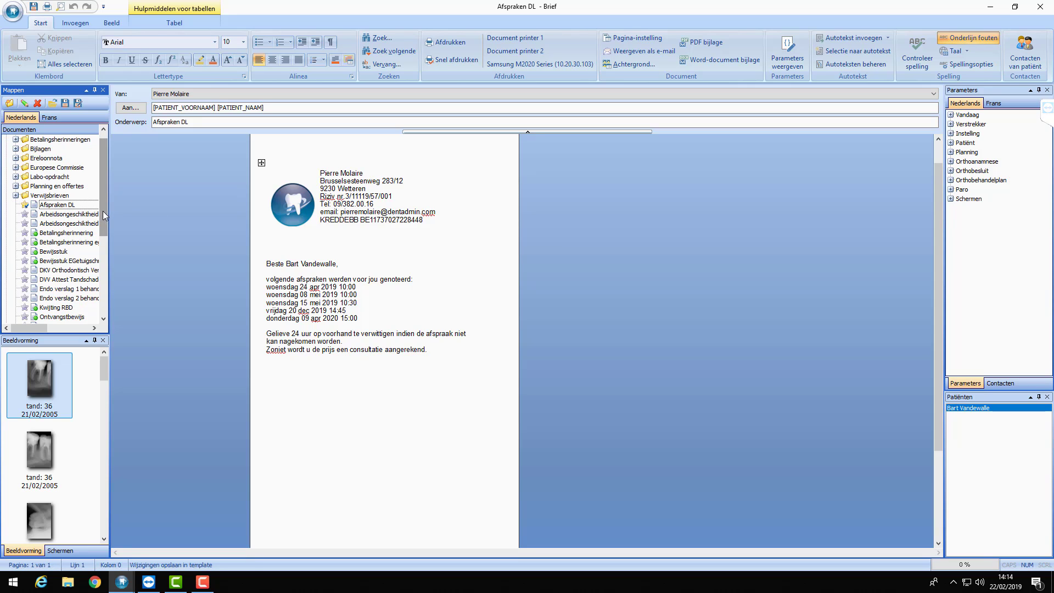
{"action": "left_click", "coordinate": [67, 215]}
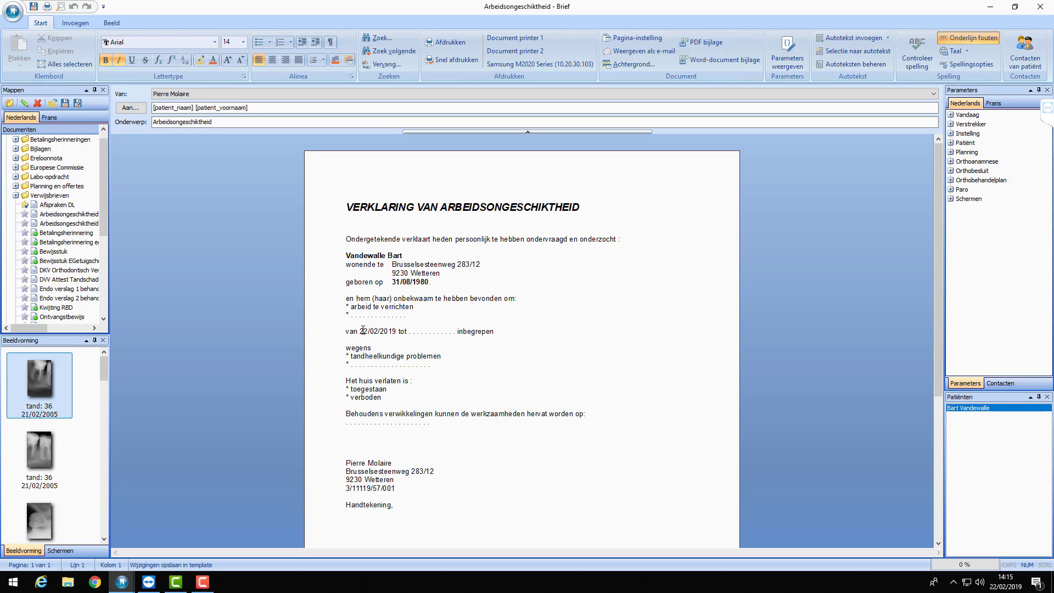
{"action": "left_click", "coordinate": [364, 331]}
{"action": "left_click_drag", "start_coordinate": [431, 424], "coordinate": [345, 420]}
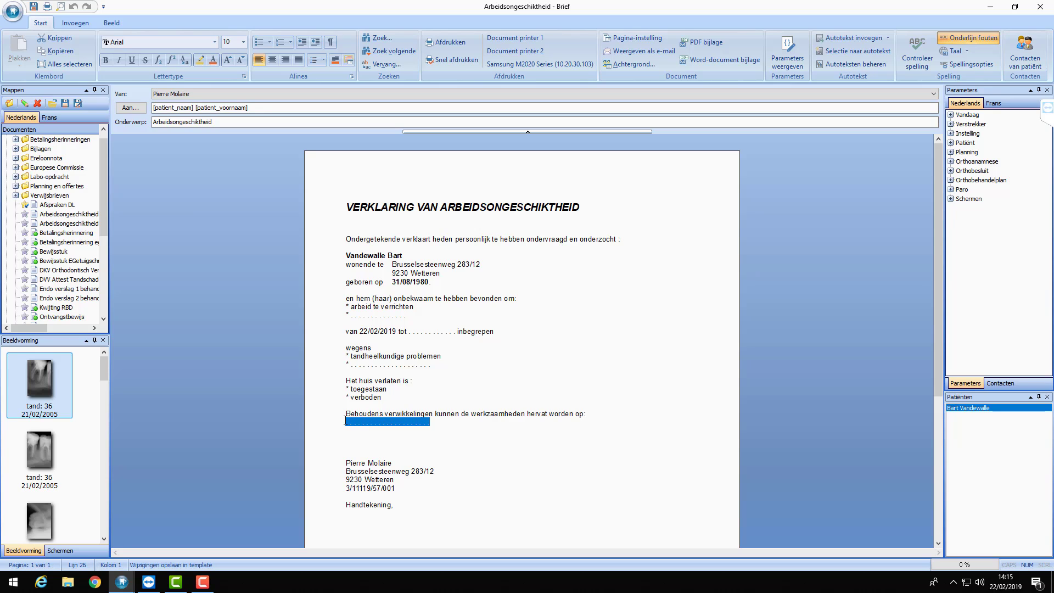
{"action": "left_click", "coordinate": [357, 422]}
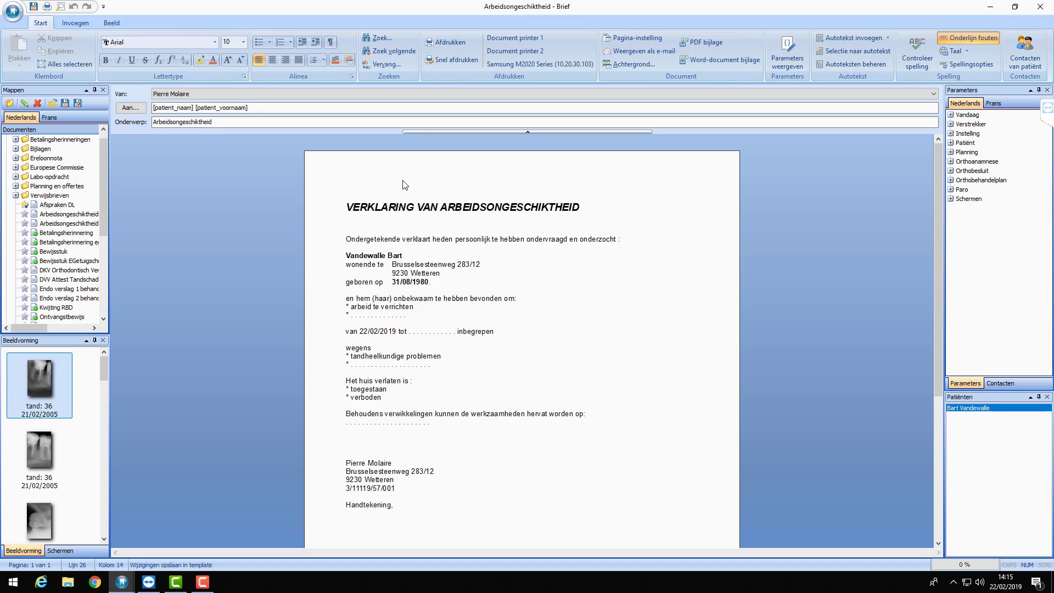
{"action": "scroll", "coordinate": [433, 258], "scroll_direction": "down", "scroll_amount": 3}
{"action": "scroll", "coordinate": [433, 258], "scroll_direction": "up", "scroll_amount": 3}
{"action": "left_click", "coordinate": [74, 223]}
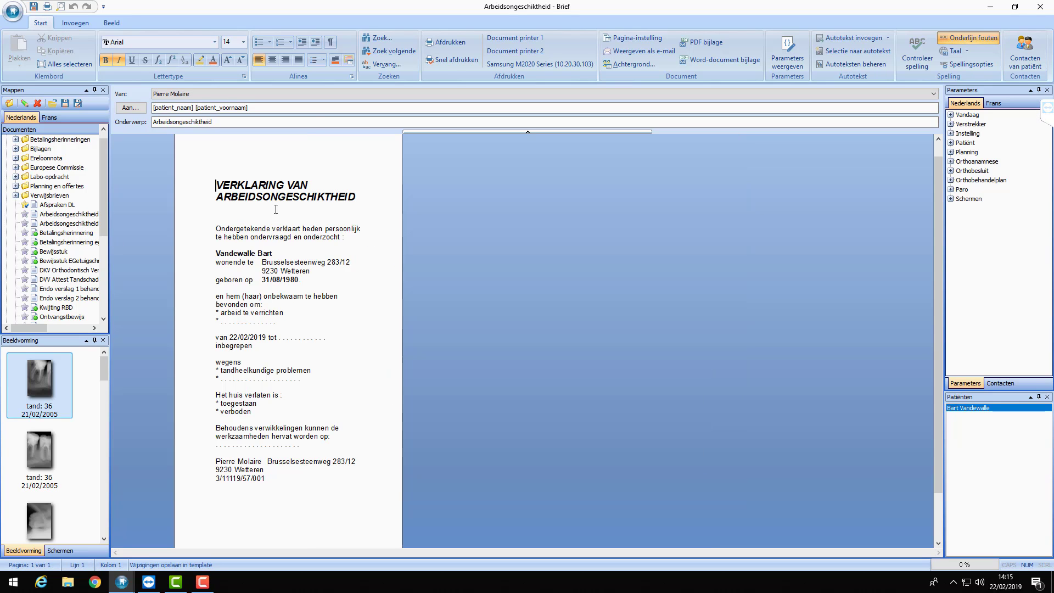
{"action": "scroll", "coordinate": [275, 211], "scroll_direction": "down", "scroll_amount": 1}
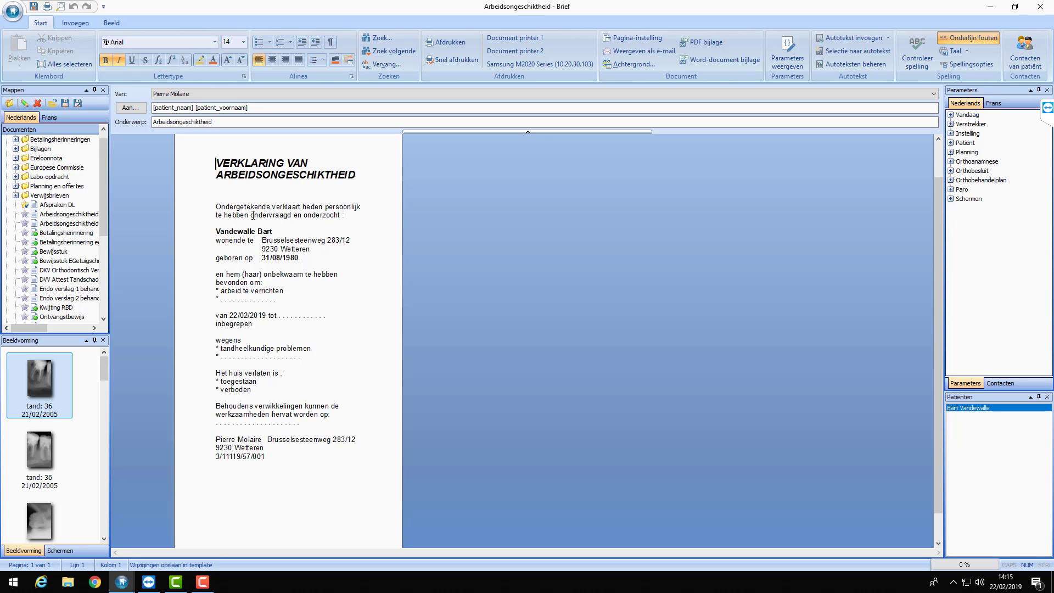
Open the Betalingsherinnering template and review its letterhead, outstanding invoice table and payment totals
{"action": "left_click", "coordinate": [66, 233]}
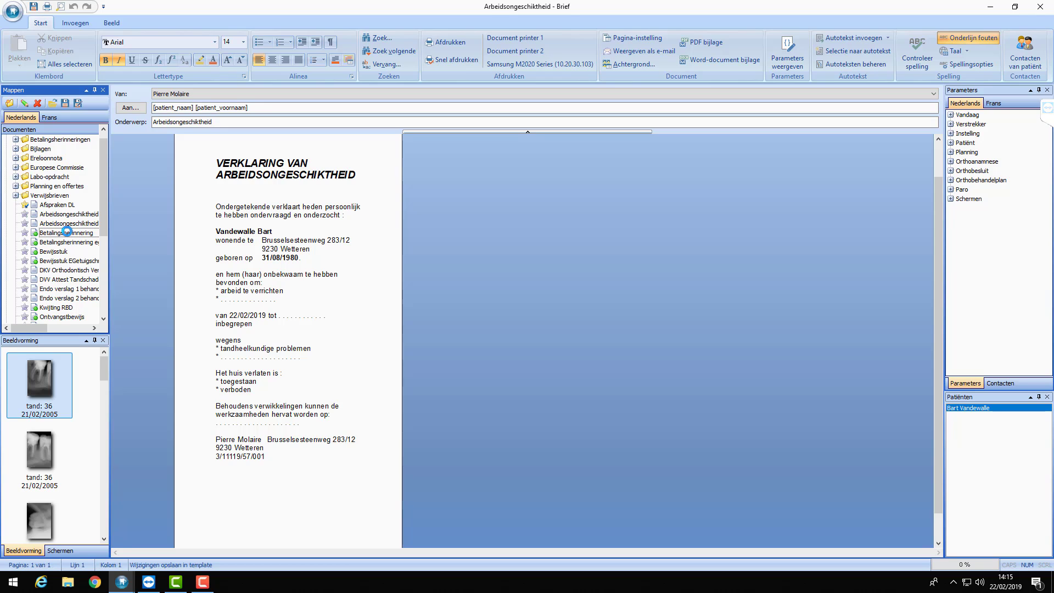
{"action": "double_click", "coordinate": [72, 236]}
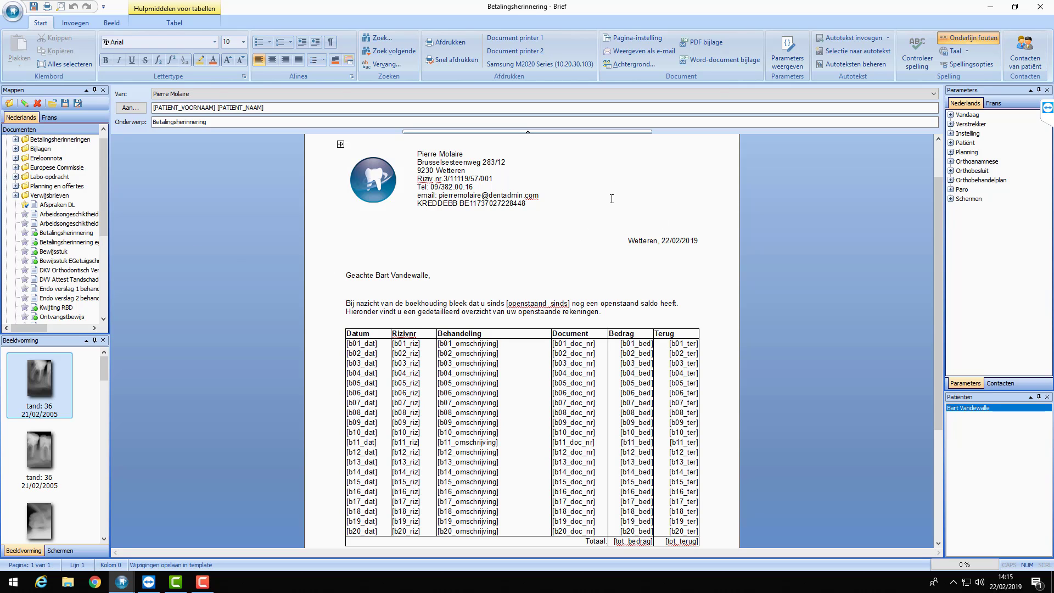
{"action": "scroll", "coordinate": [612, 198], "scroll_direction": "down", "scroll_amount": 2}
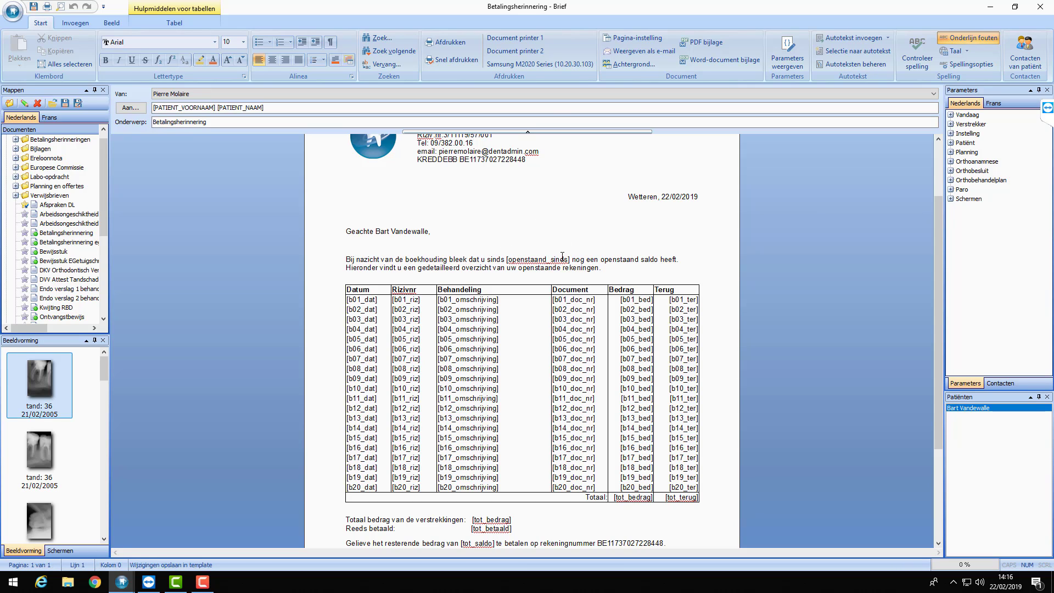
{"action": "scroll", "coordinate": [492, 244], "scroll_direction": "down", "scroll_amount": 5}
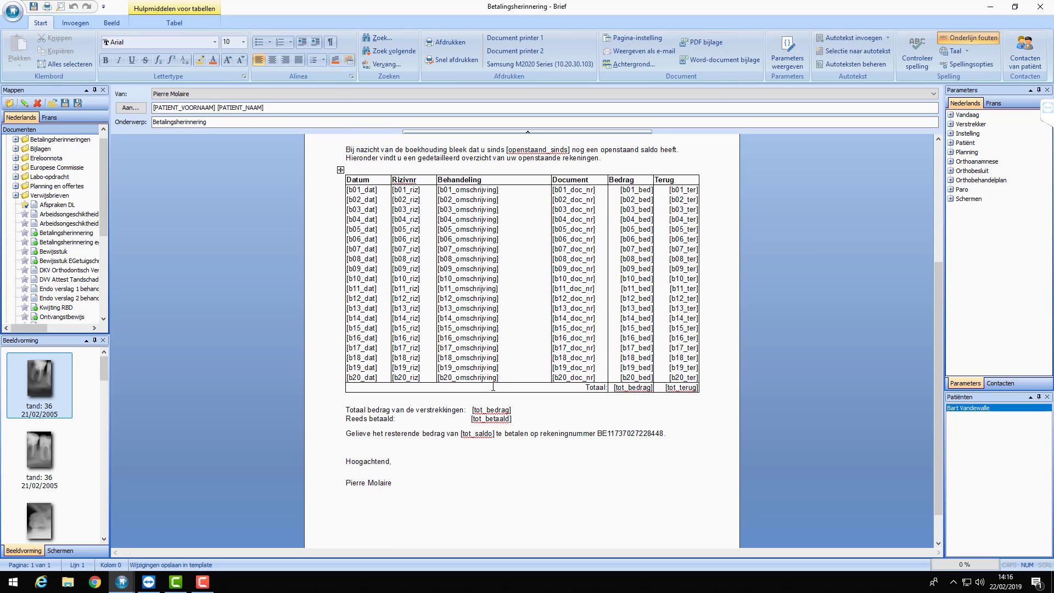
{"action": "scroll", "coordinate": [482, 334], "scroll_direction": "up", "scroll_amount": 6}
{"action": "scroll", "coordinate": [493, 262], "scroll_direction": "down", "scroll_amount": 3}
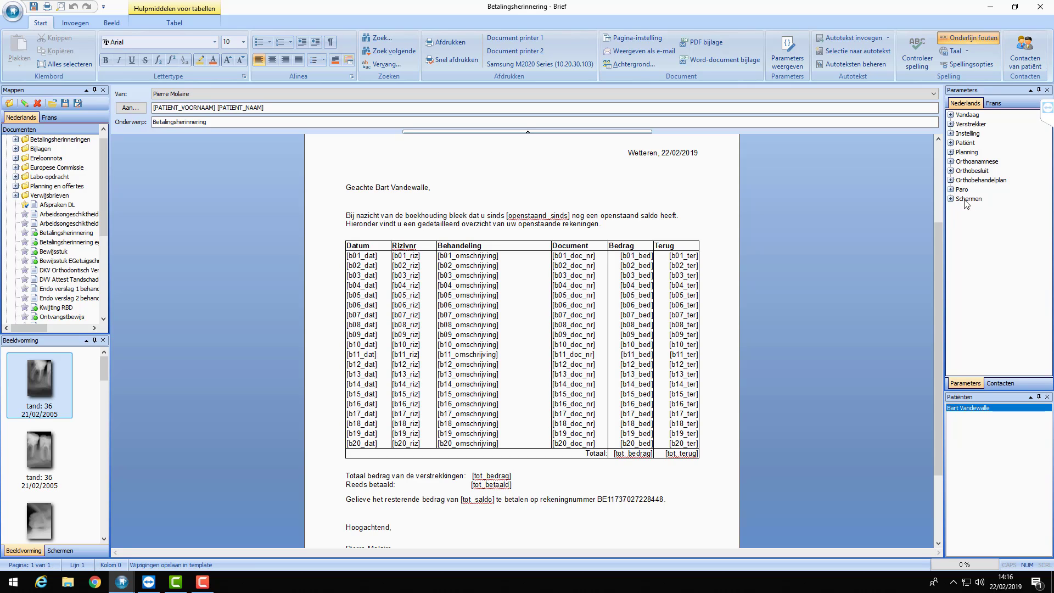
Close the reminder letter without saving it, and add a Raadpleging treatment dated 22/02/2019 in Ingave behandelingen
{"action": "left_click", "coordinate": [1039, 11]}
{"action": "left_click", "coordinate": [546, 330]}
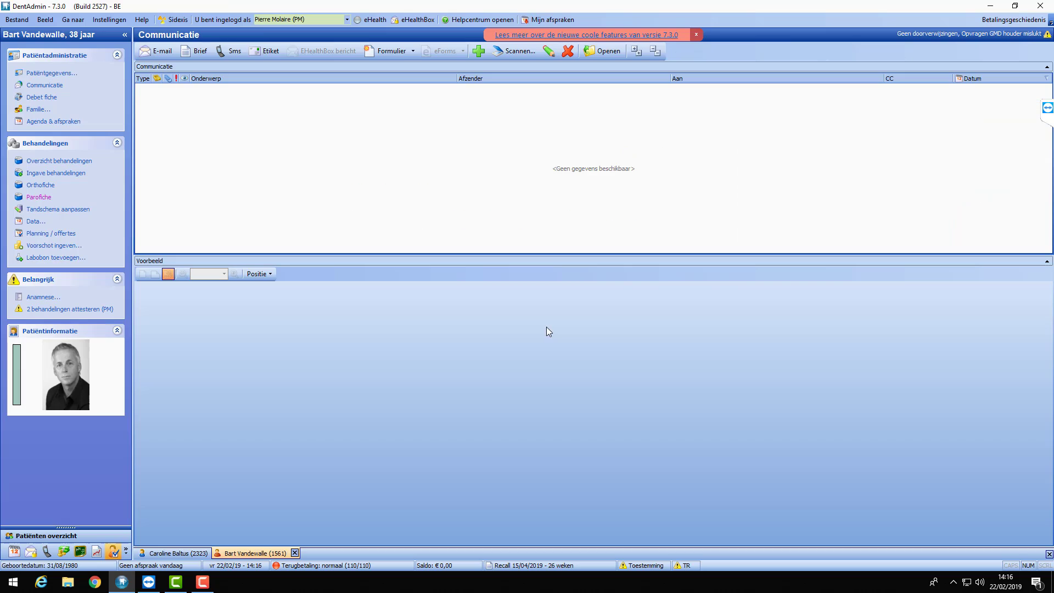
{"action": "left_click", "coordinate": [49, 174]}
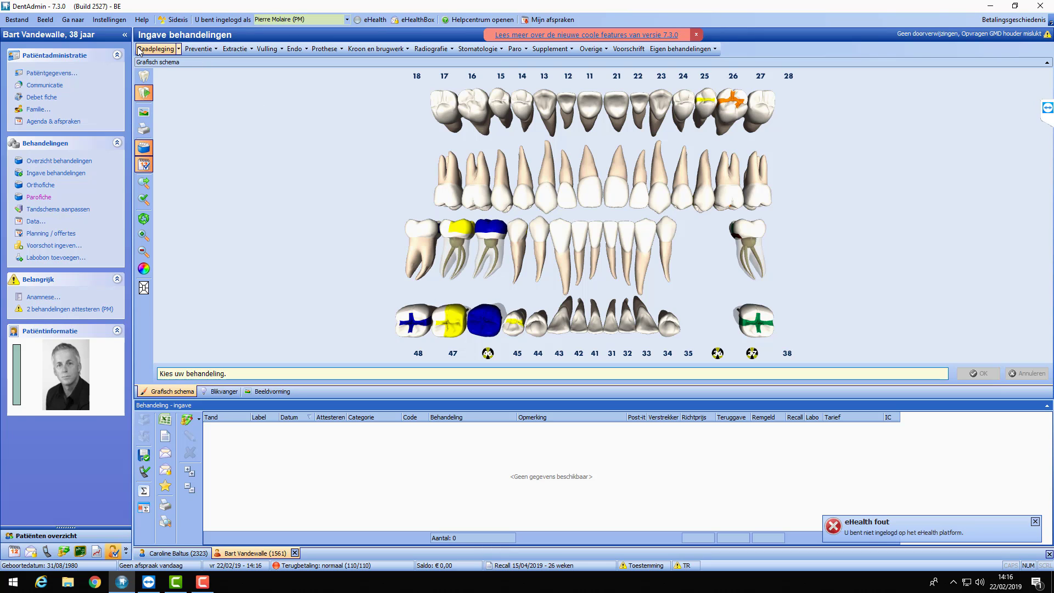
{"action": "left_click", "coordinate": [156, 49]}
{"action": "left_click", "coordinate": [980, 375]}
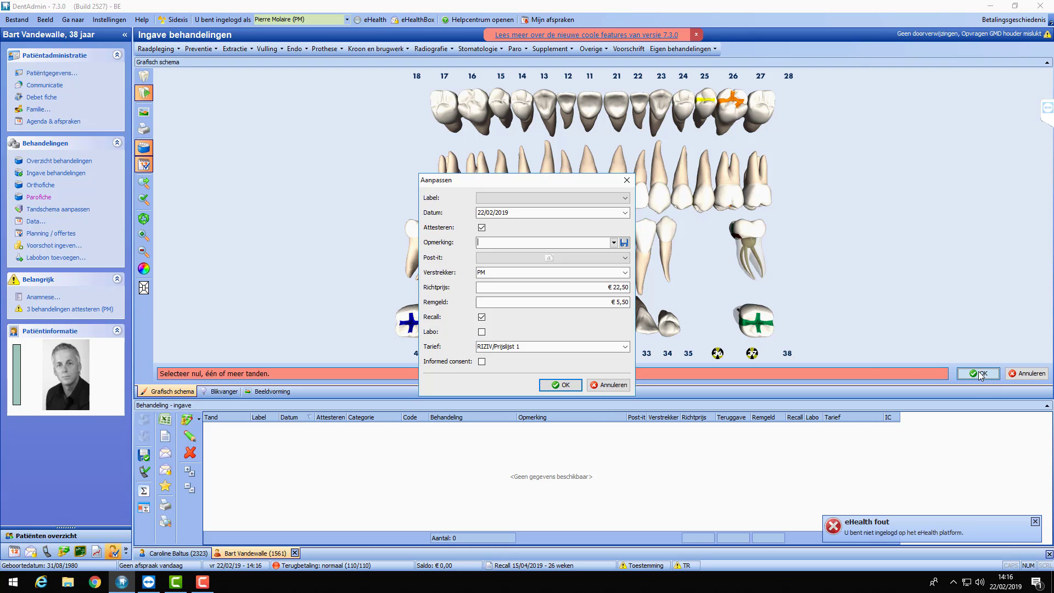
{"action": "left_click", "coordinate": [560, 387]}
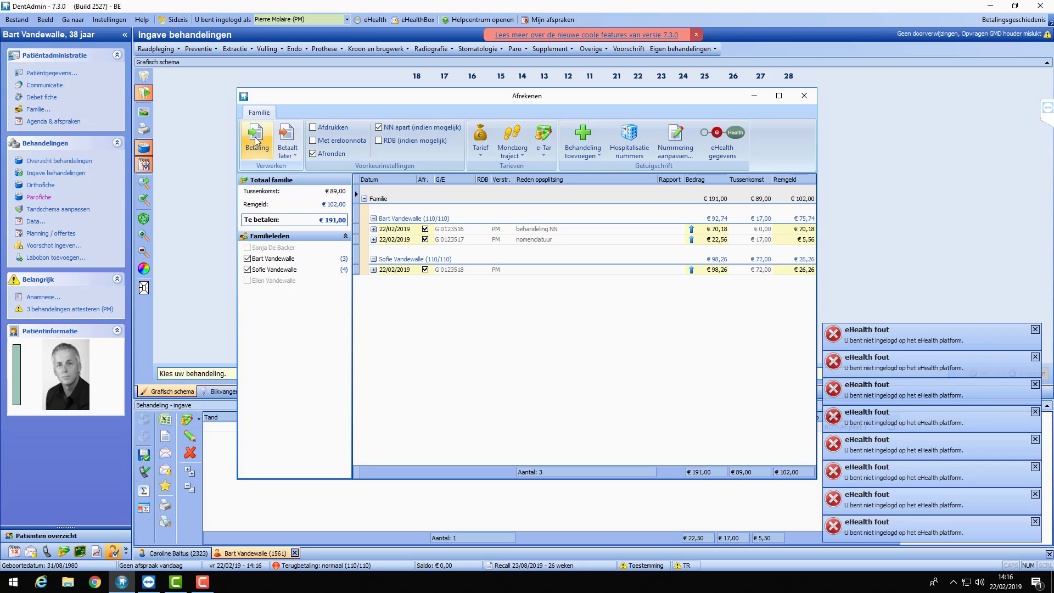
Process the family's settlement as Betaalt later and close the generated Bewijsstuk letters
{"action": "left_click", "coordinate": [295, 142]}
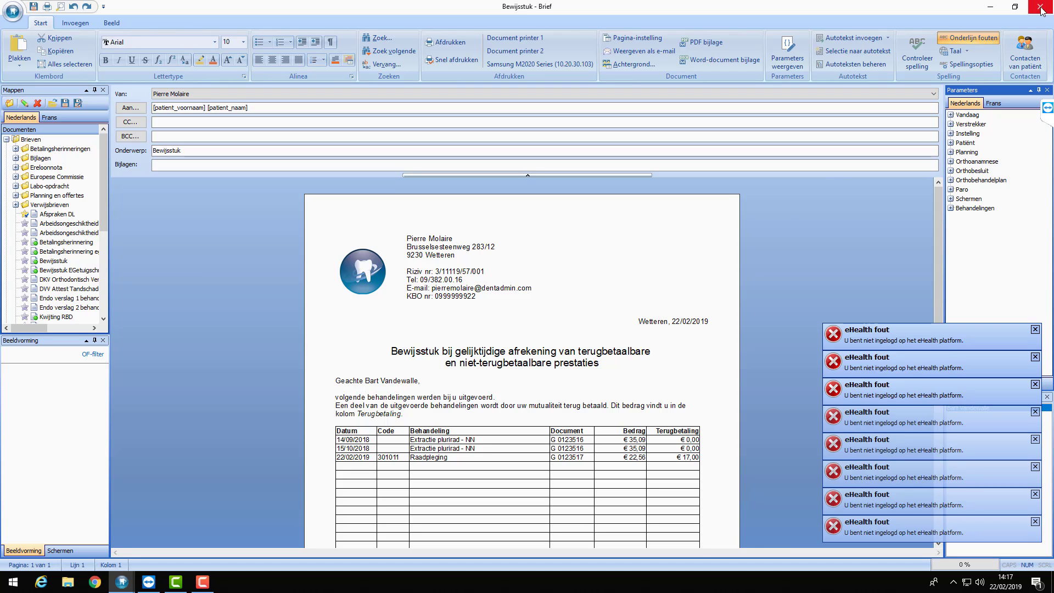
{"action": "left_click", "coordinate": [1041, 11]}
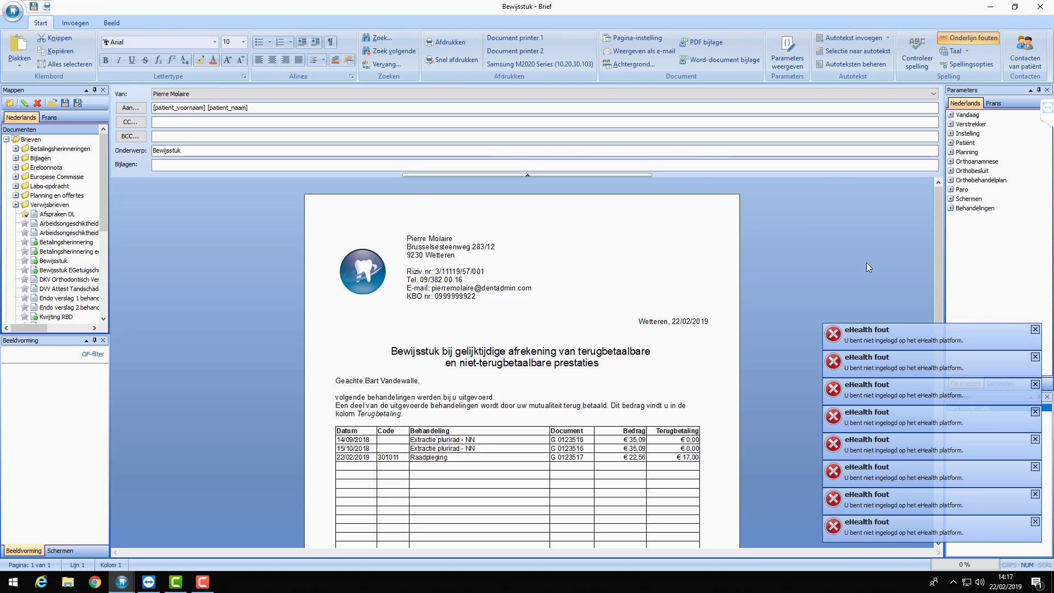
{"action": "left_click", "coordinate": [1032, 10]}
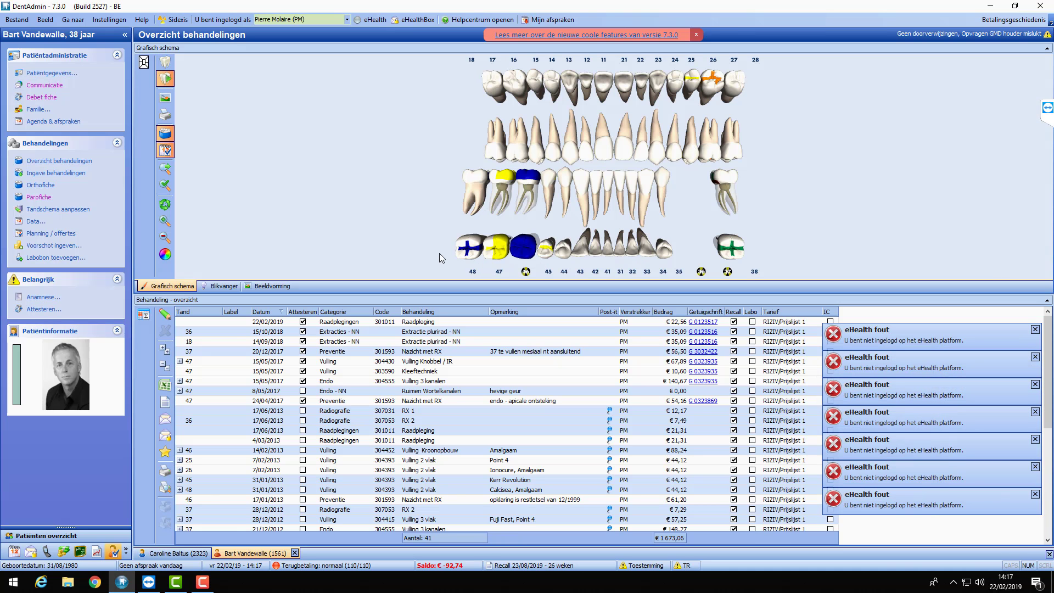
Dismiss the eHealth error notifications covering the treatment overview
{"action": "left_click", "coordinate": [1035, 330]}
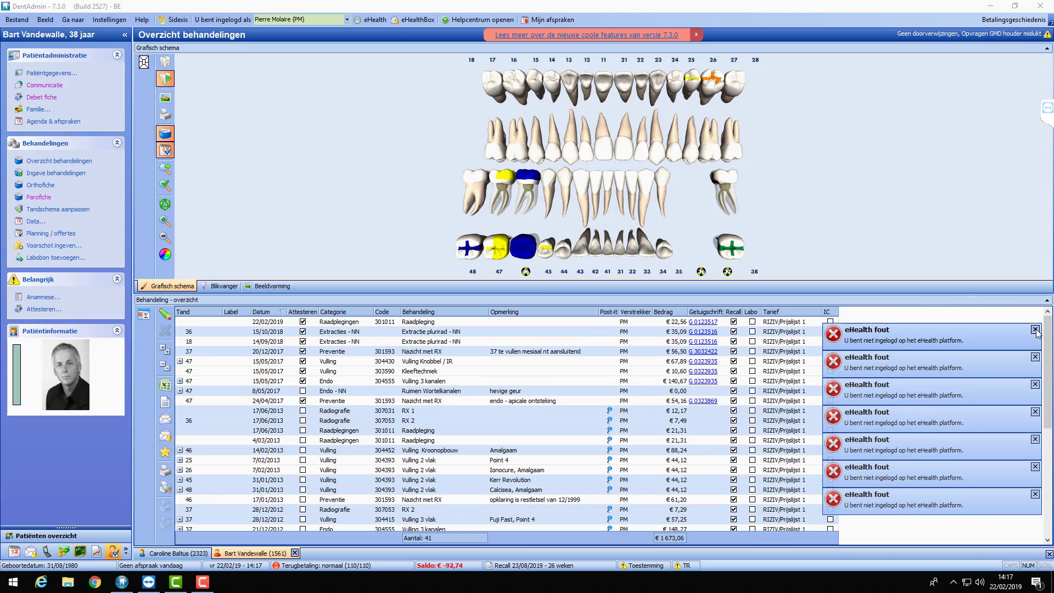
{"action": "left_click", "coordinate": [1035, 358]}
{"action": "left_click", "coordinate": [1035, 385]}
{"action": "left_click", "coordinate": [1035, 412]}
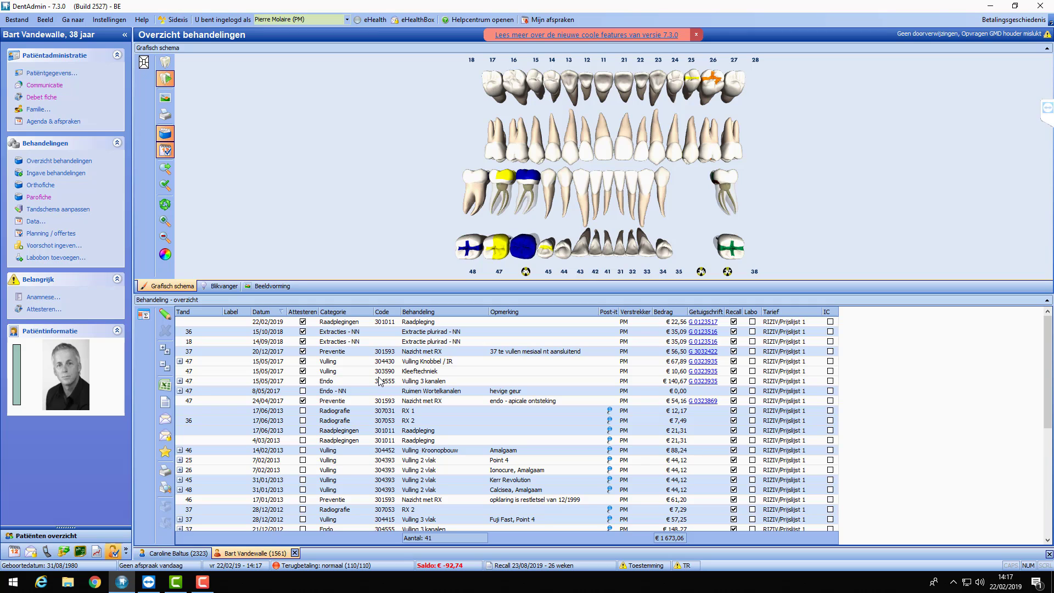
Start a new letter from the patient's Communicatie page and load the general Betalingsherinnering template
{"action": "left_click", "coordinate": [53, 86]}
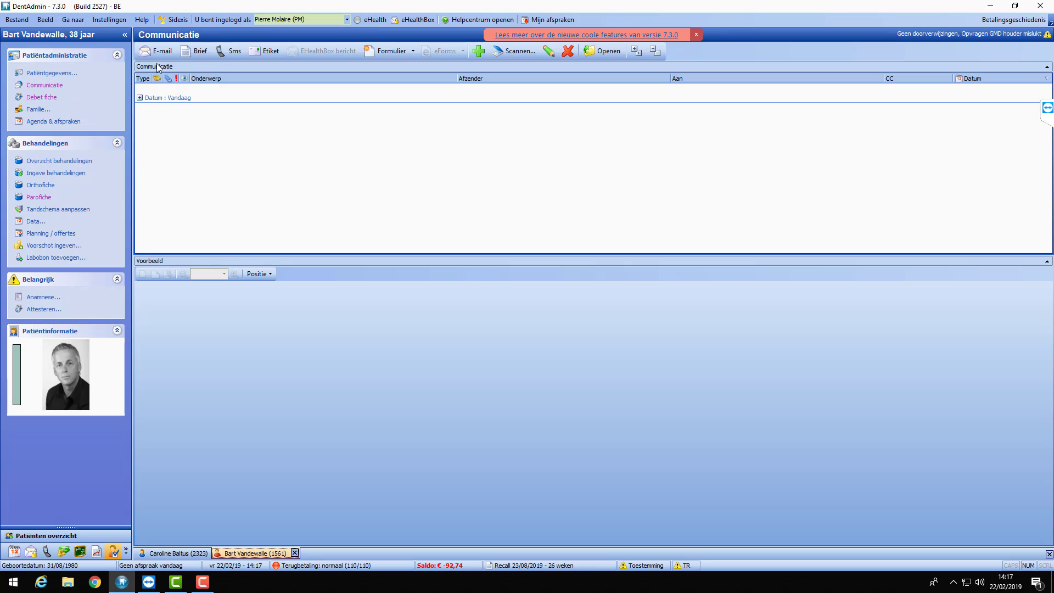
{"action": "left_click", "coordinate": [198, 52]}
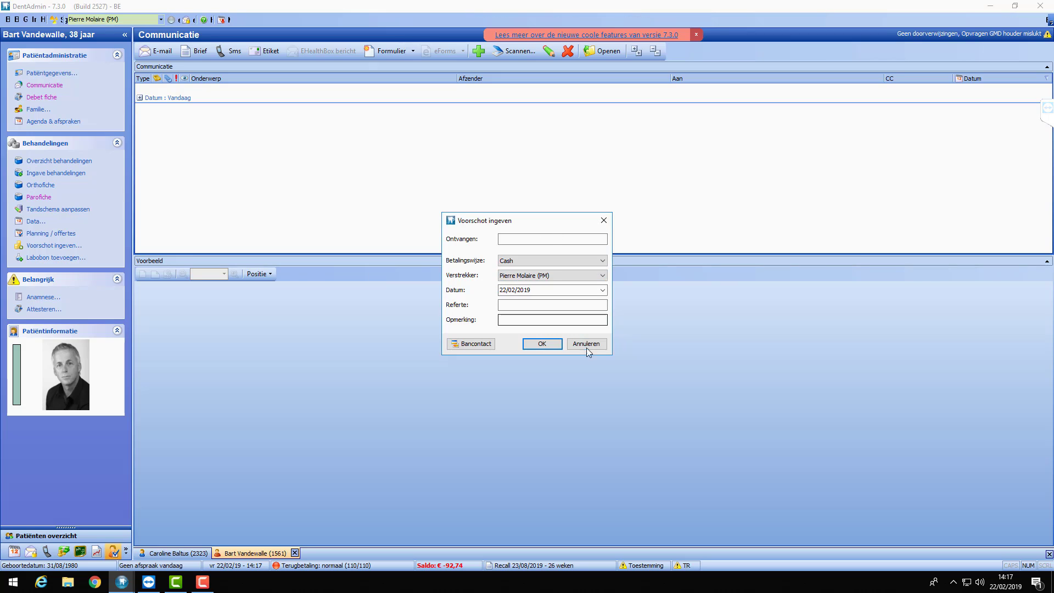
{"action": "left_click", "coordinate": [589, 346]}
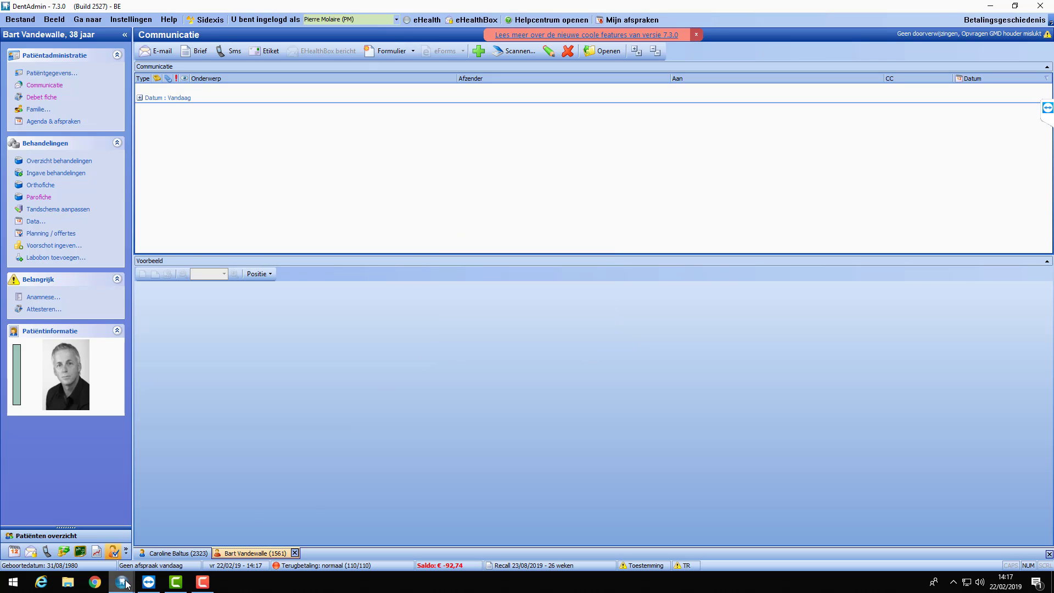
{"action": "mouse_move", "coordinate": [123, 582]}
{"action": "left_click", "coordinate": [188, 539]}
{"action": "left_click", "coordinate": [71, 244]}
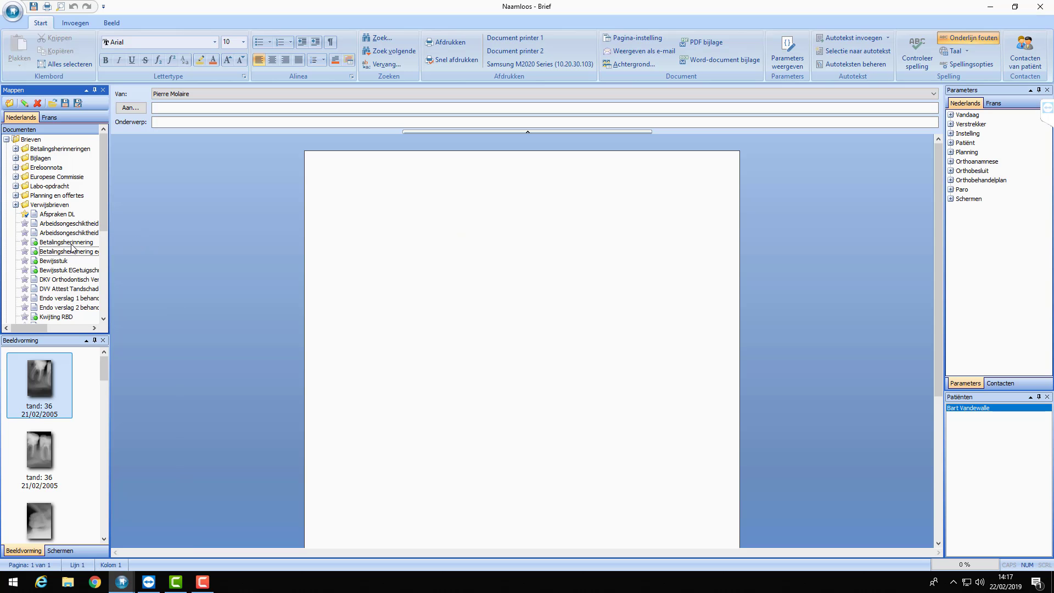
{"action": "double_click", "coordinate": [72, 245]}
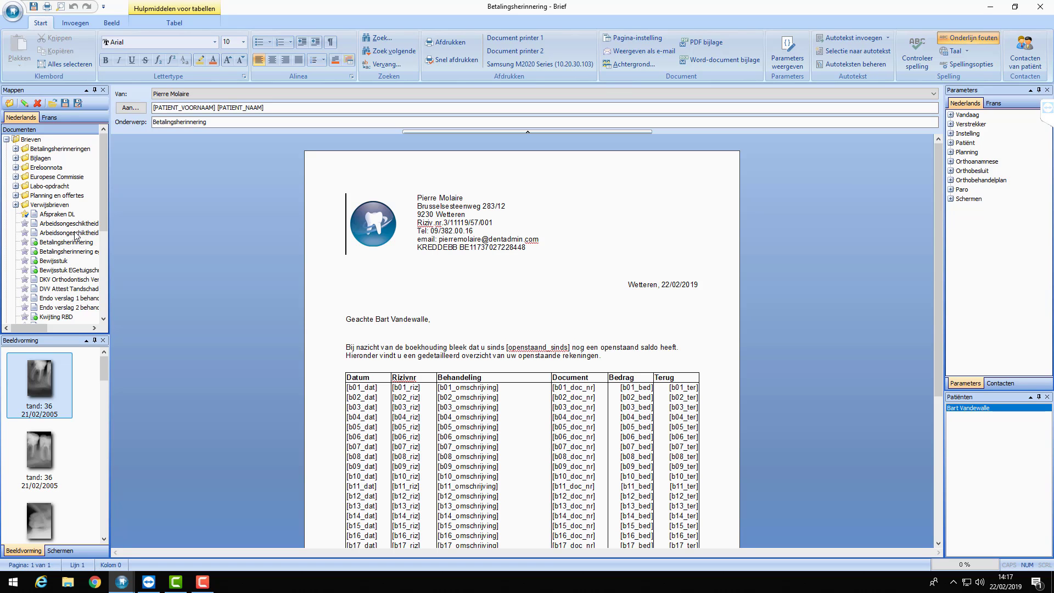
Examine the Betalingsherinnering letter for parameters left unfilled in its table and totals, and close it without saving
{"action": "scroll", "coordinate": [578, 272], "scroll_direction": "down", "scroll_amount": 8}
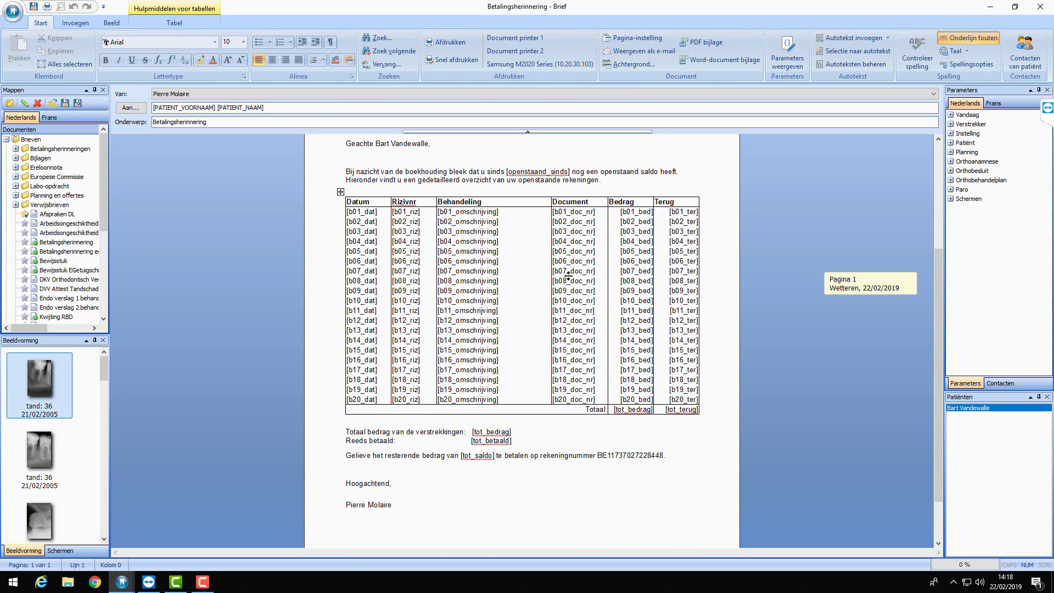
{"action": "scroll", "coordinate": [567, 273], "scroll_direction": "up", "scroll_amount": 5}
{"action": "scroll", "coordinate": [567, 272], "scroll_direction": "down", "scroll_amount": 5}
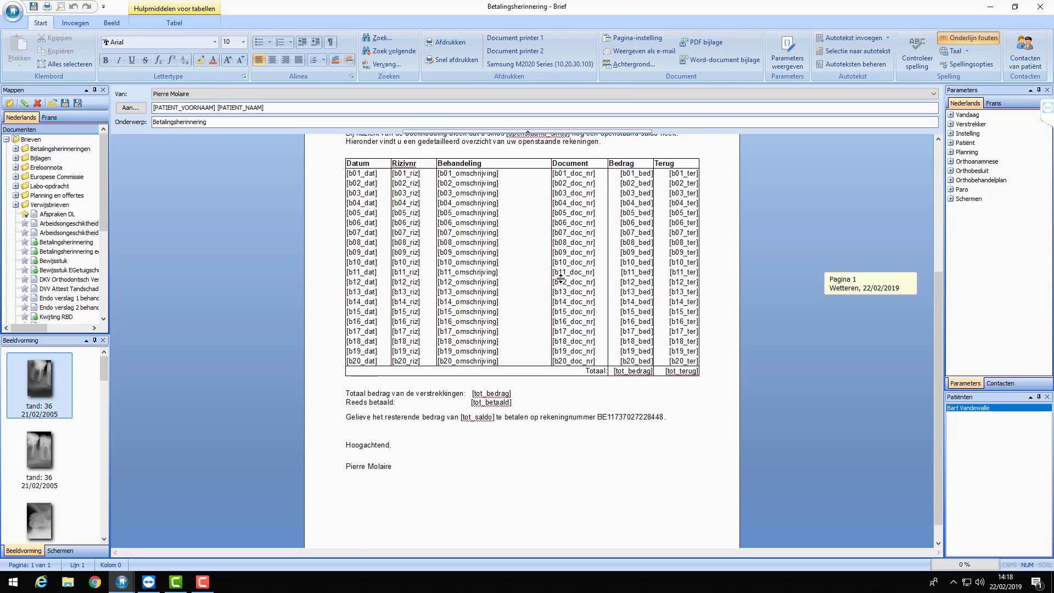
{"action": "scroll", "coordinate": [549, 285], "scroll_direction": "up", "scroll_amount": 6}
{"action": "scroll", "coordinate": [496, 322], "scroll_direction": "up", "scroll_amount": 3}
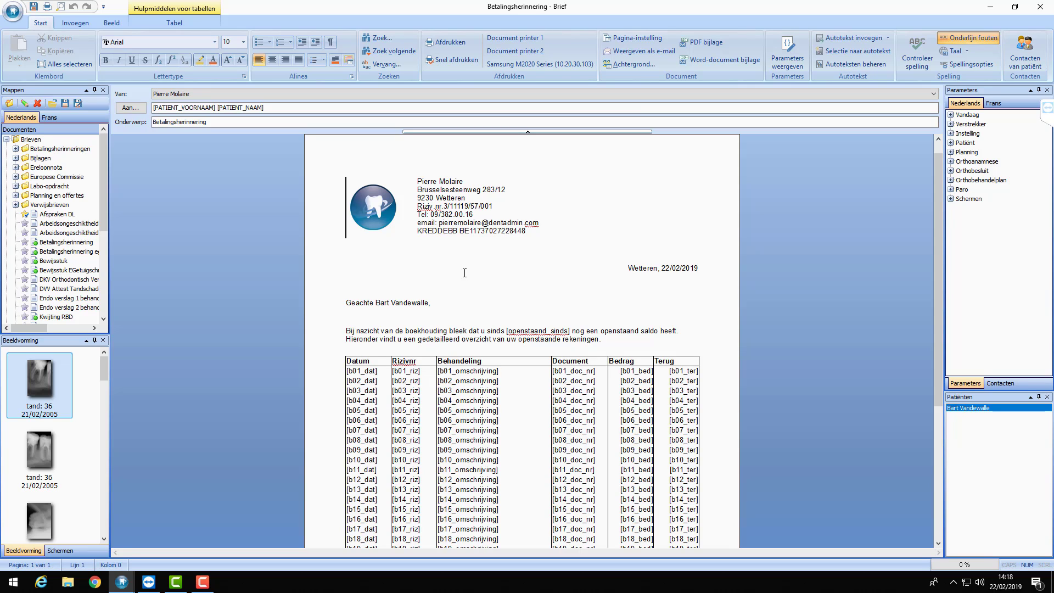
{"action": "left_click", "coordinate": [1041, 10]}
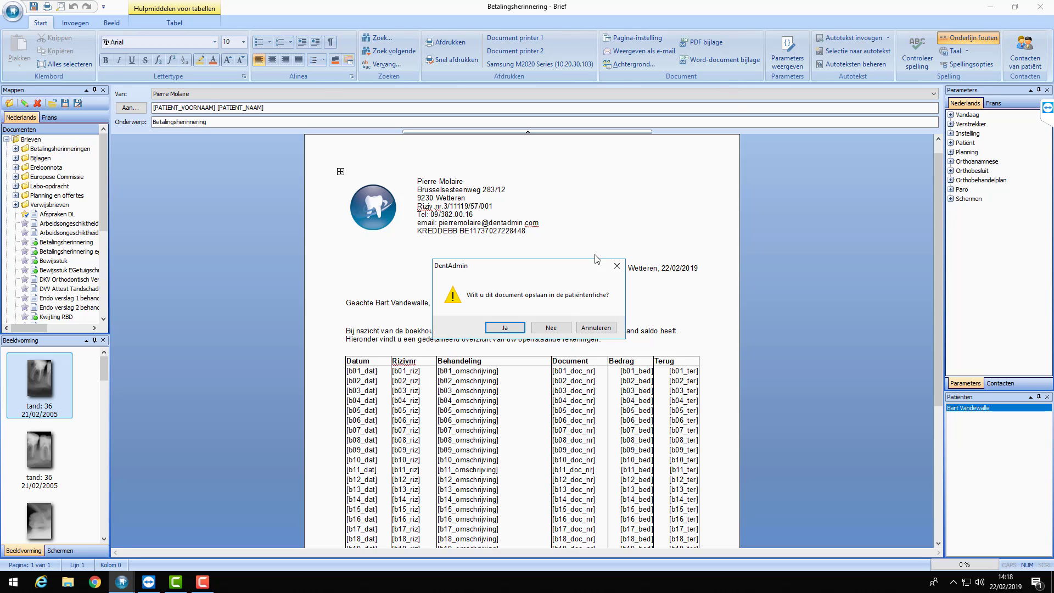
{"action": "left_click", "coordinate": [550, 327]}
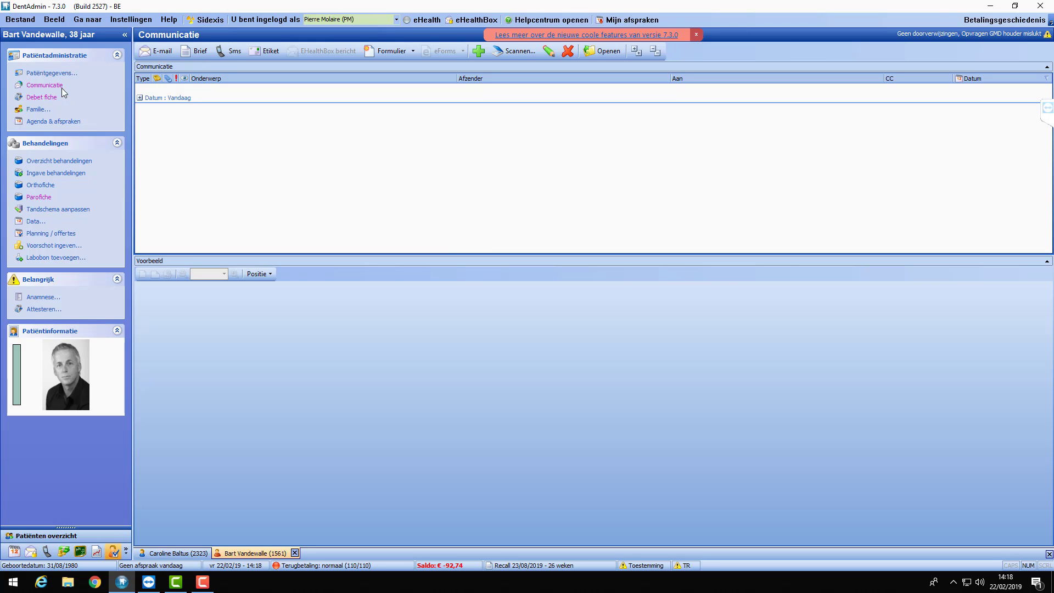
Open the unpaid € 70,18 certificate of 22/02/2019 from the patient's Debet fiche and create a Betalingsherinnering from it
{"action": "left_click", "coordinate": [43, 96]}
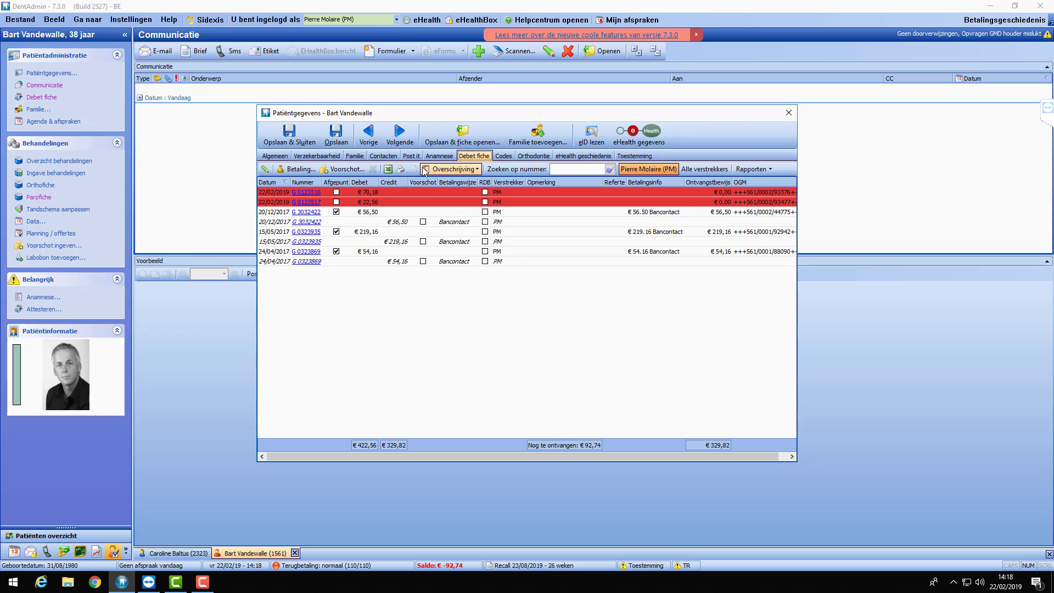
{"action": "left_click", "coordinate": [414, 198]}
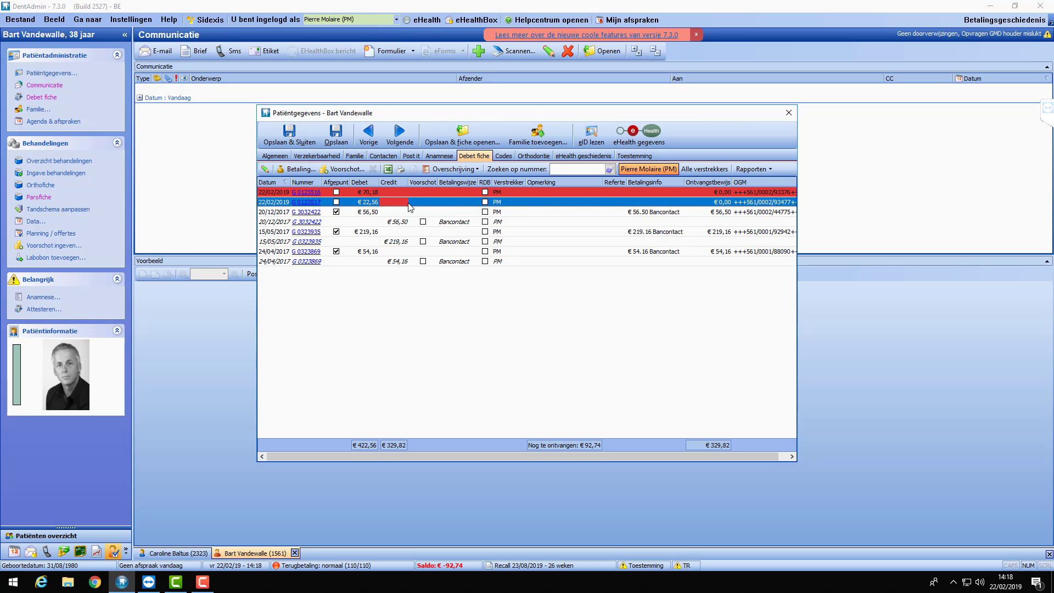
{"action": "left_click", "coordinate": [315, 193]}
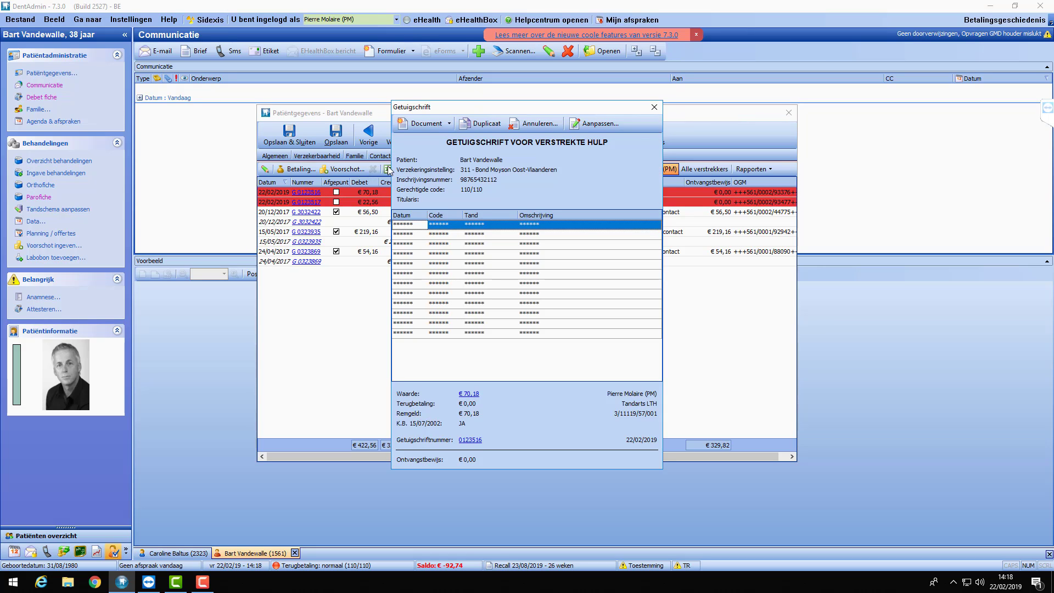
{"action": "left_click", "coordinate": [450, 125]}
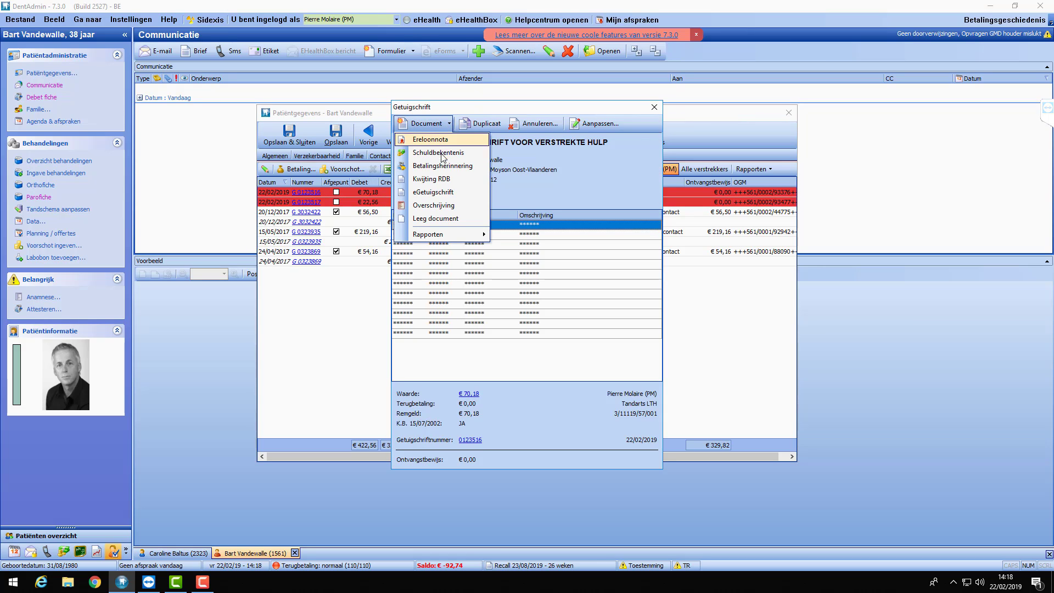
{"action": "left_click", "coordinate": [429, 167]}
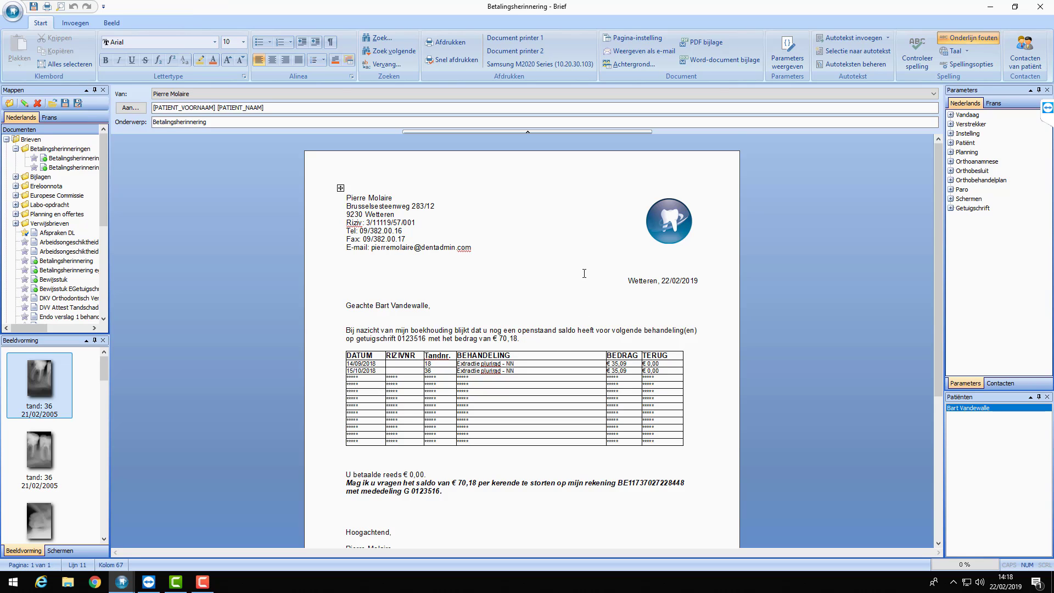
Review the generated reminder, load the general Betalingsherinnering template instead, and compare which treatment and total parameters are filled in
{"action": "scroll", "coordinate": [576, 285], "scroll_direction": "down", "scroll_amount": 3}
{"action": "scroll", "coordinate": [565, 297], "scroll_direction": "up", "scroll_amount": 2}
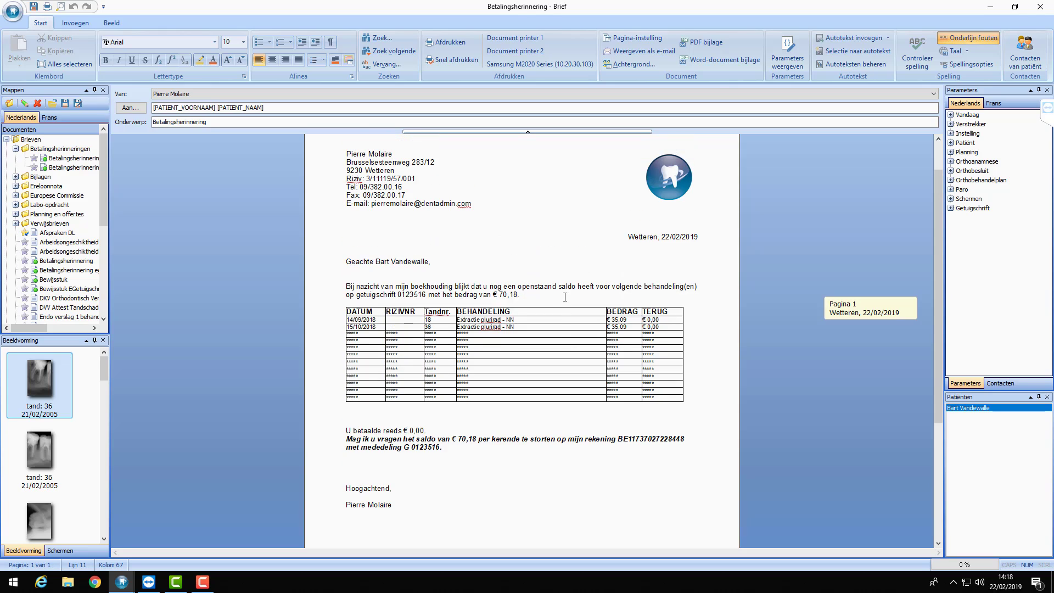
{"action": "left_click", "coordinate": [64, 260]}
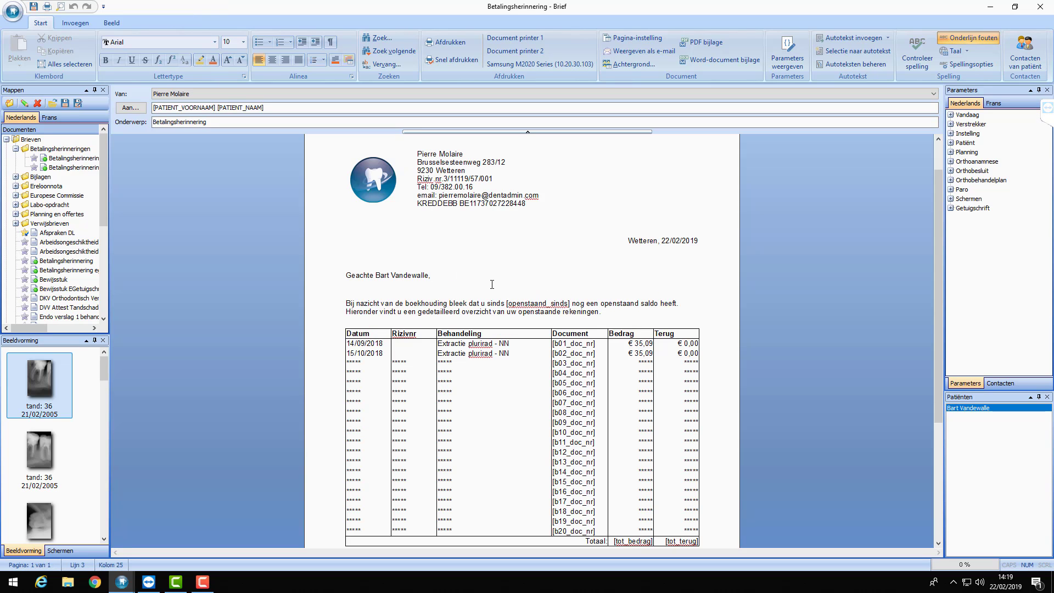
{"action": "scroll", "coordinate": [531, 273], "scroll_direction": "down", "scroll_amount": 4}
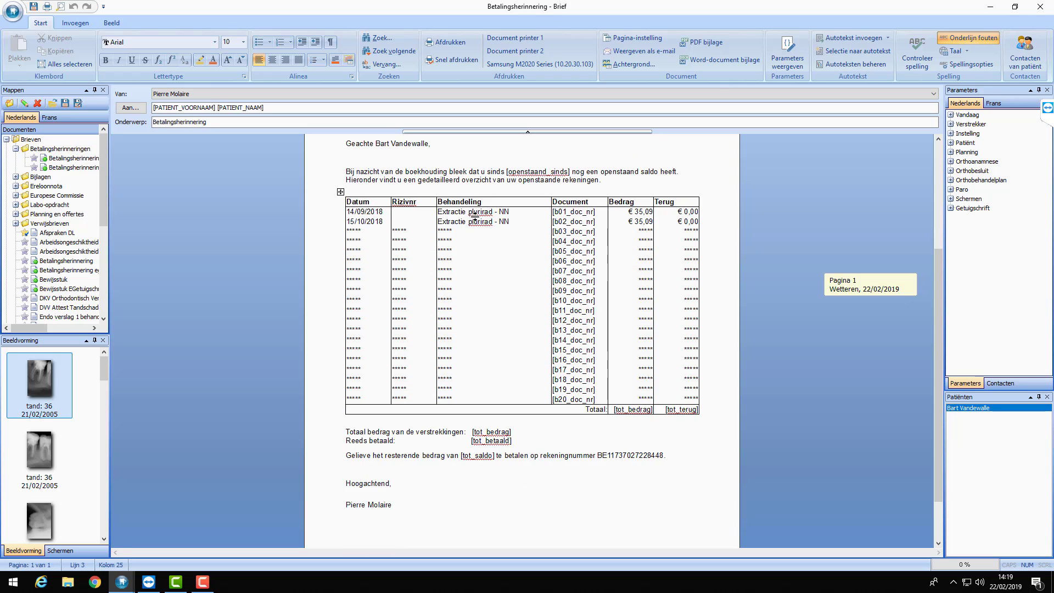
{"action": "scroll", "coordinate": [466, 219], "scroll_direction": "up", "scroll_amount": 3}
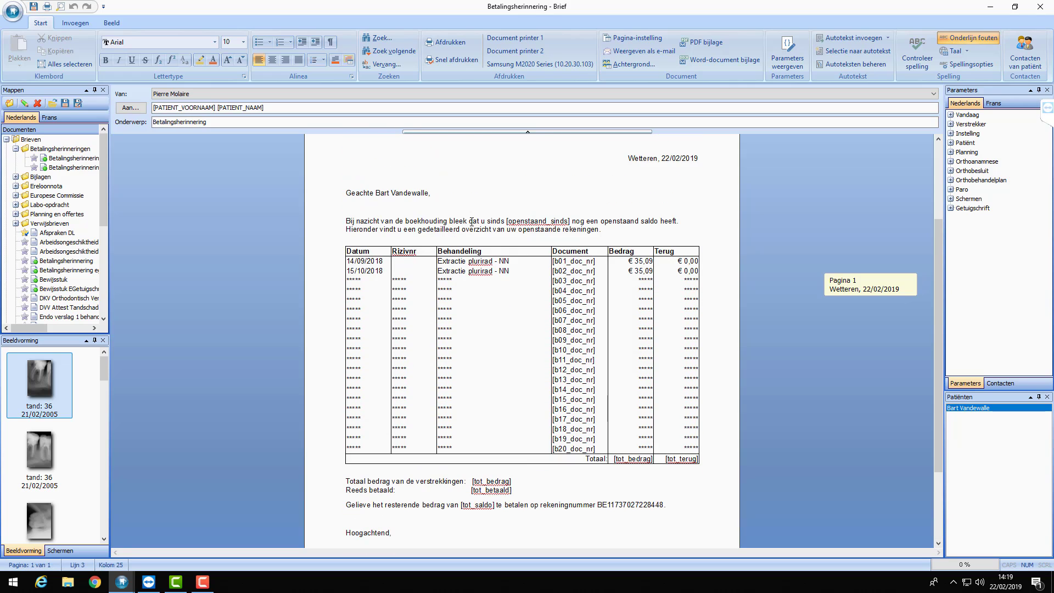
{"action": "scroll", "coordinate": [499, 231], "scroll_direction": "down", "scroll_amount": 2}
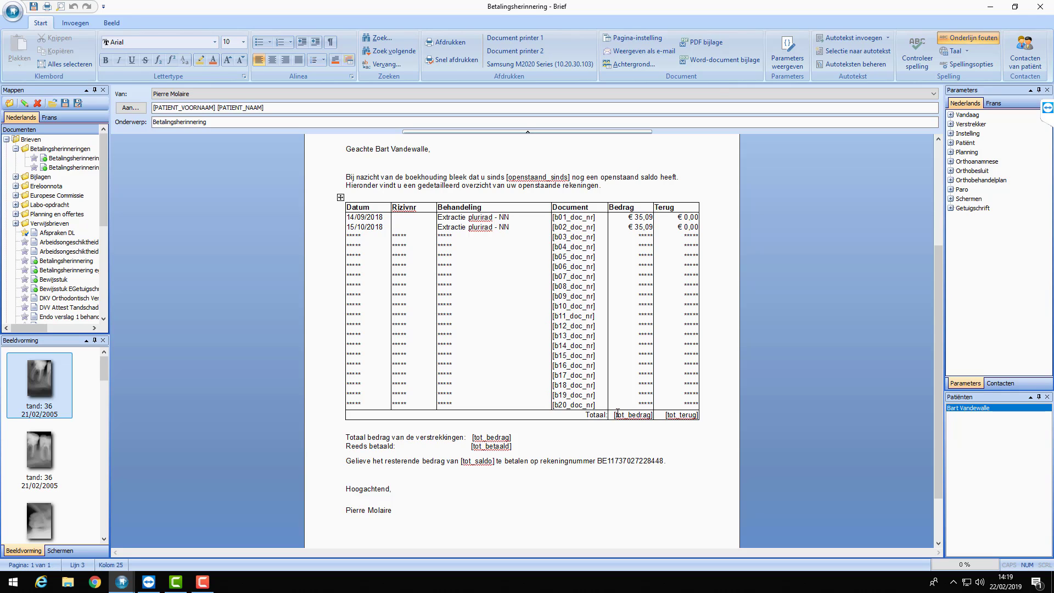
{"action": "scroll", "coordinate": [532, 262], "scroll_direction": "up", "scroll_amount": 3}
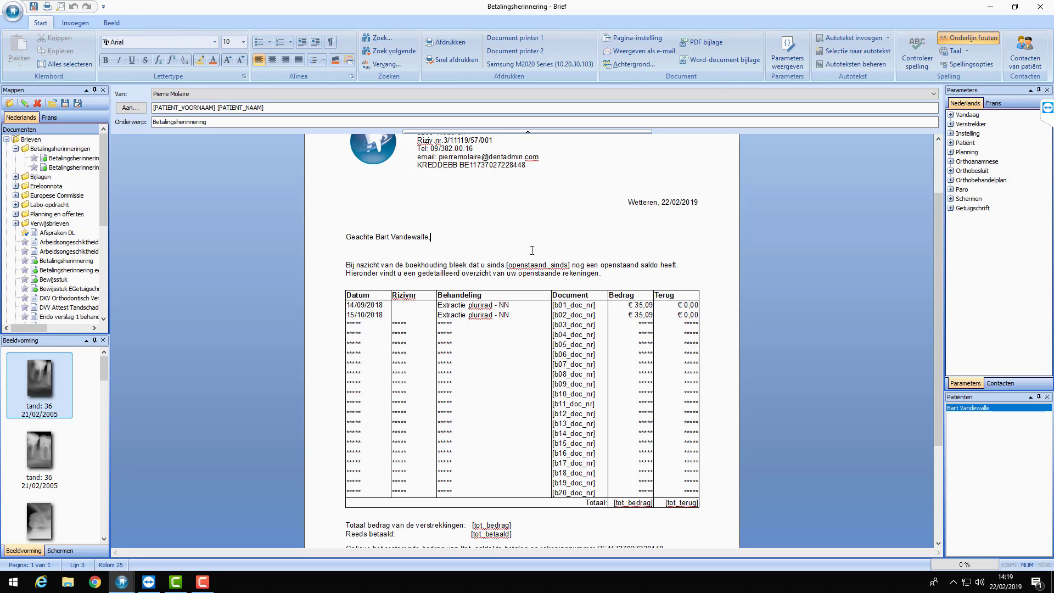
Close the reminder letter without saving it, and close the certificate and the patient's details
{"action": "left_click", "coordinate": [1040, 6]}
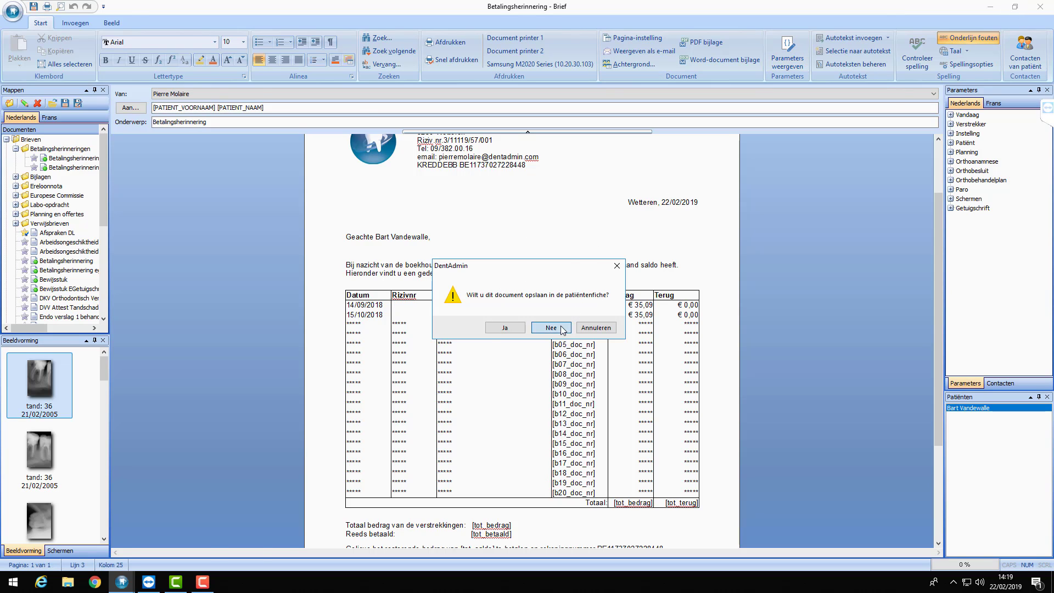
{"action": "left_click", "coordinate": [551, 328]}
{"action": "left_click", "coordinate": [654, 109]}
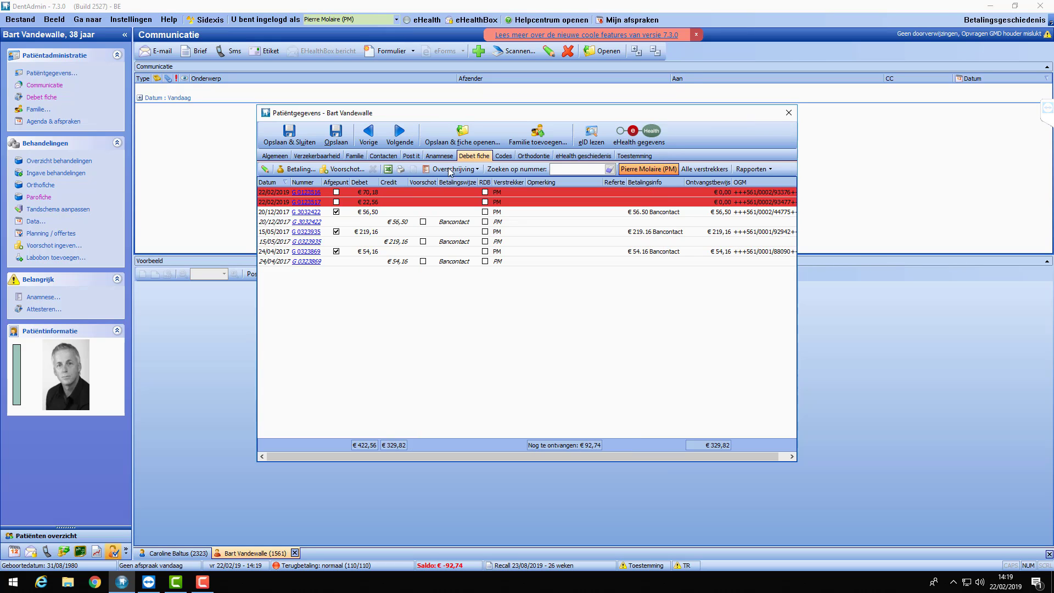
{"action": "left_click", "coordinate": [788, 113]}
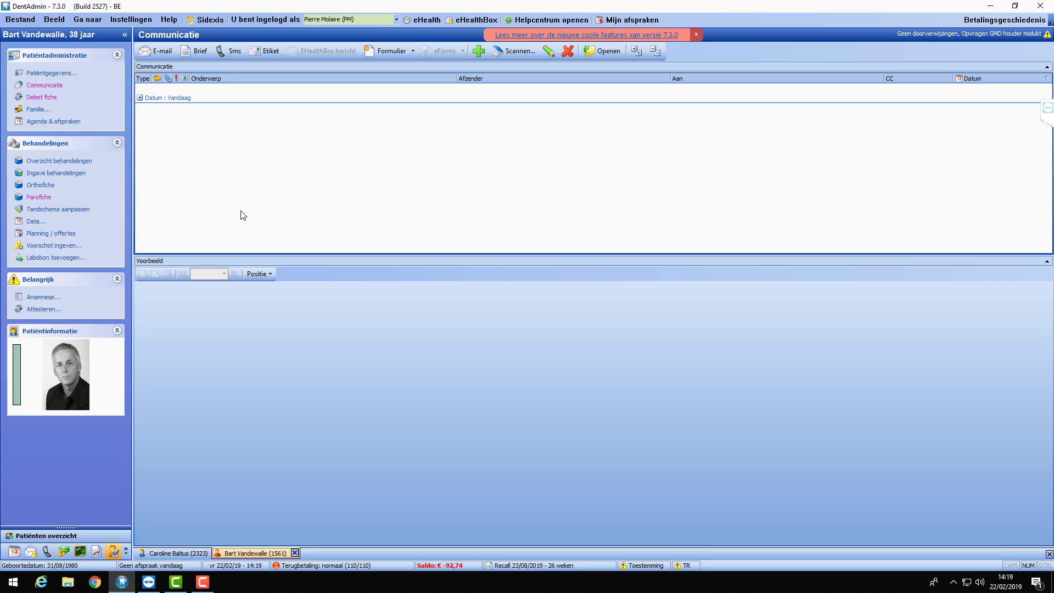
List the patients with outstanding payments in the Betalingen overview of the Financieel module
{"action": "left_click", "coordinate": [63, 553]}
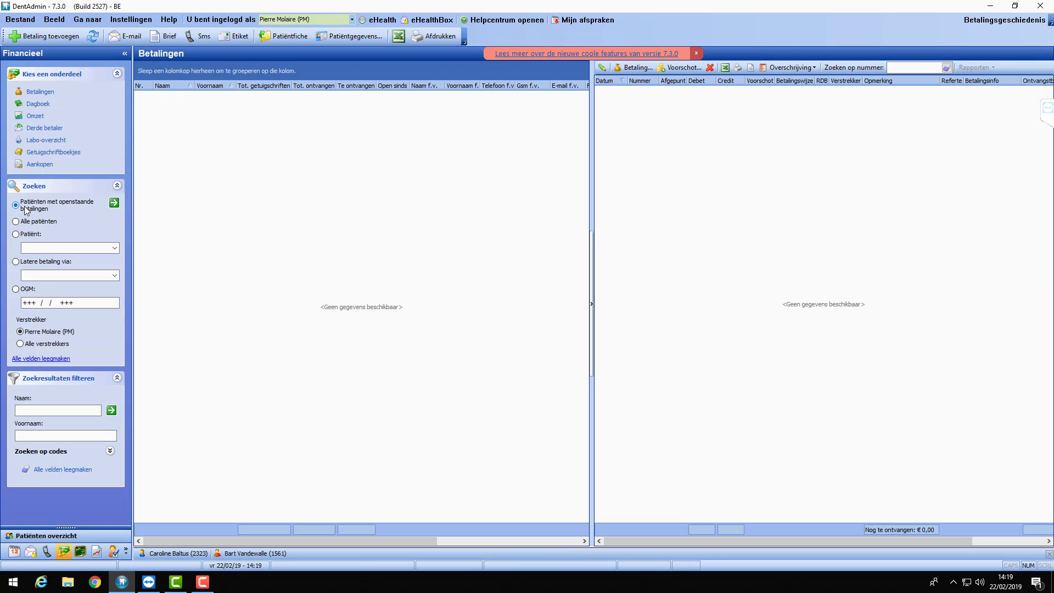
{"action": "left_click", "coordinate": [113, 202]}
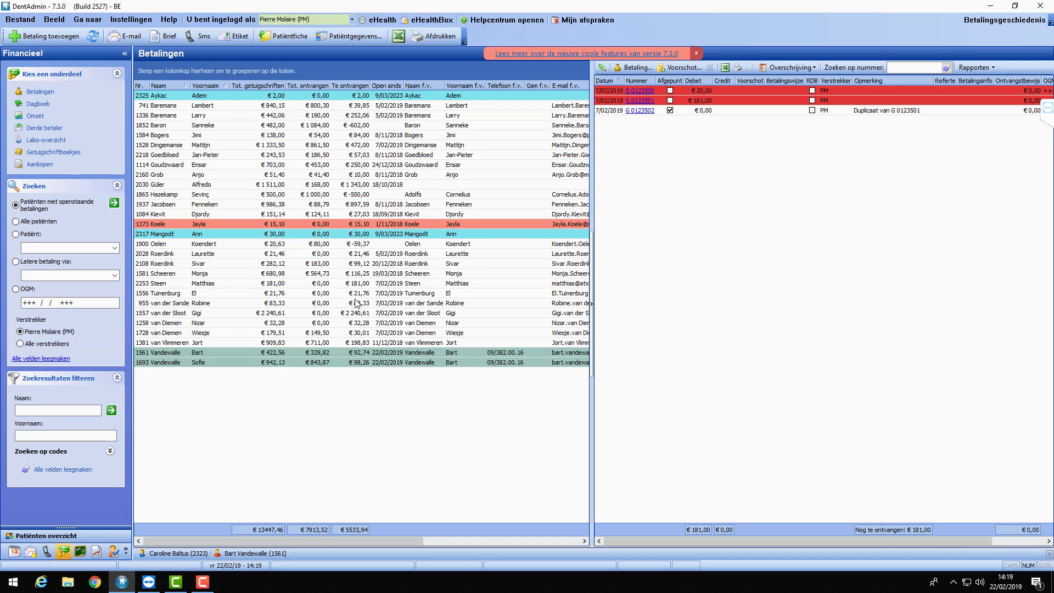
Create a Betalingsherinnering from the Betalingen overview for the patient with € 92,74 outstanding, and review its treatments and totals
{"action": "left_click", "coordinate": [187, 352]}
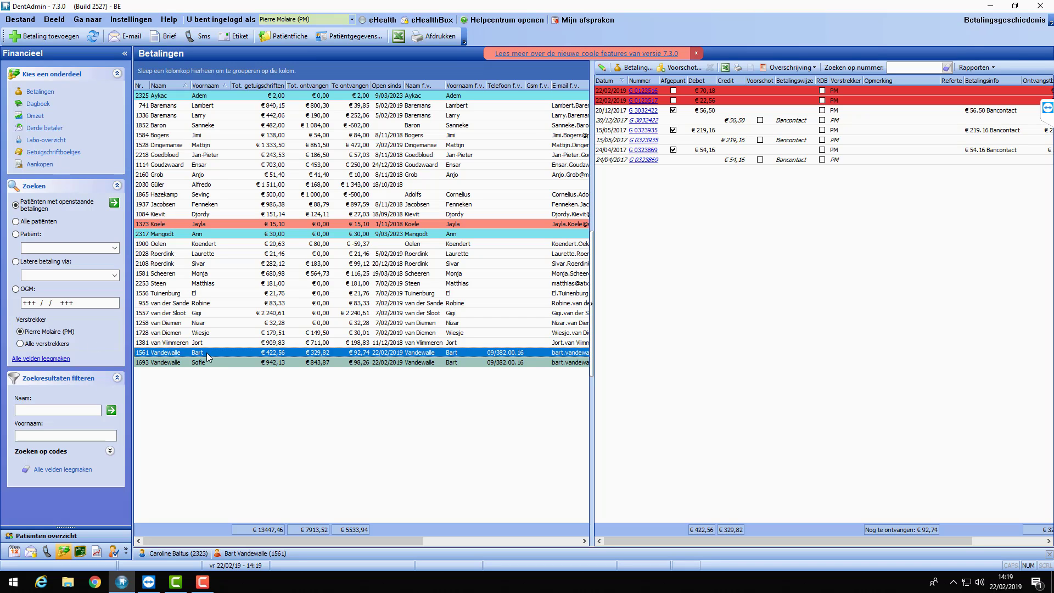
{"action": "left_click", "coordinate": [164, 37]}
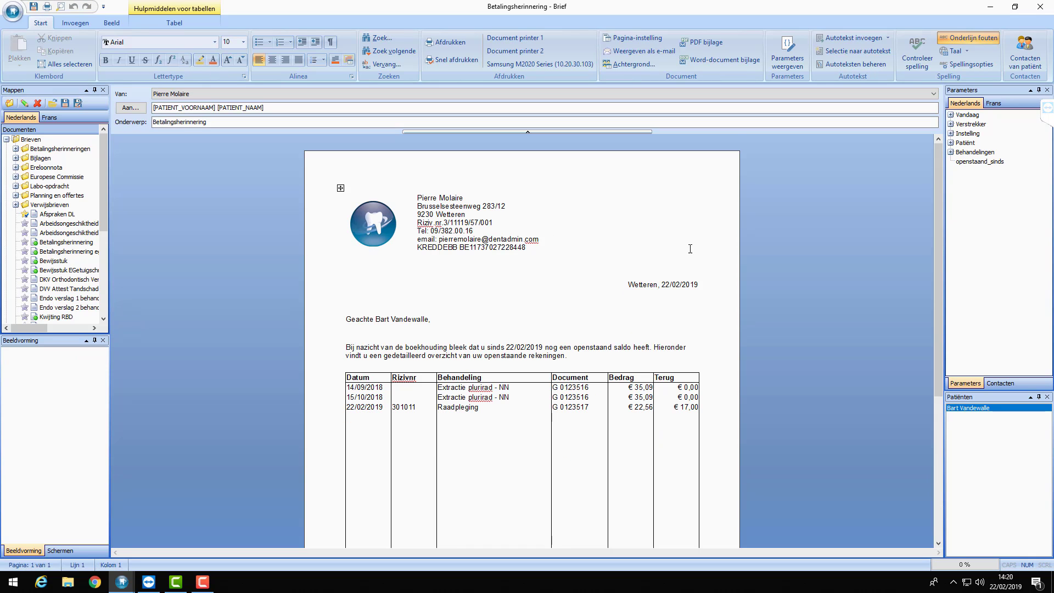
{"action": "scroll", "coordinate": [720, 234], "scroll_direction": "down", "scroll_amount": 5}
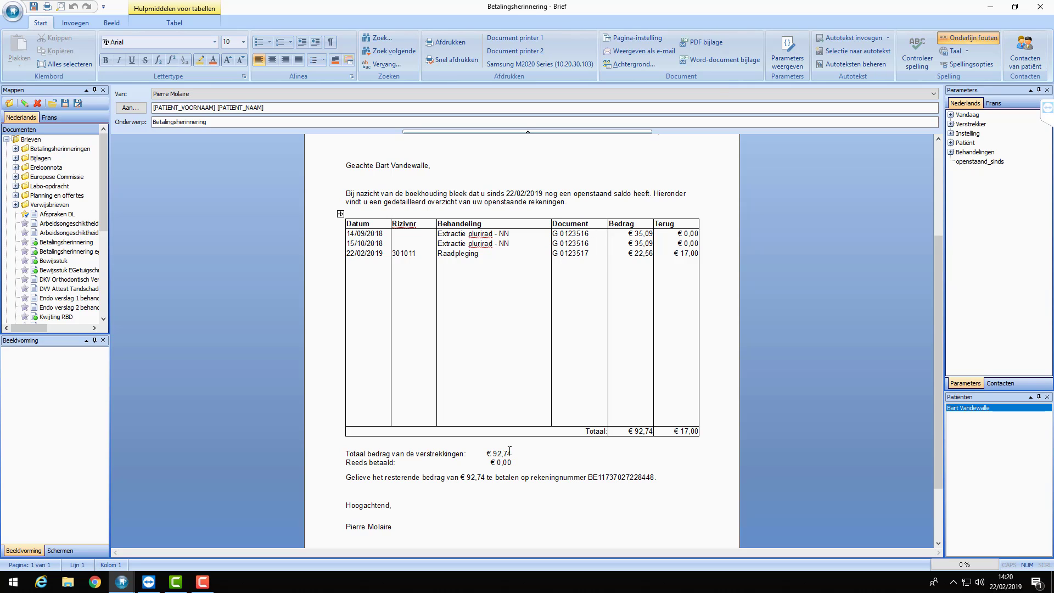
{"action": "scroll", "coordinate": [450, 372], "scroll_direction": "down", "scroll_amount": 3}
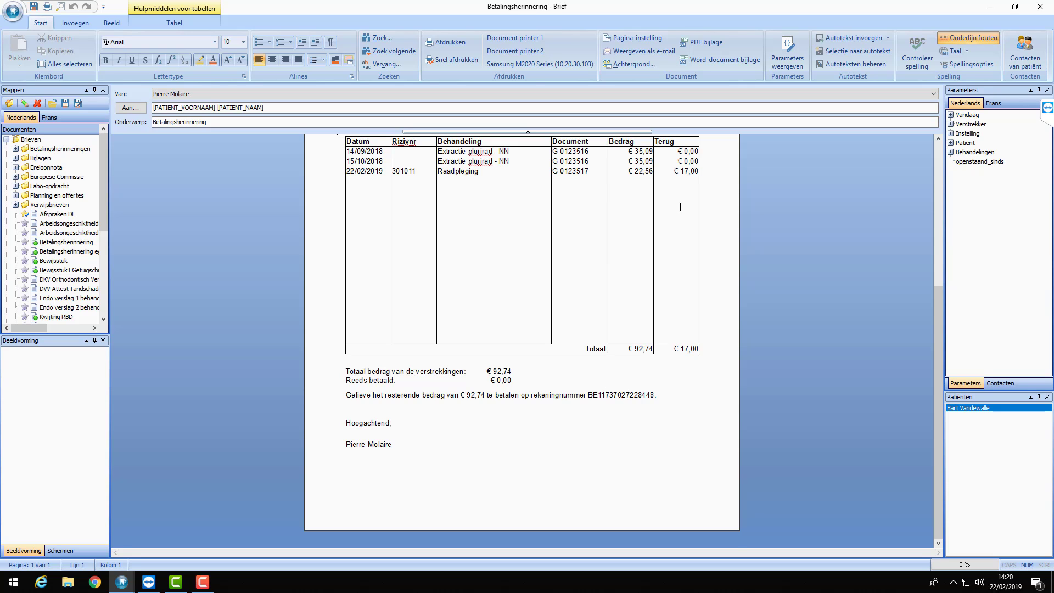
{"action": "scroll", "coordinate": [588, 219], "scroll_direction": "up", "scroll_amount": 5}
{"action": "scroll", "coordinate": [588, 219], "scroll_direction": "down", "scroll_amount": 3}
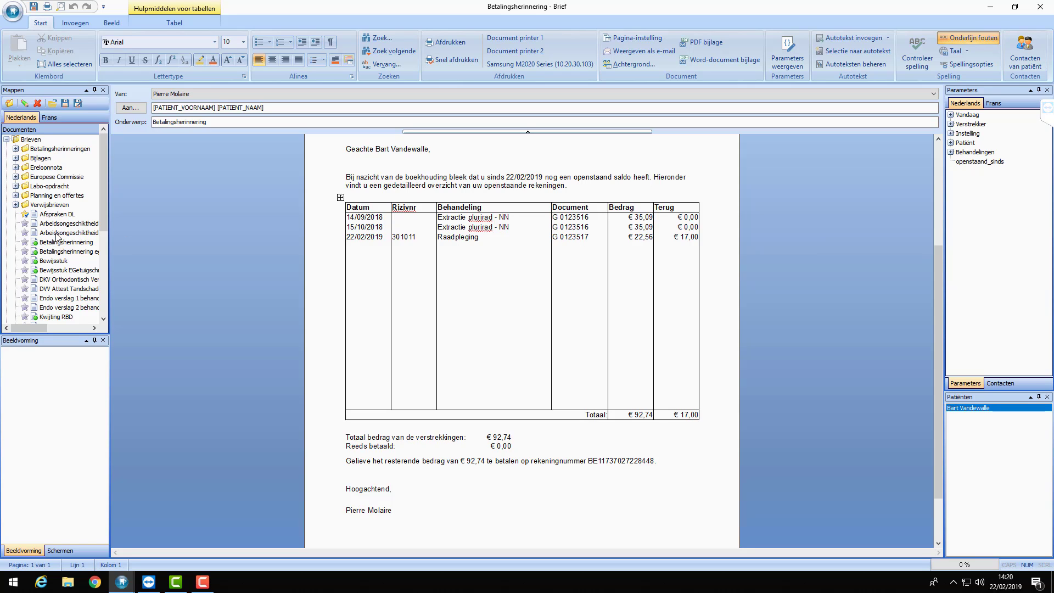
Close the reminder letter without saving it in the patient file
{"action": "left_click", "coordinate": [1040, 7]}
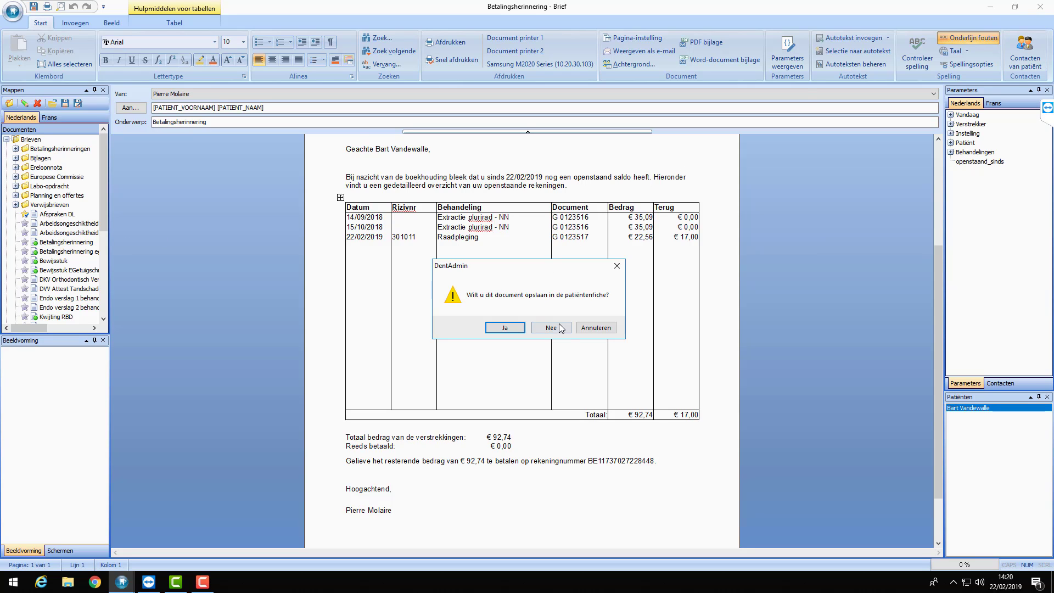
{"action": "left_click", "coordinate": [551, 327]}
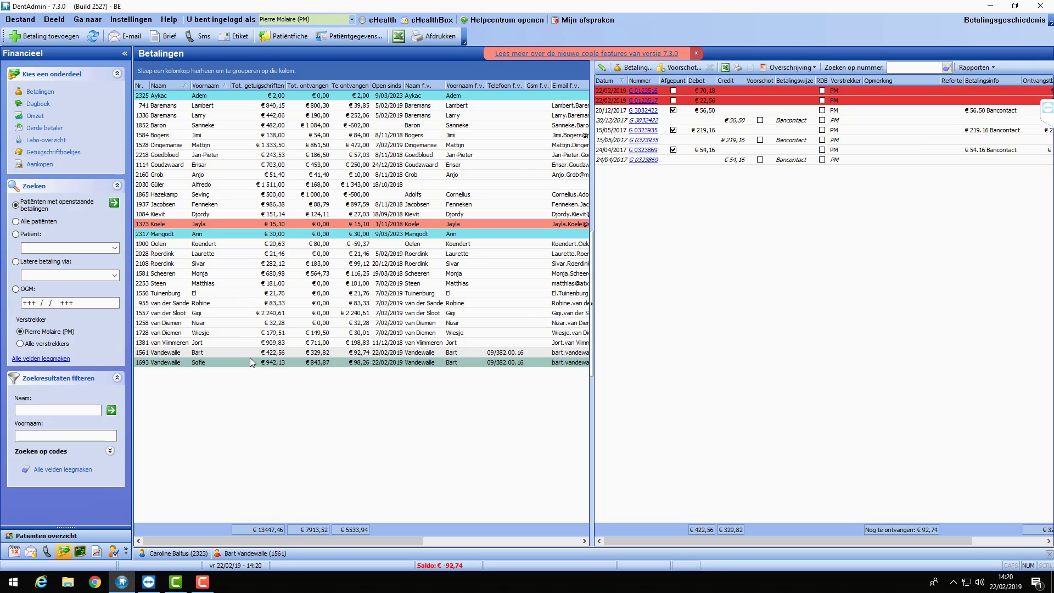
Select all patients with outstanding payments in the Betalingen overview and create a Betalingsherinnering letter for all of them
{"action": "left_click", "coordinate": [217, 352]}
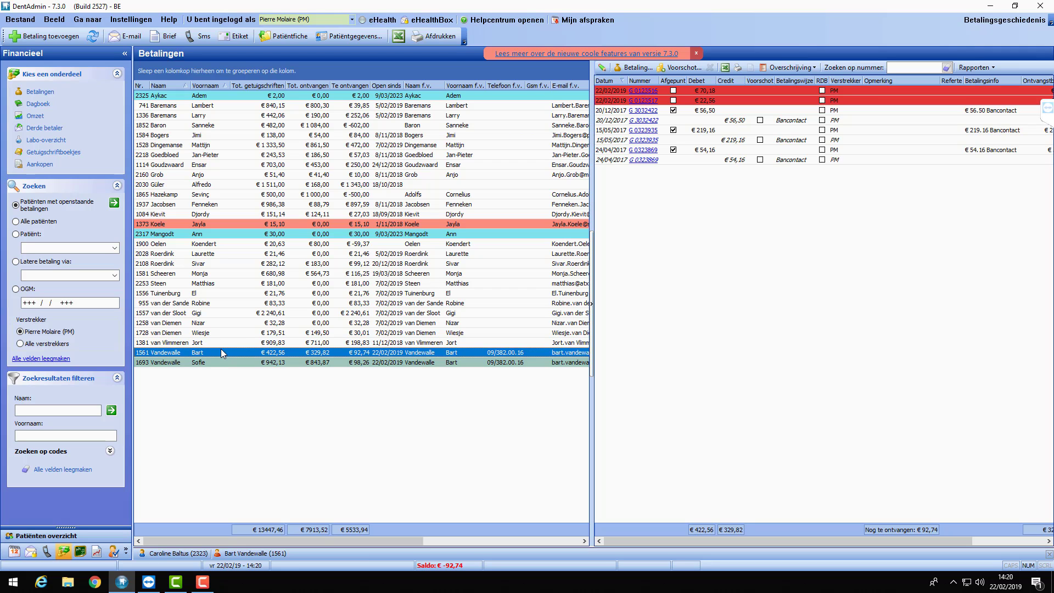
{"action": "left_click", "coordinate": [242, 332]}
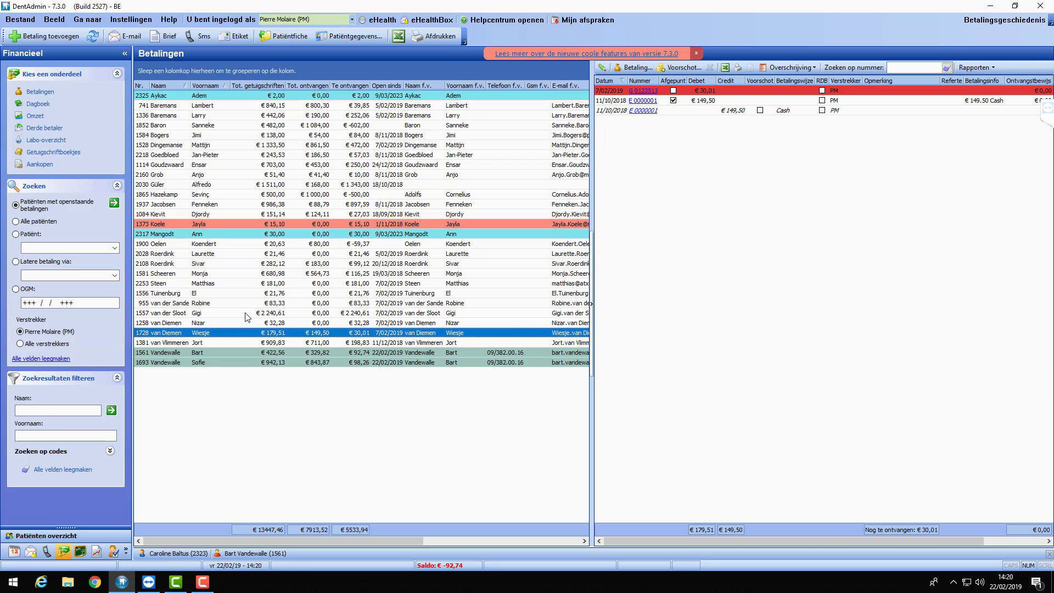
{"action": "key", "text": "ctrl+a"}
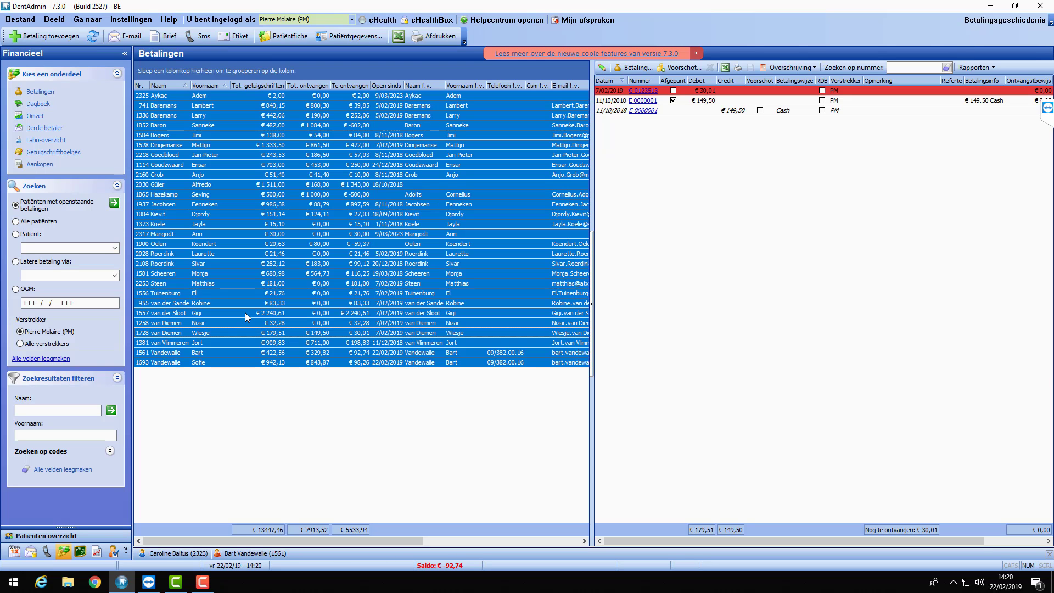
{"action": "left_click", "coordinate": [169, 37]}
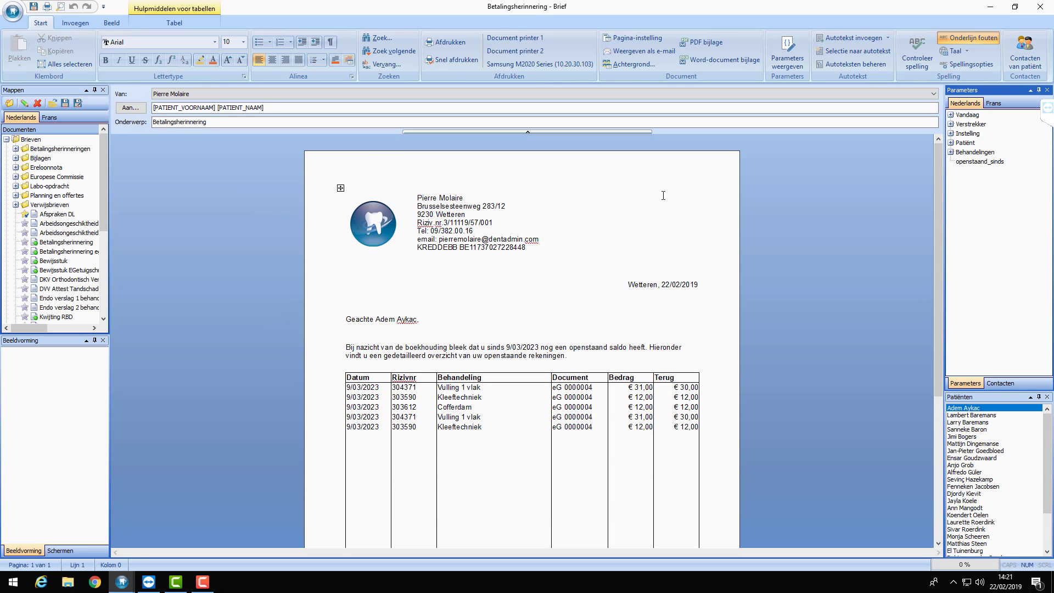
Review the reminders of the first three patients in the recipient list, checking the salutation, treatments and totals
{"action": "left_click_drag", "start_coordinate": [939, 170], "coordinate": [938, 196]}
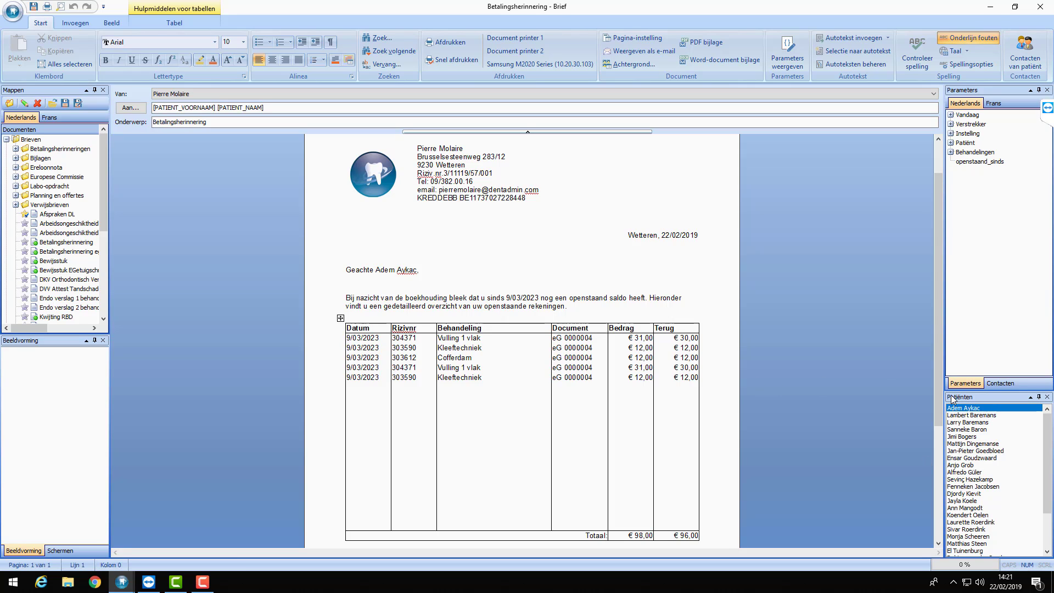
{"action": "left_click", "coordinate": [970, 411]}
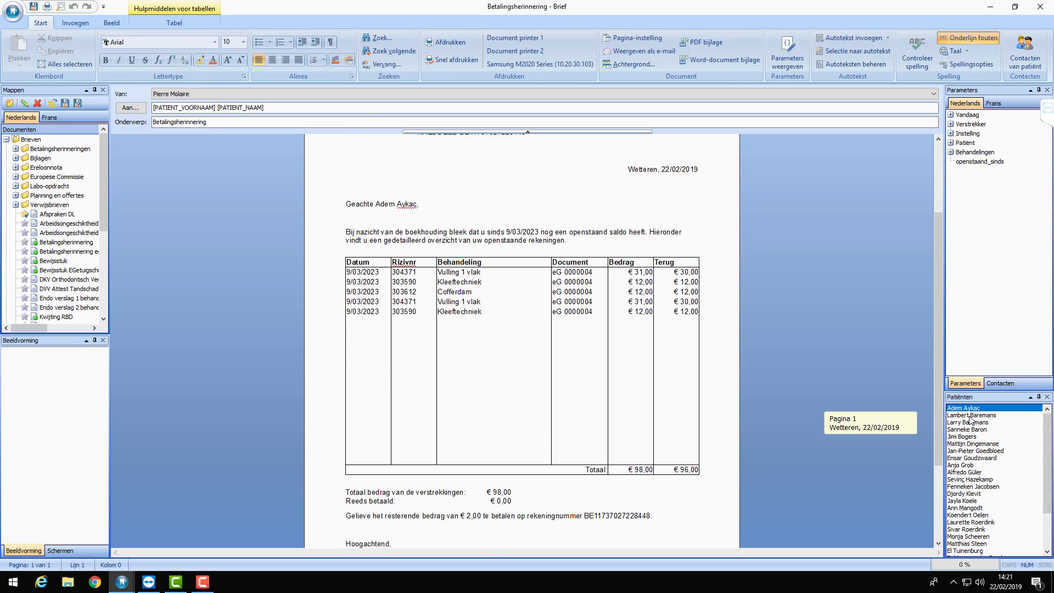
{"action": "left_click", "coordinate": [972, 417]}
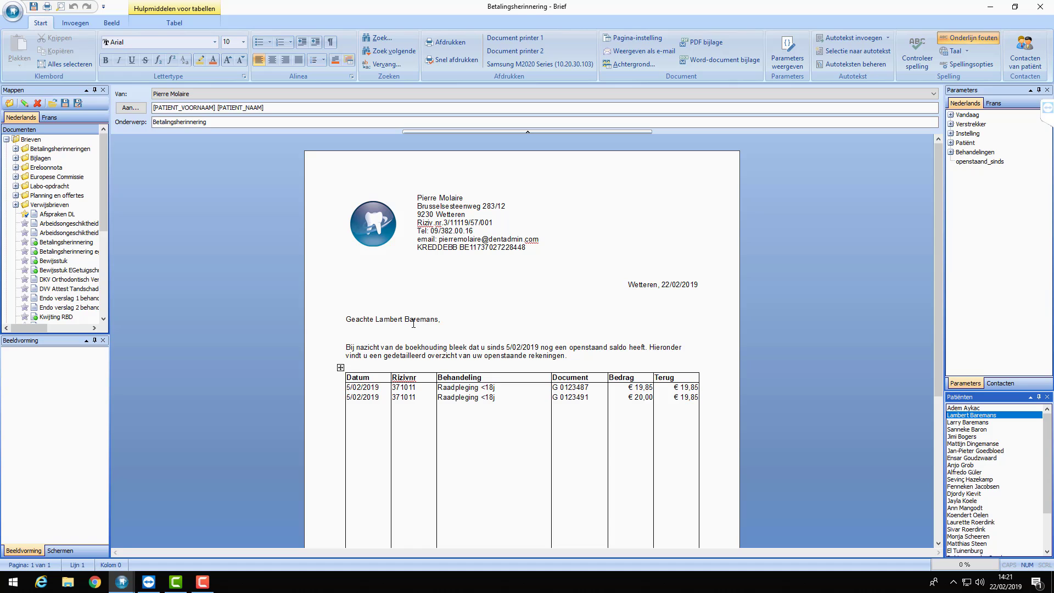
{"action": "left_click_drag", "start_coordinate": [936, 206], "coordinate": [928, 291]}
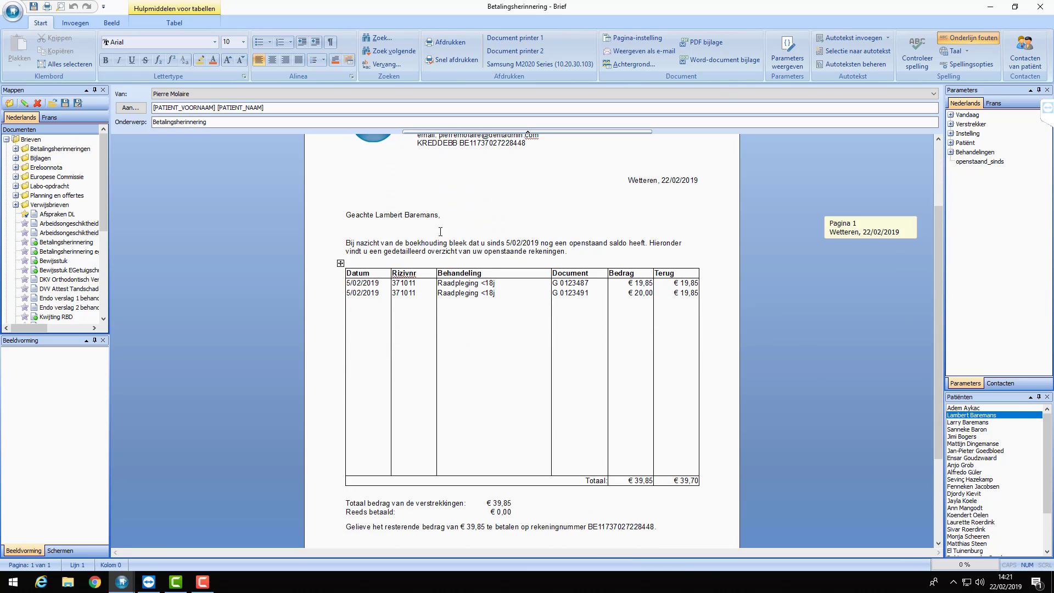
{"action": "left_click", "coordinate": [974, 422]}
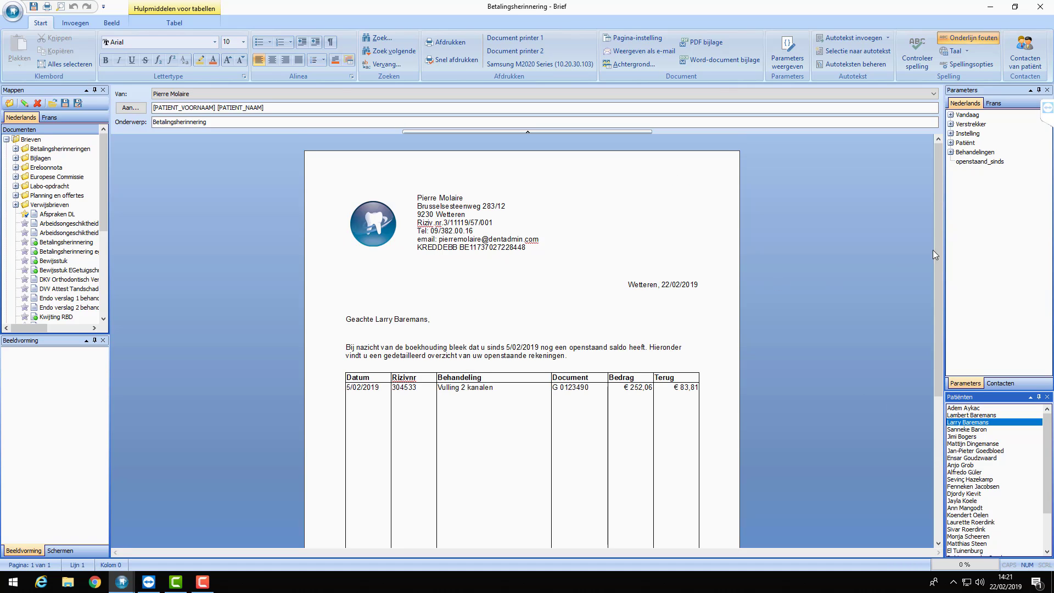
{"action": "left_click_drag", "start_coordinate": [934, 253], "coordinate": [647, 324]}
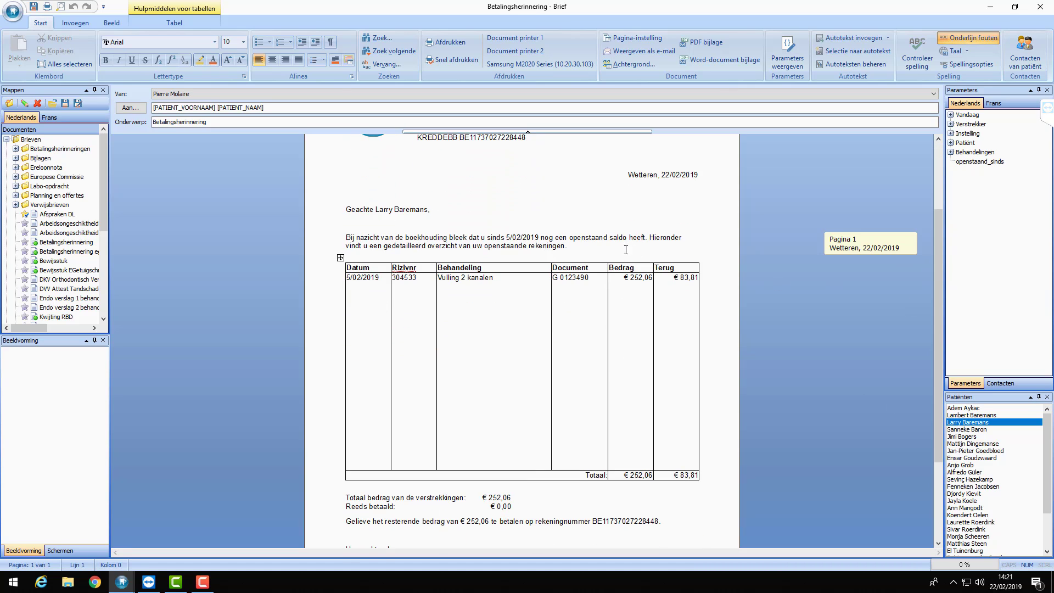
Page through the generated reminders from the first to the ninth patient in the recipient list
{"action": "left_click", "coordinate": [969, 409]}
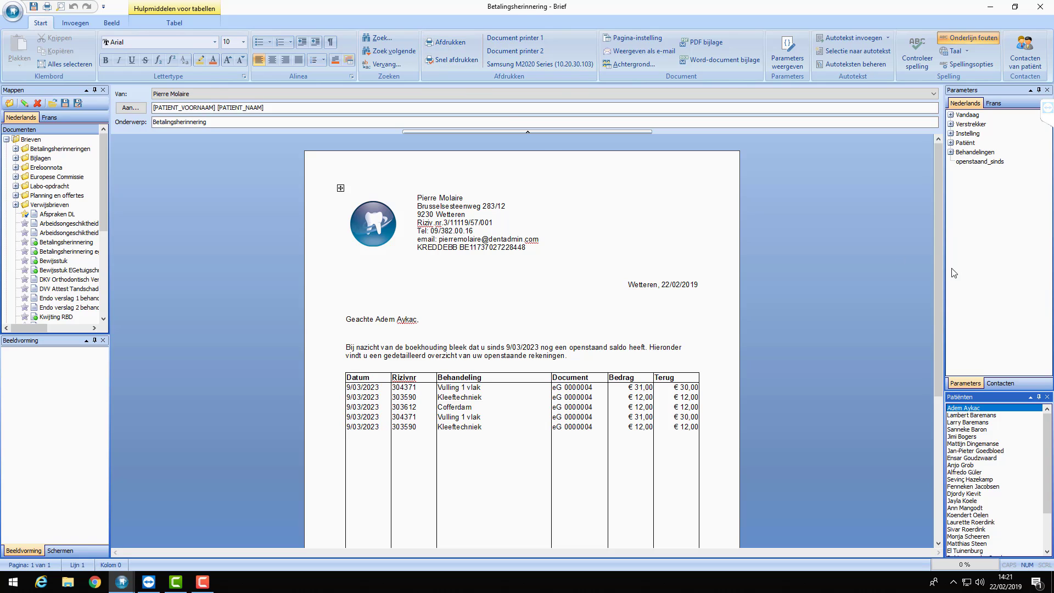
{"action": "left_click", "coordinate": [980, 415]}
{"action": "left_click", "coordinate": [978, 422]}
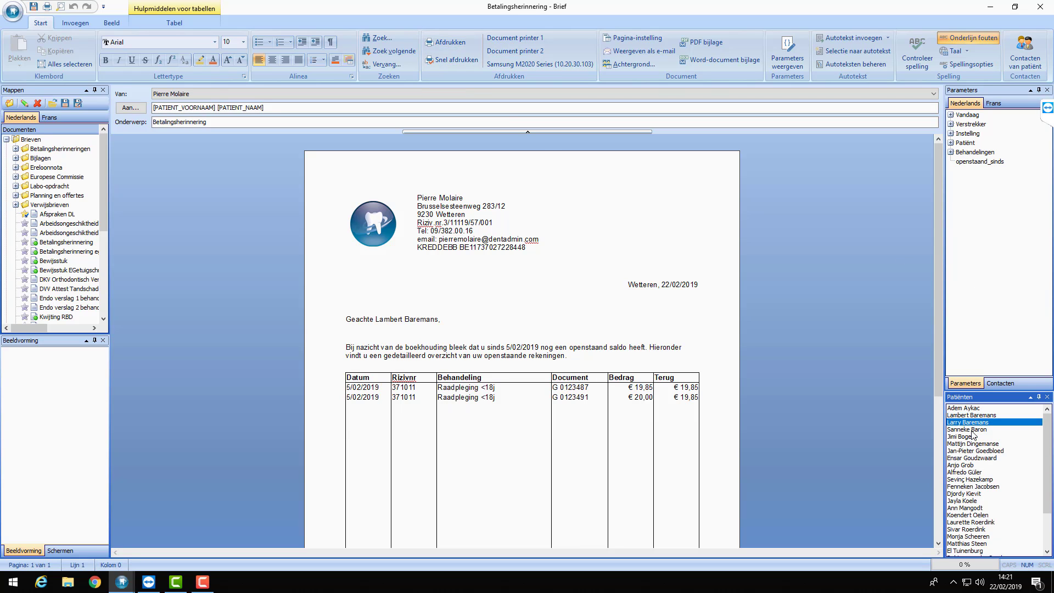
{"action": "left_click", "coordinate": [974, 429]}
{"action": "left_click", "coordinate": [970, 436]}
{"action": "left_click", "coordinate": [969, 444]}
{"action": "left_click", "coordinate": [968, 451]}
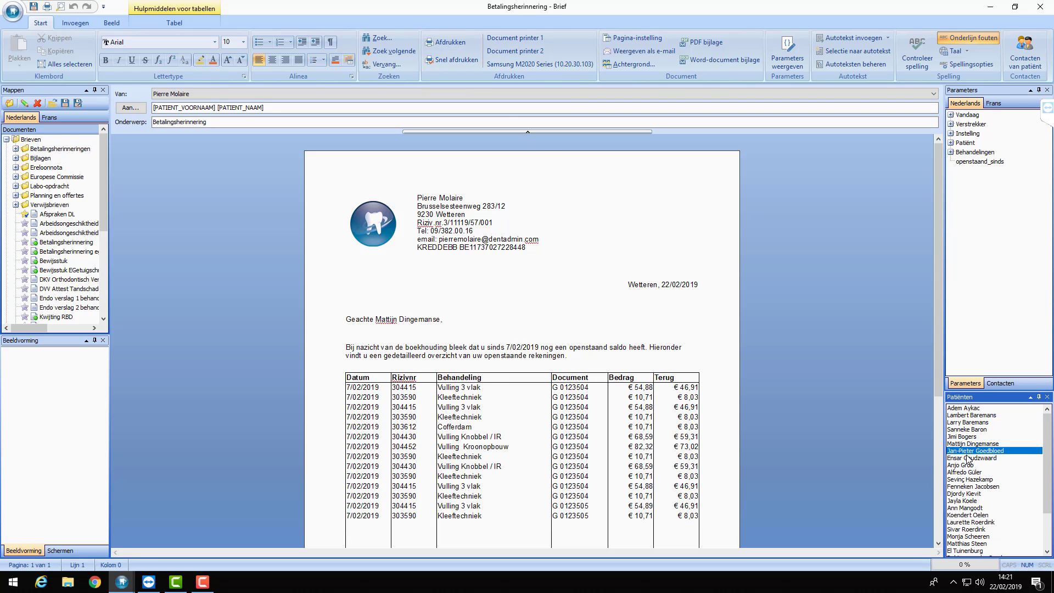
{"action": "left_click", "coordinate": [967, 457]}
{"action": "left_click", "coordinate": [966, 465]}
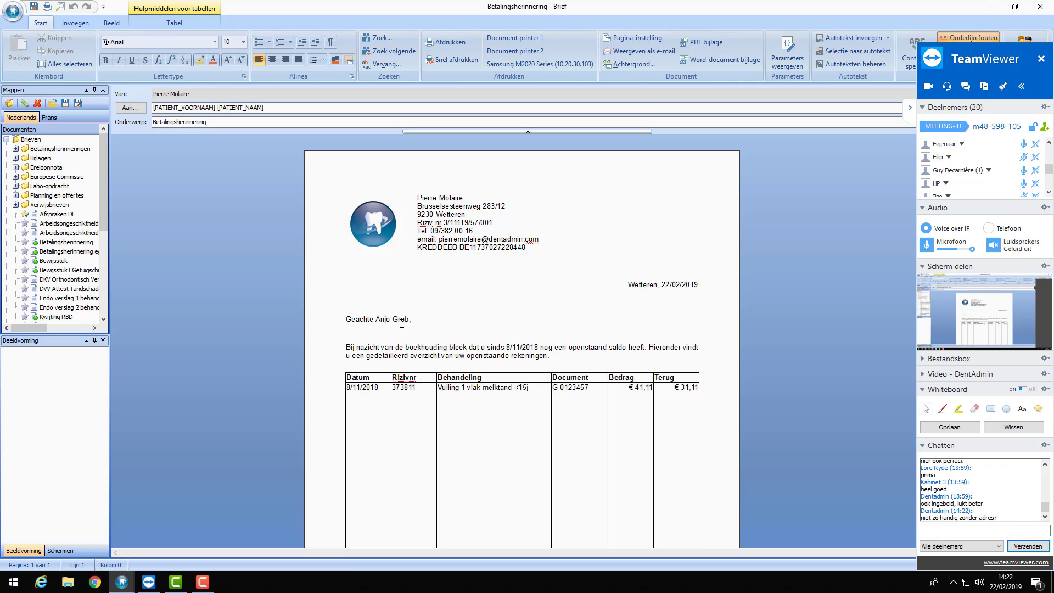
Display the letter's parameter fields and add a right-aligned empty line between the salutation and the body text
{"action": "left_click", "coordinate": [911, 113]}
{"action": "left_click", "coordinate": [788, 55]}
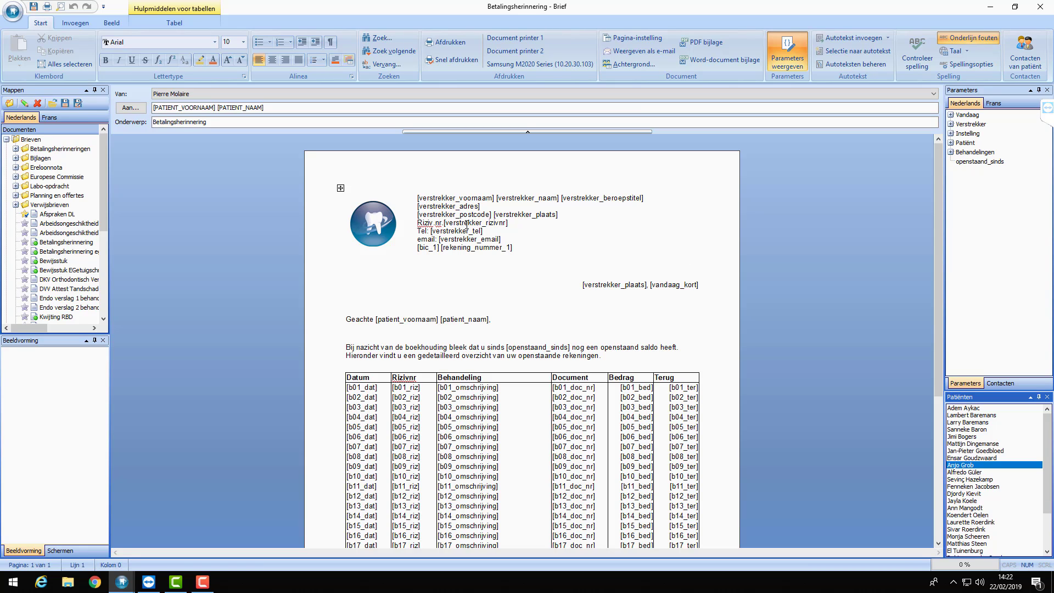
{"action": "left_click", "coordinate": [501, 320]}
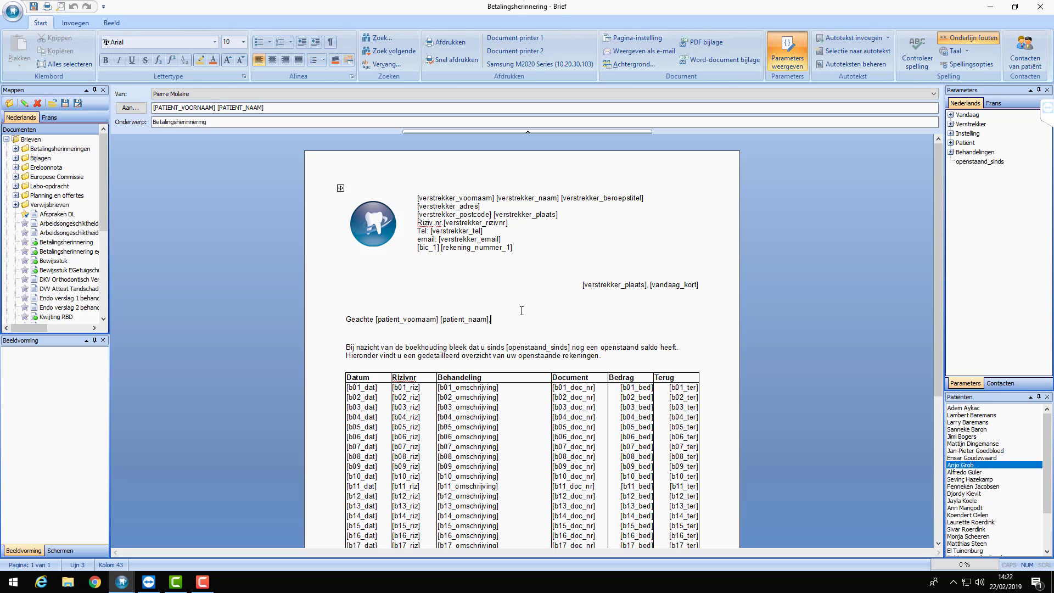
{"action": "key", "text": "Return"}
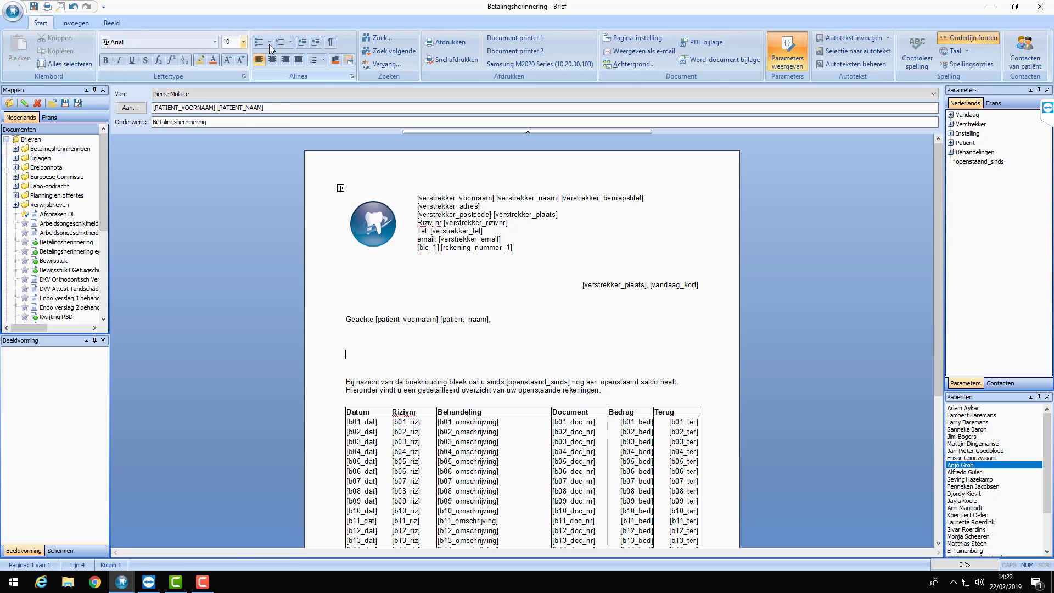
{"action": "left_click", "coordinate": [285, 61]}
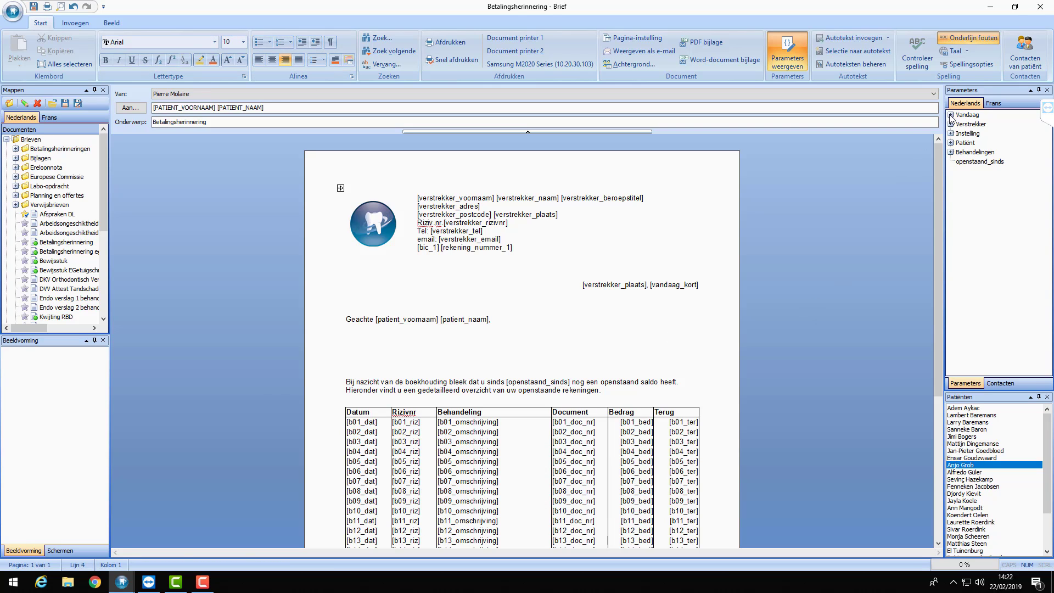
Insert the patient_adres parameter from the general patient parameters on the right-aligned line, keeping it only once
{"action": "left_click", "coordinate": [950, 143]}
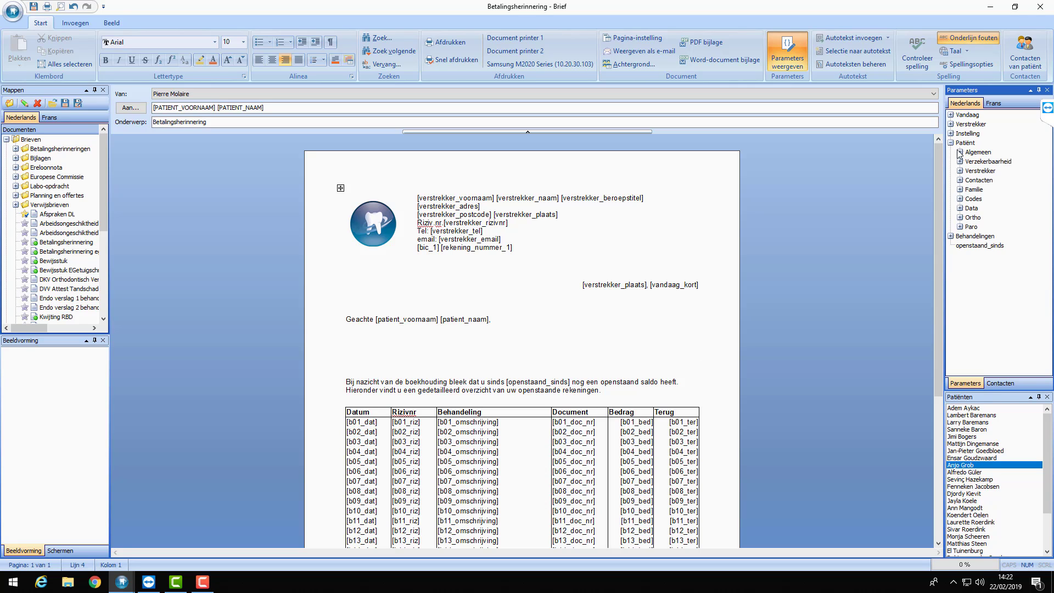
{"action": "left_click", "coordinate": [960, 152]}
{"action": "double_click", "coordinate": [1004, 209]}
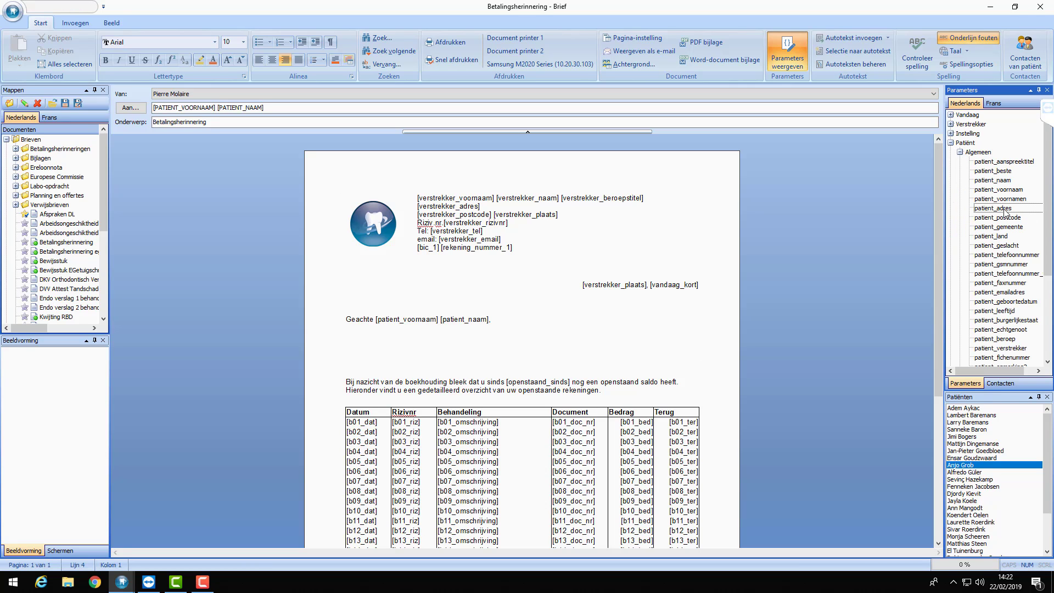
{"action": "double_click", "coordinate": [1004, 209]}
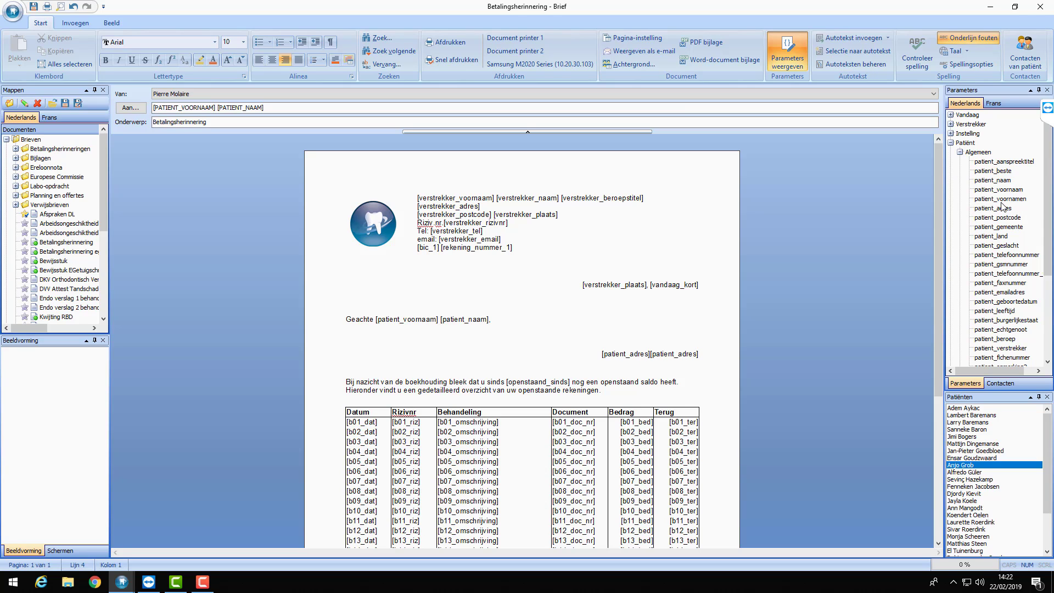
{"action": "key", "text": "shift+Left"}
{"action": "key", "text": "Delete"}
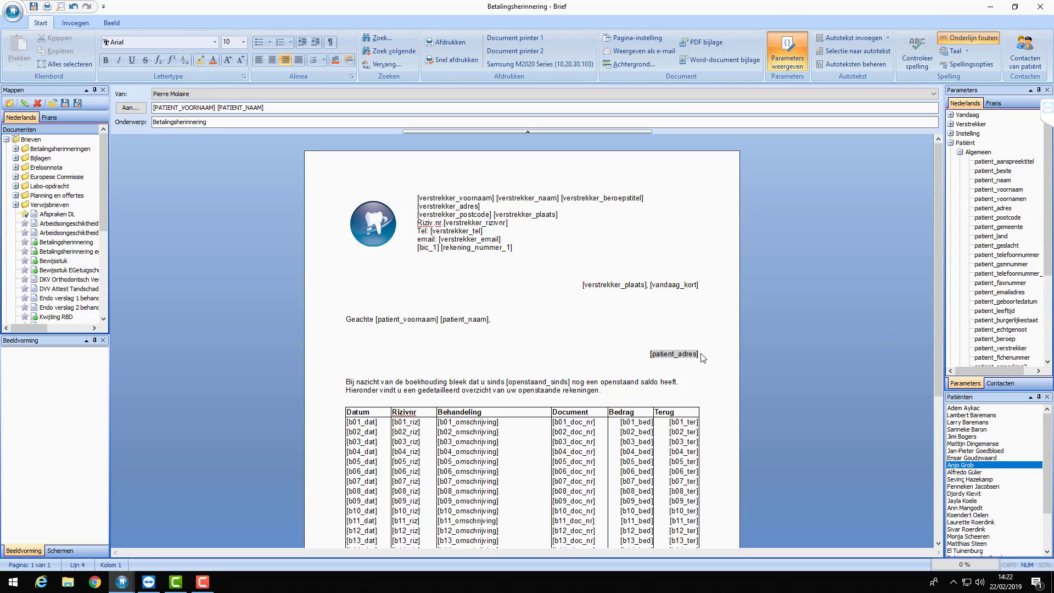
Add patient_postcode and patient_gemeente on the line directly below the address parameter, and display the letter with its filled-in values
{"action": "key", "text": "Return"}
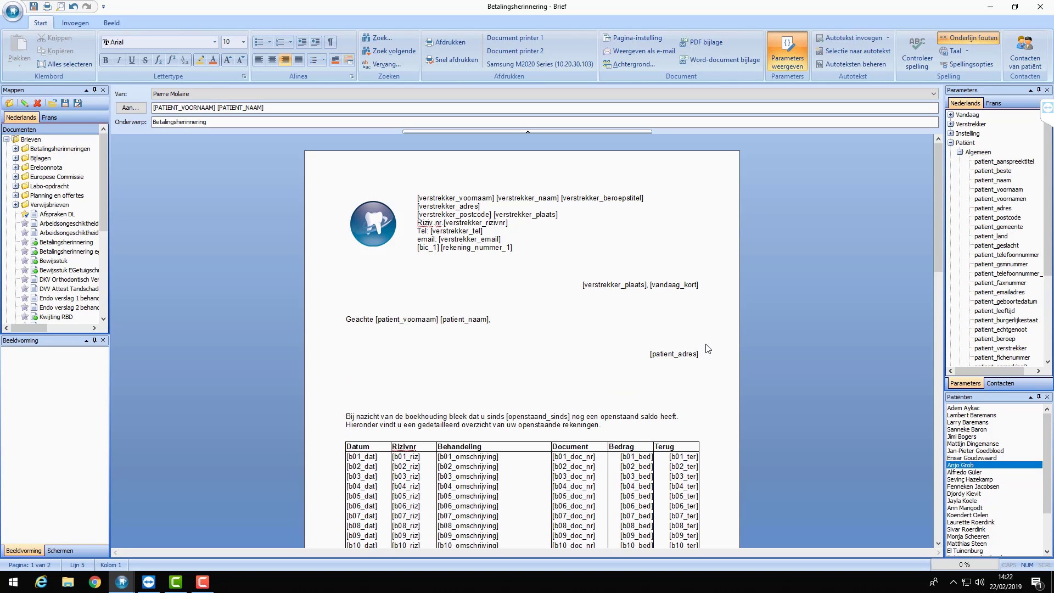
{"action": "key", "text": "BackSpace"}
{"action": "key", "text": "BackSpace"}
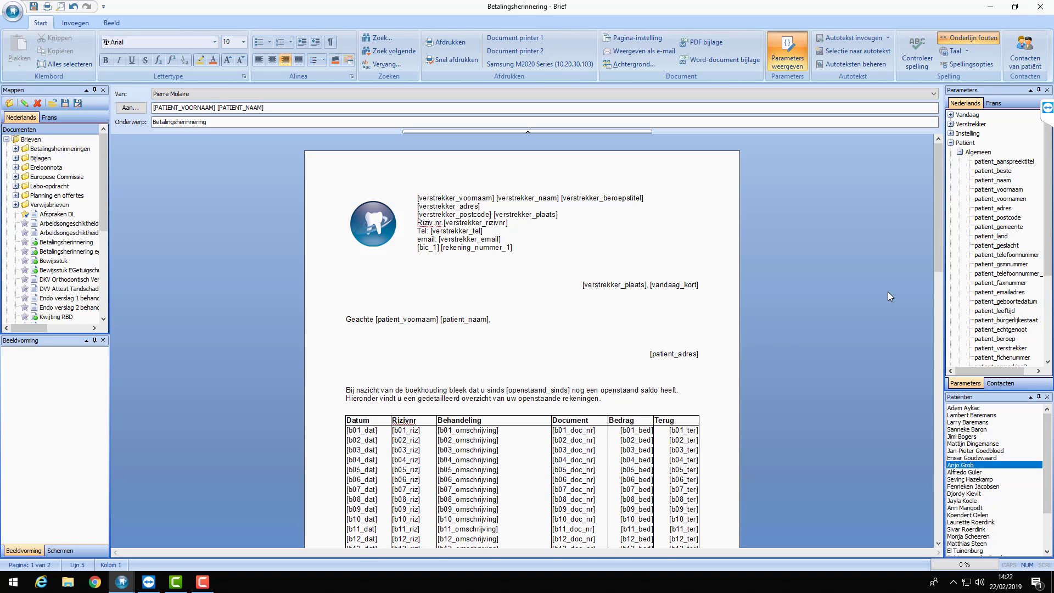
{"action": "double_click", "coordinate": [1004, 218]}
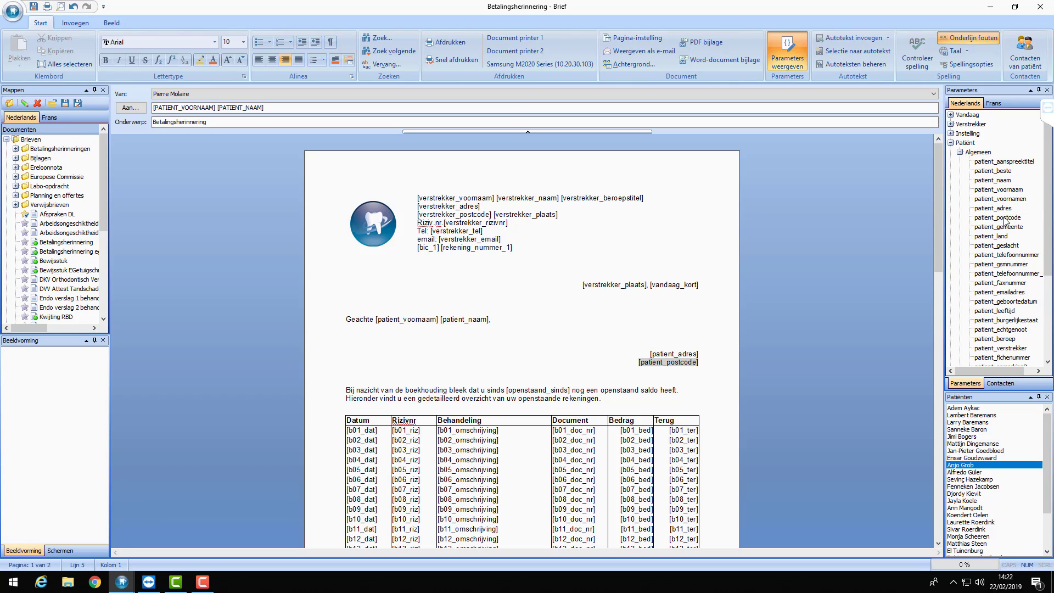
{"action": "double_click", "coordinate": [1005, 227]}
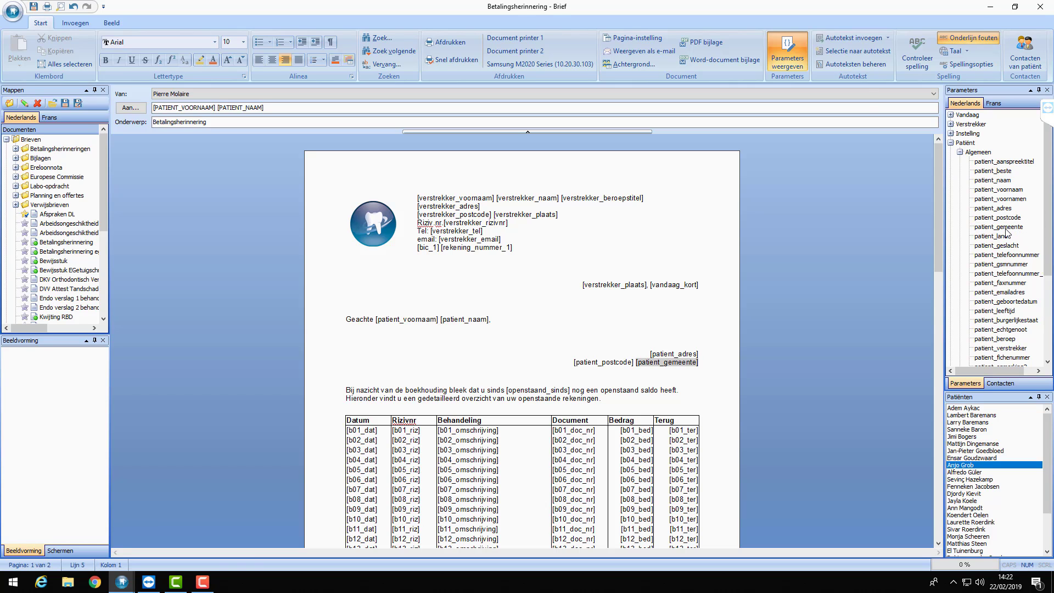
{"action": "left_click", "coordinate": [785, 57]}
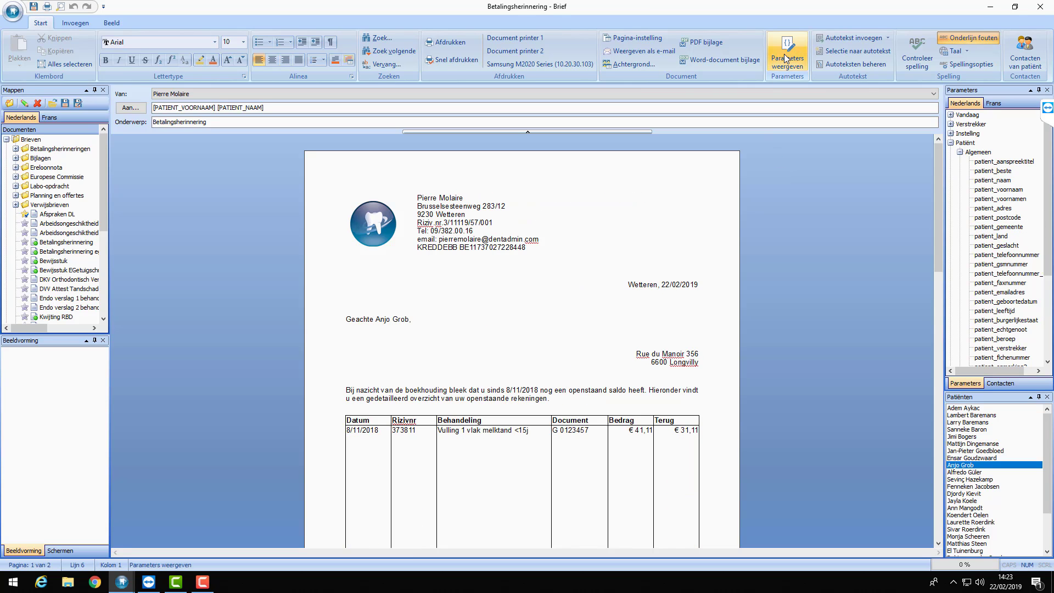
{"action": "left_click", "coordinate": [661, 341]}
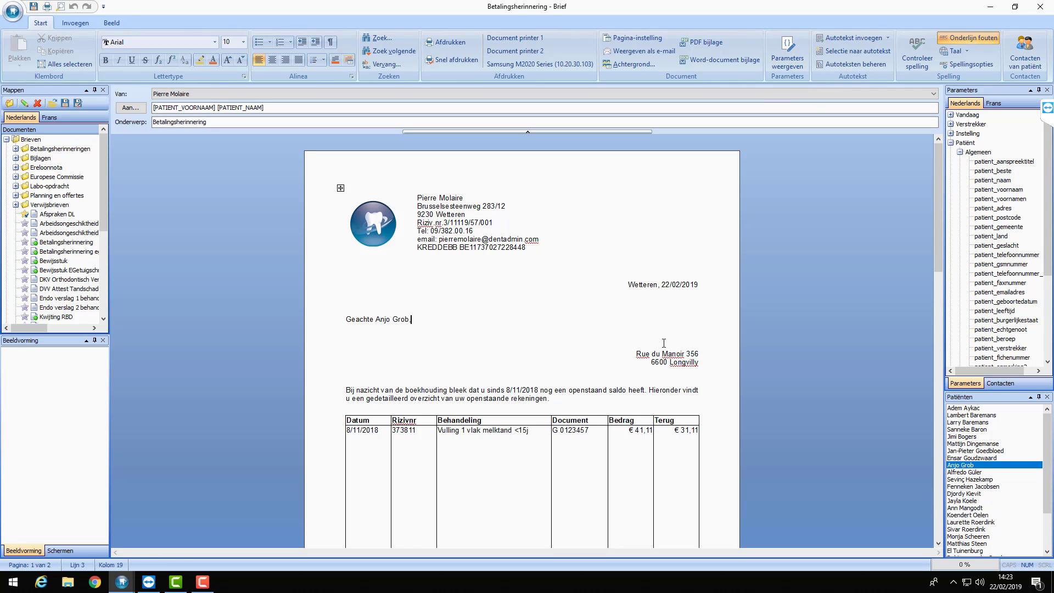
Add an empty right-aligned line directly above the patient's street line, keeping the postcode and town line directly beneath the street
{"action": "triple_click", "coordinate": [705, 357]}
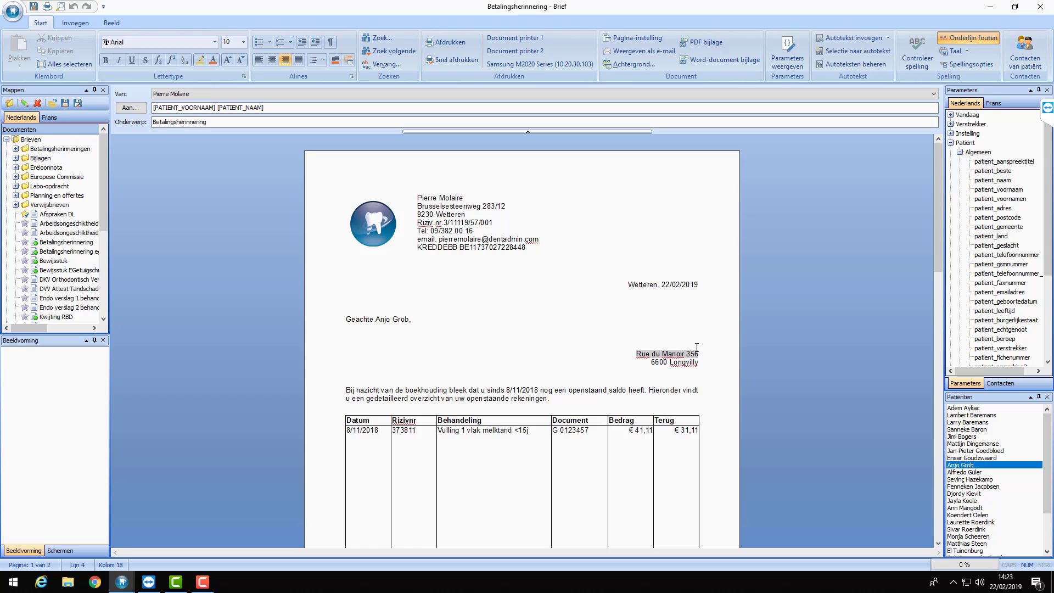
{"action": "key", "text": "Return"}
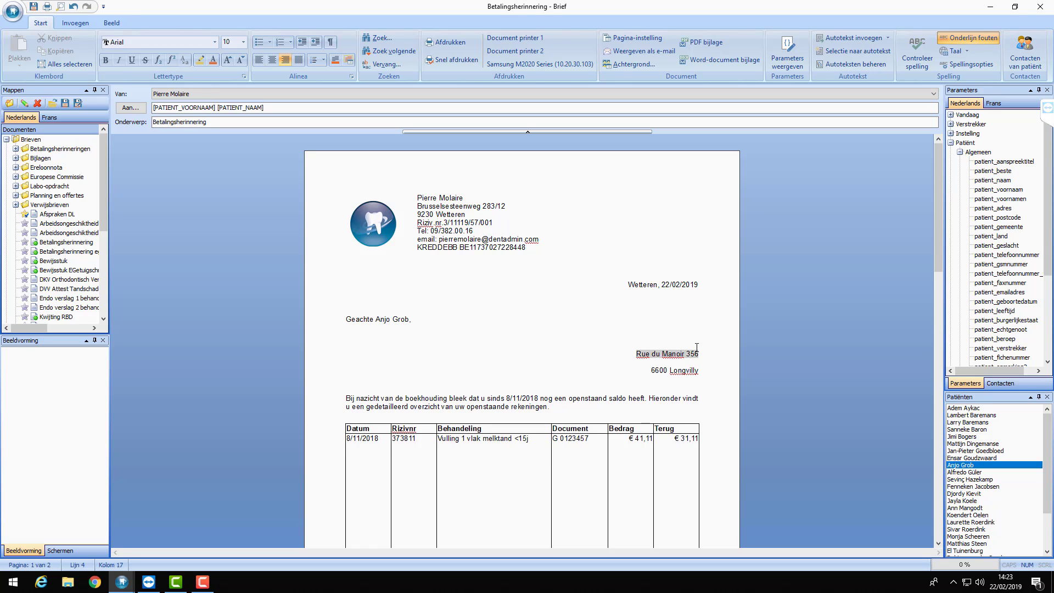
{"action": "key", "text": "Left"}
{"action": "key", "text": "Left"}
{"action": "key", "text": "Left"}
{"action": "key", "text": "Left"}
{"action": "key", "text": "Left"}
{"action": "key", "text": "Left"}
{"action": "key", "text": "Left"}
{"action": "key", "text": "Left"}
{"action": "key", "text": "Left"}
{"action": "key", "text": "Left"}
{"action": "key", "text": "Left"}
{"action": "key", "text": "Left"}
{"action": "key", "text": "Left"}
{"action": "key", "text": "Return"}
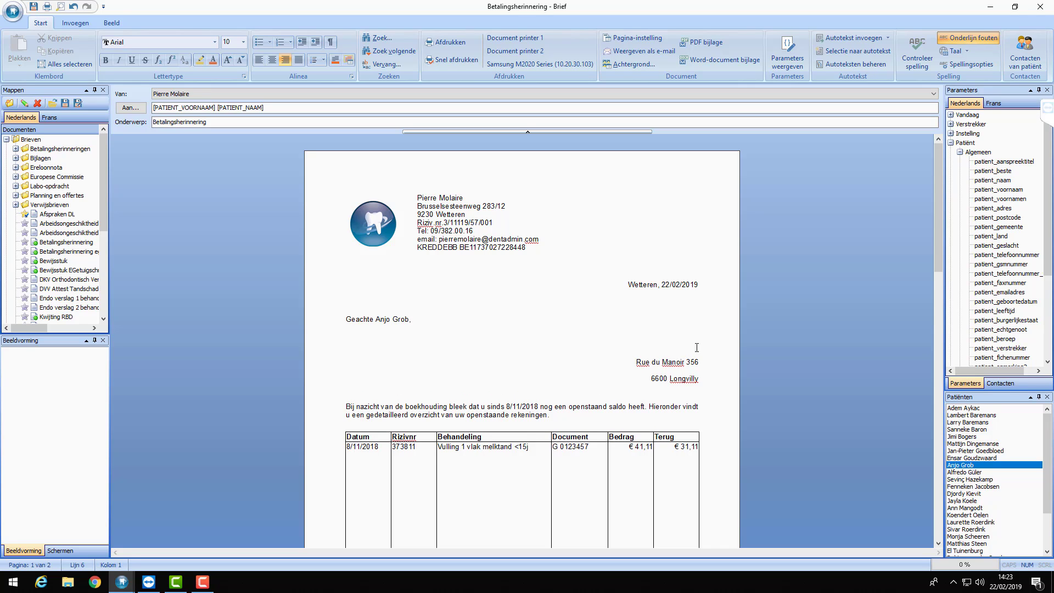
{"action": "key", "text": "BackSpace"}
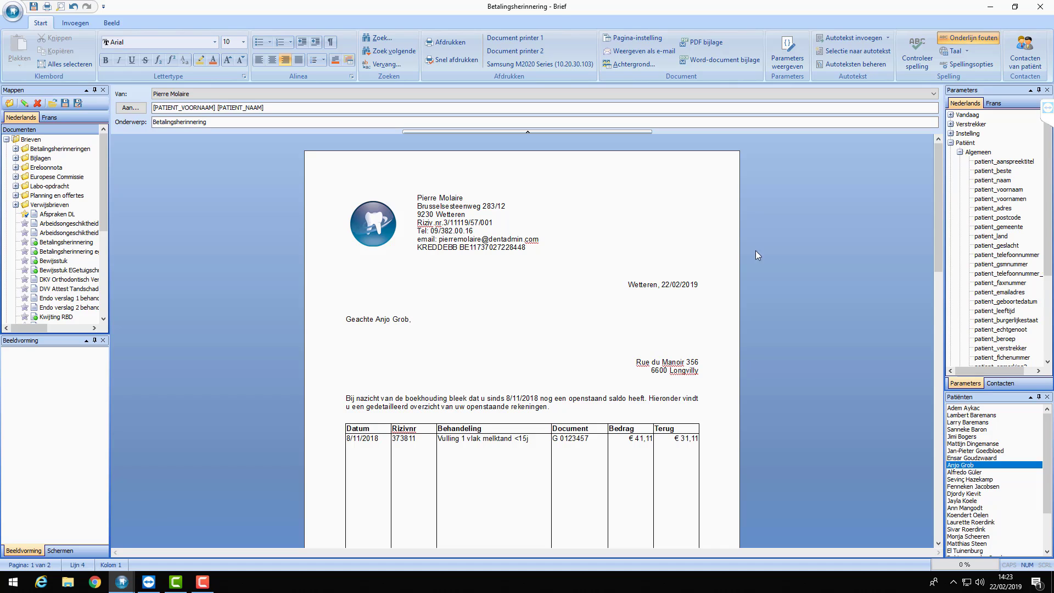
Insert the patient_naam parameter followed by the patient's first-name parameter on the empty line above the address, and select the whole address block
{"action": "left_click", "coordinate": [997, 181]}
{"action": "double_click", "coordinate": [998, 181]}
{"action": "left_click", "coordinate": [998, 200]}
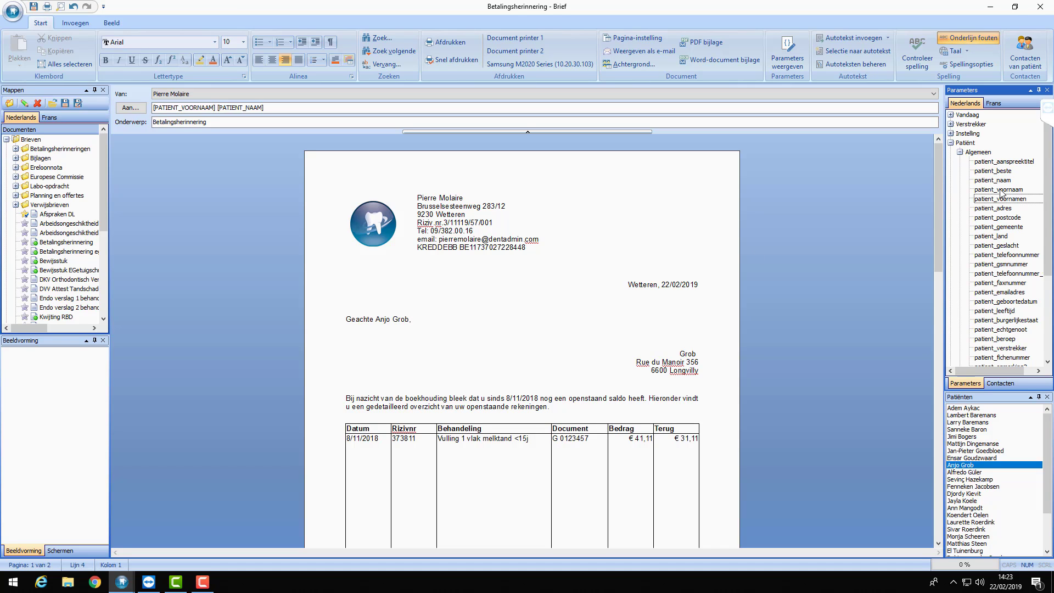
{"action": "double_click", "coordinate": [999, 199]}
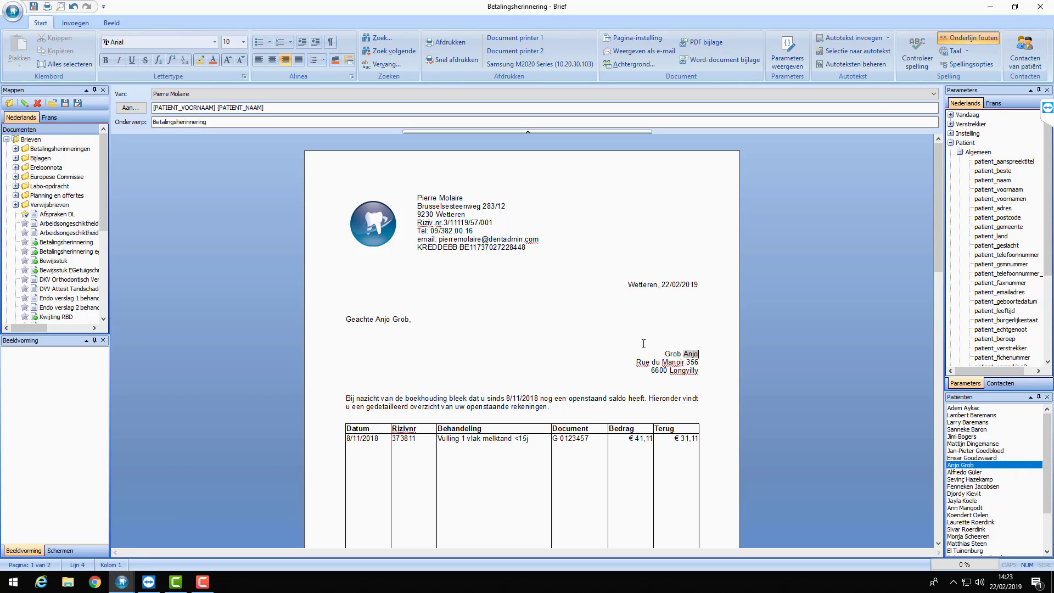
{"action": "left_click_drag", "start_coordinate": [707, 372], "coordinate": [641, 345]}
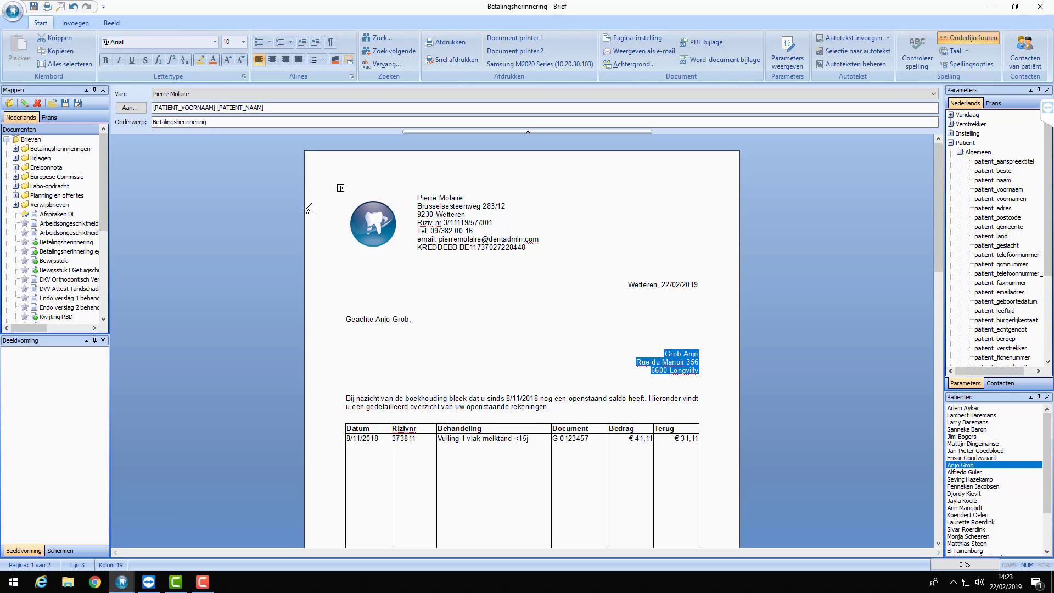
Save the modified letter as a template over the existing Betalingsherinnering in the Brieven folder
{"action": "left_click", "coordinate": [66, 104]}
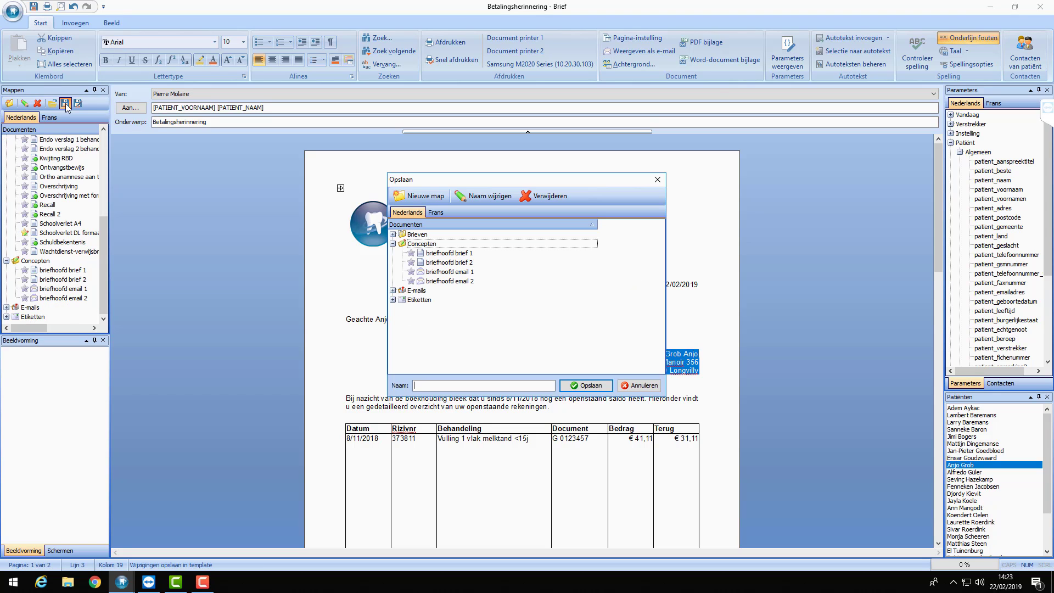
{"action": "left_click", "coordinate": [393, 234]}
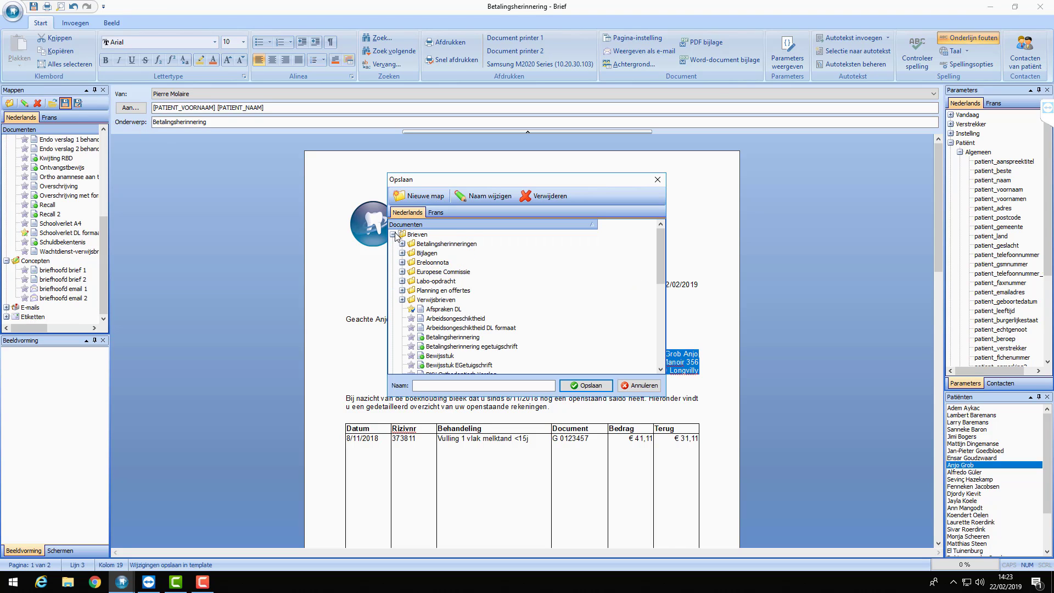
{"action": "left_click", "coordinate": [463, 337]}
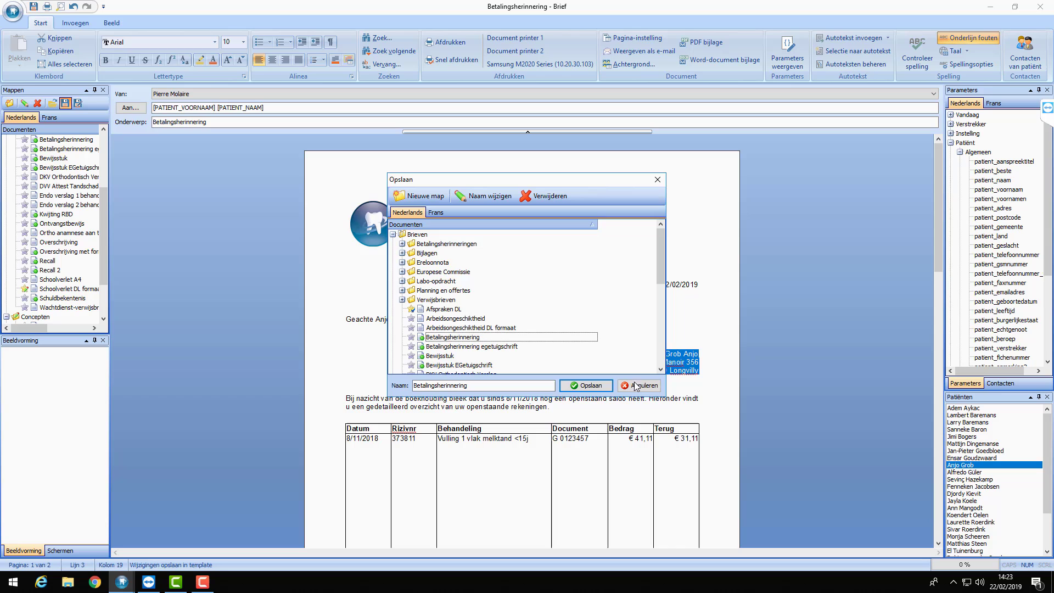
{"action": "left_click", "coordinate": [586, 385]}
{"action": "left_click", "coordinate": [543, 327]}
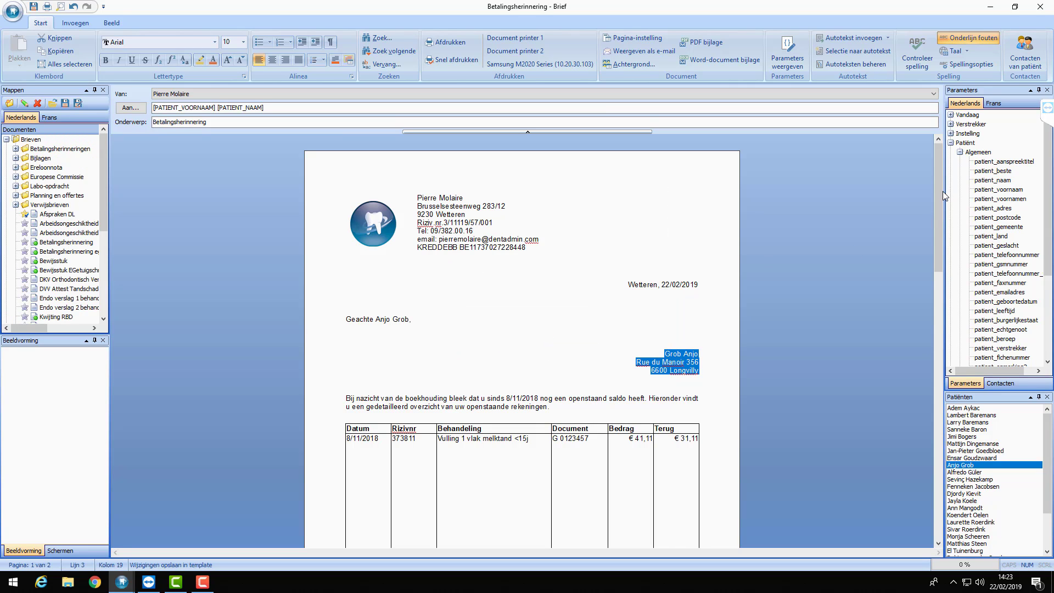
Review the letter around the address block and close it without saving it in the patient file
{"action": "left_click_drag", "start_coordinate": [939, 157], "coordinate": [939, 192]}
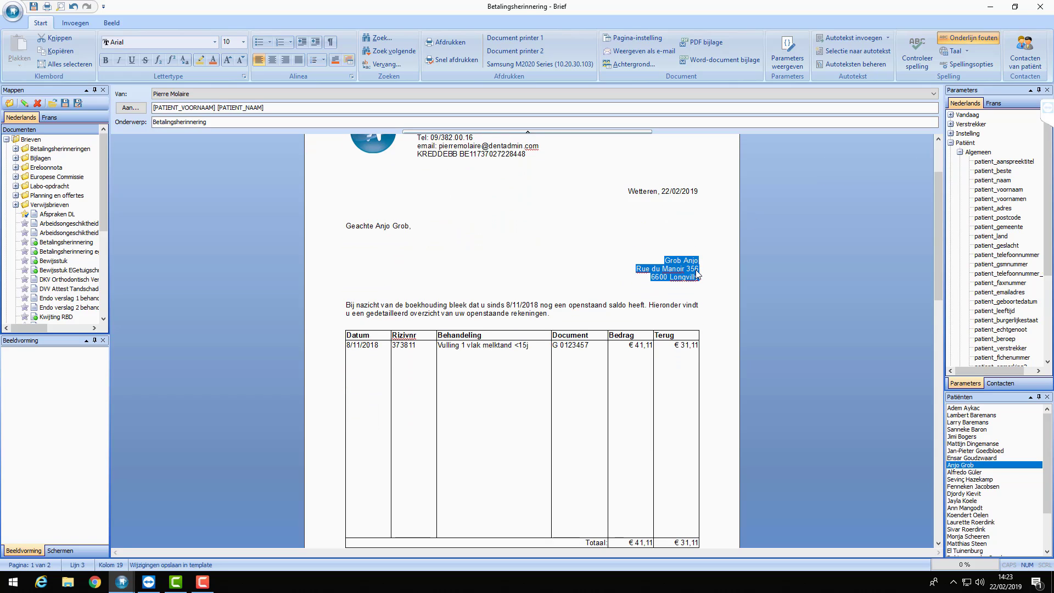
{"action": "left_click", "coordinate": [1035, 9]}
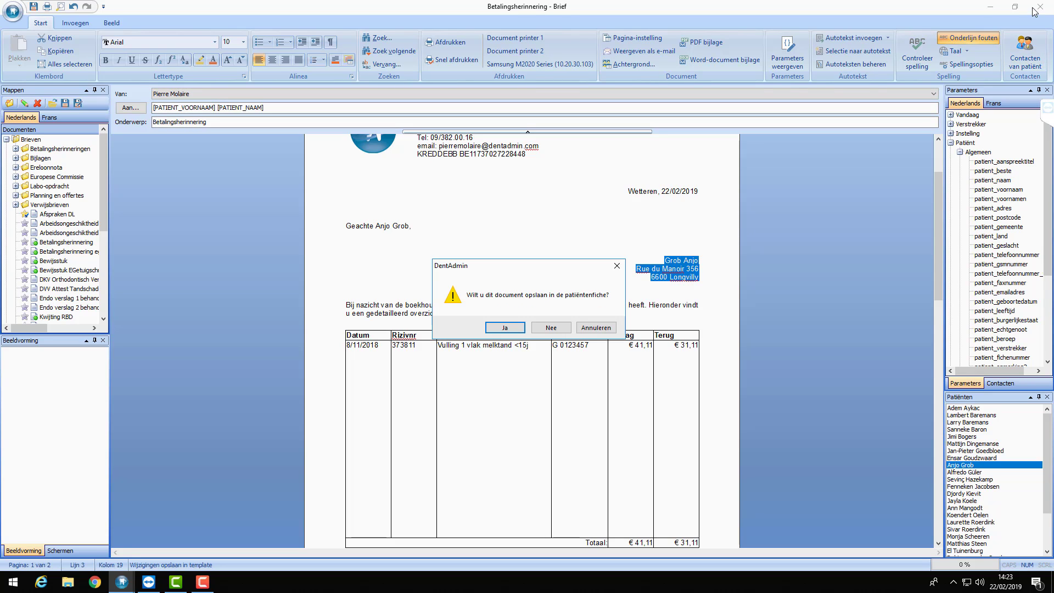
{"action": "left_click", "coordinate": [552, 328]}
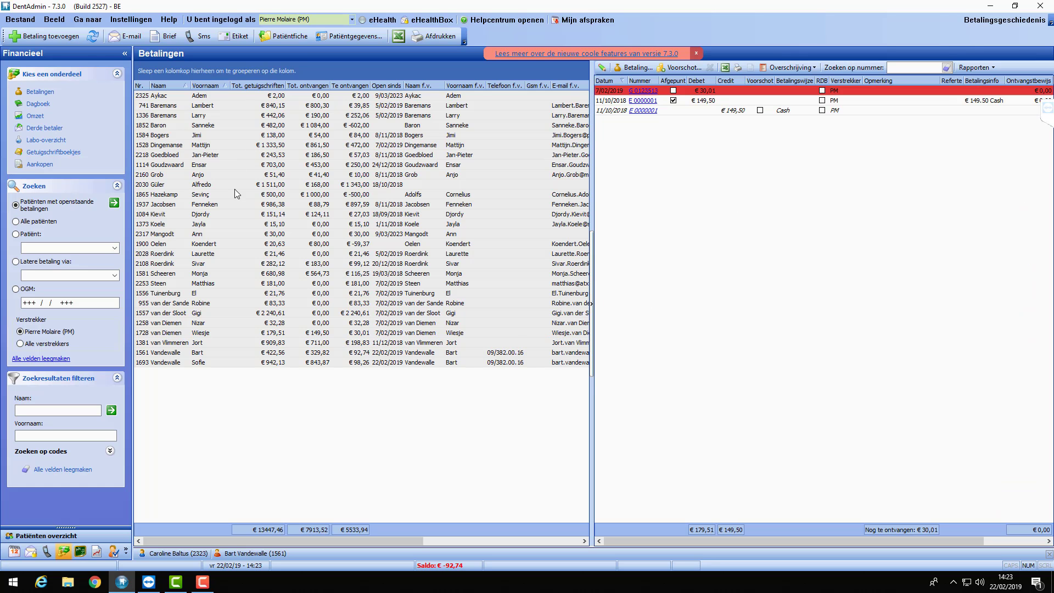
{"action": "left_click", "coordinate": [236, 204]}
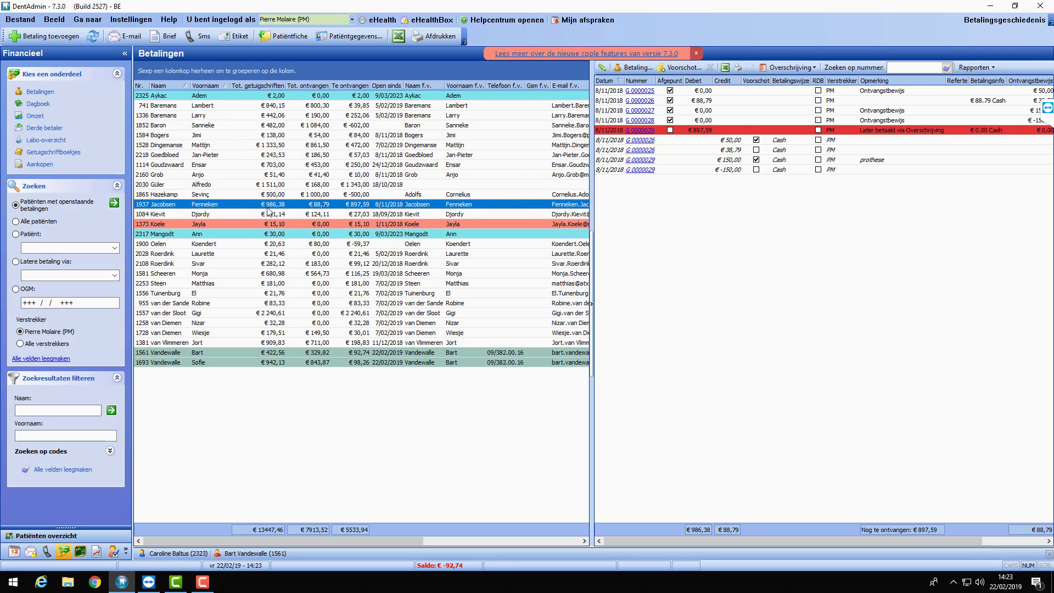
{"action": "key", "text": "ctrl+a"}
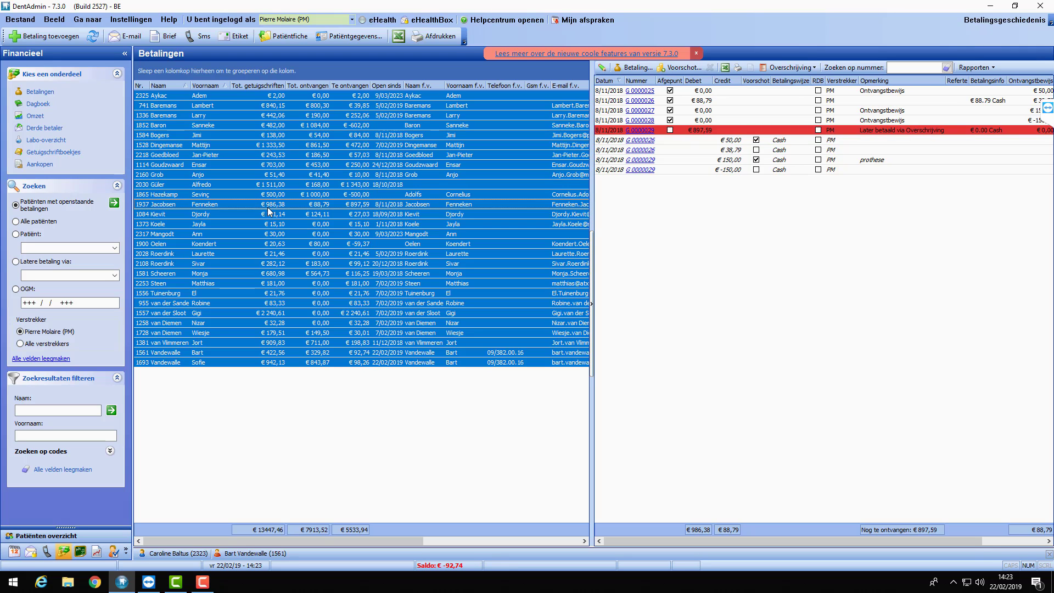
{"action": "left_click", "coordinate": [131, 37]}
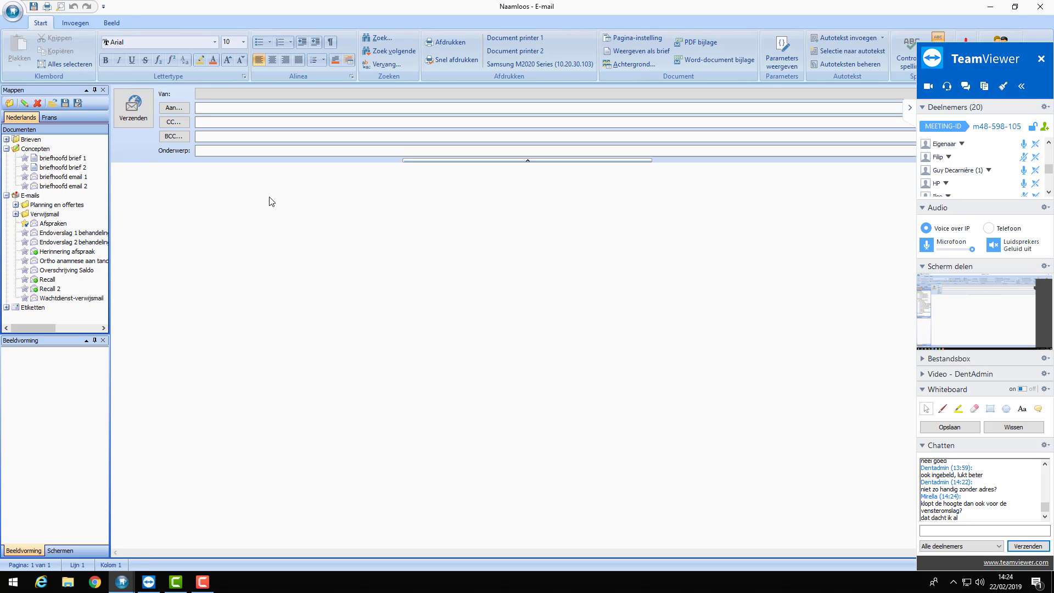
{"action": "left_click", "coordinate": [912, 111]}
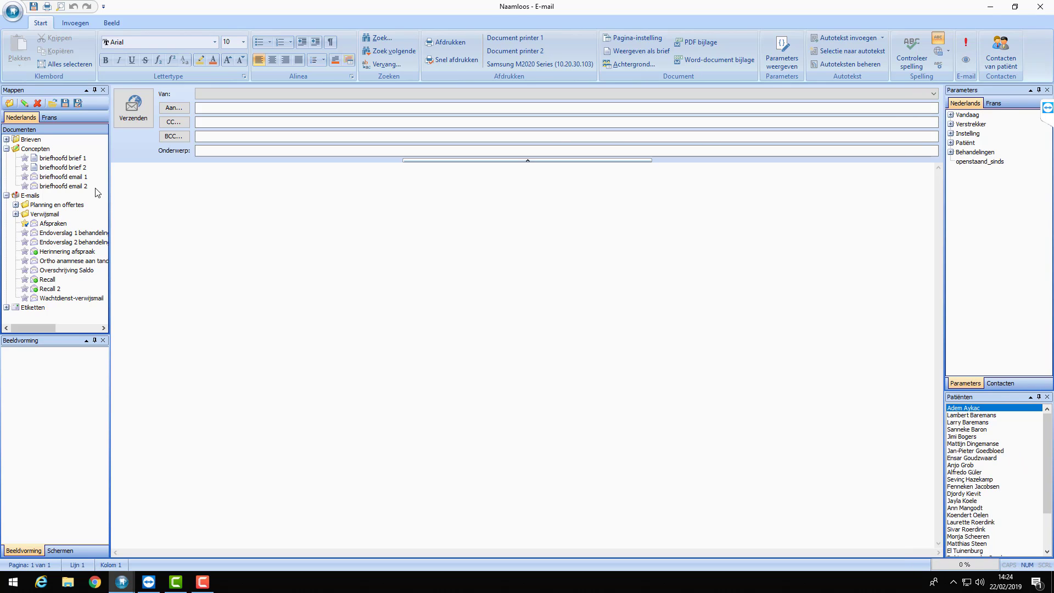
{"action": "left_click", "coordinate": [1040, 6]}
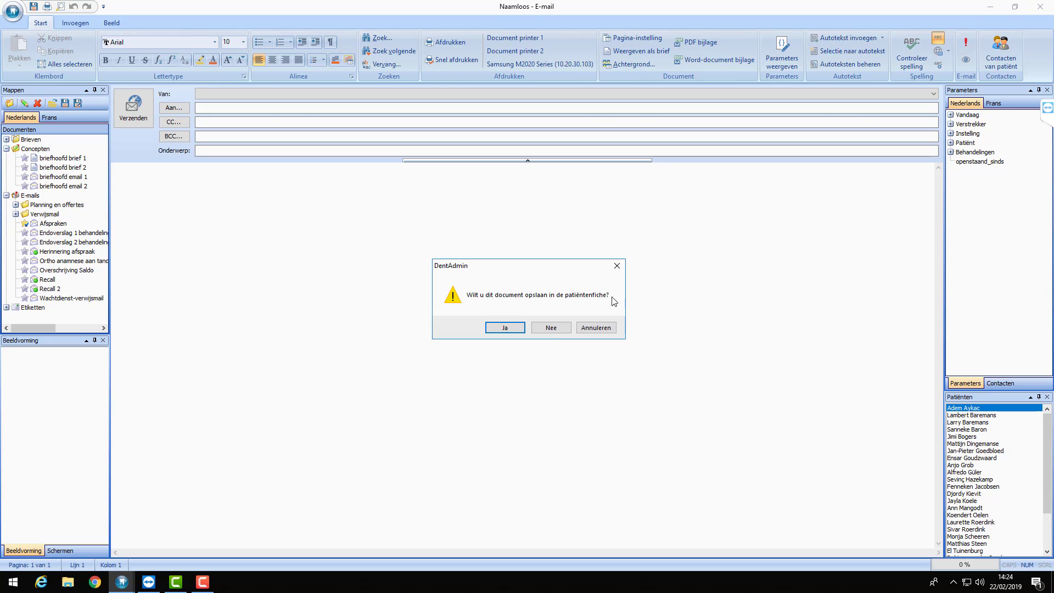
{"action": "left_click", "coordinate": [551, 327]}
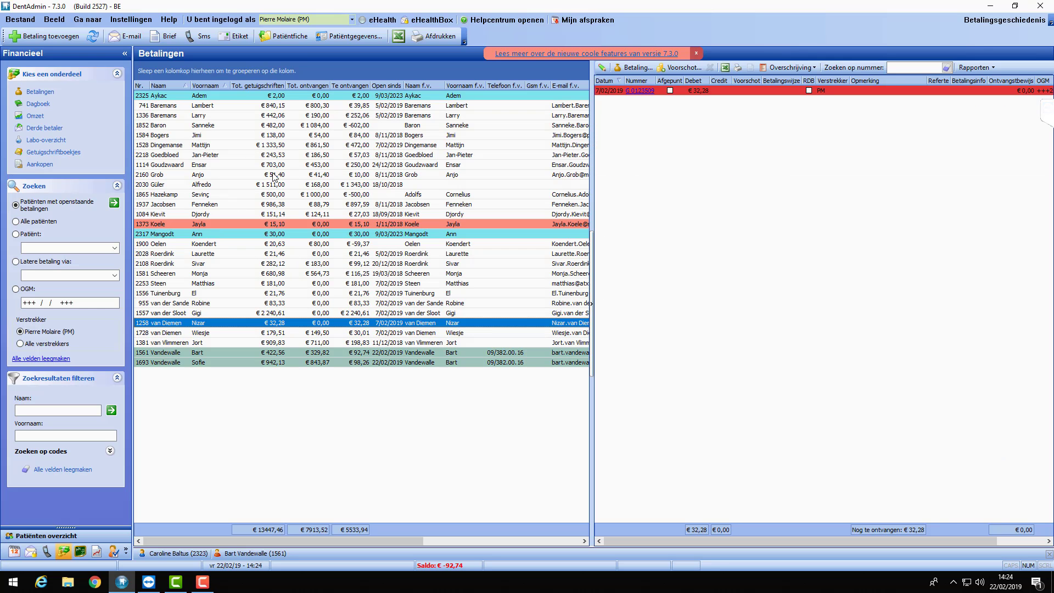
Start a new e-mail for the first of the two green-marked patients in the Betalingen overview and bring its window to the front
{"action": "left_click", "coordinate": [209, 352]}
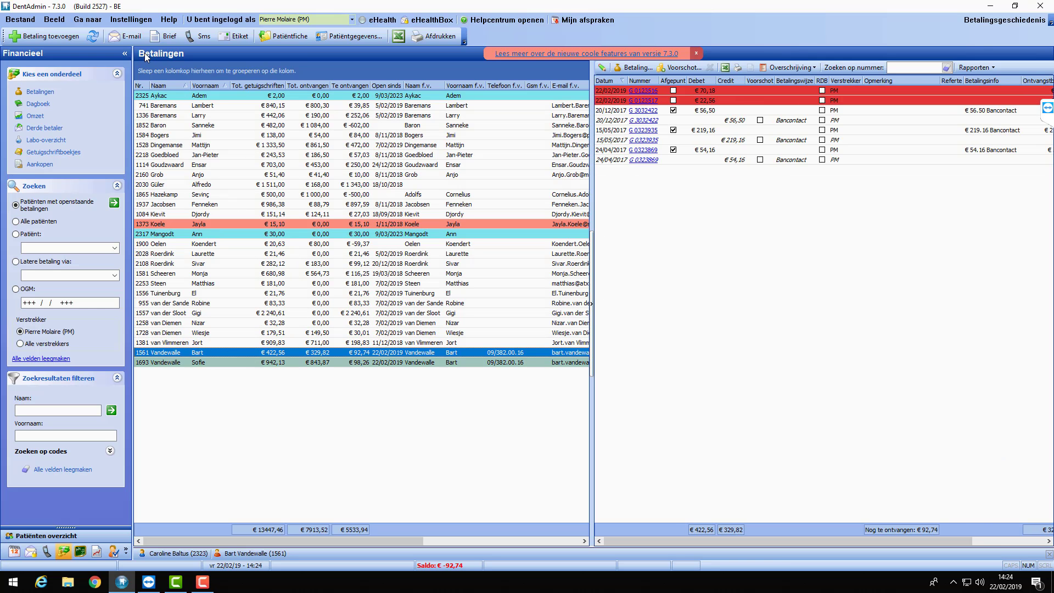
{"action": "left_click", "coordinate": [126, 36]}
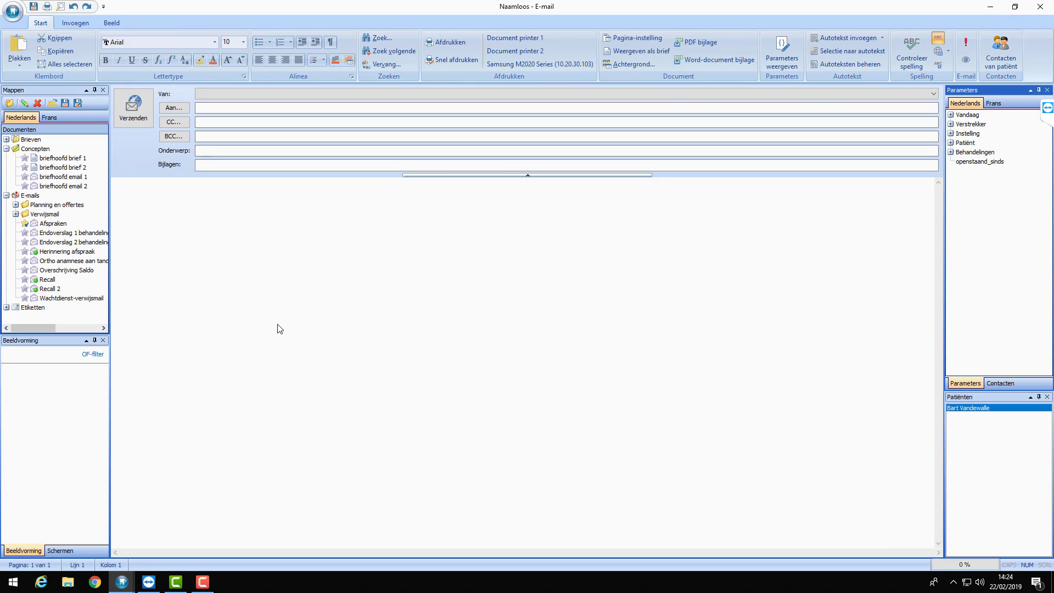
{"action": "key", "text": "Escape"}
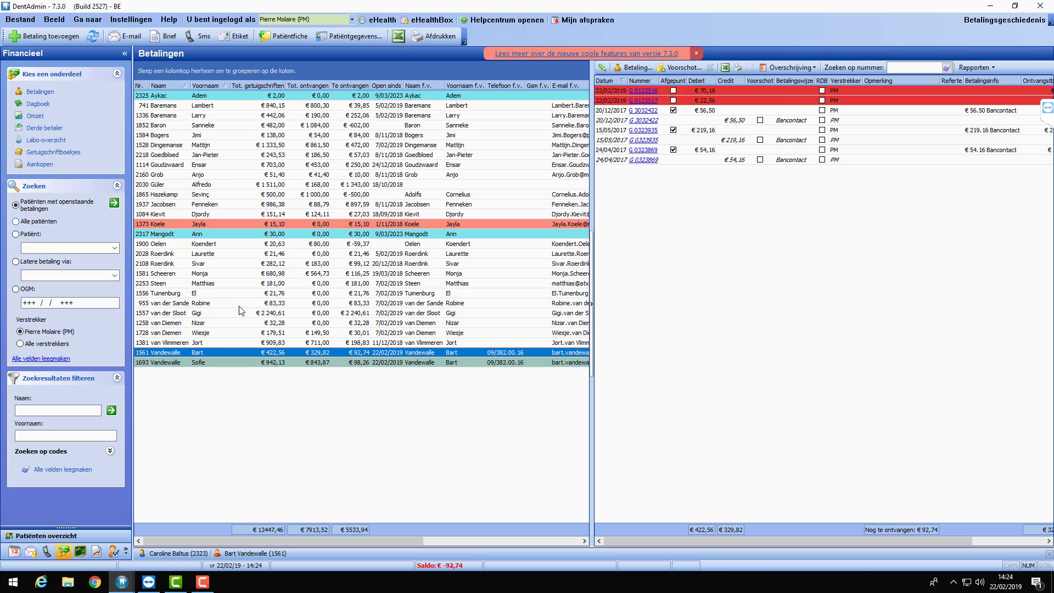
{"action": "left_click", "coordinate": [117, 584]}
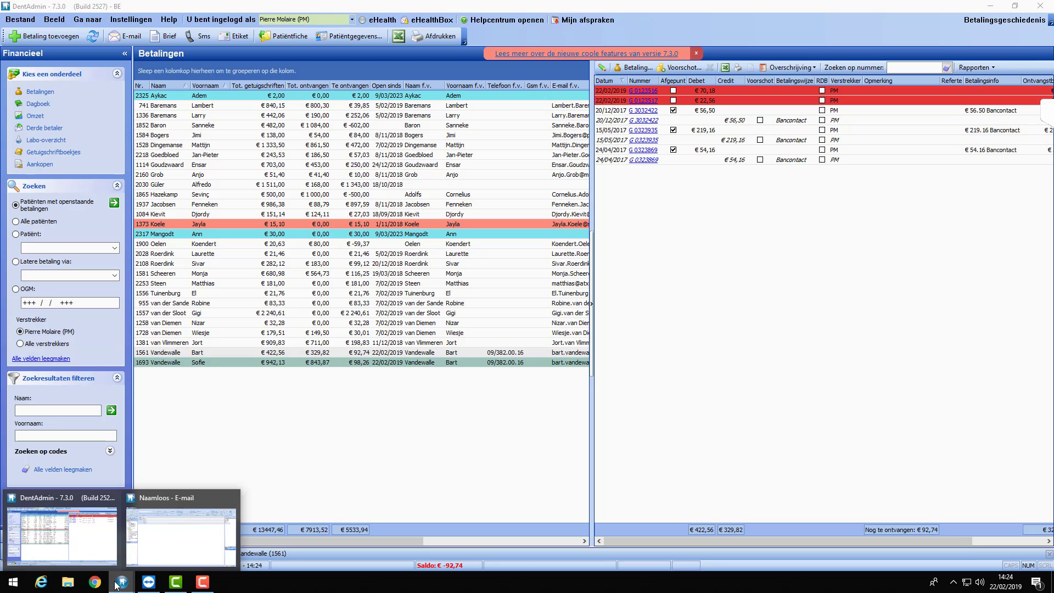
{"action": "left_click", "coordinate": [181, 537]}
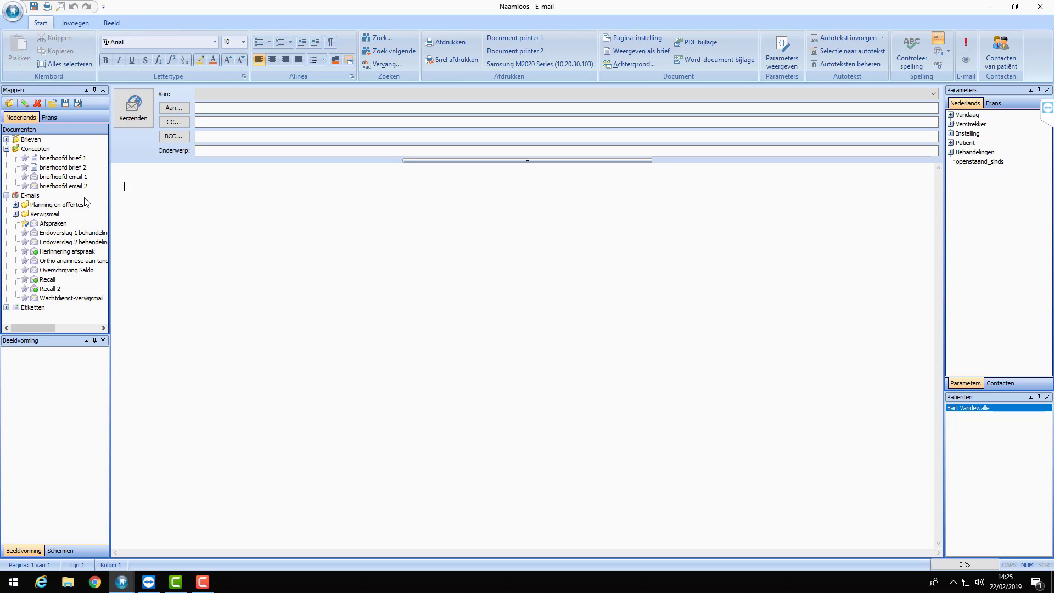
Widen the template folder list and load the Betalingsherinnering getuigschrift letter from Brieven > Betalingsherinneringen
{"action": "left_click", "coordinate": [6, 140]}
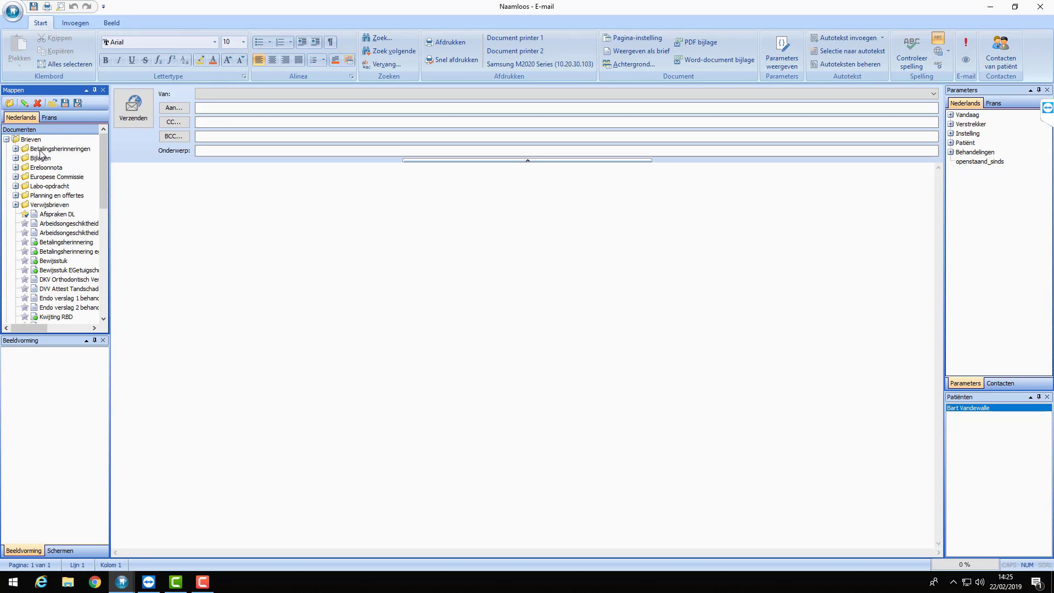
{"action": "left_click", "coordinate": [16, 148]}
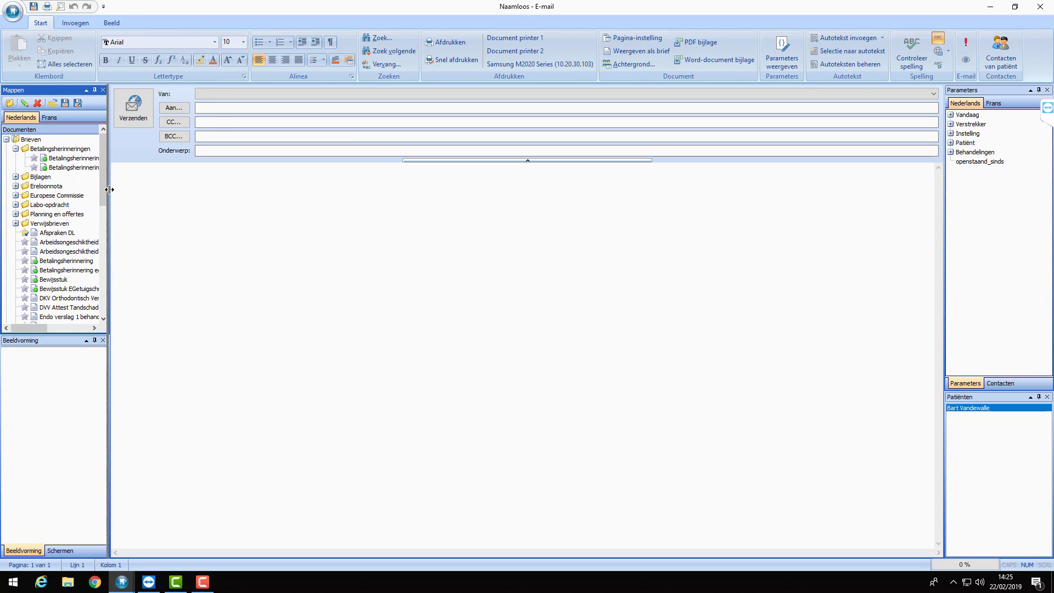
{"action": "left_click_drag", "start_coordinate": [110, 190], "coordinate": [133, 190]}
{"action": "double_click", "coordinate": [101, 168]}
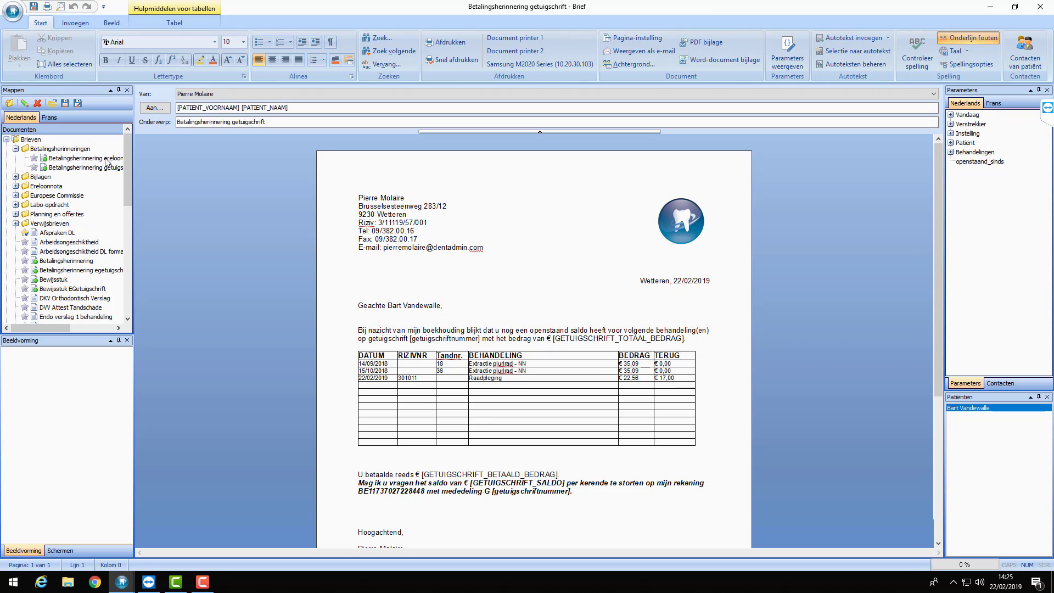
Load the Betalingsherinnering template stored directly in the Brieven folder and display the letter as an e-mail
{"action": "double_click", "coordinate": [77, 261]}
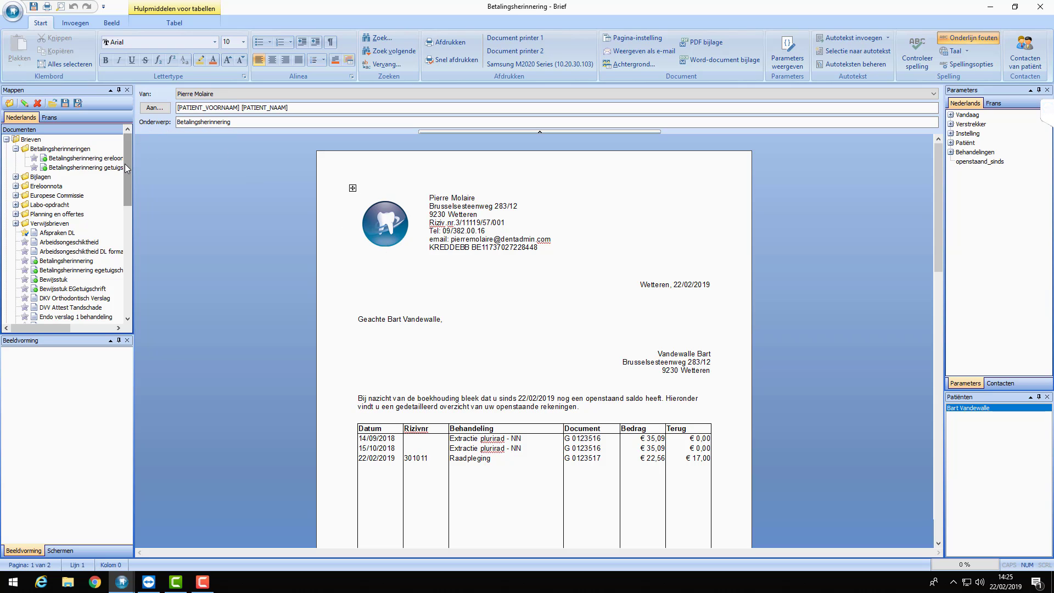
{"action": "mouse_move", "coordinate": [127, 166]}
{"action": "left_mouse_down"}
{"action": "mouse_move", "coordinate": [127, 268]}
{"action": "mouse_move", "coordinate": [123, 146]}
{"action": "left_mouse_up"}
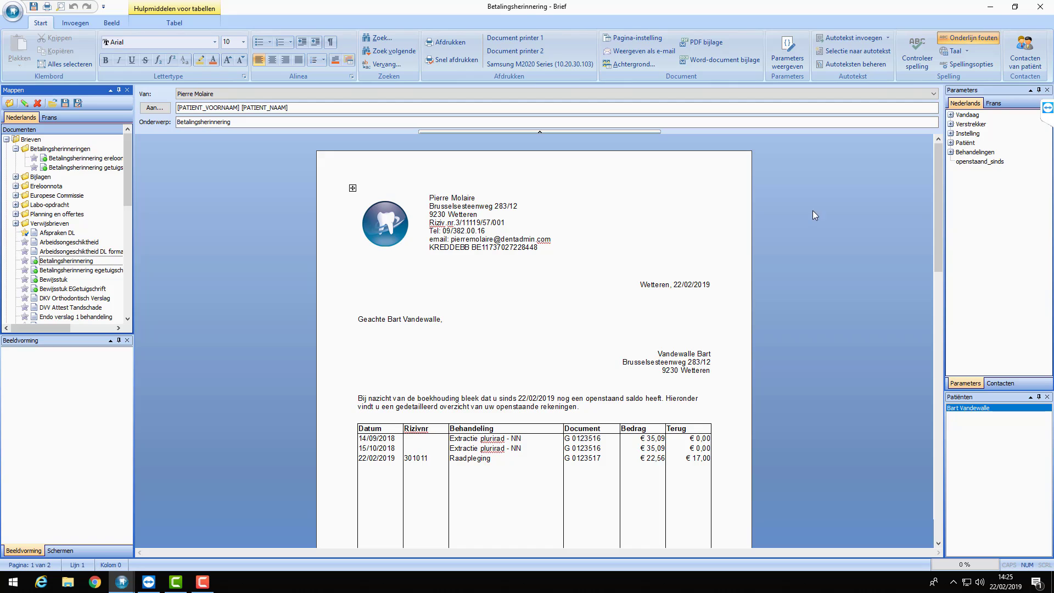
{"action": "left_click", "coordinate": [654, 55]}
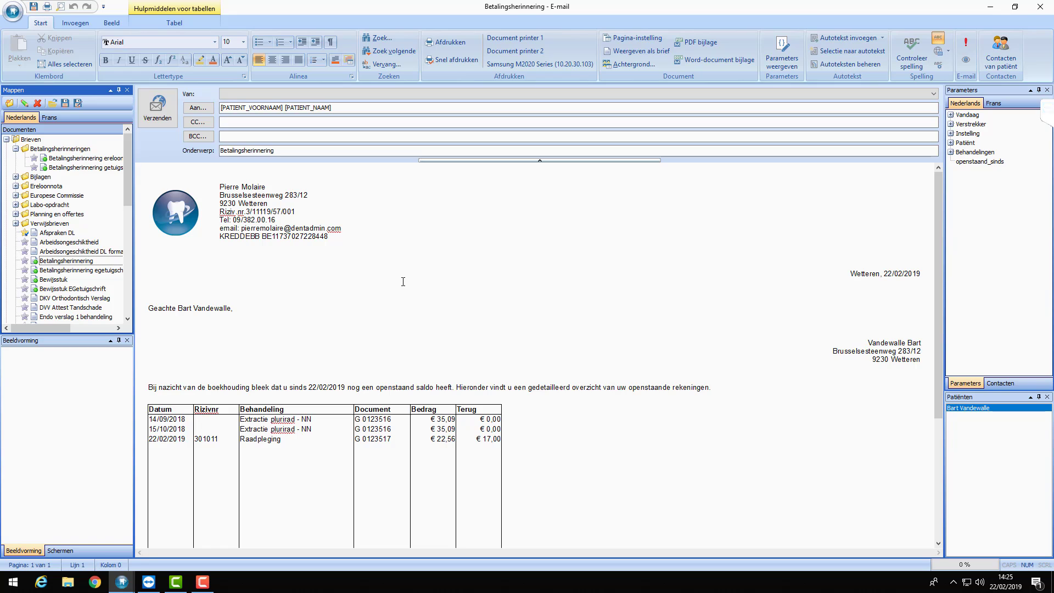
Replace the e-mail's recipient with the patient_emailadres parameter from the general patient parameters
{"action": "left_click", "coordinate": [353, 108]}
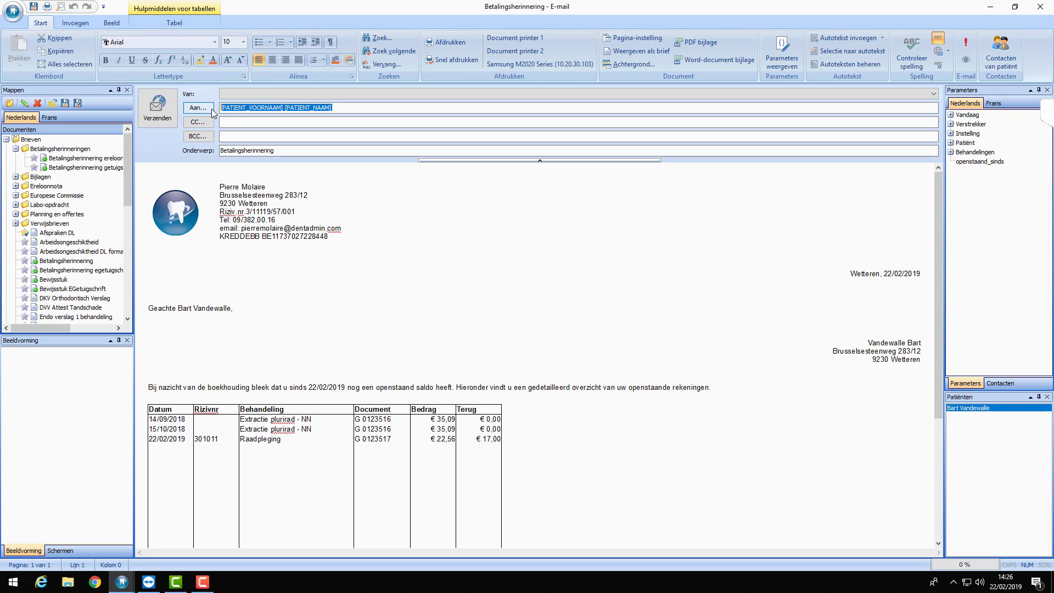
{"action": "key", "text": "Delete"}
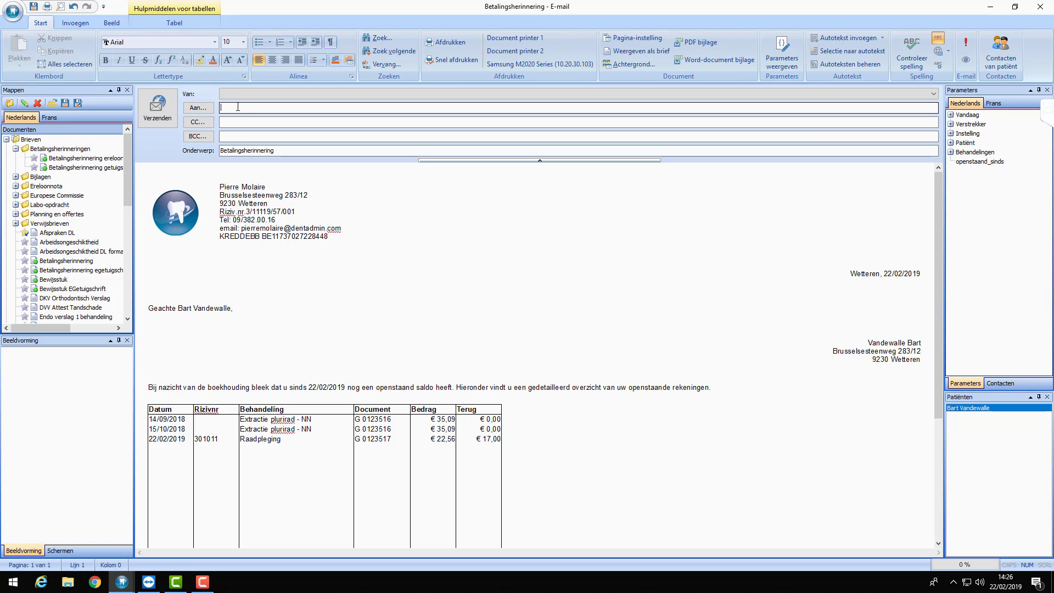
{"action": "left_click", "coordinate": [951, 143]}
{"action": "left_click", "coordinate": [960, 152]}
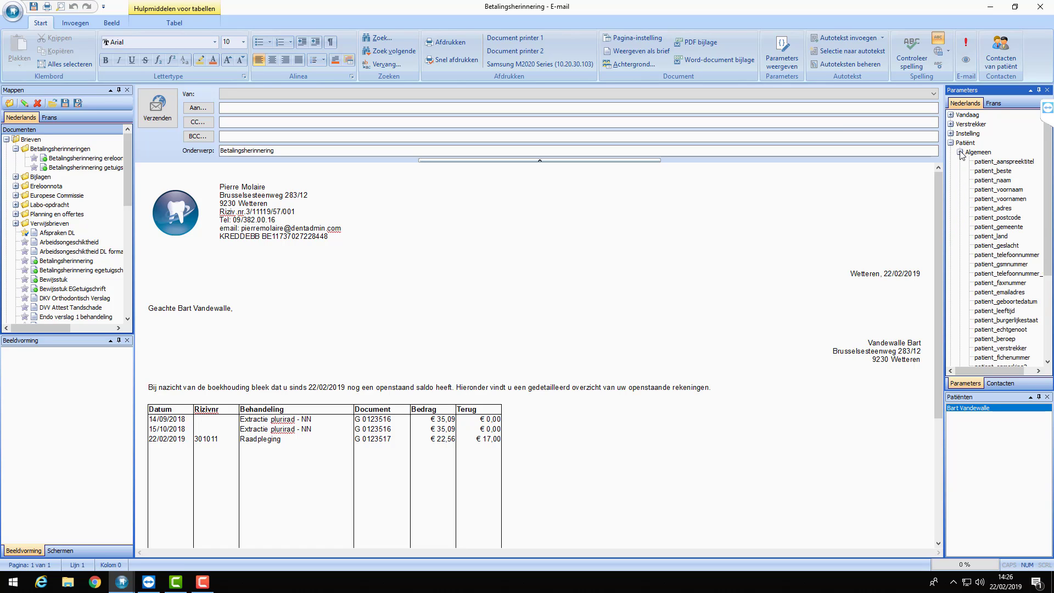
{"action": "double_click", "coordinate": [1005, 297]}
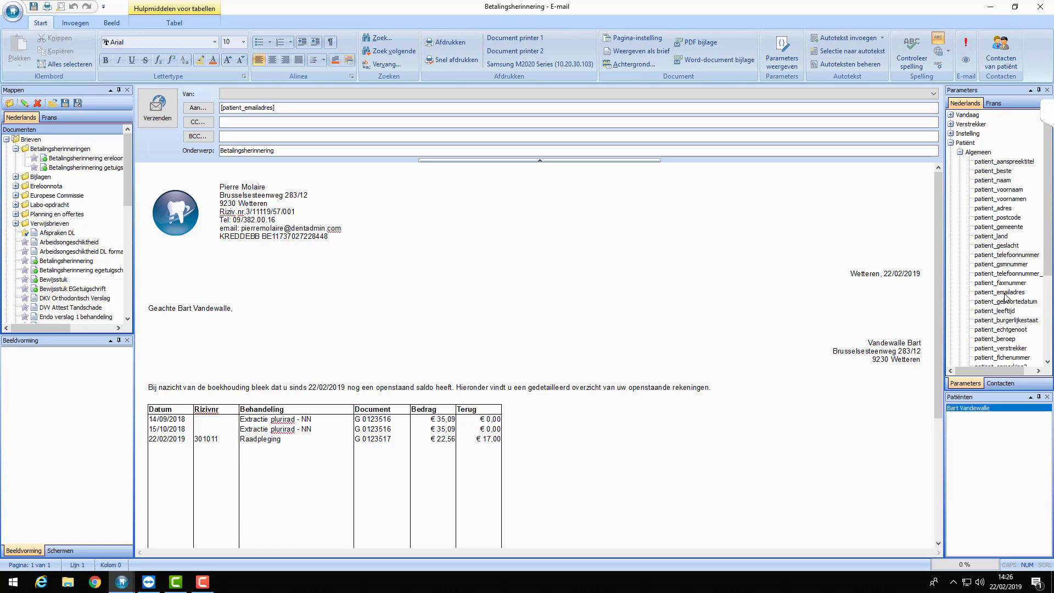
Check the e-mail's recipient, subject and body, and save it as a new template named Betalingsherinnering in the E-mails folder
{"action": "left_click", "coordinate": [301, 106]}
{"action": "mouse_move", "coordinate": [279, 151]}
{"action": "left_mouse_down"}
{"action": "mouse_move", "coordinate": [204, 149]}
{"action": "mouse_move", "coordinate": [290, 151]}
{"action": "left_mouse_up"}
{"action": "left_click", "coordinate": [388, 298]}
{"action": "scroll", "coordinate": [384, 280], "scroll_direction": "down", "scroll_amount": 3}
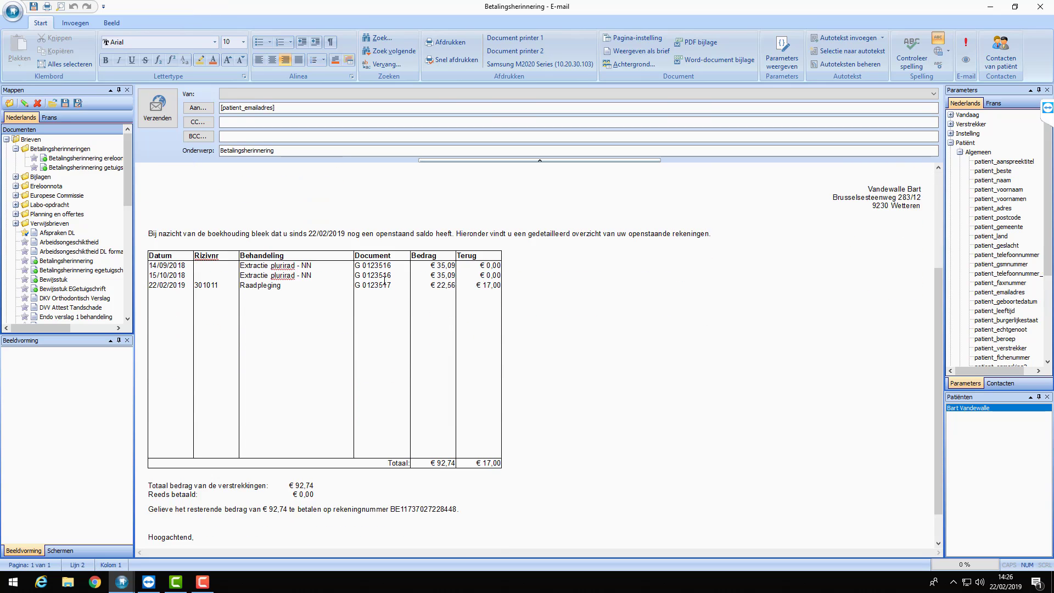
{"action": "scroll", "coordinate": [384, 280], "scroll_direction": "up", "scroll_amount": 3}
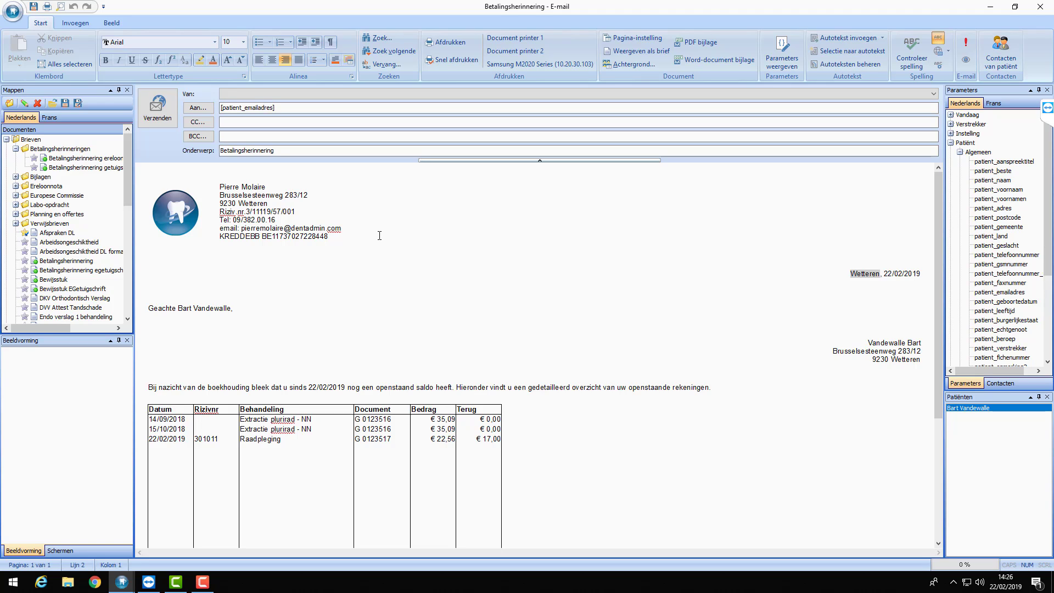
{"action": "left_click", "coordinate": [78, 104]}
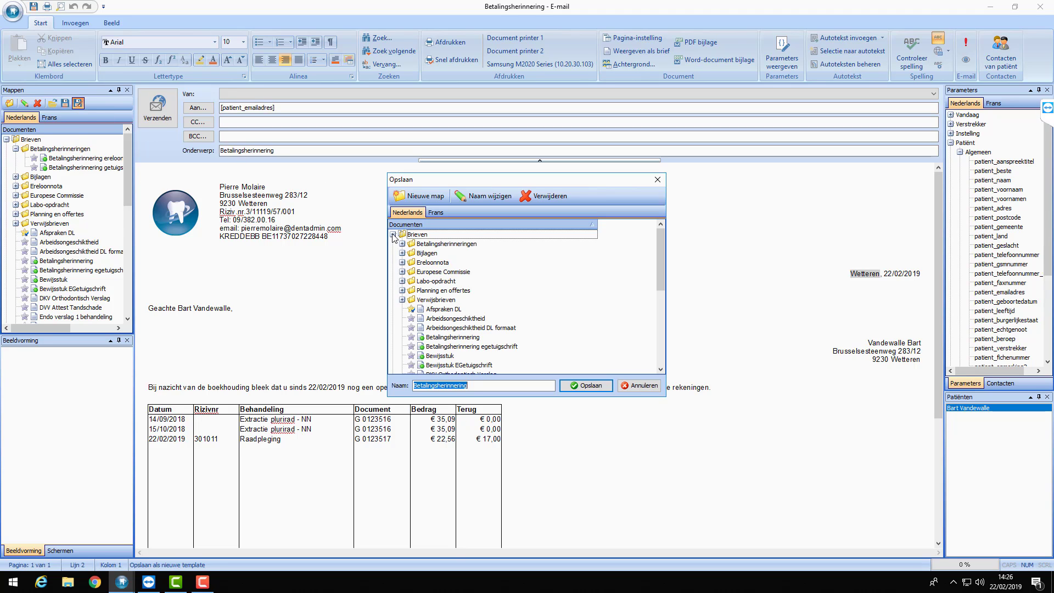
{"action": "left_click", "coordinate": [393, 235]}
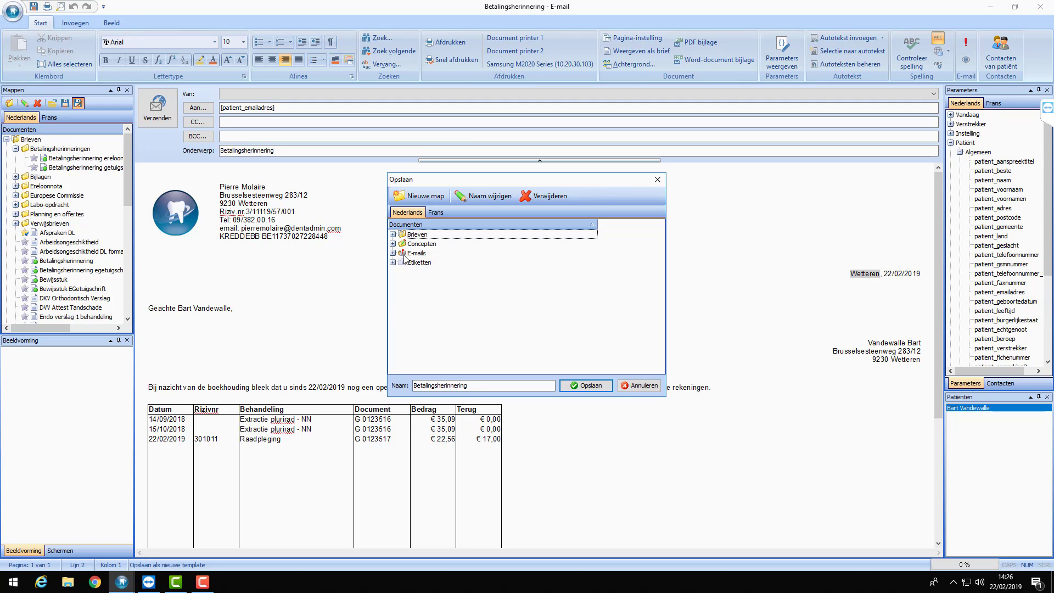
{"action": "left_click", "coordinate": [395, 254]}
{"action": "left_click", "coordinate": [393, 253]}
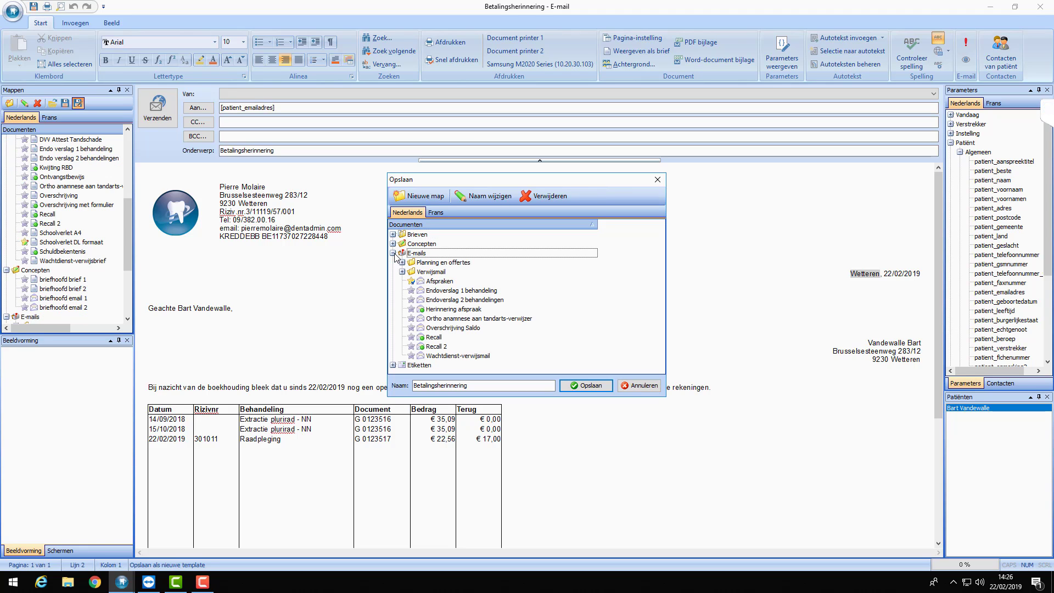
{"action": "left_click", "coordinate": [477, 386]}
{"action": "left_click", "coordinate": [583, 387]}
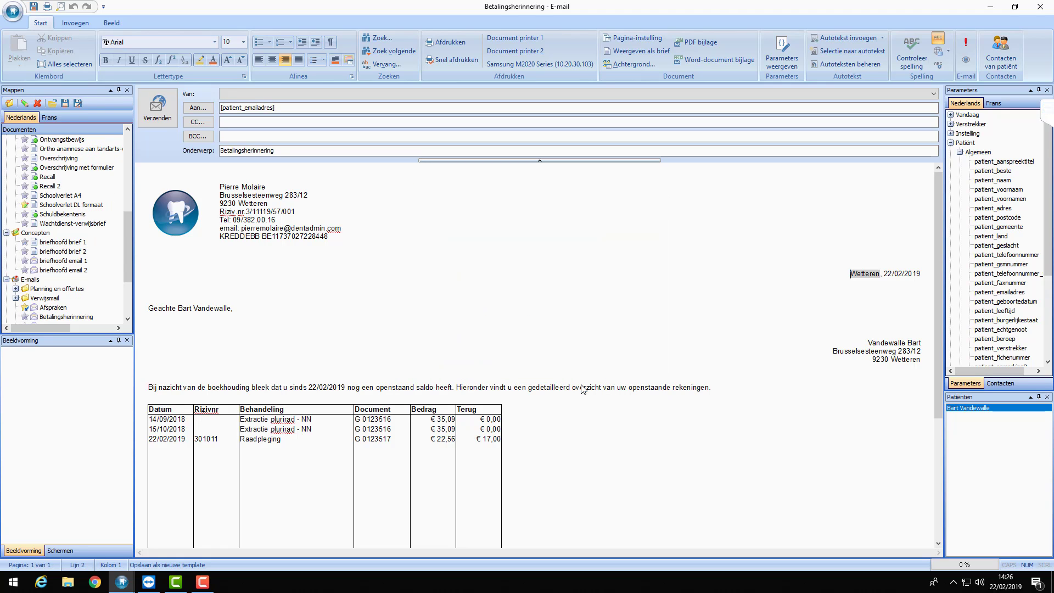
{"action": "left_click_drag", "start_coordinate": [129, 239], "coordinate": [133, 285]}
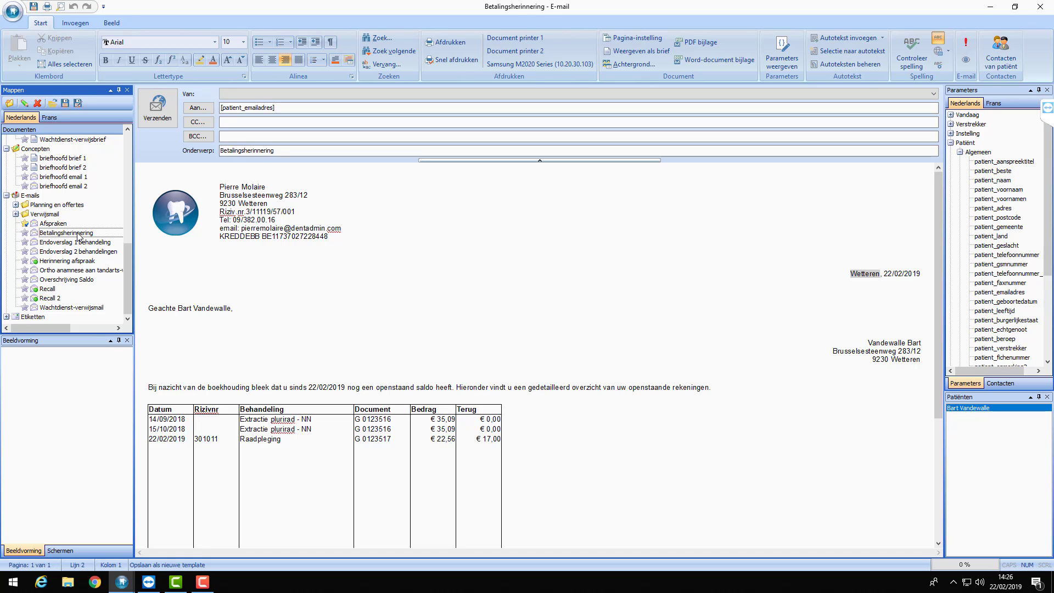
Close the payment reminder e-mail without storing it in the patient's file
{"action": "left_click", "coordinate": [1044, 14]}
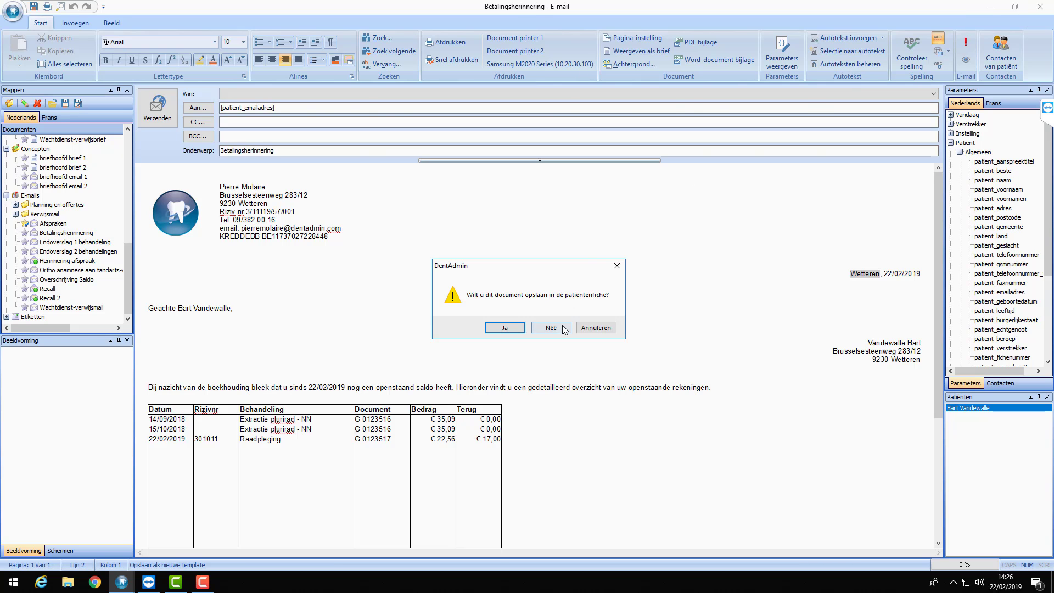
{"action": "left_click", "coordinate": [555, 333]}
{"action": "left_click", "coordinate": [297, 282]}
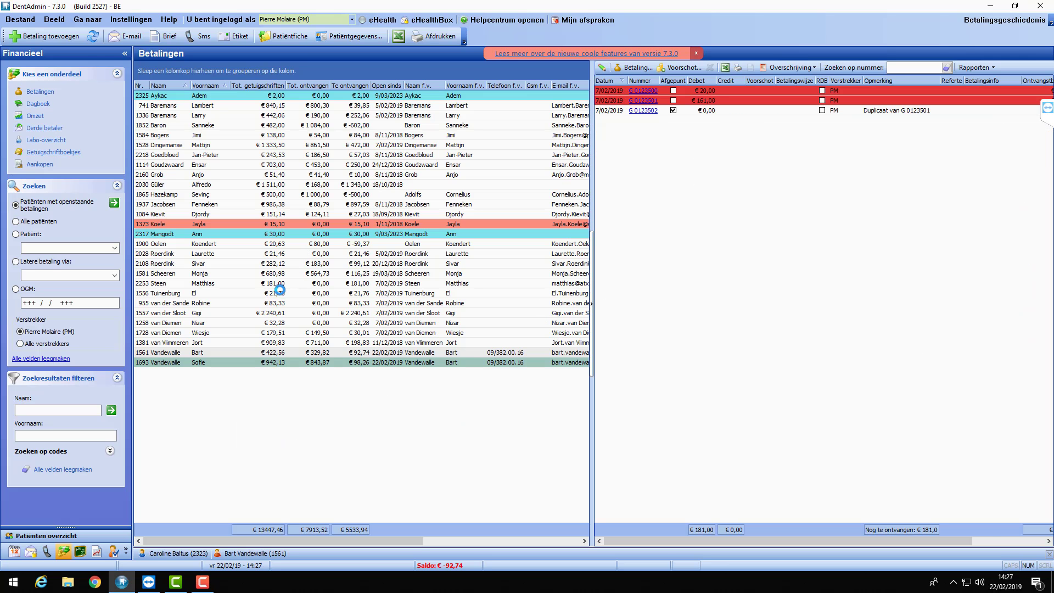
Start a new letter from the reminder patient's file with the Bewijsstuk template, review its parameter table, and close it without saving
{"action": "left_click", "coordinate": [244, 556]}
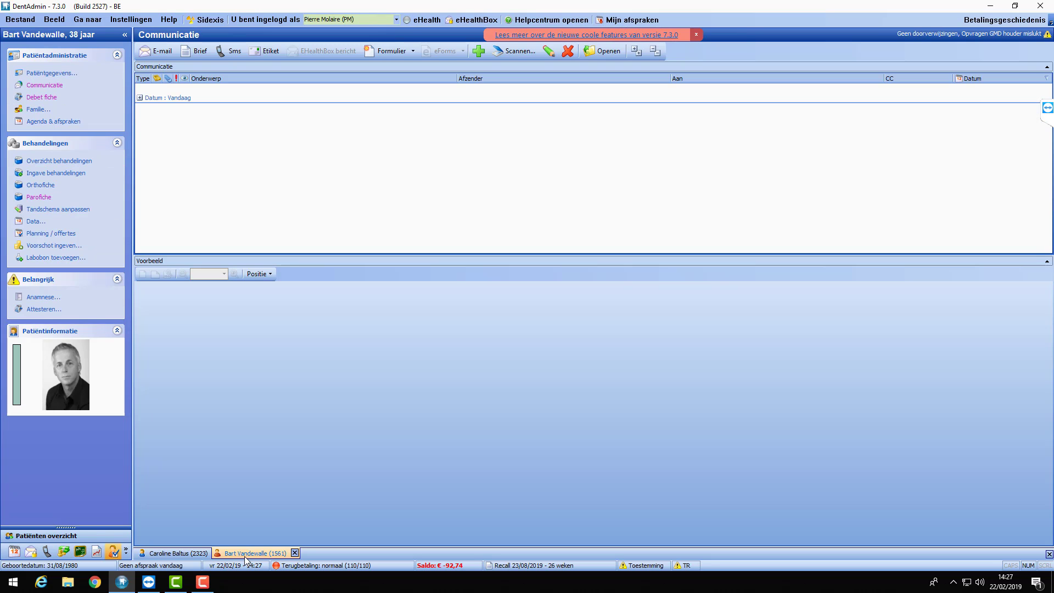
{"action": "left_click", "coordinate": [197, 52]}
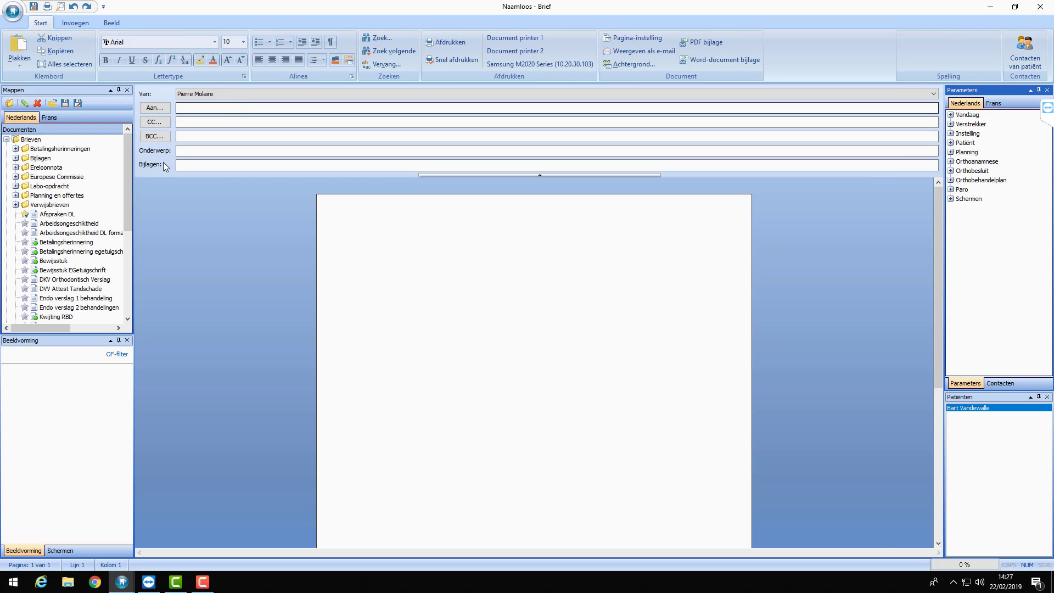
{"action": "double_click", "coordinate": [62, 263]}
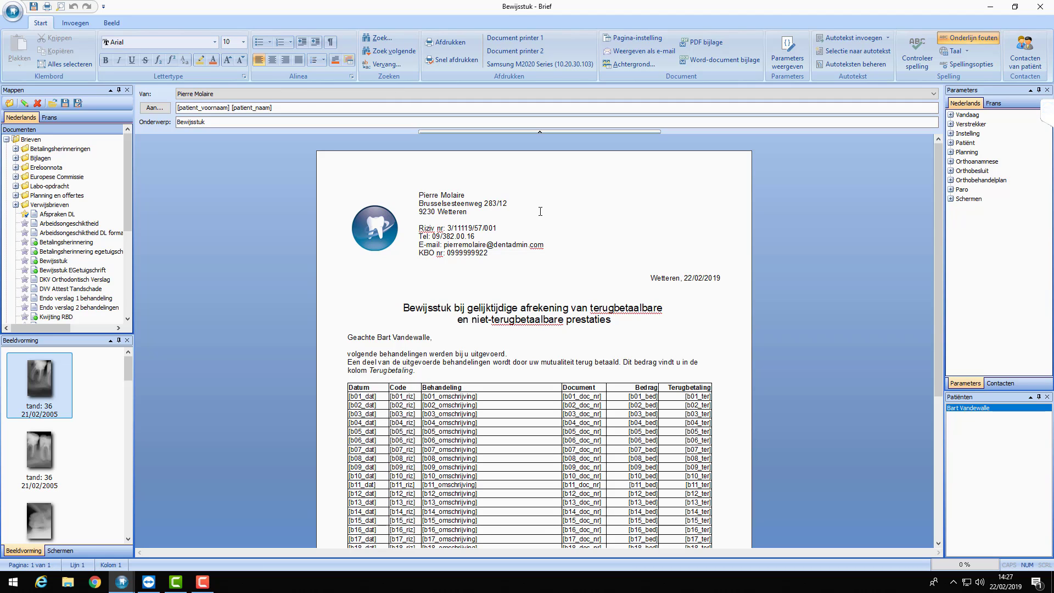
{"action": "left_click", "coordinate": [346, 186]}
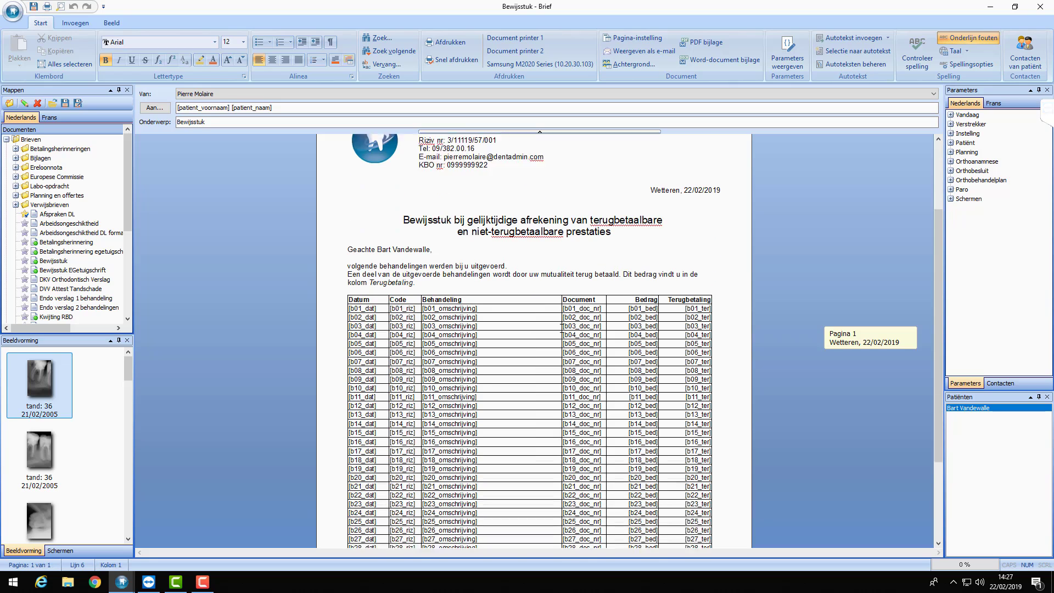
{"action": "scroll", "coordinate": [490, 288], "scroll_direction": "down", "scroll_amount": 3}
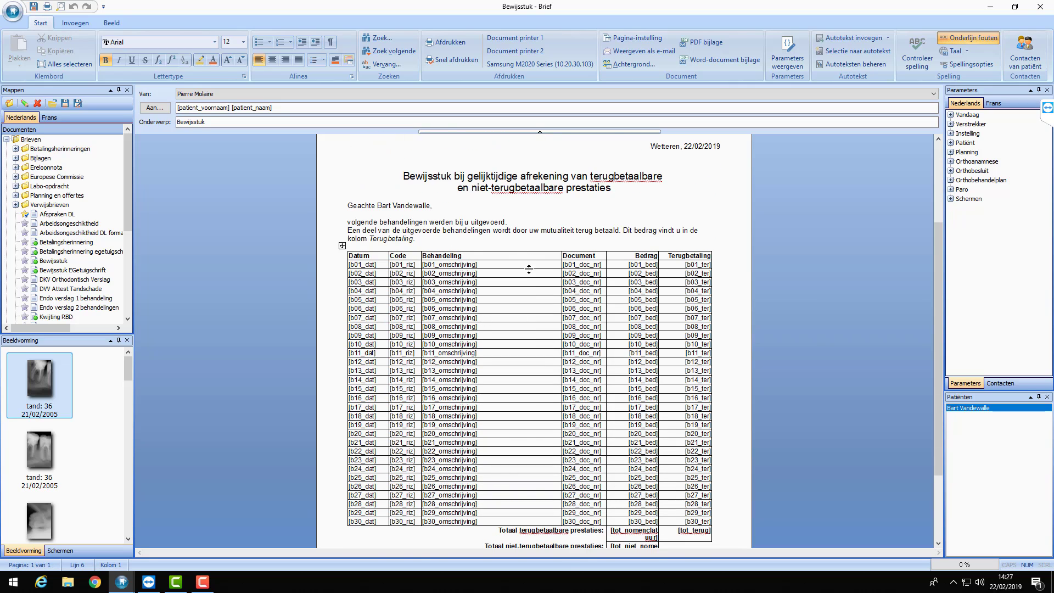
{"action": "scroll", "coordinate": [527, 255], "scroll_direction": "down", "scroll_amount": 3}
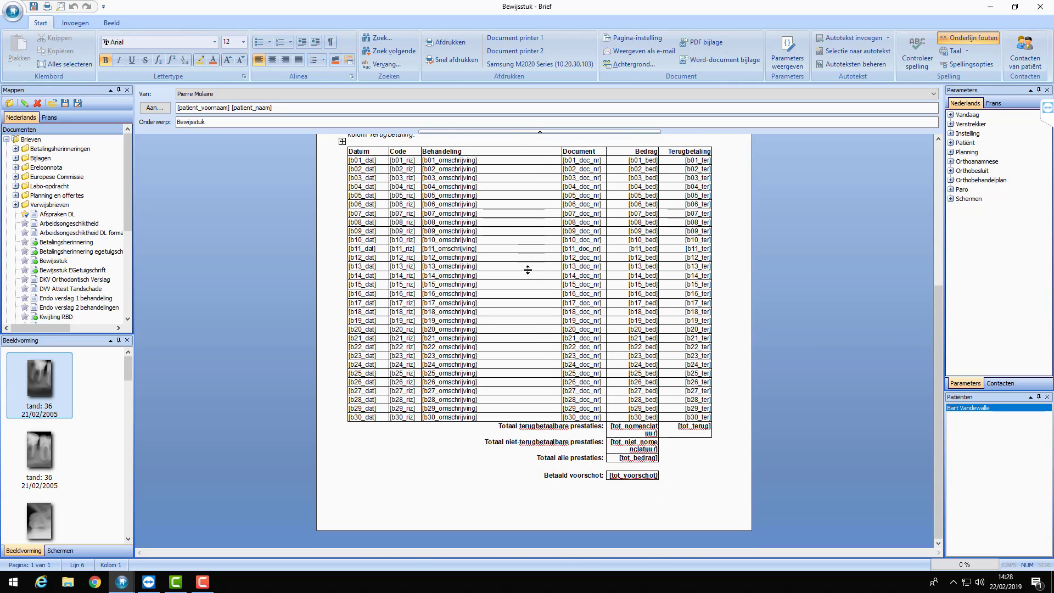
{"action": "left_click", "coordinate": [1042, 9]}
{"action": "left_click", "coordinate": [547, 327]}
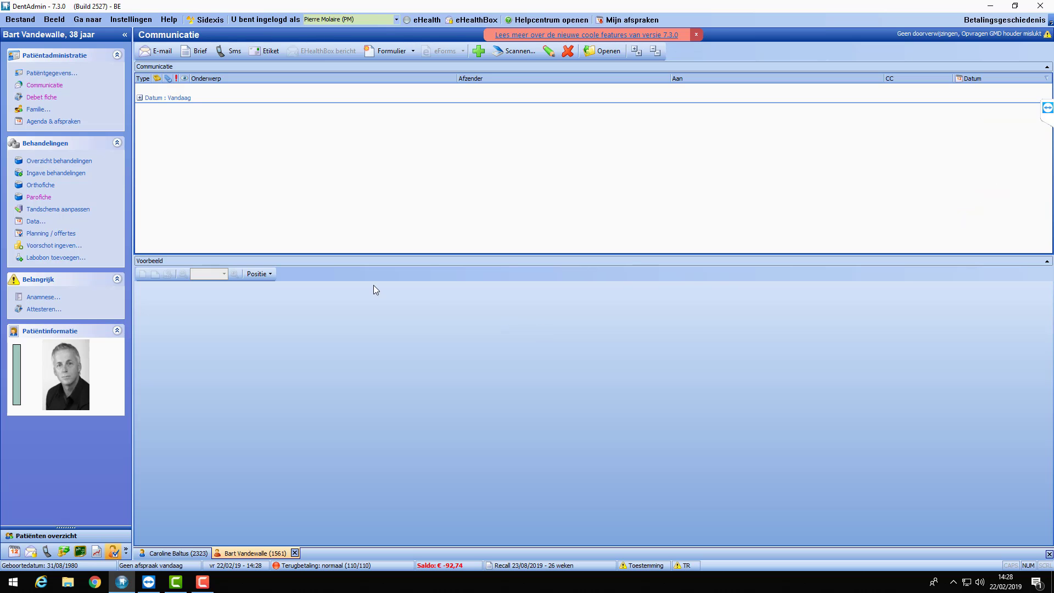
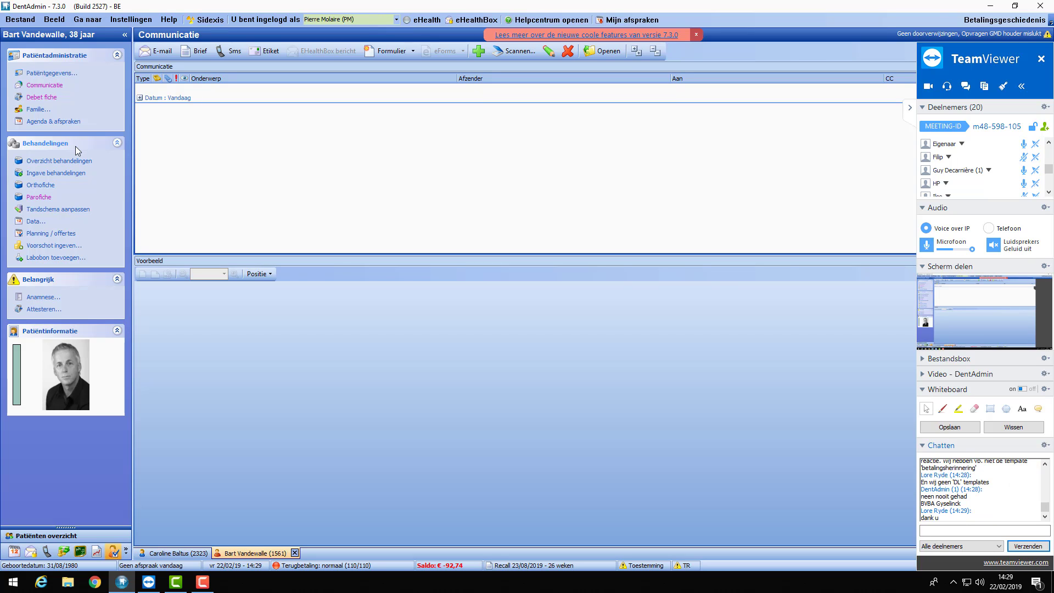
Look at the patient's treatment overview, and return to the Communicatie overview to expand today's documents
{"action": "left_click", "coordinate": [909, 112]}
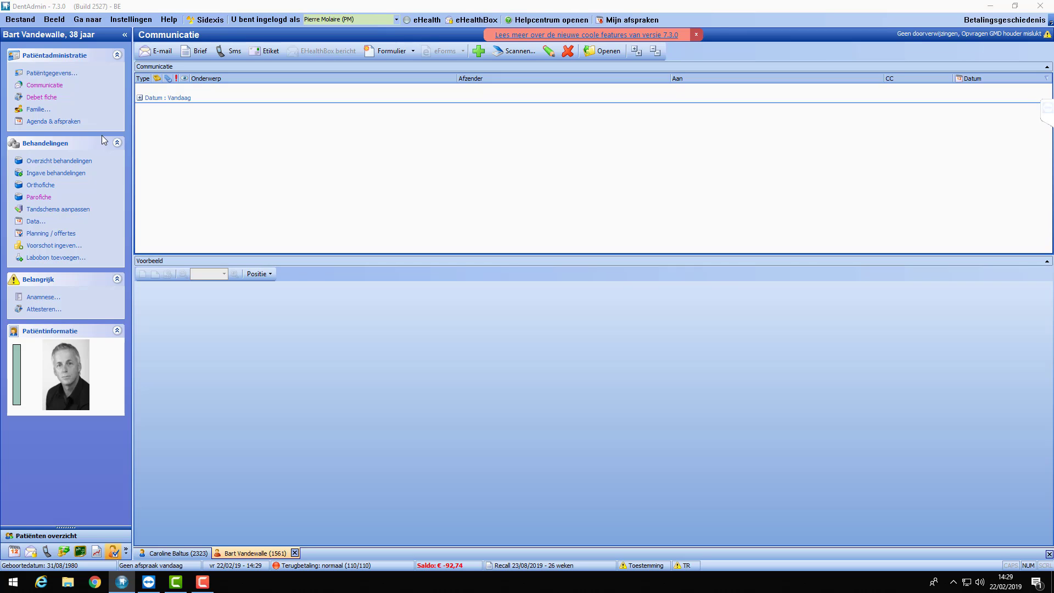
{"action": "left_click", "coordinate": [76, 164]}
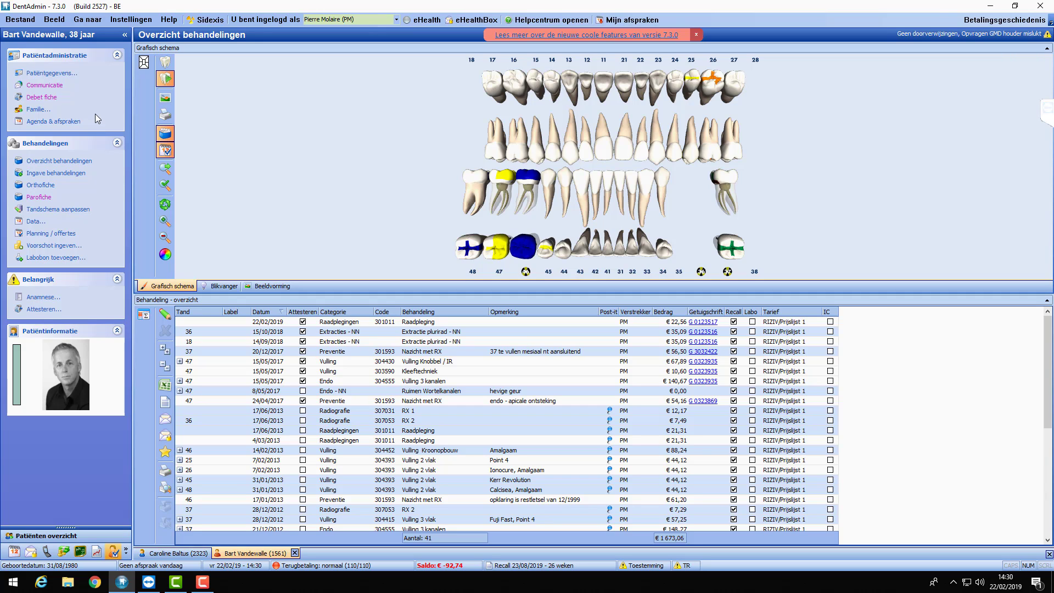
{"action": "left_click", "coordinate": [55, 87]}
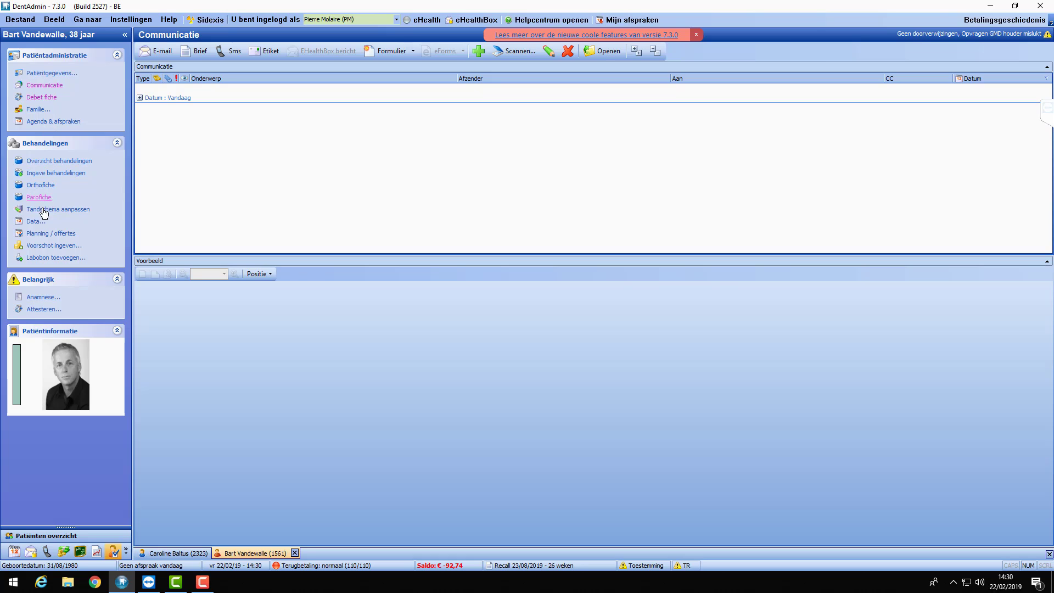
{"action": "left_click", "coordinate": [59, 89]}
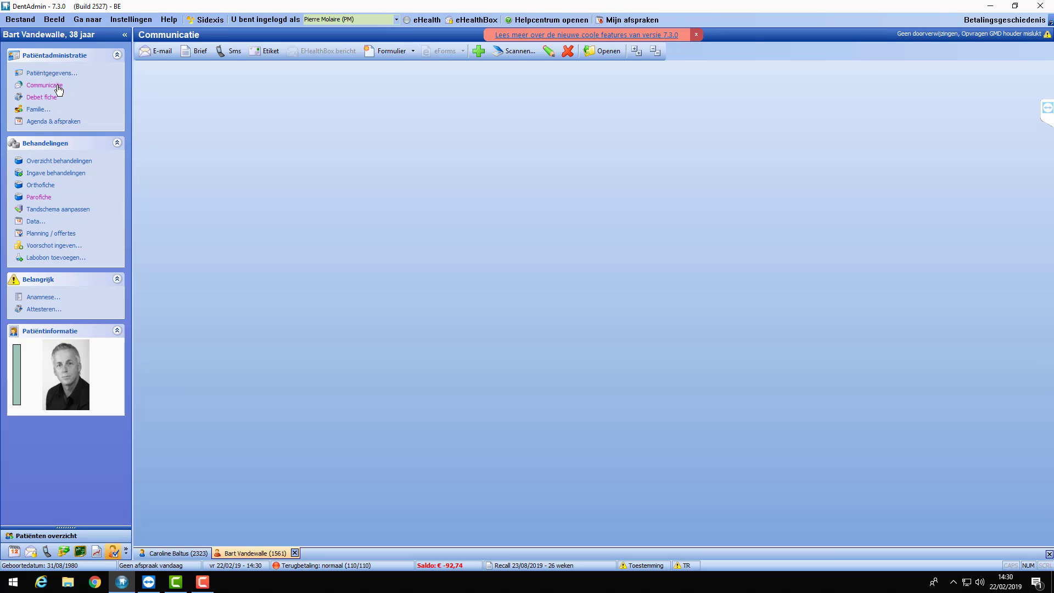
{"action": "left_click", "coordinate": [140, 97]}
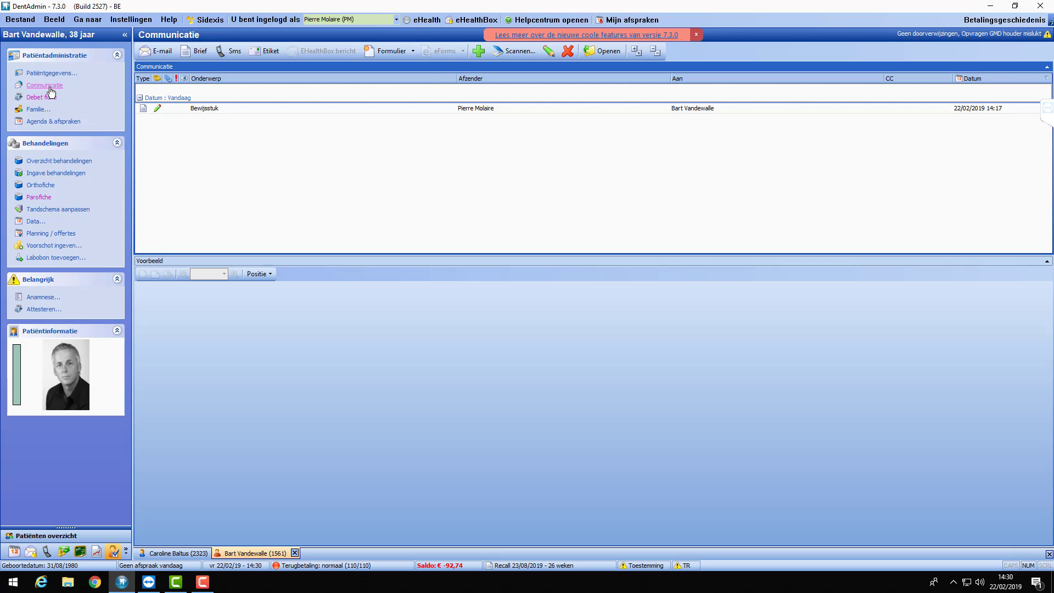
Open the saved Bewijsstuk letter from the patient's communication, review its completed treatment table, and close the letter
{"action": "left_click", "coordinate": [205, 109]}
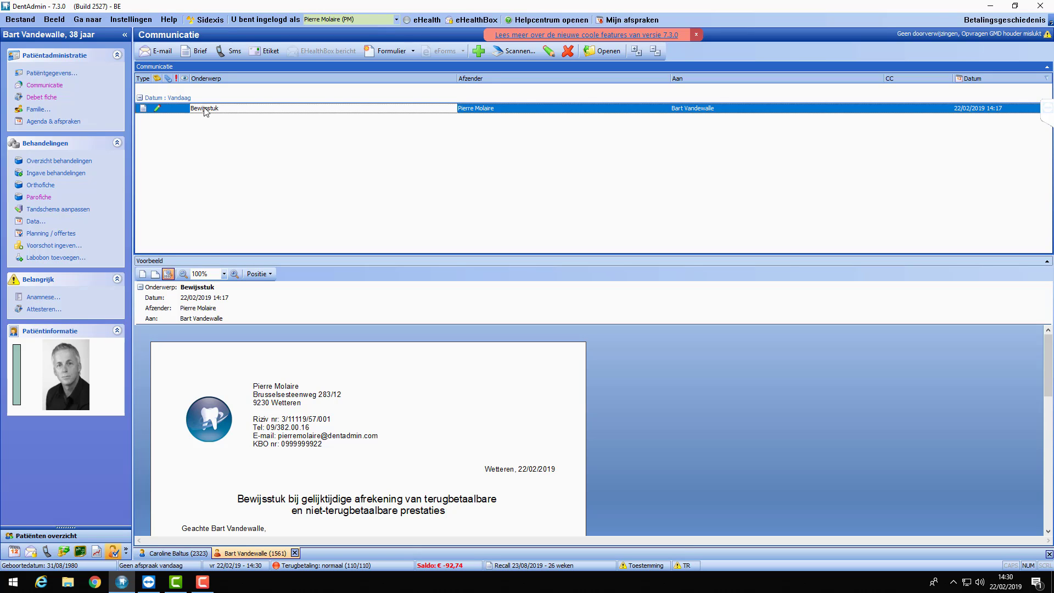
{"action": "double_click", "coordinate": [204, 109]}
{"action": "mouse_move", "coordinate": [122, 581]}
{"action": "left_click", "coordinate": [181, 531]}
{"action": "scroll", "coordinate": [618, 369], "scroll_direction": "down", "scroll_amount": 4}
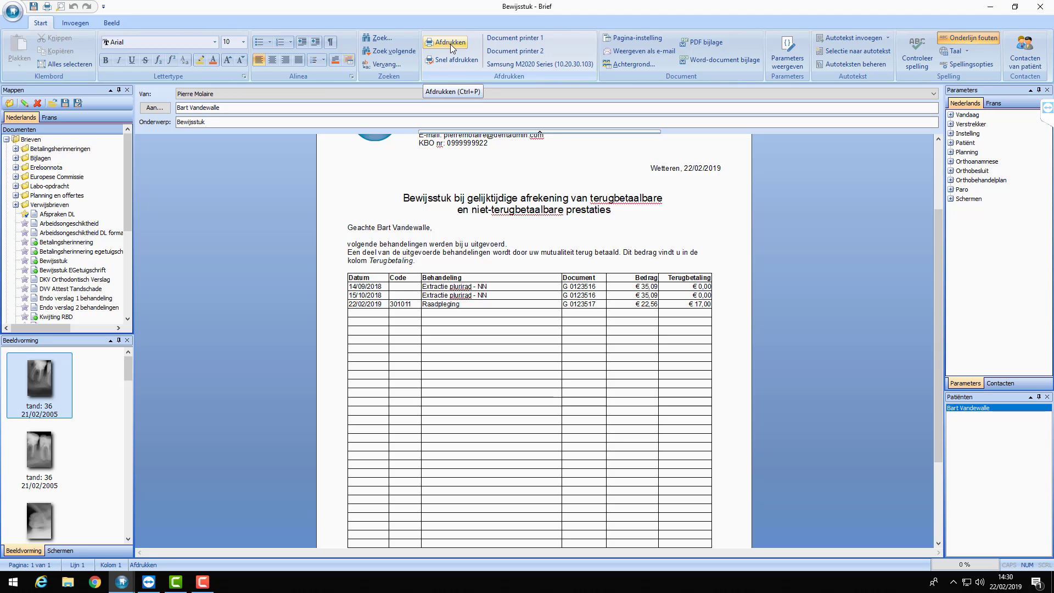
{"action": "scroll", "coordinate": [446, 215], "scroll_direction": "up", "scroll_amount": 3}
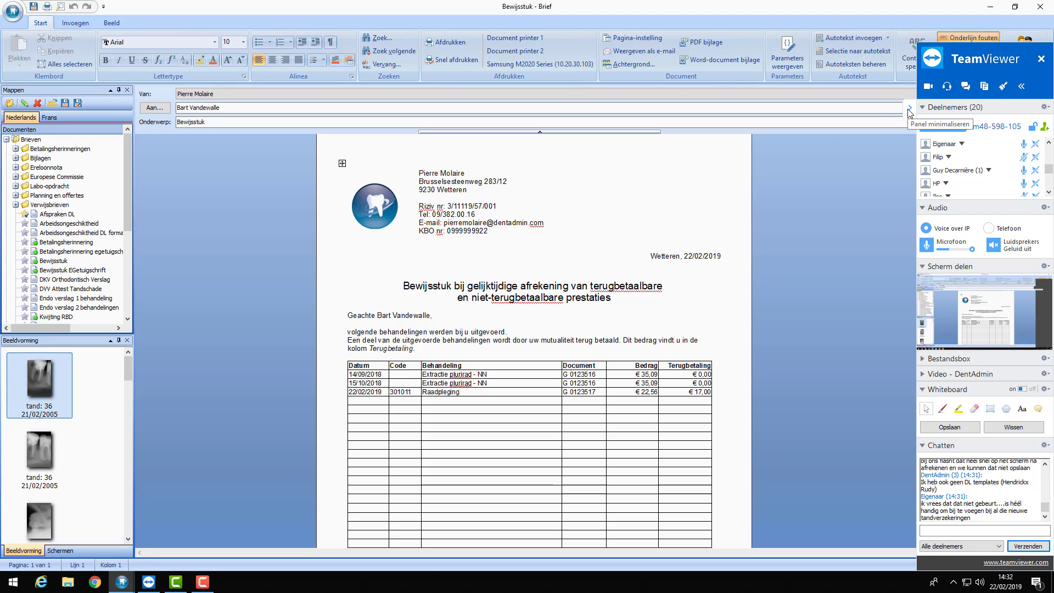
{"action": "left_click", "coordinate": [909, 112]}
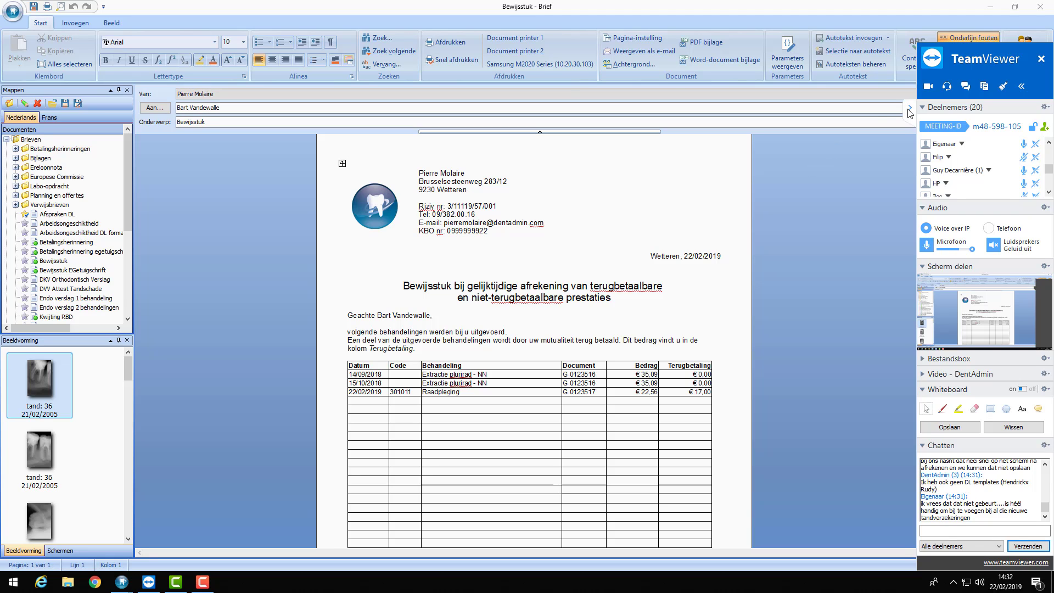
{"action": "left_click", "coordinate": [1039, 7]}
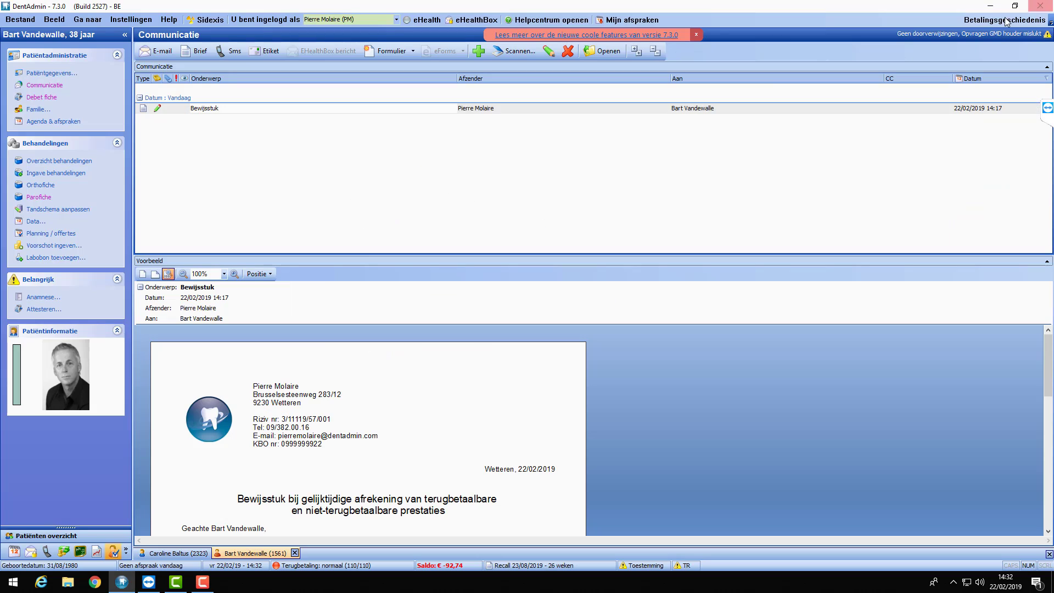
View the getuigschrift of the 22/02/2019 Raadpleging from the patient's treatment overview and close it
{"action": "left_click", "coordinate": [57, 162]}
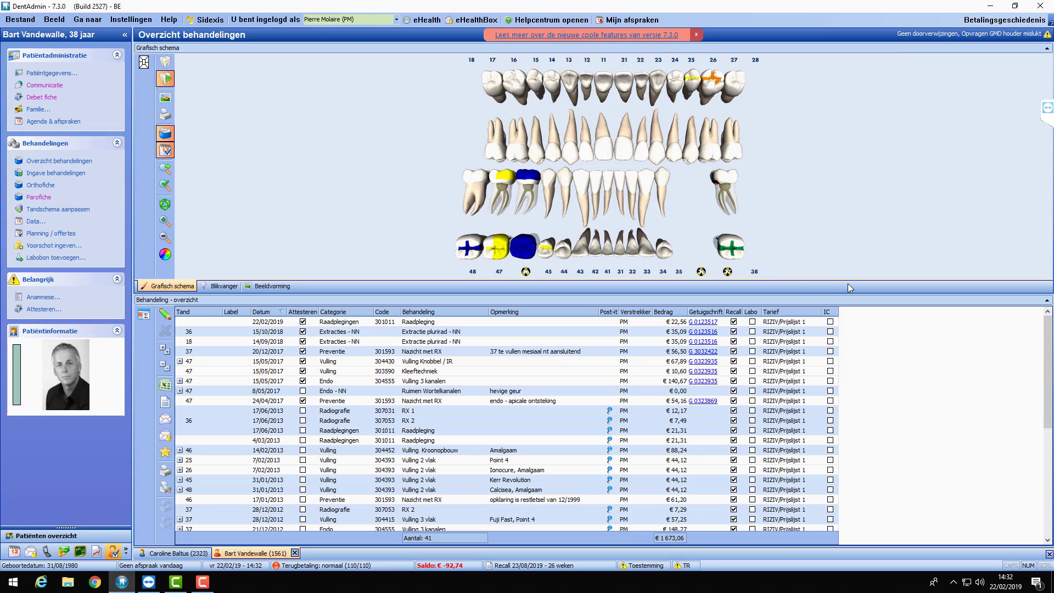
{"action": "left_click", "coordinate": [712, 324]}
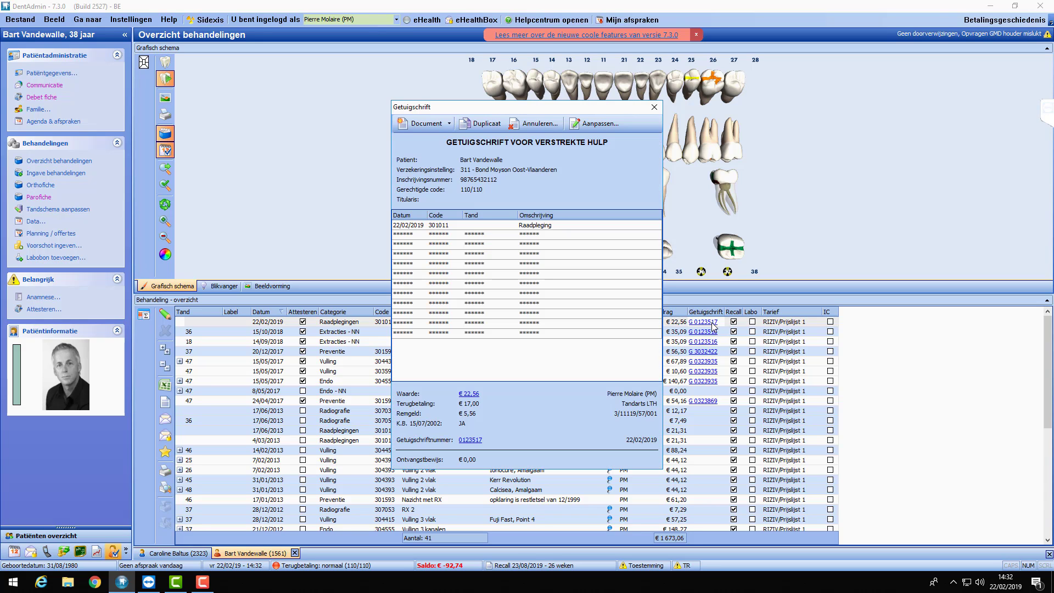
{"action": "left_click", "coordinate": [654, 108]}
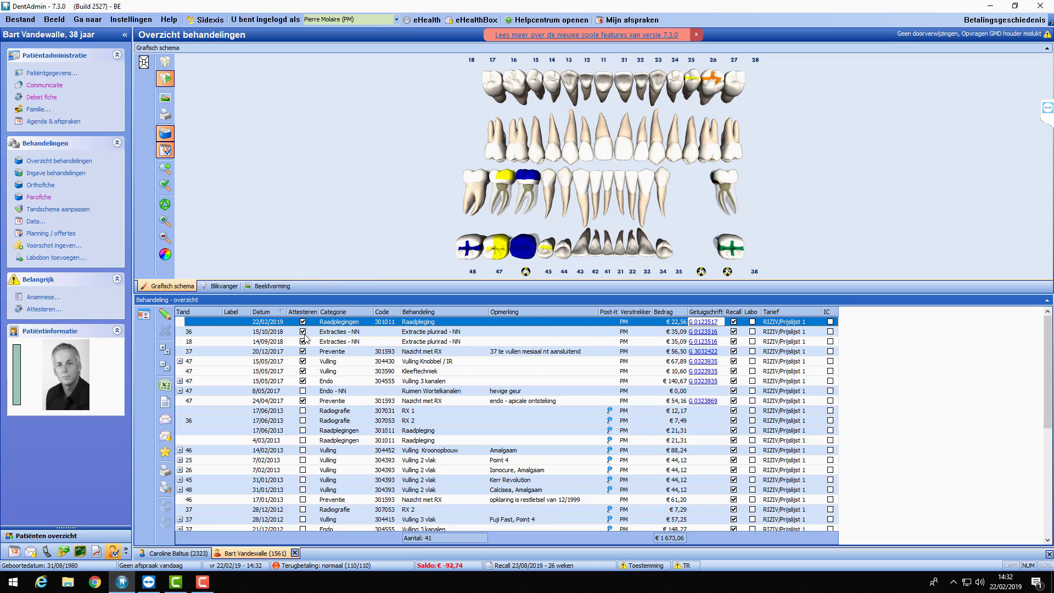
Generate the DKV S152 report from the getuigschrift of the 22/02/2019 Raadpleging and review the form down to the signature section
{"action": "left_click", "coordinate": [707, 324]}
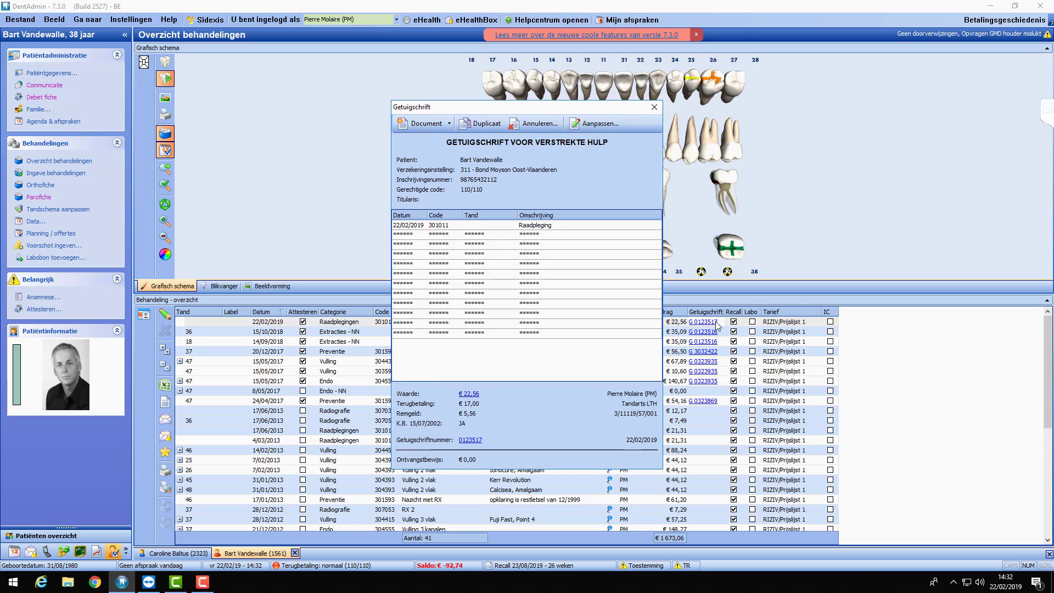
{"action": "left_click", "coordinate": [450, 124]}
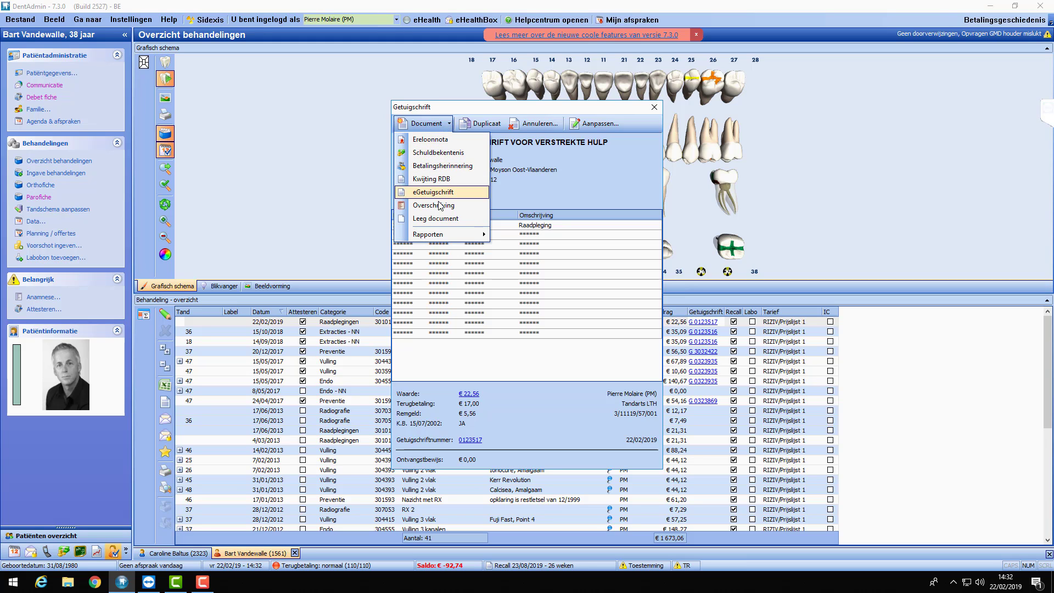
{"action": "mouse_move", "coordinate": [439, 234]}
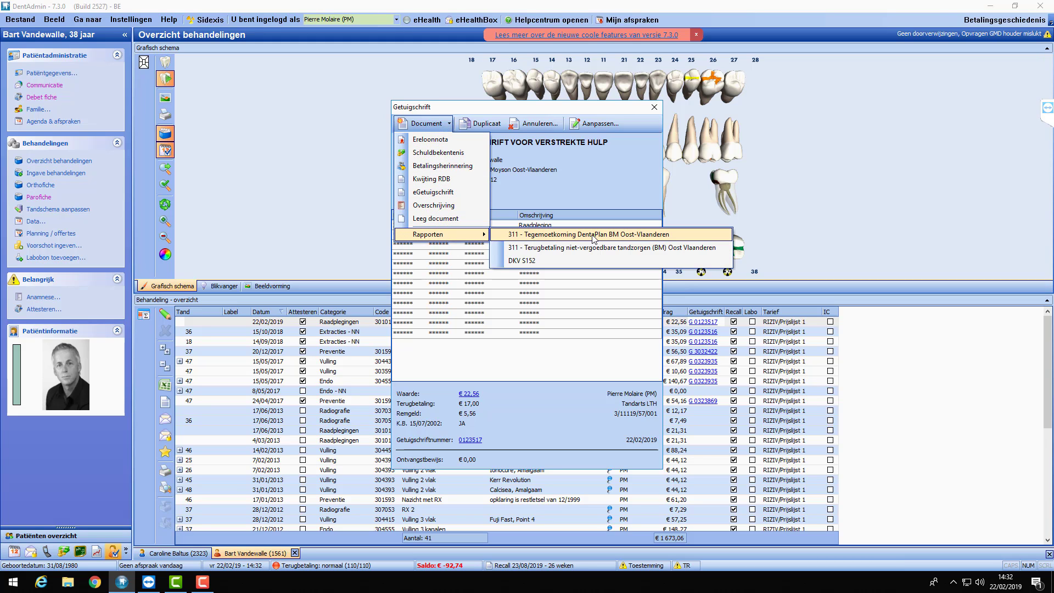
{"action": "left_click", "coordinate": [527, 261]}
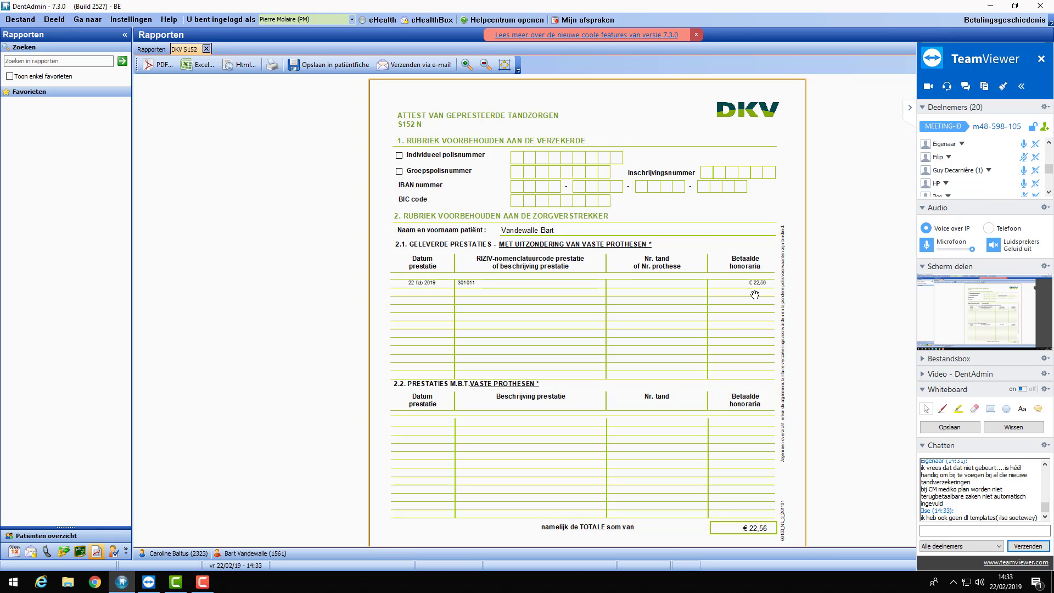
{"action": "scroll", "coordinate": [554, 234], "scroll_direction": "down", "scroll_amount": 3}
{"action": "scroll", "coordinate": [557, 237], "scroll_direction": "down", "scroll_amount": 3}
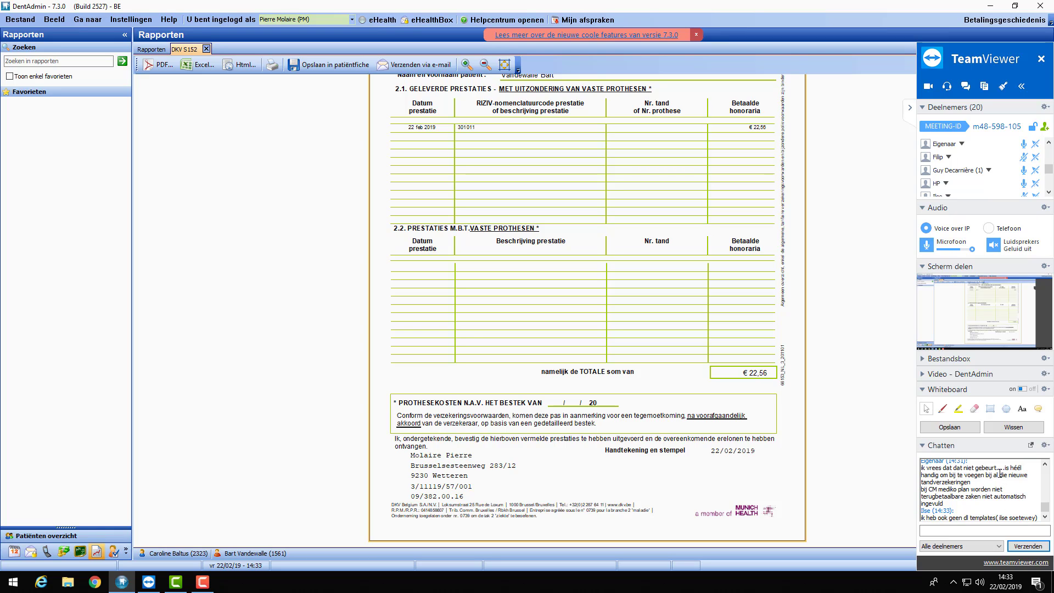
Close the DKV S152 report and filter the patient overview by mutuality 101 - Christelijke Mutualiteit van het arrondissement Antwerpen, without a name filter
{"action": "left_click", "coordinate": [207, 49]}
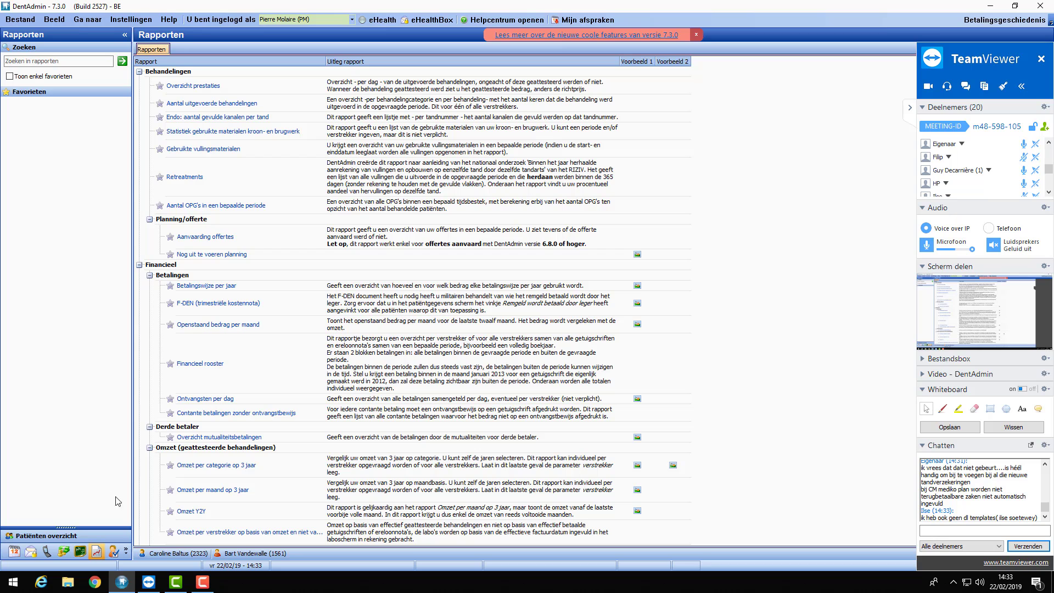
{"action": "left_click", "coordinate": [92, 535]}
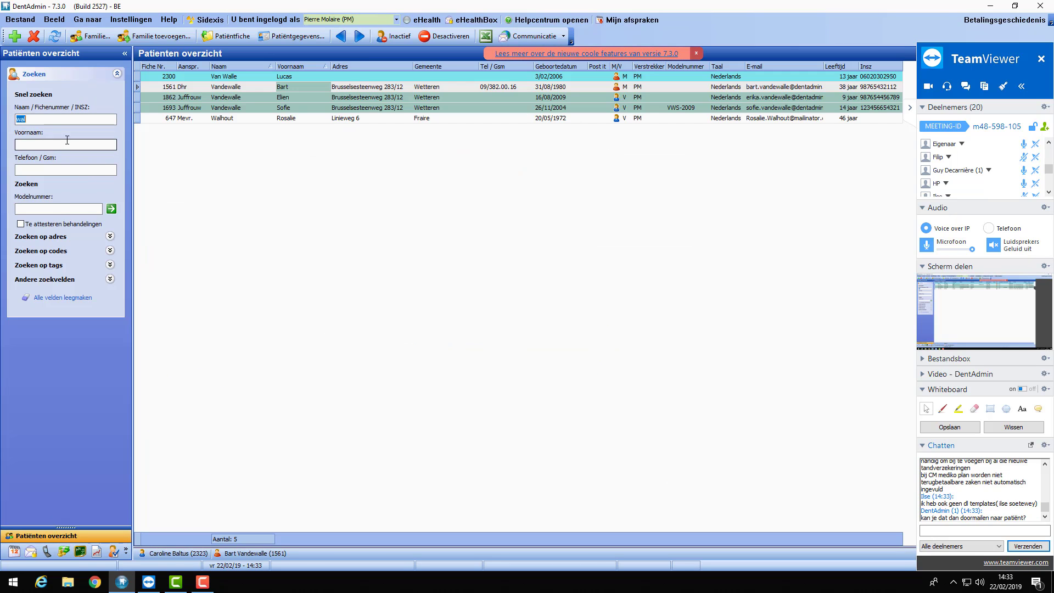
{"action": "key", "text": "BackSpace"}
{"action": "left_click", "coordinate": [109, 279]}
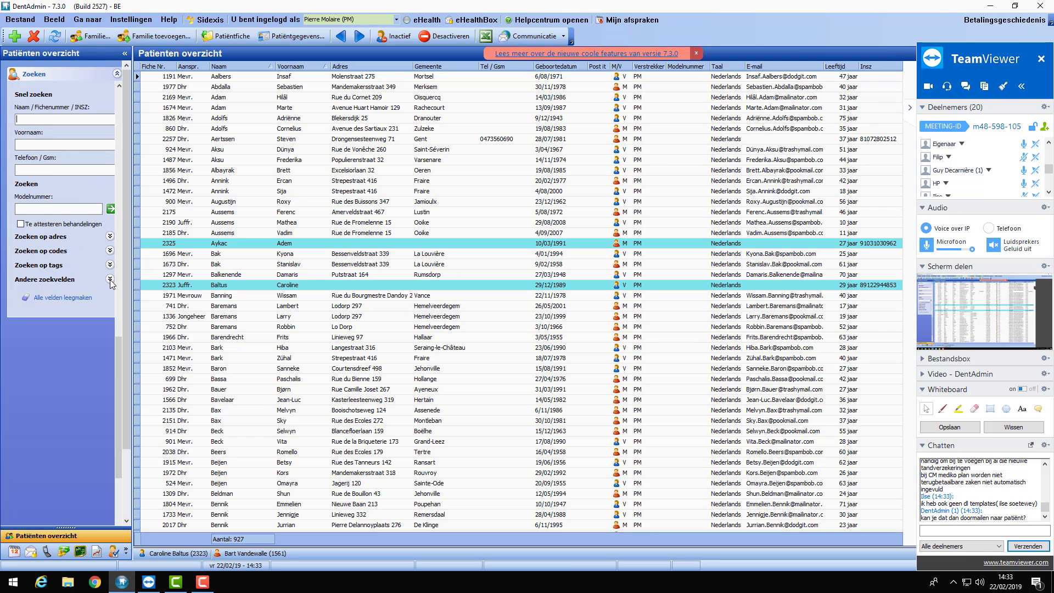
{"action": "left_click", "coordinate": [103, 354]}
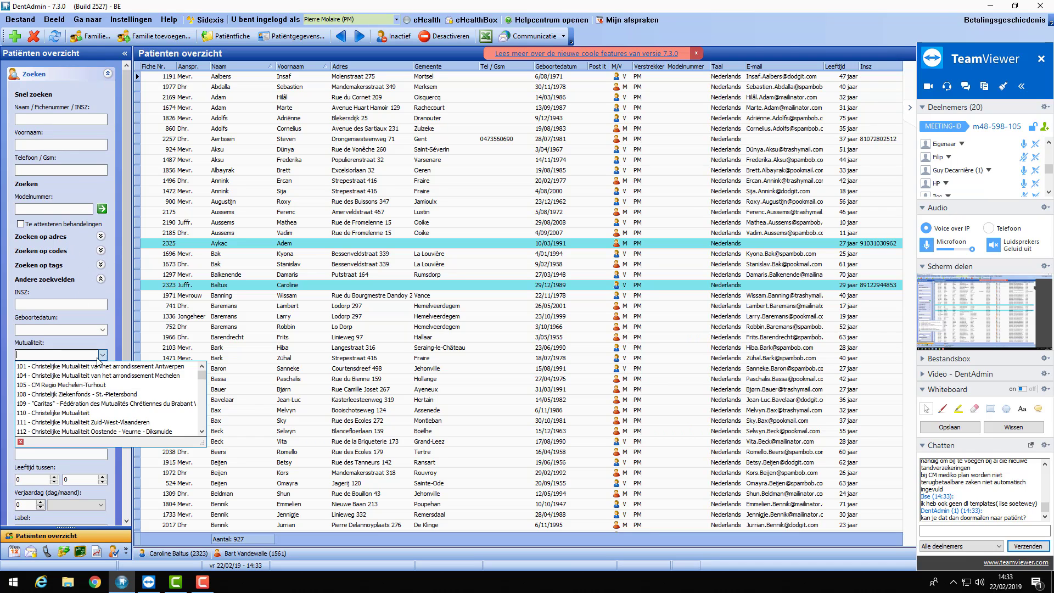
{"action": "left_click", "coordinate": [85, 368]}
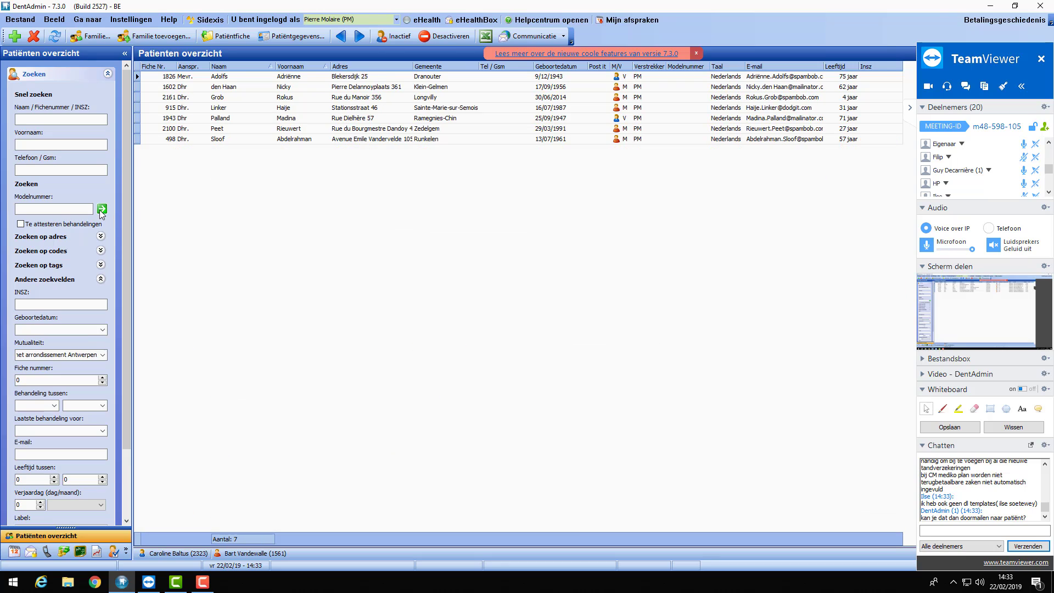
Open the first listed patient's record and enter the custom Implantaten treatment matrix voor kogelattachement on teeth 16 and 17
{"action": "left_click", "coordinate": [282, 77]}
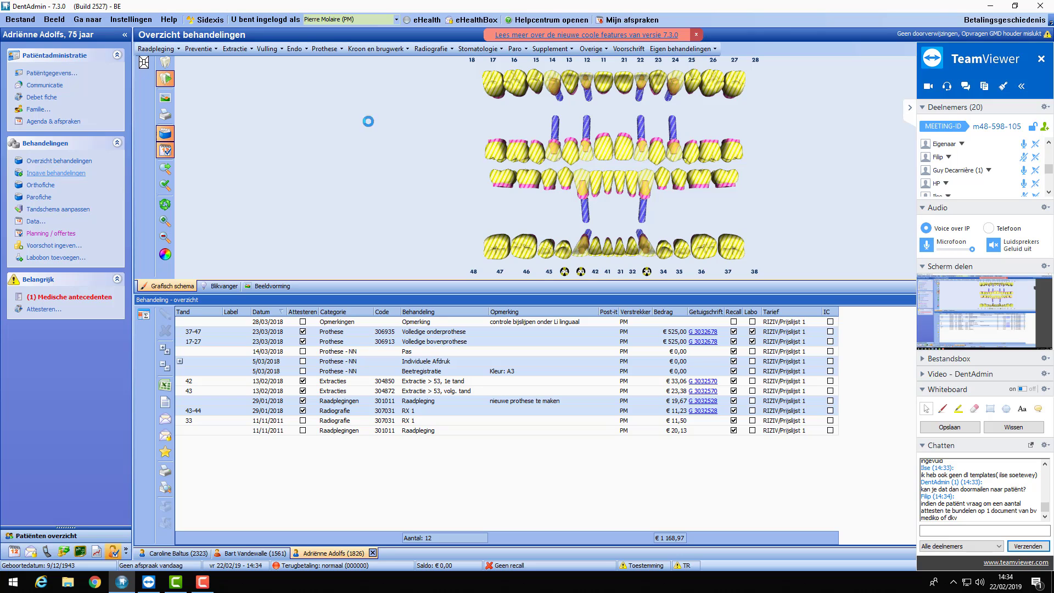
{"action": "left_click", "coordinate": [706, 50]}
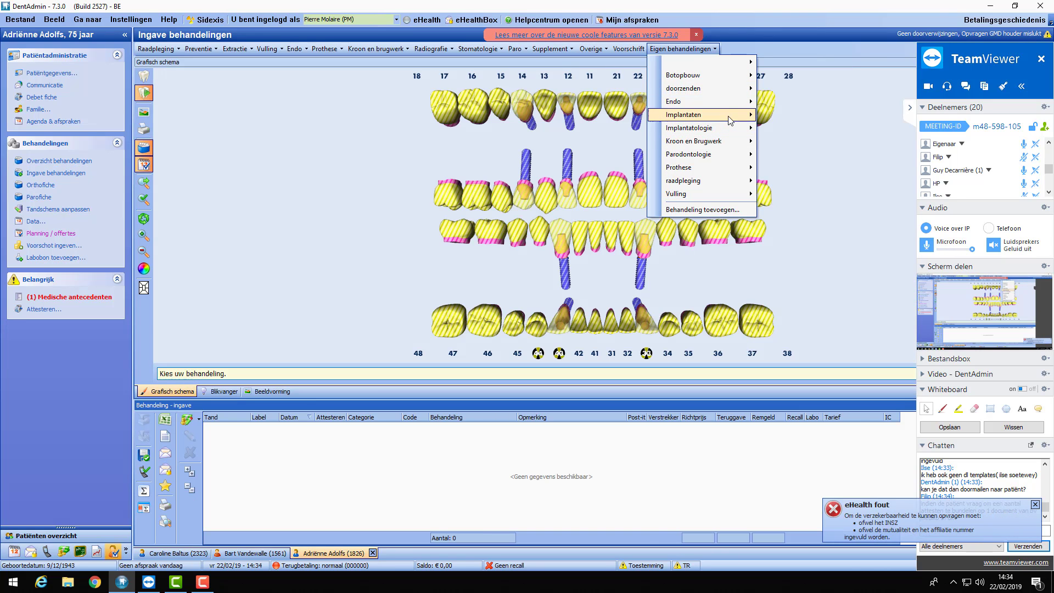
{"action": "mouse_move", "coordinate": [730, 116]}
{"action": "left_click", "coordinate": [828, 117]}
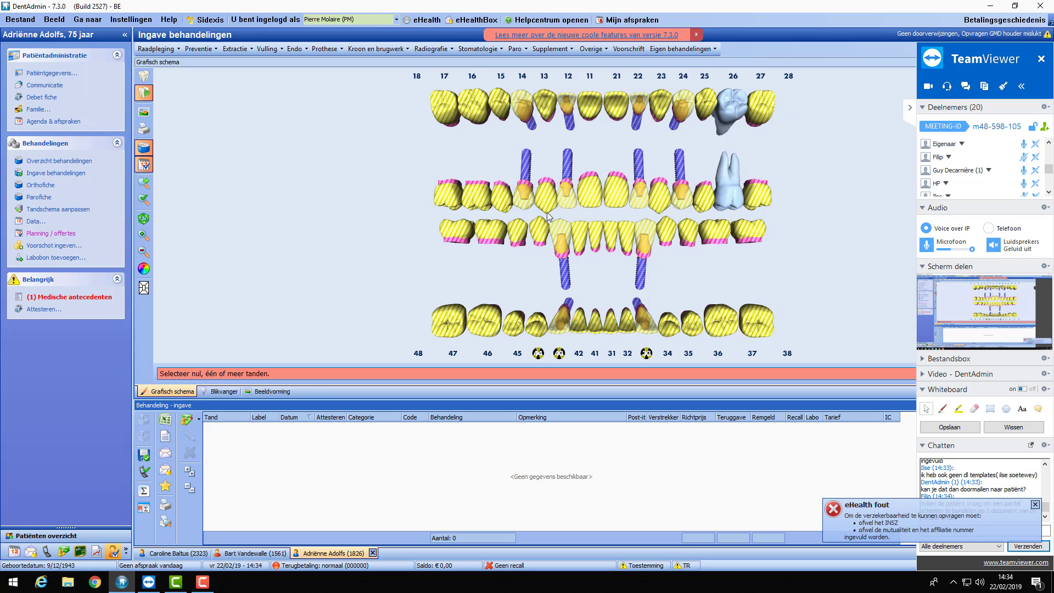
{"action": "left_click", "coordinate": [477, 184]}
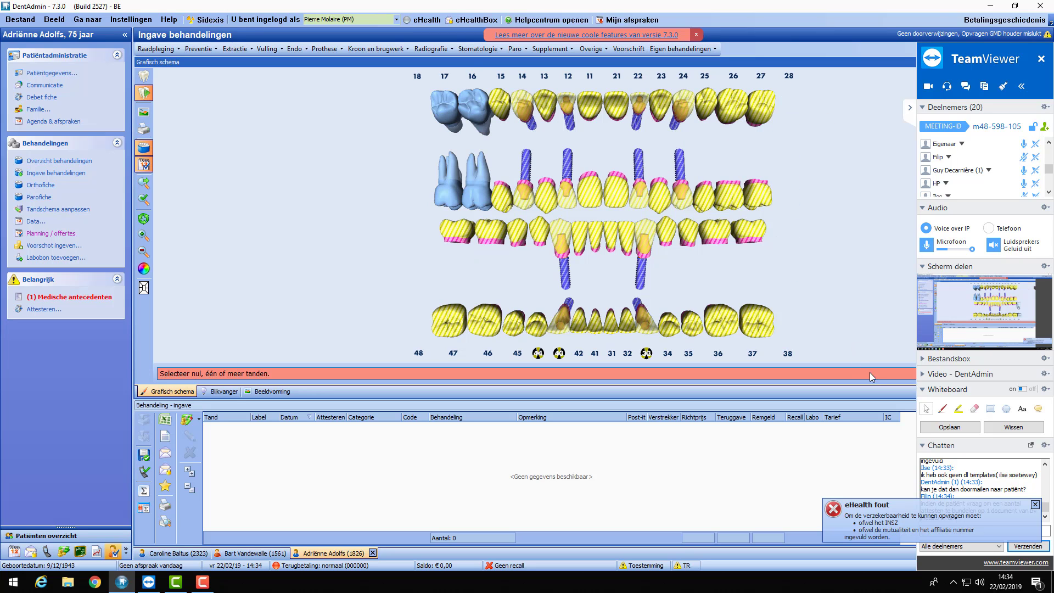
{"action": "left_click", "coordinate": [910, 108]}
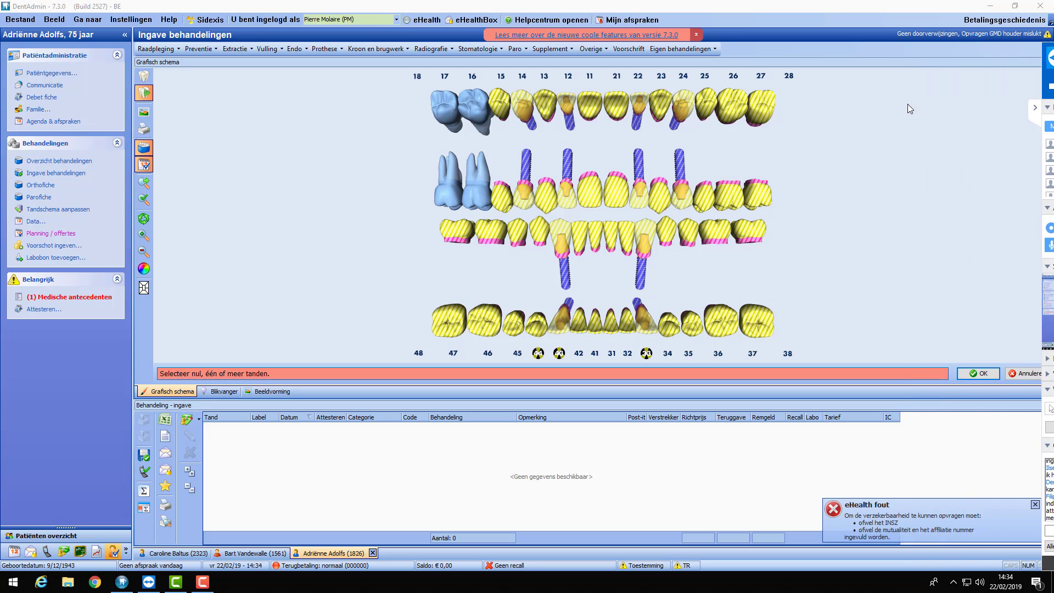
{"action": "left_click", "coordinate": [579, 350]}
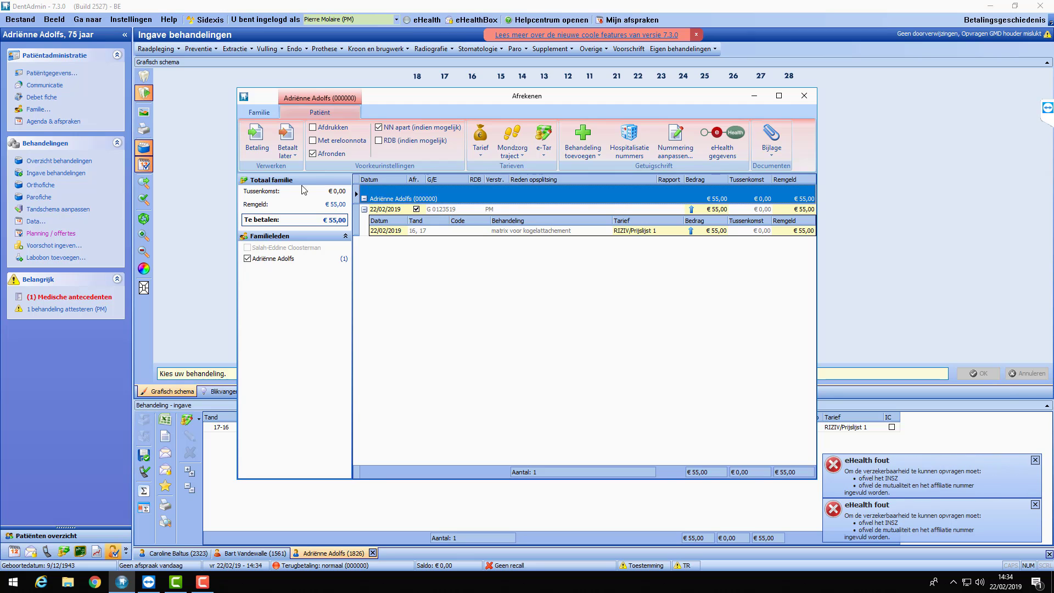
Close the settlement window, disable Niet-nomenclatuur afrekenen via getuigschriften in the provider's getuigschrift settings, and save
{"action": "left_click", "coordinate": [804, 96]}
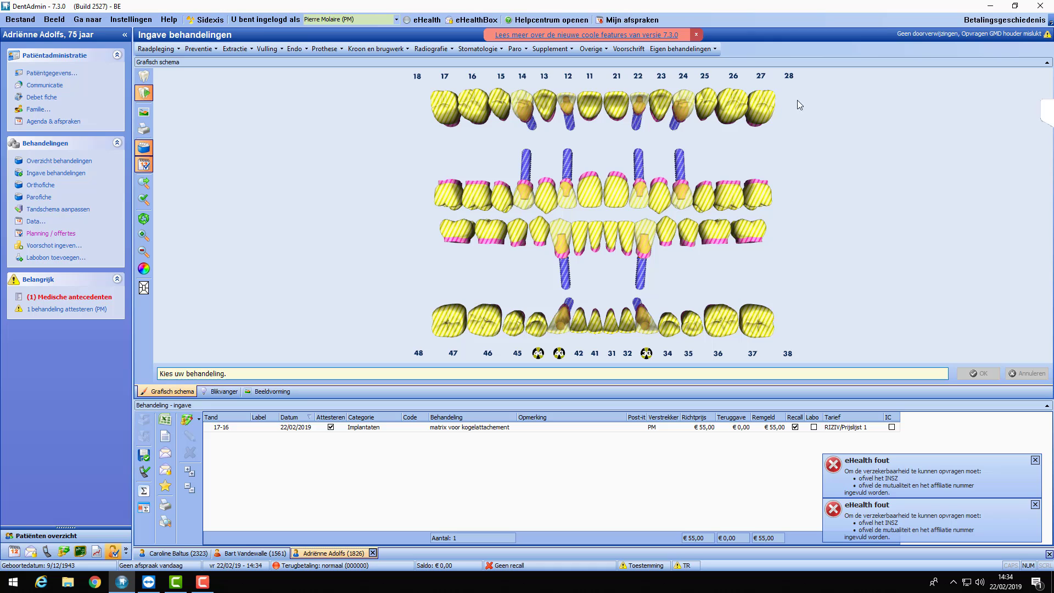
{"action": "left_click", "coordinate": [131, 19]}
{"action": "left_click", "coordinate": [139, 34]}
{"action": "left_click", "coordinate": [445, 157]}
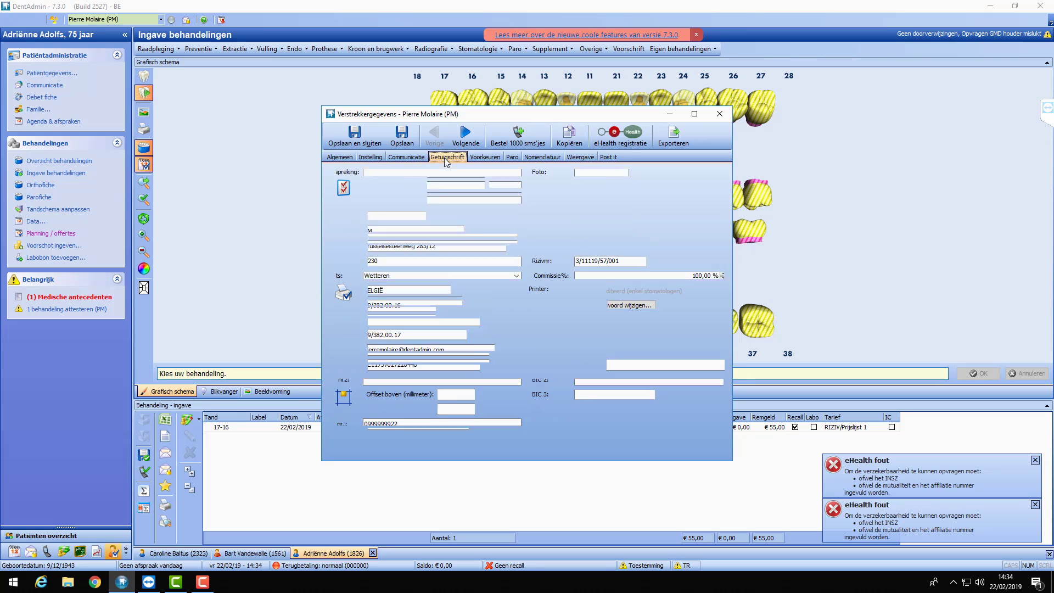
{"action": "left_click", "coordinate": [373, 252]}
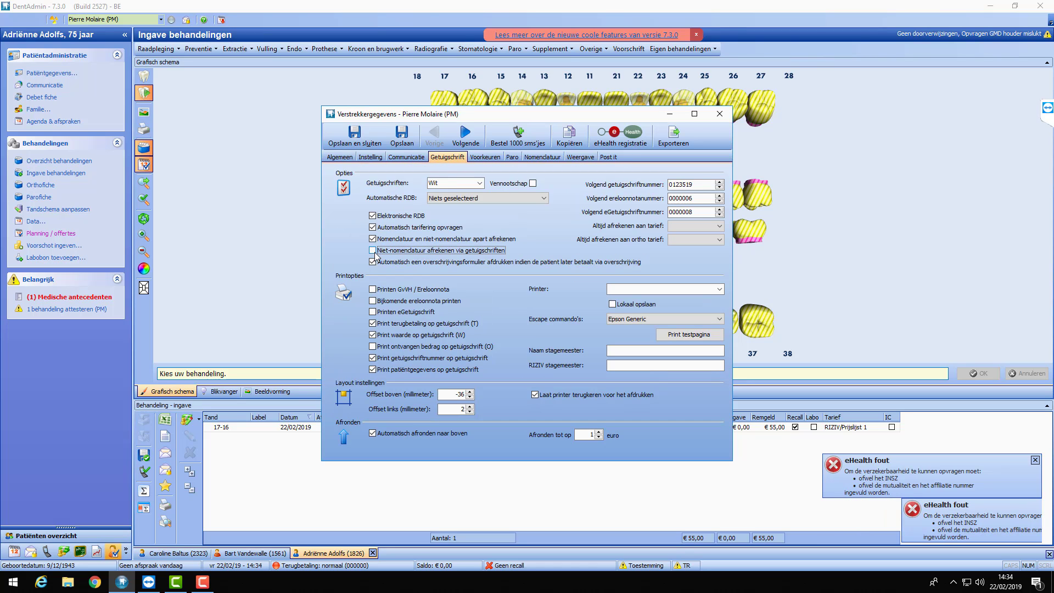
{"action": "left_click", "coordinate": [353, 139]}
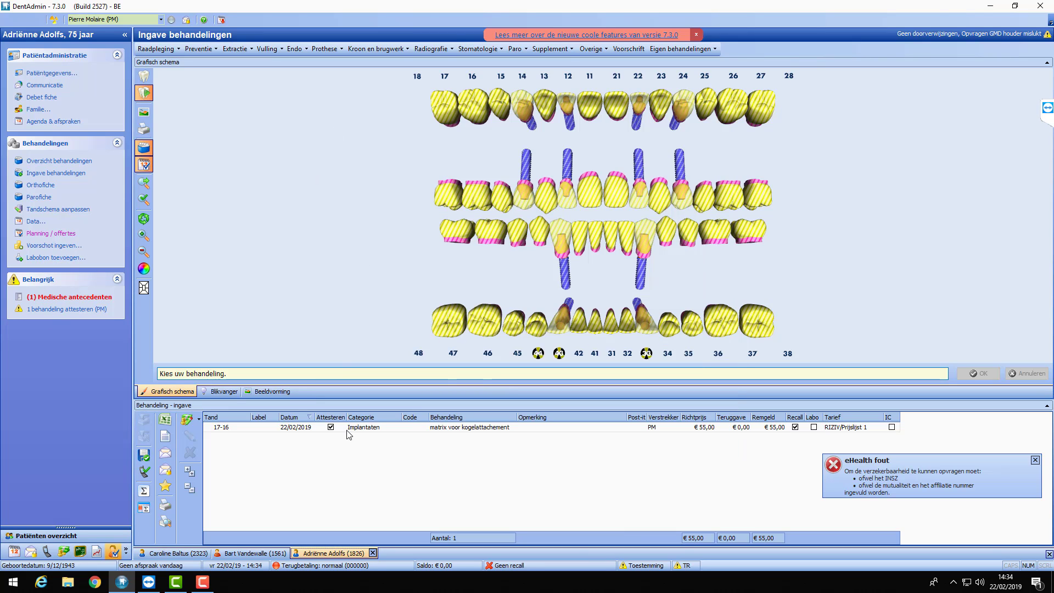
Add a Raadpleging dated 22/02/2019 to the patient's treatments without selecting any teeth
{"action": "left_click", "coordinate": [160, 49]}
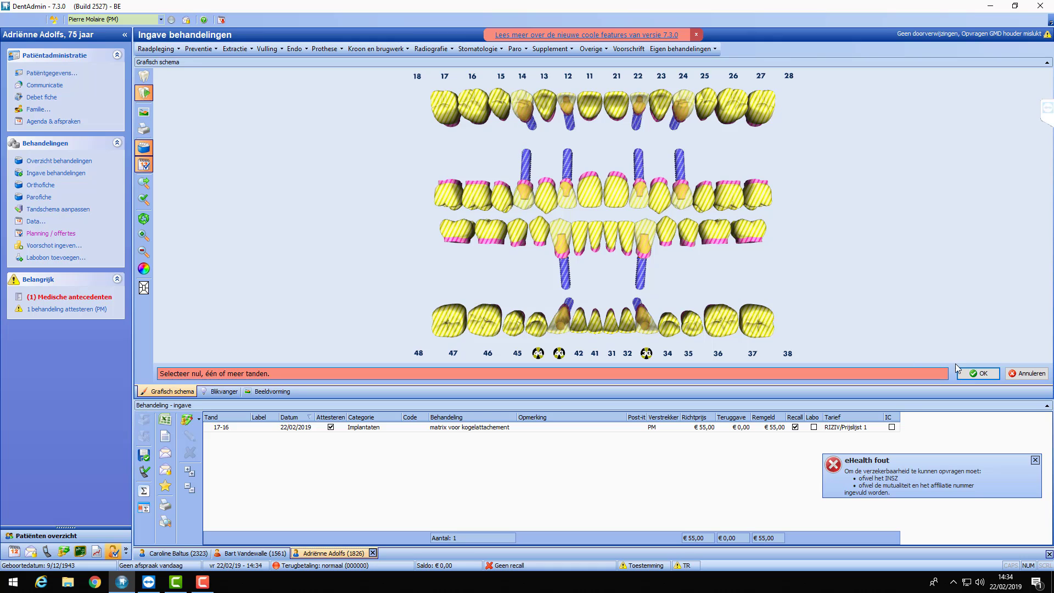
{"action": "left_click", "coordinate": [979, 373]}
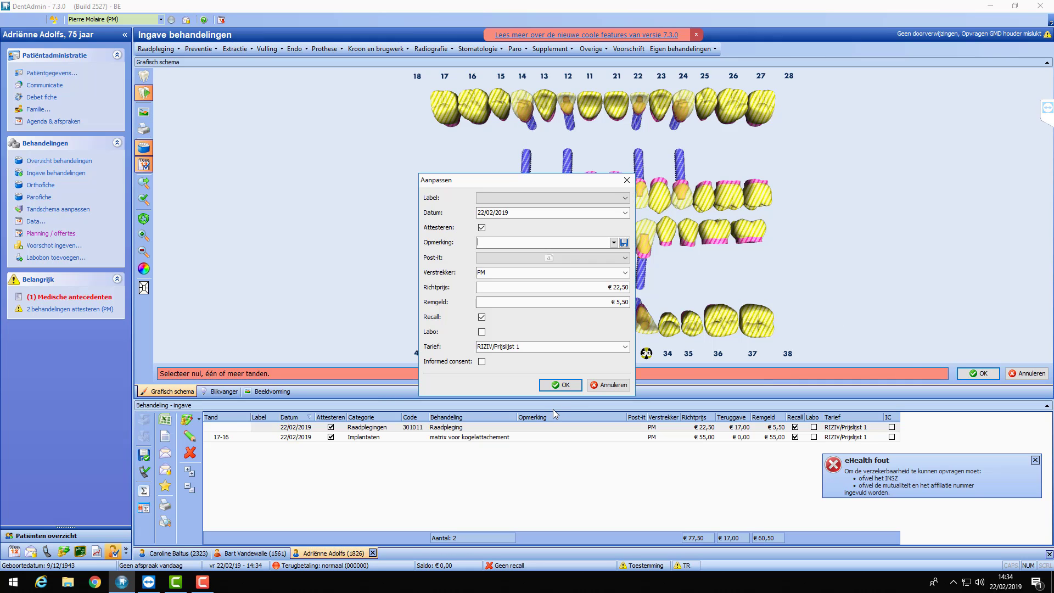
{"action": "left_click", "coordinate": [573, 388]}
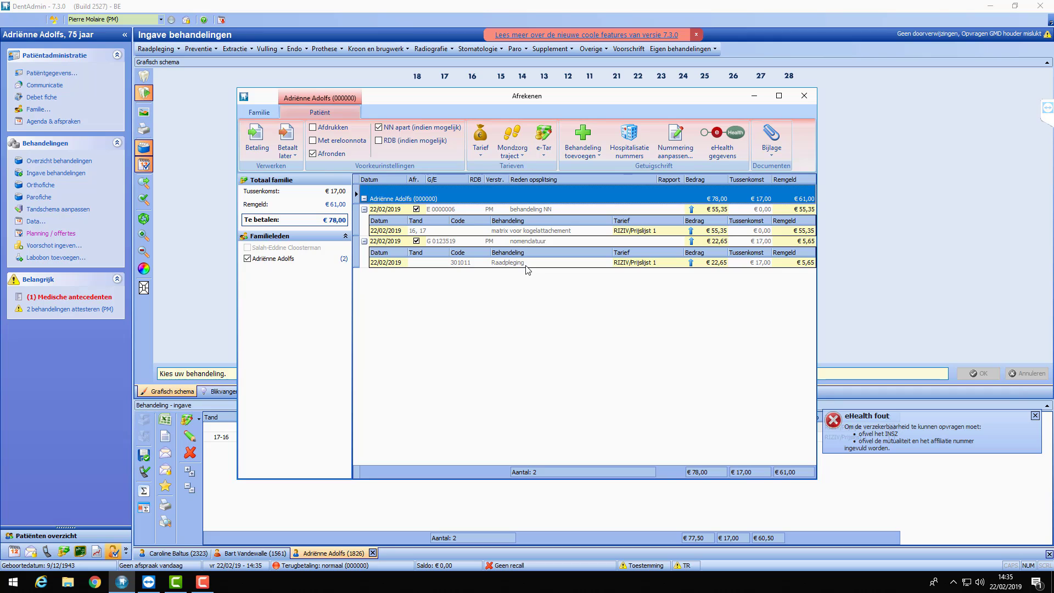
Settle both treatments with a cash payment of € 78 and close the generated Bewijsstuk letter
{"action": "left_click", "coordinate": [255, 142]}
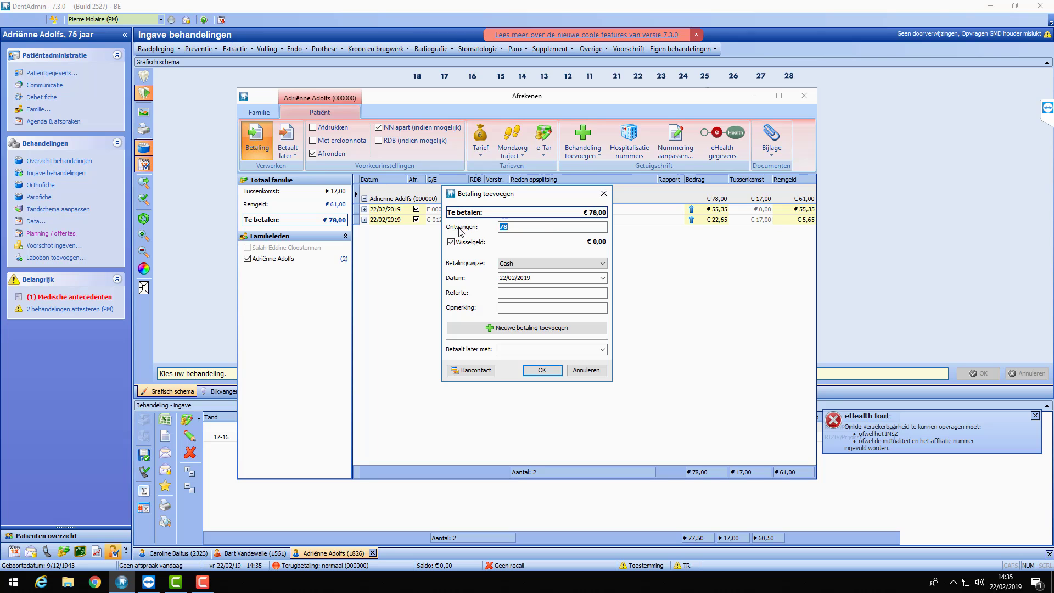
{"action": "left_click", "coordinate": [542, 370]}
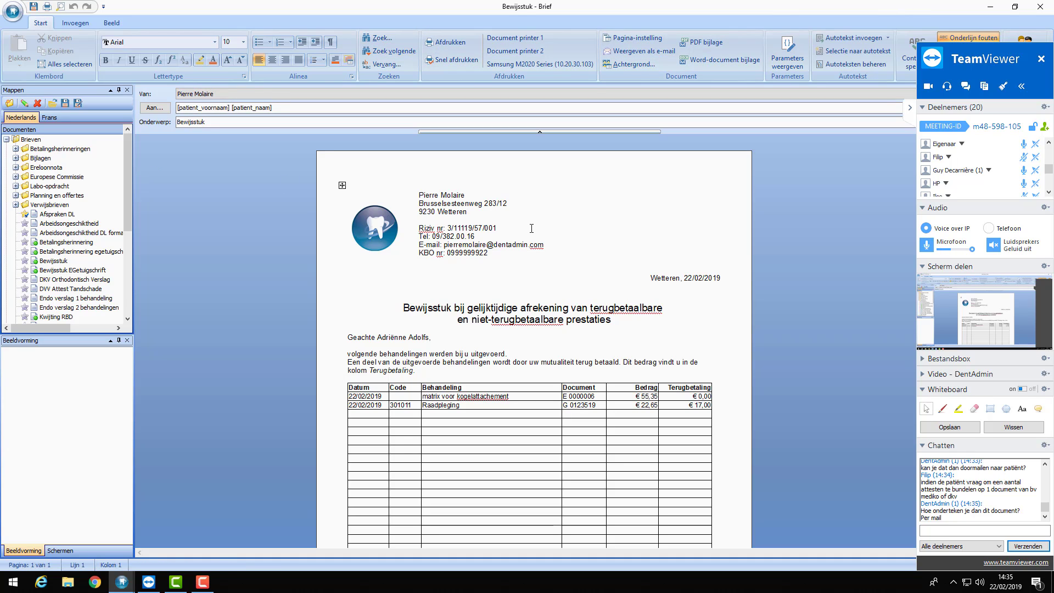
{"action": "left_click", "coordinate": [1040, 6]}
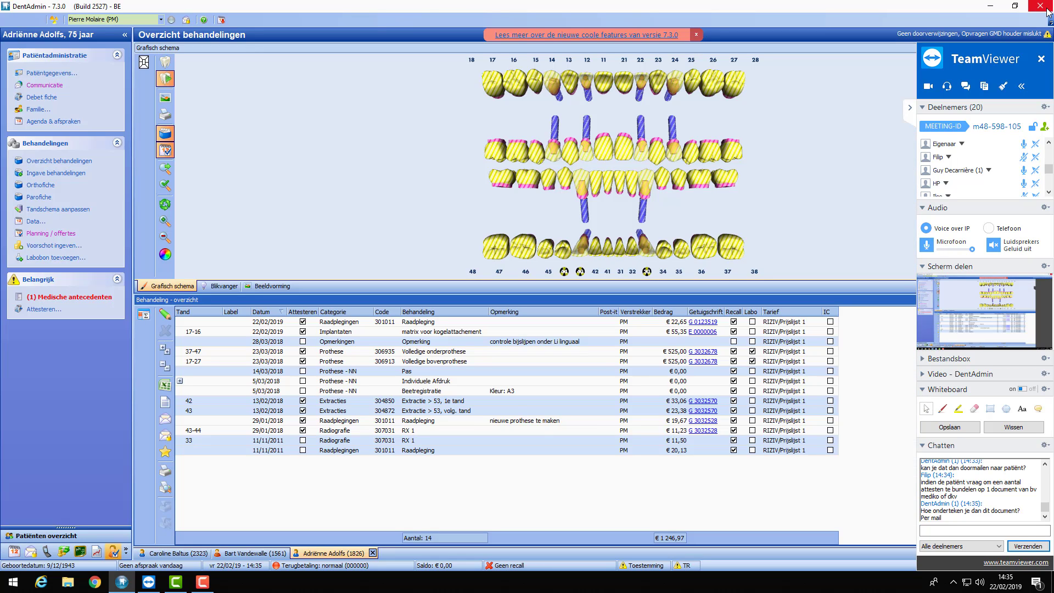
Review the saved Bewijsstuk letter from the patient's communication, read the recent questions in the meeting chat, and close the letter
{"action": "left_click", "coordinate": [50, 86]}
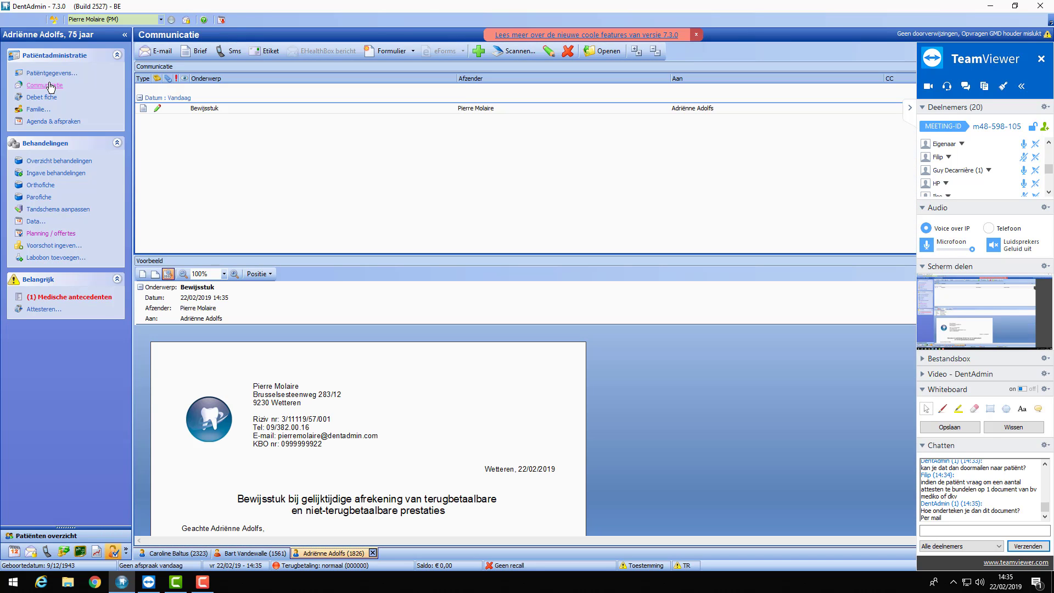
{"action": "left_click", "coordinate": [204, 108]}
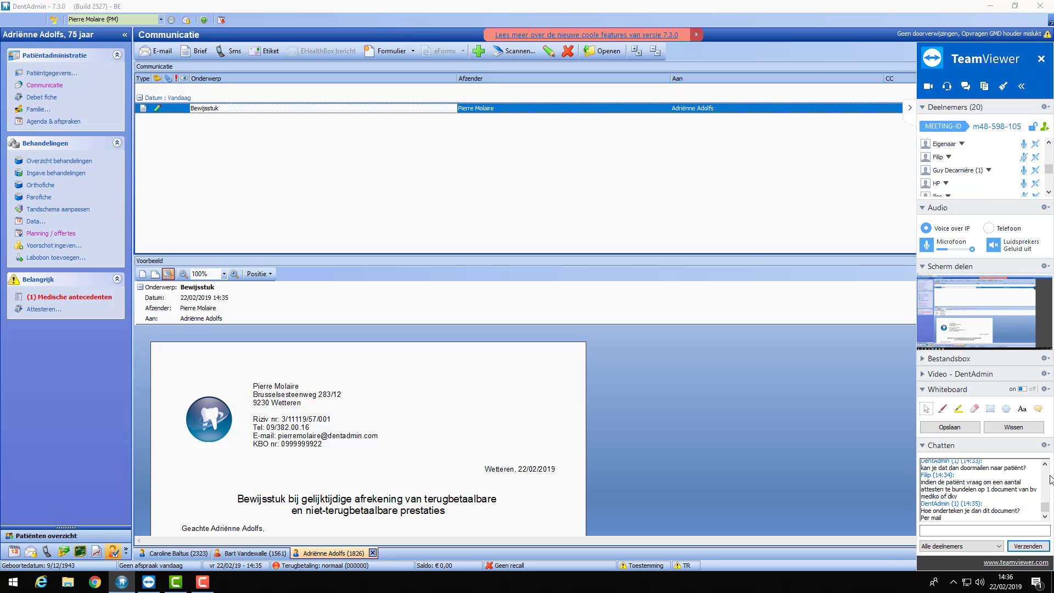
{"action": "left_click_drag", "start_coordinate": [1045, 514], "coordinate": [1046, 509]}
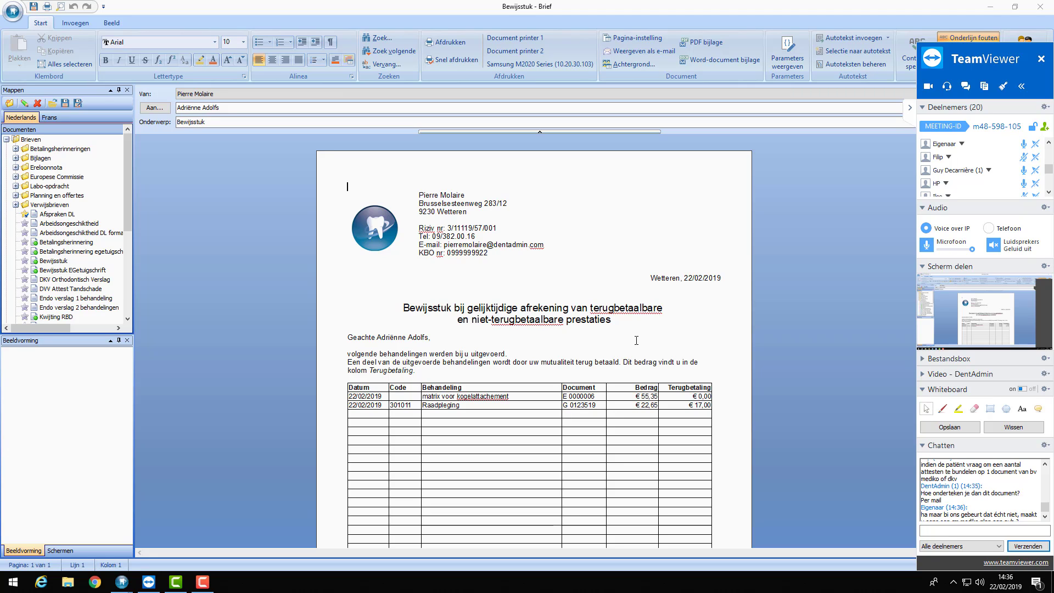
{"action": "left_click", "coordinate": [1045, 517]}
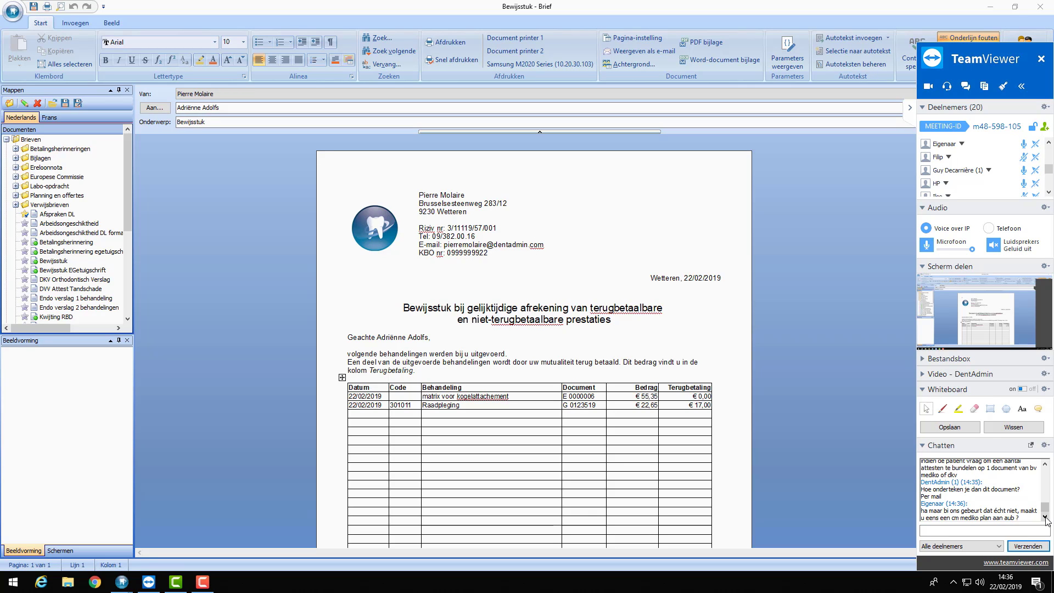
{"action": "left_click", "coordinate": [1045, 463]}
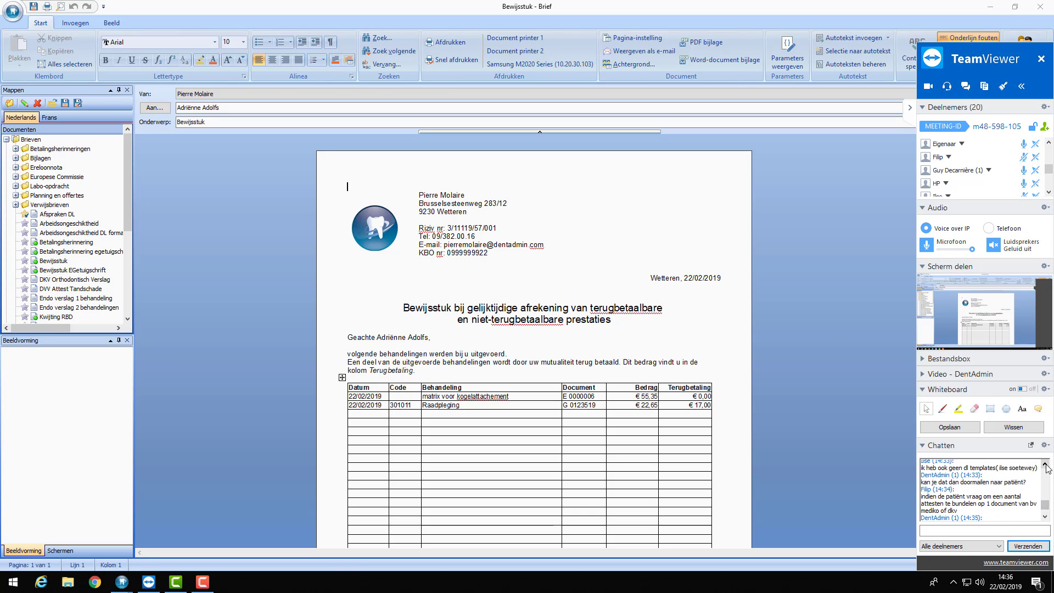
{"action": "left_click", "coordinate": [1045, 517]}
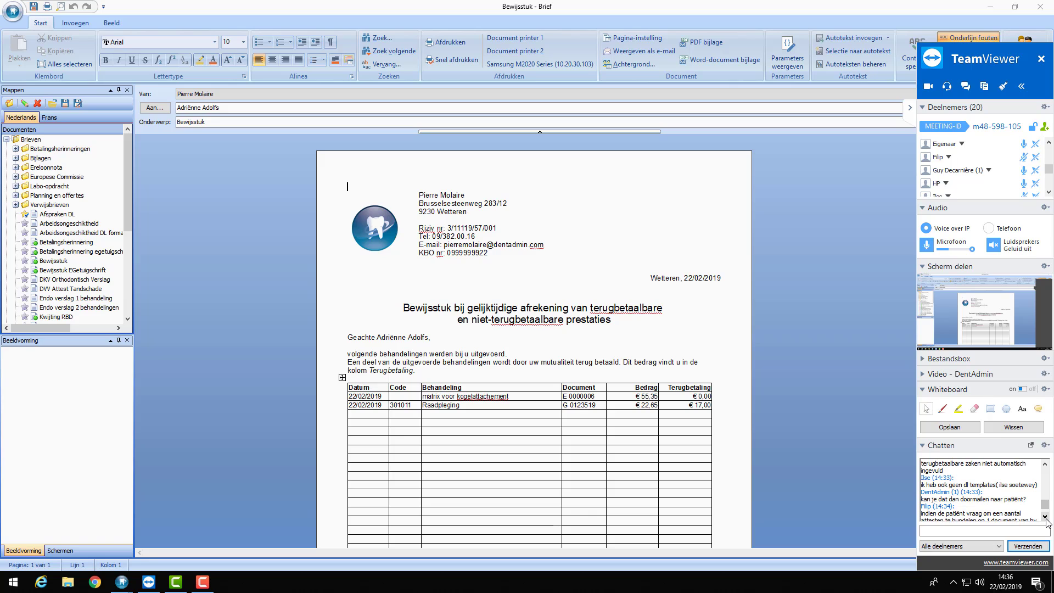
{"action": "left_click", "coordinate": [1044, 517]}
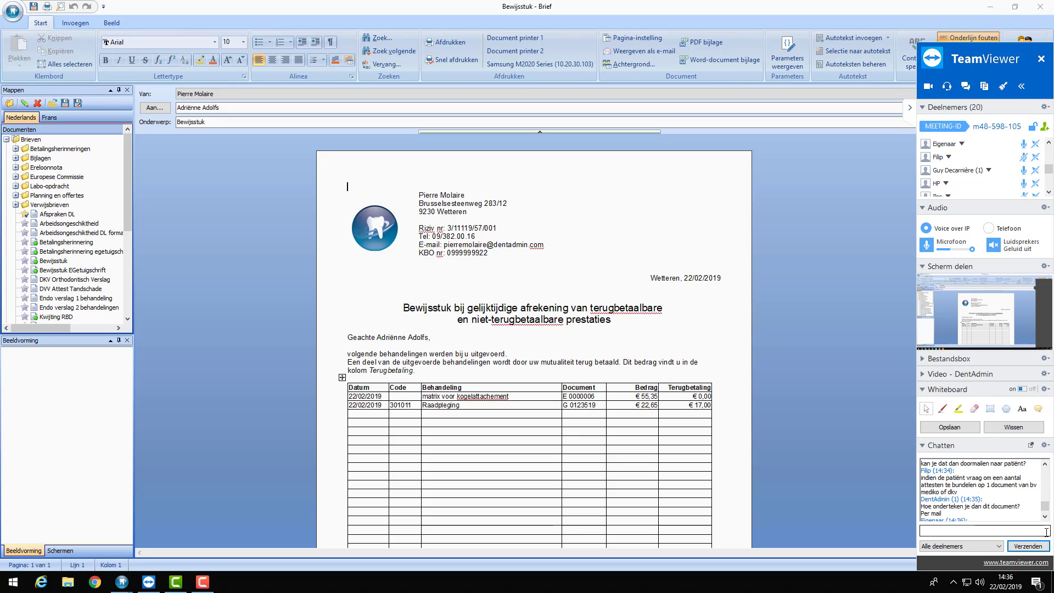
{"action": "scroll", "coordinate": [1010, 494], "scroll_direction": "down", "scroll_amount": 1}
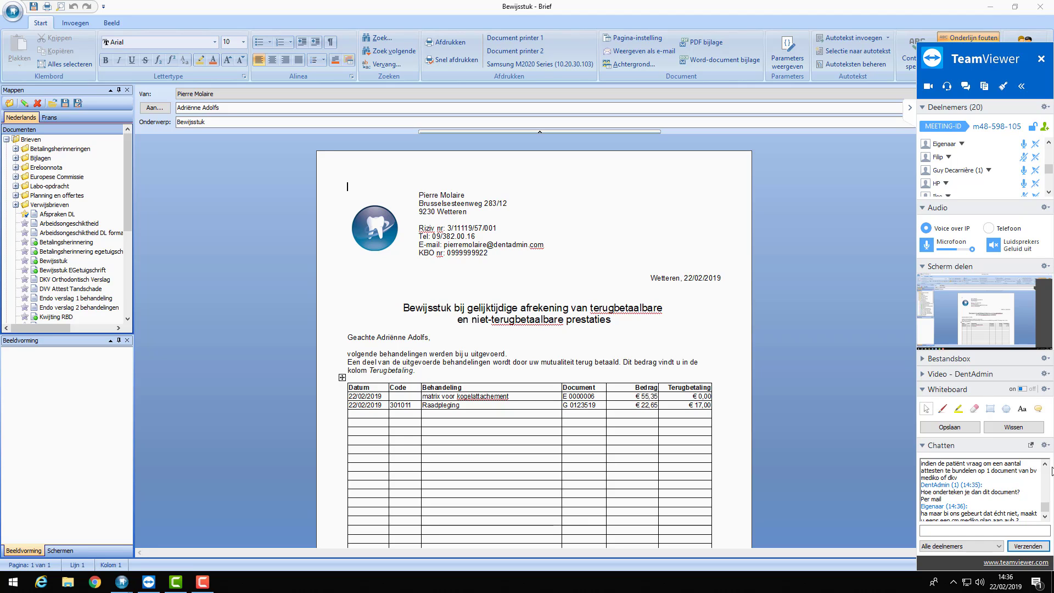
{"action": "scroll", "coordinate": [956, 510], "scroll_direction": "down", "scroll_amount": 1}
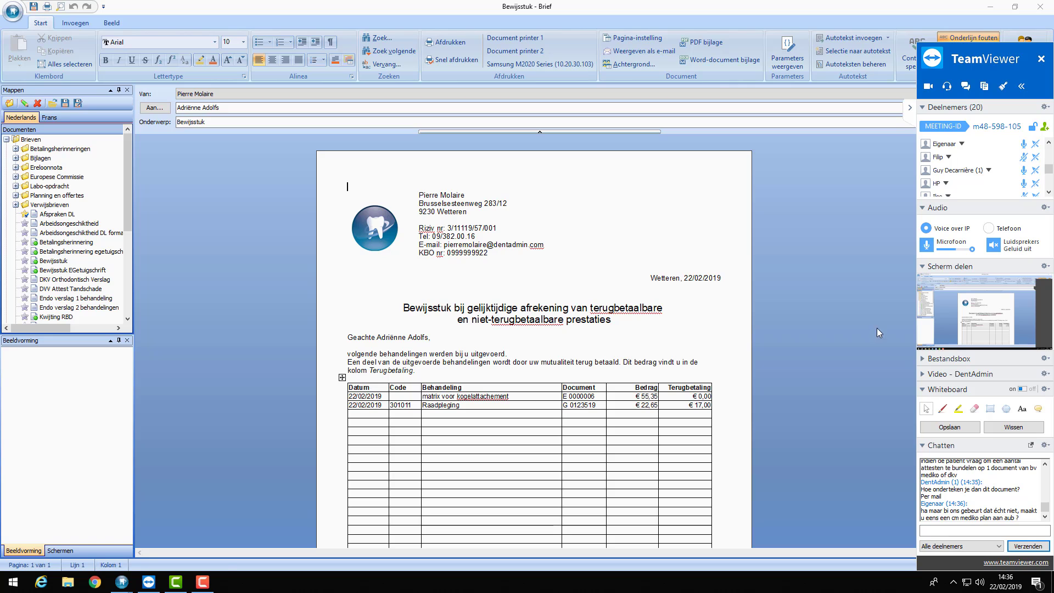
{"action": "left_click", "coordinate": [1040, 7]}
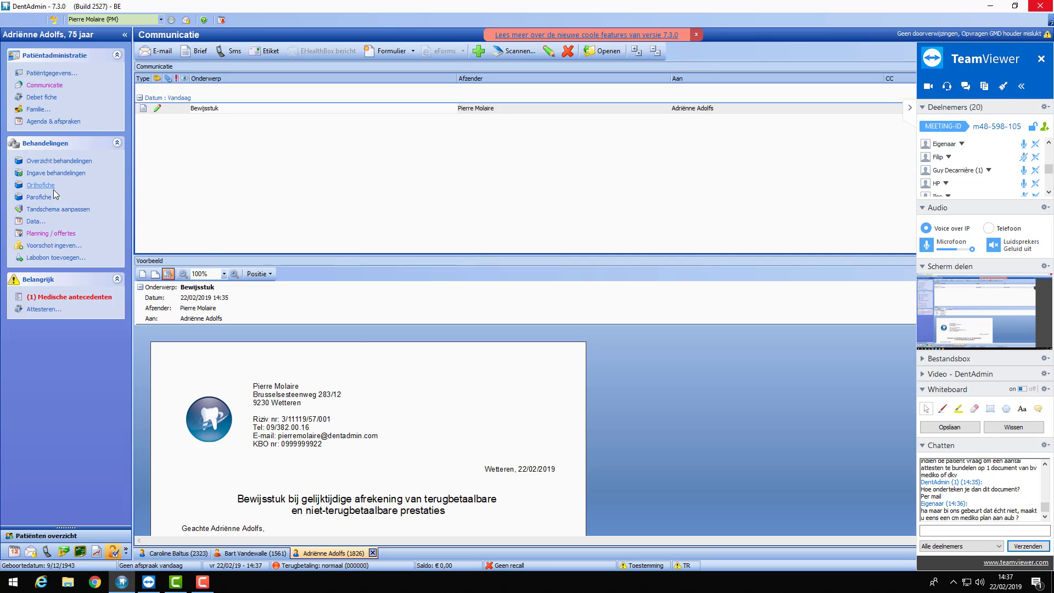
Generate the 100 - CM MediKo report from the ereloonnota of the patient's Implantaten treatment dated 22/02/2019
{"action": "left_click", "coordinate": [55, 161]}
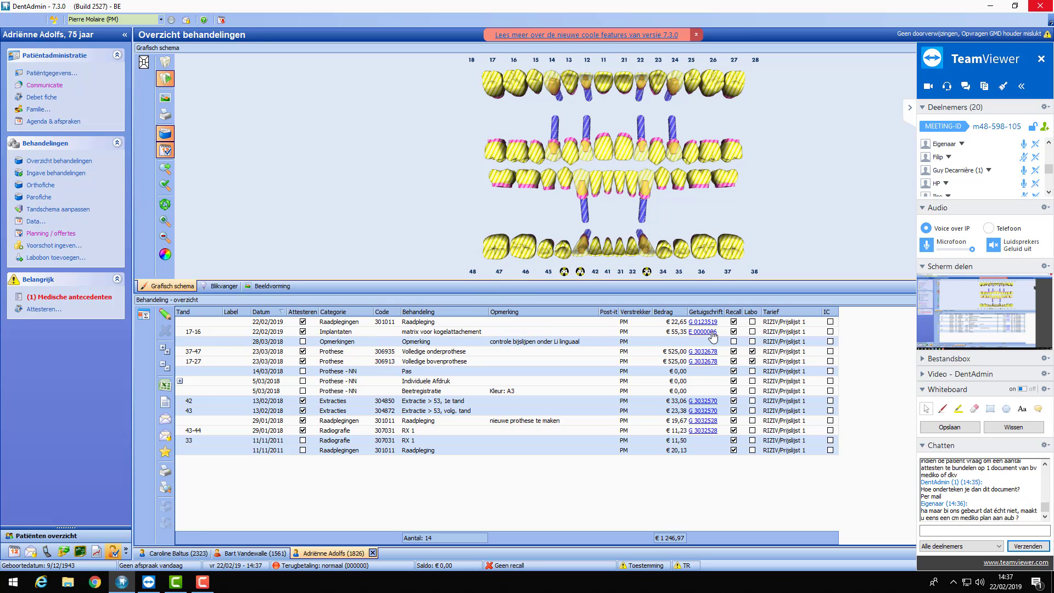
{"action": "left_click", "coordinate": [712, 333]}
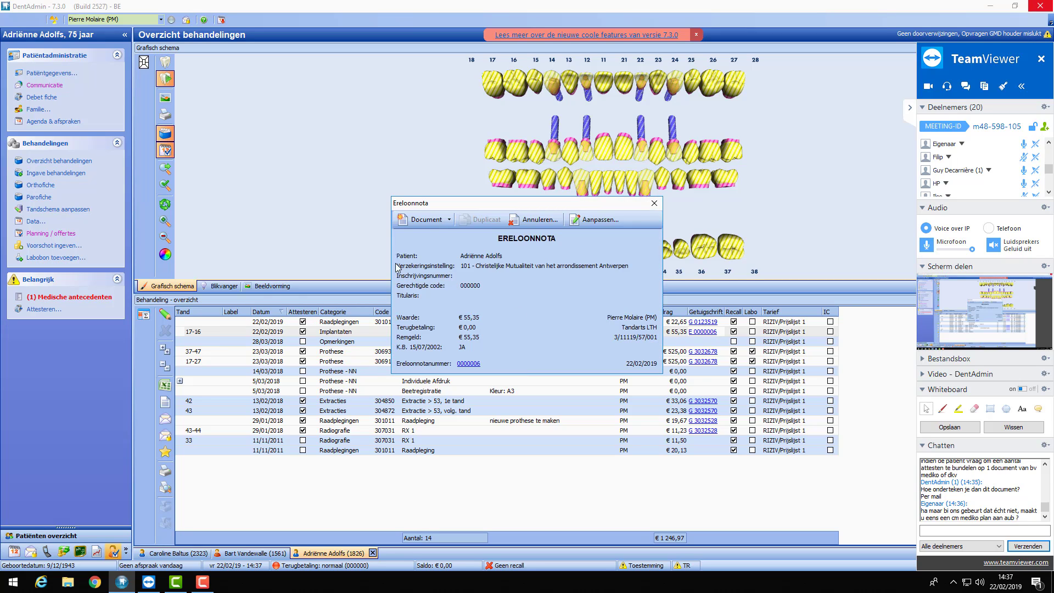
{"action": "left_click", "coordinate": [450, 224]}
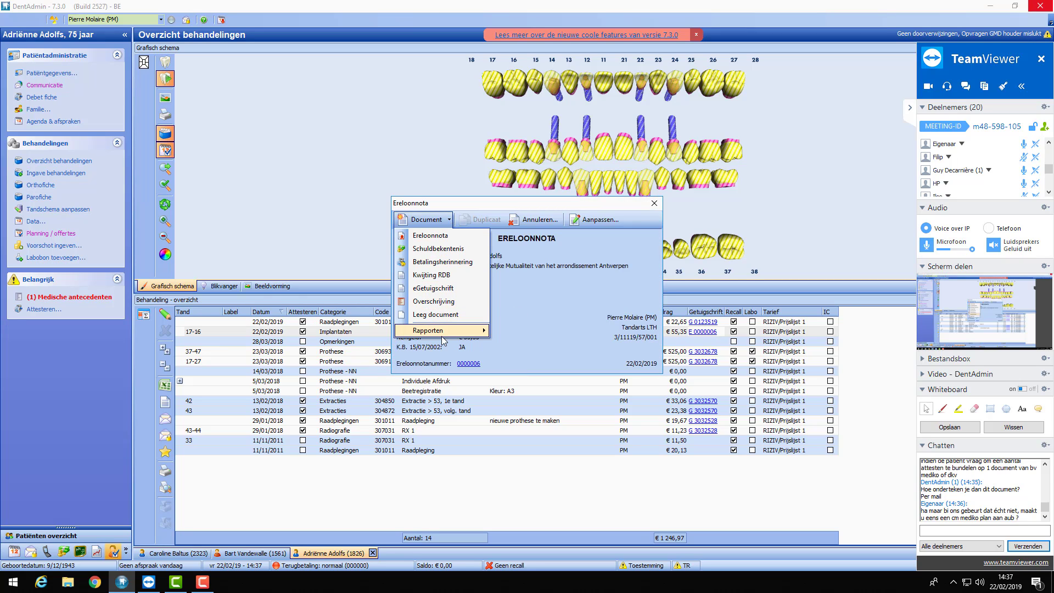
{"action": "mouse_move", "coordinate": [442, 333]}
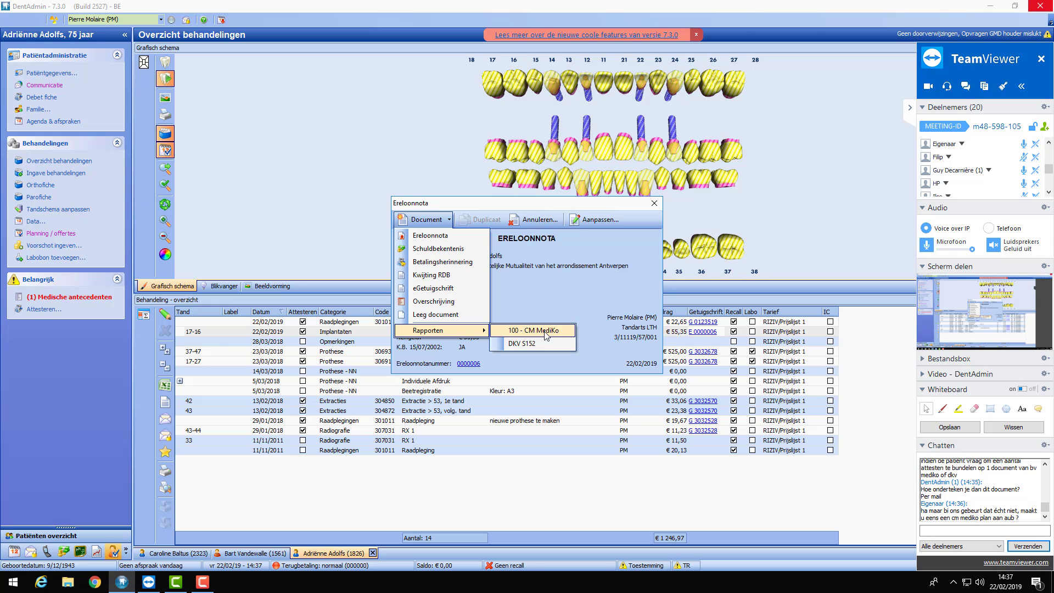
{"action": "left_click", "coordinate": [545, 330]}
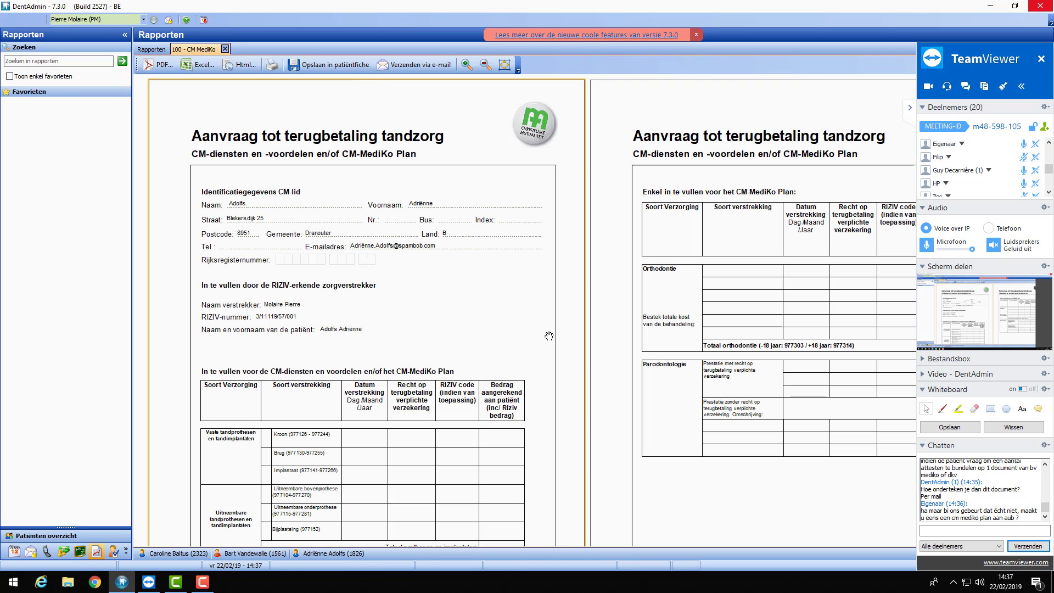
Examine the identification fields, provider details and prosthesis table on the first page of the CM MediKo report
{"action": "scroll", "coordinate": [540, 190], "scroll_direction": "down", "scroll_amount": 3}
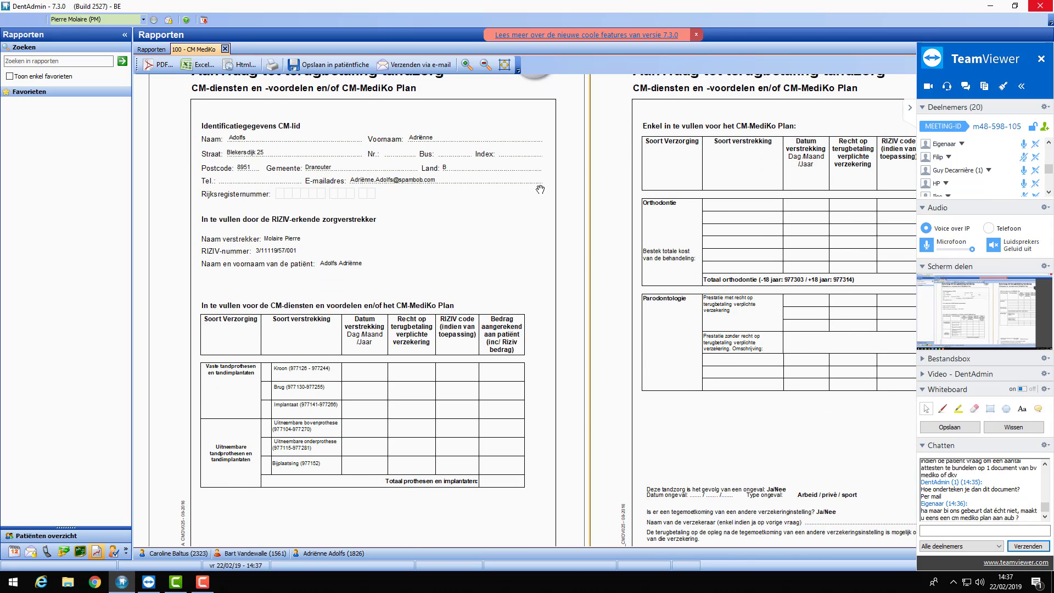
{"action": "scroll", "coordinate": [540, 189], "scroll_direction": "down", "scroll_amount": 6}
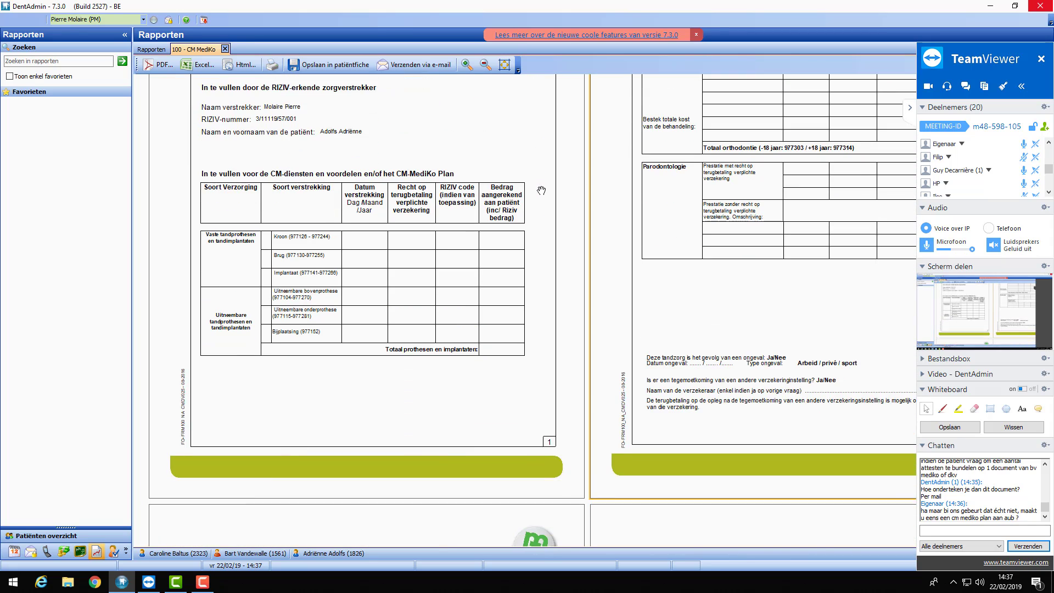
{"action": "scroll", "coordinate": [541, 190], "scroll_direction": "down", "scroll_amount": 1}
{"action": "scroll", "coordinate": [541, 191], "scroll_direction": "up", "scroll_amount": 4}
{"action": "scroll", "coordinate": [542, 192], "scroll_direction": "up", "scroll_amount": 2}
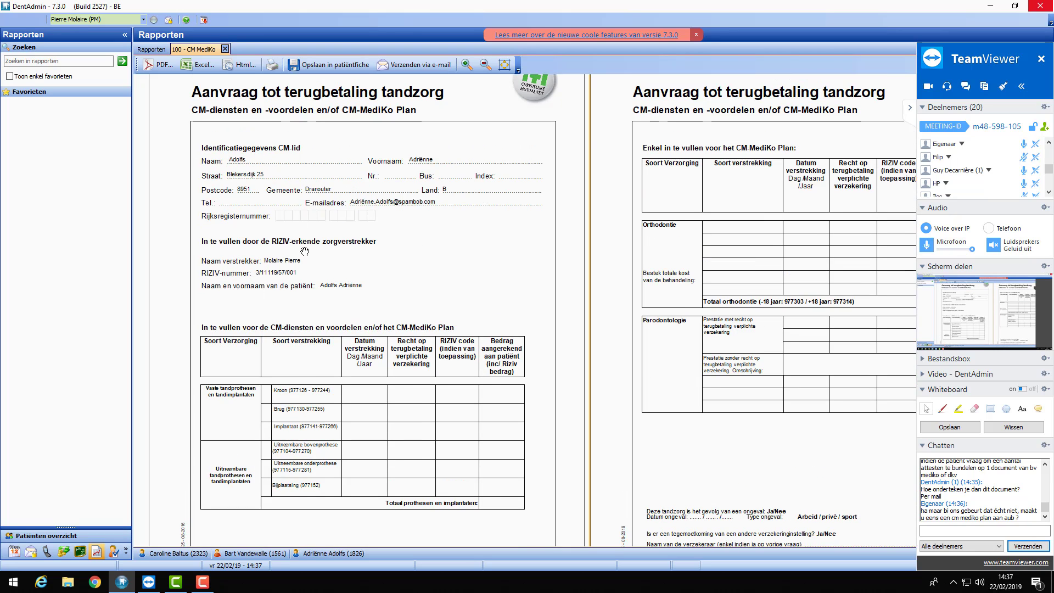
{"action": "scroll", "coordinate": [465, 241], "scroll_direction": "down", "scroll_amount": 1}
{"action": "scroll", "coordinate": [465, 241], "scroll_direction": "down", "scroll_amount": 2}
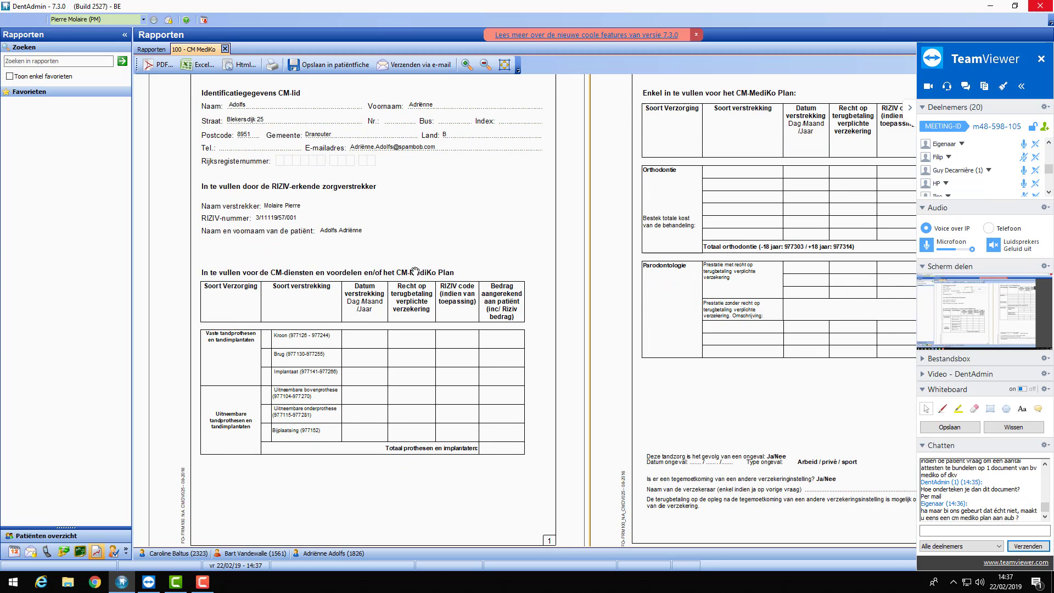
{"action": "scroll", "coordinate": [453, 236], "scroll_direction": "down", "scroll_amount": 1}
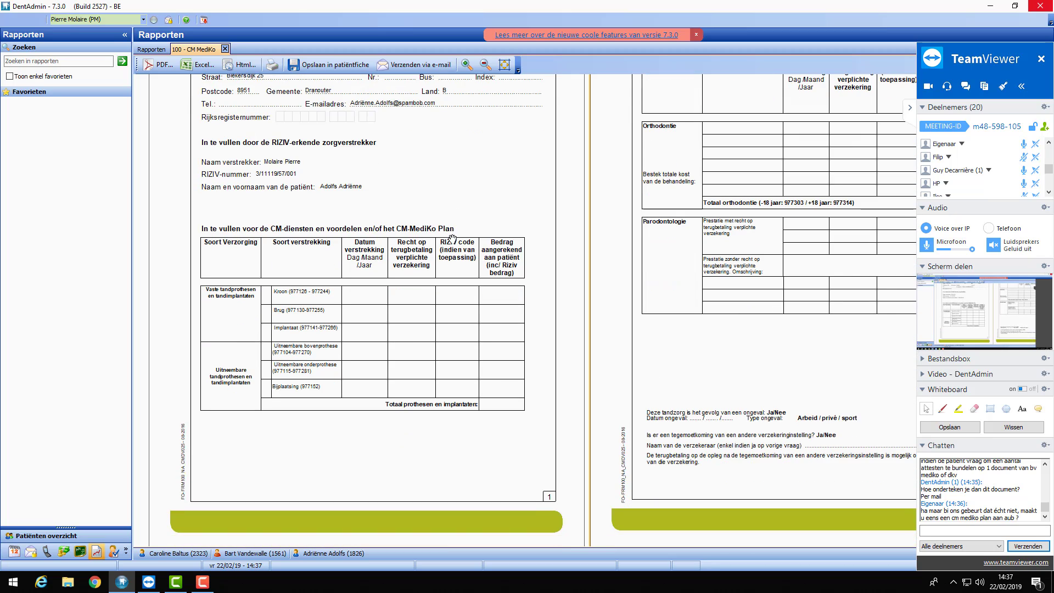
{"action": "scroll", "coordinate": [470, 227], "scroll_direction": "down", "scroll_amount": 2}
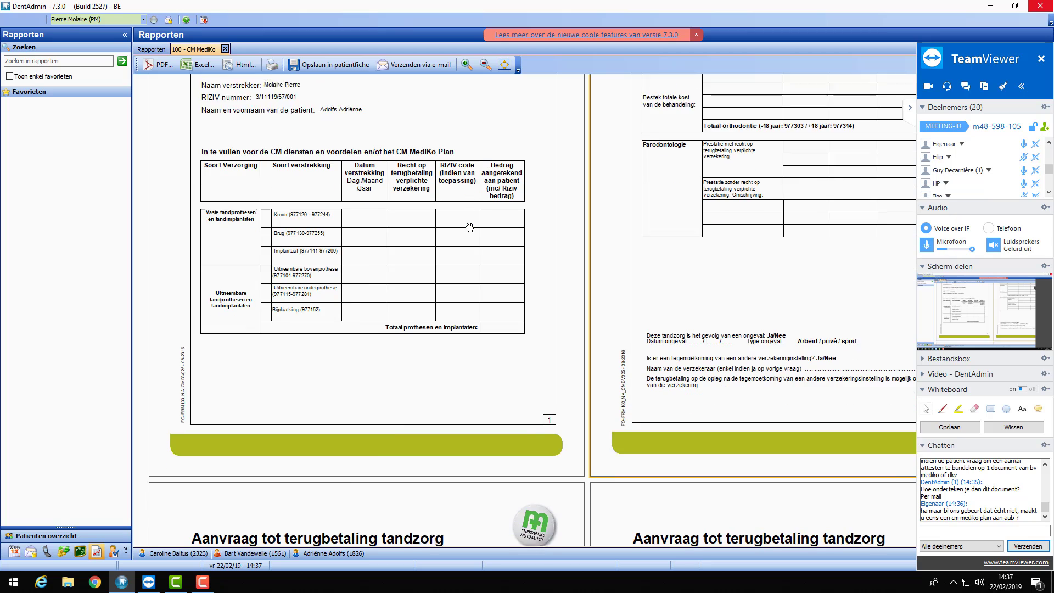
{"action": "scroll", "coordinate": [470, 227], "scroll_direction": "down", "scroll_amount": 1}
{"action": "scroll", "coordinate": [469, 225], "scroll_direction": "up", "scroll_amount": 2}
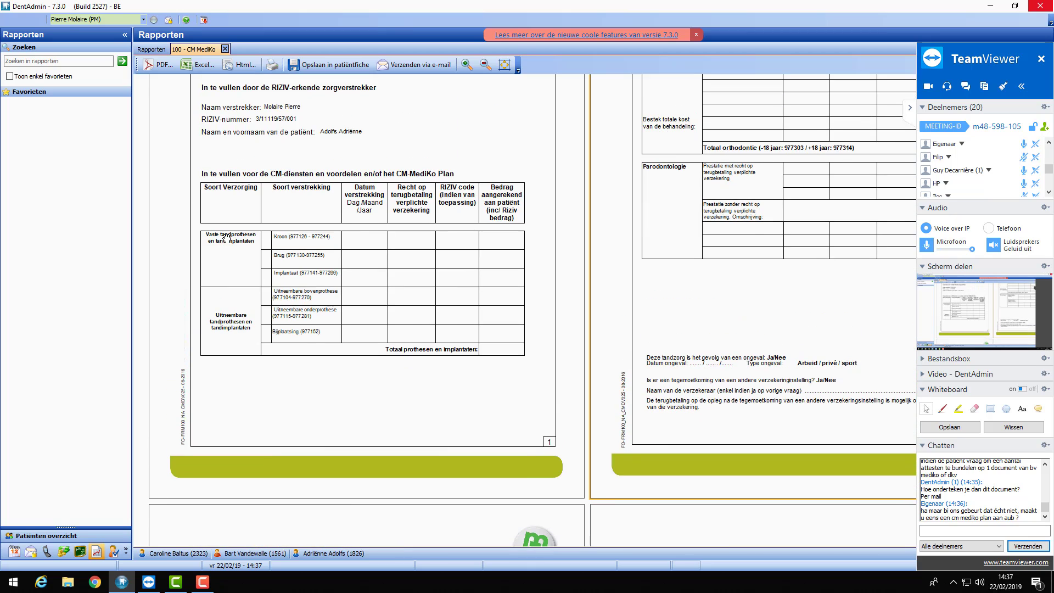
{"action": "scroll", "coordinate": [699, 243], "scroll_direction": "up", "scroll_amount": 4}
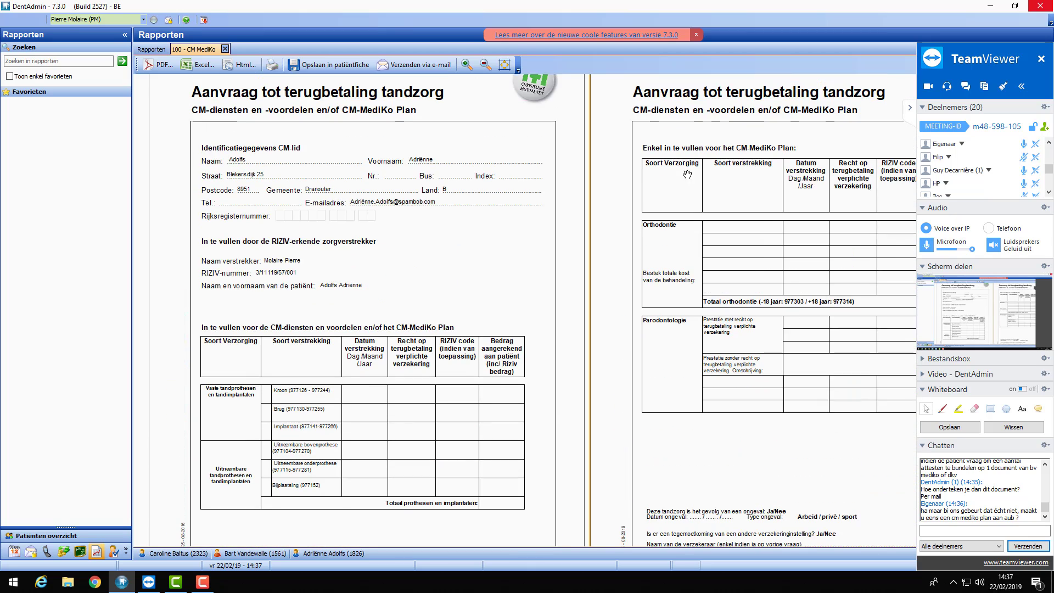
Review the orthodontics and periodontology tables, signature section and conditions on the remaining report pages
{"action": "scroll", "coordinate": [590, 269], "scroll_direction": "down", "scroll_amount": 2}
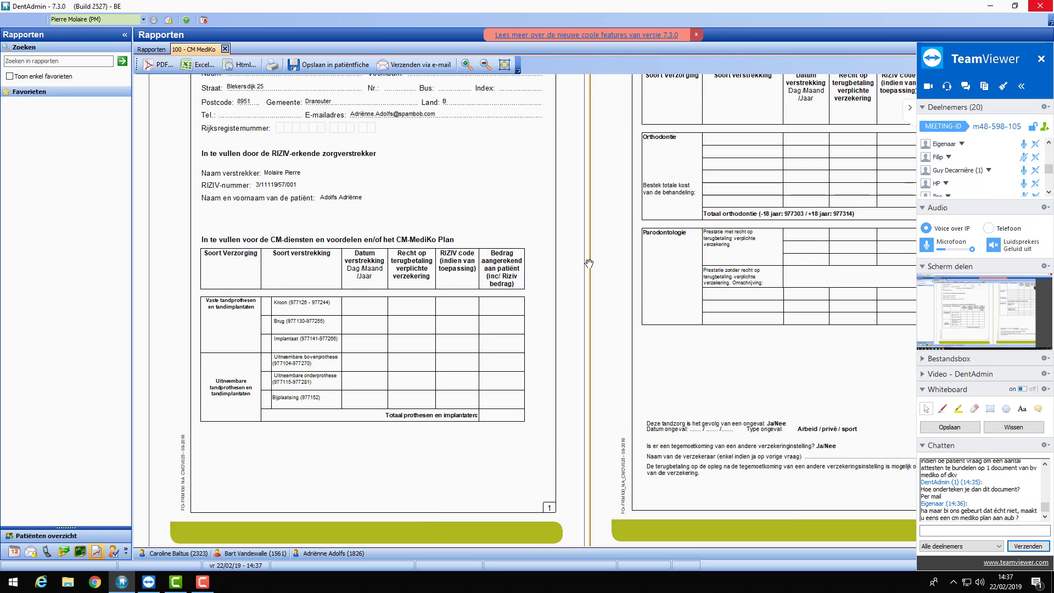
{"action": "scroll", "coordinate": [589, 264], "scroll_direction": "down", "scroll_amount": 10}
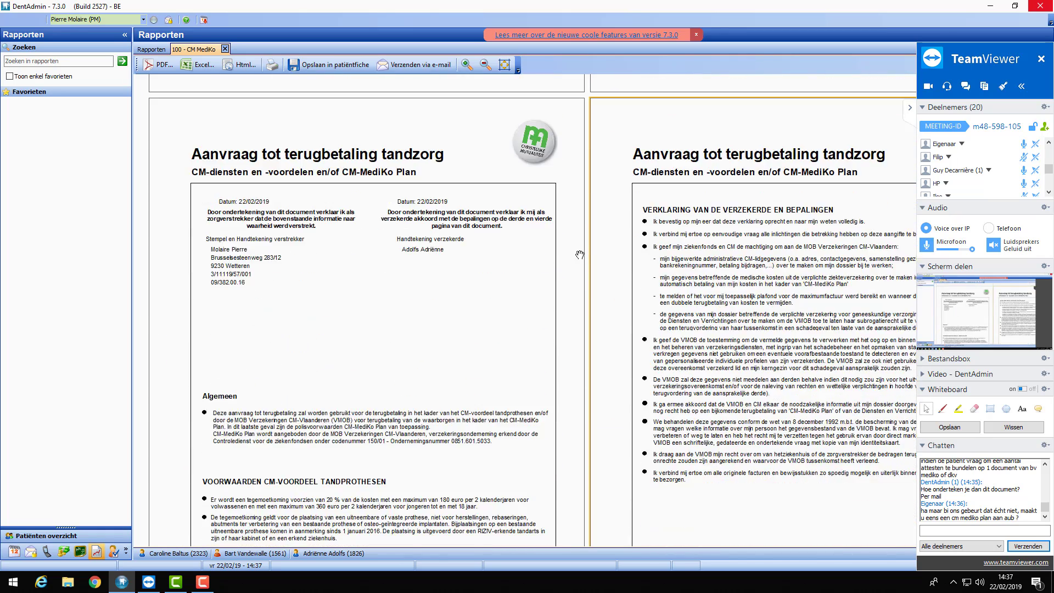
{"action": "scroll", "coordinate": [579, 255], "scroll_direction": "down", "scroll_amount": 2}
{"action": "scroll", "coordinate": [482, 244], "scroll_direction": "down", "scroll_amount": 2}
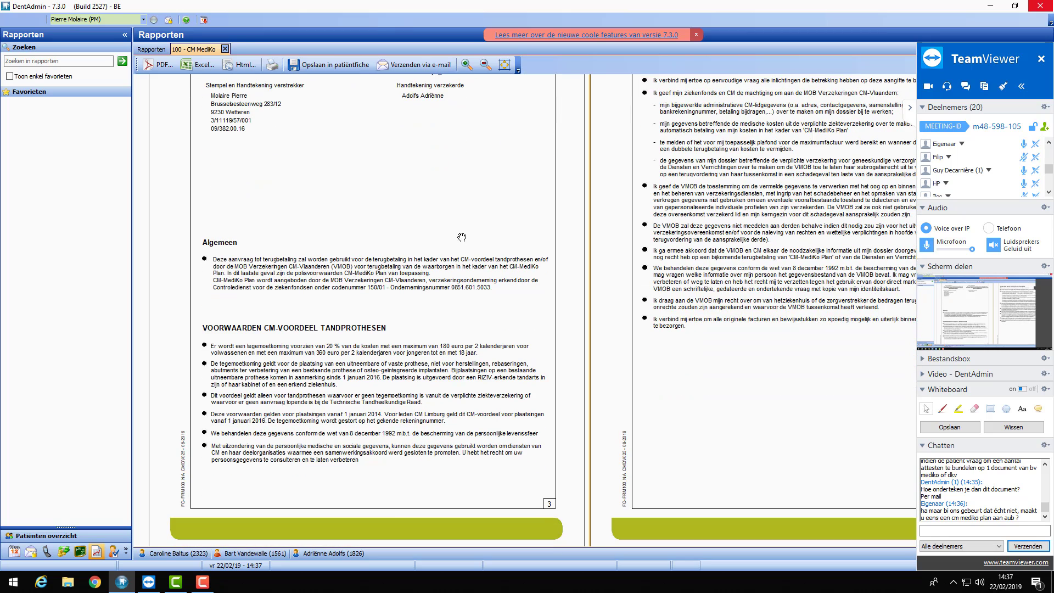
{"action": "scroll", "coordinate": [503, 284], "scroll_direction": "up", "scroll_amount": 2}
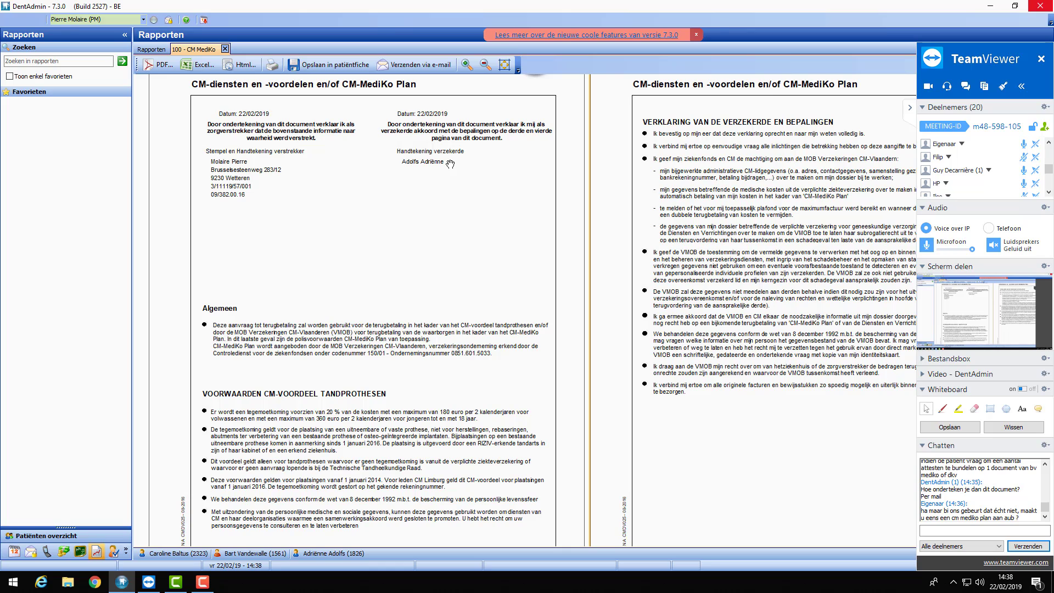
Show the file options for sending the report by e-mail, close them, and return to the first page
{"action": "left_click", "coordinate": [407, 66]}
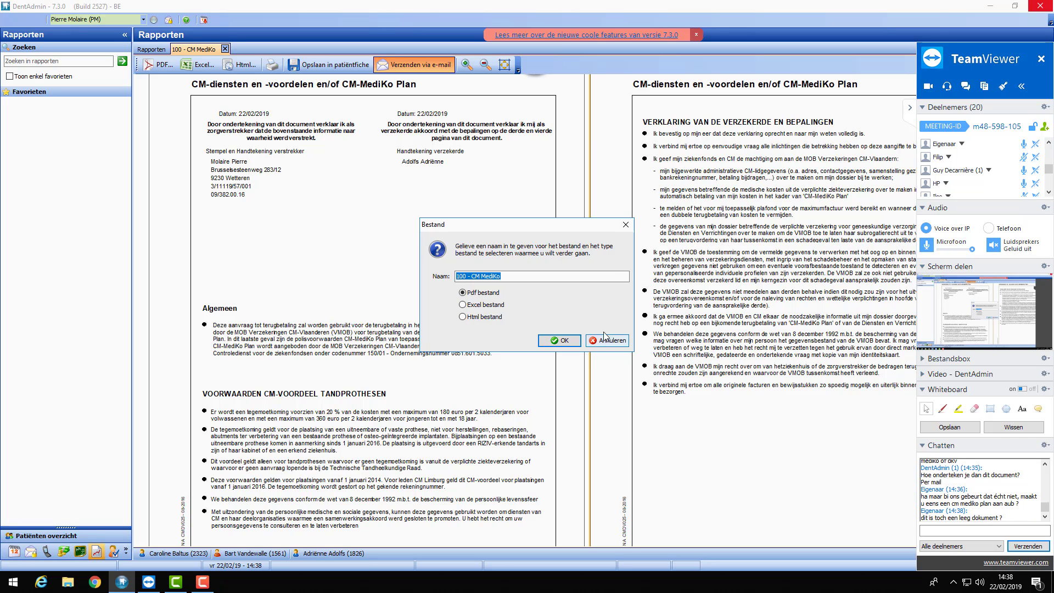
{"action": "left_click", "coordinate": [560, 341]}
{"action": "scroll", "coordinate": [591, 297], "scroll_direction": "up", "scroll_amount": 3}
{"action": "scroll", "coordinate": [588, 305], "scroll_direction": "up", "scroll_amount": 6}
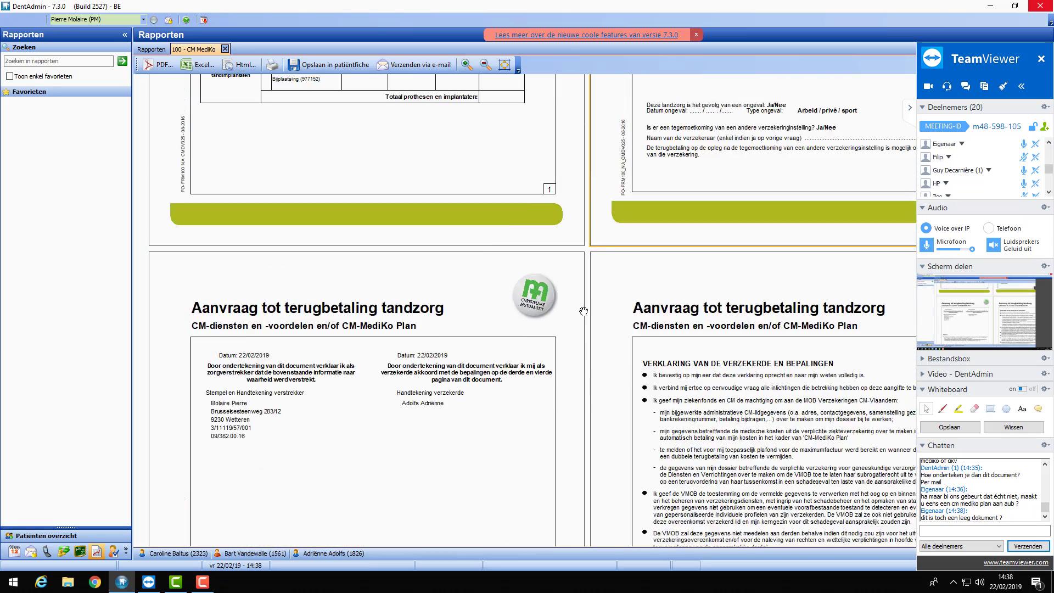
{"action": "scroll", "coordinate": [581, 316], "scroll_direction": "up", "scroll_amount": 2}
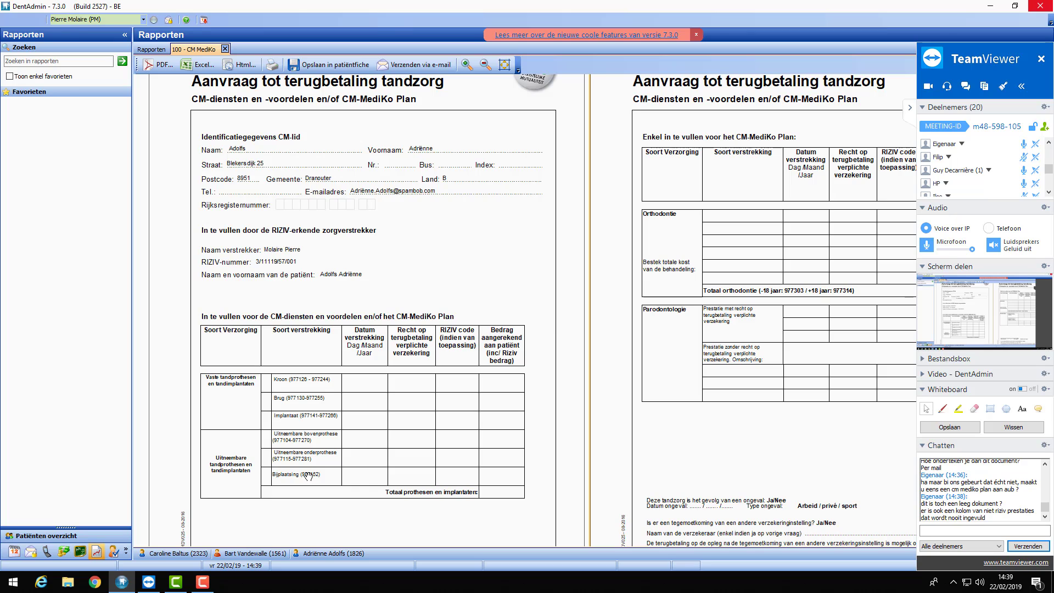
Collapse the TeamViewer meeting panel, inspect the full tables on the report's second page, and restore the panel
{"action": "left_click", "coordinate": [911, 111]}
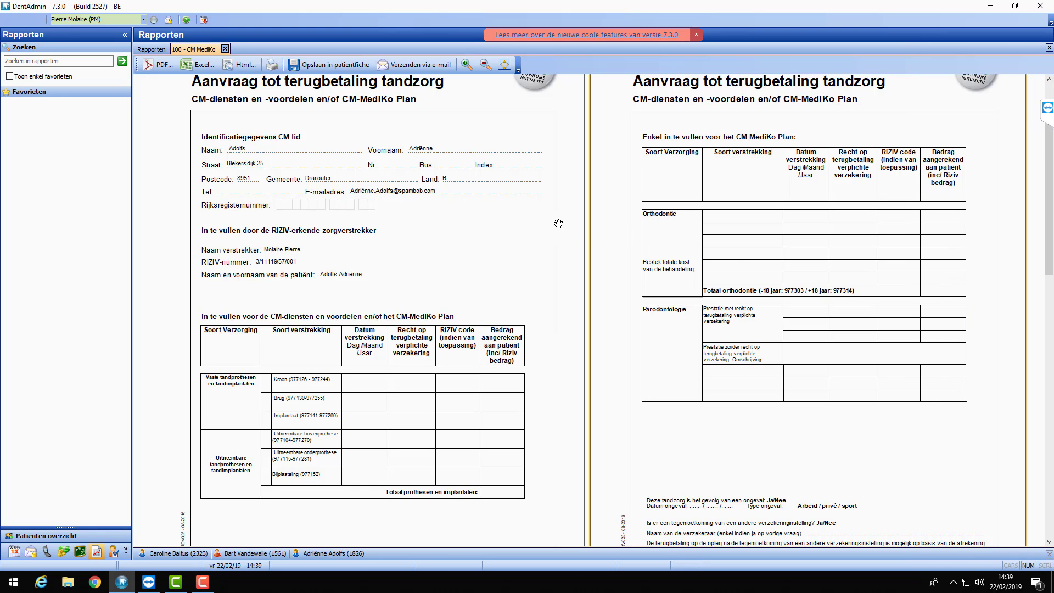
{"action": "scroll", "coordinate": [557, 222], "scroll_direction": "down", "scroll_amount": 3}
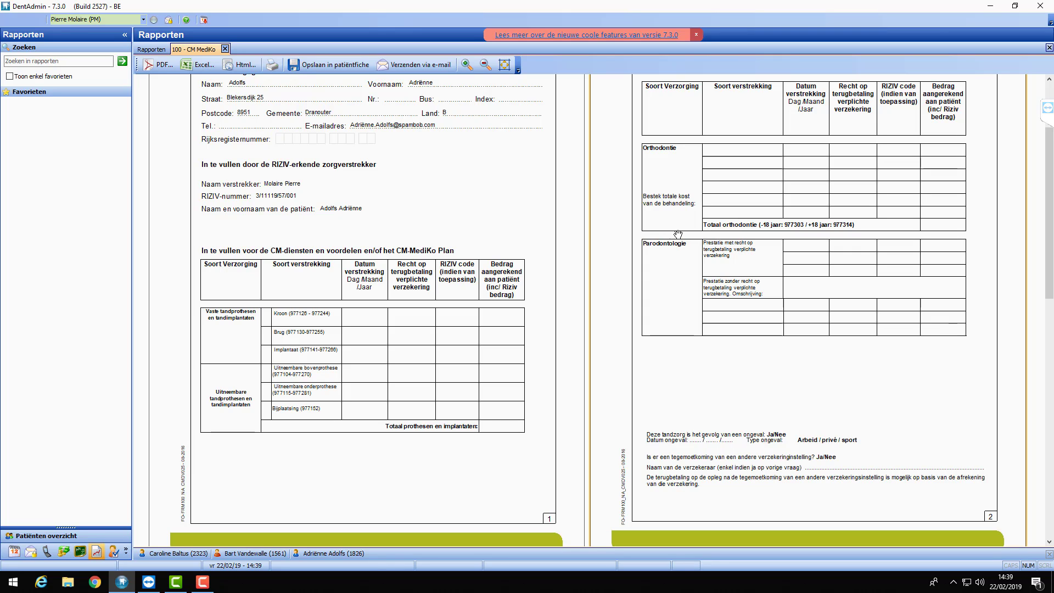
{"action": "left_click", "coordinate": [1049, 109]}
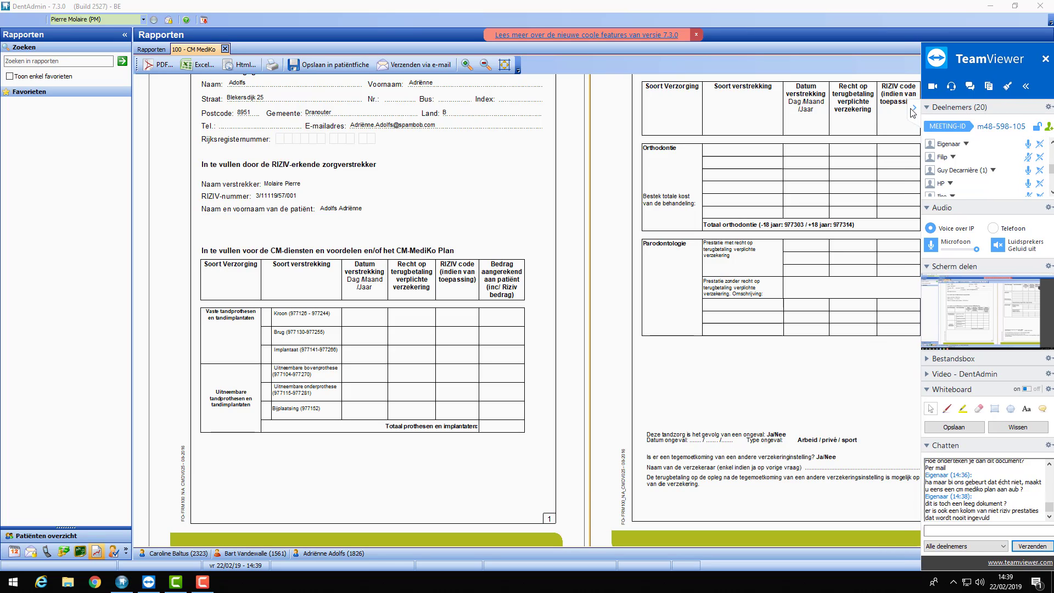
Review all pages of the CM-MediKo reimbursement form, including its treatment tables and declaration, and close the report
{"action": "left_click", "coordinate": [661, 277]}
{"action": "scroll", "coordinate": [661, 276], "scroll_direction": "down", "scroll_amount": 3}
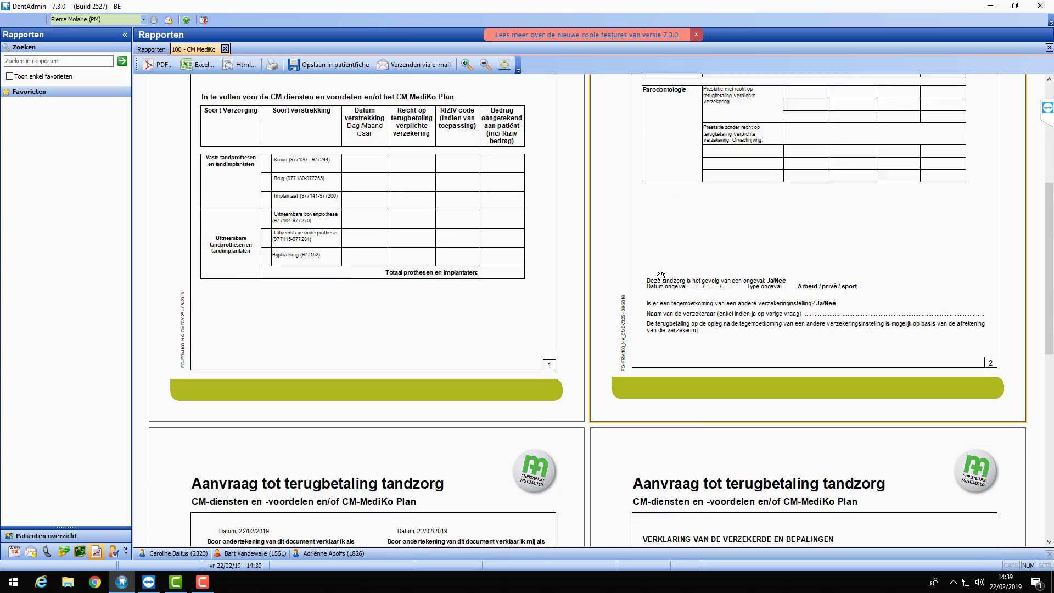
{"action": "scroll", "coordinate": [662, 276], "scroll_direction": "down", "scroll_amount": 7}
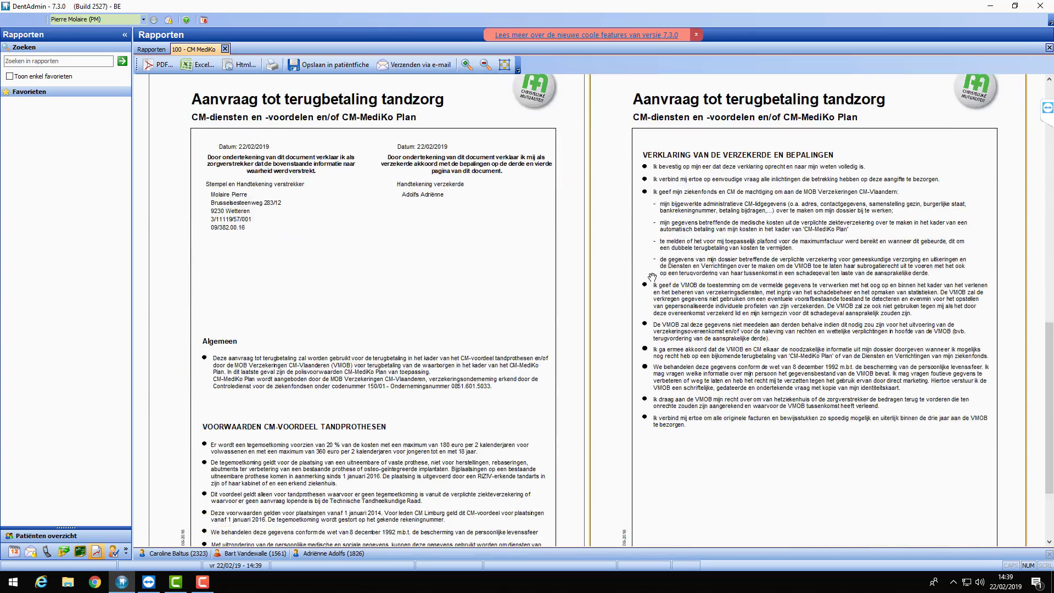
{"action": "scroll", "coordinate": [652, 278], "scroll_direction": "down", "scroll_amount": 10}
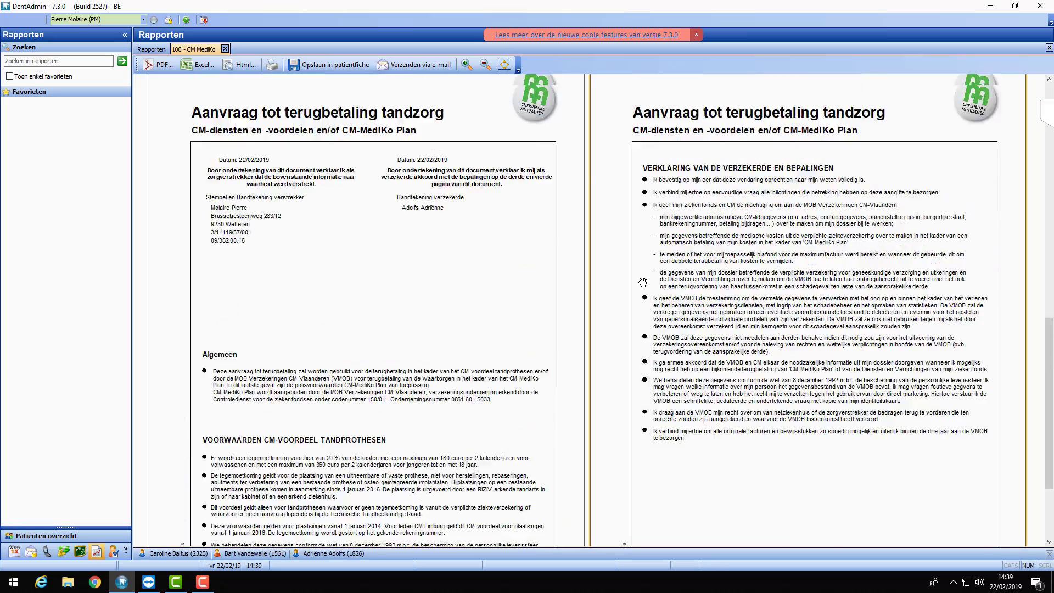
{"action": "scroll", "coordinate": [643, 282], "scroll_direction": "up", "scroll_amount": 5}
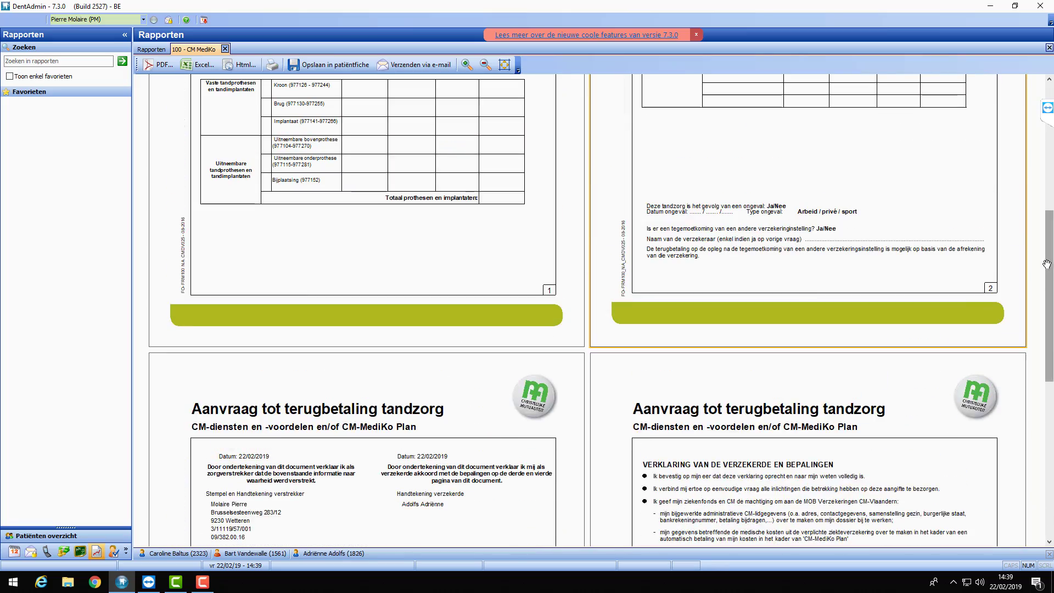
{"action": "left_click_drag", "start_coordinate": [1047, 264], "coordinate": [933, 151]}
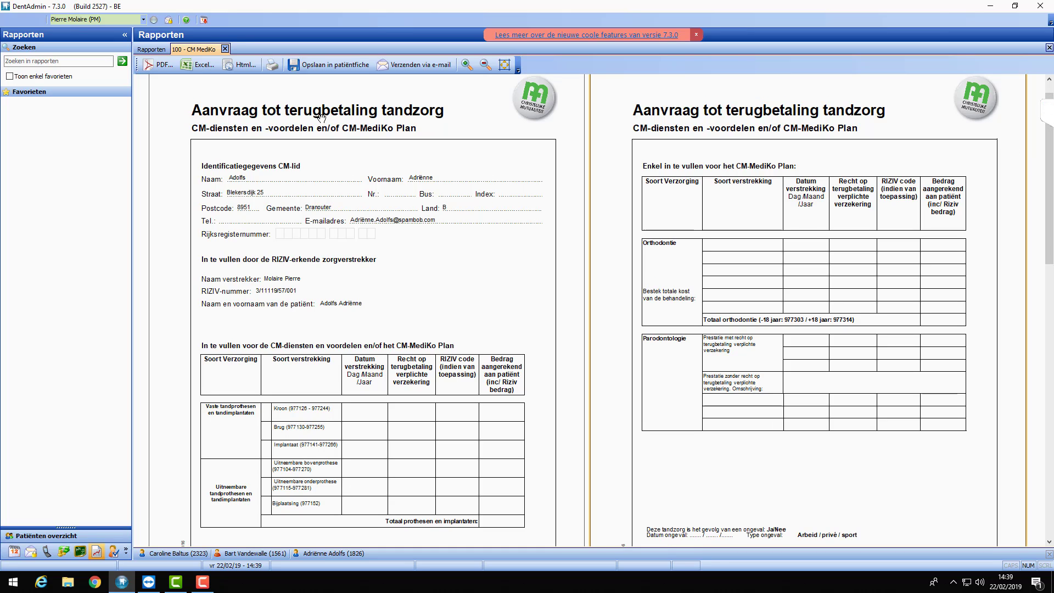
{"action": "left_click", "coordinate": [225, 50]}
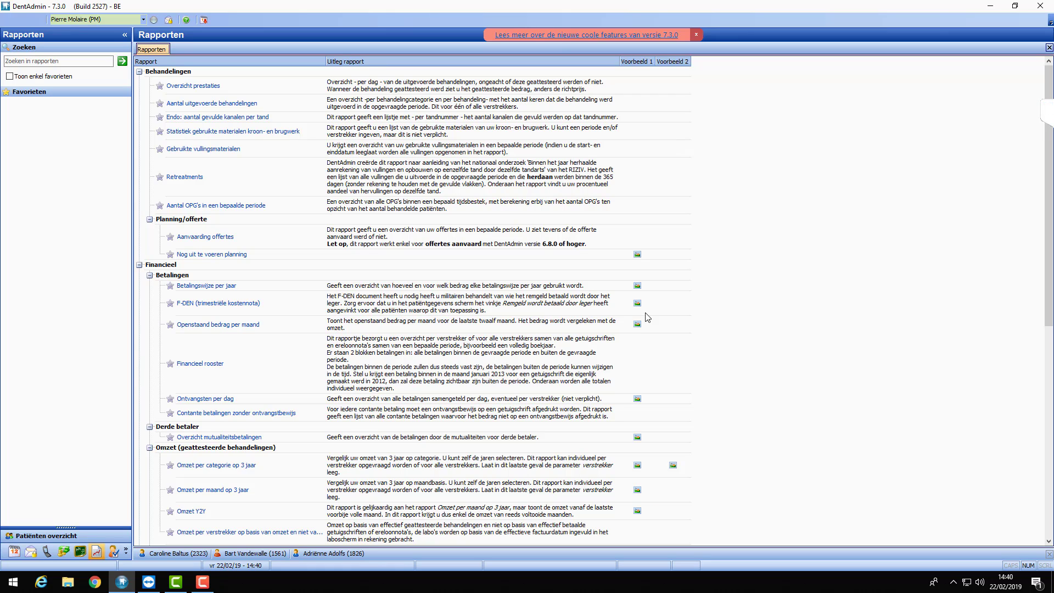
Check the TeamViewer meeting chat for participants' questions and collapse the meeting panel again
{"action": "left_click", "coordinate": [1047, 109]}
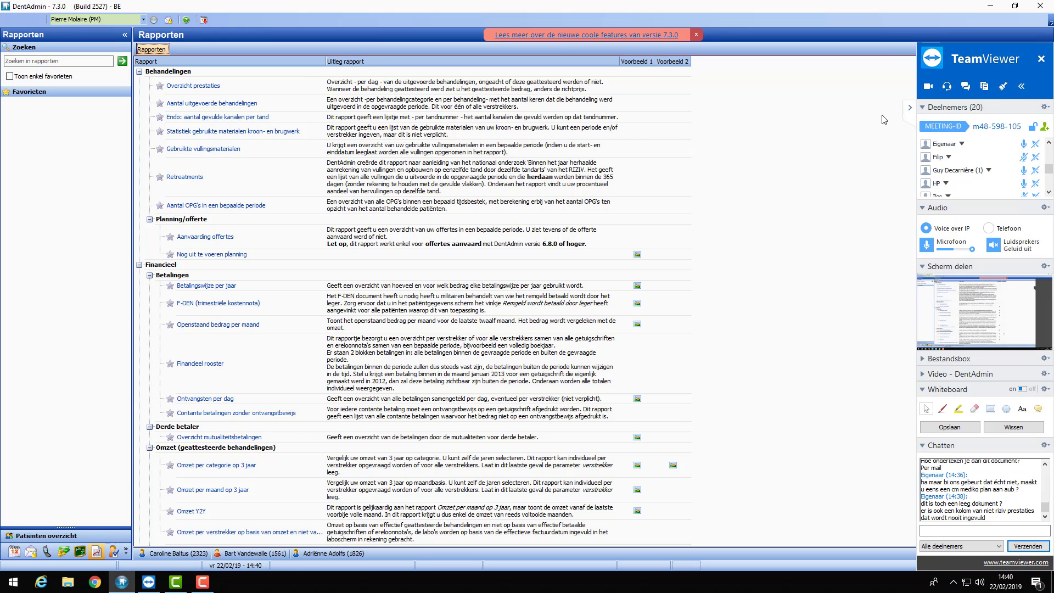
{"action": "left_click", "coordinate": [909, 108]}
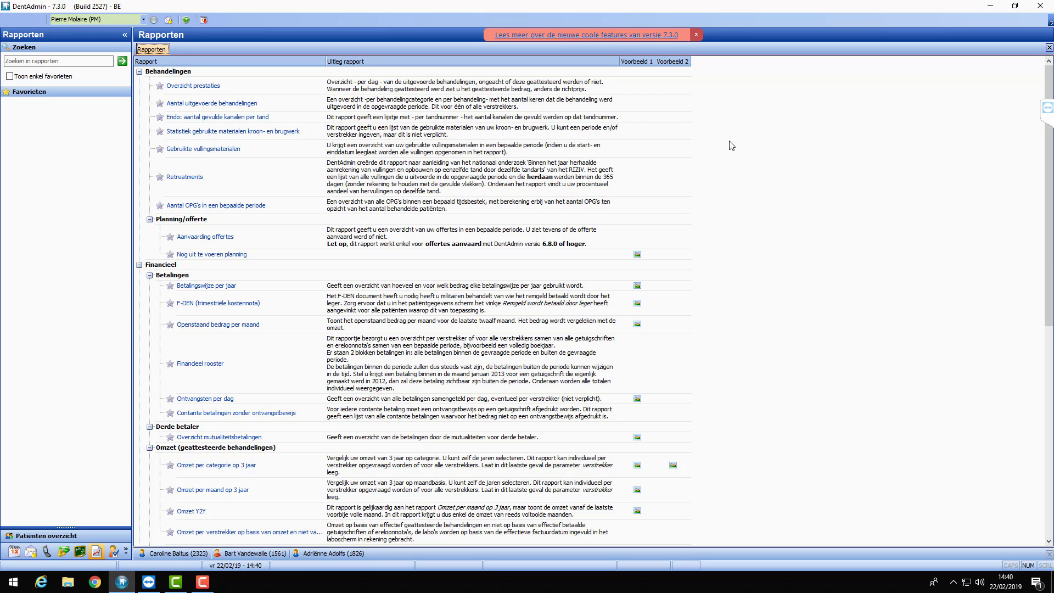
Switch to the second open patient record, open its communication overview and start a new letter
{"action": "left_click", "coordinate": [253, 554]}
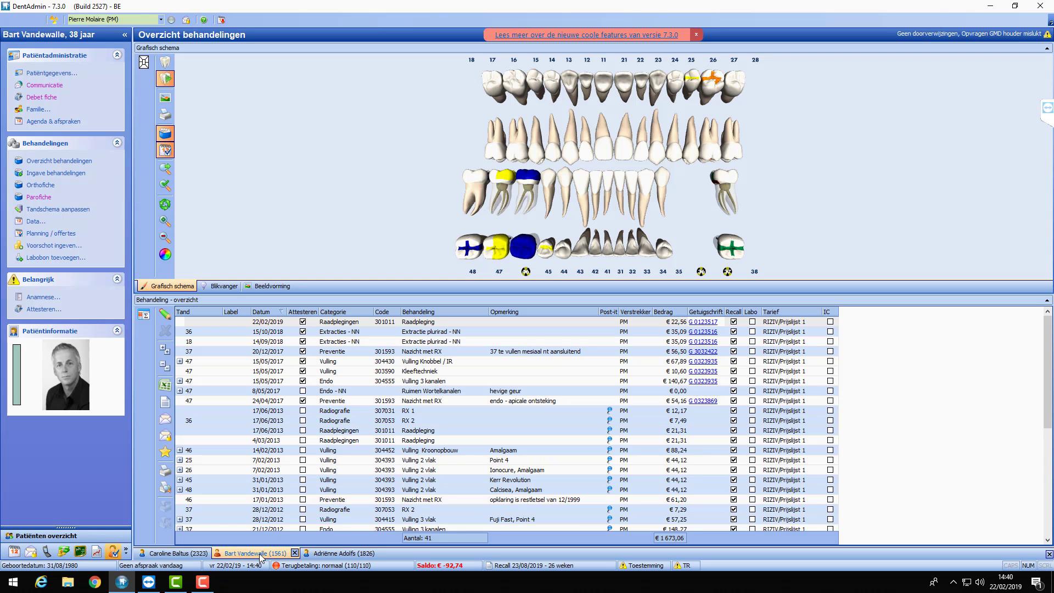
{"action": "left_click", "coordinate": [45, 86]}
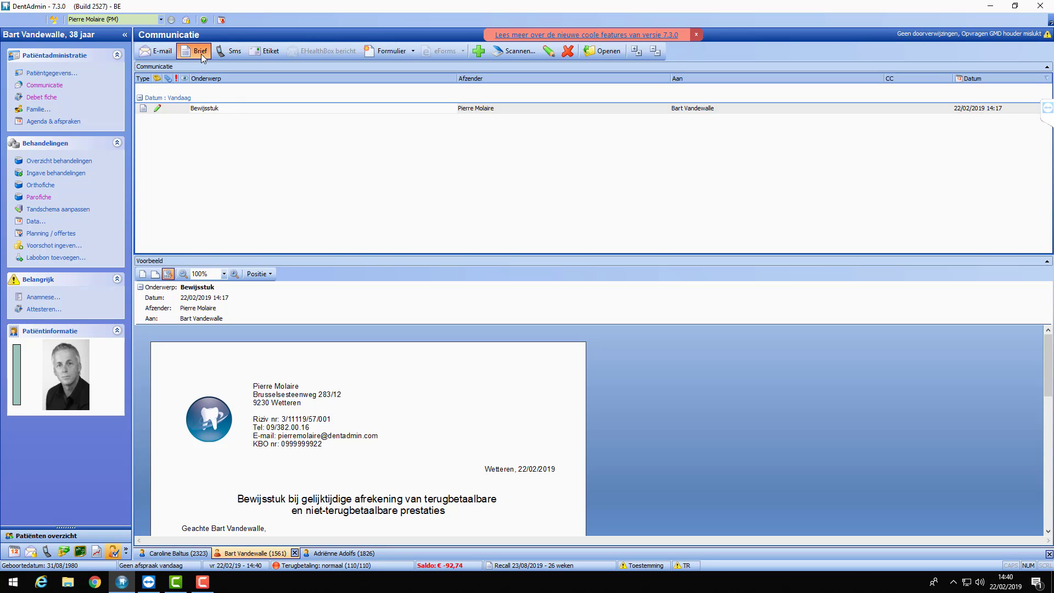
{"action": "left_click", "coordinate": [201, 53]}
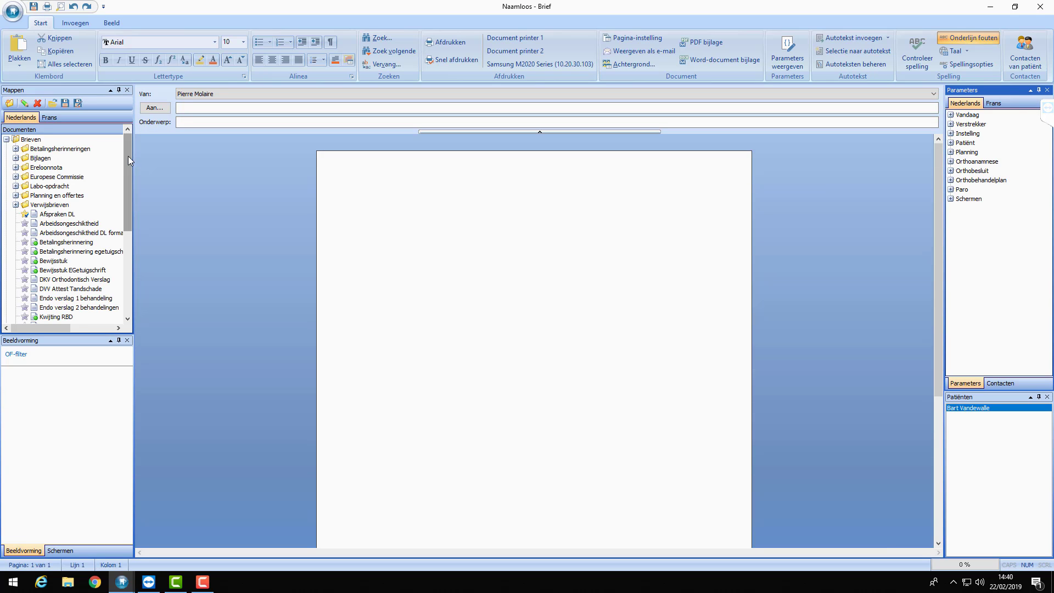
Browse the letter templates and load Endo Verwijsbrief from the Verwijsbrieven folder into the letter
{"action": "left_click_drag", "start_coordinate": [126, 157], "coordinate": [127, 191]}
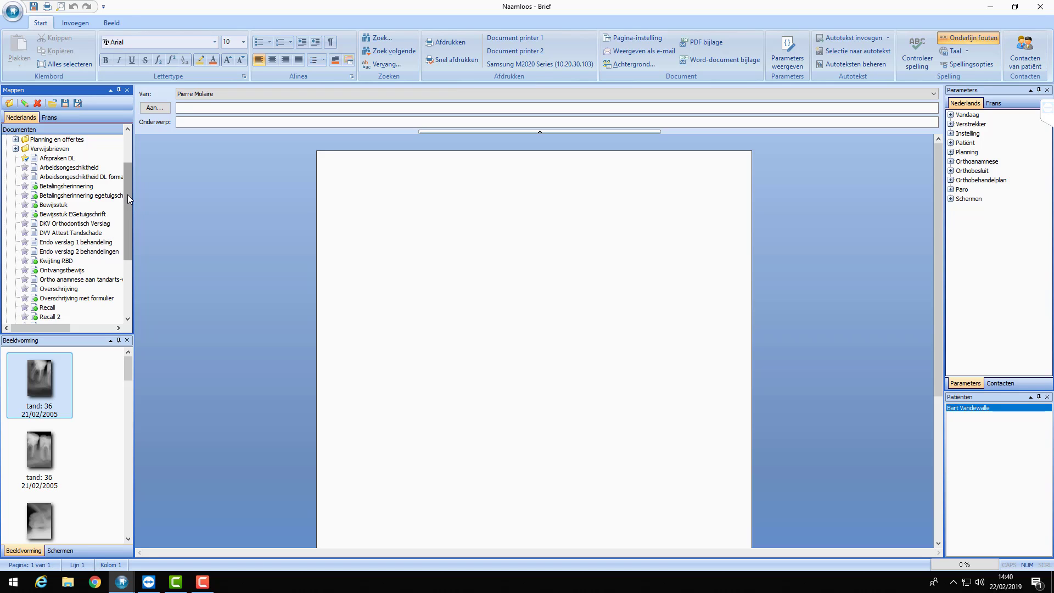
{"action": "left_click_drag", "start_coordinate": [128, 194], "coordinate": [112, 214]}
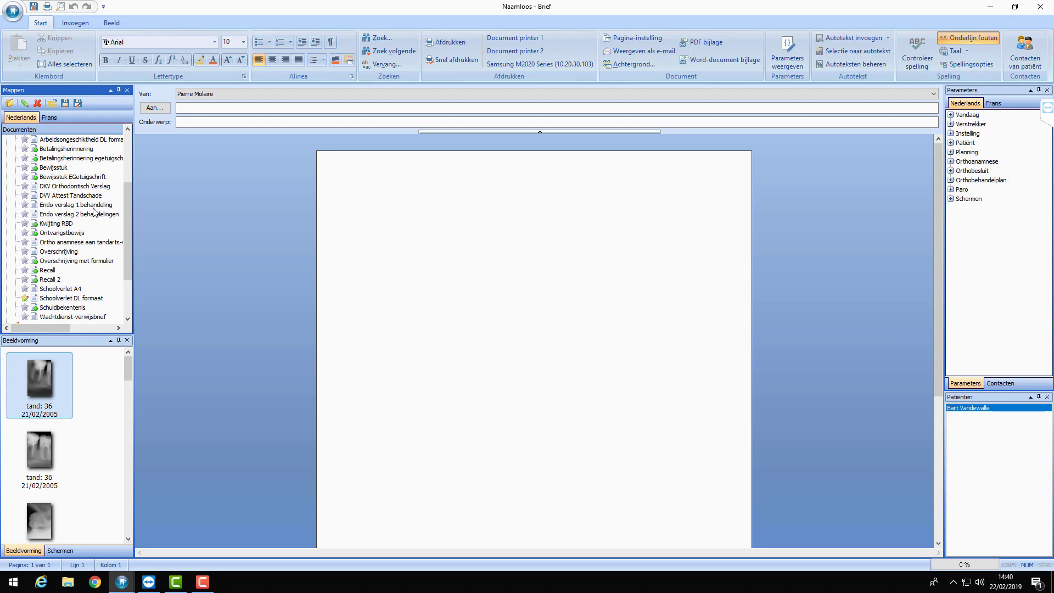
{"action": "left_click", "coordinate": [64, 205]}
{"action": "scroll", "coordinate": [124, 238], "scroll_direction": "up", "scroll_amount": 4}
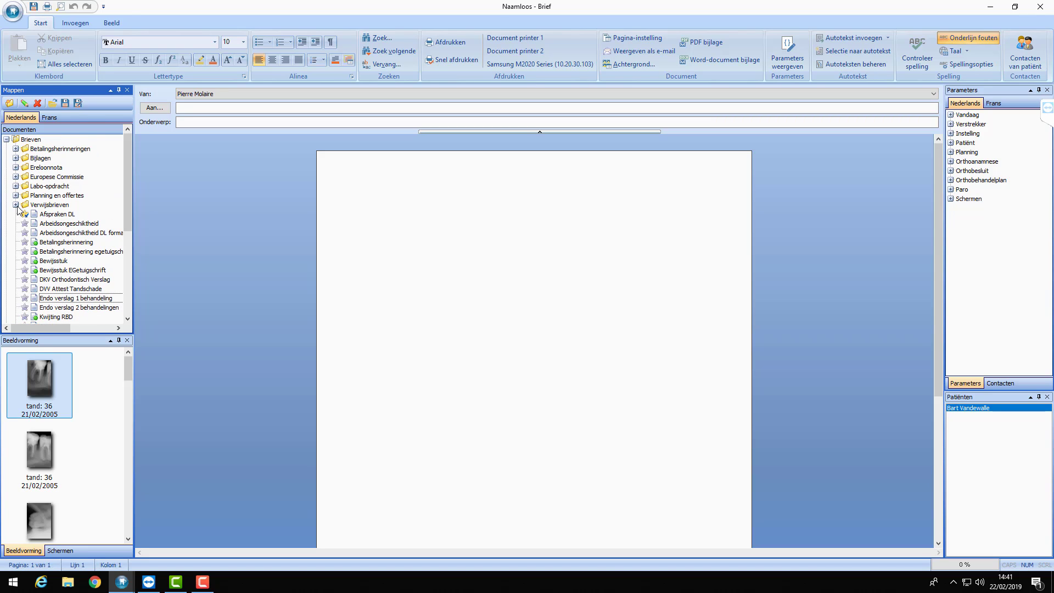
{"action": "left_click", "coordinate": [15, 204]}
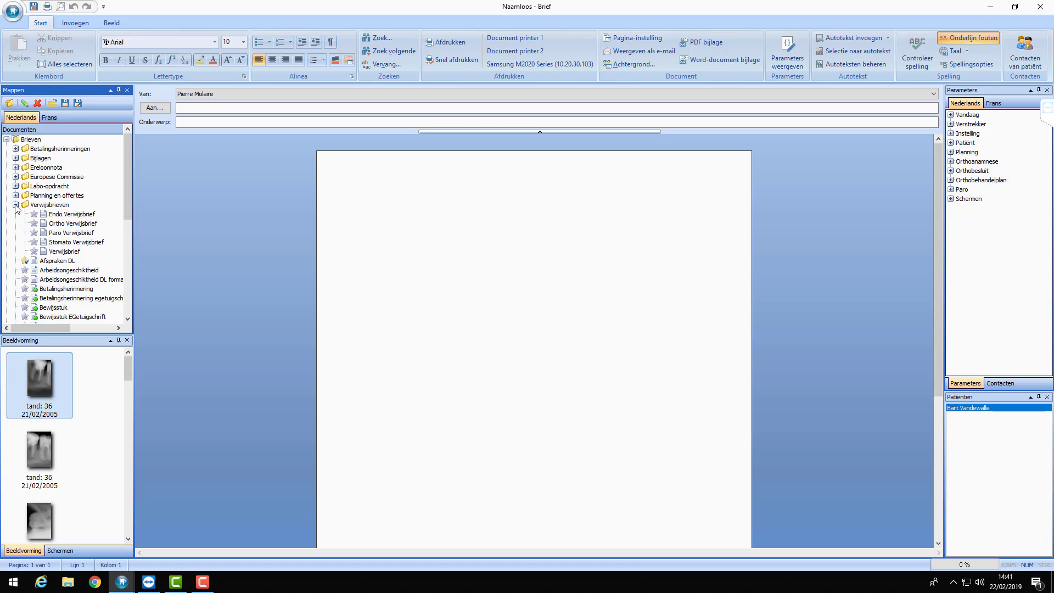
{"action": "left_click", "coordinate": [70, 216]}
{"action": "double_click", "coordinate": [70, 216]}
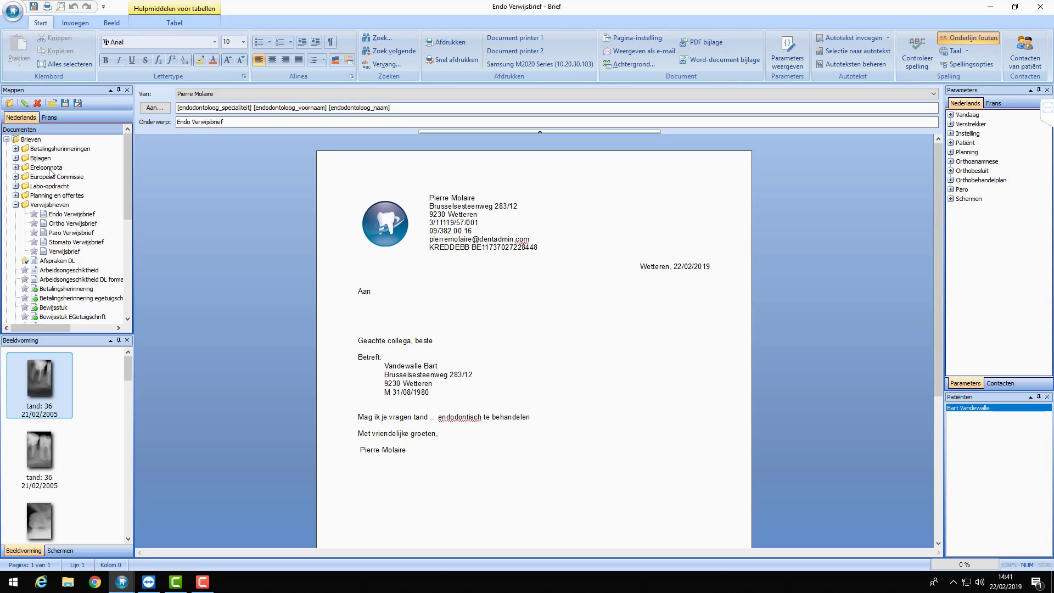
Show the parameter fields behind the endo referral letter, switch back to the filled-in text, and close the letter without saving
{"action": "left_click", "coordinate": [788, 53]}
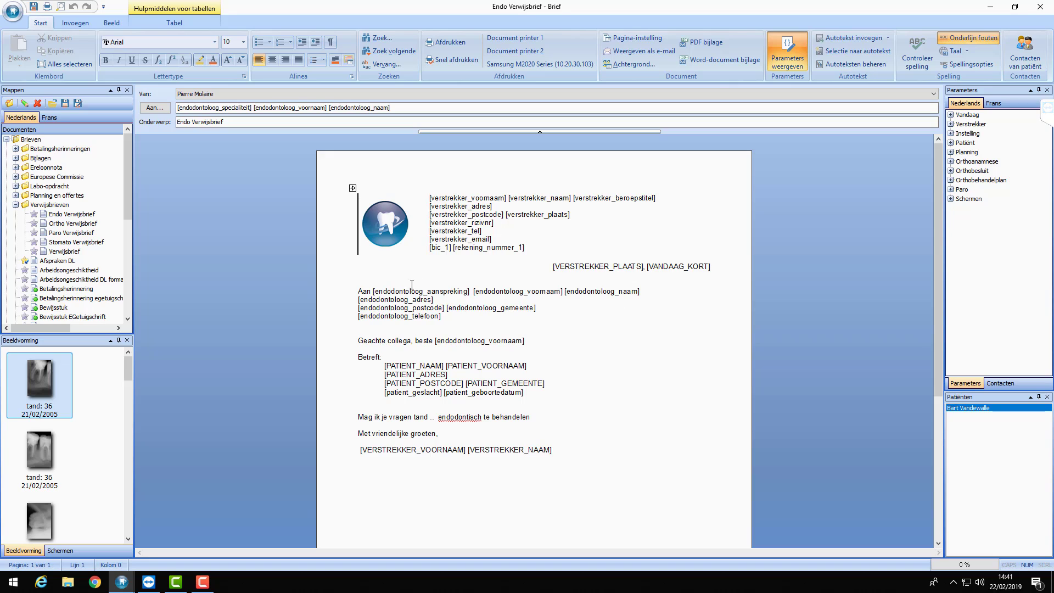
{"action": "left_click", "coordinate": [786, 62]}
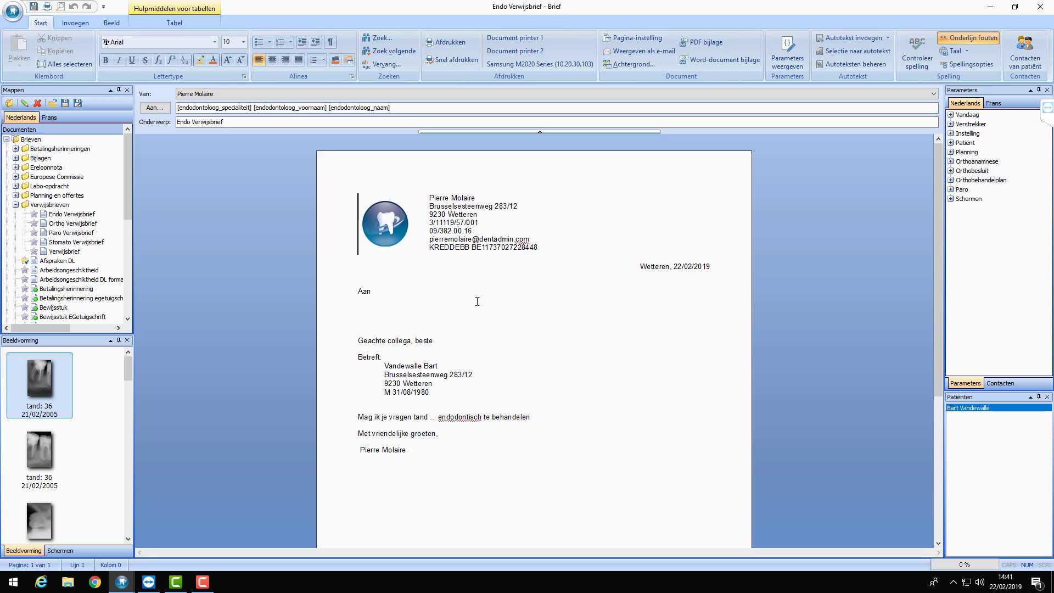
{"action": "left_click", "coordinate": [1040, 7]}
{"action": "left_click", "coordinate": [553, 327]}
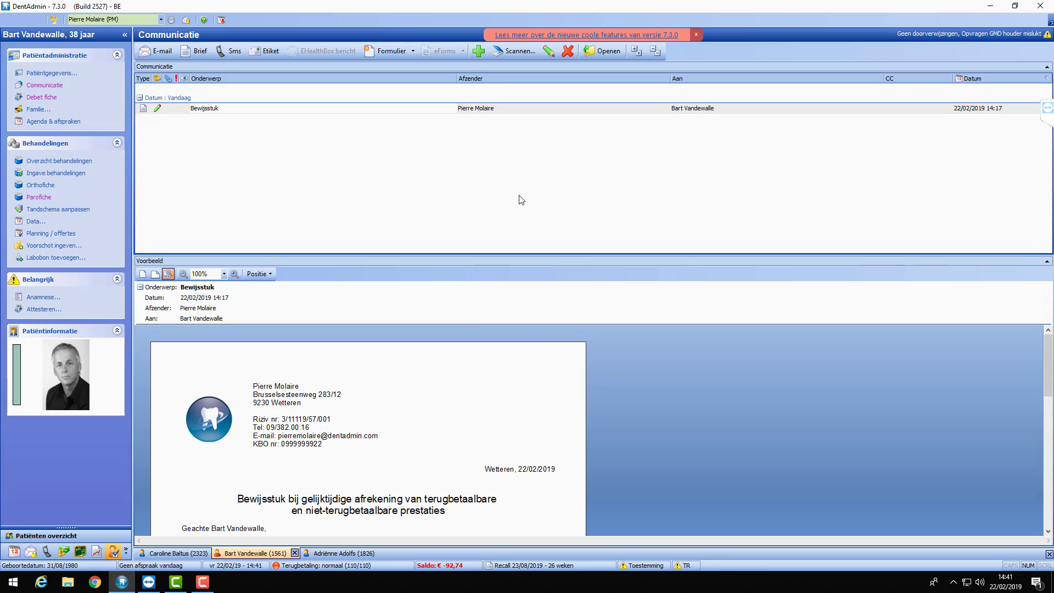
Open the contacts in the patient's details and add the endodontist from the medical contacts
{"action": "left_click", "coordinate": [50, 74]}
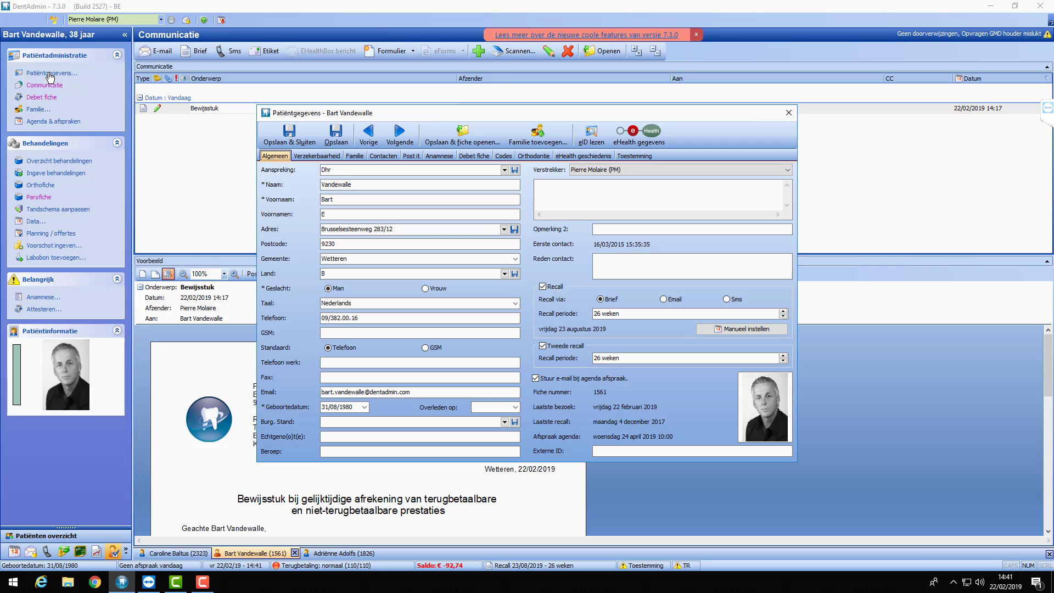
{"action": "left_click", "coordinate": [383, 156]}
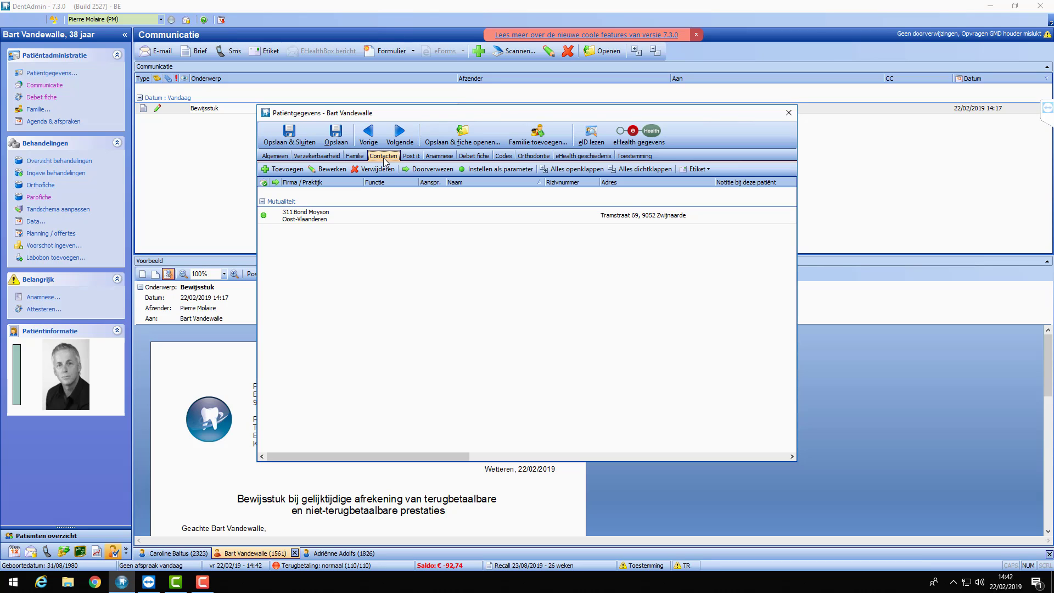
{"action": "left_click", "coordinate": [281, 169]}
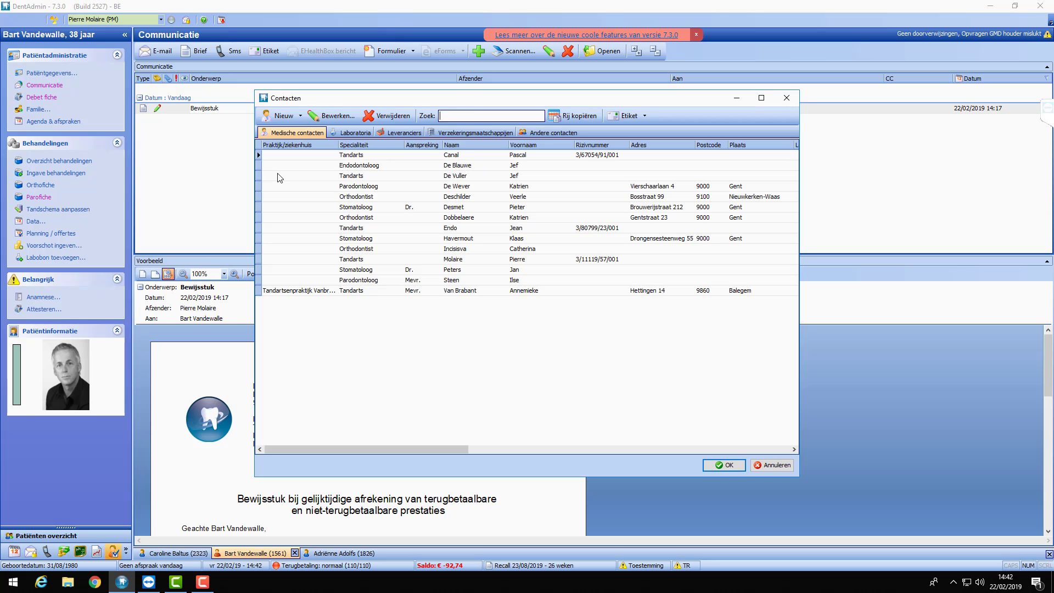
{"action": "double_click", "coordinate": [368, 166]}
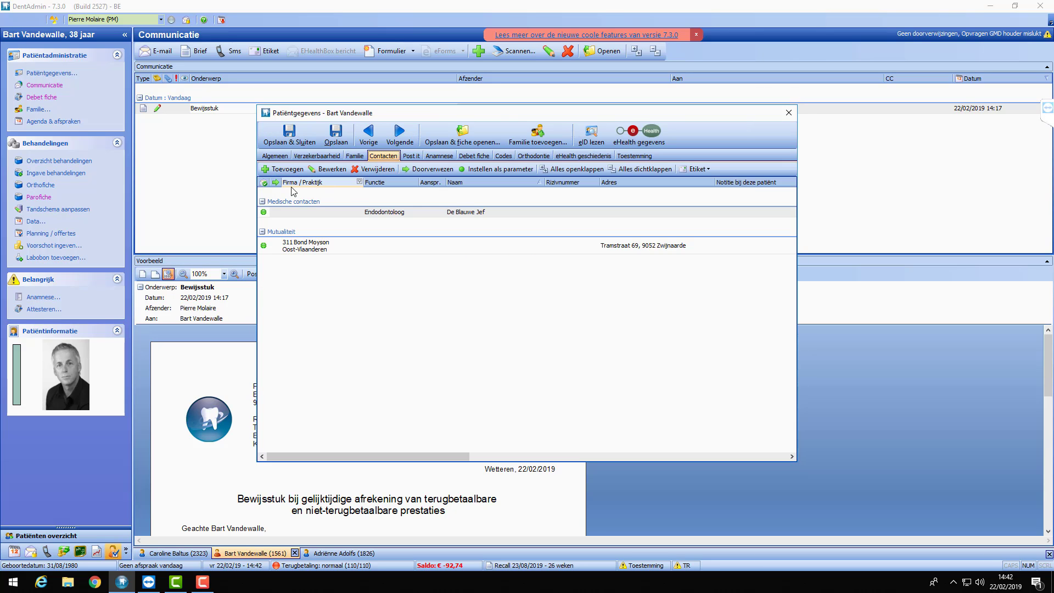
Add a periodontist and a stomatologist from Gent plus the orthodontist without an address to the patient's contacts, then save and close
{"action": "left_click", "coordinate": [281, 169]}
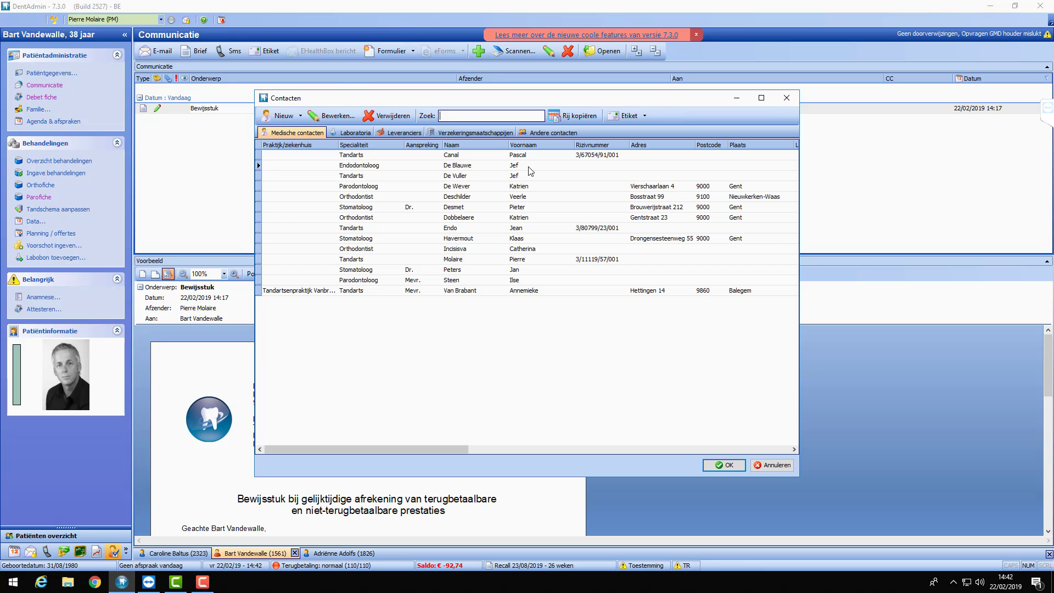
{"action": "double_click", "coordinate": [459, 186]}
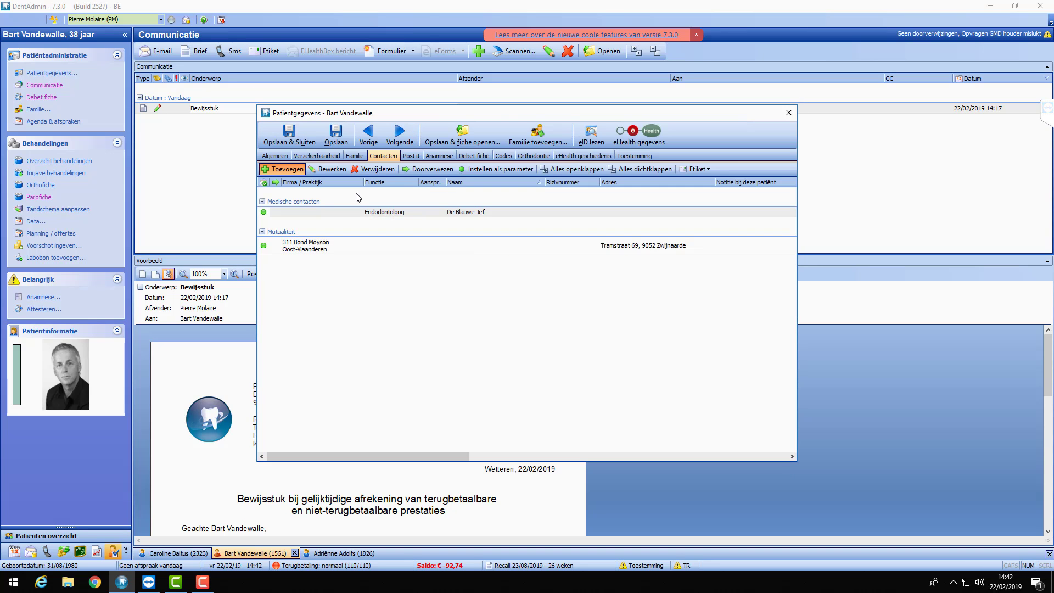
{"action": "left_click", "coordinate": [281, 169]}
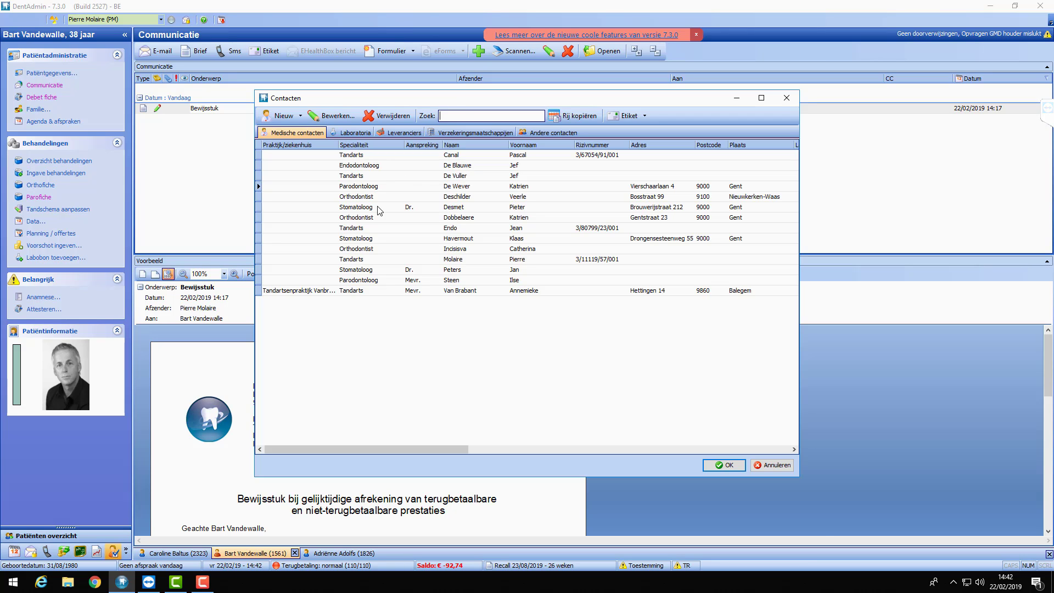
{"action": "double_click", "coordinate": [462, 238]}
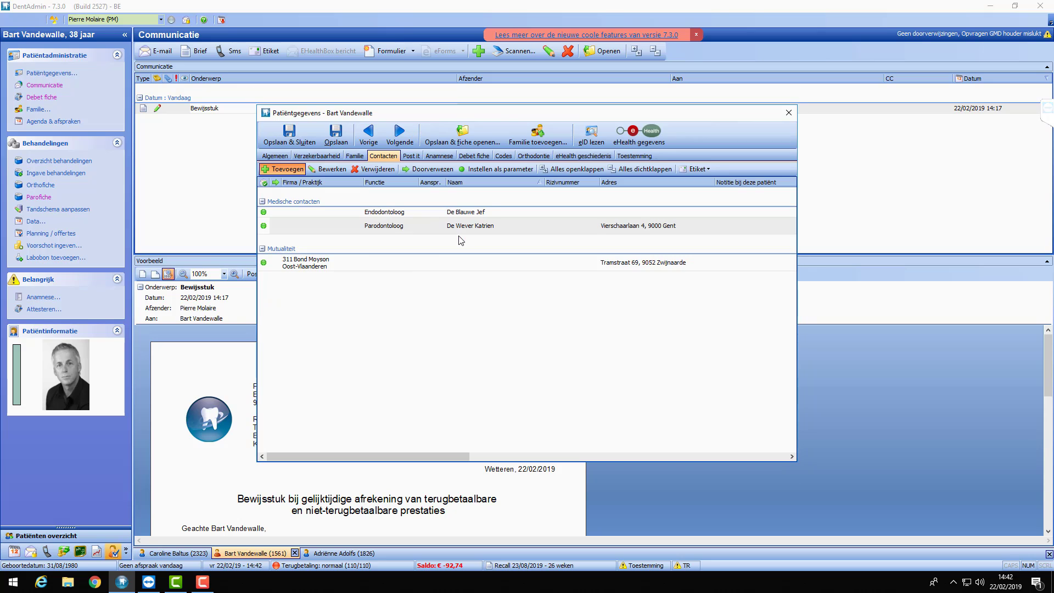
{"action": "left_click", "coordinate": [295, 170]}
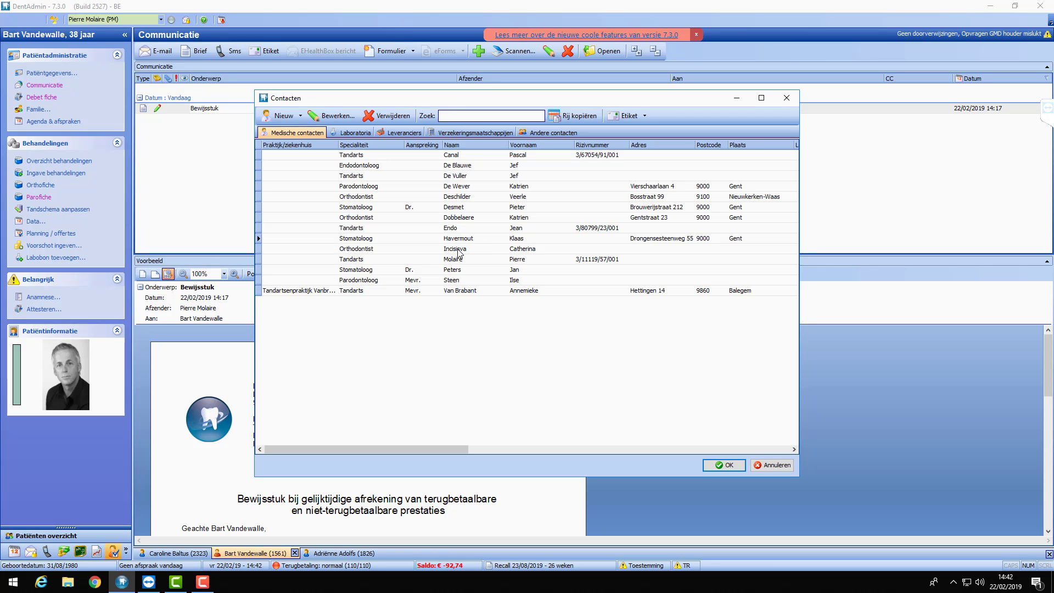
{"action": "double_click", "coordinate": [459, 249]}
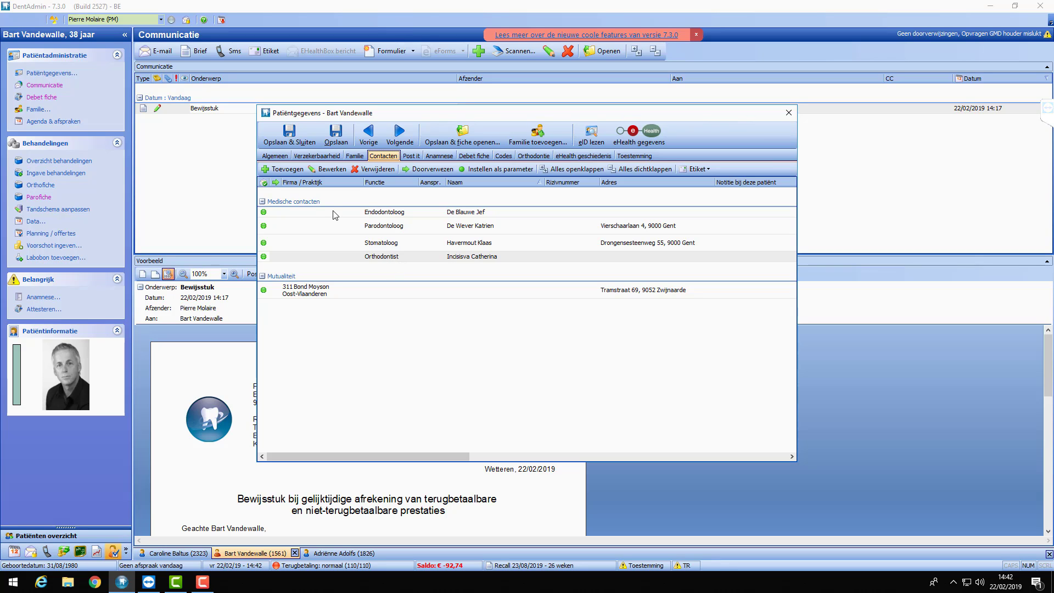
{"action": "left_click", "coordinate": [287, 141]}
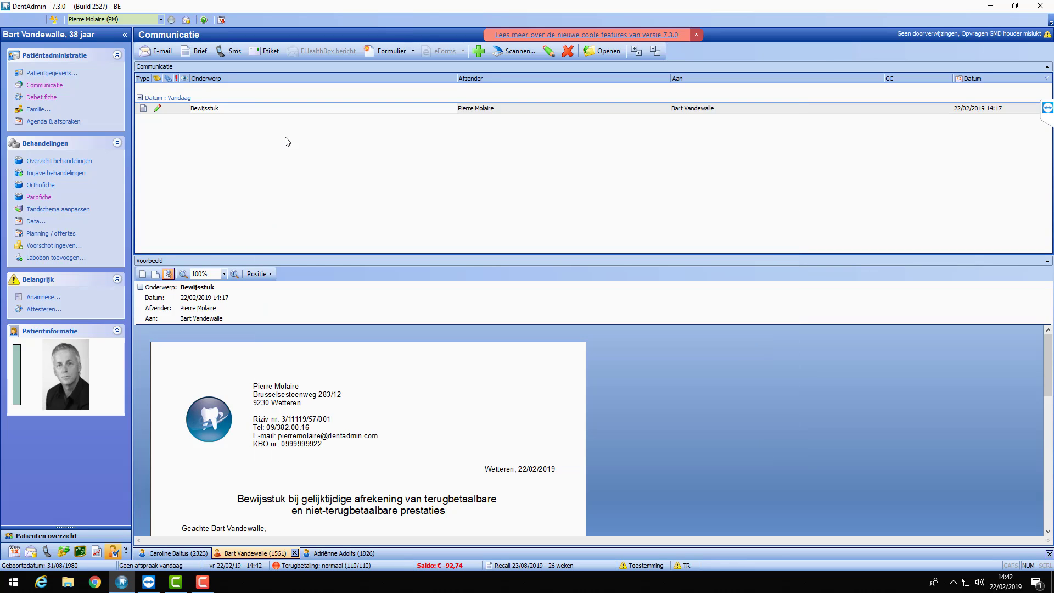
Create a new letter for the patient and load the Endo Verwijsbrief template
{"action": "left_click", "coordinate": [192, 52]}
{"action": "left_click", "coordinate": [193, 52]}
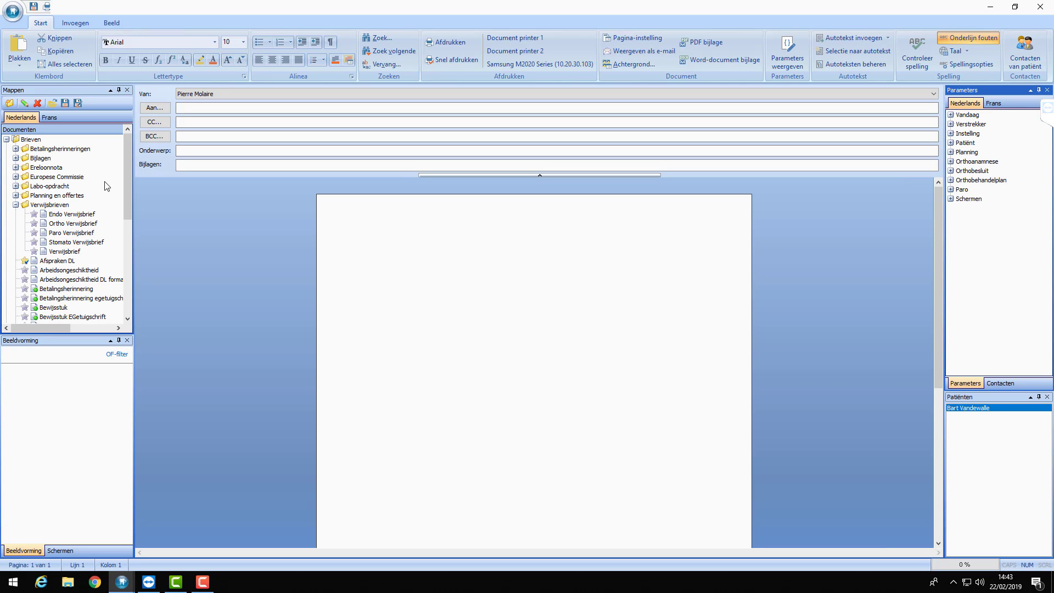
{"action": "double_click", "coordinate": [82, 215]}
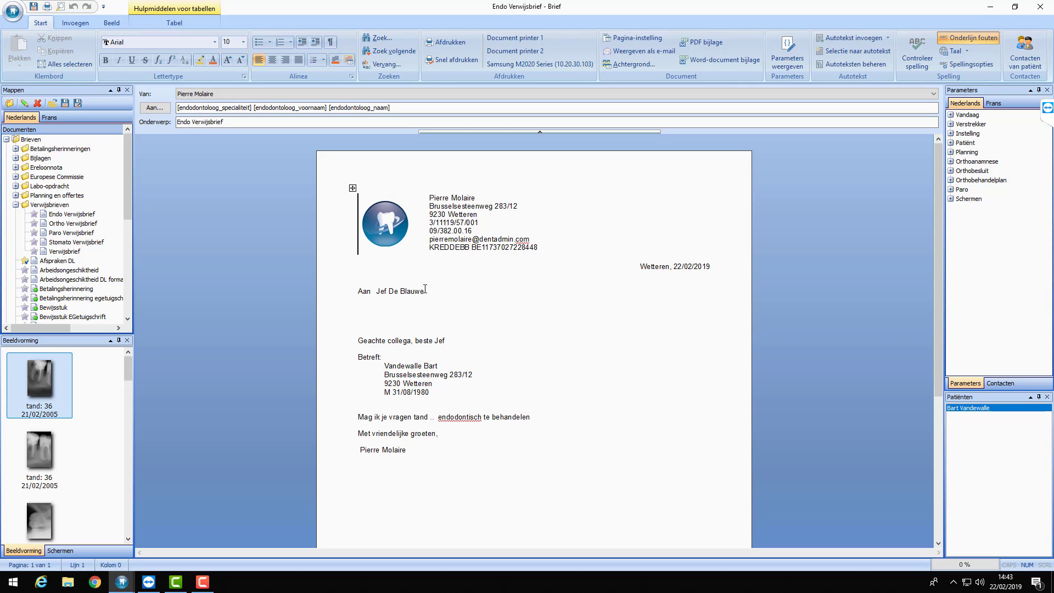
Load the Ortho Verwijsbrief and then the Paro Verwijsbrief template, and select the recipient's address and phone lines in the latter
{"action": "double_click", "coordinate": [81, 223]}
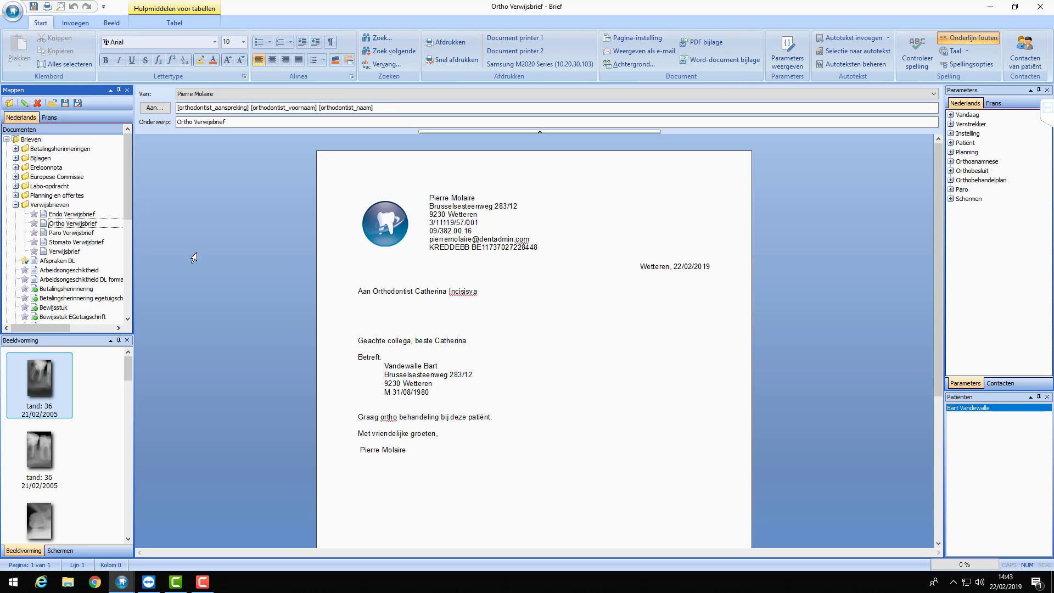
{"action": "left_click", "coordinate": [71, 233]}
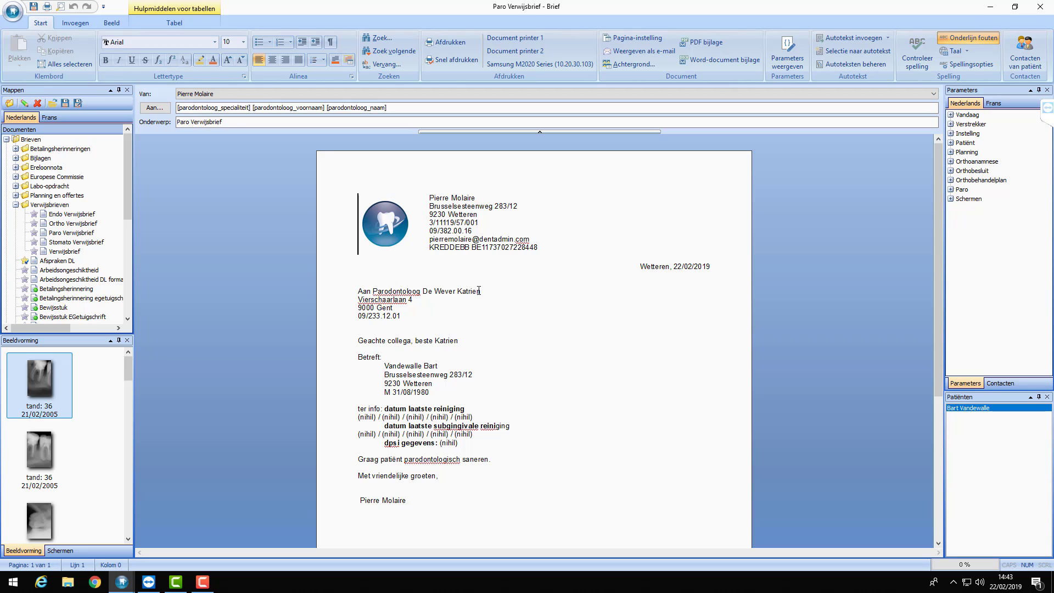
{"action": "left_click_drag", "start_coordinate": [409, 316], "coordinate": [357, 299]}
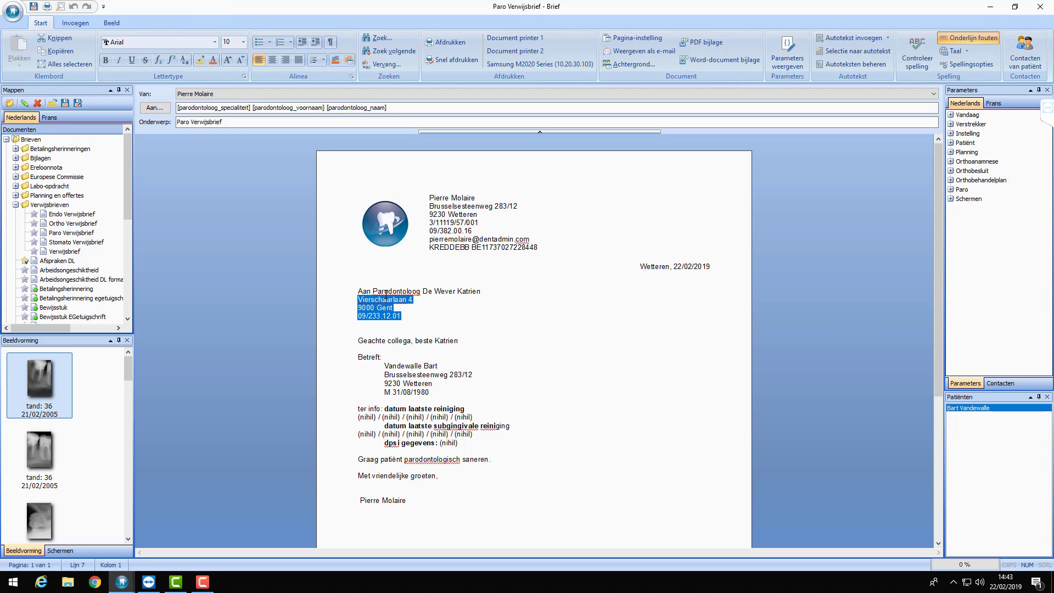
Deselect the address lines and load the Stomato Verwijsbrief template into the letter
{"action": "left_click", "coordinate": [416, 311]}
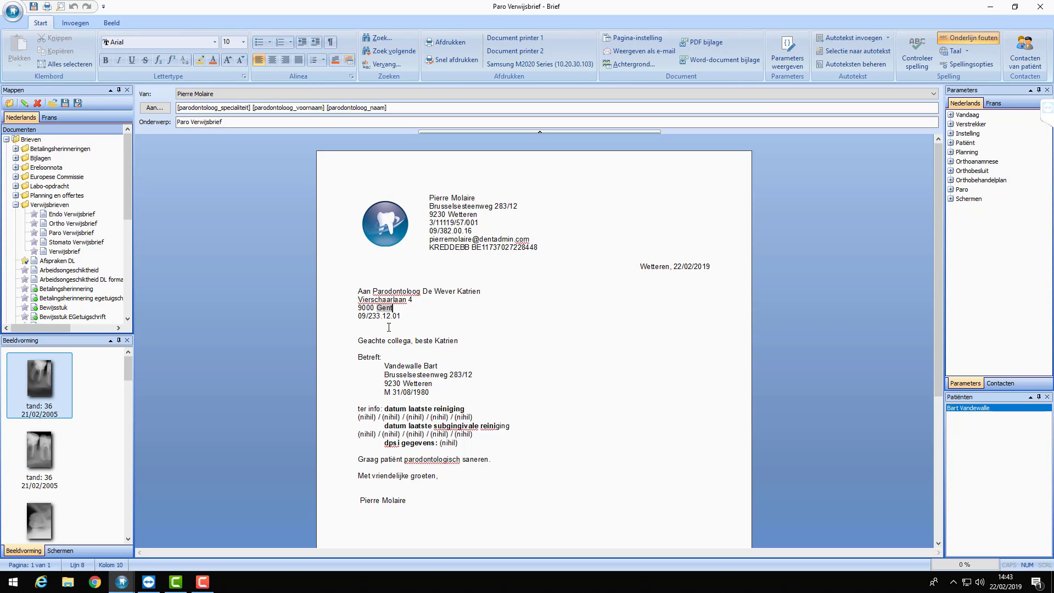
{"action": "double_click", "coordinate": [79, 242]}
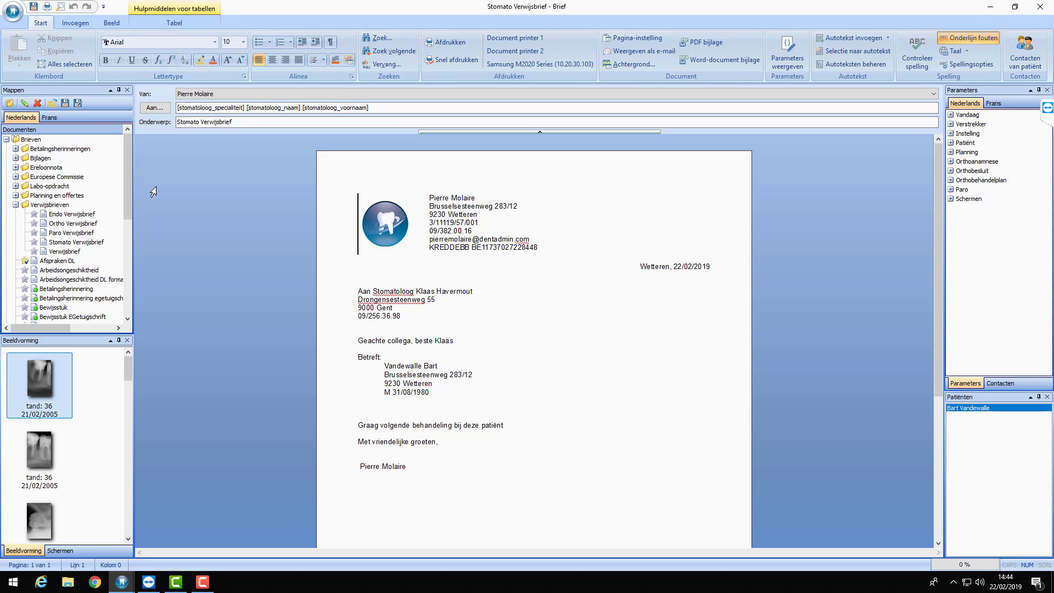
Load the Endo Verwijsmail and then the Paro Verwijsmail template from the Verwijsmail folder under E-mails
{"action": "left_click", "coordinate": [7, 139]}
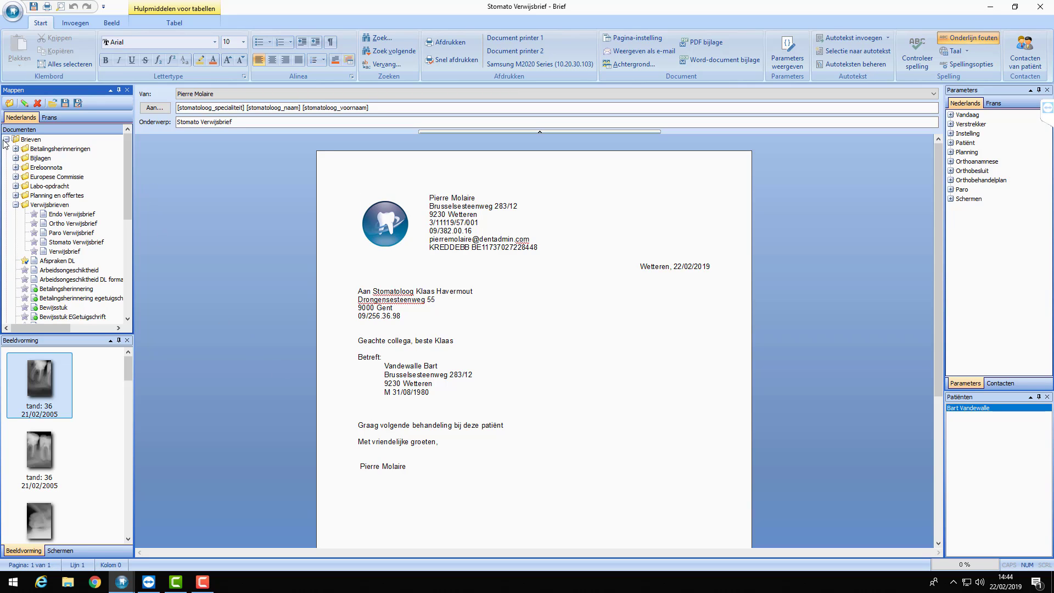
{"action": "left_click", "coordinate": [6, 196]}
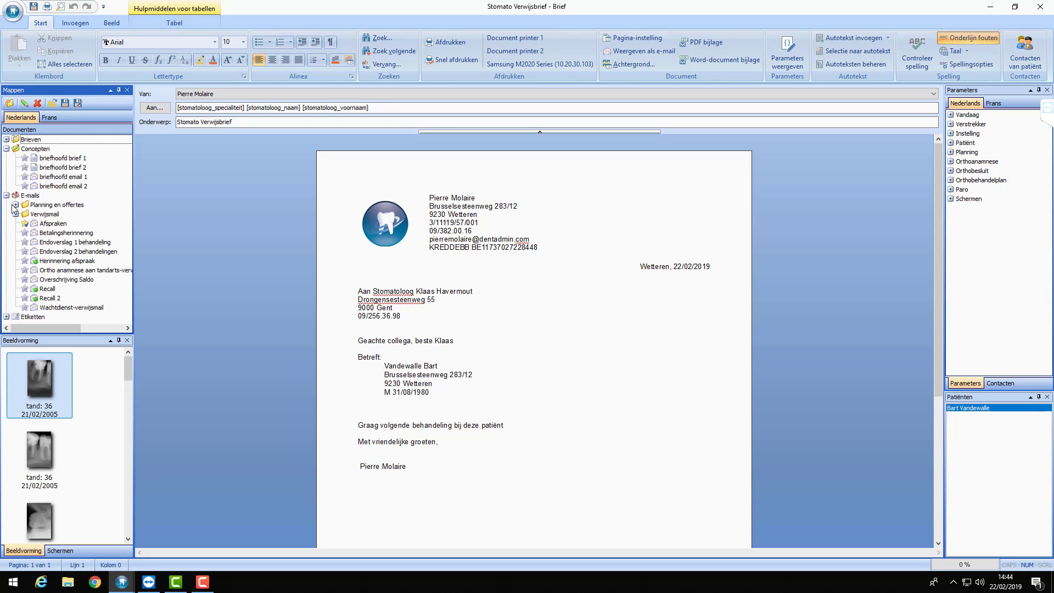
{"action": "left_click", "coordinate": [16, 214]}
{"action": "left_click", "coordinate": [79, 225]}
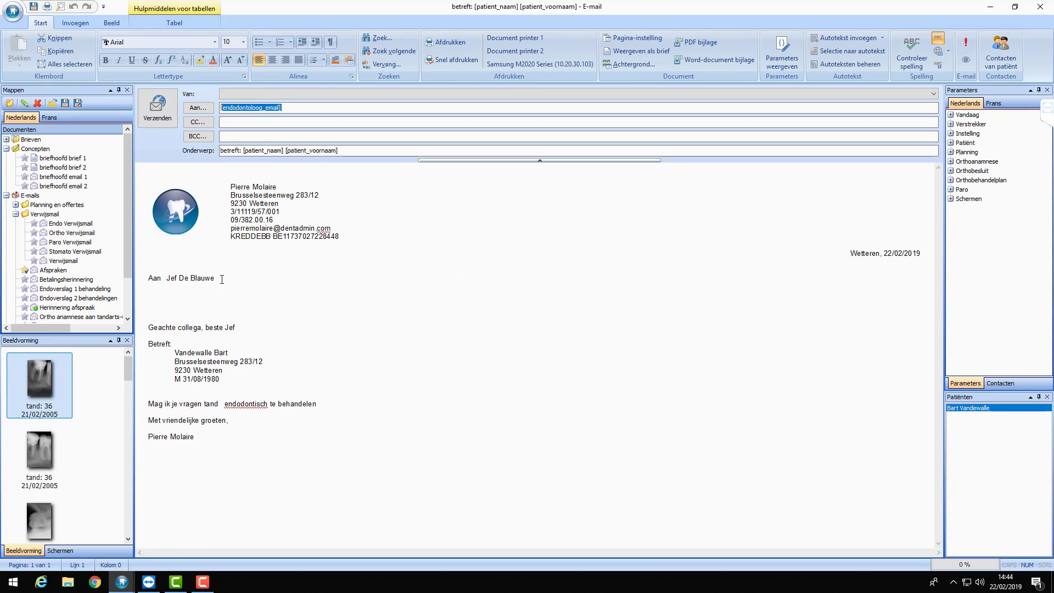
{"action": "double_click", "coordinate": [73, 245]}
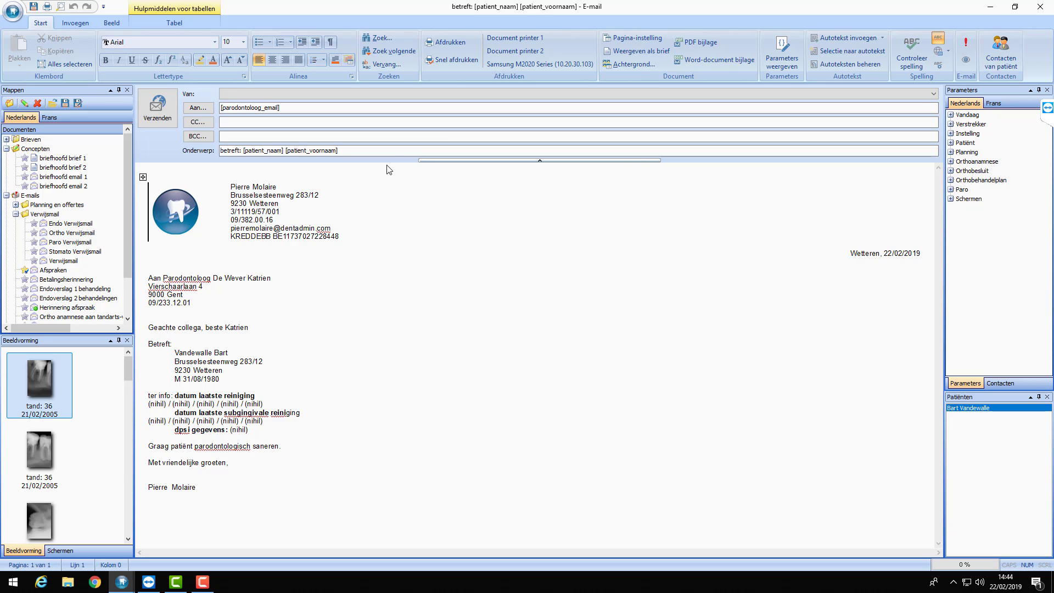
Show the forms in the Bijlagen folder under Brieven, then close the e-mail without saving it in the patient's file
{"action": "left_click", "coordinate": [7, 139]}
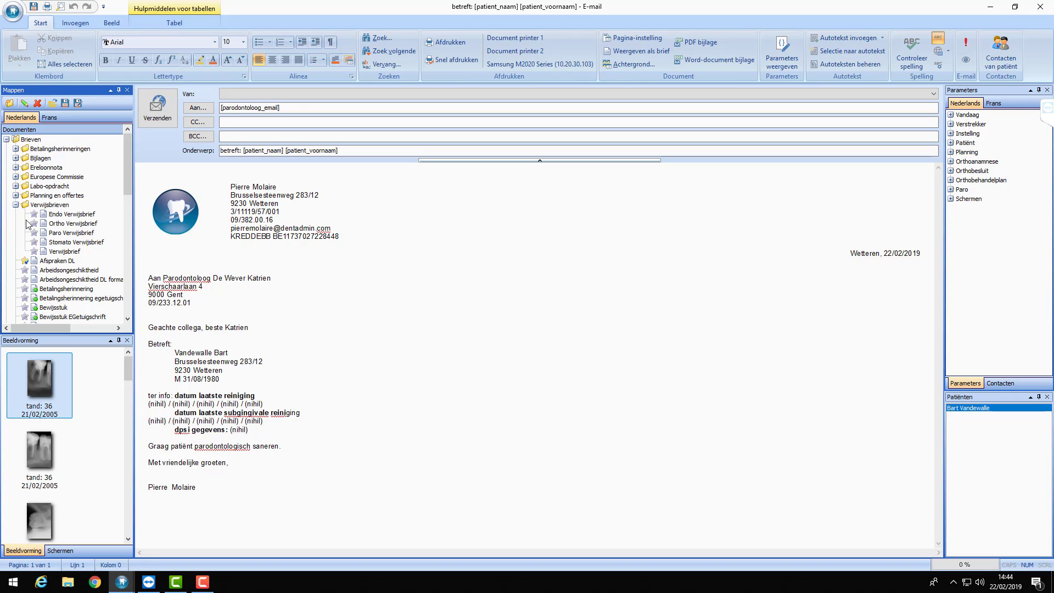
{"action": "left_click", "coordinate": [15, 205]}
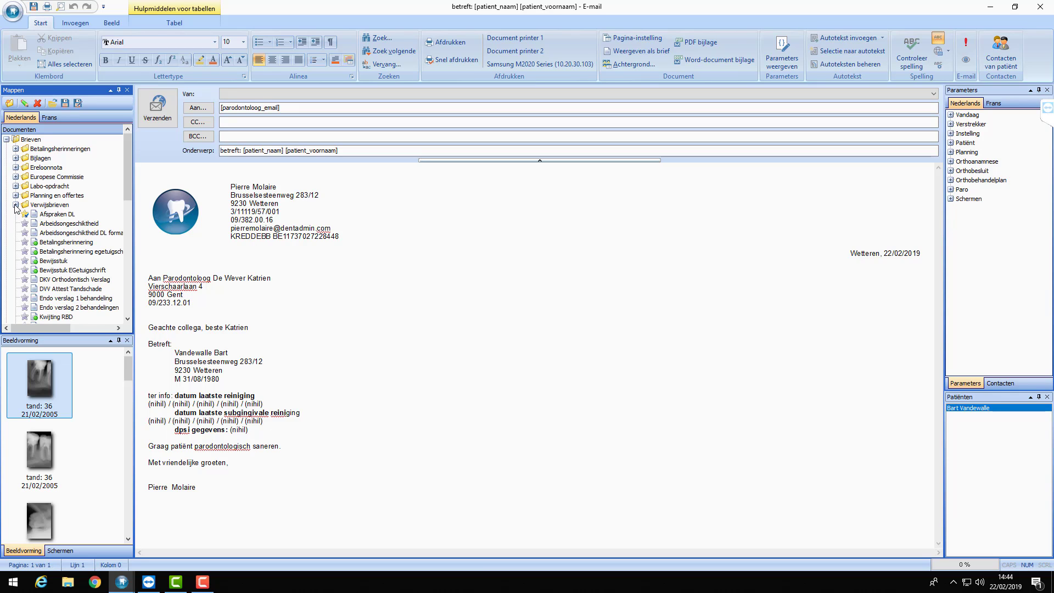
{"action": "left_click", "coordinate": [16, 158]}
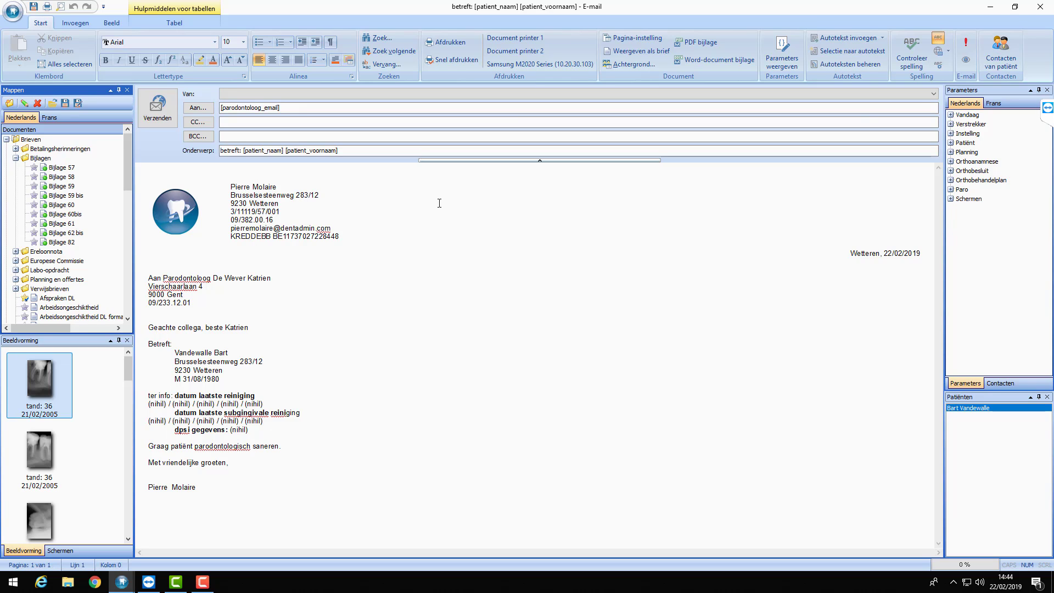
{"action": "left_click", "coordinate": [1038, 8]}
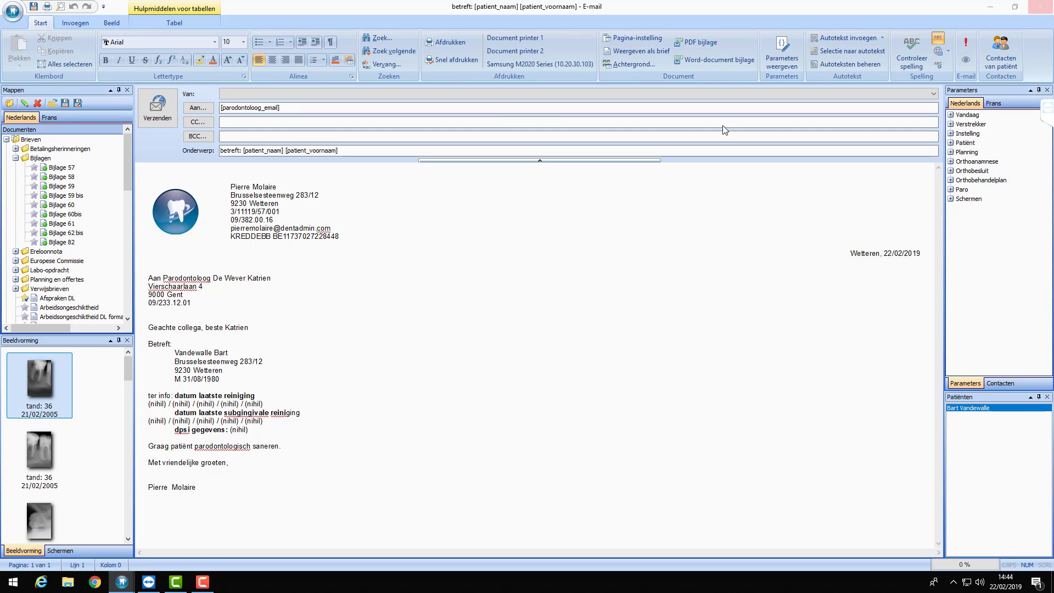
{"action": "left_click", "coordinate": [560, 334]}
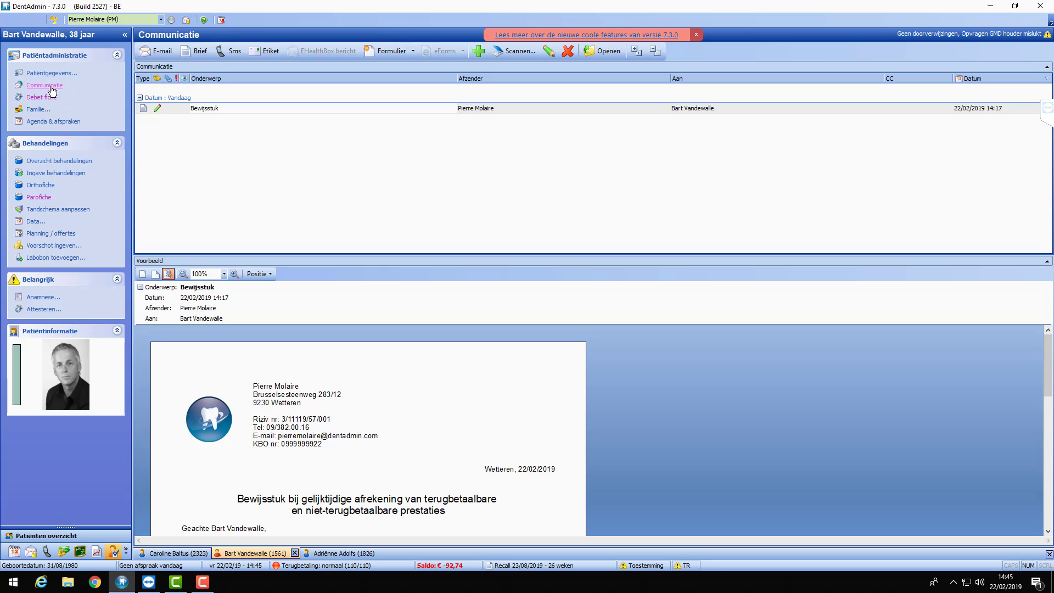
Create a Bijlage 61 form from the patient's communication overview, then close it without saving
{"action": "left_click", "coordinate": [52, 85]}
{"action": "left_click", "coordinate": [413, 52]}
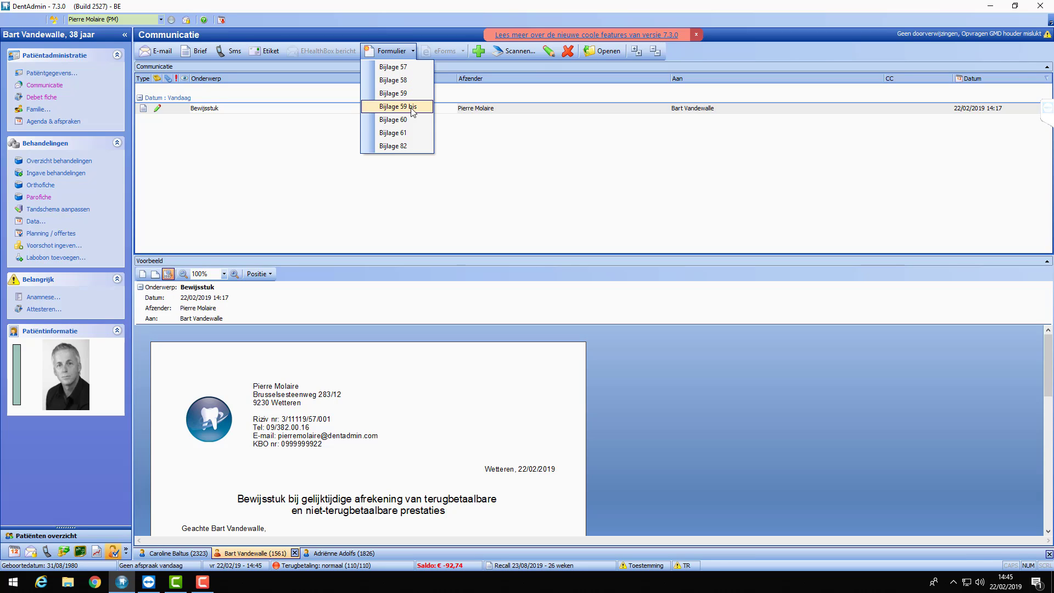
{"action": "left_click", "coordinate": [408, 146]}
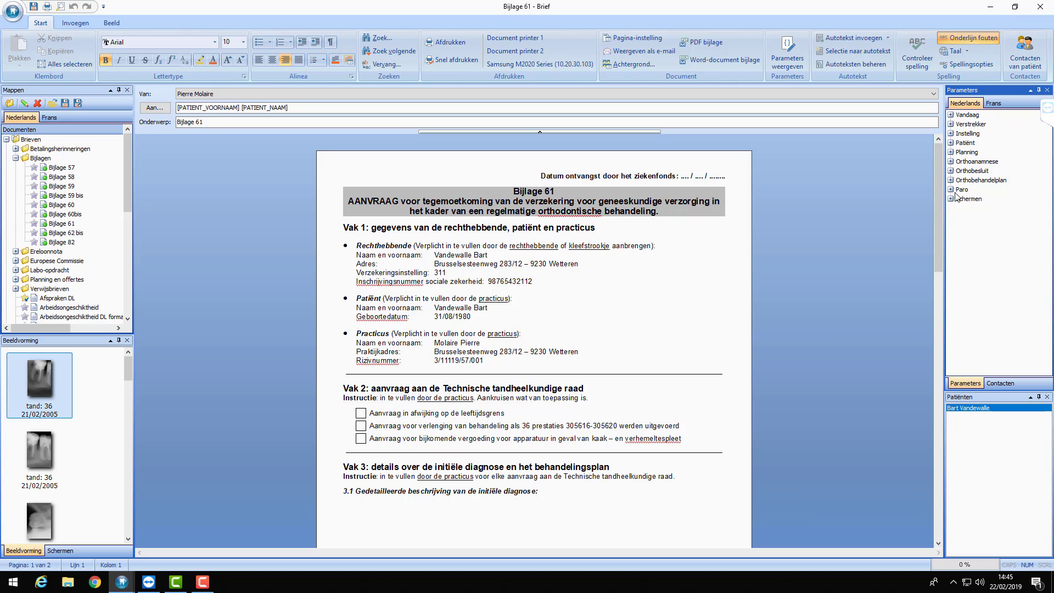
{"action": "left_click_drag", "start_coordinate": [930, 196], "coordinate": [1003, 22]}
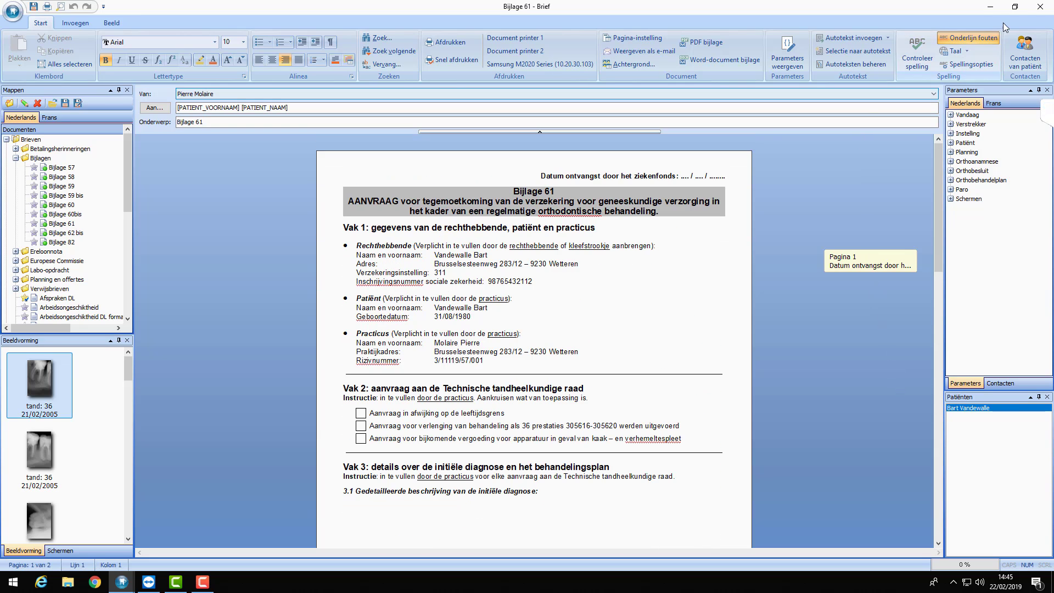
{"action": "left_click", "coordinate": [1040, 6]}
{"action": "left_click", "coordinate": [563, 327]}
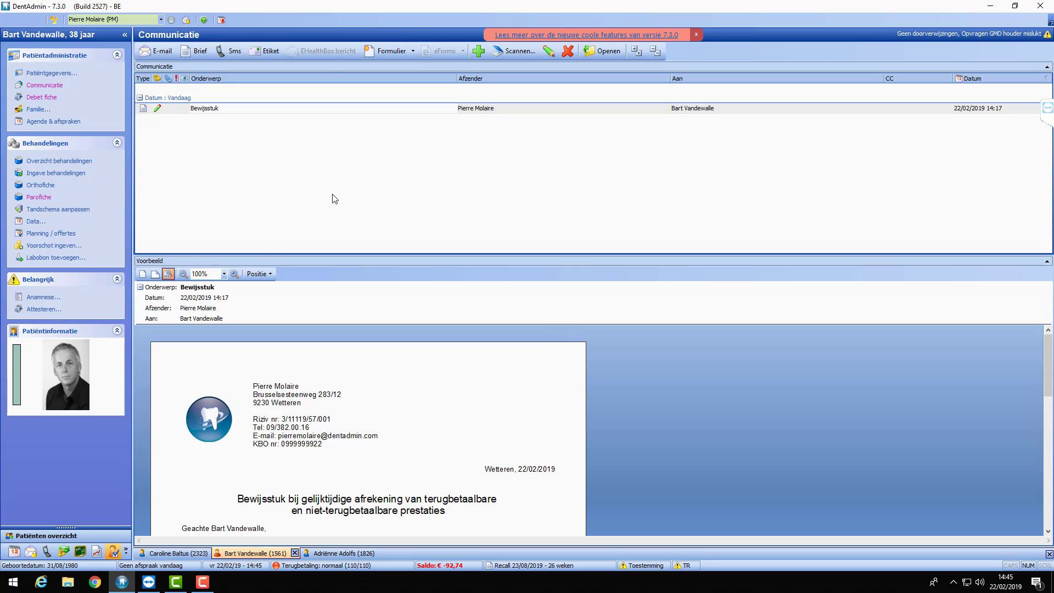
{"action": "left_click", "coordinate": [413, 51]}
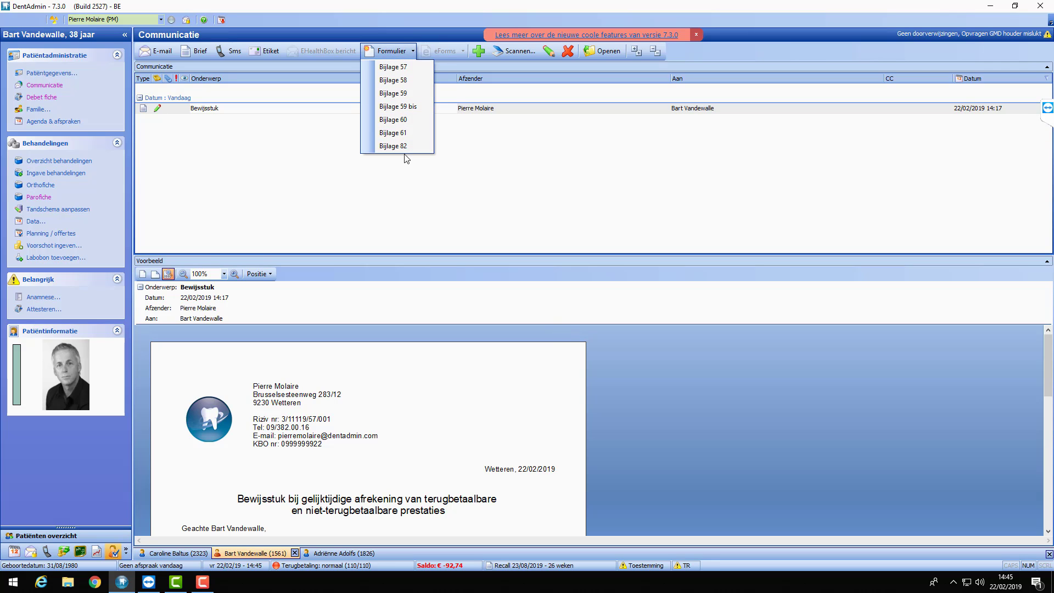
{"action": "left_click", "coordinate": [427, 205]}
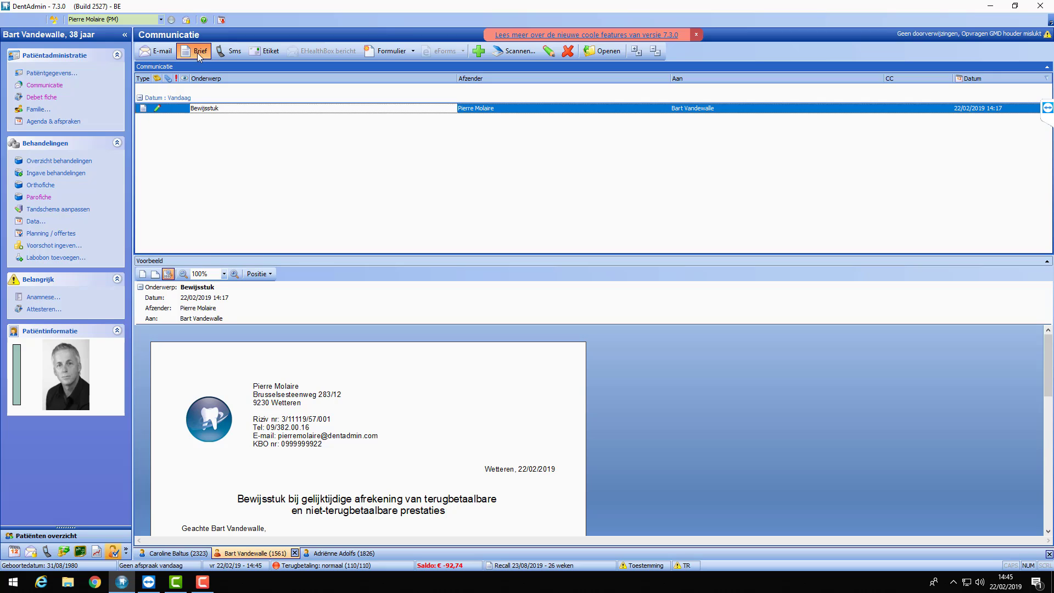
Create a new letter with the "Ereloonnota - referentie nr getuigschrift" template, then close it without saving
{"action": "left_click", "coordinate": [197, 53]}
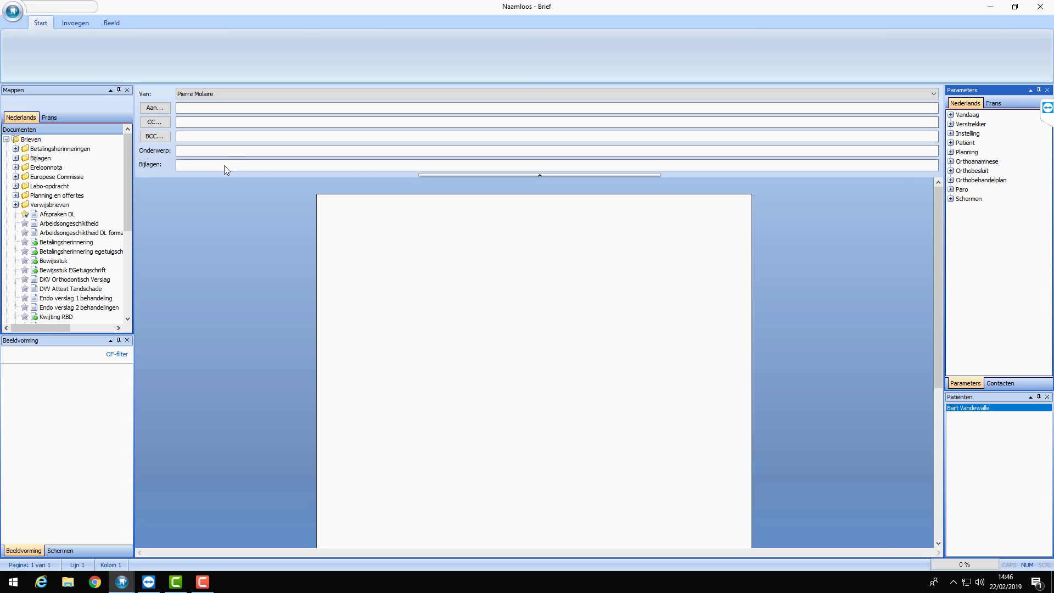
{"action": "left_click", "coordinate": [16, 158]}
{"action": "left_click", "coordinate": [16, 158]}
{"action": "left_click", "coordinate": [15, 168]}
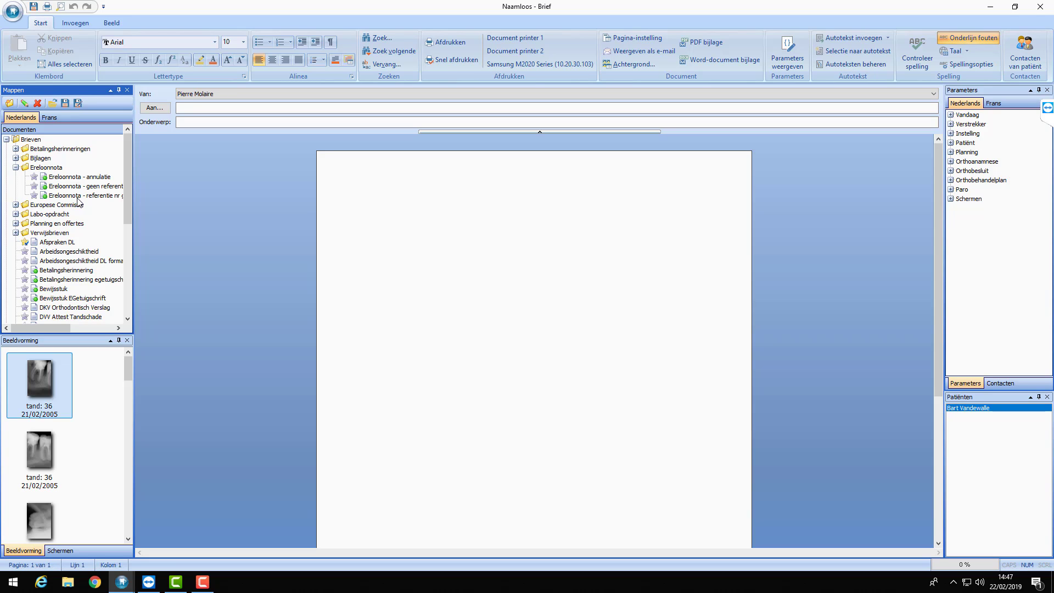
{"action": "left_click", "coordinate": [95, 197]}
{"action": "double_click", "coordinate": [95, 196]}
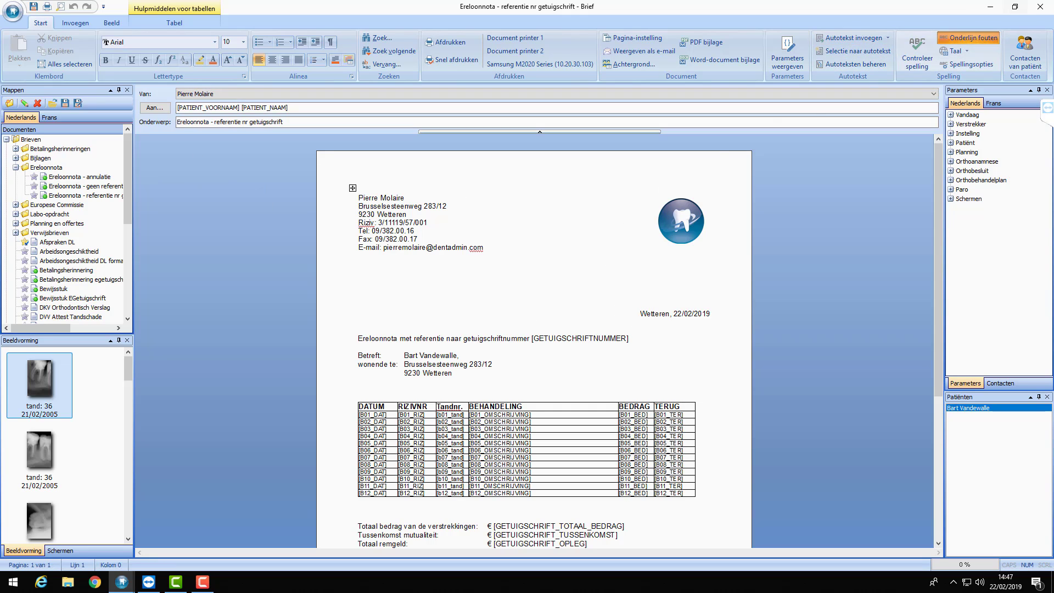
{"action": "left_click", "coordinate": [1040, 6]}
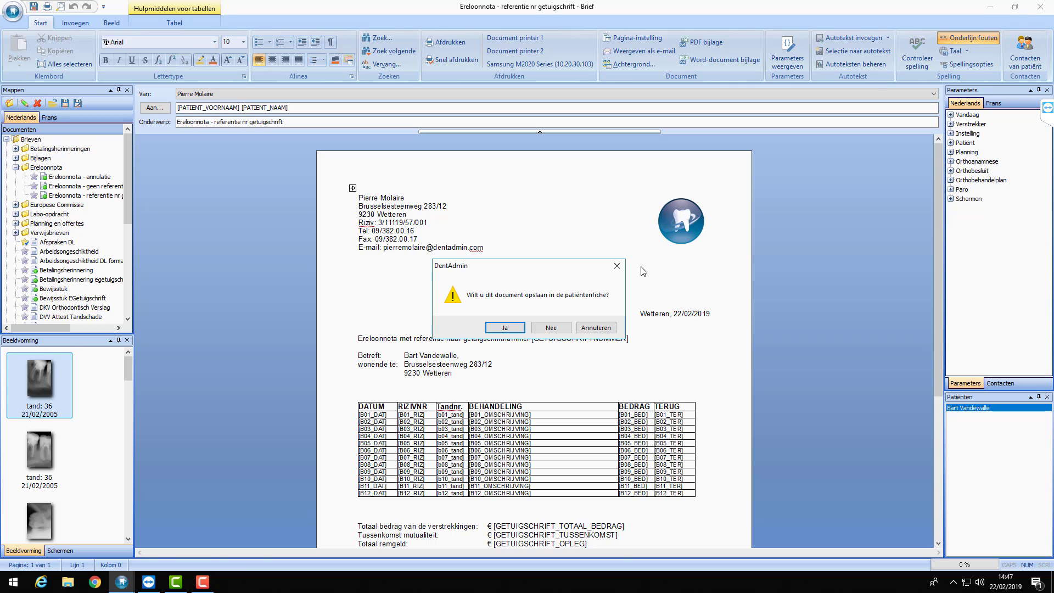
{"action": "left_click", "coordinate": [557, 327]}
Create a blank document from the 22/02/2019 consultation's certificate in the treatment overview and load the "Ereloonnota - referentie nr getuigschrift" template
{"action": "left_click", "coordinate": [59, 173]}
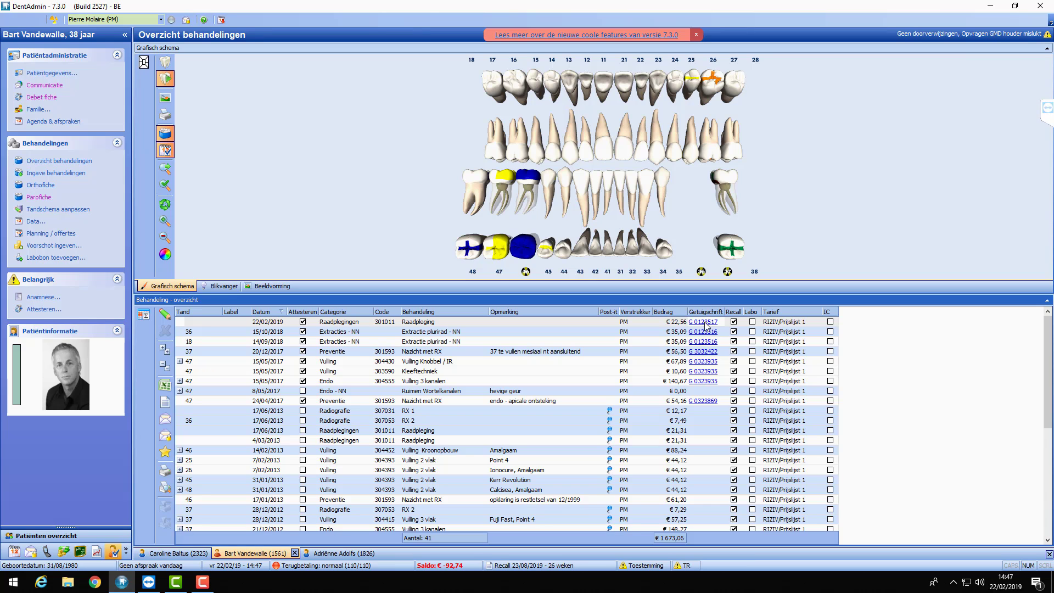
{"action": "left_click", "coordinate": [704, 323]}
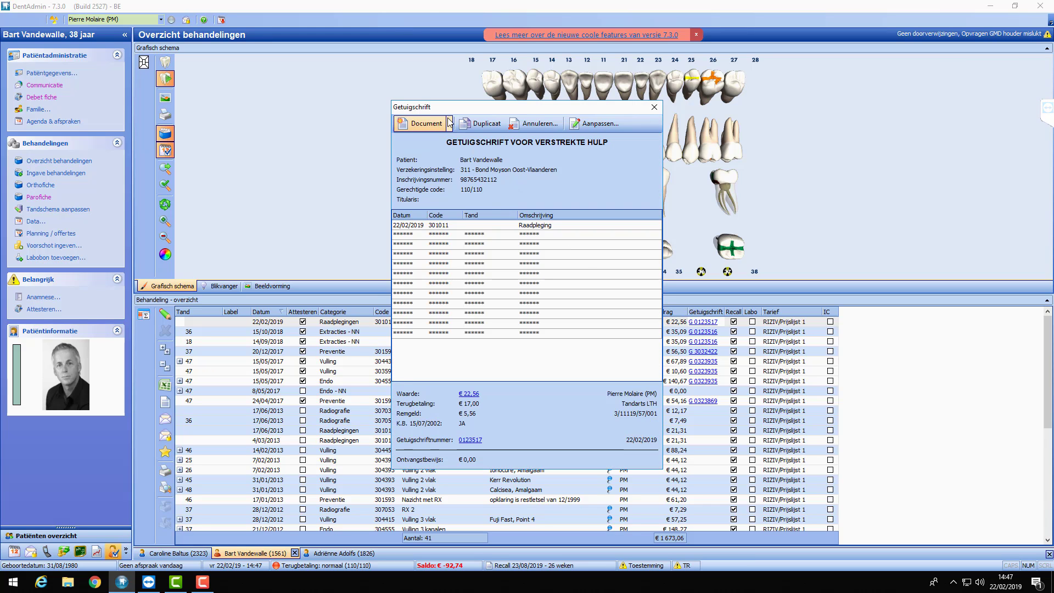
{"action": "left_click", "coordinate": [437, 123]}
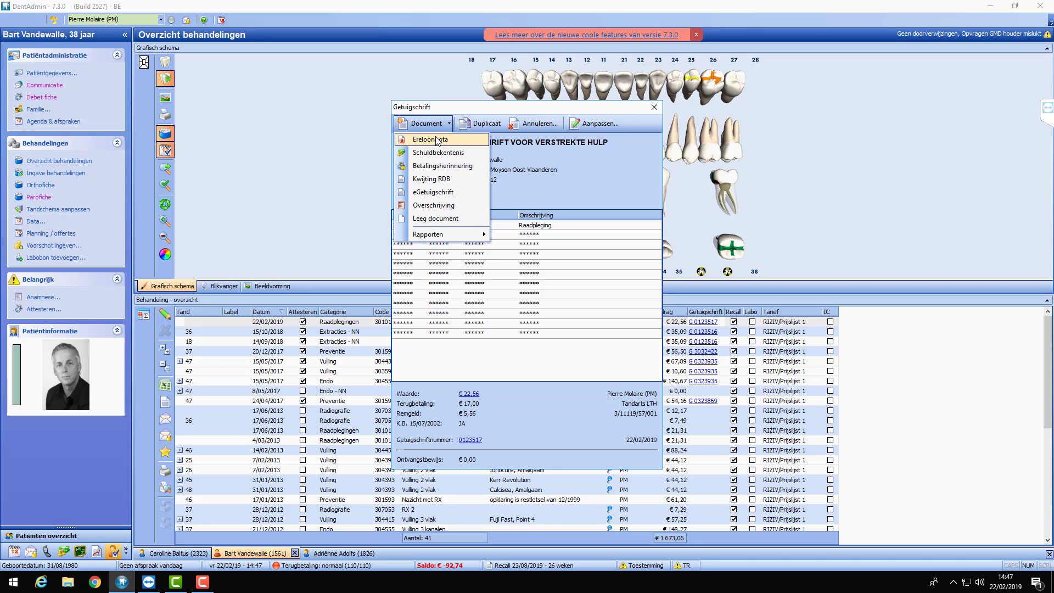
{"action": "left_click", "coordinate": [432, 219]}
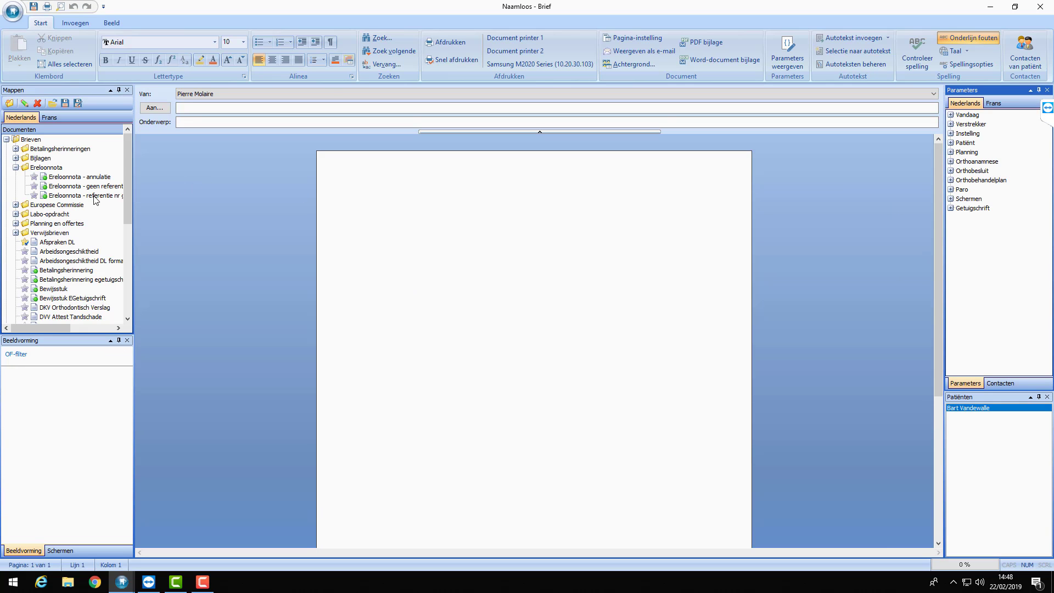
{"action": "double_click", "coordinate": [96, 197]}
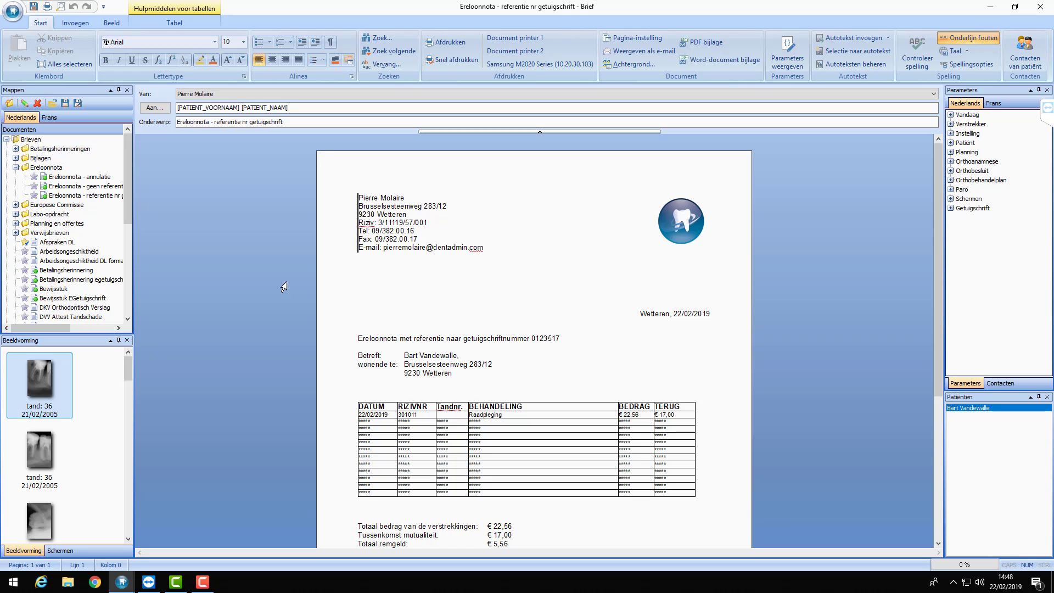
Highlight the certificate number in the fee note, then close the letter without saving and close the certificate
{"action": "double_click", "coordinate": [550, 339]}
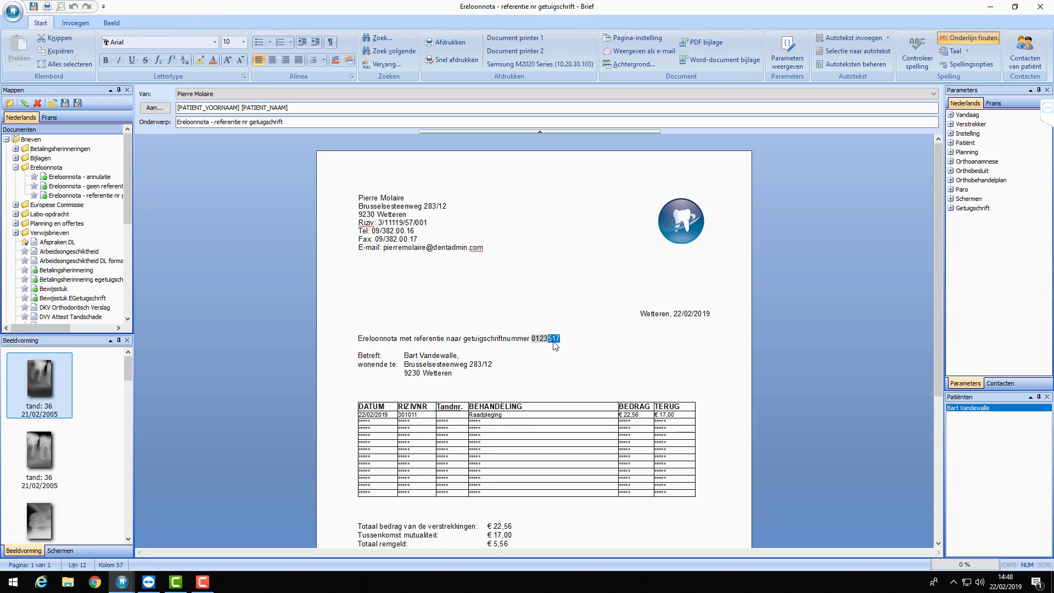
{"action": "left_click", "coordinate": [575, 338]}
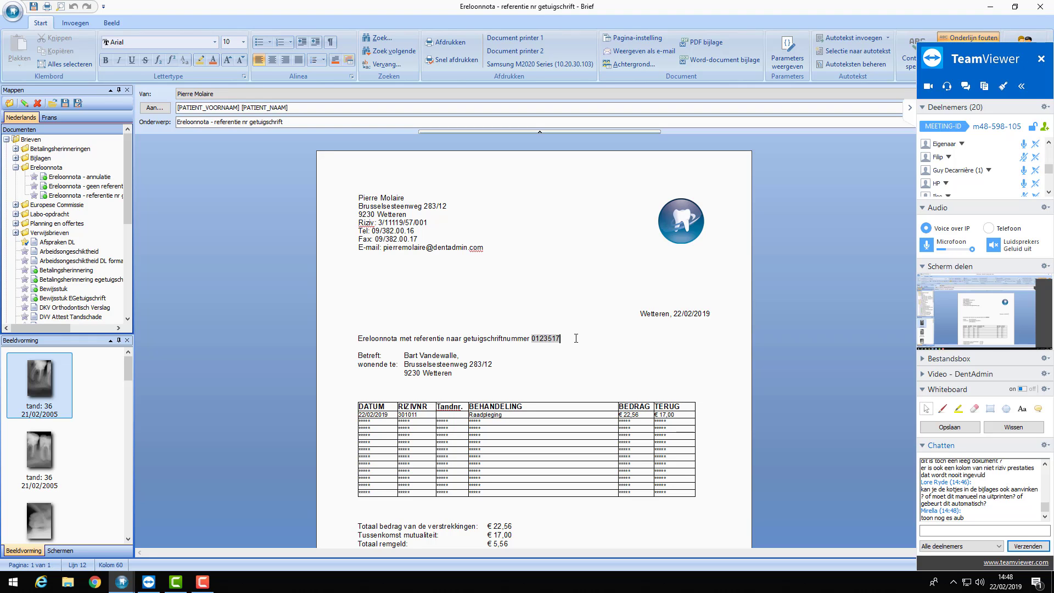
{"action": "left_click", "coordinate": [16, 167]}
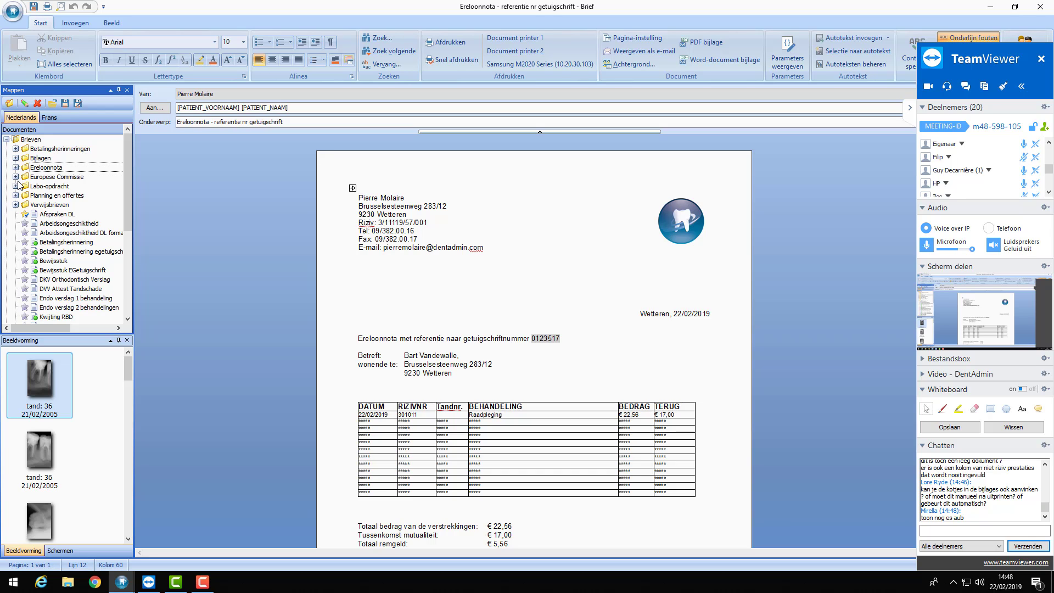
{"action": "left_click", "coordinate": [1034, 11]}
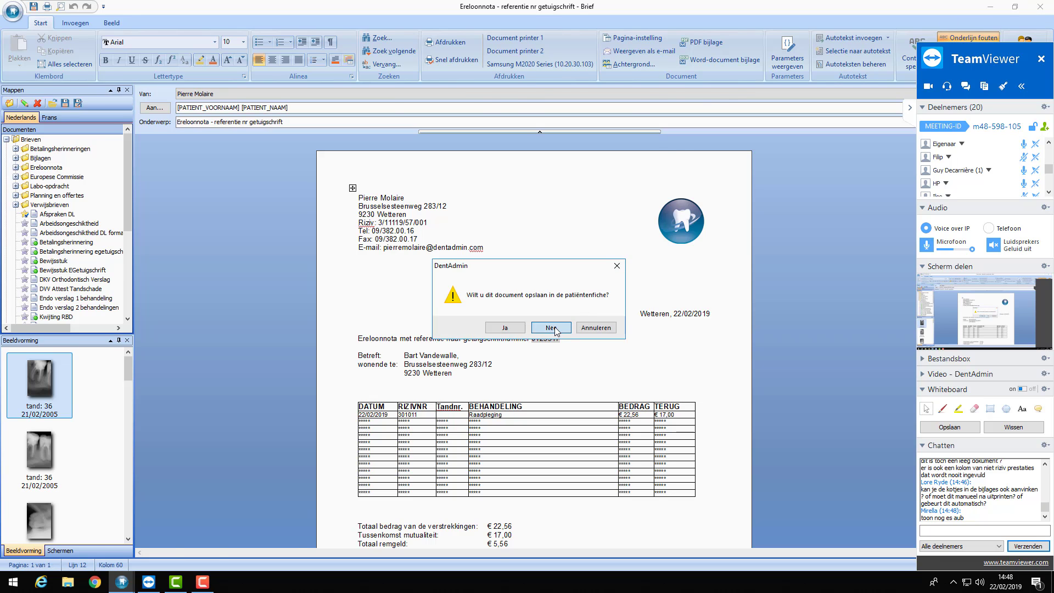
{"action": "left_click", "coordinate": [550, 327]}
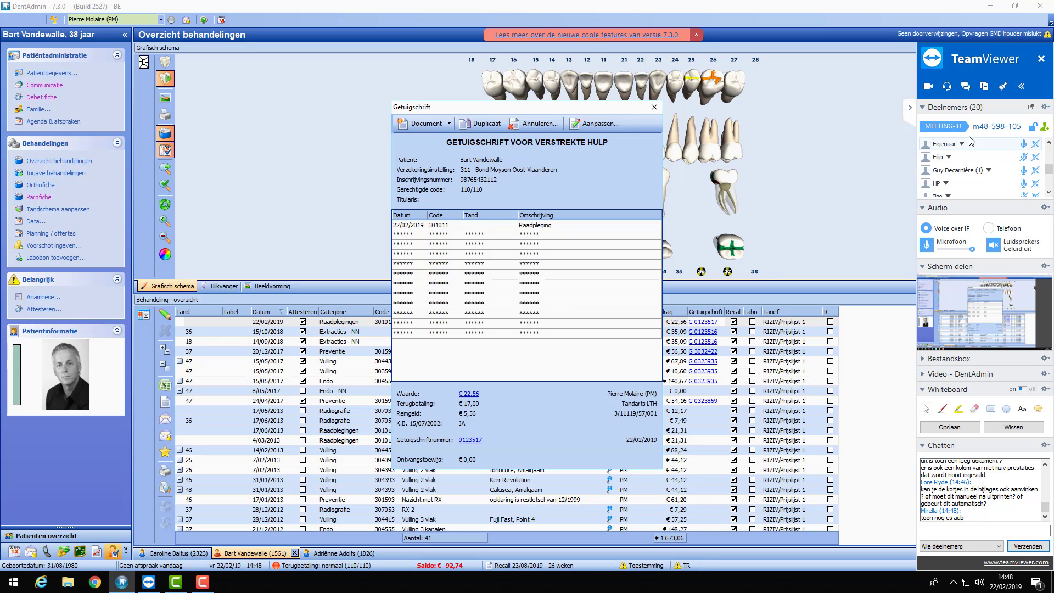
{"action": "left_click", "coordinate": [654, 107]}
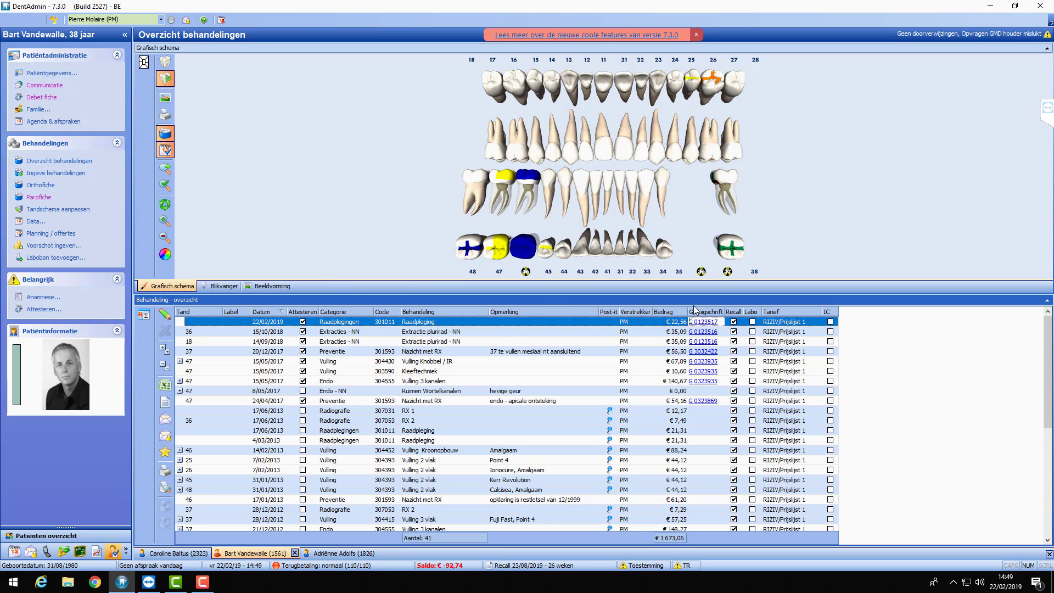
Reopen the certificate of the 22/02/2019 consultation and create another blank document from it
{"action": "left_click", "coordinate": [707, 323]}
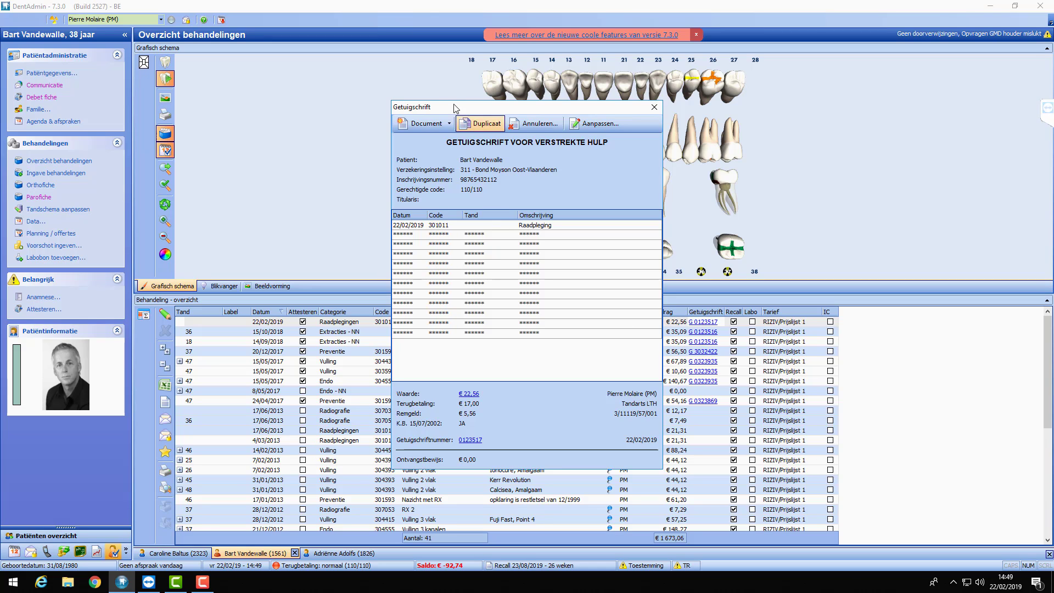
{"action": "left_click", "coordinate": [450, 126]}
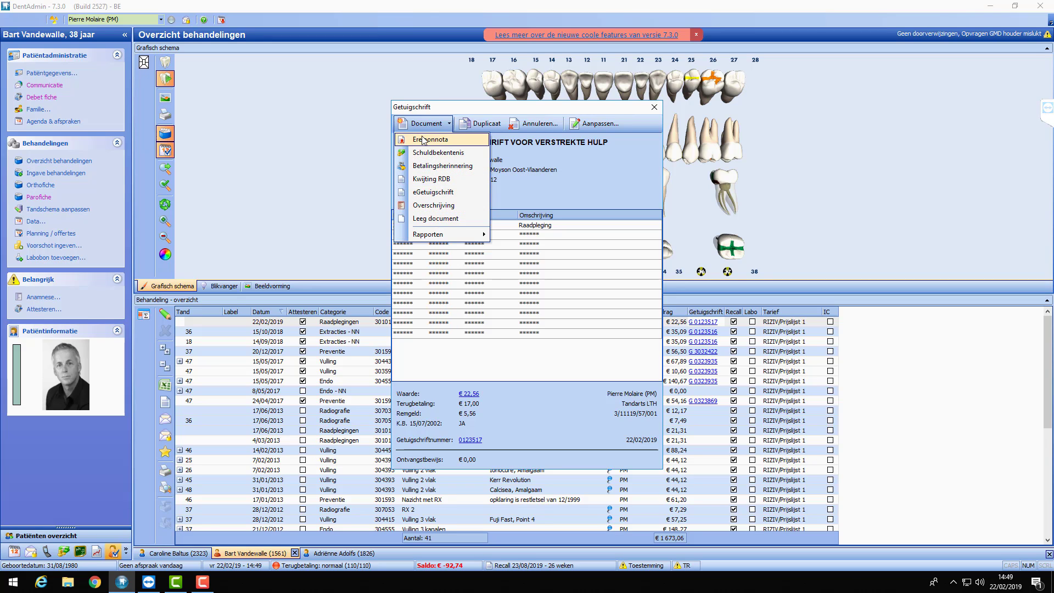
{"action": "left_click", "coordinate": [428, 218]}
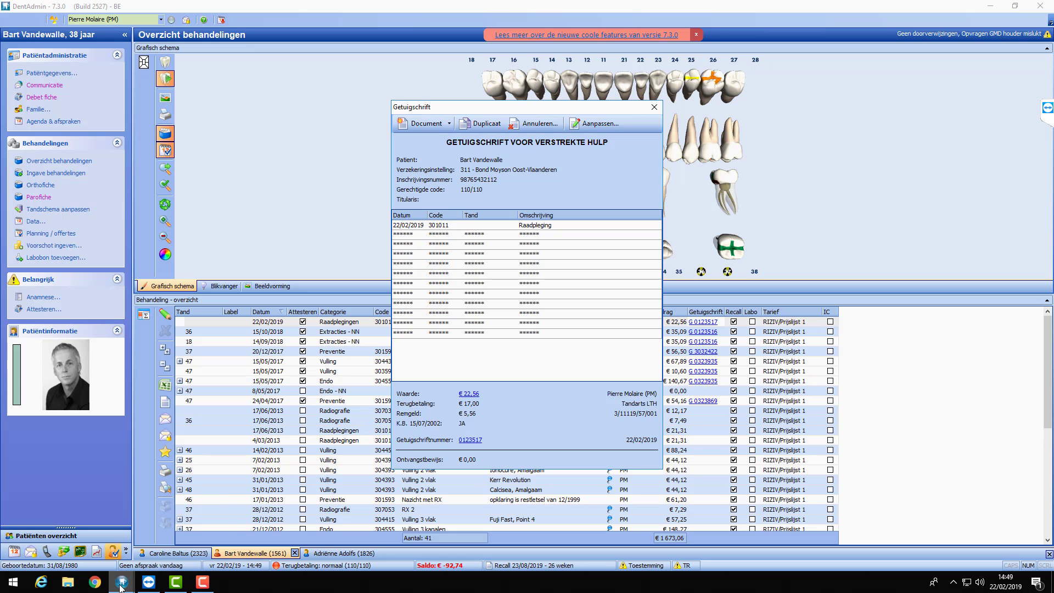
Load the "Ereloonnota - referentie nr getuigschrift" template into the blank letter and highlight the certificate number in its heading
{"action": "mouse_move", "coordinate": [121, 582]}
{"action": "left_click", "coordinate": [170, 497]}
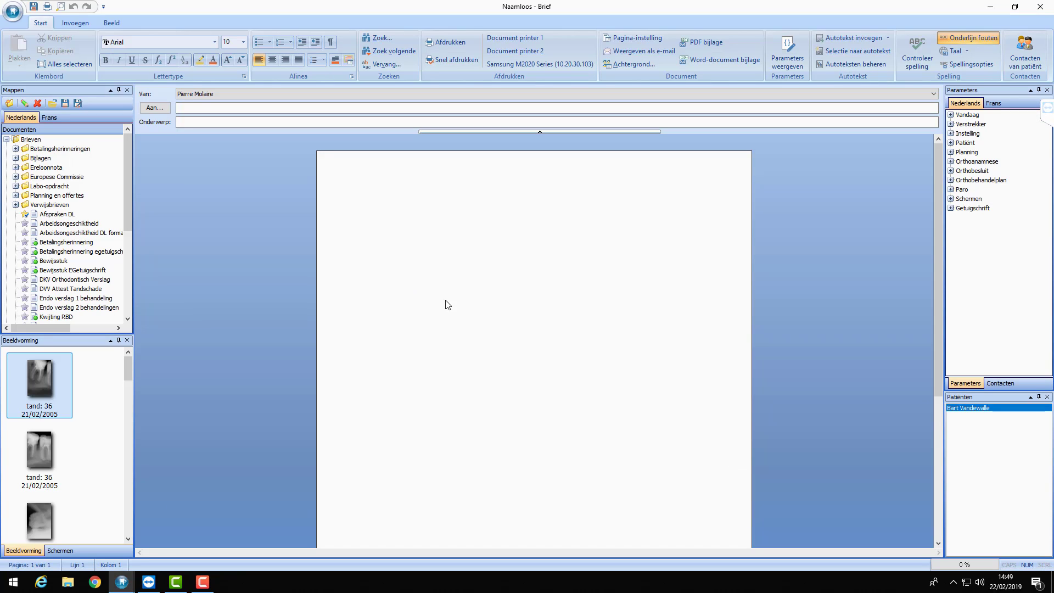
{"action": "left_click", "coordinate": [16, 166]}
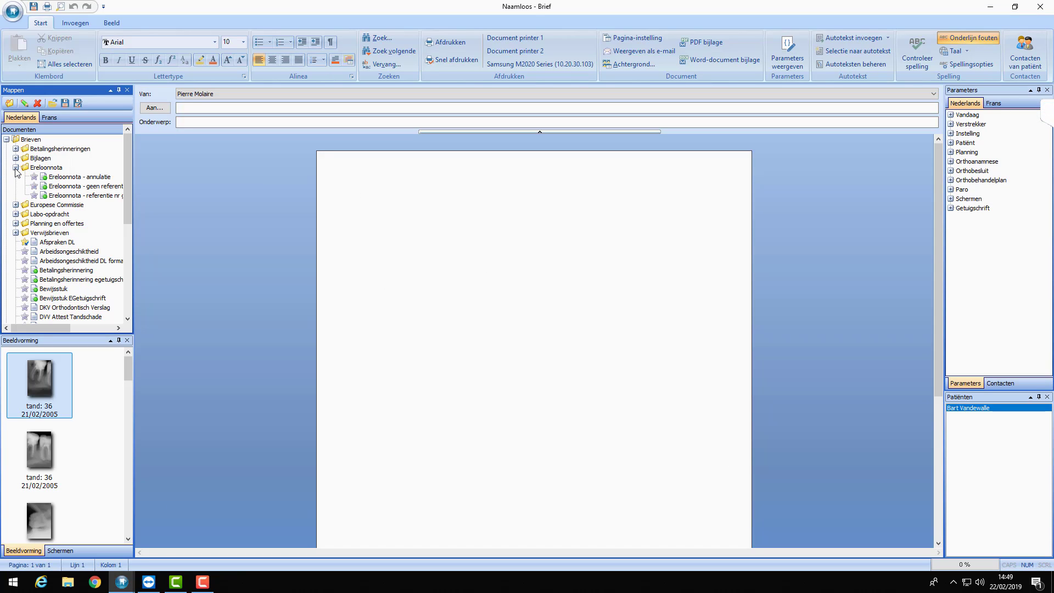
{"action": "left_click", "coordinate": [75, 197]}
{"action": "double_click", "coordinate": [75, 196]}
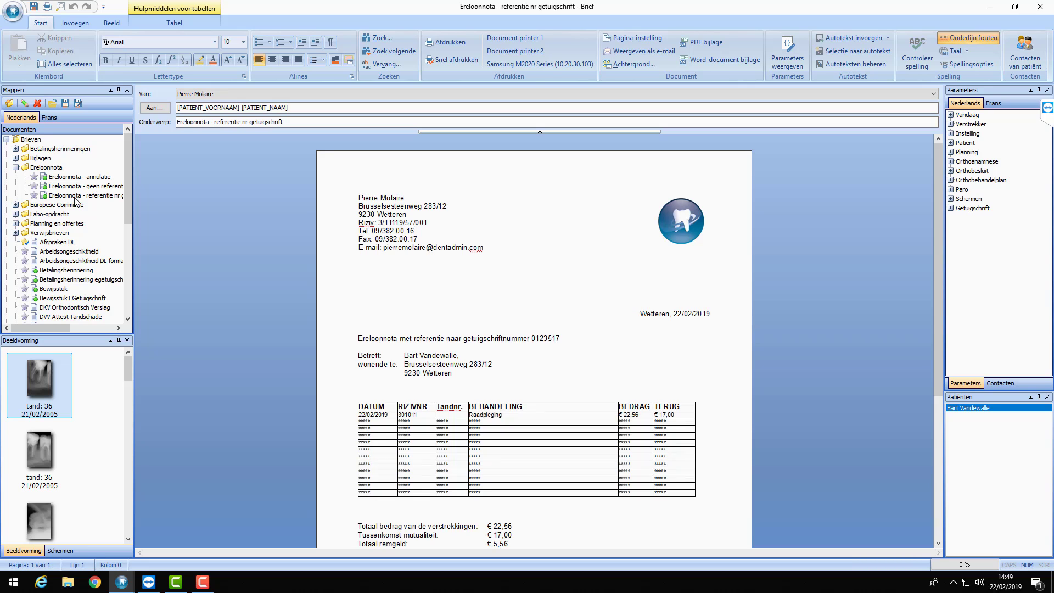
{"action": "double_click", "coordinate": [538, 338]}
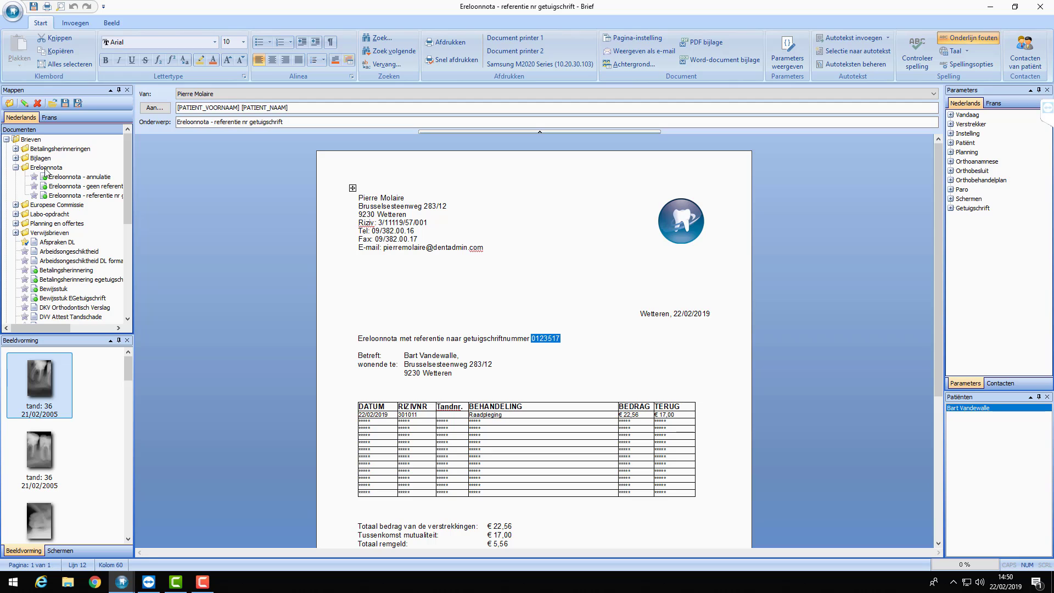
Load the "Europese Commissie Orthobestek EU" template from the Europese Commissie folder and review the filled-in form
{"action": "left_click", "coordinate": [16, 168]}
{"action": "left_click", "coordinate": [17, 178]}
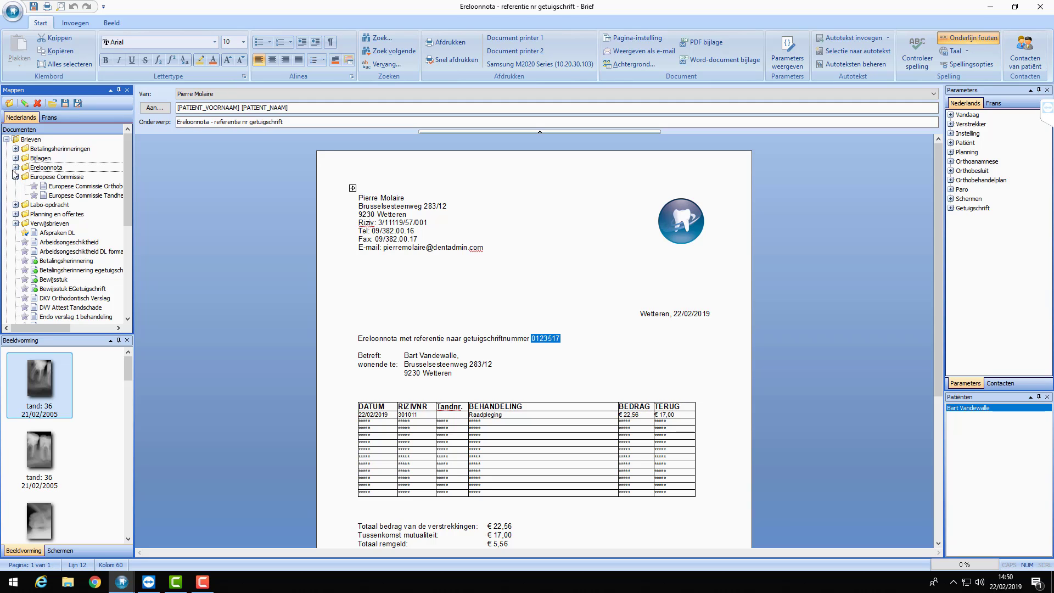
{"action": "left_click", "coordinate": [98, 187]}
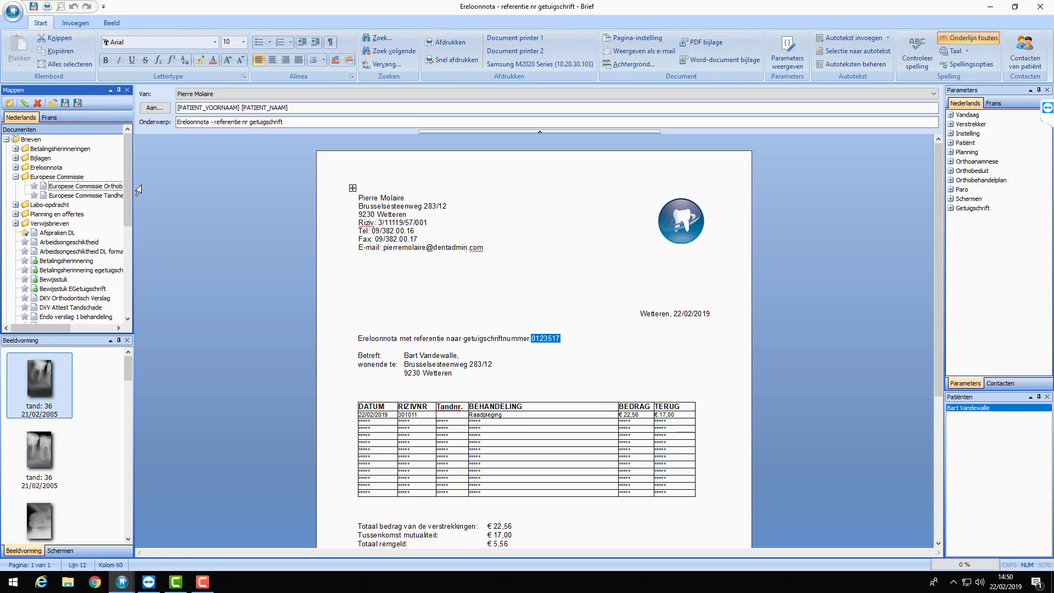
{"action": "double_click", "coordinate": [85, 191]}
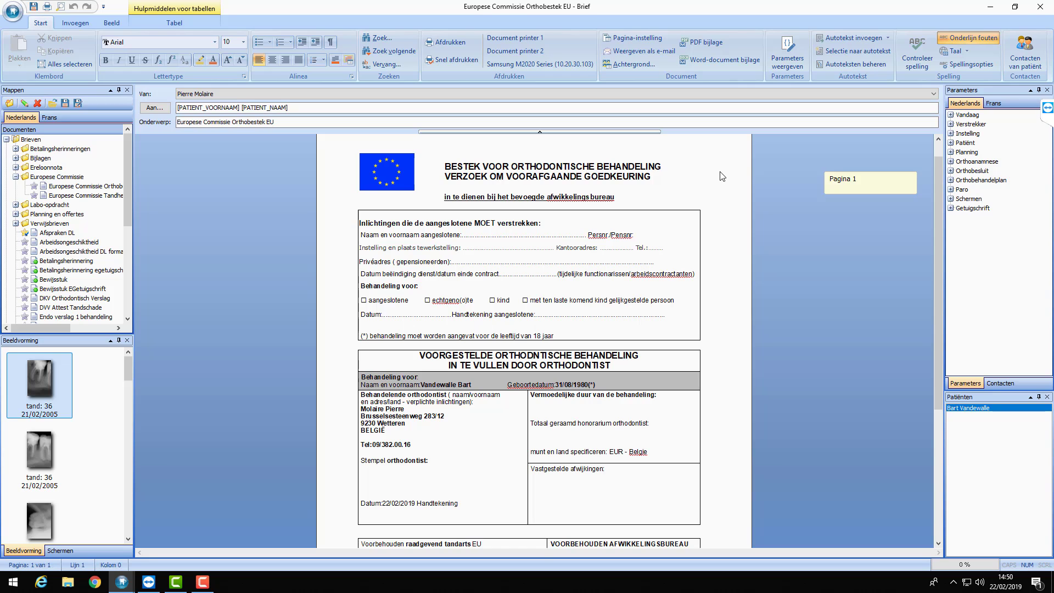
{"action": "scroll", "coordinate": [721, 175], "scroll_direction": "down", "scroll_amount": 4}
{"action": "scroll", "coordinate": [722, 176], "scroll_direction": "down", "scroll_amount": 3}
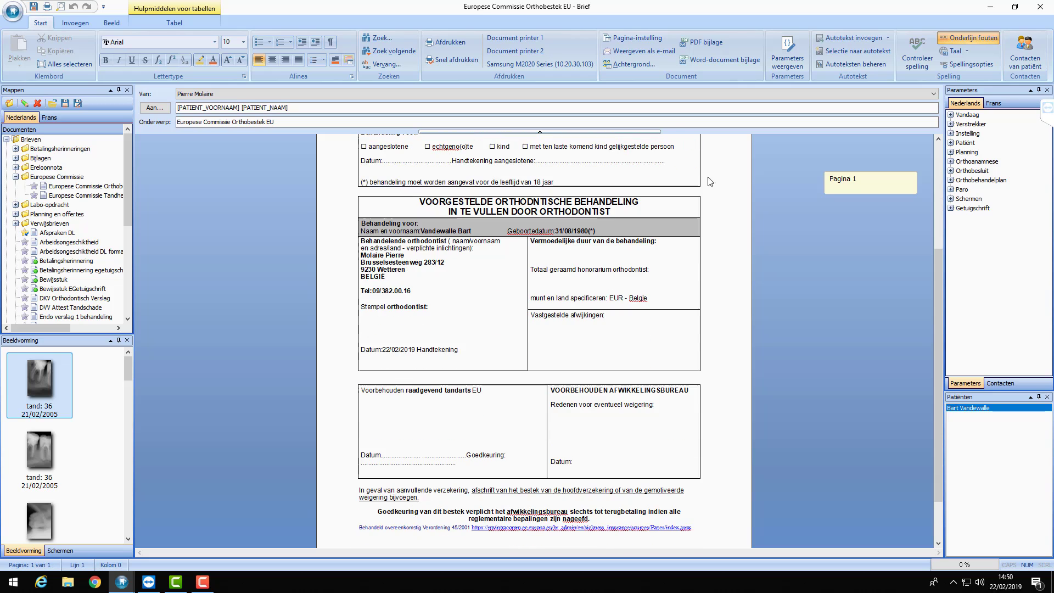
{"action": "scroll", "coordinate": [432, 268], "scroll_direction": "up", "scroll_amount": 6}
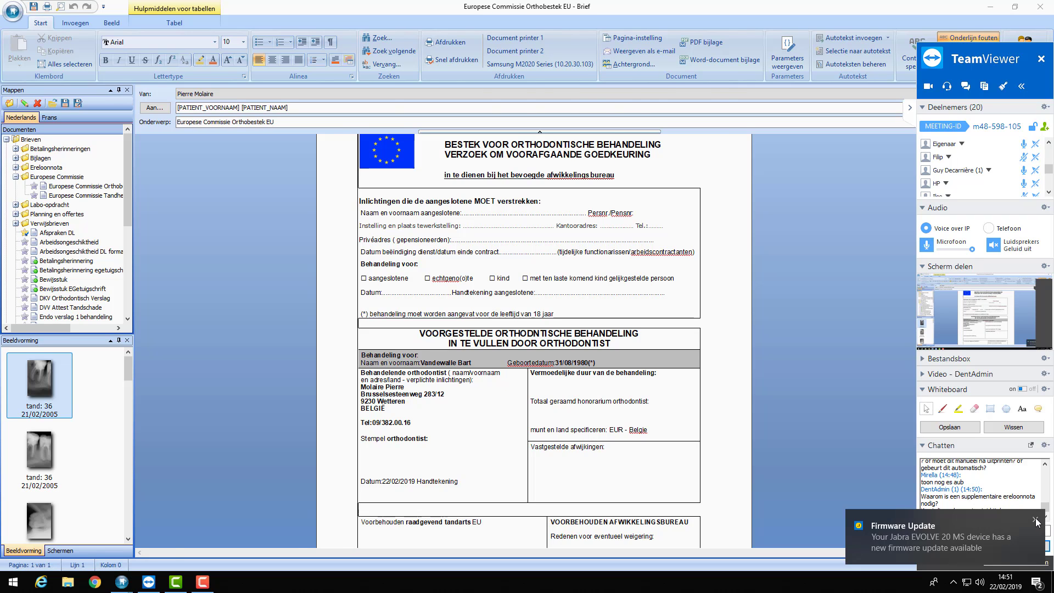
Close the certificate in the treatment overview and return to the open Europese Commissie letter
{"action": "key", "text": "alt+F4"}
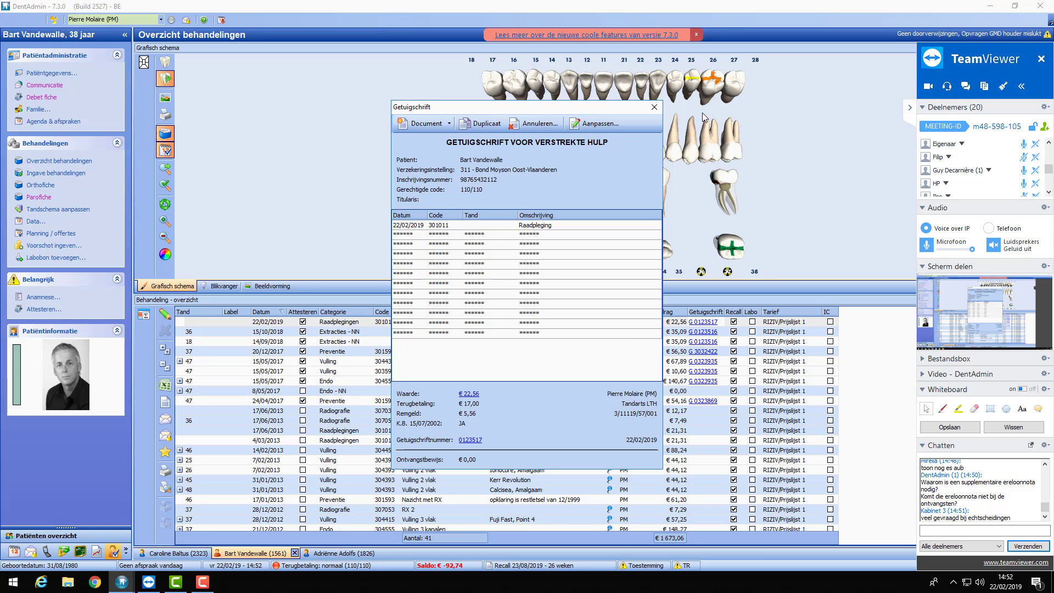
{"action": "left_click", "coordinate": [909, 112]}
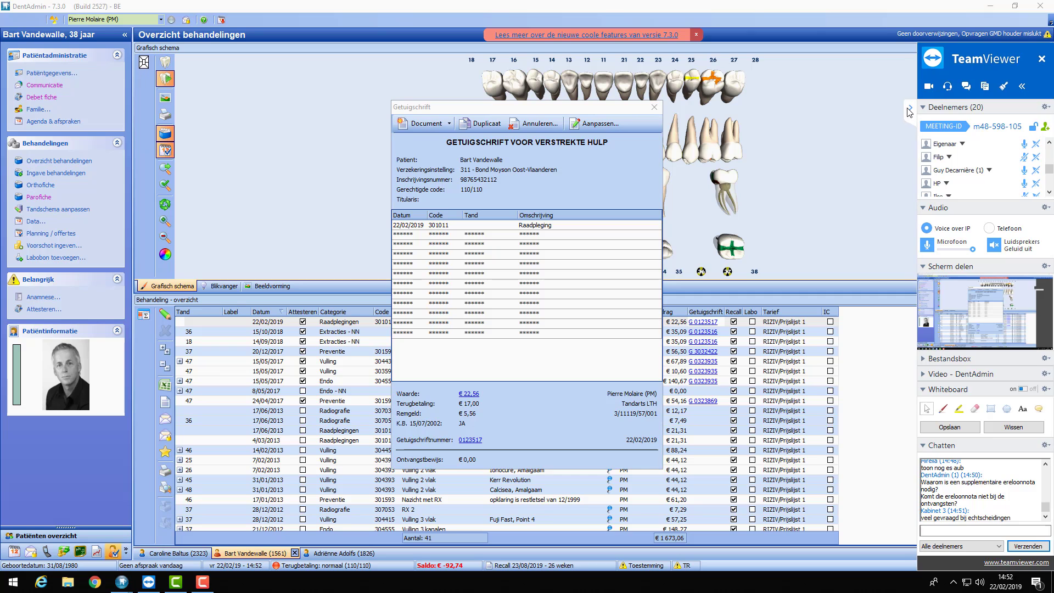
{"action": "left_click", "coordinate": [653, 108]}
{"action": "mouse_move", "coordinate": [122, 582]}
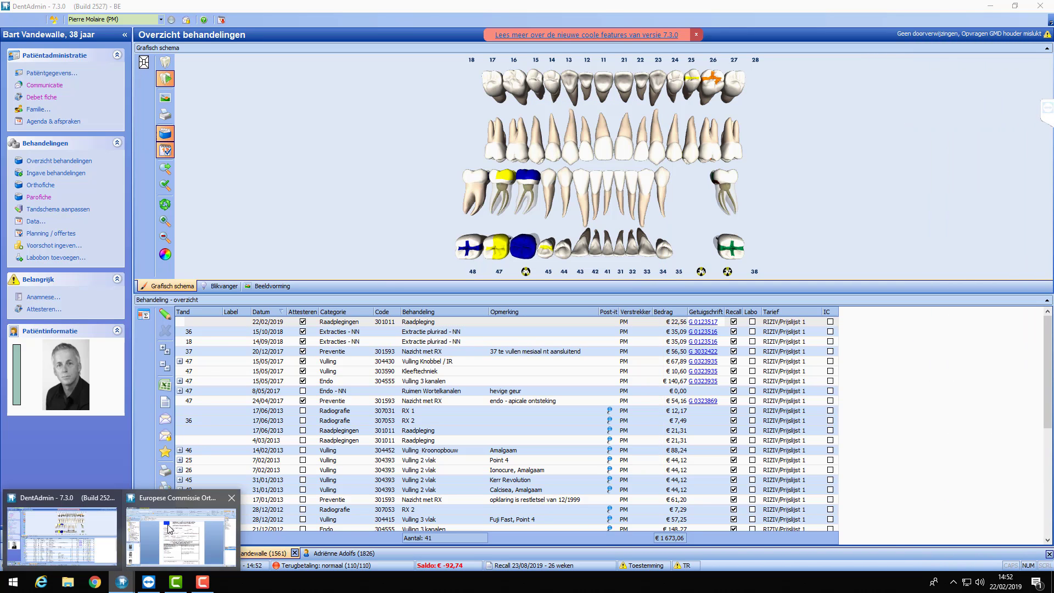
{"action": "left_click", "coordinate": [169, 528]}
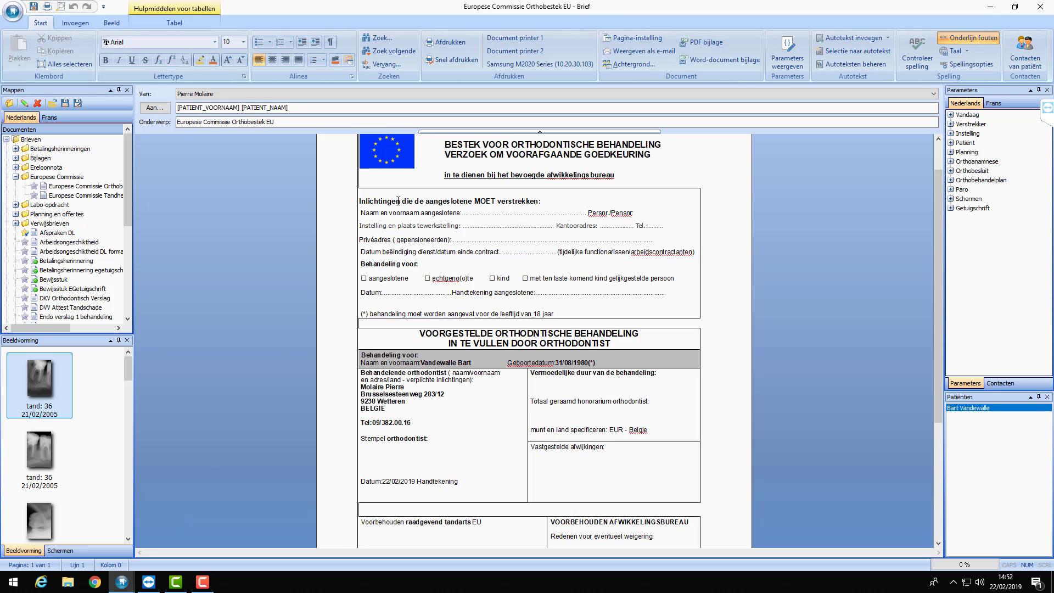
Load the "Europese Commissie Tandheelkunde" template and review both pages through to the dentist's stamp section
{"action": "left_click", "coordinate": [103, 195]}
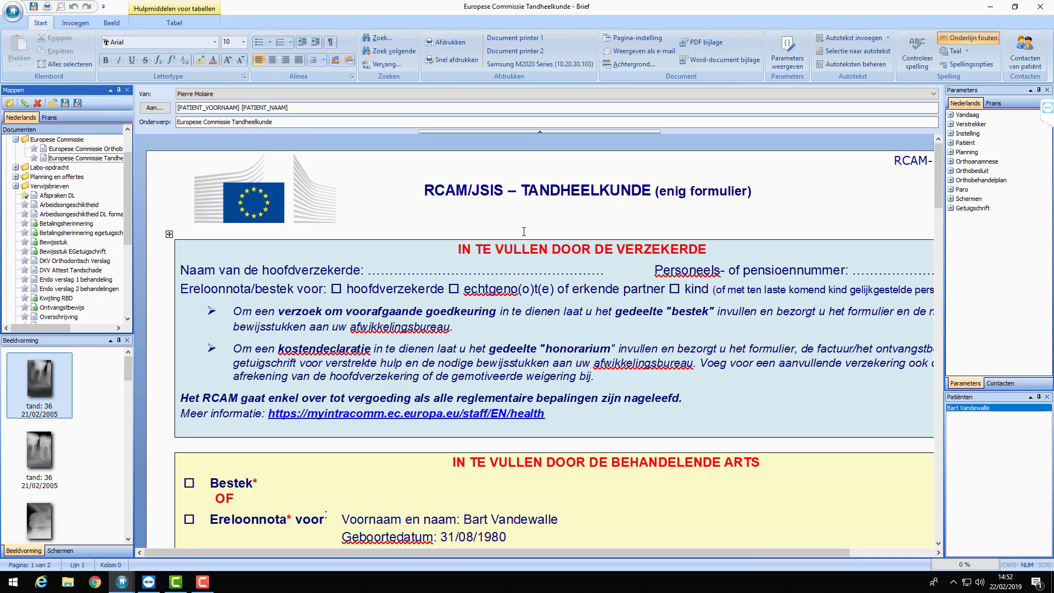
{"action": "left_click_drag", "start_coordinate": [935, 164], "coordinate": [925, 214]}
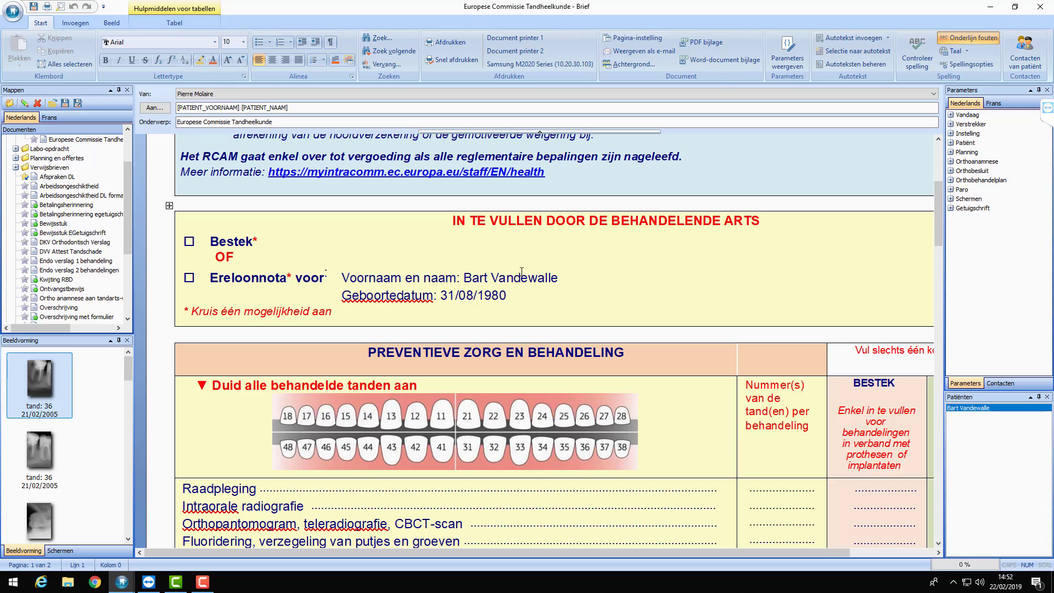
{"action": "scroll", "coordinate": [499, 272], "scroll_direction": "down", "scroll_amount": 10}
{"action": "scroll", "coordinate": [562, 259], "scroll_direction": "down", "scroll_amount": 20}
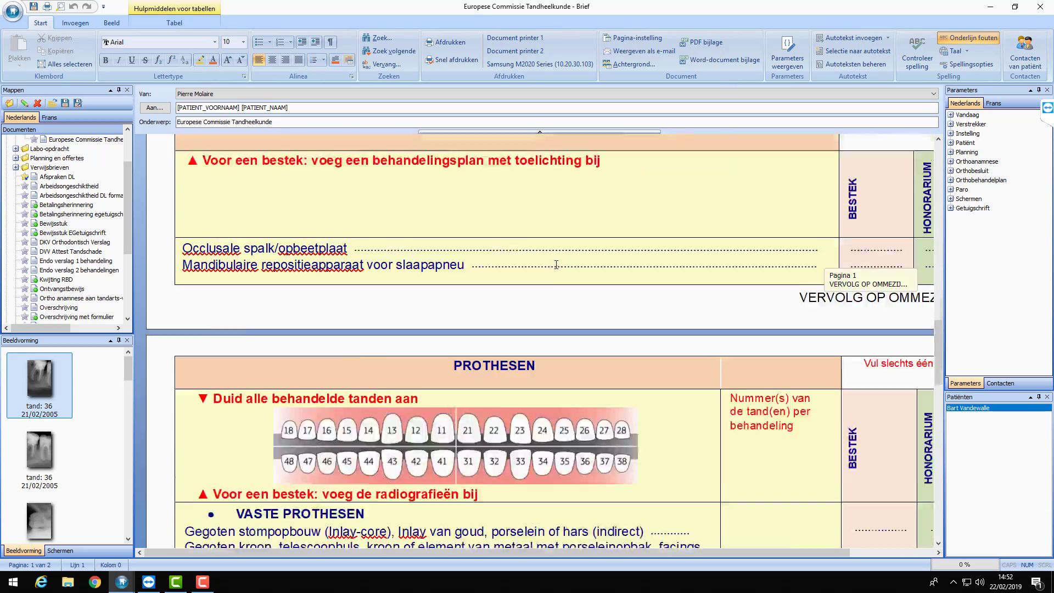
{"action": "scroll", "coordinate": [563, 264], "scroll_direction": "down", "scroll_amount": 12}
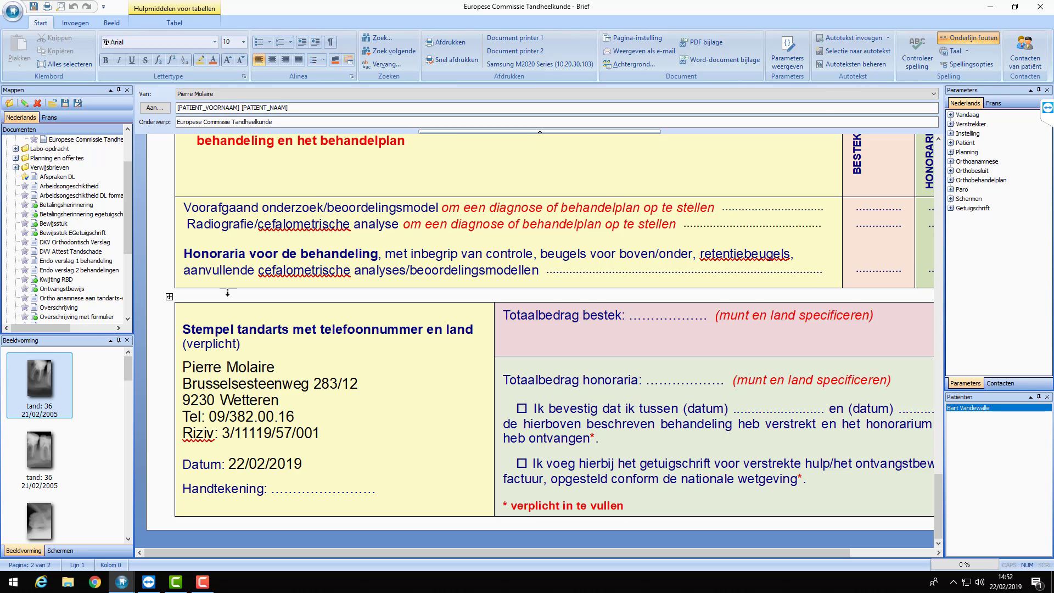
Collapse the Europese Commissie folder and load the "Kroon en brugwerk" template from the Labo-opdracht folder
{"action": "left_click_drag", "start_coordinate": [127, 202], "coordinate": [126, 171]}
{"action": "left_click", "coordinate": [16, 176]}
{"action": "left_click", "coordinate": [15, 186]}
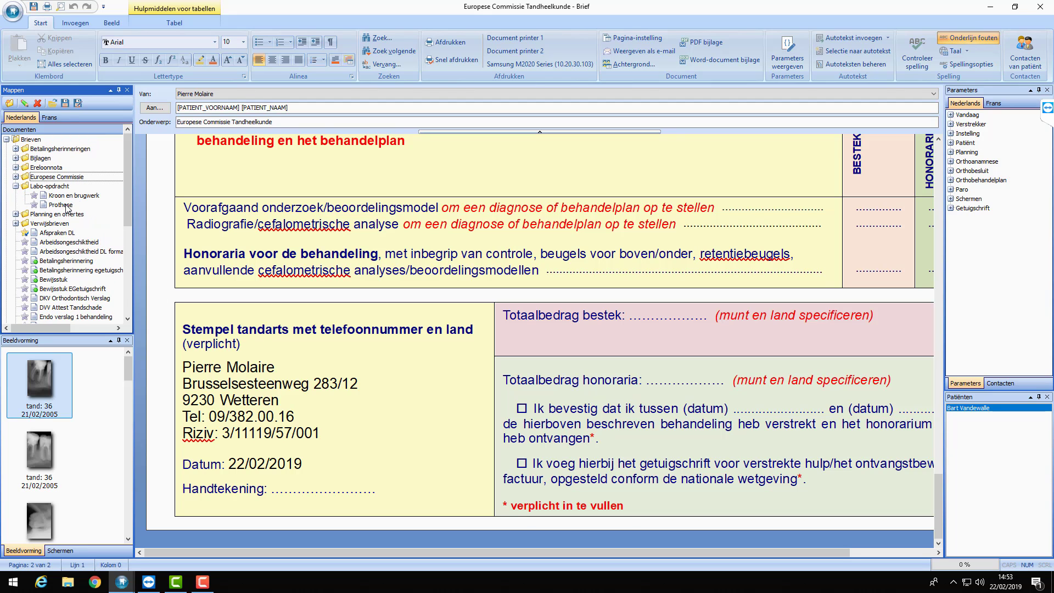
{"action": "left_click", "coordinate": [63, 196]}
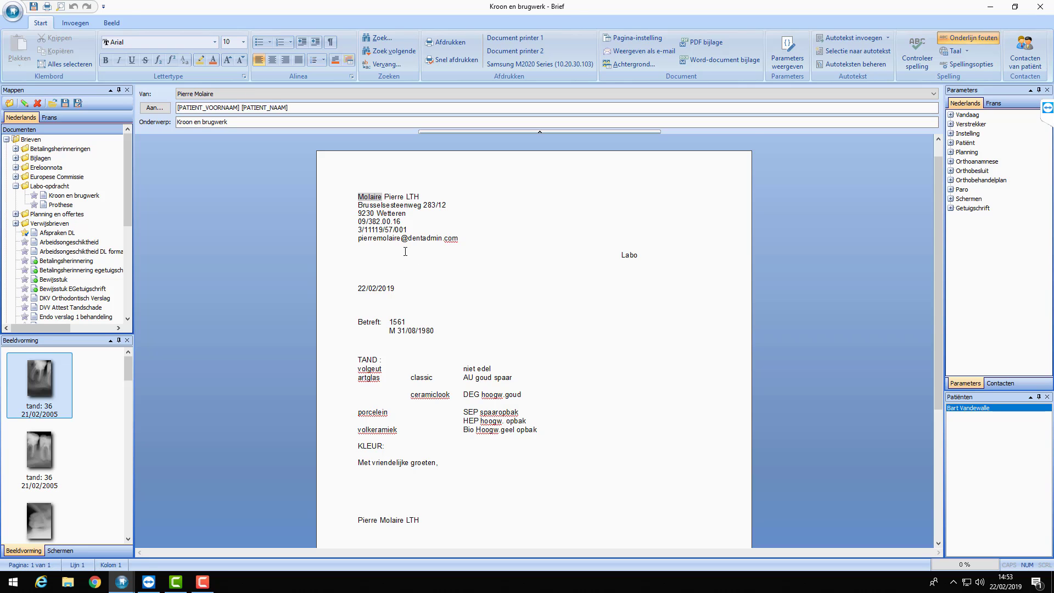
Briefly display the parameter codes behind the lab letter's data and highlight the list of material options under TAND
{"action": "mouse_move", "coordinate": [938, 401]}
{"action": "left_mouse_down"}
{"action": "mouse_move", "coordinate": [937, 417]}
{"action": "mouse_move", "coordinate": [938, 401]}
{"action": "left_mouse_up"}
{"action": "left_click", "coordinate": [779, 65]}
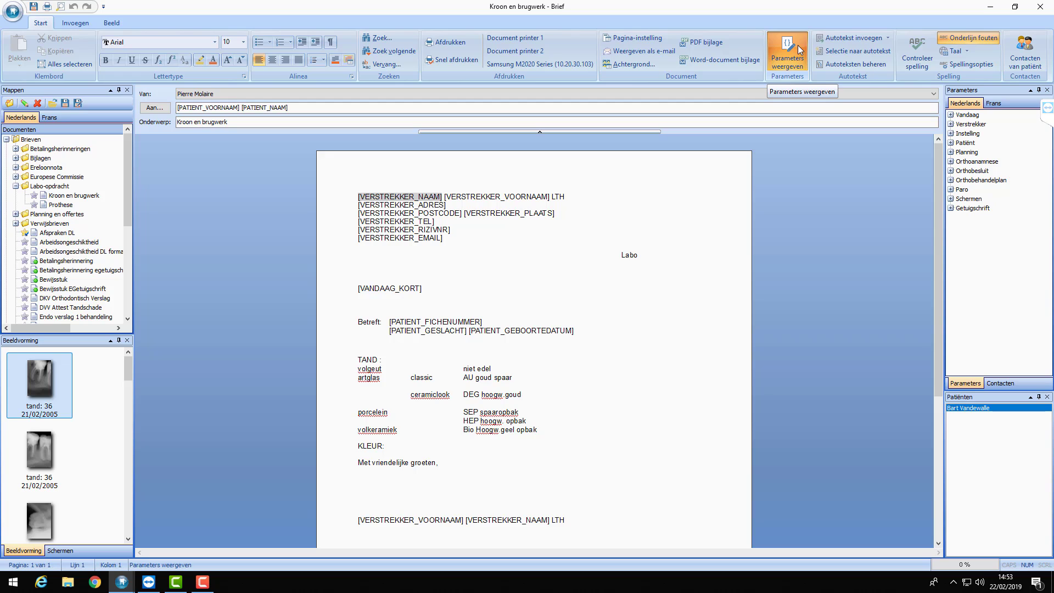
{"action": "left_click", "coordinate": [799, 51]}
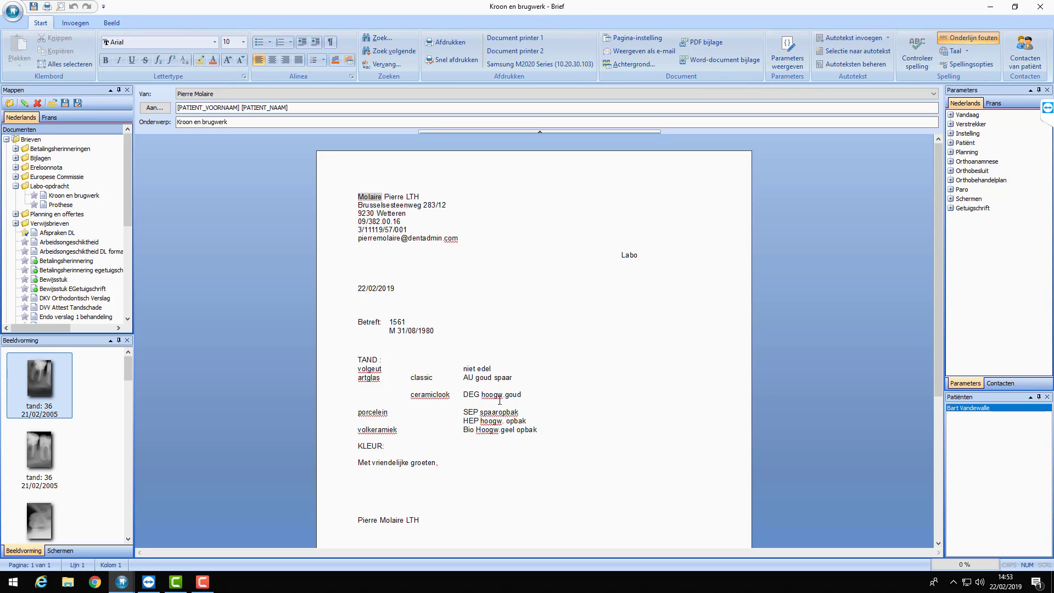
{"action": "left_click_drag", "start_coordinate": [537, 431], "coordinate": [365, 375]}
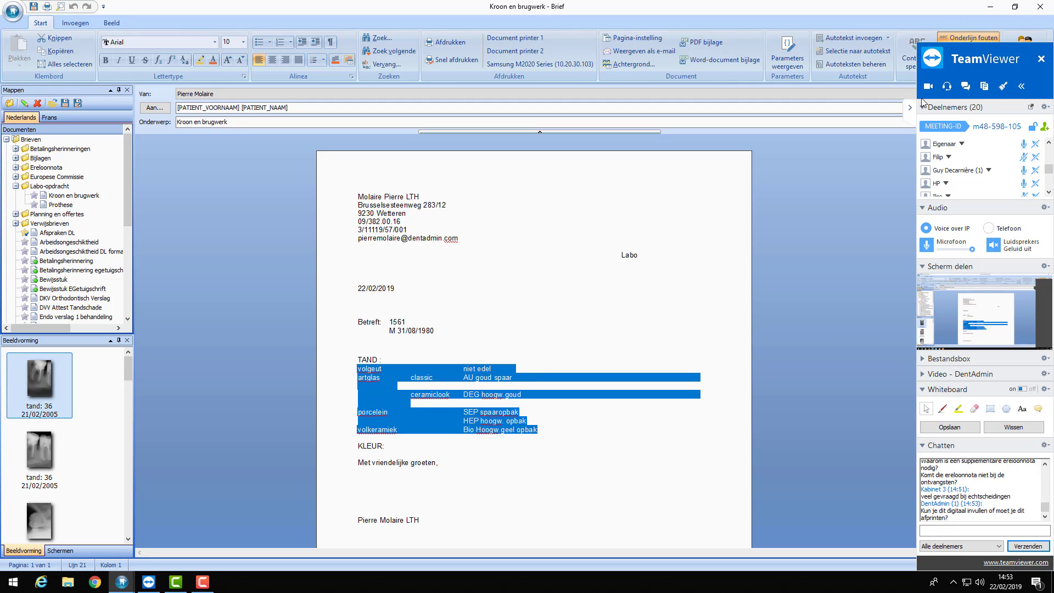
{"action": "left_click", "coordinate": [909, 113]}
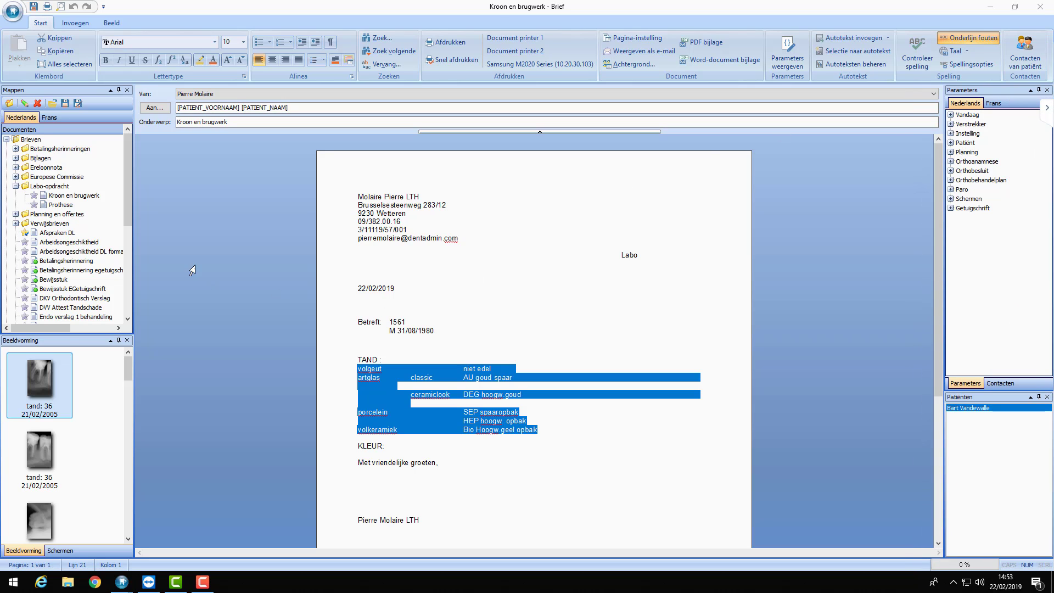
Look through the Planning en offertes folder and the remaining document templates, and close the lab letter without saving
{"action": "left_click", "coordinate": [16, 186]}
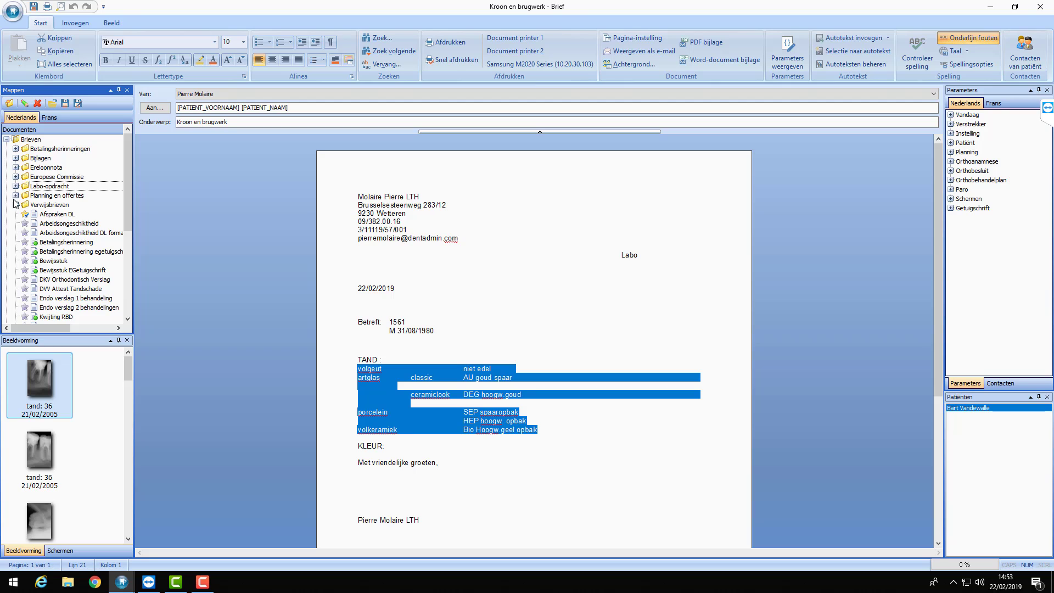
{"action": "left_click", "coordinate": [16, 195]}
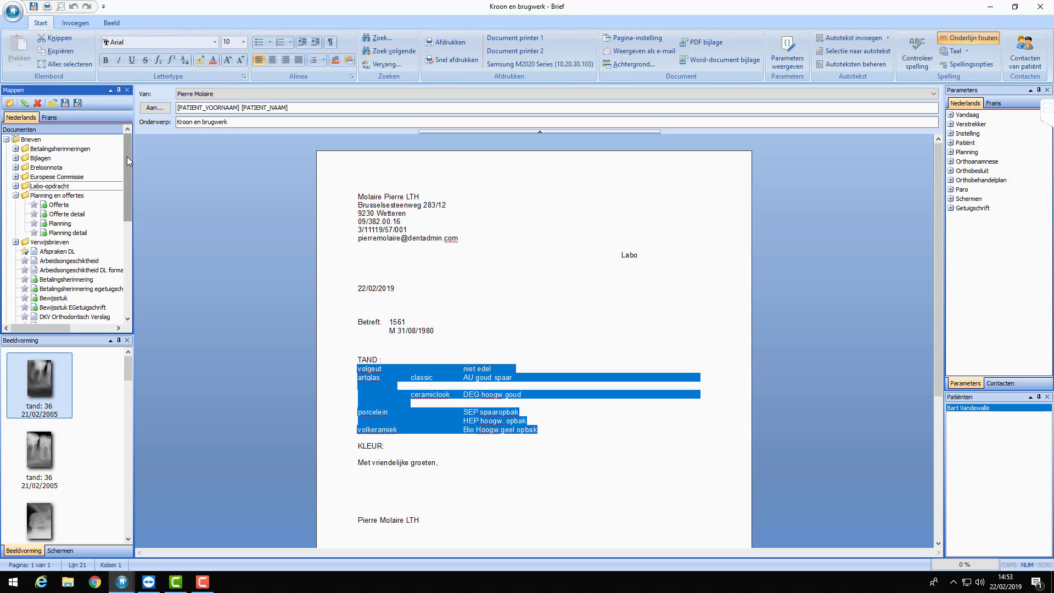
{"action": "left_click_drag", "start_coordinate": [127, 162], "coordinate": [127, 165]}
{"action": "scroll", "coordinate": [122, 166], "scroll_direction": "up", "scroll_amount": 1}
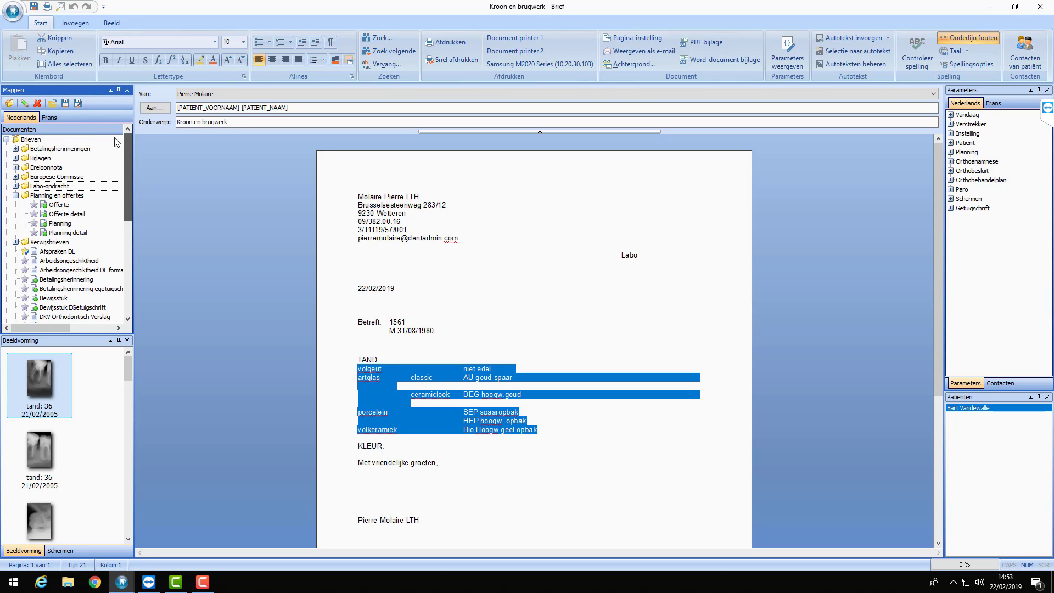
{"action": "left_click", "coordinate": [16, 195]}
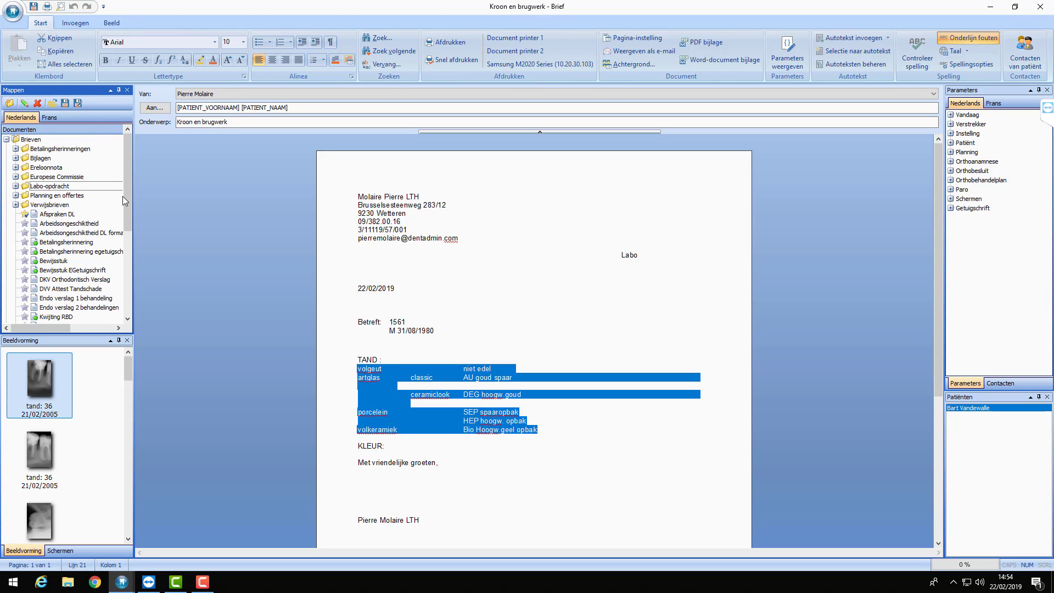
{"action": "left_click_drag", "start_coordinate": [124, 203], "coordinate": [117, 285]}
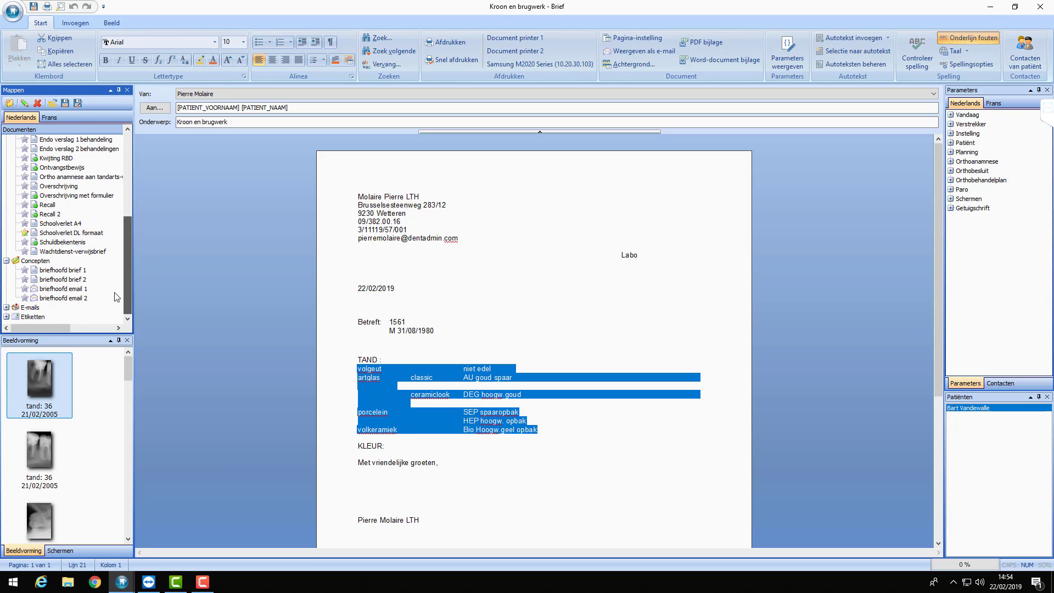
{"action": "scroll", "coordinate": [102, 226], "scroll_direction": "up", "scroll_amount": 5}
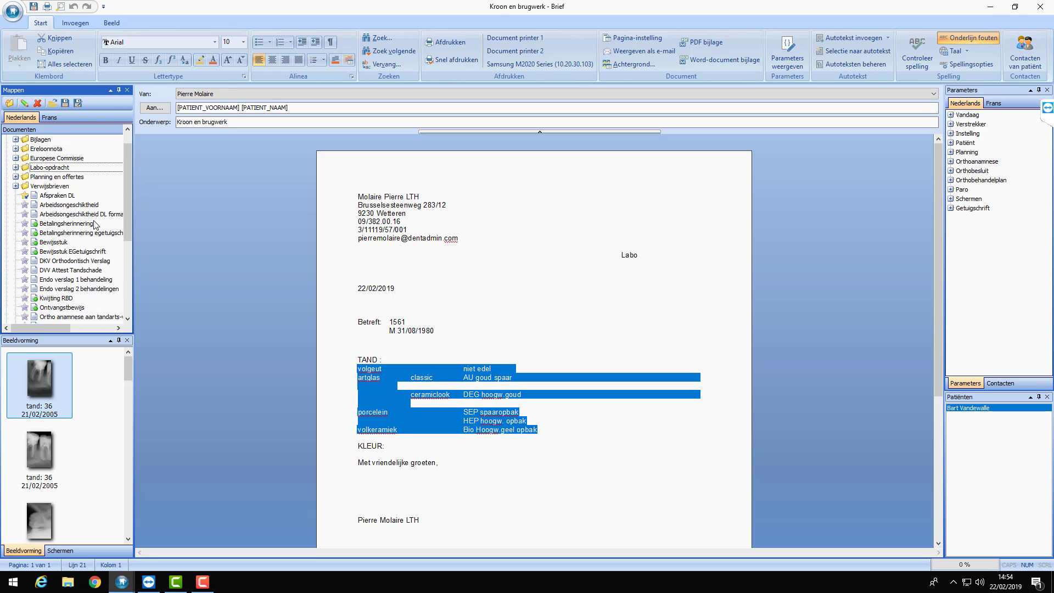
{"action": "left_click", "coordinate": [1039, 5]}
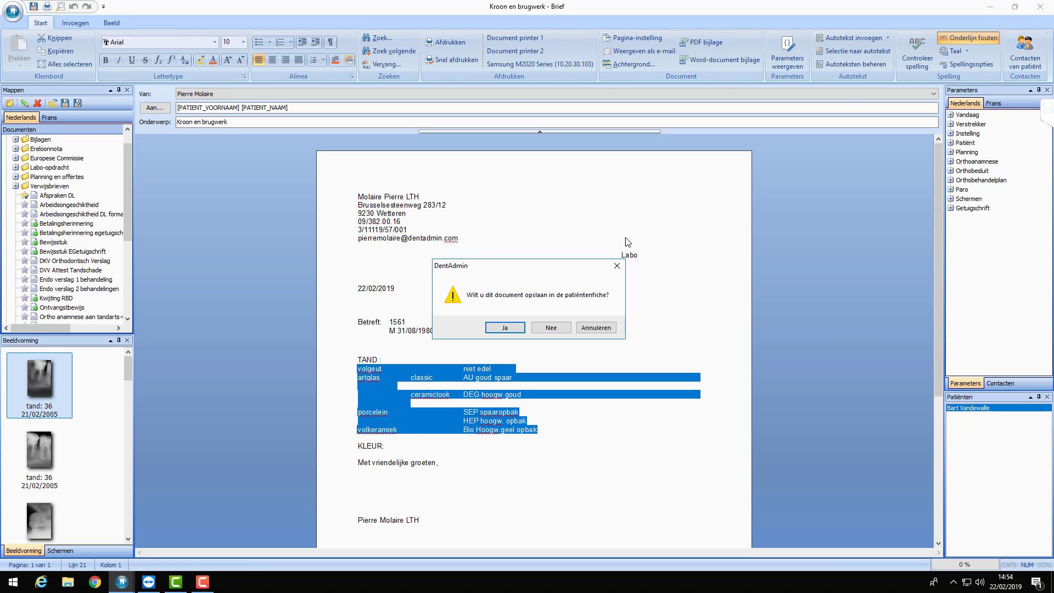
{"action": "left_click", "coordinate": [551, 329]}
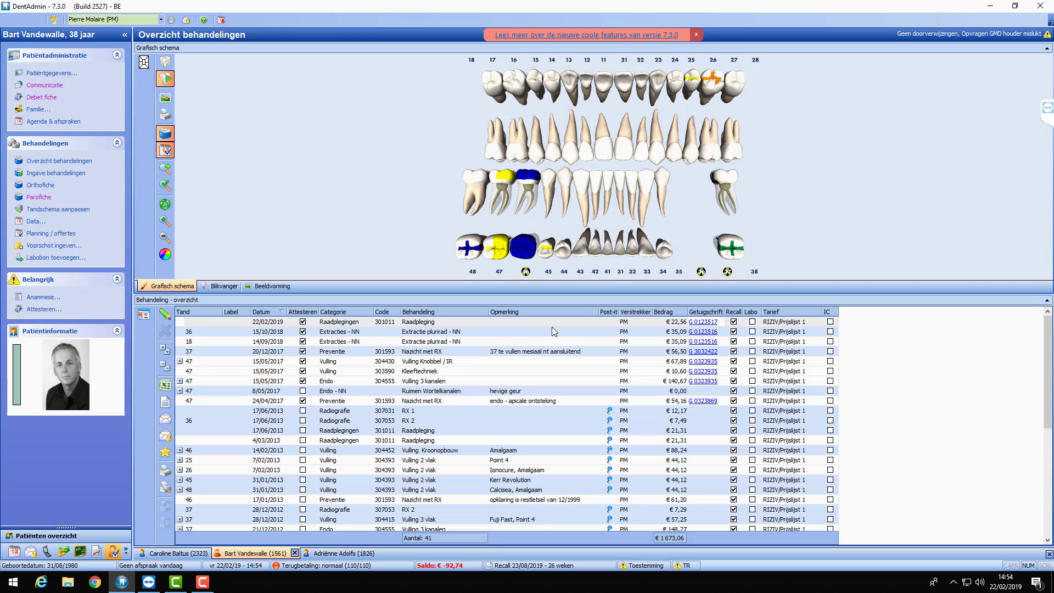
Open the patient's treatment planning, dismiss the eHealth notification, and start a composite filling on tooth 16 with surfaces O, M and D
{"action": "left_click", "coordinate": [46, 233]}
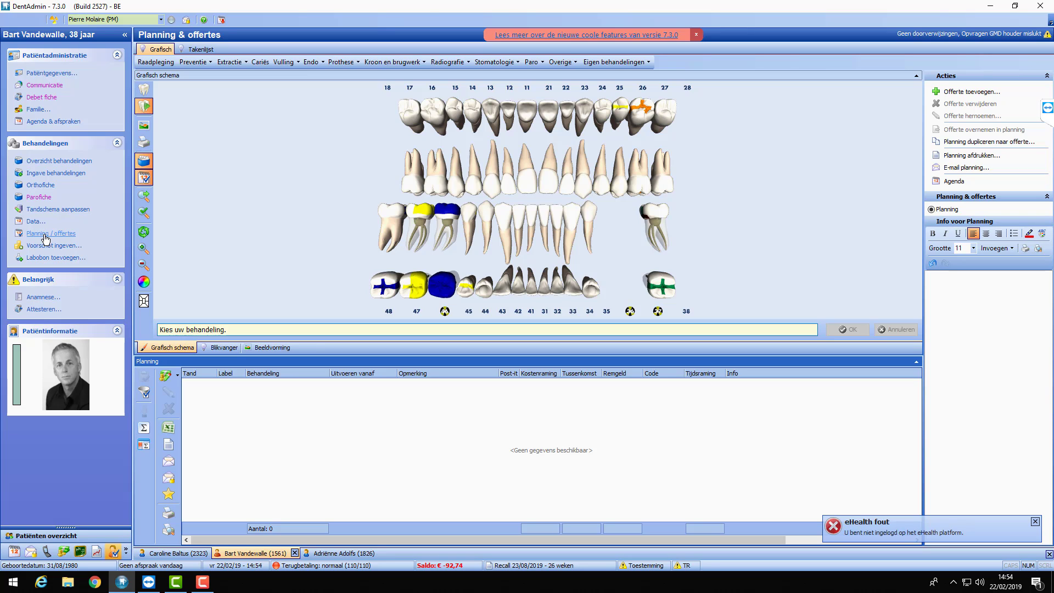
{"action": "left_click", "coordinate": [1035, 521]}
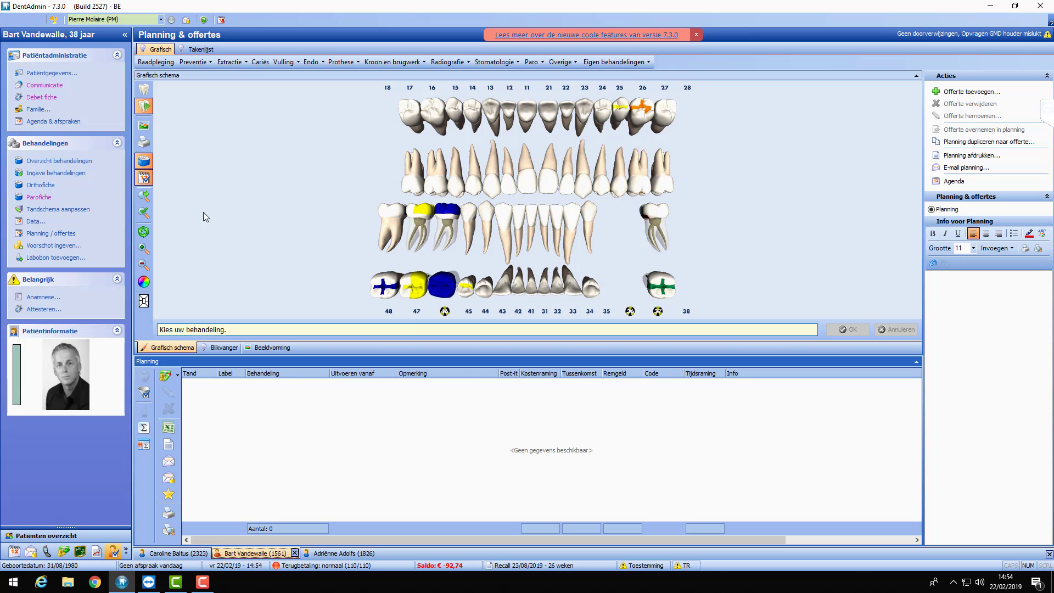
{"action": "left_click", "coordinate": [287, 65]}
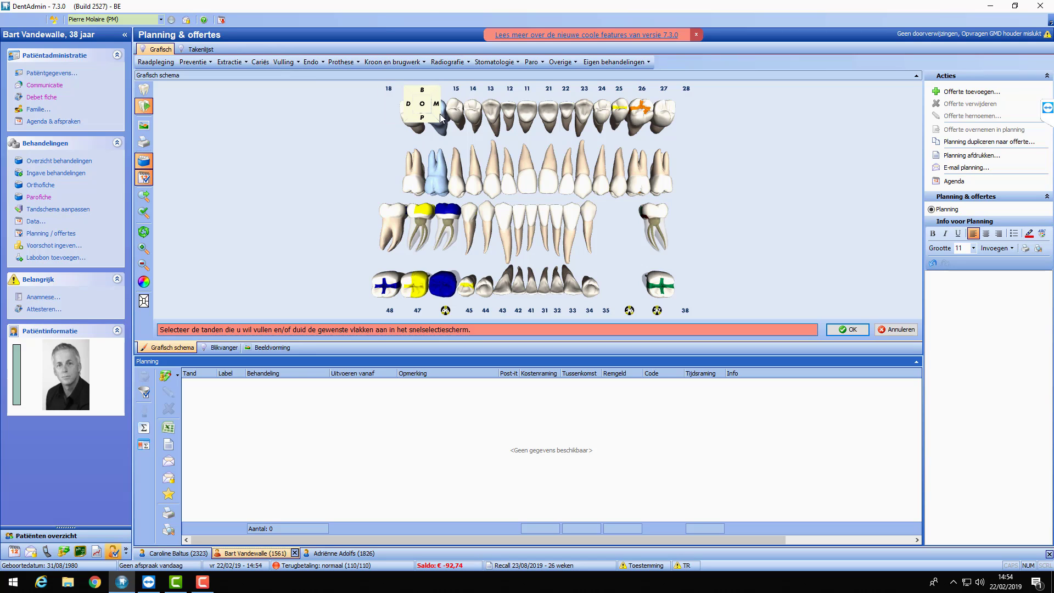
{"action": "left_click", "coordinate": [439, 113]}
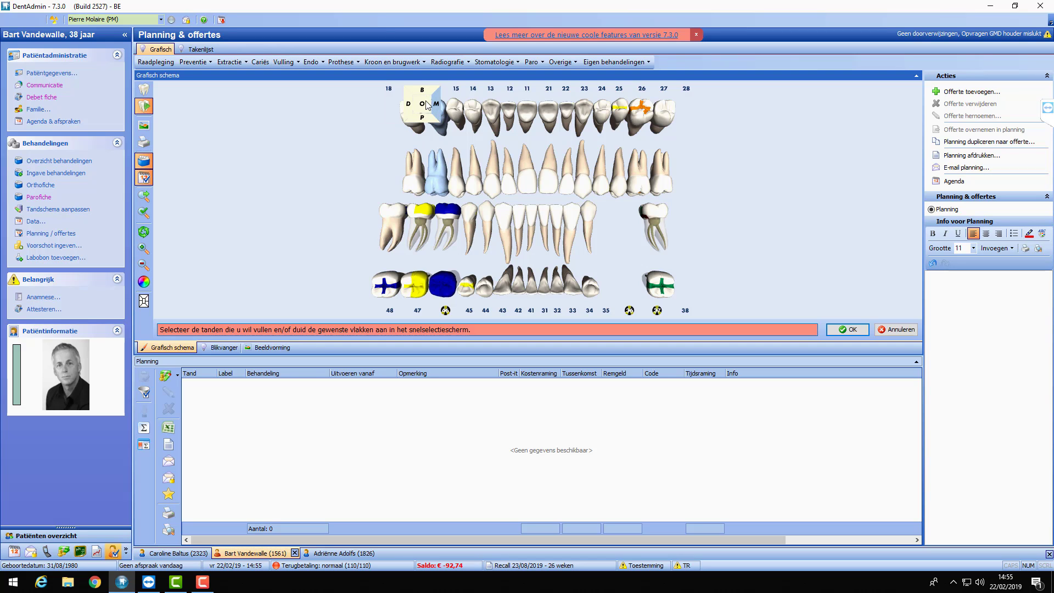
Add tooth 24 with surfaces O, P, M and tooth 48 with surfaces O, B, M, and confirm the planned composite fillings
{"action": "mouse_move", "coordinate": [579, 211]}
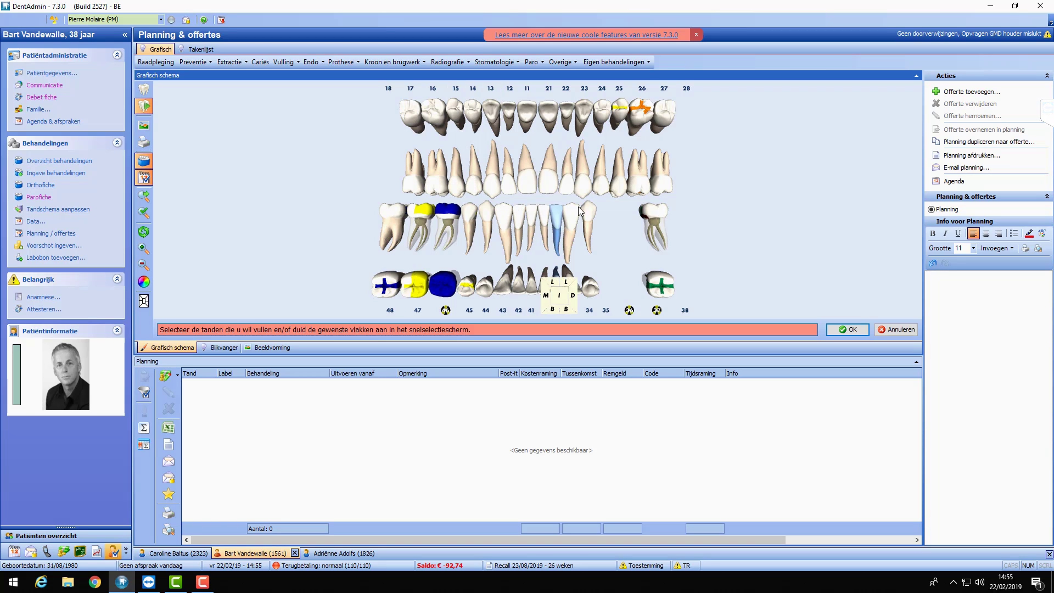
{"action": "mouse_move", "coordinate": [601, 184]}
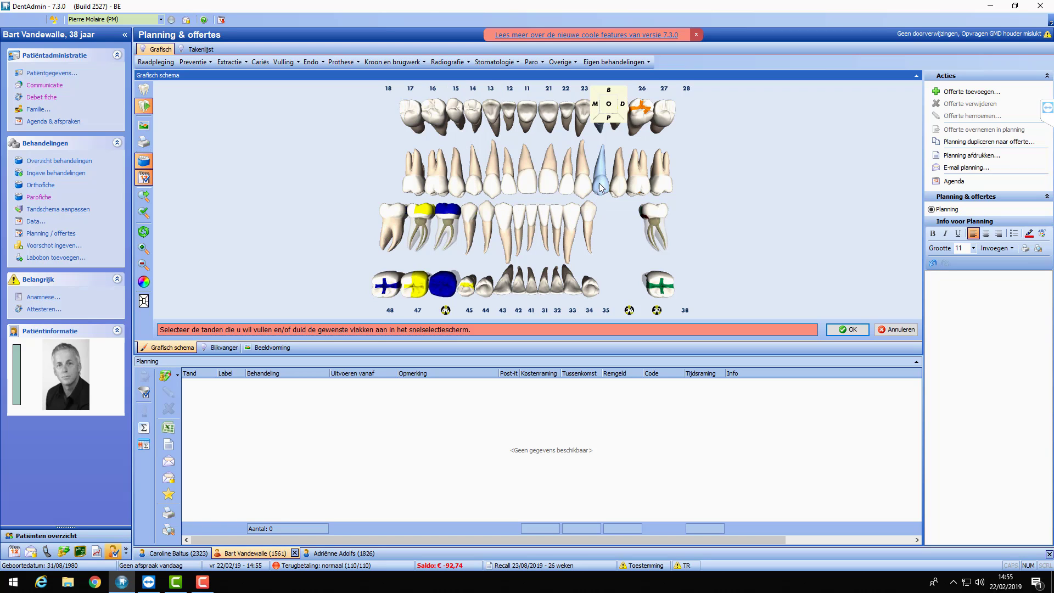
{"action": "left_click", "coordinate": [609, 108]}
{"action": "left_click", "coordinate": [598, 115]}
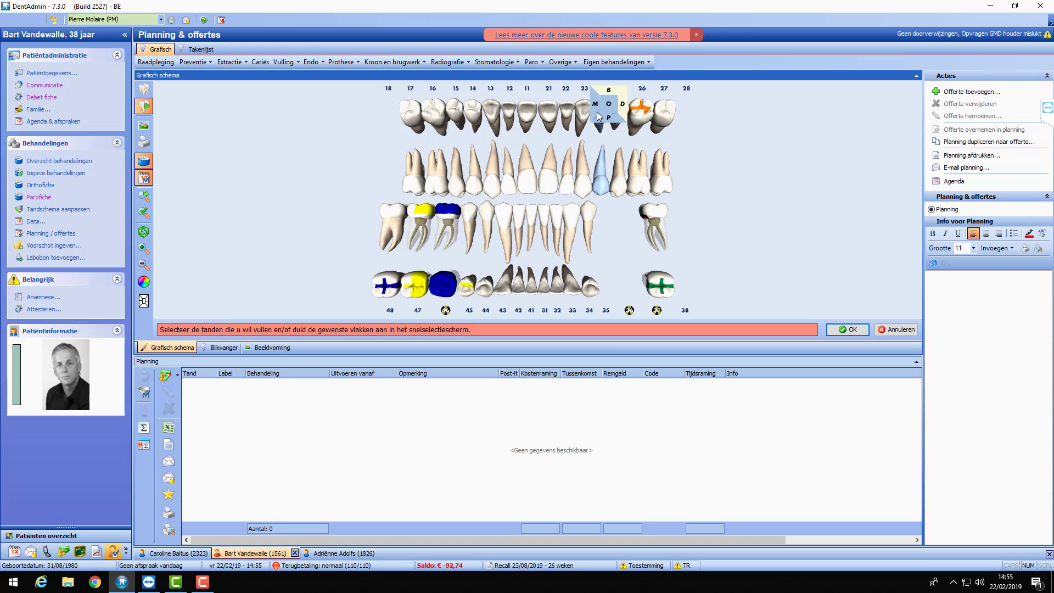
{"action": "mouse_move", "coordinate": [389, 292]}
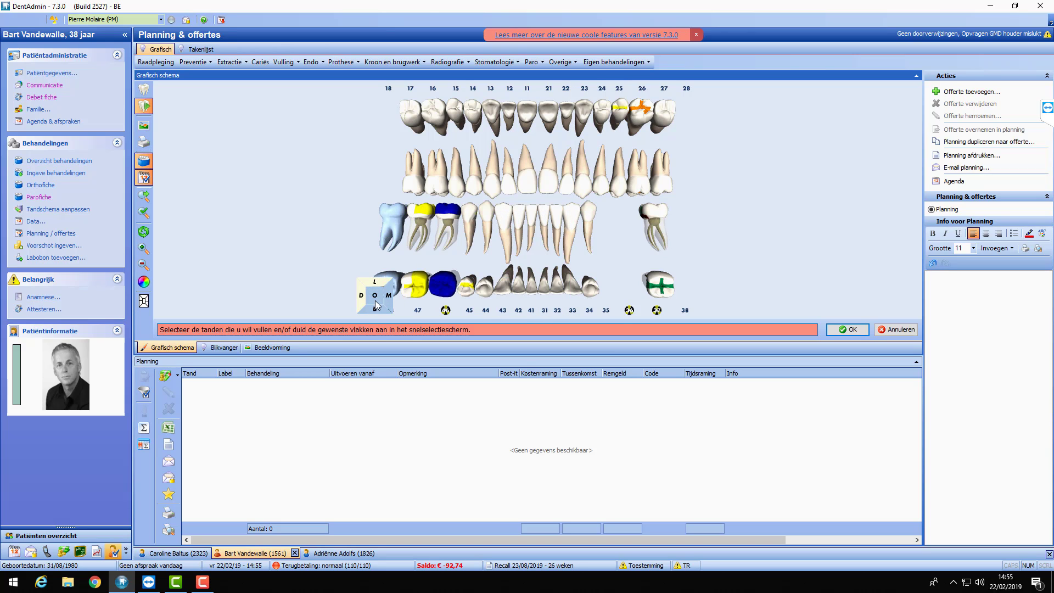
{"action": "left_click", "coordinate": [376, 301]}
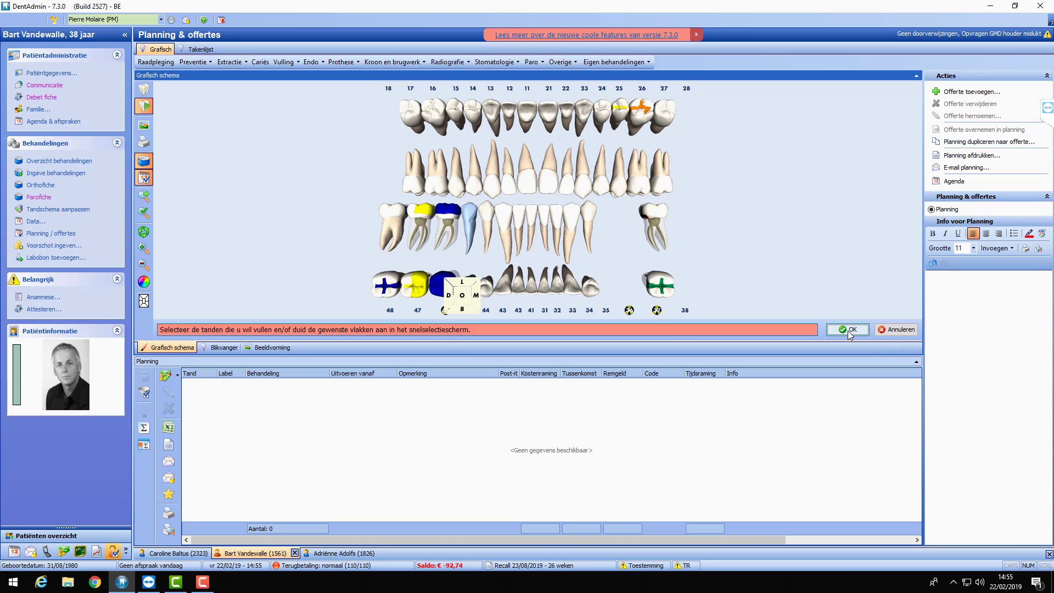
{"action": "left_click", "coordinate": [848, 330]}
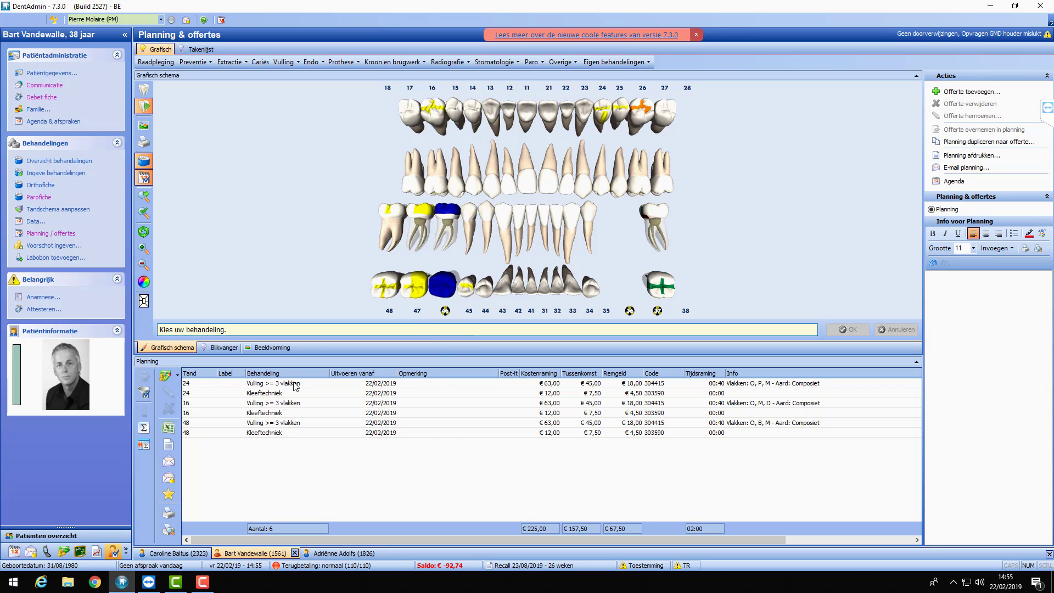
Set the "Uitvoeren vanaf" date of both tooth 24 planning lines to next month (Volgende maand)
{"action": "left_click_drag", "start_coordinate": [293, 384], "coordinate": [274, 433]}
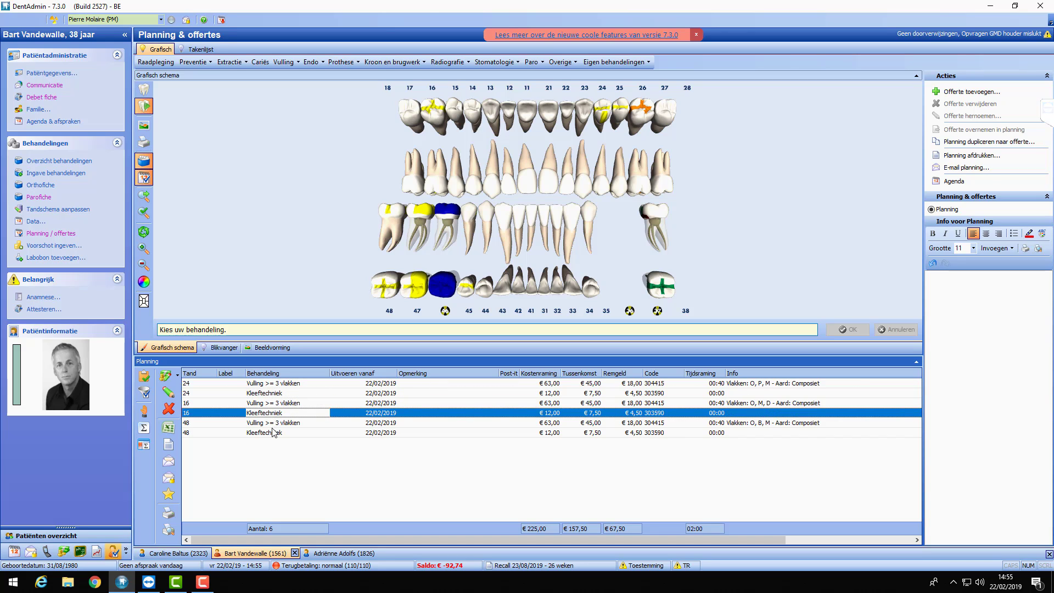
{"action": "left_click", "coordinate": [379, 383]}
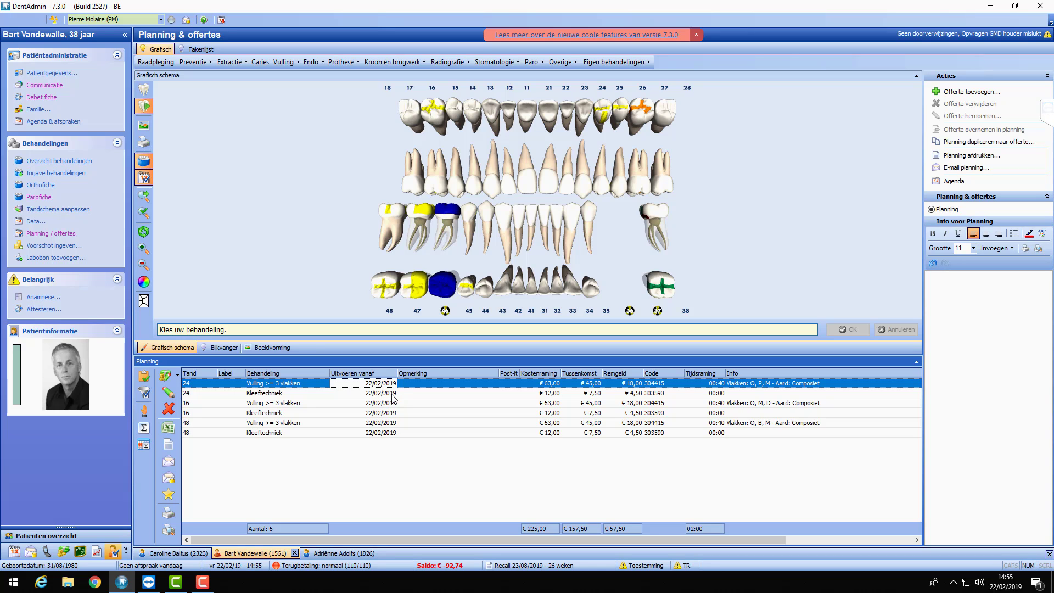
{"action": "left_click", "coordinate": [341, 393], "text": "shift"}
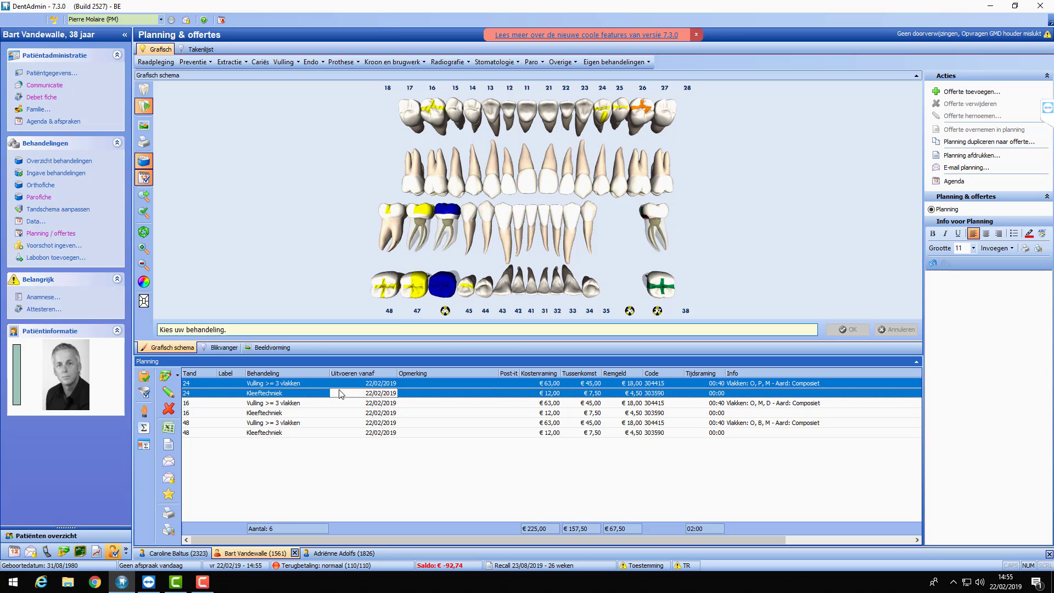
{"action": "right_click", "coordinate": [351, 395]}
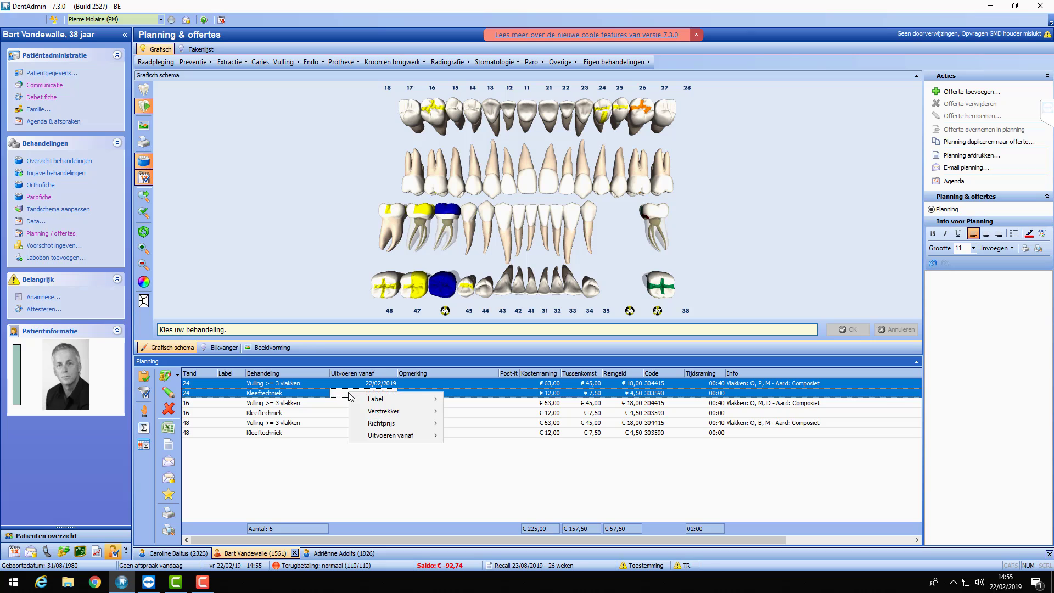
{"action": "mouse_move", "coordinate": [414, 438]}
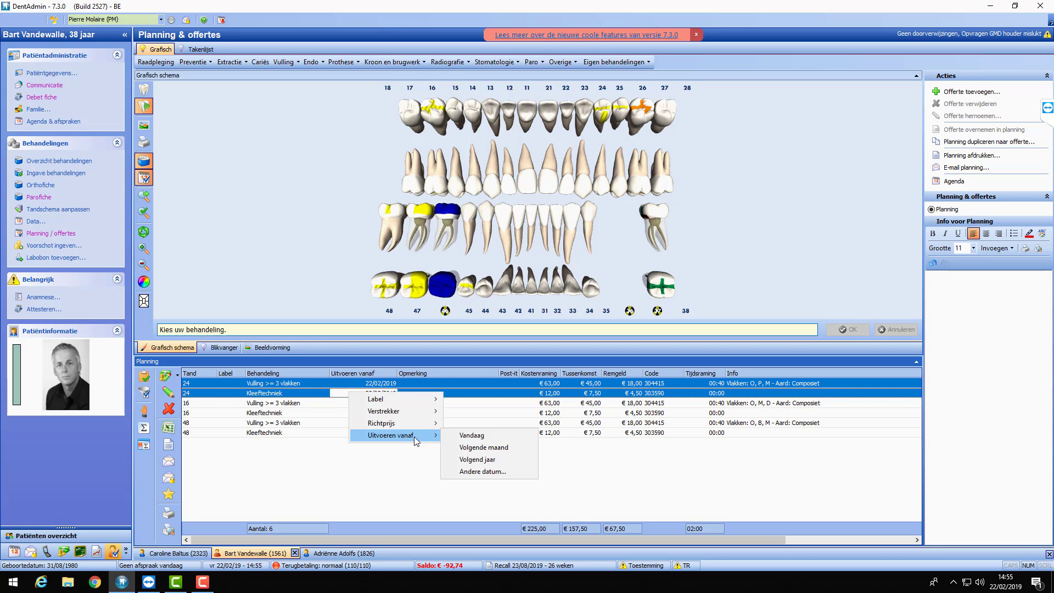
{"action": "left_click", "coordinate": [485, 450]}
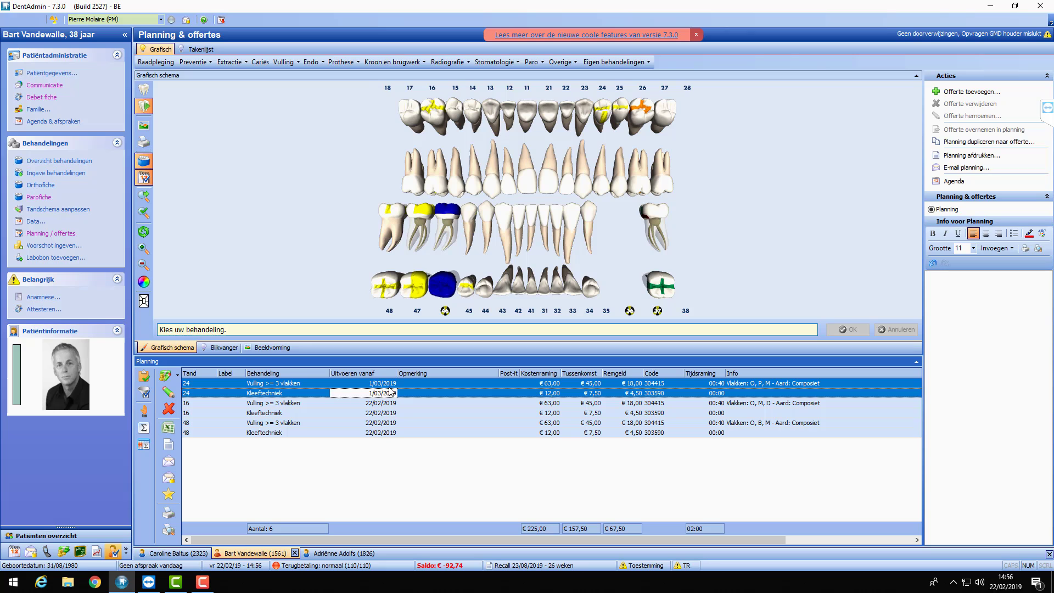
Set the "Uitvoeren vanaf" date of both tooth 16 planning lines to the custom date 15/03/2019
{"action": "left_click", "coordinate": [278, 405]}
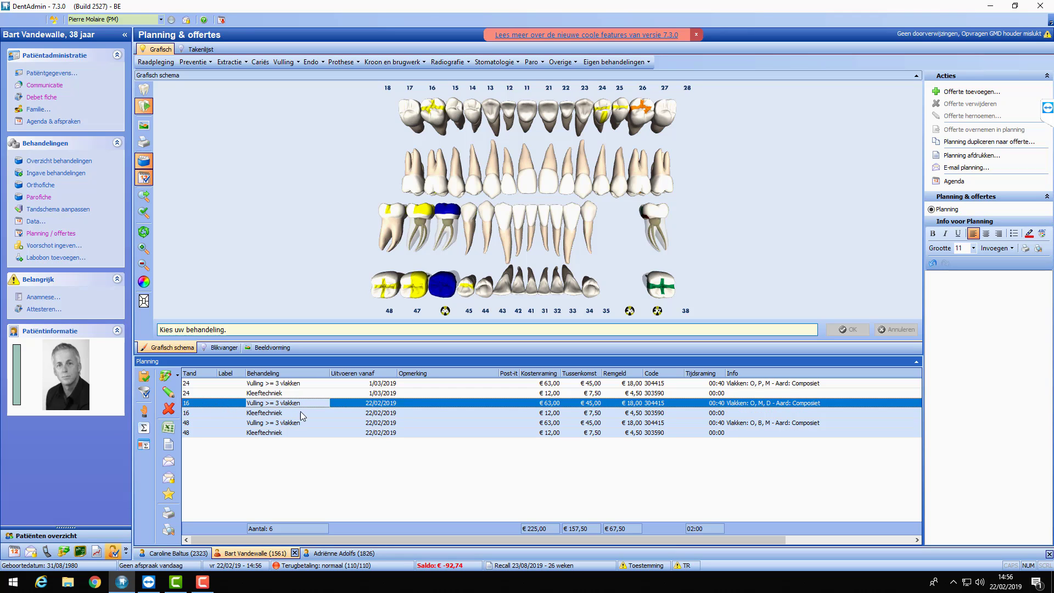
{"action": "left_click", "coordinate": [286, 414], "text": "ctrl"}
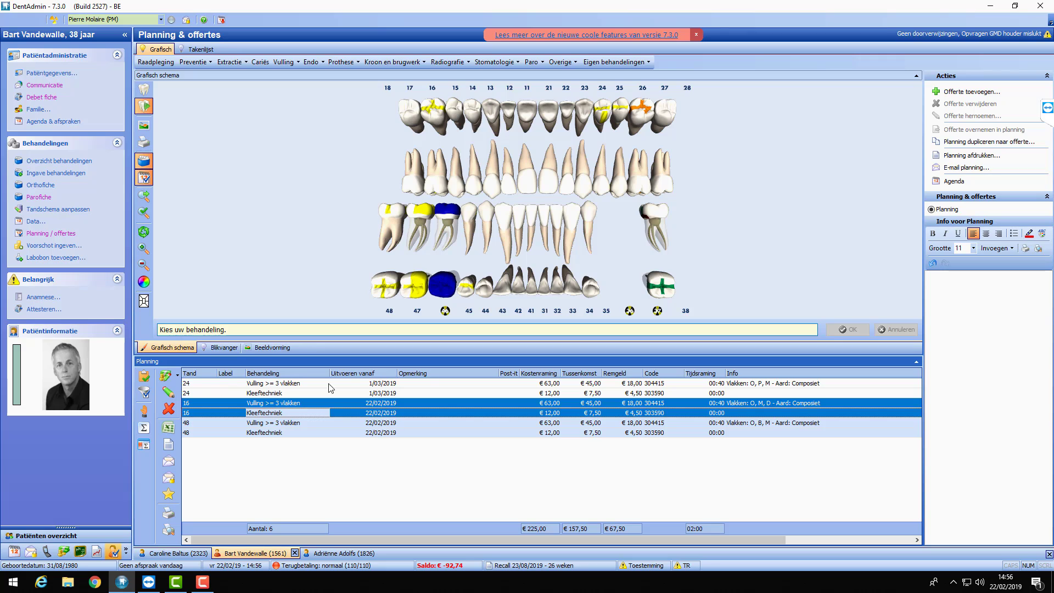
{"action": "right_click", "coordinate": [382, 405]}
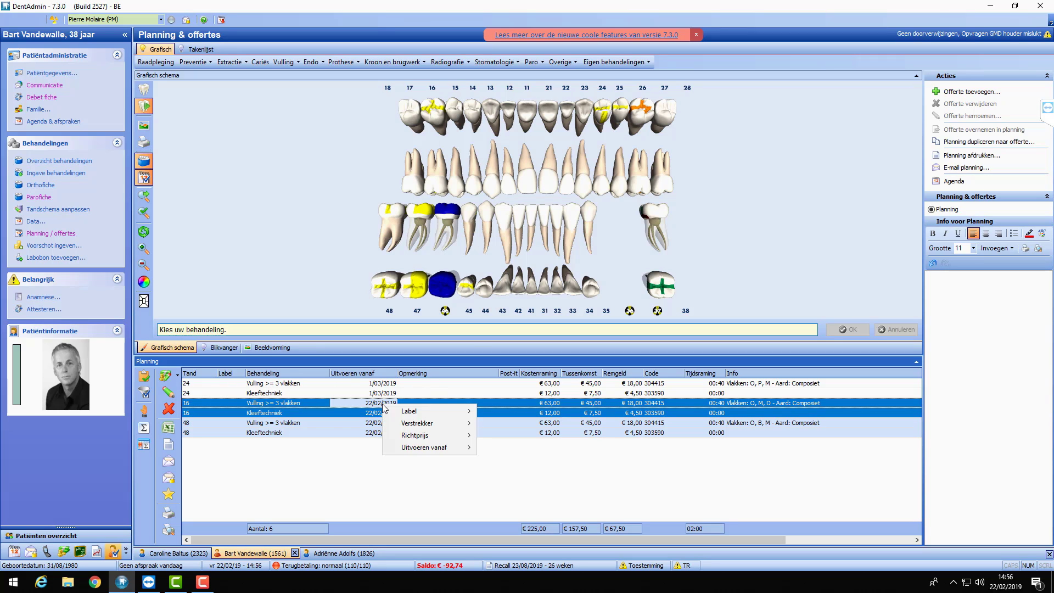
{"action": "mouse_move", "coordinate": [458, 449]}
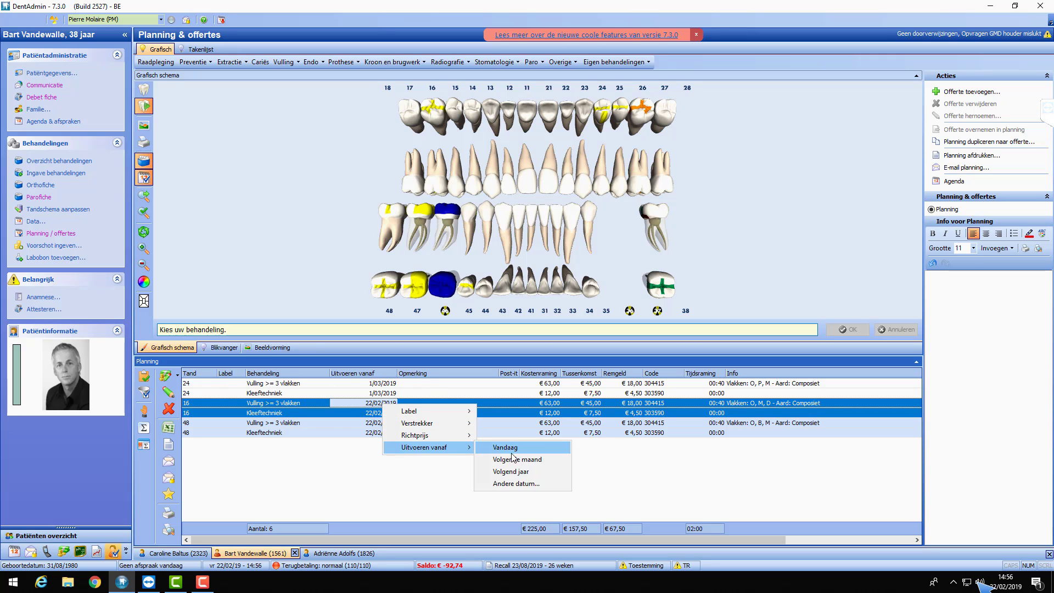
{"action": "left_click", "coordinate": [511, 485]}
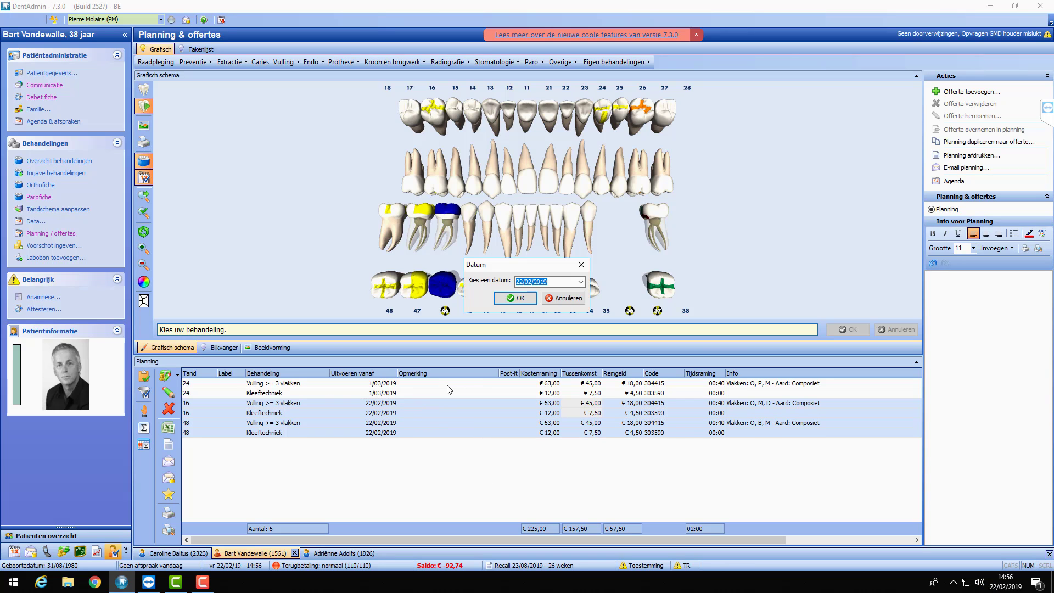
{"action": "type", "text": "15/03/19"}
{"action": "key", "text": "Return"}
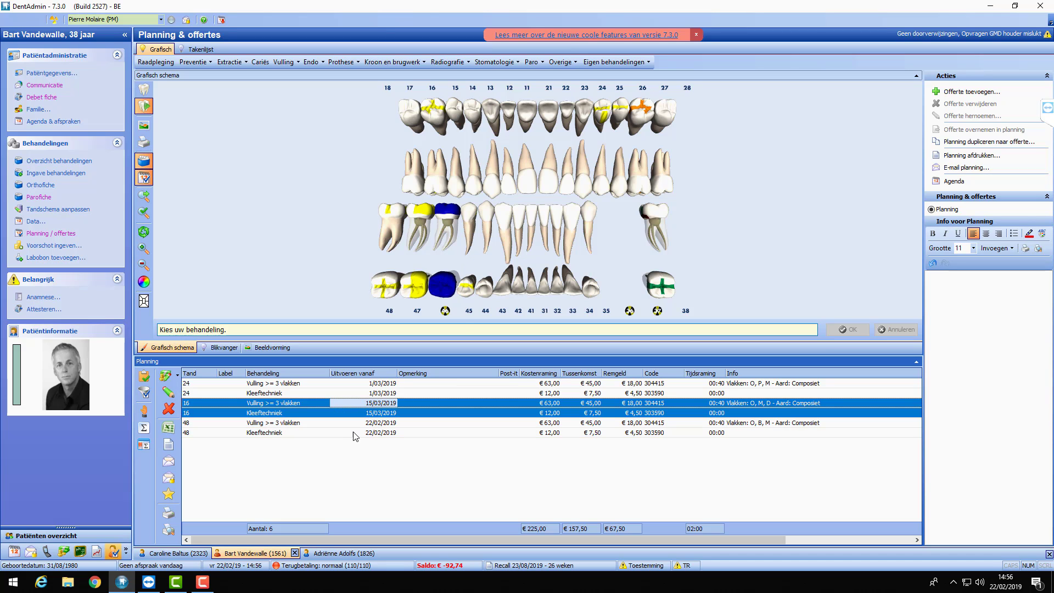
Set the "Uitvoeren vanaf" date of both tooth 48 planning lines to the custom date 01/04/2019
{"action": "left_click", "coordinate": [296, 422]}
{"action": "left_click", "coordinate": [306, 434], "text": "shift"}
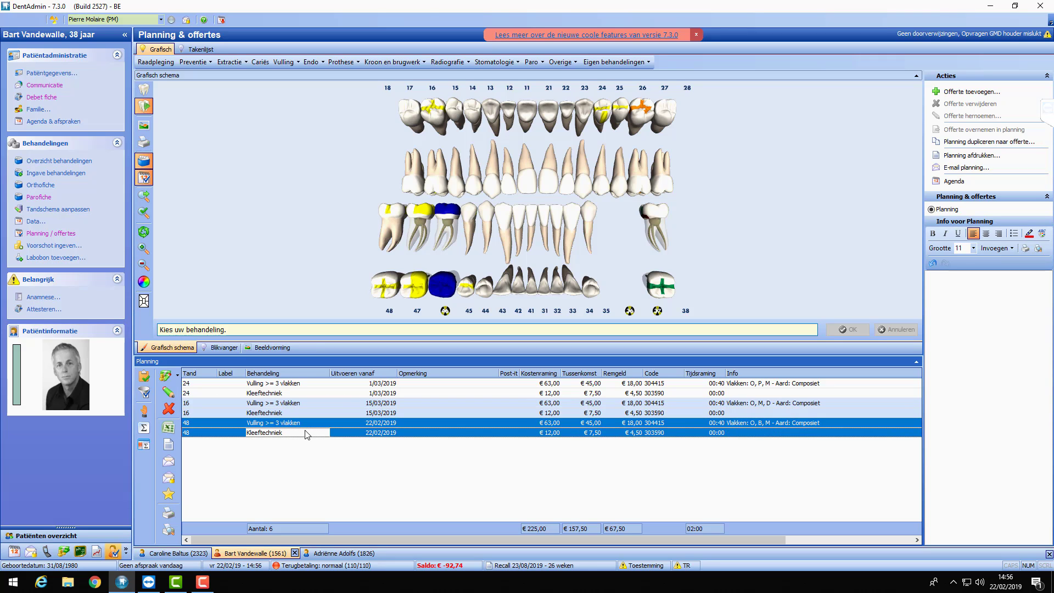
{"action": "right_click", "coordinate": [372, 424]}
{"action": "mouse_move", "coordinate": [434, 468]}
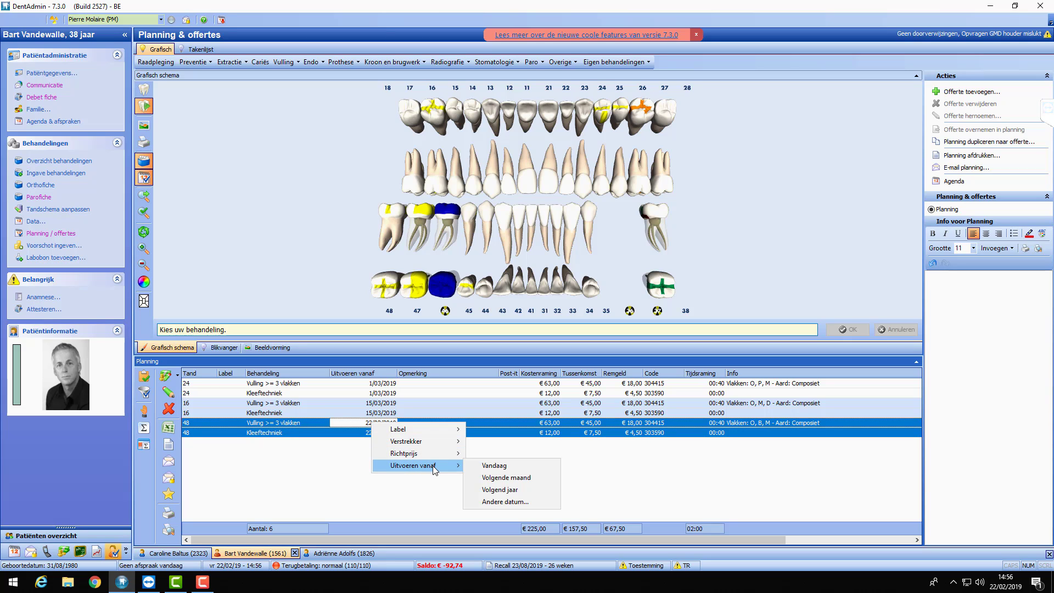
{"action": "left_click", "coordinate": [503, 501]}
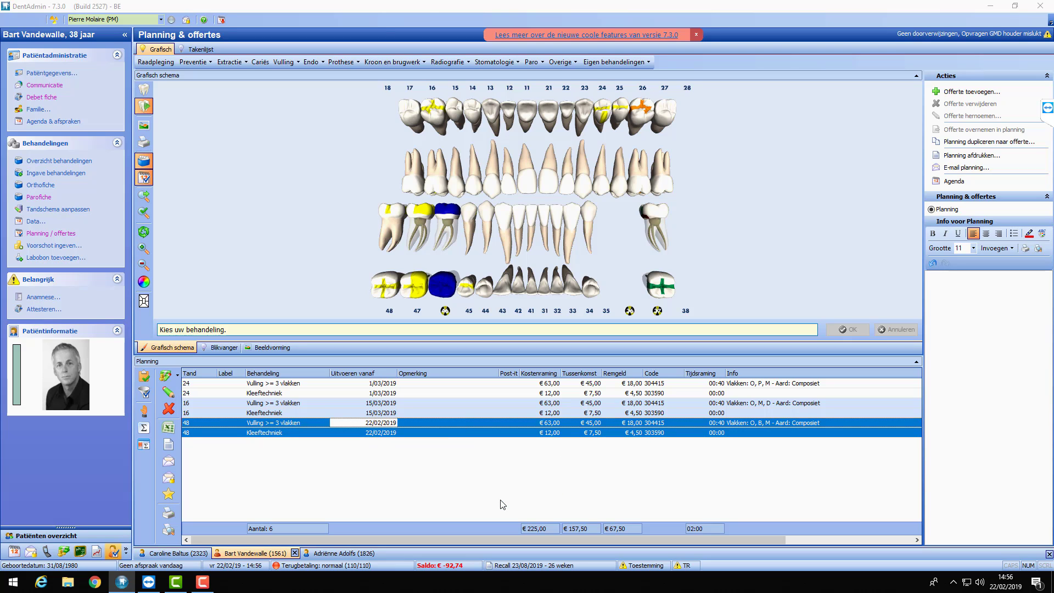
{"action": "type", "text": "01/04/"}
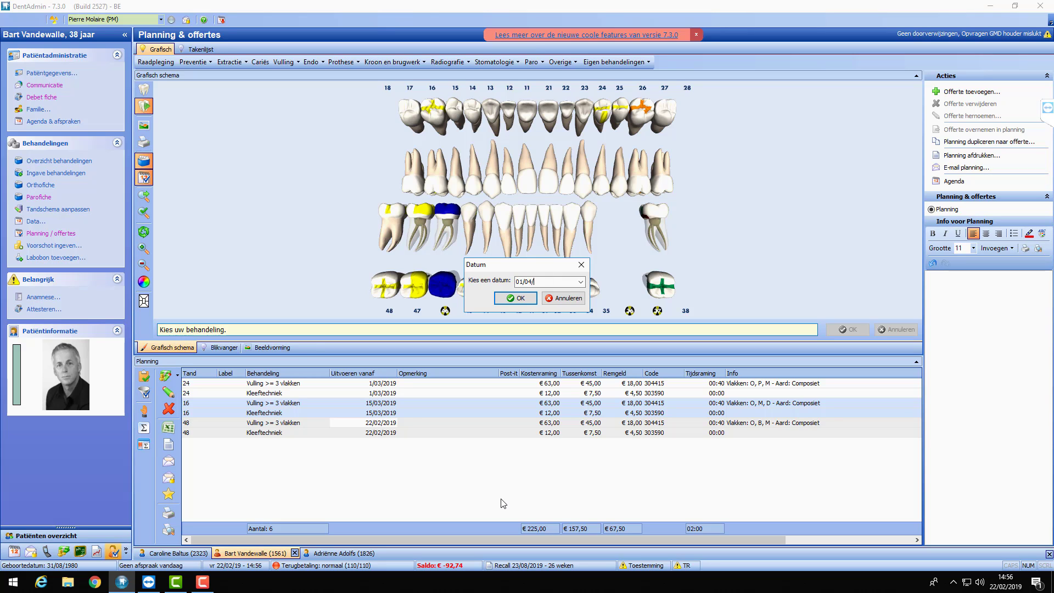
{"action": "type", "text": "19"}
{"action": "key", "text": "Return"}
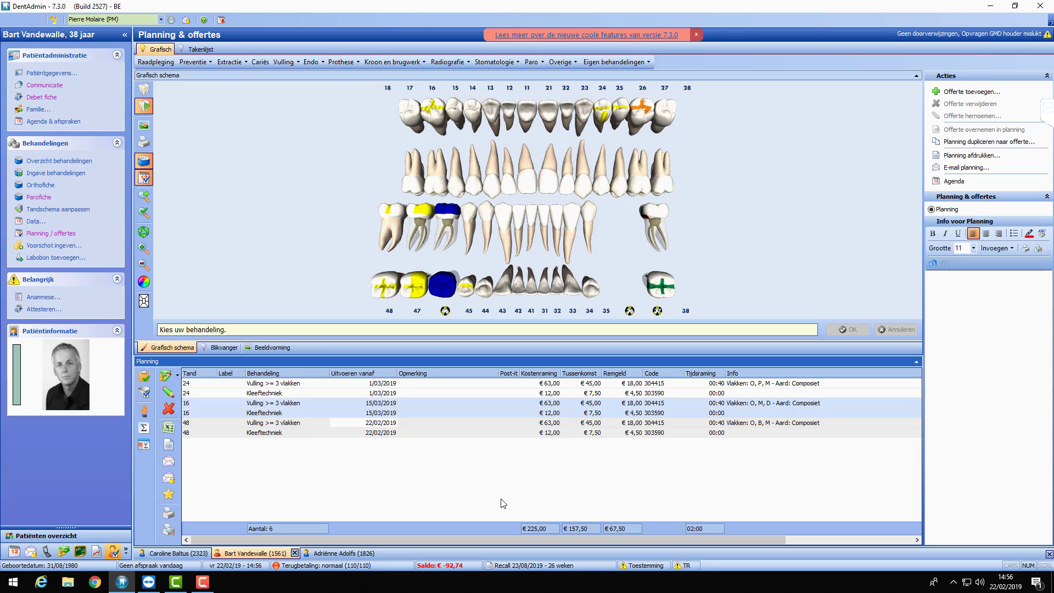
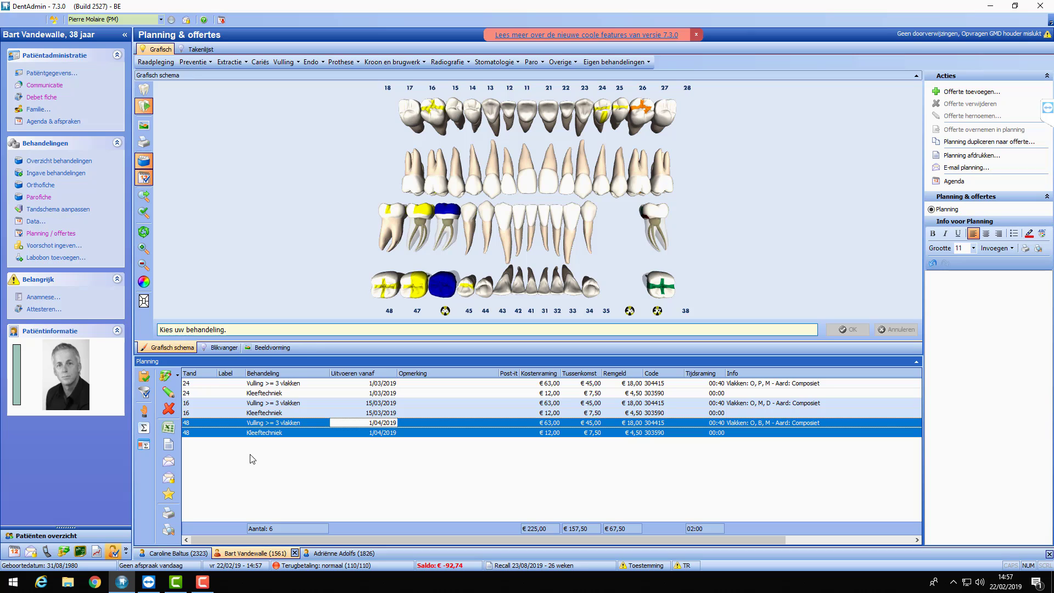
Open the agenda alongside the patient's planning and dismiss the eHealth notification
{"action": "left_click", "coordinate": [14, 551]}
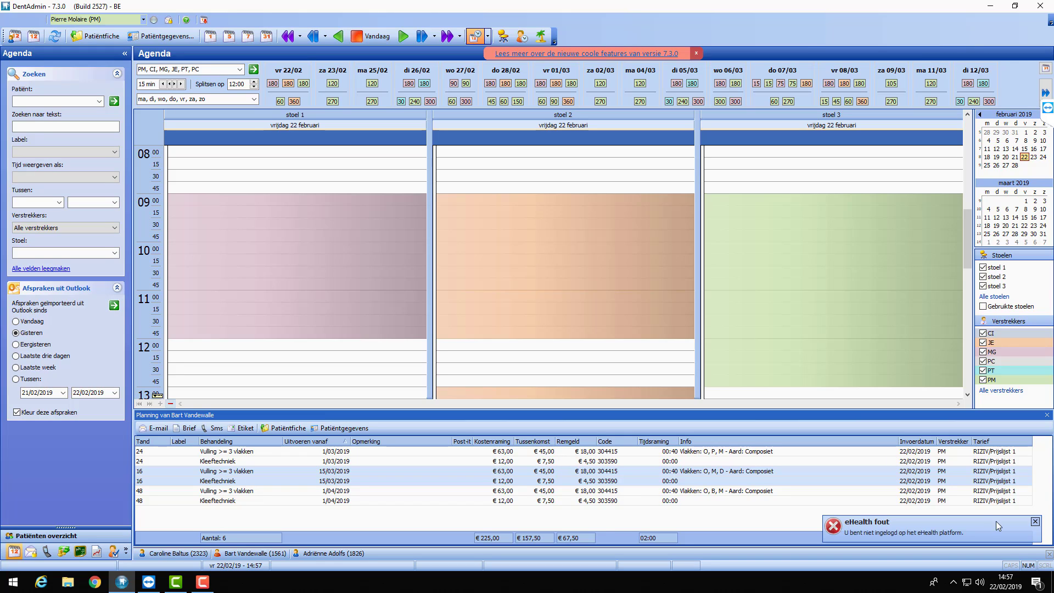
{"action": "left_click", "coordinate": [1035, 522]}
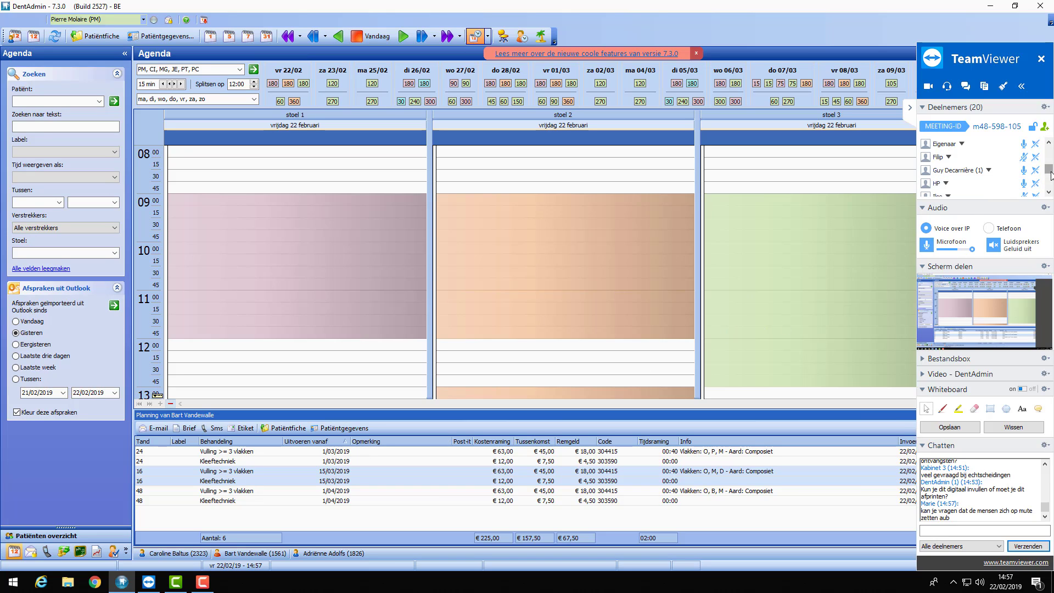
Mute the microphones of the remaining unmuted TeamViewer meeting participants and collapse the meeting panel
{"action": "scroll", "coordinate": [1047, 162], "scroll_direction": "up", "scroll_amount": 2}
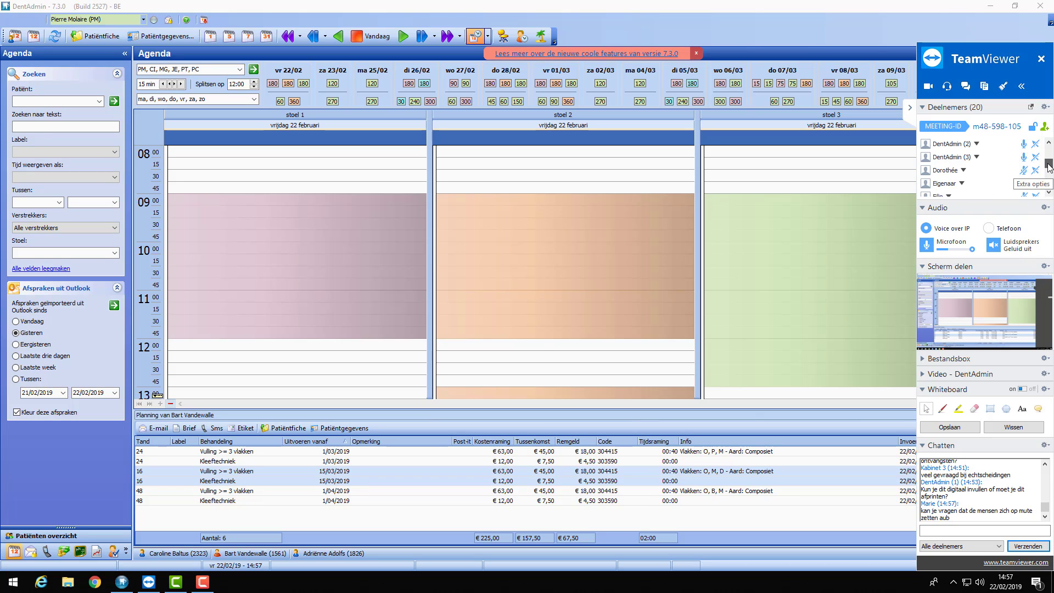
{"action": "scroll", "coordinate": [1047, 161], "scroll_direction": "down", "scroll_amount": 1}
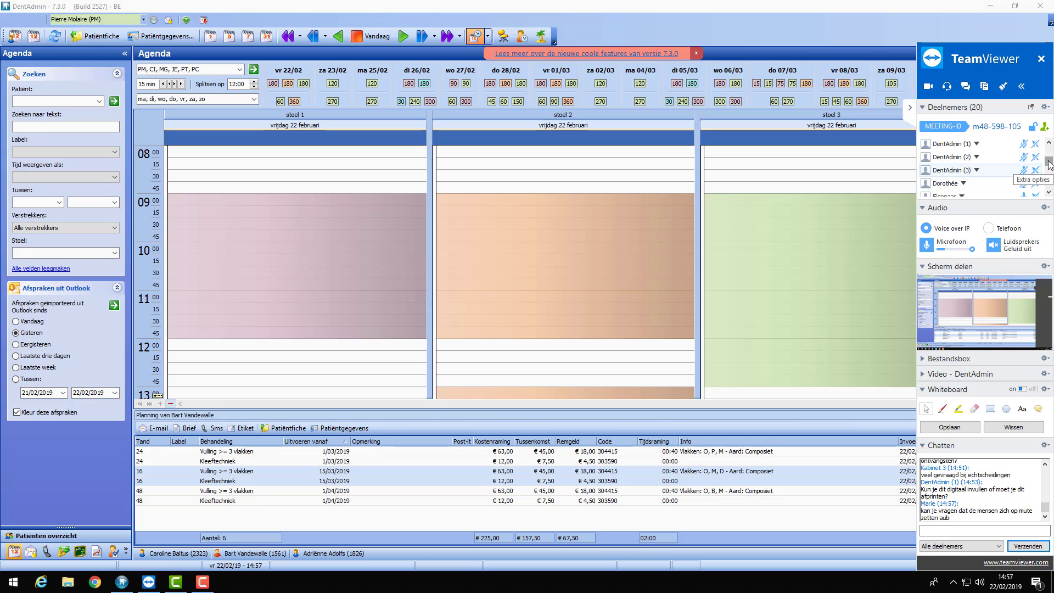
{"action": "scroll", "coordinate": [1048, 165], "scroll_direction": "down", "scroll_amount": 1}
{"action": "scroll", "coordinate": [1047, 167], "scroll_direction": "down", "scroll_amount": 2}
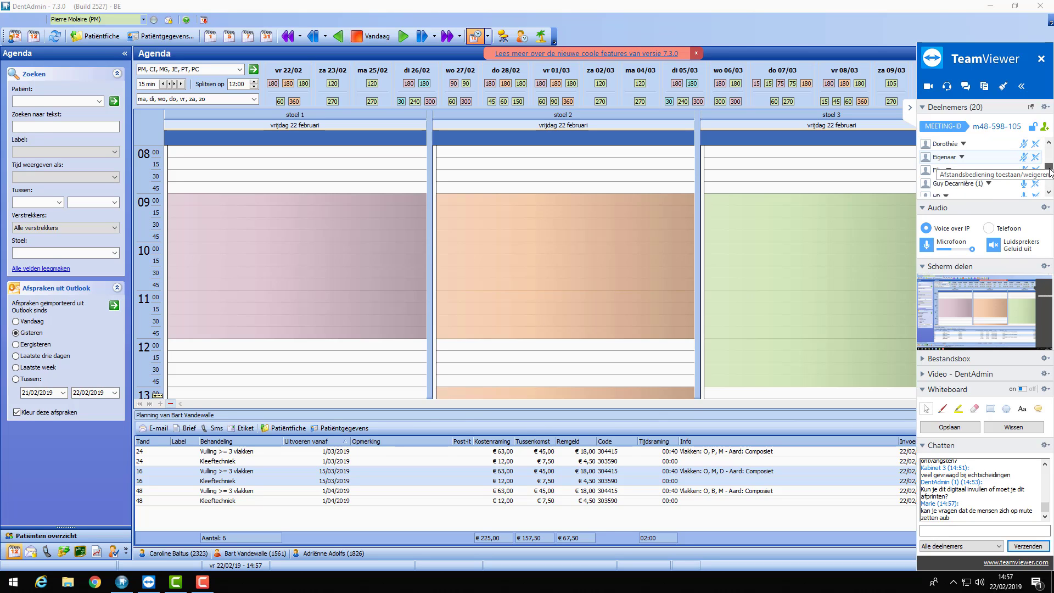
{"action": "scroll", "coordinate": [1048, 170], "scroll_direction": "down", "scroll_amount": 2}
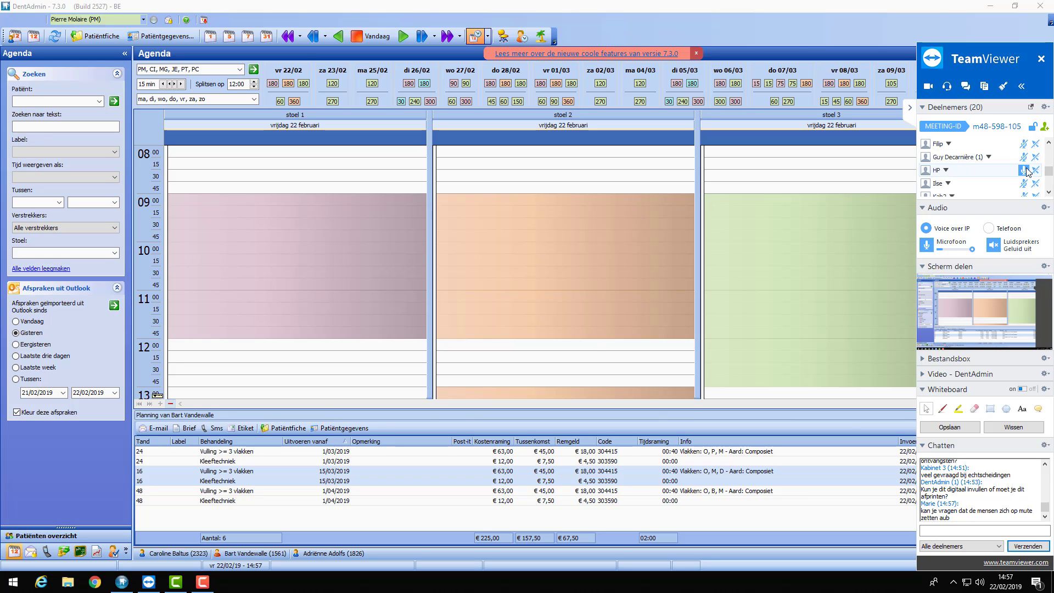
{"action": "scroll", "coordinate": [1048, 175], "scroll_direction": "down", "scroll_amount": 3}
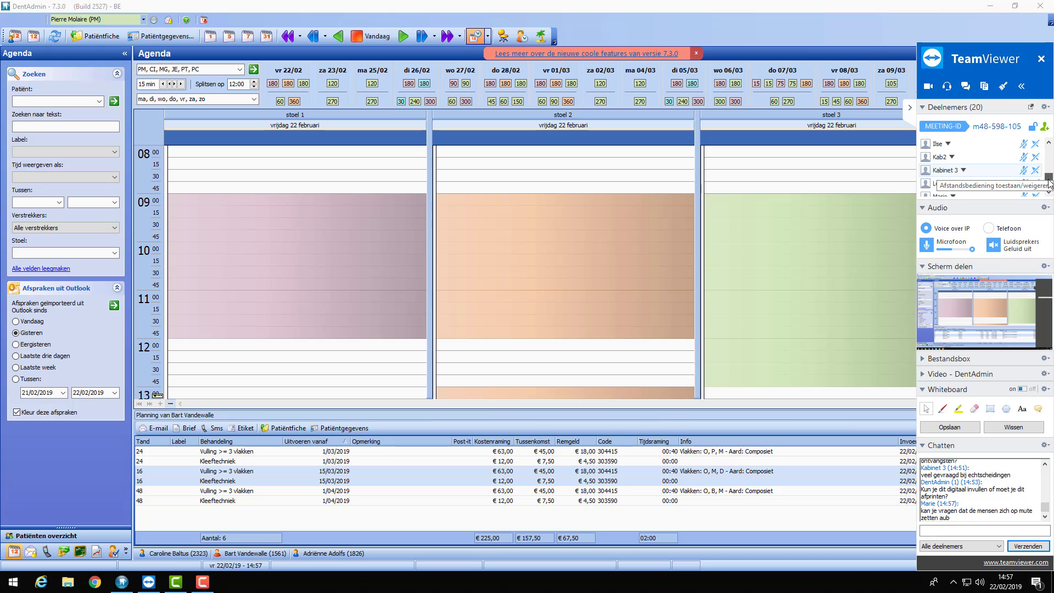
{"action": "scroll", "coordinate": [1049, 181], "scroll_direction": "down", "scroll_amount": 1}
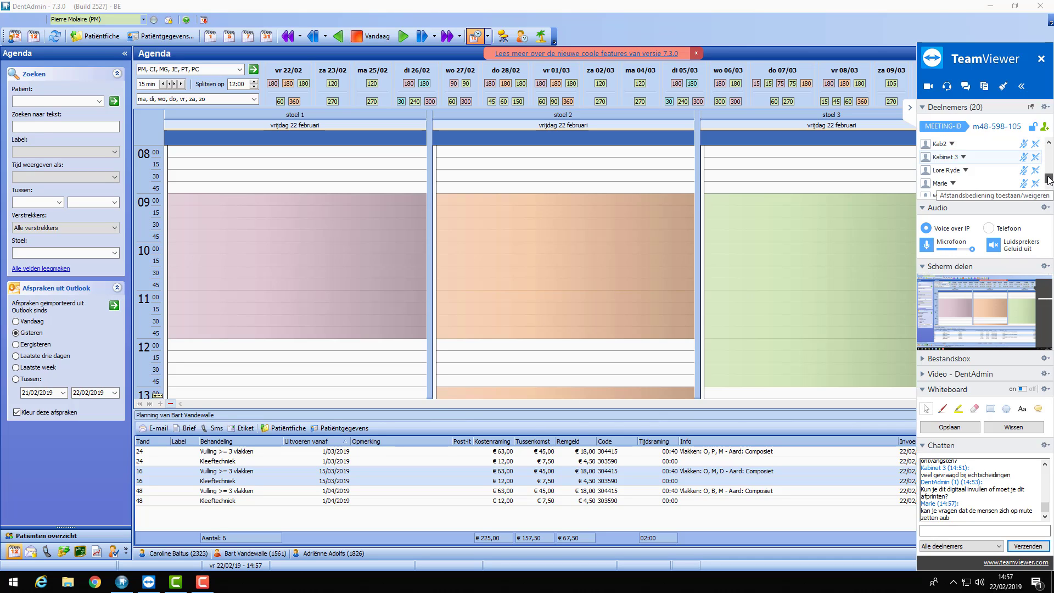
{"action": "left_click_drag", "start_coordinate": [1048, 179], "coordinate": [1044, 154]}
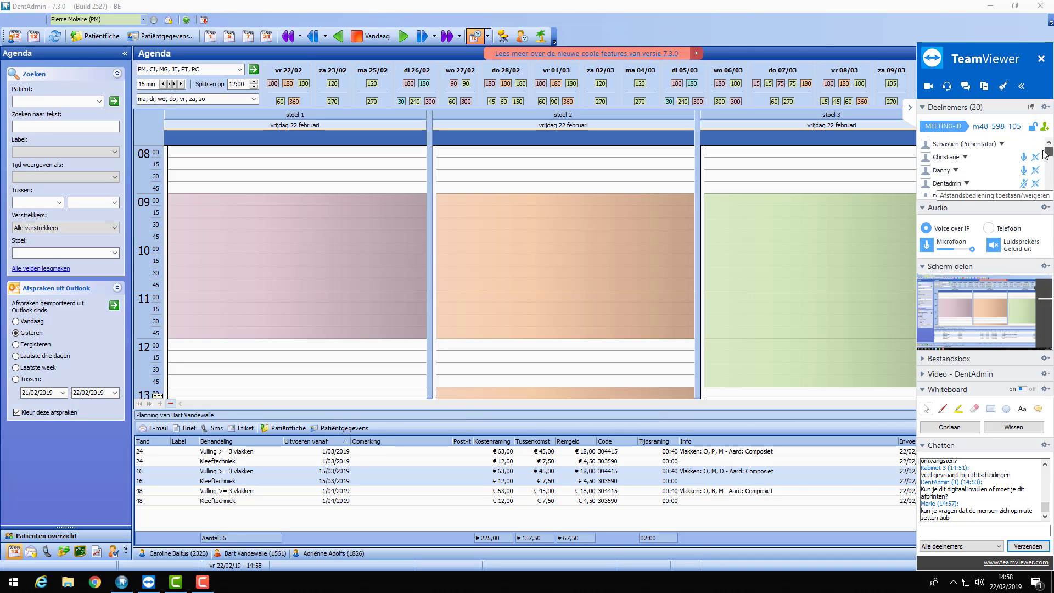
{"action": "left_click", "coordinate": [1023, 157]}
{"action": "left_click", "coordinate": [1024, 169]}
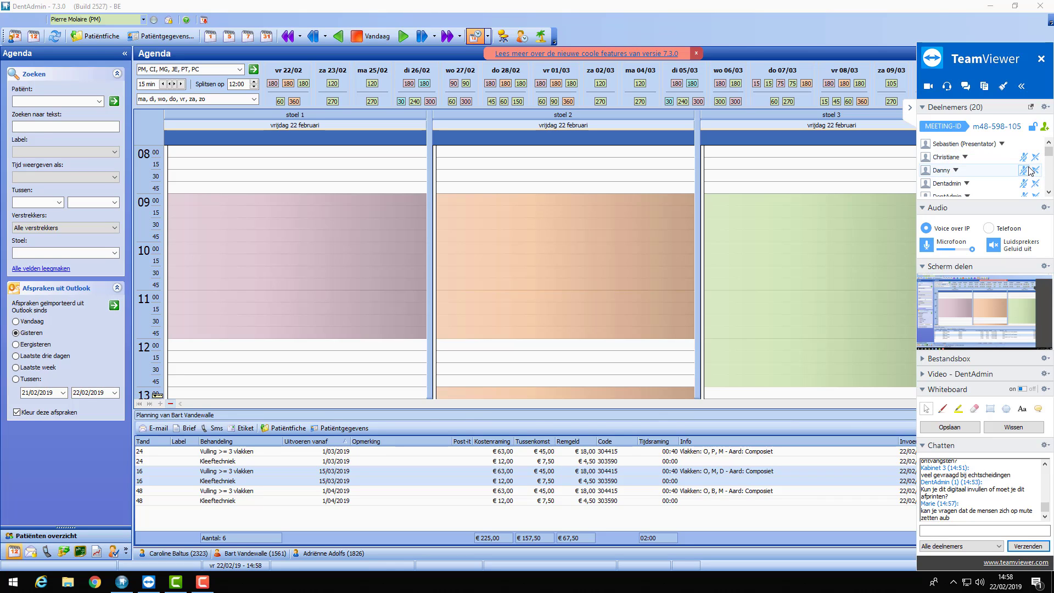
{"action": "left_click_drag", "start_coordinate": [1048, 158], "coordinate": [1049, 153]}
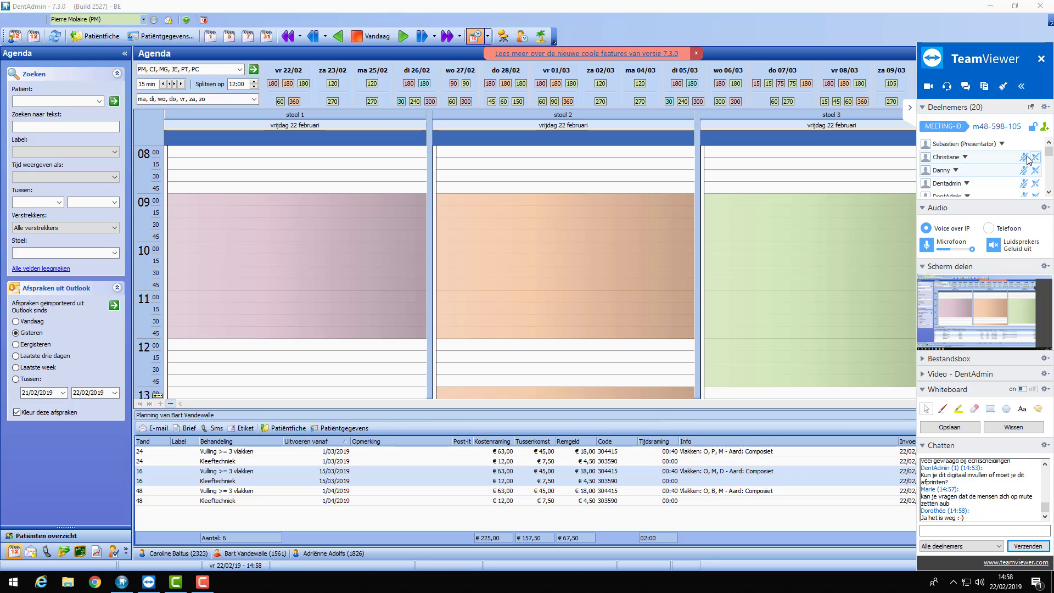
{"action": "left_click", "coordinate": [910, 108]}
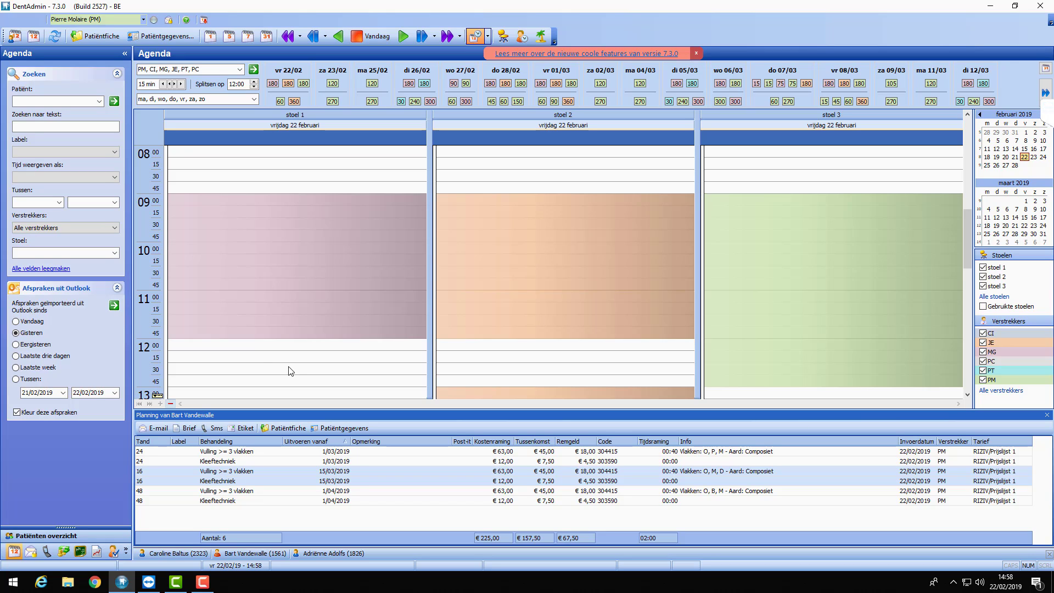
Schedule both tooth 24 planning lines together on 1 March at 17:15 in stoel 1, declining the e-mail reminder to the patient
{"action": "left_click", "coordinate": [333, 451]}
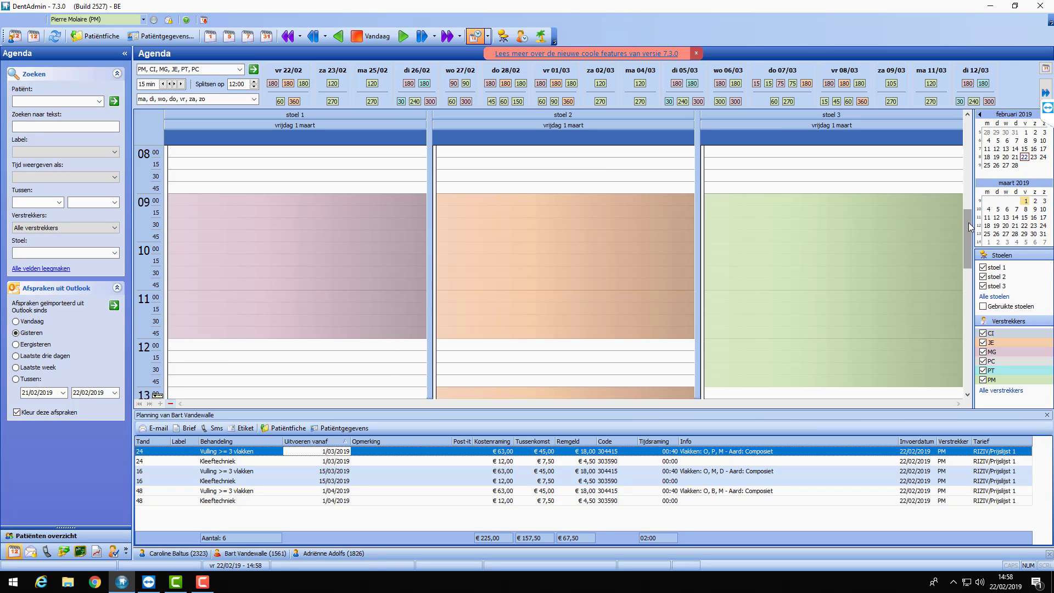
{"action": "left_click_drag", "start_coordinate": [970, 229], "coordinate": [962, 294]}
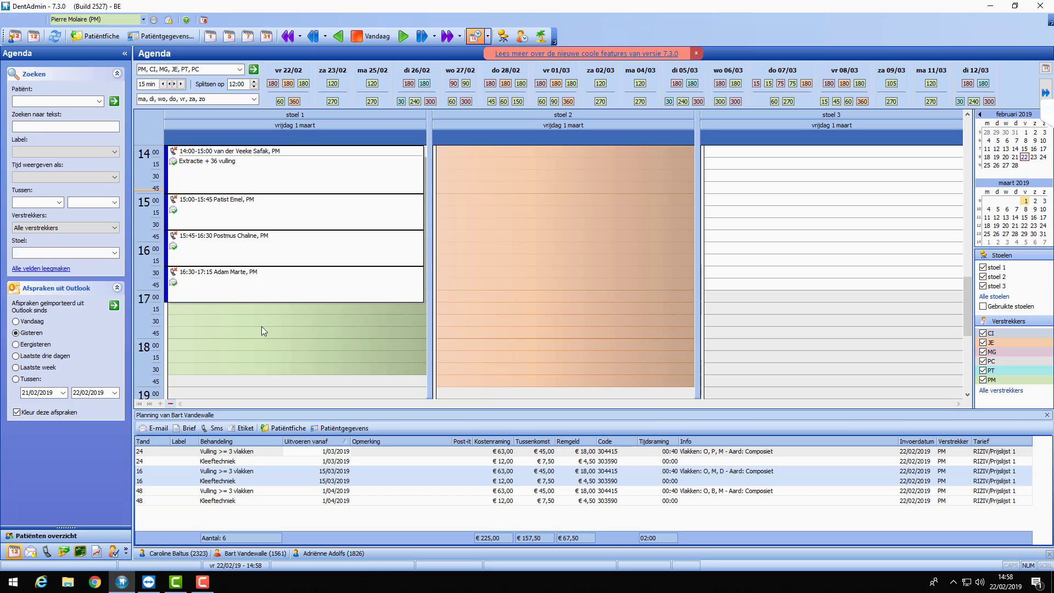
{"action": "left_click", "coordinate": [333, 453]}
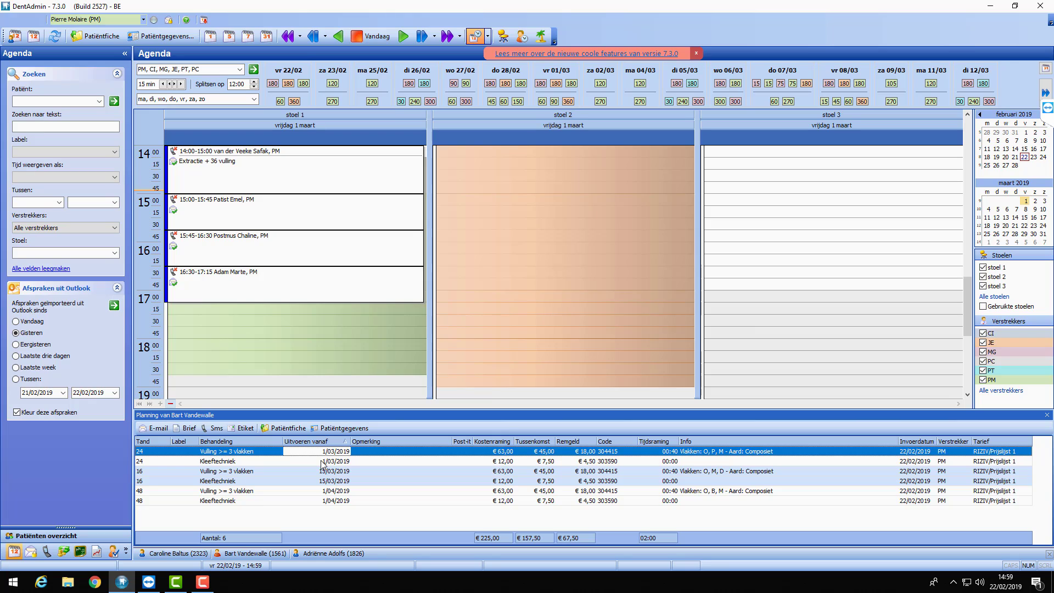
{"action": "left_click", "coordinate": [322, 461], "text": "shift"}
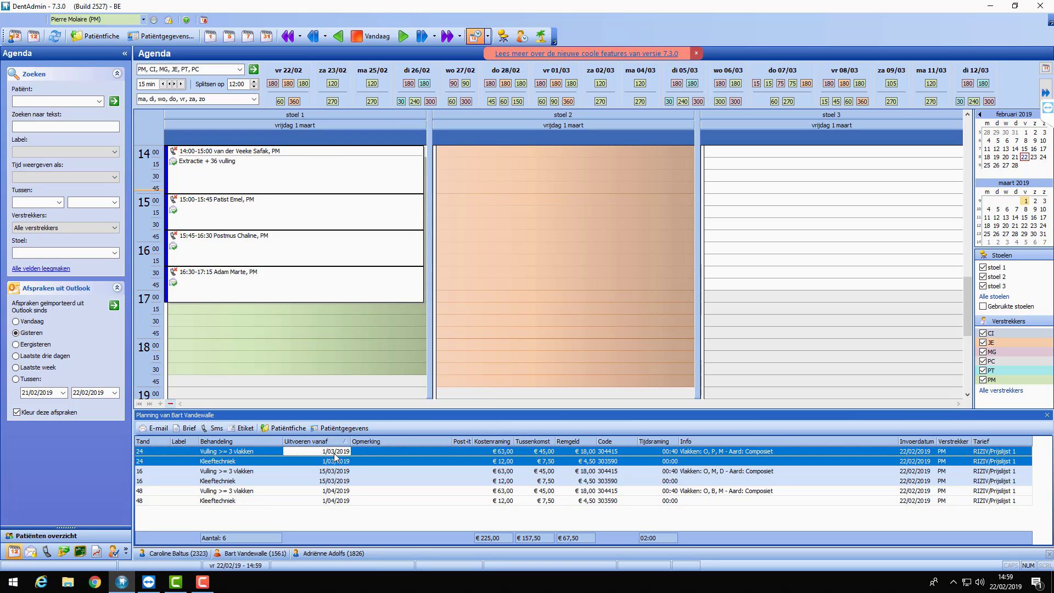
{"action": "left_click", "coordinate": [335, 451]}
{"action": "left_click_drag", "start_coordinate": [295, 409], "coordinate": [250, 302]}
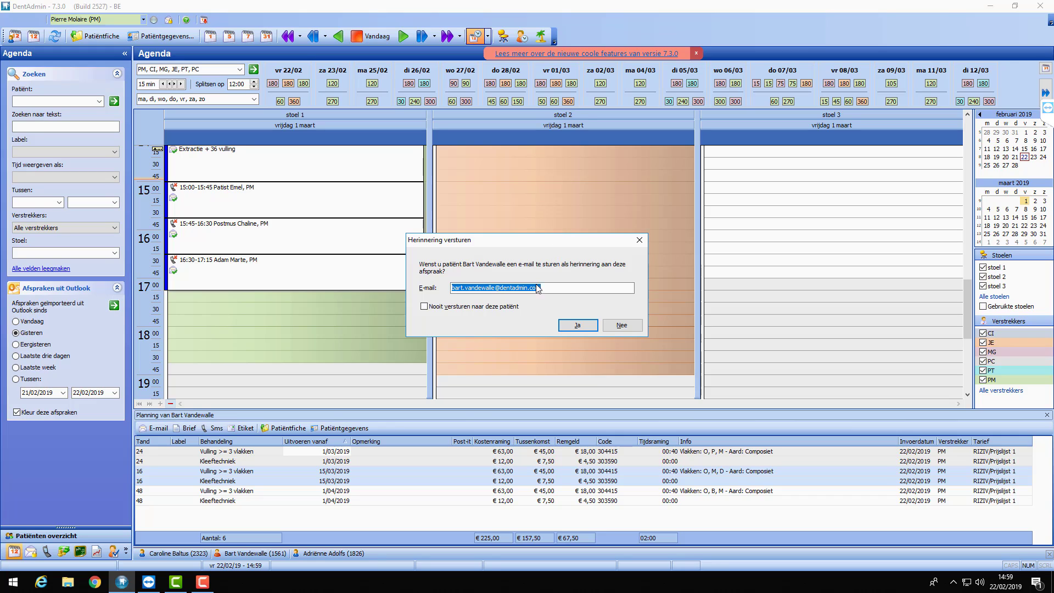
{"action": "left_click", "coordinate": [621, 326]}
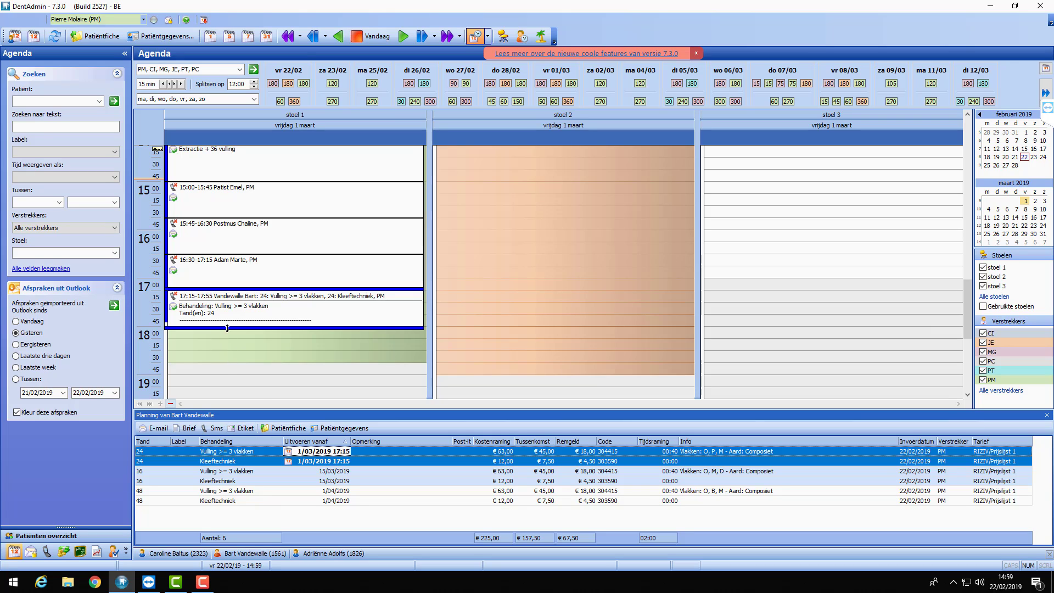
Show 15 March in the agenda from the tooth 16 filling line and collapse the TeamViewer panel
{"action": "mouse_move", "coordinate": [230, 312]}
{"action": "left_click", "coordinate": [332, 472]}
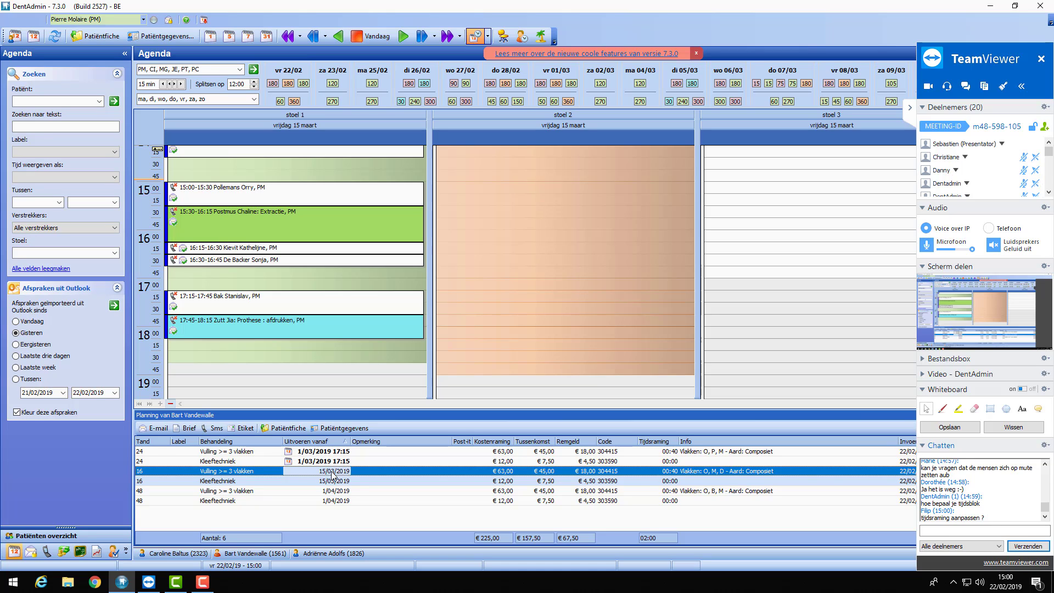
{"action": "left_click", "coordinate": [910, 109]}
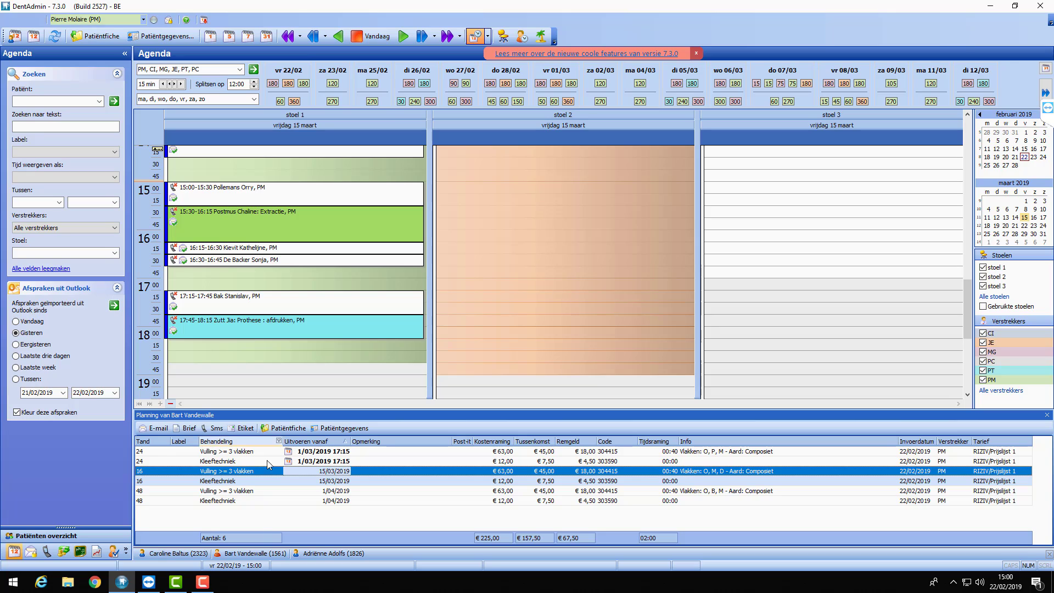
Go to the patient's planning and set the Tijdsraming of the tooth 24 "Vulling >= 3 vlakken" line to 01:00
{"action": "left_click", "coordinate": [256, 554]}
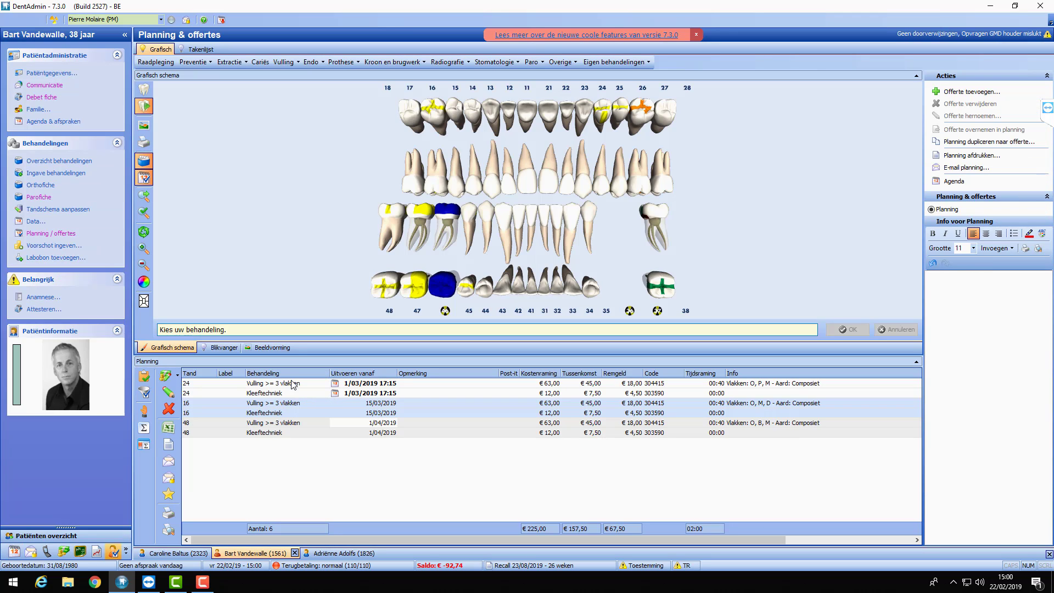
{"action": "left_click", "coordinate": [299, 385]}
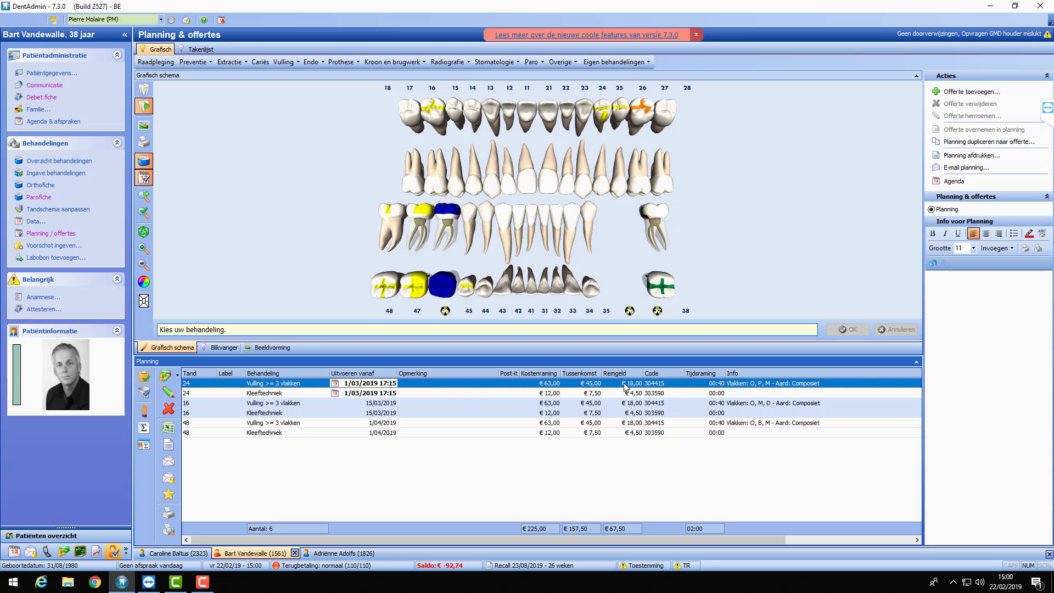
{"action": "double_click", "coordinate": [716, 388]}
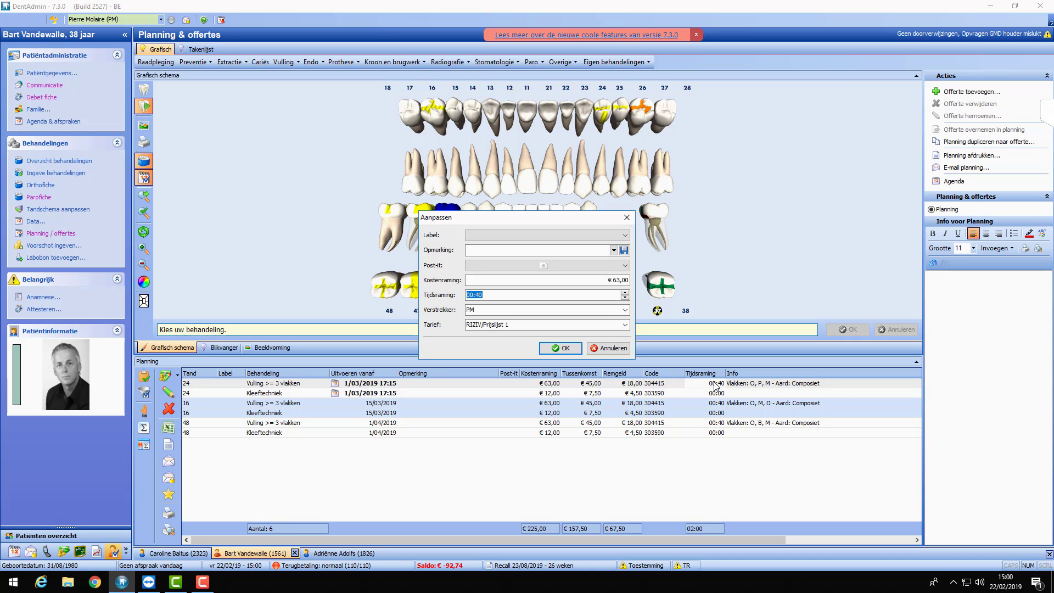
{"action": "type", "text": "1:00"}
{"action": "key", "text": "Left"}
{"action": "type", "text": "01"}
{"action": "left_click", "coordinate": [560, 349]}
Set the Tijdsraming of the tooth 16 "Vulling >= 3 vlakken" line to 00:45
{"action": "right_click", "coordinate": [457, 402]}
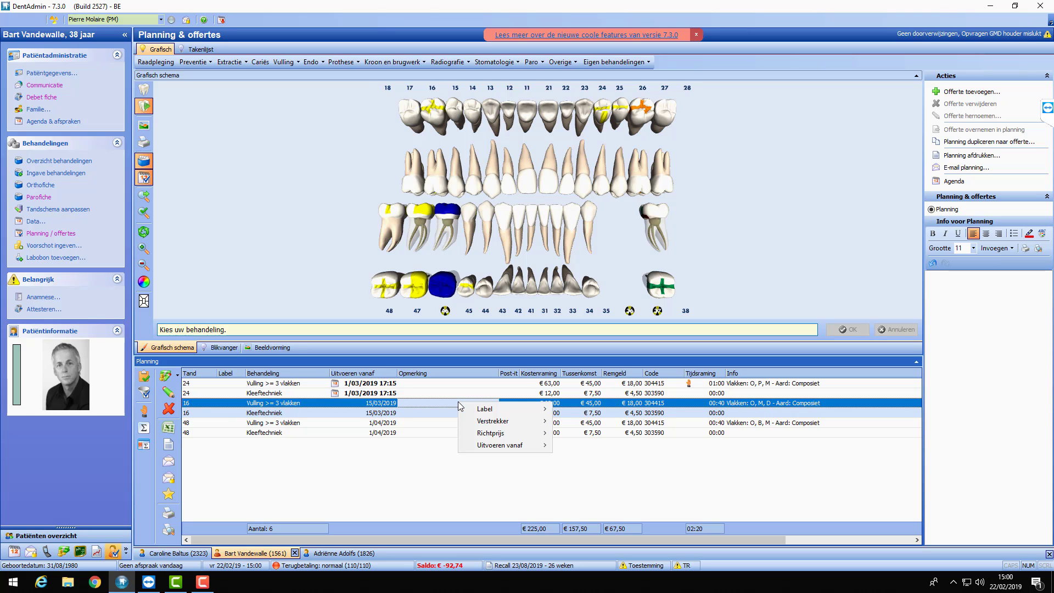
{"action": "left_click", "coordinate": [714, 405]}
{"action": "double_click", "coordinate": [711, 405]}
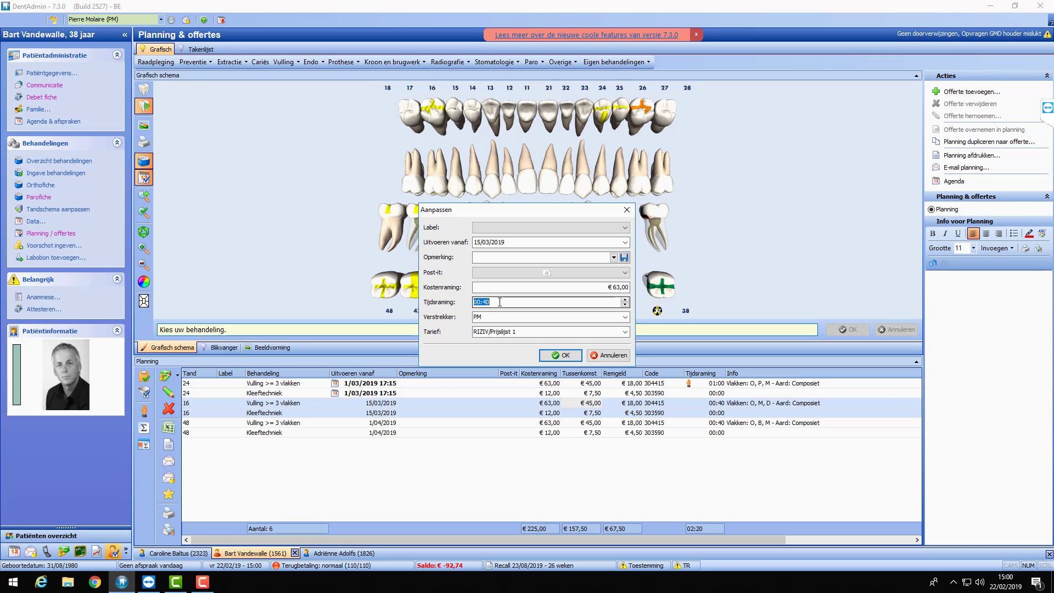
{"action": "double_click", "coordinate": [482, 300]}
{"action": "type", "text": "45"}
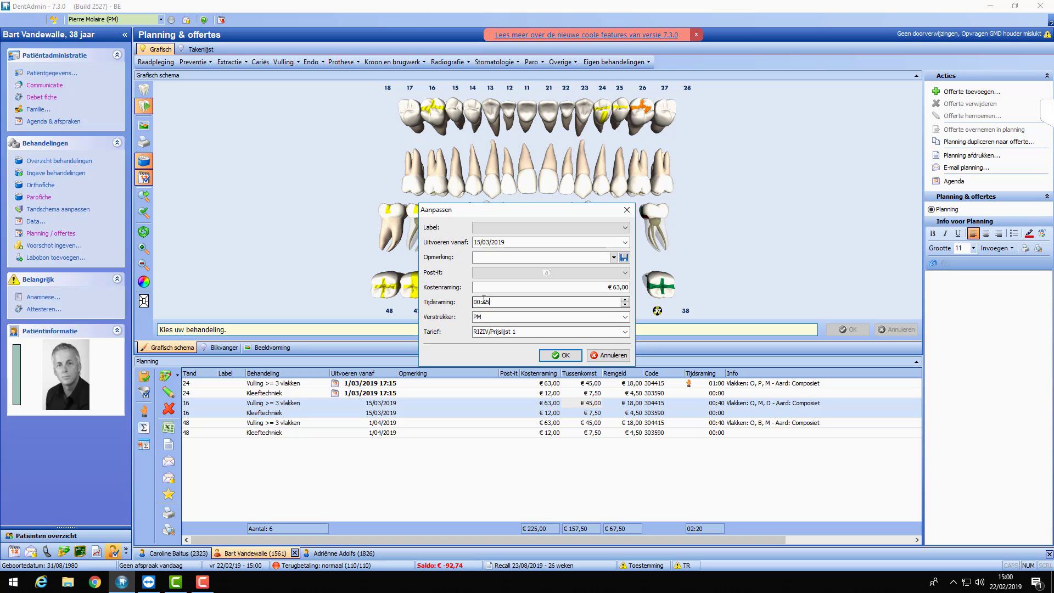
{"action": "left_click", "coordinate": [560, 355]}
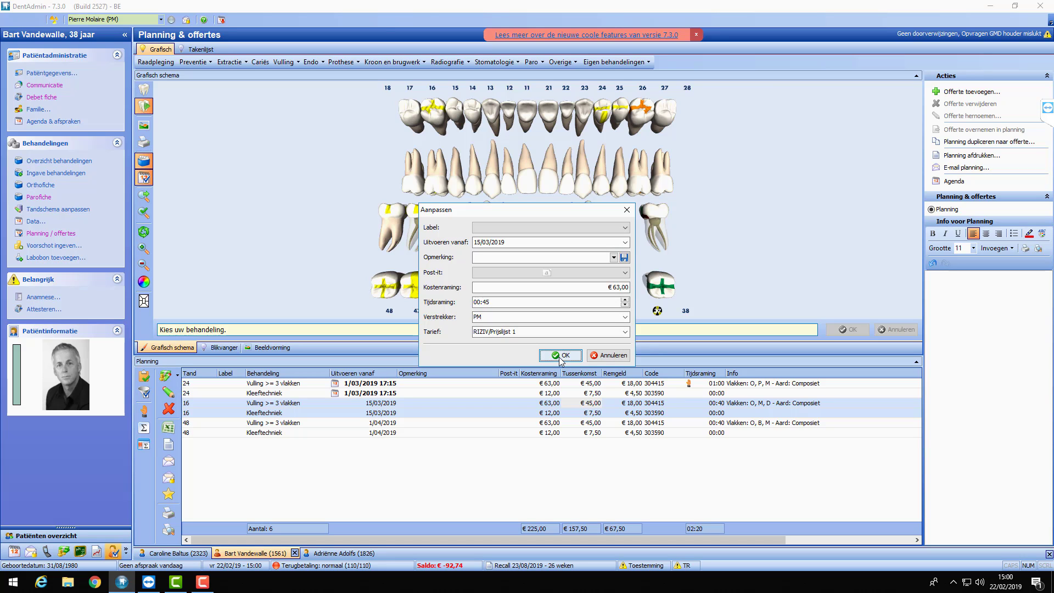
Set the Tijdsraming of the tooth 48 Kleeftechniek line to 01:30
{"action": "left_click", "coordinate": [716, 434]}
{"action": "double_click", "coordinate": [717, 438]}
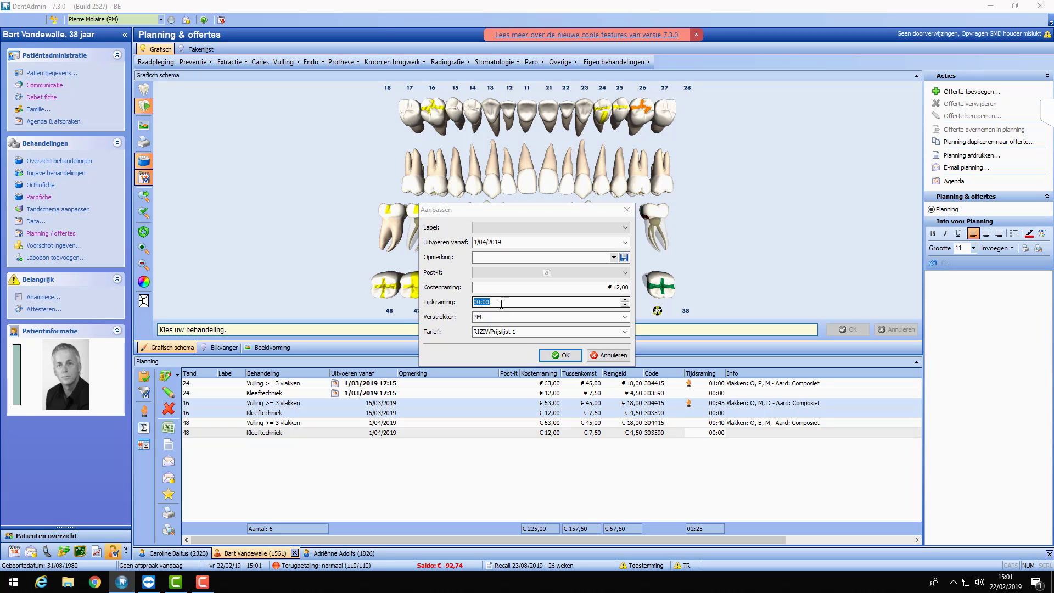
{"action": "type", "text": "0130"}
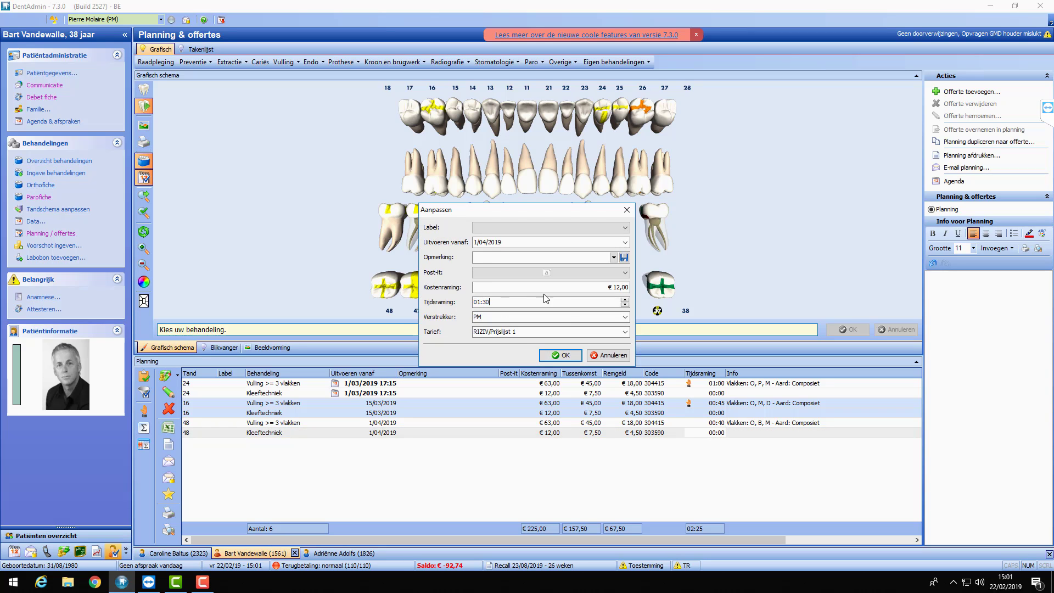
{"action": "left_click", "coordinate": [563, 354]}
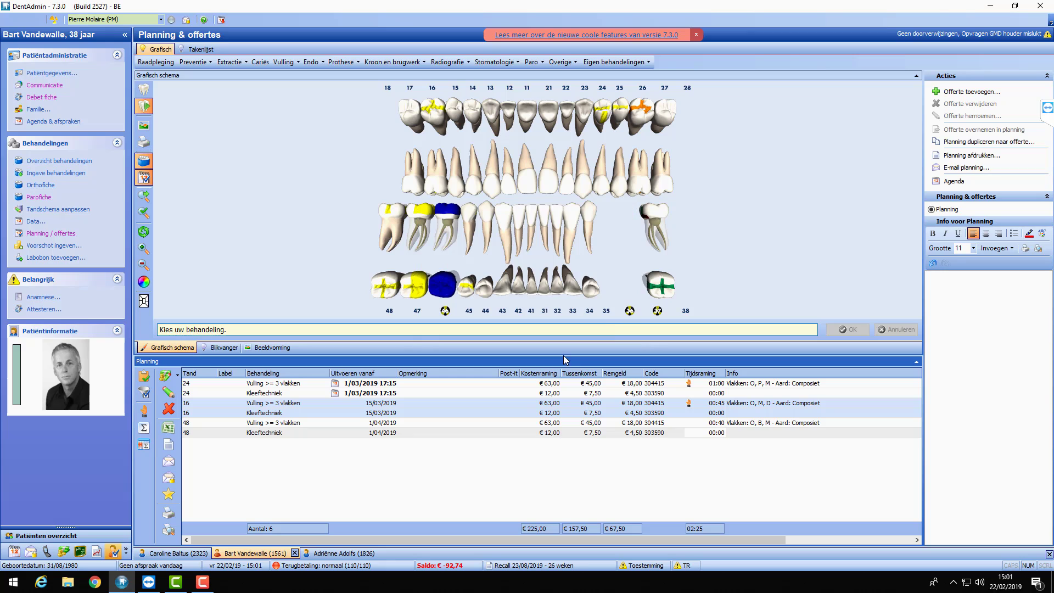
{"action": "right_click", "coordinate": [717, 435]}
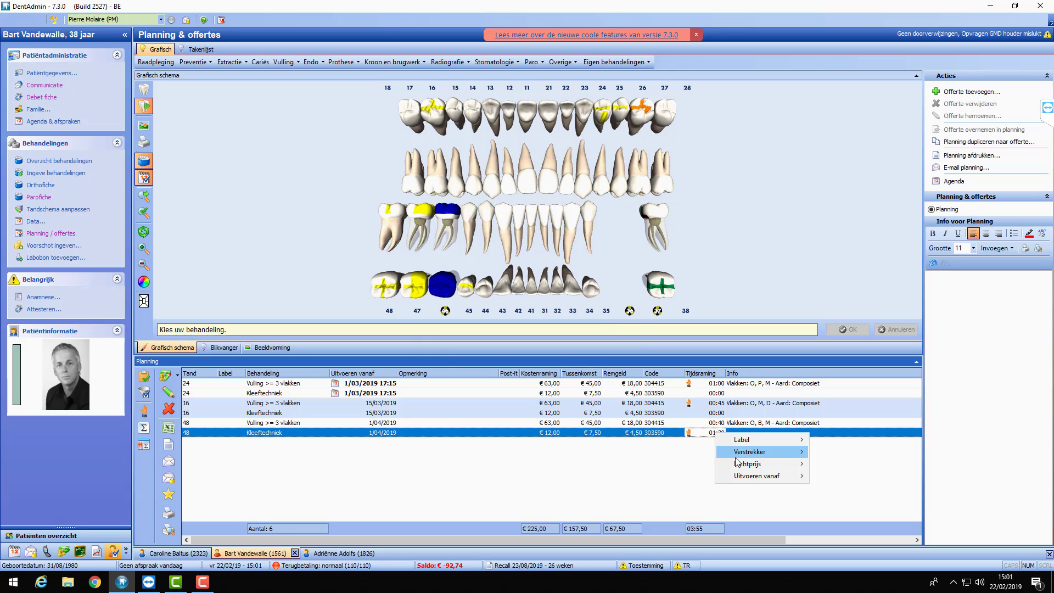
{"action": "left_click", "coordinate": [672, 456]}
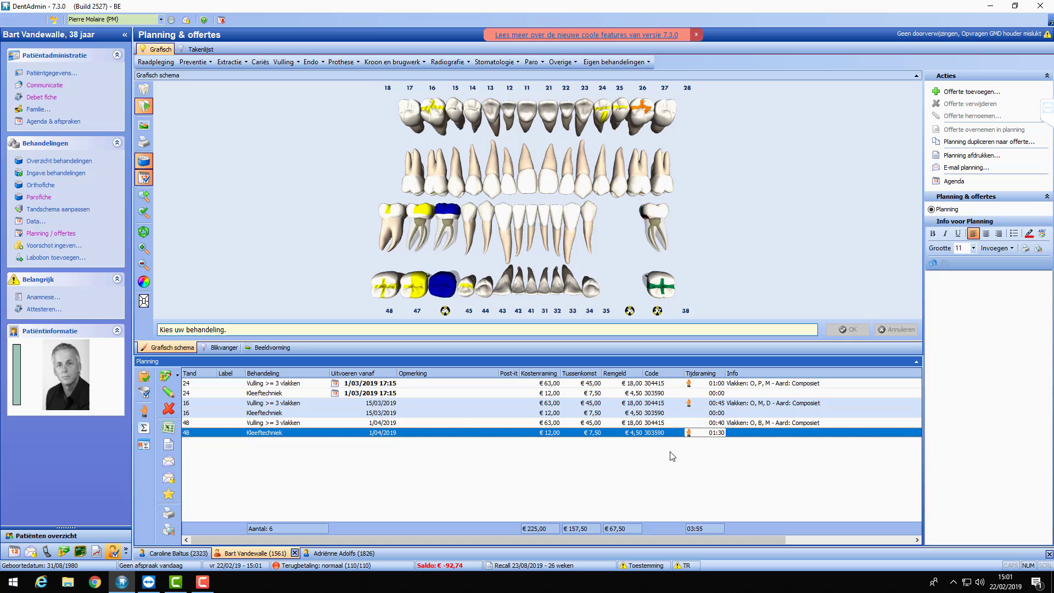
Reset the Tijdsraming of the tooth 48 Kleeftechniek line to 00:00
{"action": "double_click", "coordinate": [715, 433]}
{"action": "type", "text": "000"}
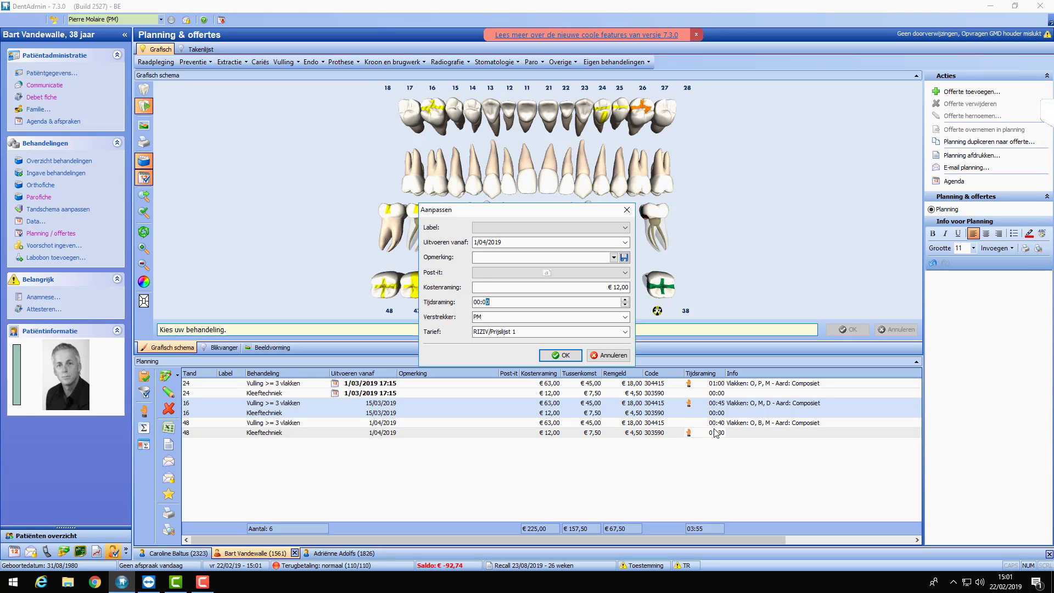
{"action": "left_click", "coordinate": [560, 355]}
Set the Tijdsraming of the tooth 48 "Vulling >= 3 vlakken" line to 01:15 and return to the agenda
{"action": "double_click", "coordinate": [718, 423]}
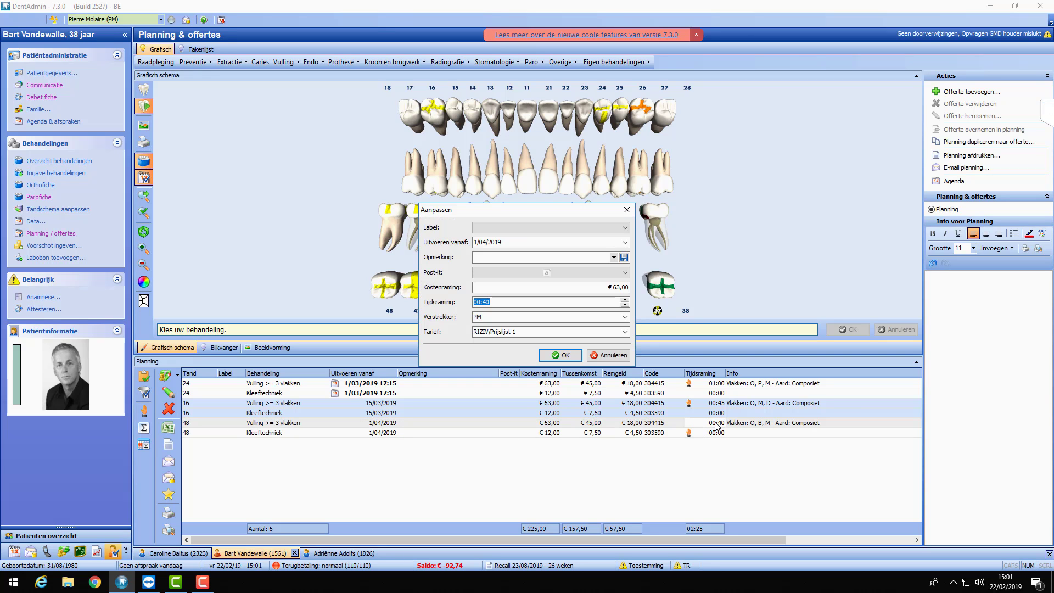
{"action": "type", "text": "01:15"}
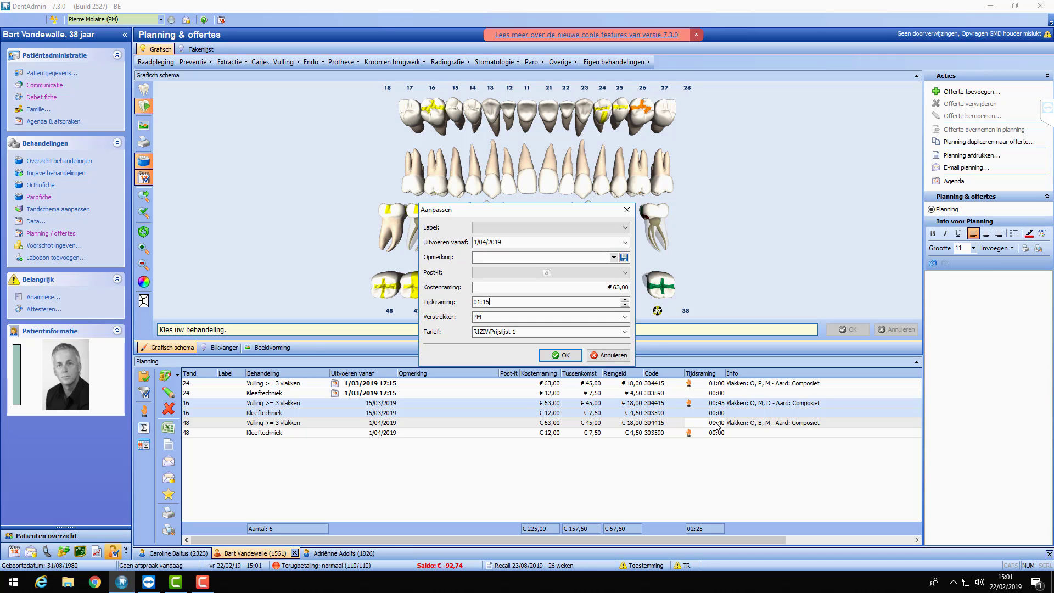
{"action": "left_click", "coordinate": [560, 356]}
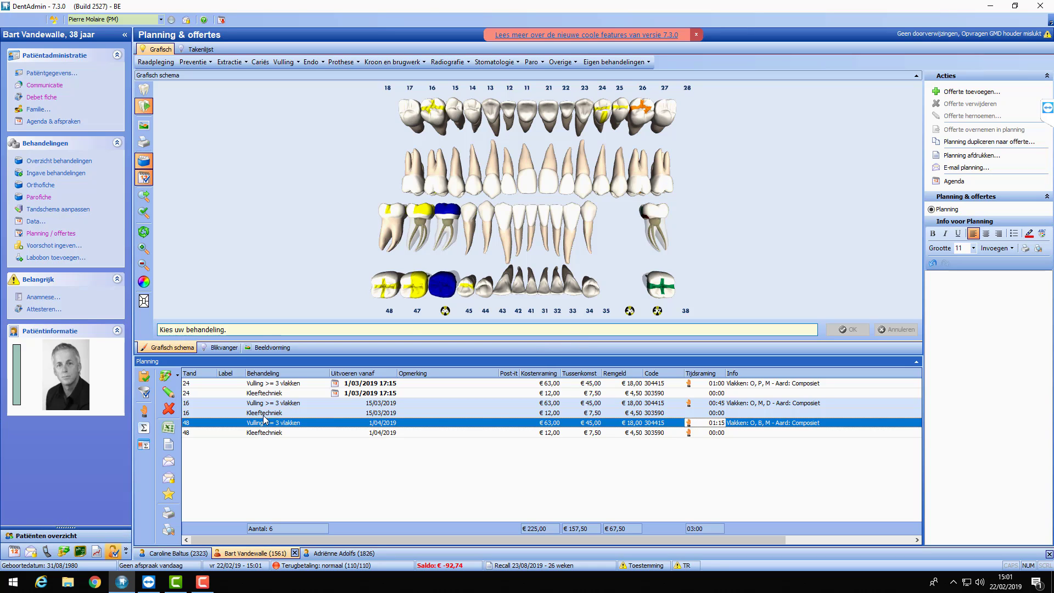
{"action": "left_click", "coordinate": [13, 551]}
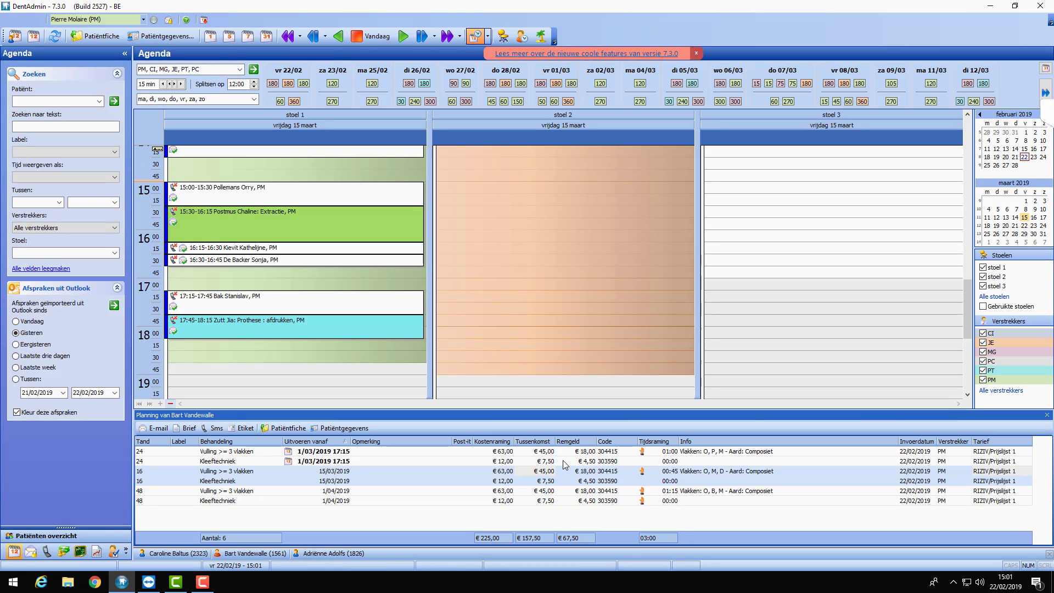
Try to schedule both tooth 16 treatments from the planning on Friday 15 March in stoel 1
{"action": "left_click", "coordinate": [670, 477]}
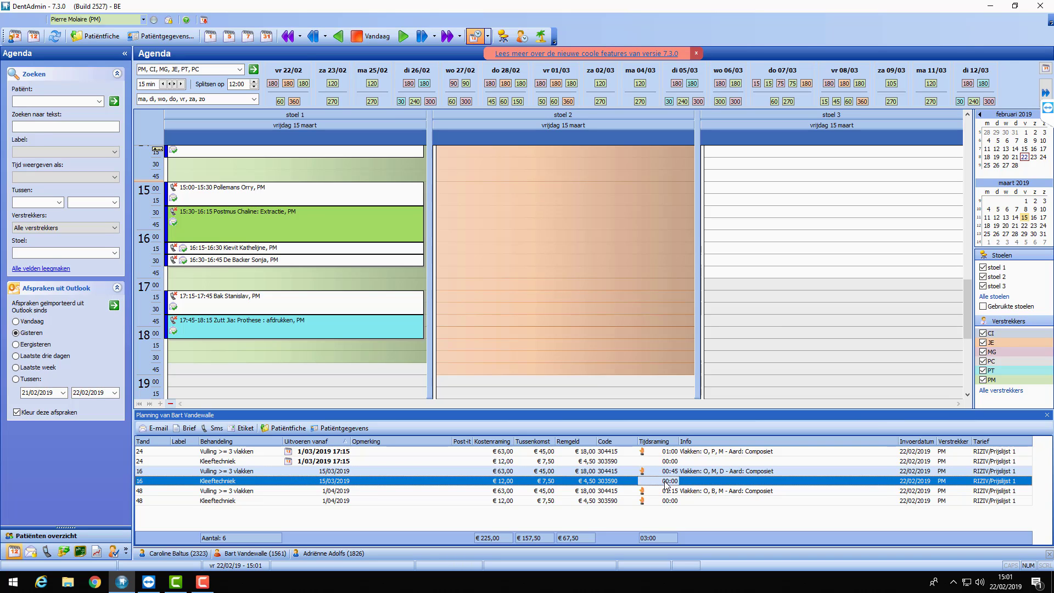
{"action": "left_click", "coordinate": [669, 472]}
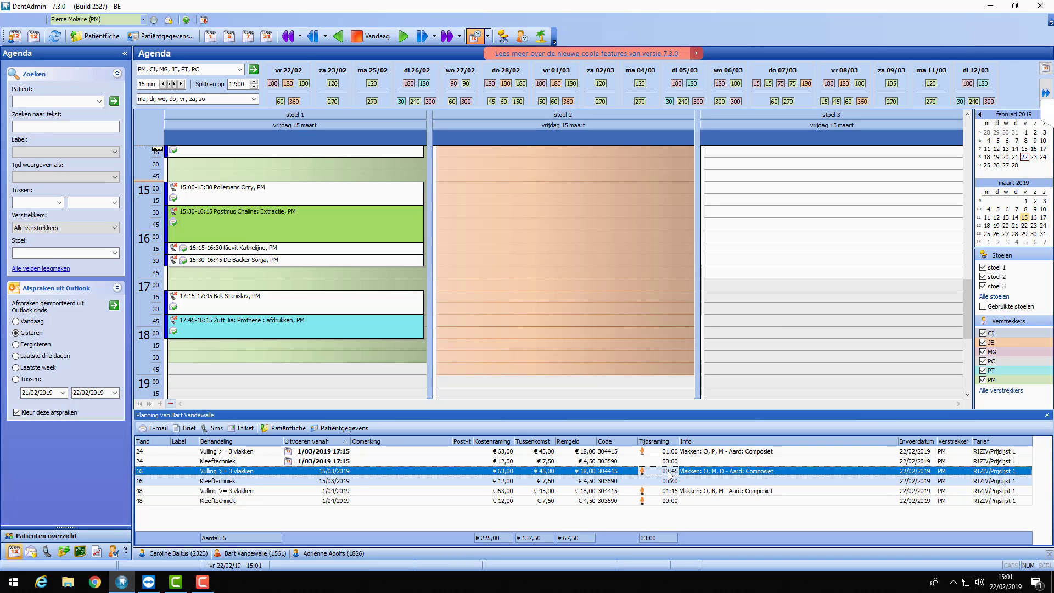
{"action": "left_click", "coordinate": [239, 483], "text": "shift"}
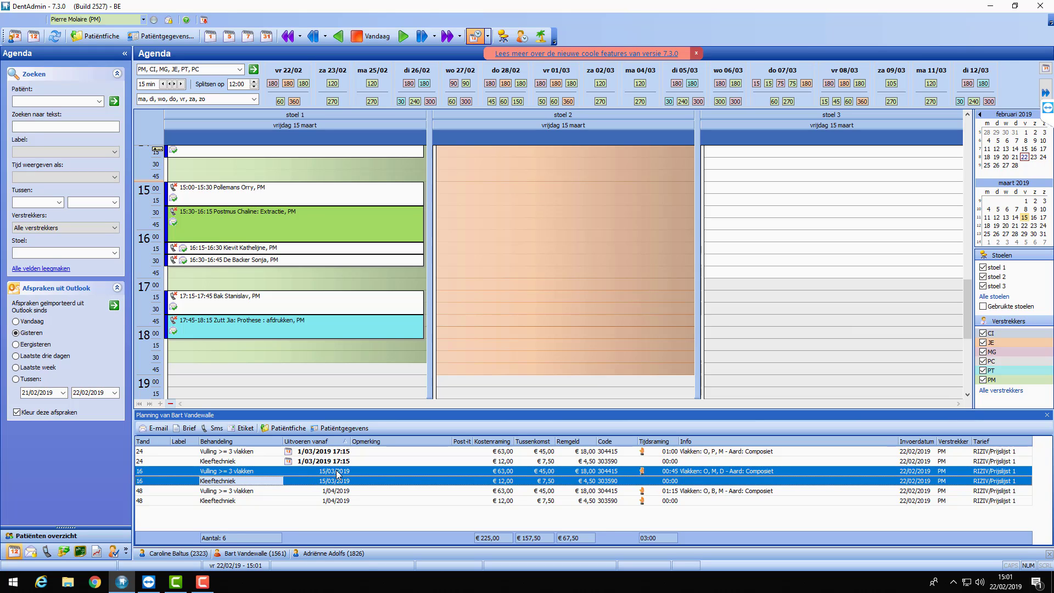
{"action": "left_click_drag", "start_coordinate": [336, 475], "coordinate": [264, 253]}
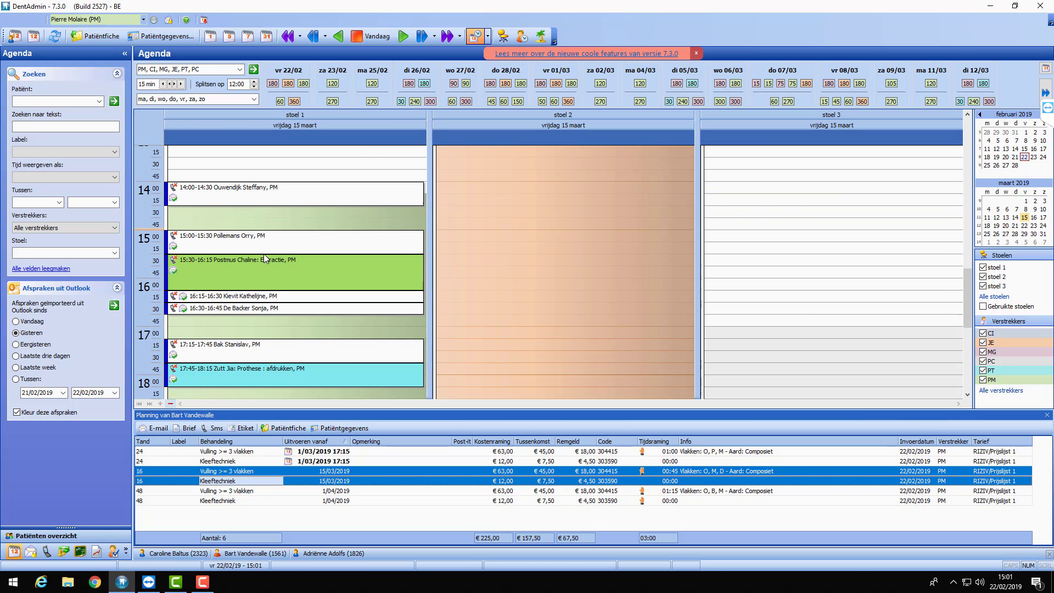
{"action": "scroll", "coordinate": [264, 258], "scroll_direction": "down", "scroll_amount": 2}
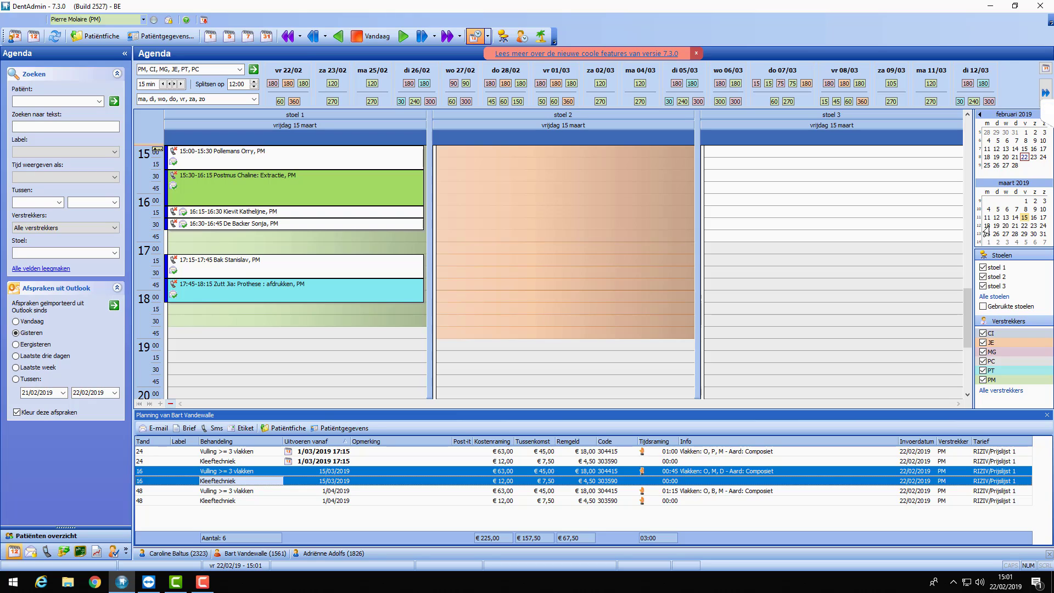
Show the working week of 18 to 22 March 2019 in the agenda and check the free afternoon and evening slots
{"action": "left_click_drag", "start_coordinate": [987, 226], "coordinate": [1020, 233]}
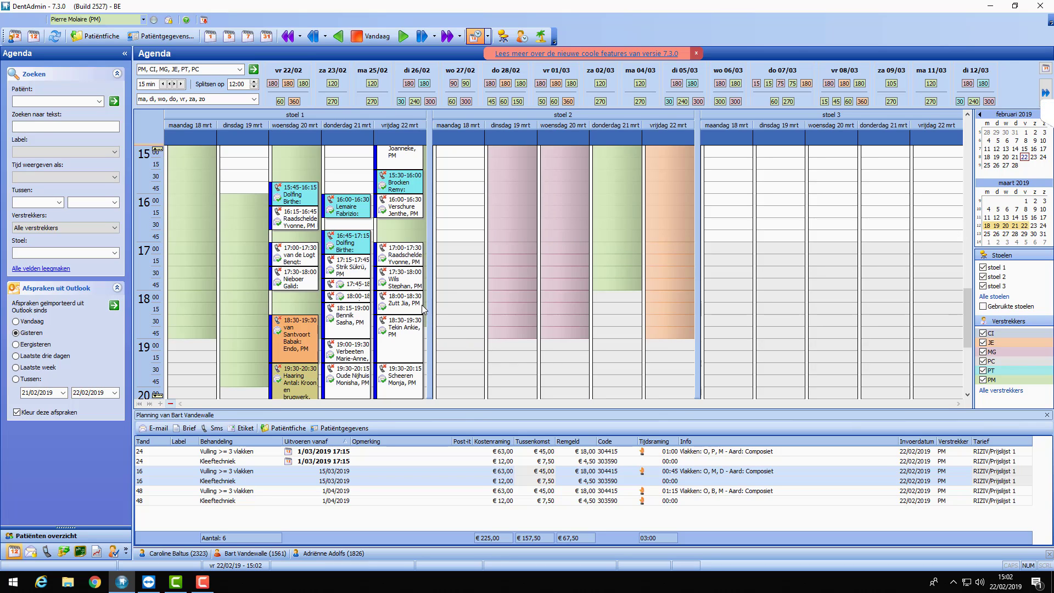
{"action": "scroll", "coordinate": [416, 296], "scroll_direction": "up", "scroll_amount": 3}
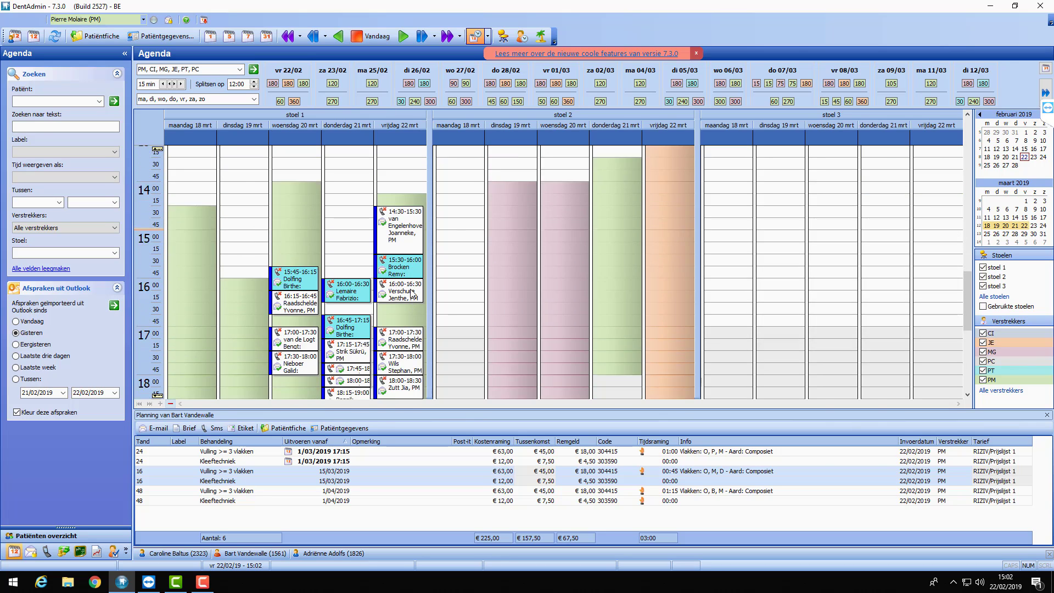
{"action": "scroll", "coordinate": [413, 294], "scroll_direction": "down", "scroll_amount": 5}
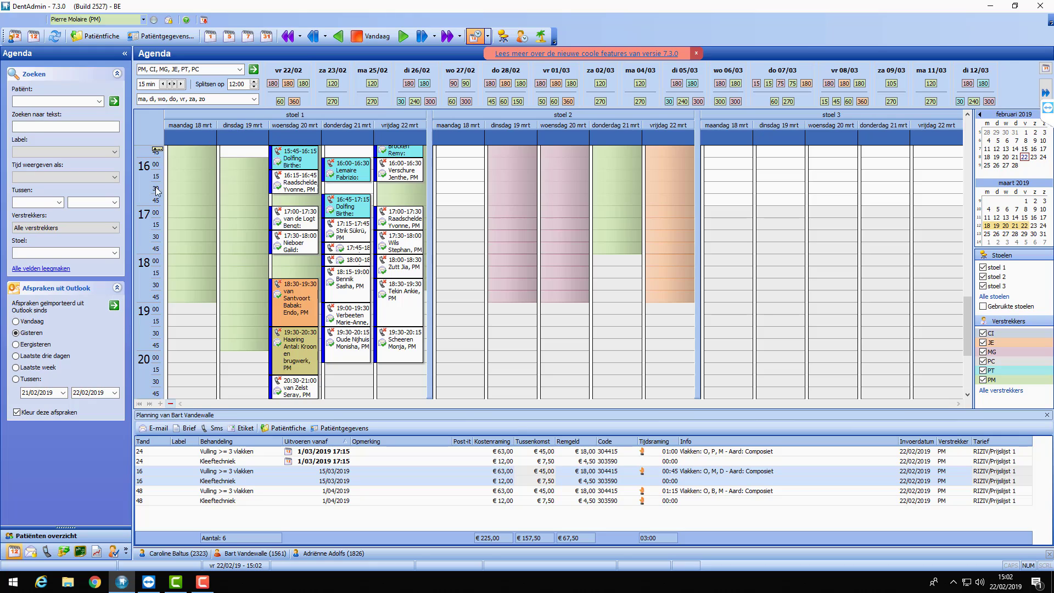
Schedule both tooth 16 treatments together on Tuesday 19 March at 17:00 in stoel 1, without sending an e-mail reminder
{"action": "left_click", "coordinate": [251, 473]}
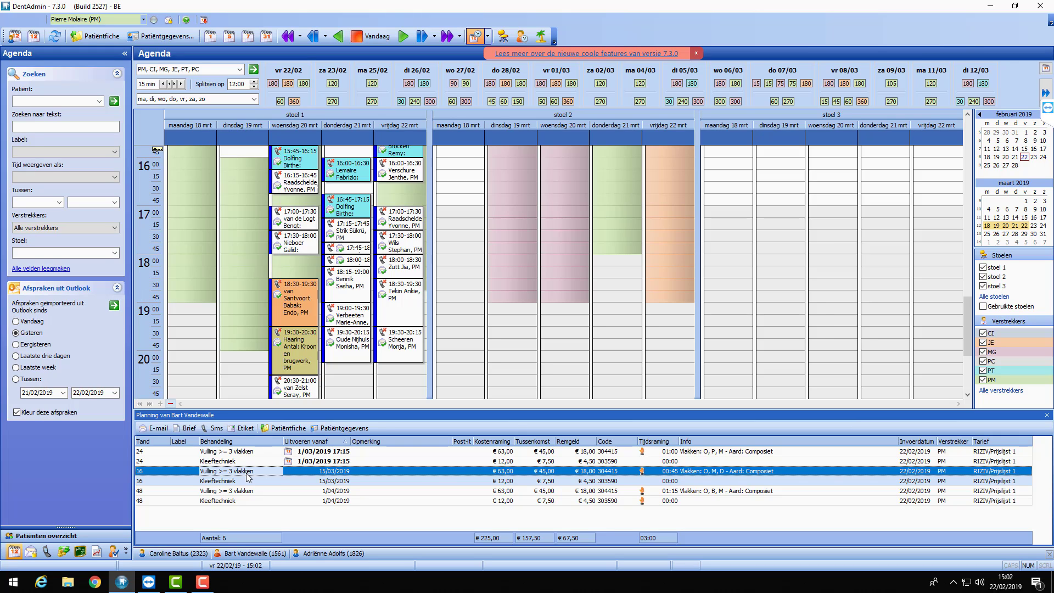
{"action": "left_click", "coordinate": [240, 480], "text": "shift"}
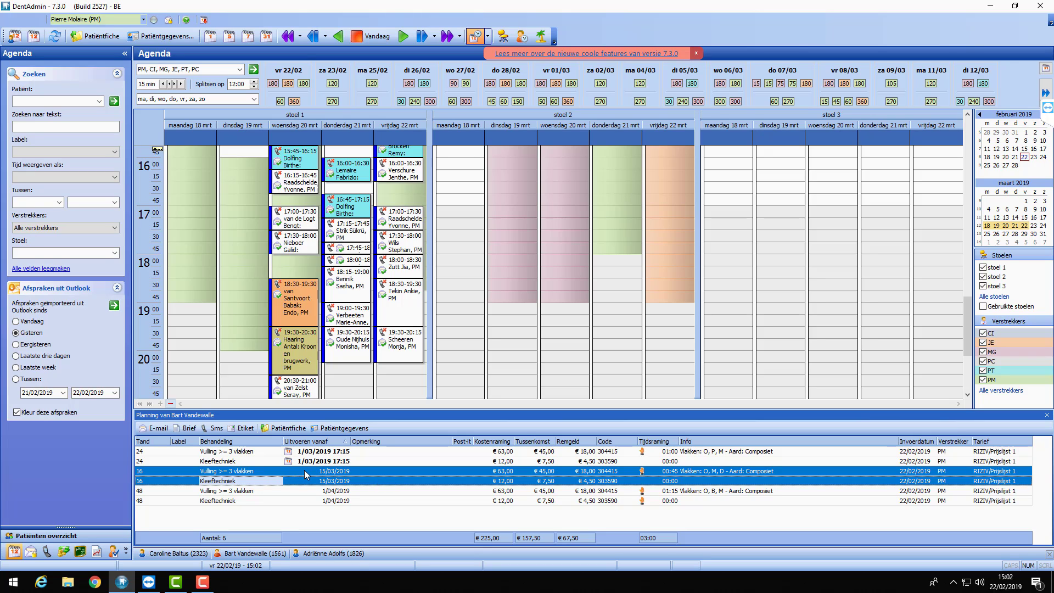
{"action": "left_click_drag", "start_coordinate": [304, 471], "coordinate": [232, 217]}
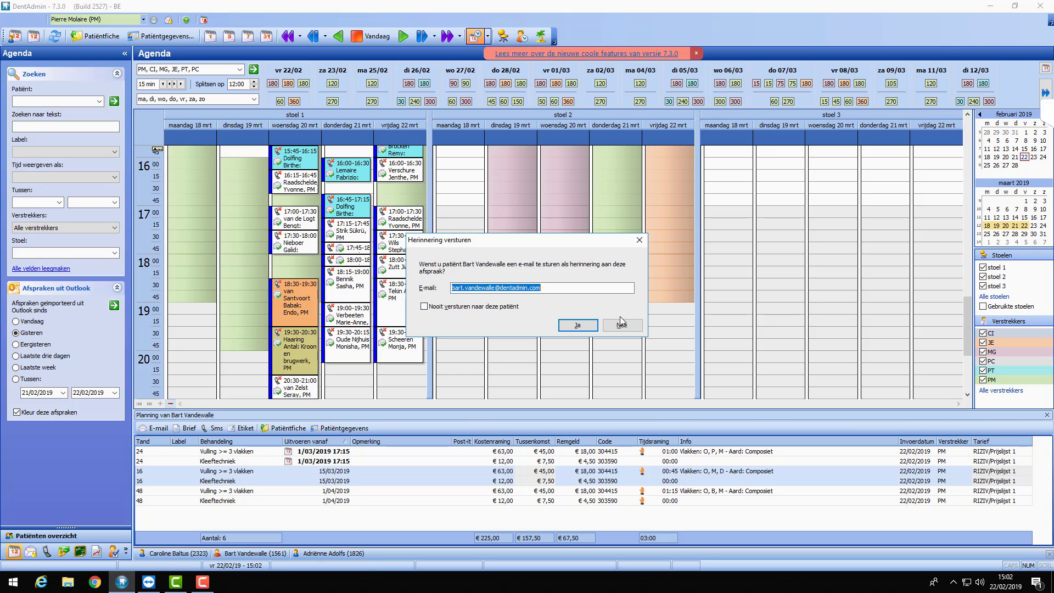
{"action": "left_click", "coordinate": [617, 328]}
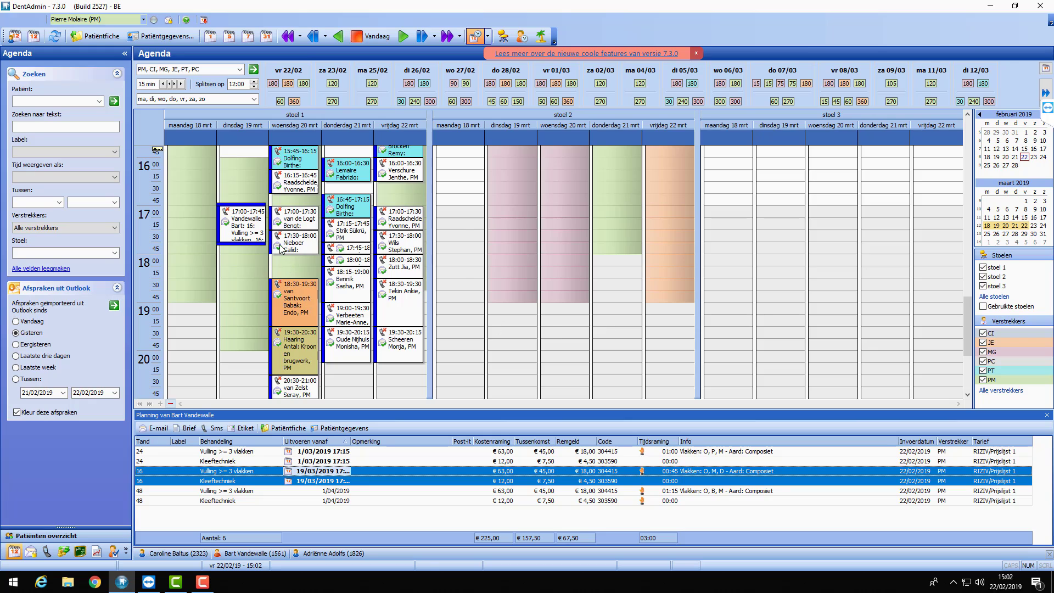
{"action": "mouse_move", "coordinate": [256, 218]}
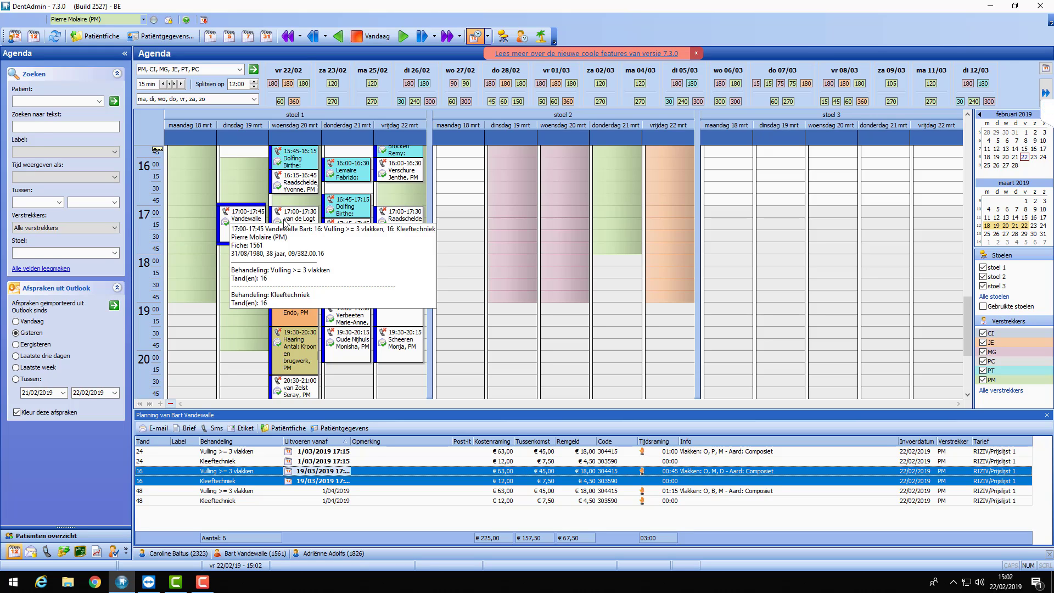
Schedule both tooth 48 treatments together on Monday 1 April at 17:45 in stoel 1, without sending an e-mail reminder
{"action": "left_click", "coordinate": [335, 494]}
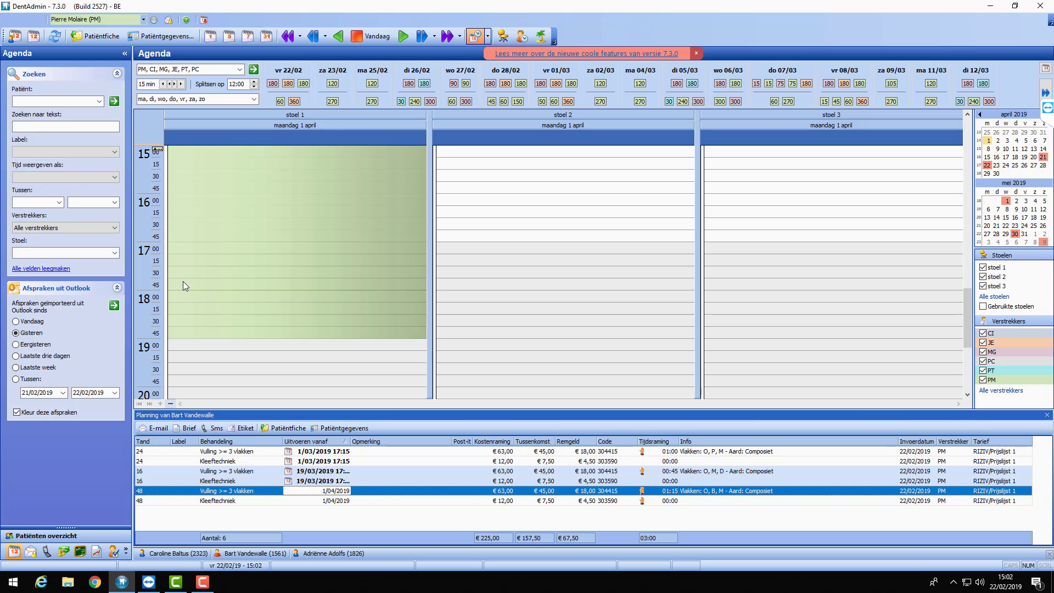
{"action": "left_click", "coordinate": [331, 502], "text": "shift"}
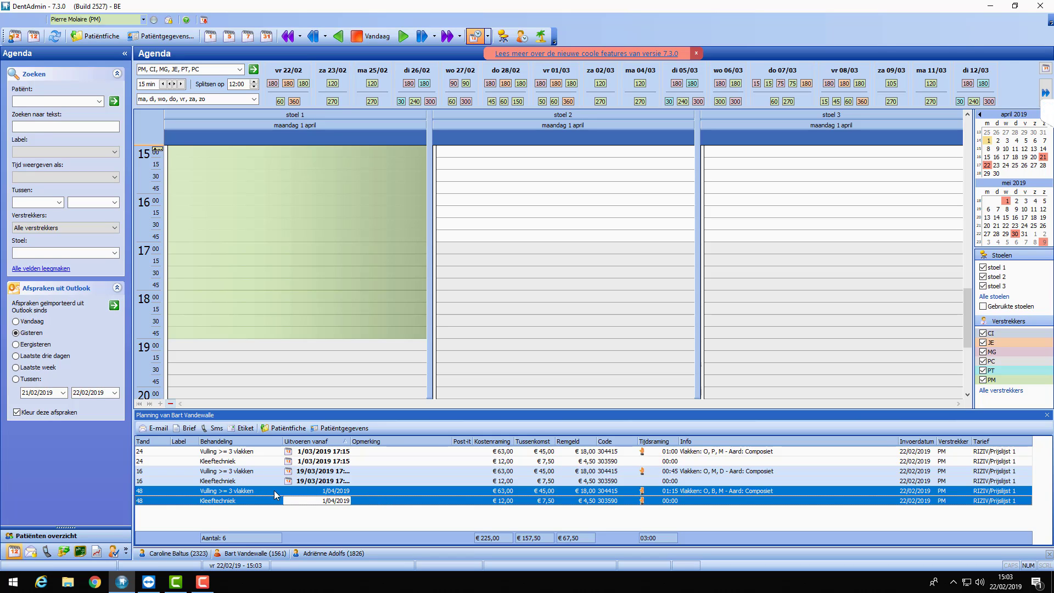
{"action": "left_click_drag", "start_coordinate": [274, 494], "coordinate": [185, 289]}
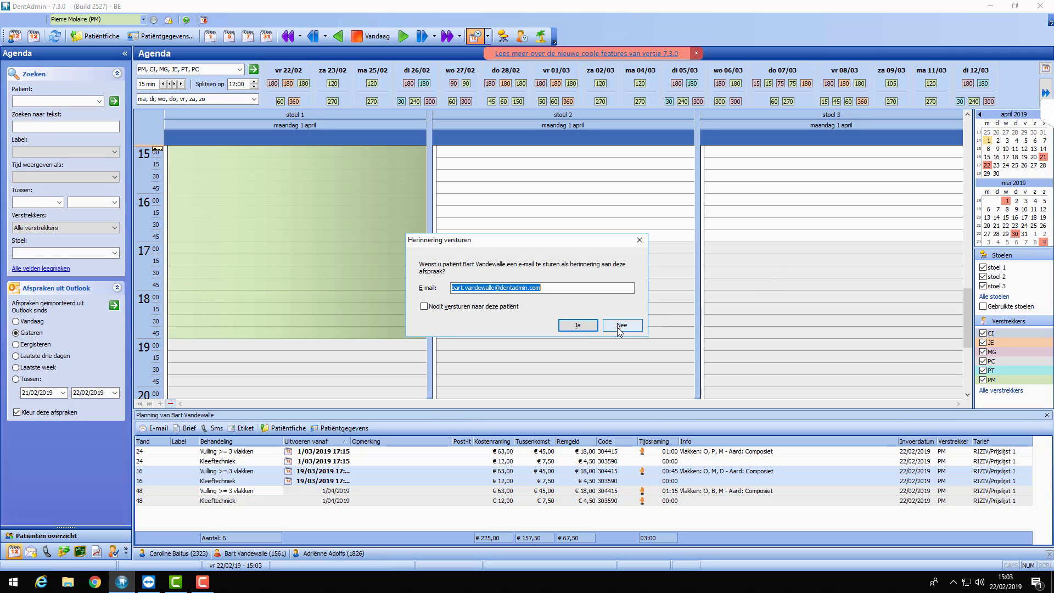
{"action": "left_click", "coordinate": [620, 327]}
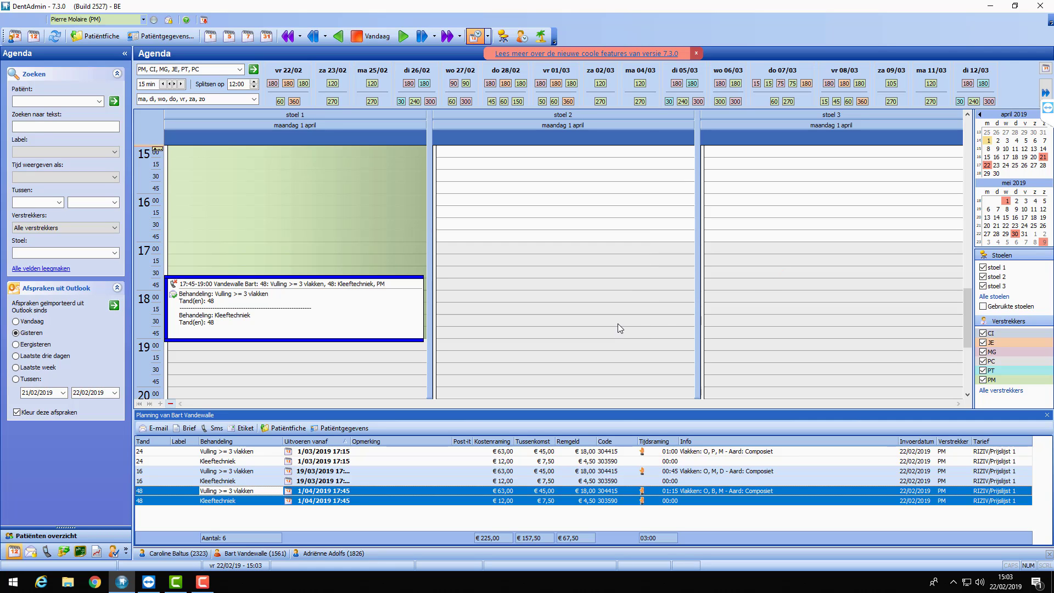
{"action": "mouse_move", "coordinate": [236, 328]}
Open the record of the second patient in the patient overview and go to its Planning / offertes page
{"action": "left_click", "coordinate": [242, 553]}
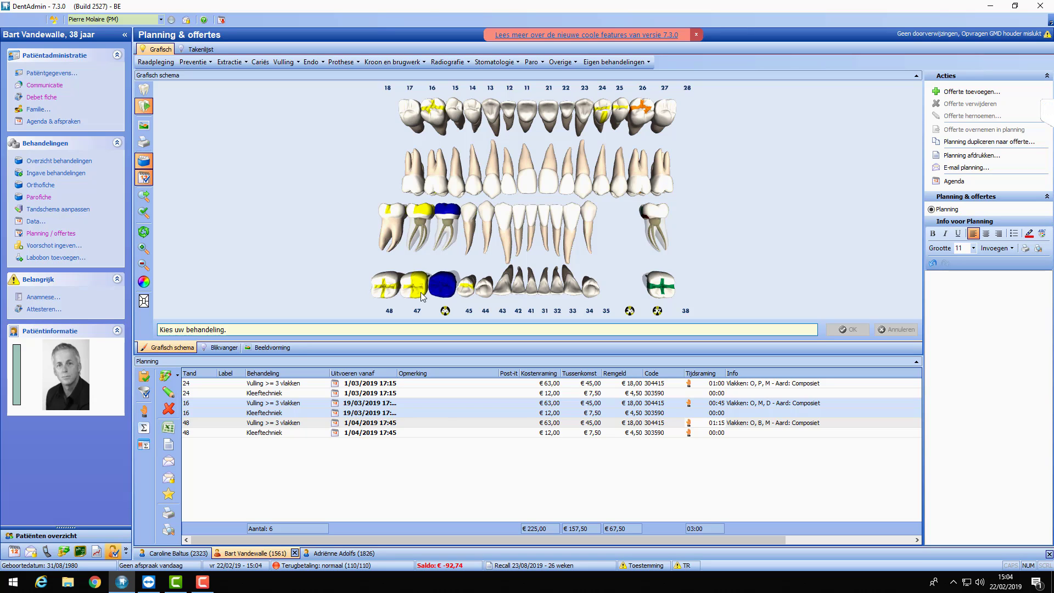
{"action": "left_click", "coordinate": [347, 554]}
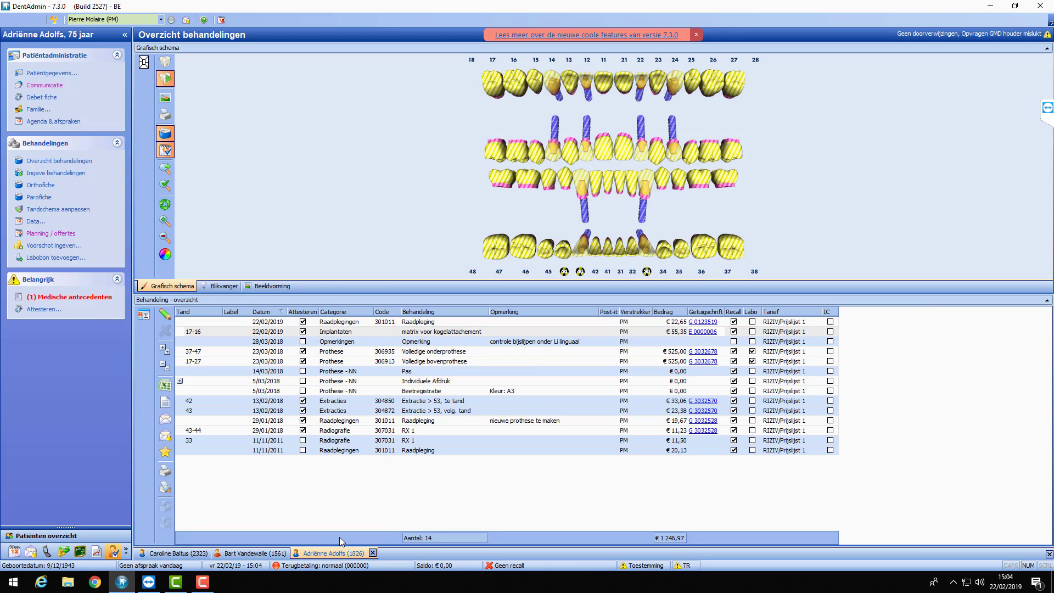
{"action": "left_click", "coordinate": [46, 536]}
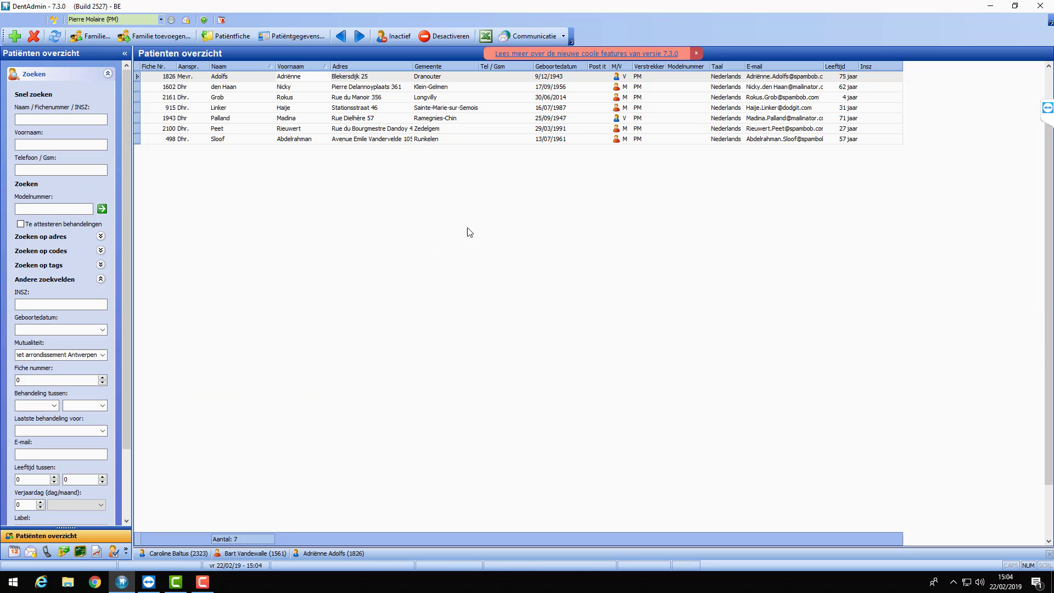
{"action": "left_click", "coordinate": [227, 88]}
{"action": "double_click", "coordinate": [227, 88]}
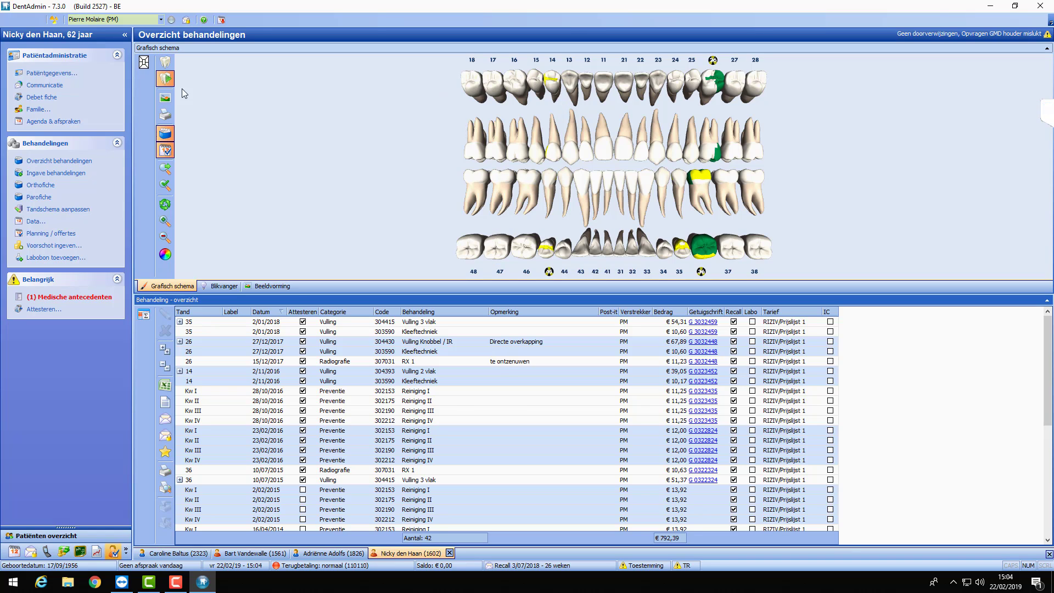
{"action": "left_click", "coordinate": [53, 234]}
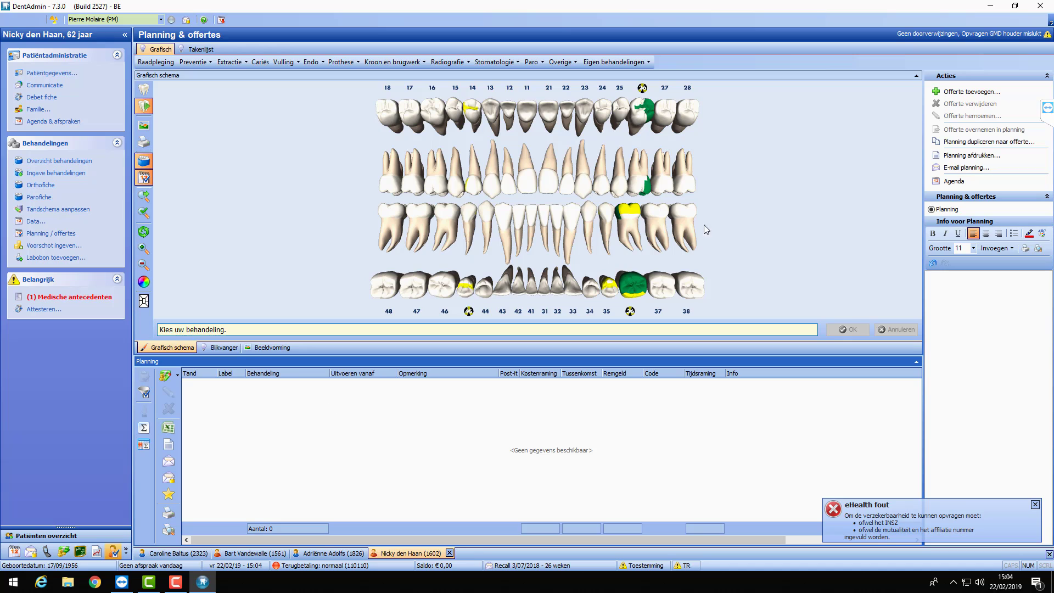
Add a quote to the patient under the proposed name Offerte 1 and dismiss the eHealth error notification
{"action": "left_click", "coordinate": [956, 92]}
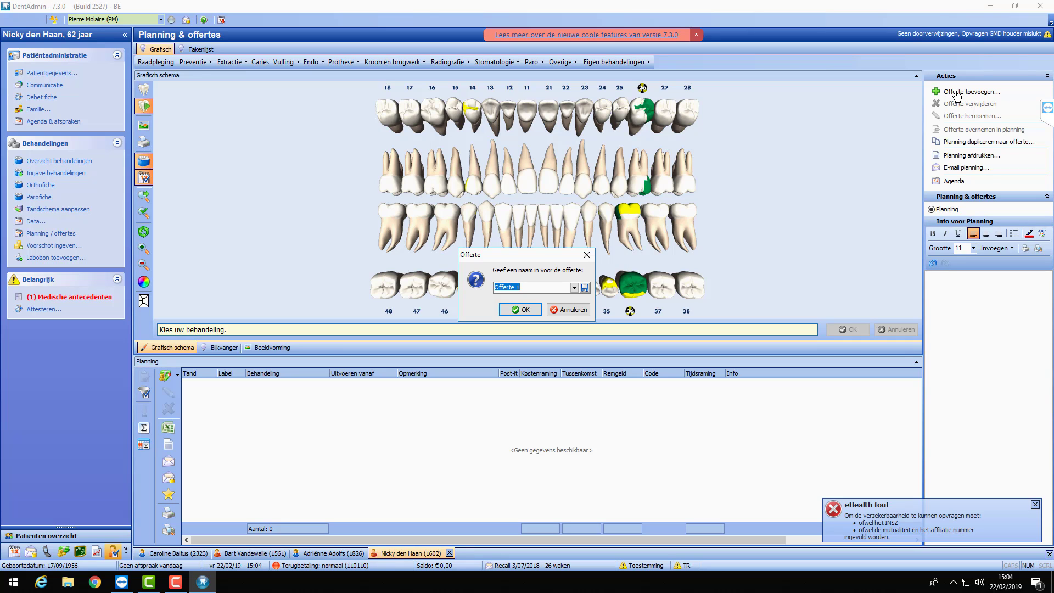
{"action": "key", "text": "End"}
{"action": "left_click", "coordinate": [519, 310]}
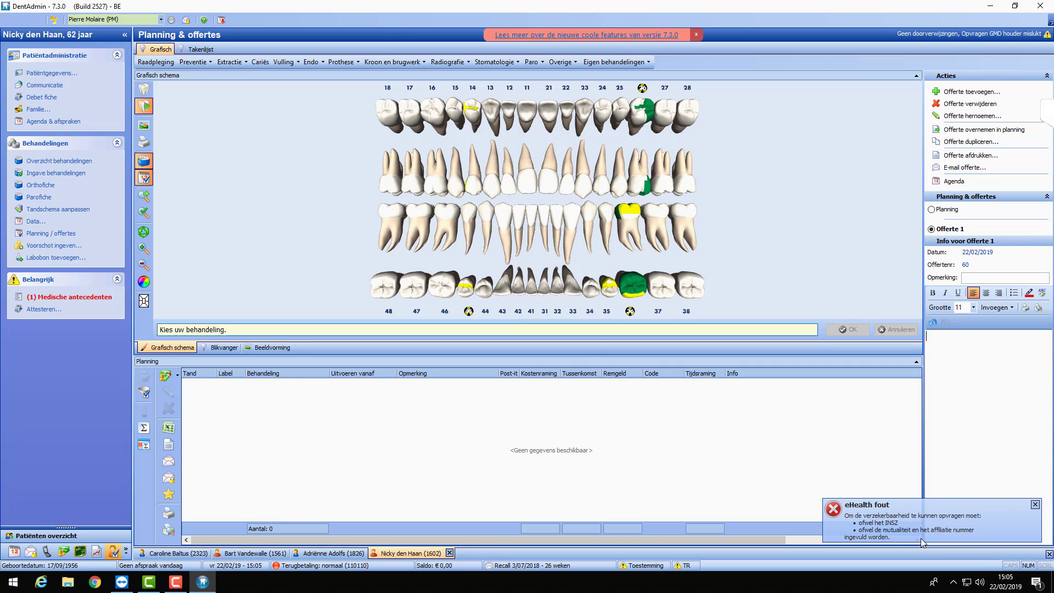
{"action": "left_click", "coordinate": [1035, 504]}
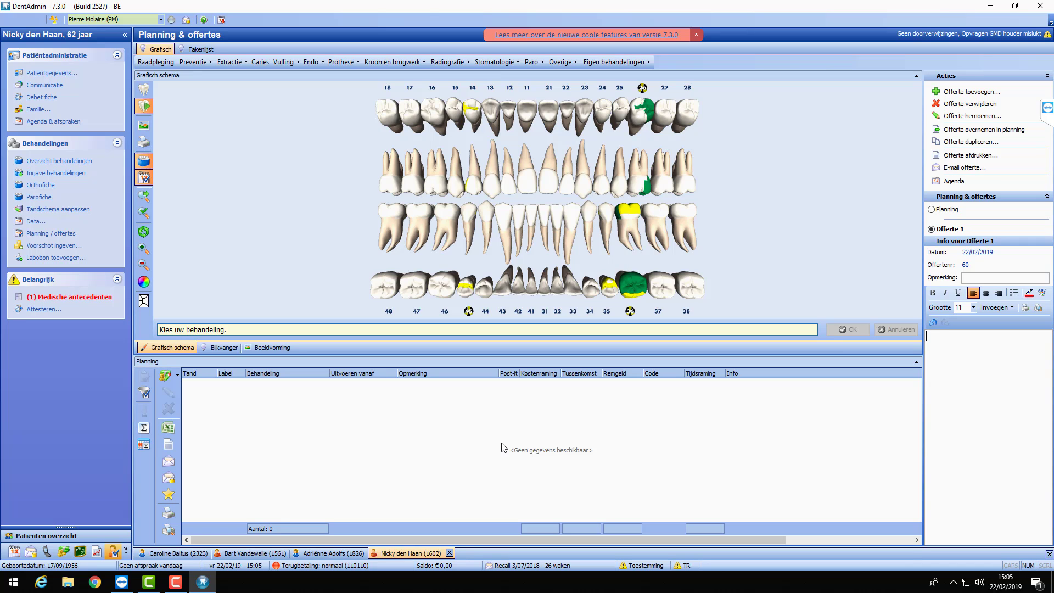
Add extractions of all upper teeth from 18 through 28 to Offerte 1
{"action": "left_click", "coordinate": [235, 64]}
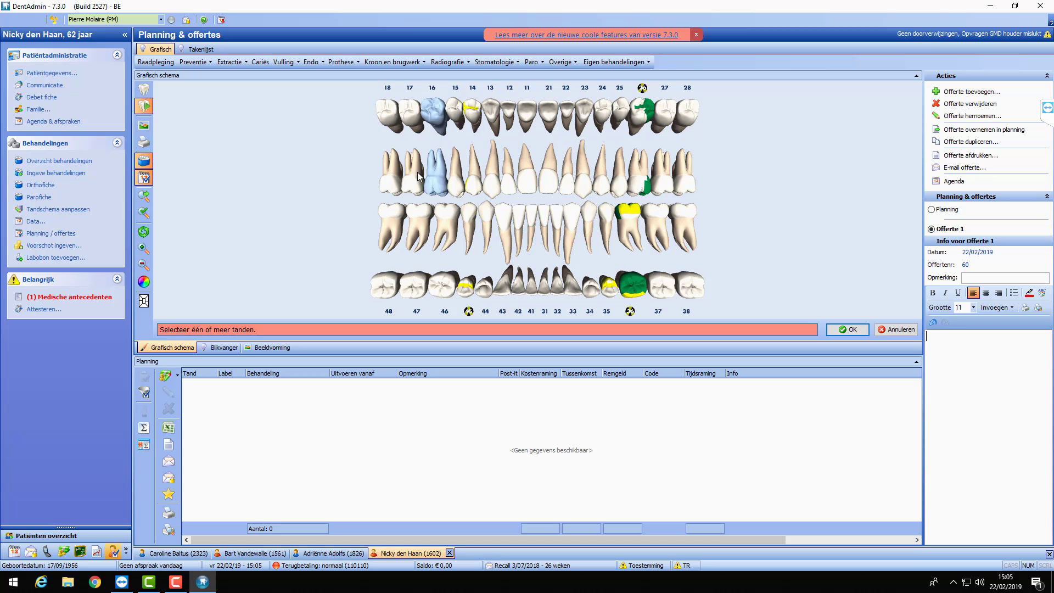
{"action": "left_click", "coordinate": [398, 177]}
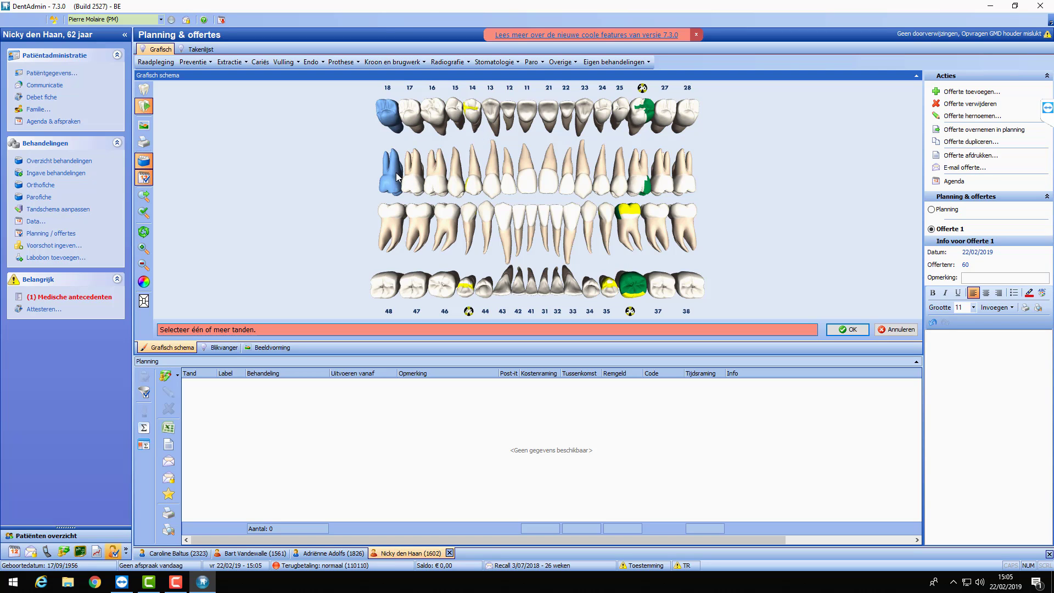
{"action": "left_click", "coordinate": [413, 171]}
{"action": "left_click", "coordinate": [682, 174]}
{"action": "left_click", "coordinate": [693, 173]}
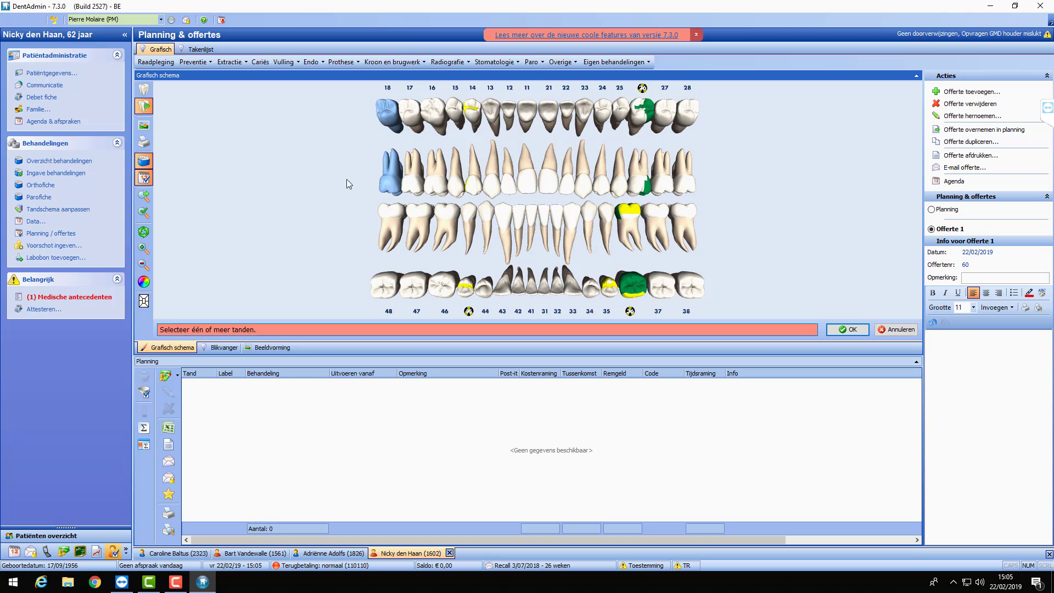
{"action": "left_click", "coordinate": [391, 176]}
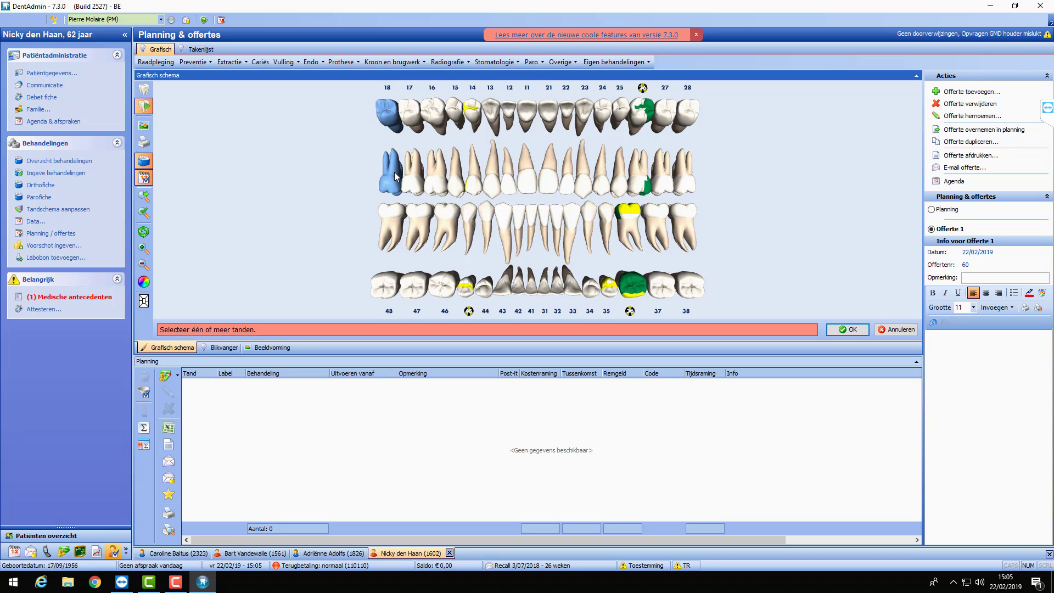
{"action": "left_click", "coordinate": [690, 180], "text": "shift"}
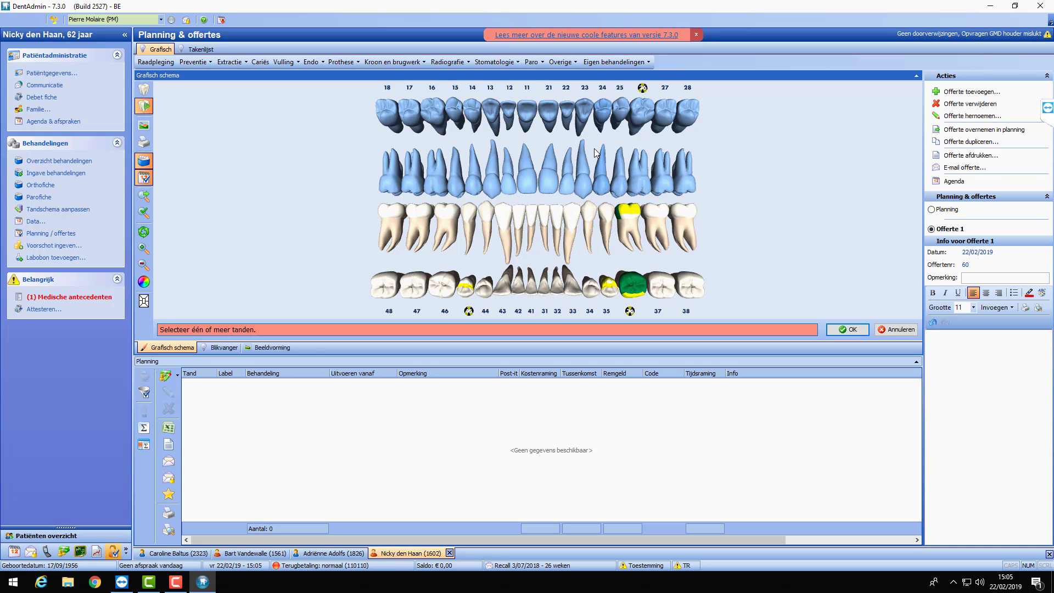
{"action": "left_click", "coordinate": [846, 329]}
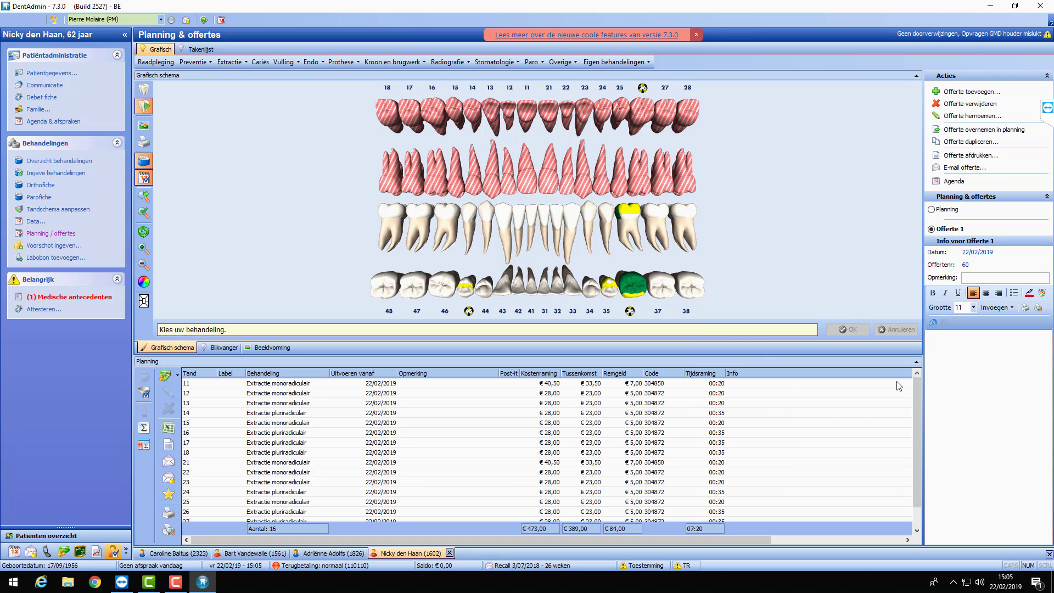
{"action": "mouse_move", "coordinate": [917, 393]}
{"action": "left_mouse_down"}
{"action": "mouse_move", "coordinate": [913, 427]}
{"action": "mouse_move", "coordinate": [914, 387]}
{"action": "left_mouse_up"}
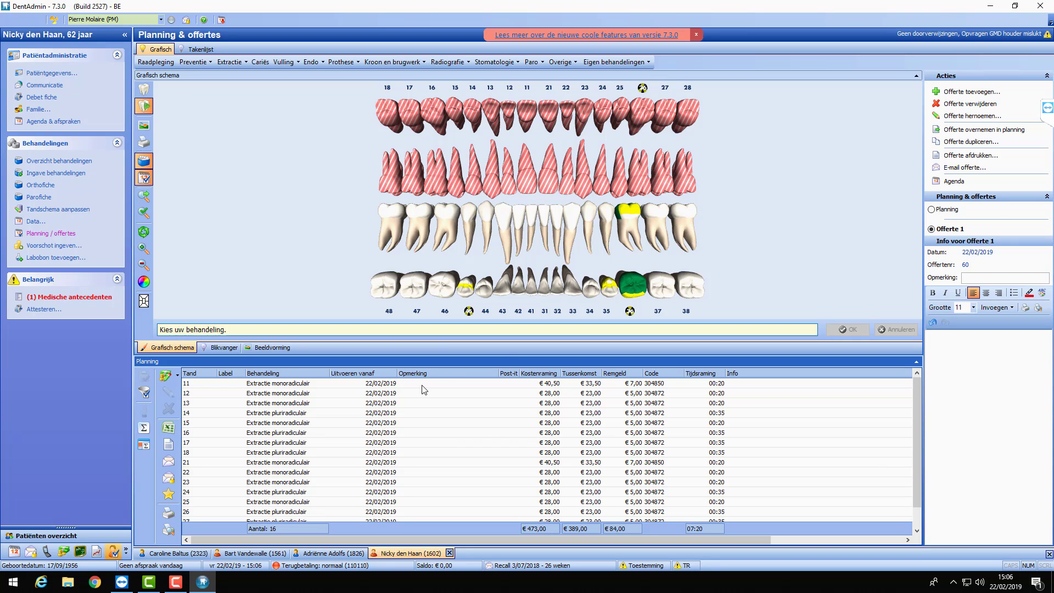
Rename the quote Offerte 1 to Offerte Extractie
{"action": "left_click", "coordinate": [970, 115]}
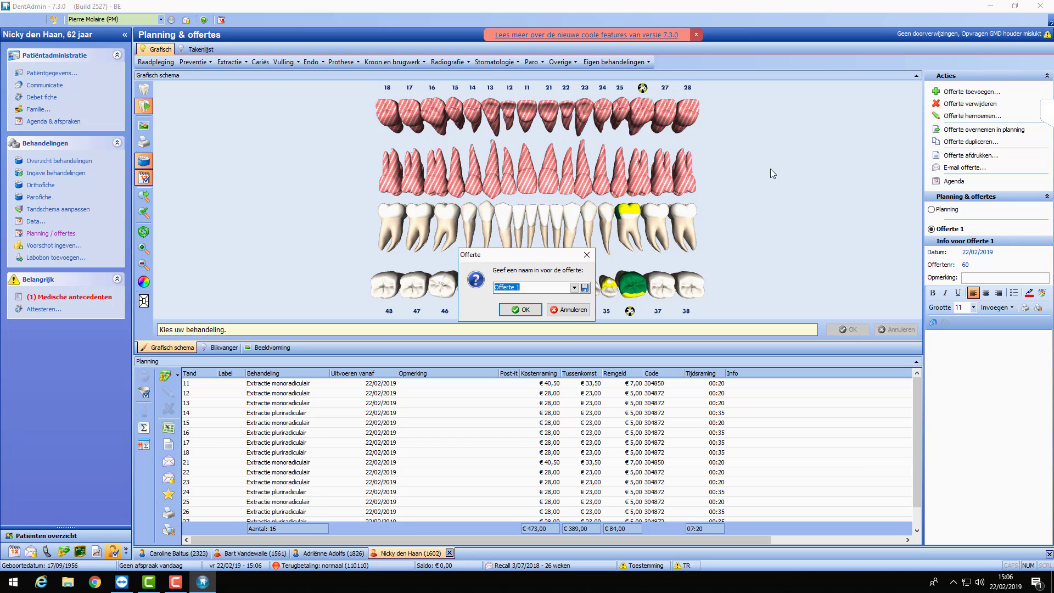
{"action": "key", "text": "BackSpace"}
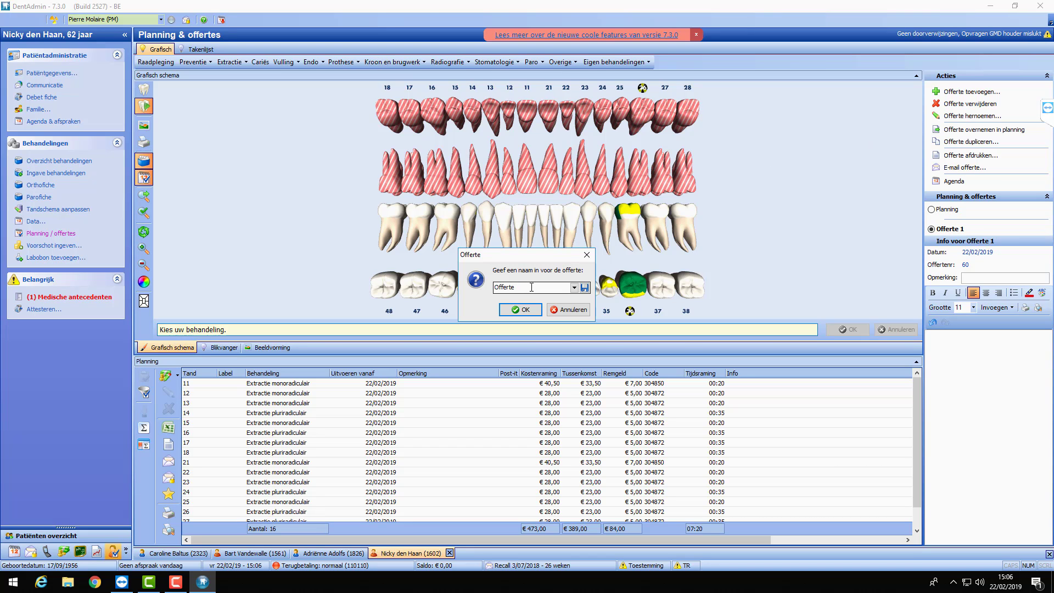
{"action": "type", "text": "Extra"}
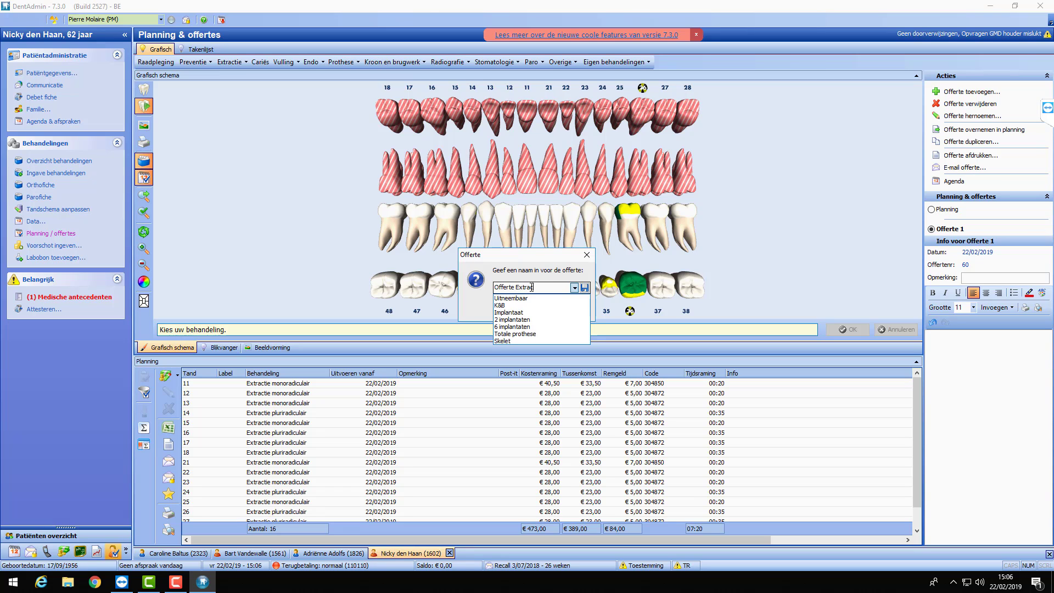
{"action": "type", "text": "ctie"}
{"action": "left_click", "coordinate": [545, 274]}
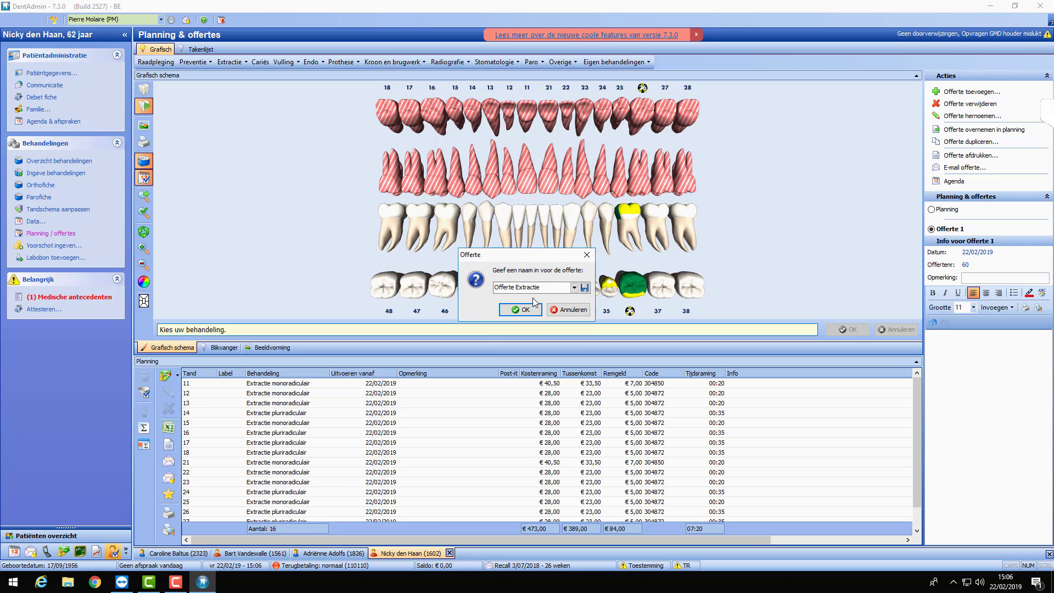
{"action": "left_click", "coordinate": [522, 309]}
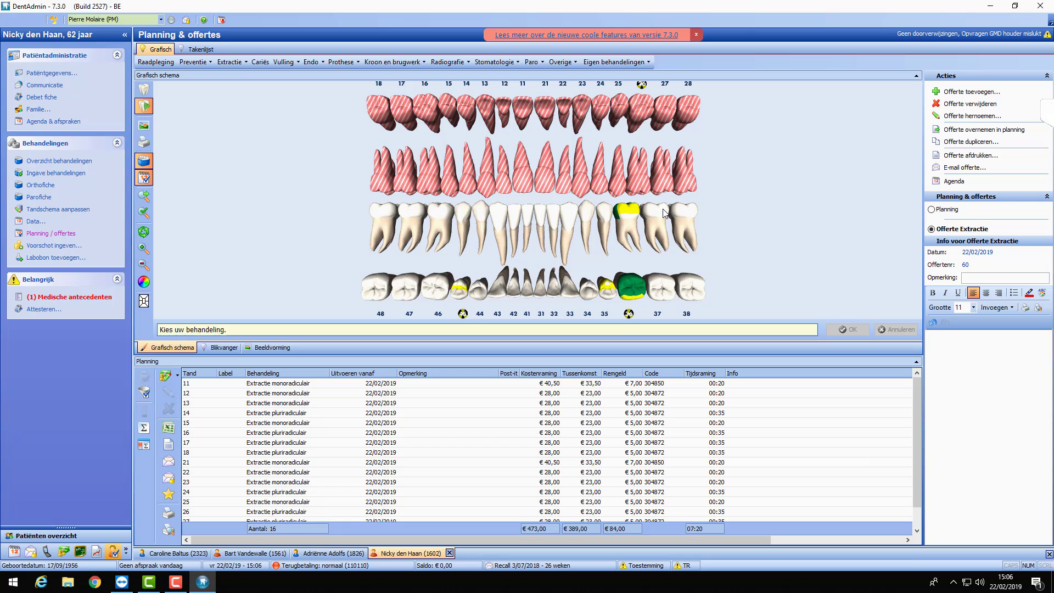
Add a second quote for the patient named Offerte prothese
{"action": "left_click", "coordinate": [968, 98]}
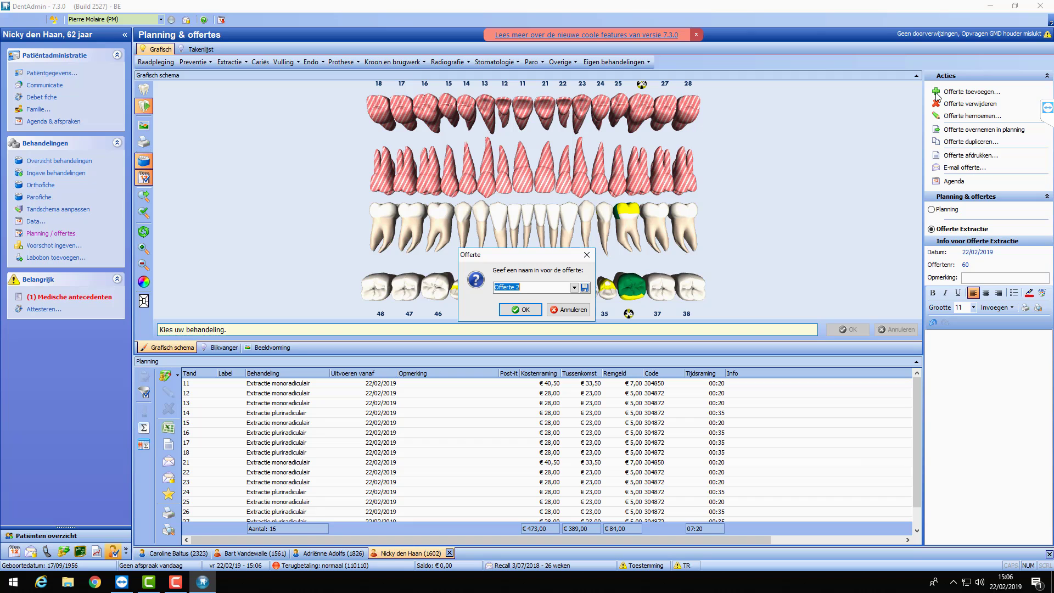
{"action": "left_click", "coordinate": [529, 286]}
{"action": "key", "text": "BackSpace"}
{"action": "type", "text": "pr"}
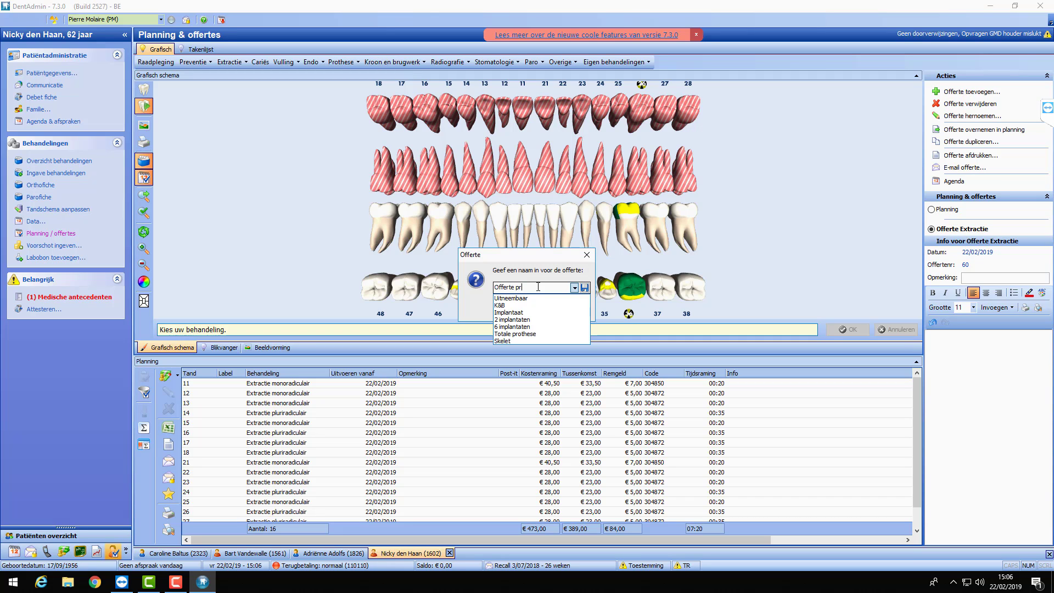
{"action": "type", "text": "othese"}
{"action": "left_click", "coordinate": [574, 287]}
{"action": "left_click", "coordinate": [528, 312]}
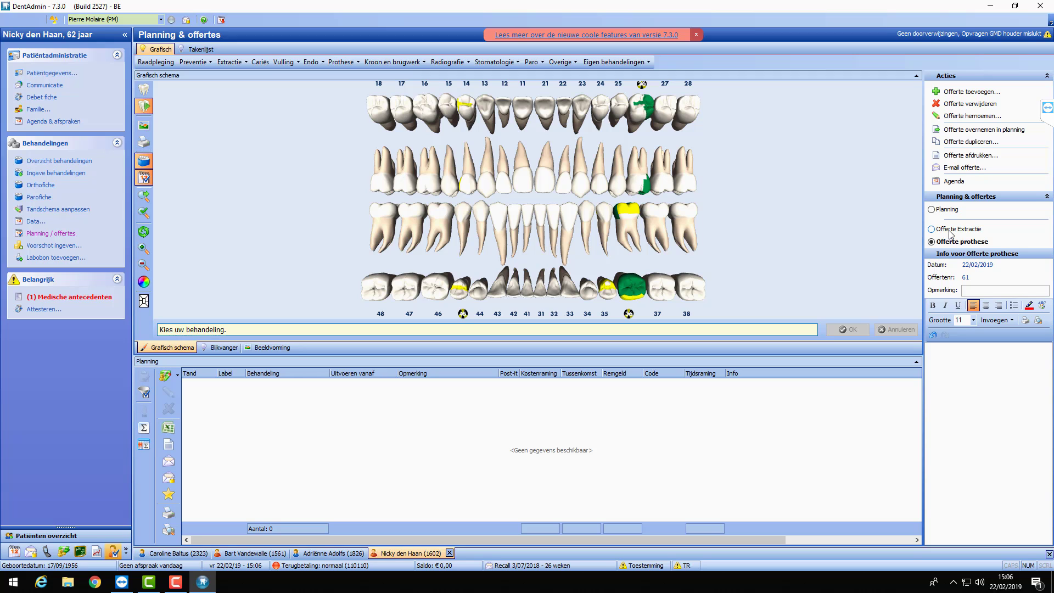
Add a third quote with the preset name Uitneembaar, and return to the quote Offerte prothese
{"action": "left_click", "coordinate": [931, 230]}
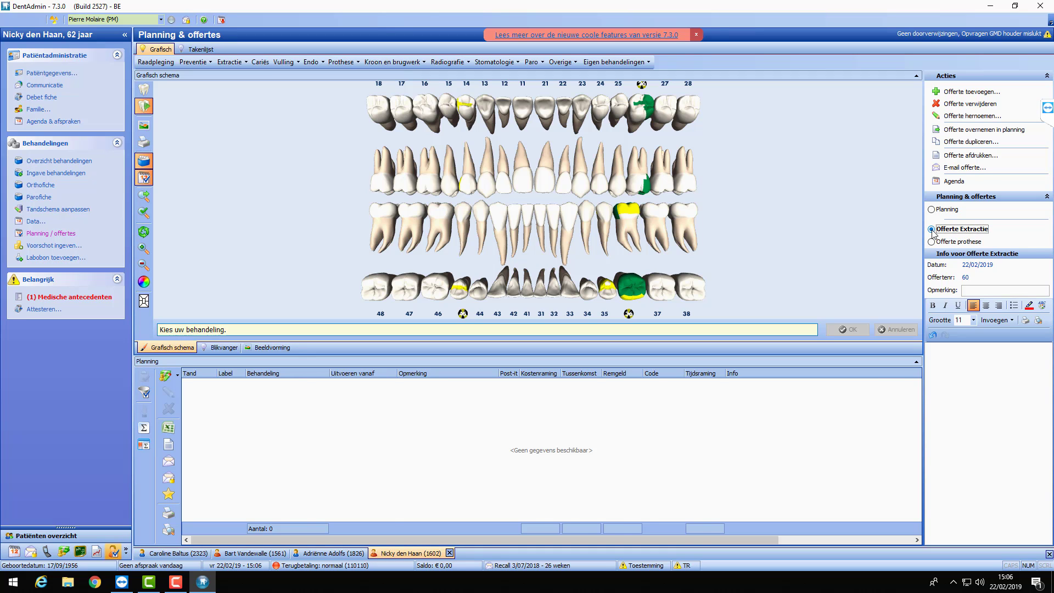
{"action": "left_click", "coordinate": [932, 243]}
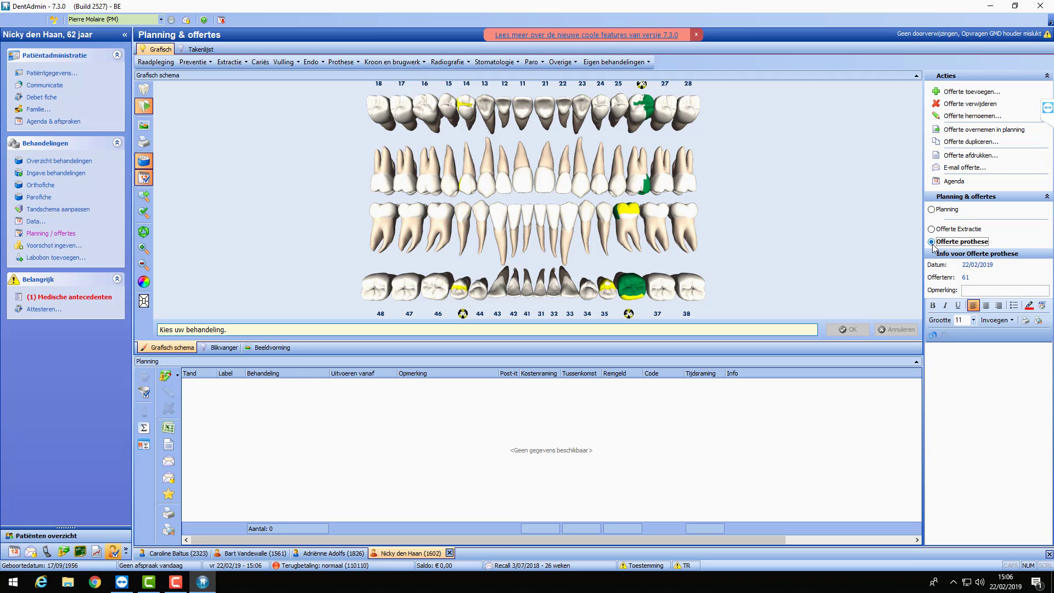
{"action": "left_click", "coordinate": [962, 94]}
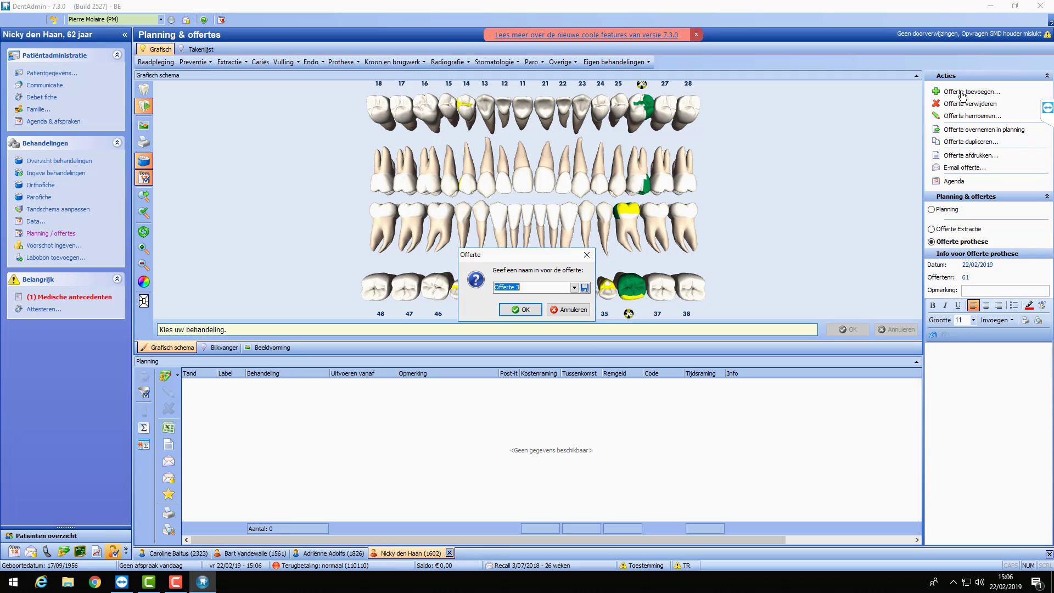
{"action": "type", "text": "Uitneembaar"}
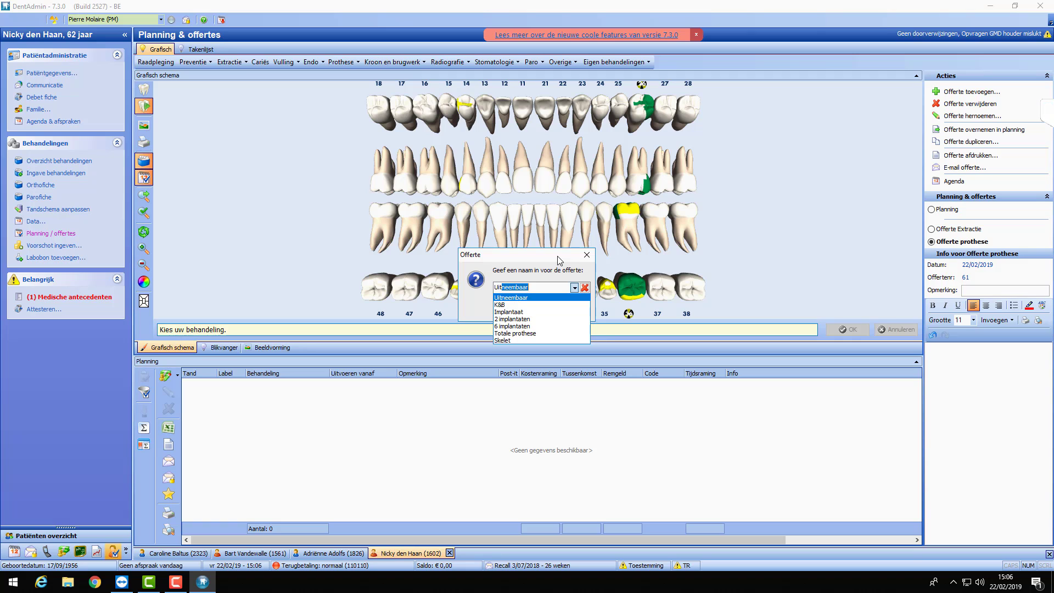
{"action": "left_click", "coordinate": [524, 298]}
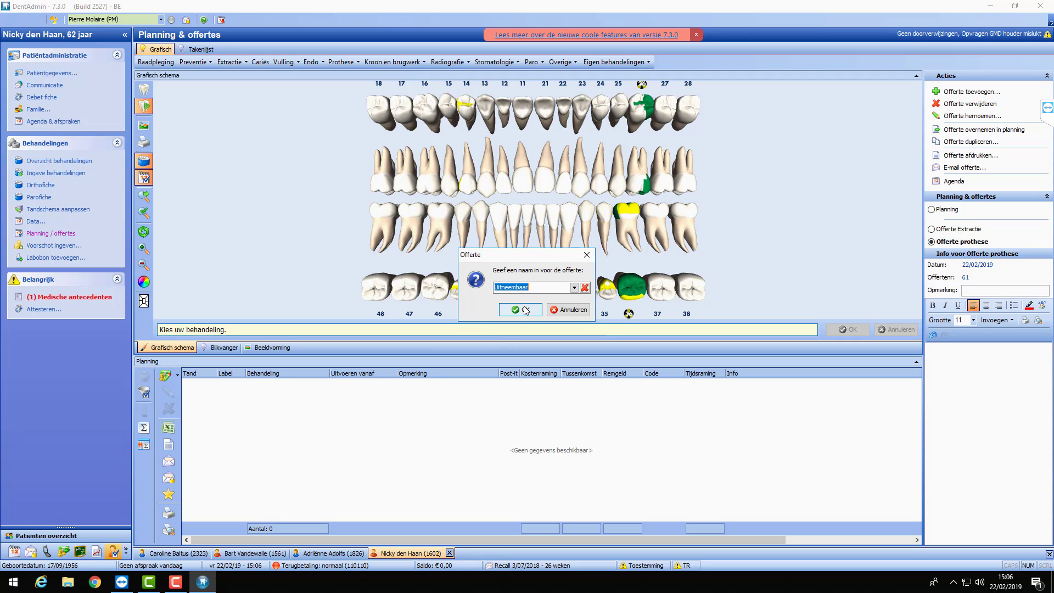
{"action": "key", "text": "Return"}
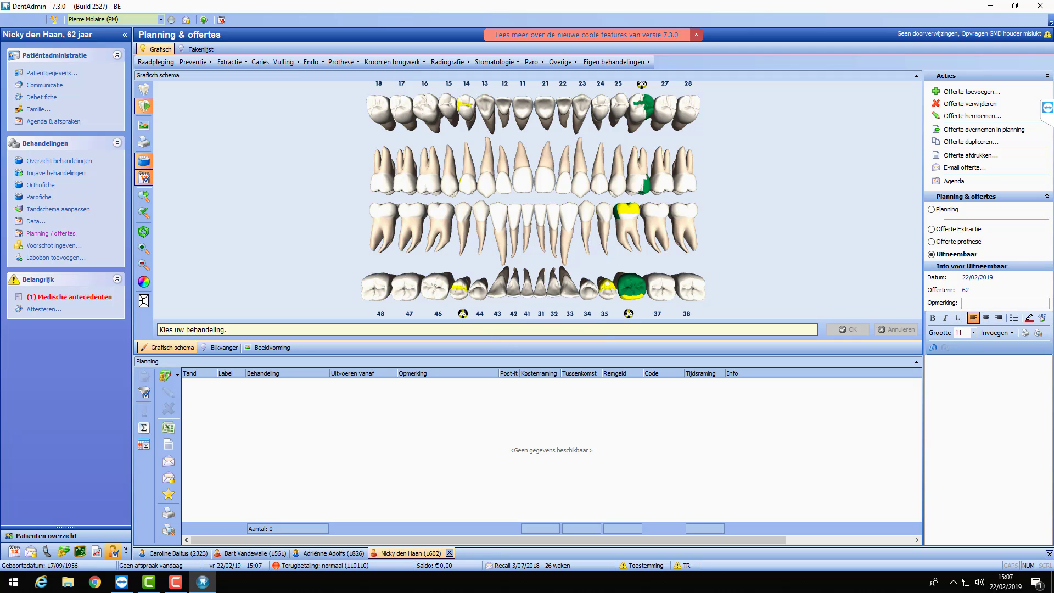
{"action": "left_click", "coordinate": [931, 242]}
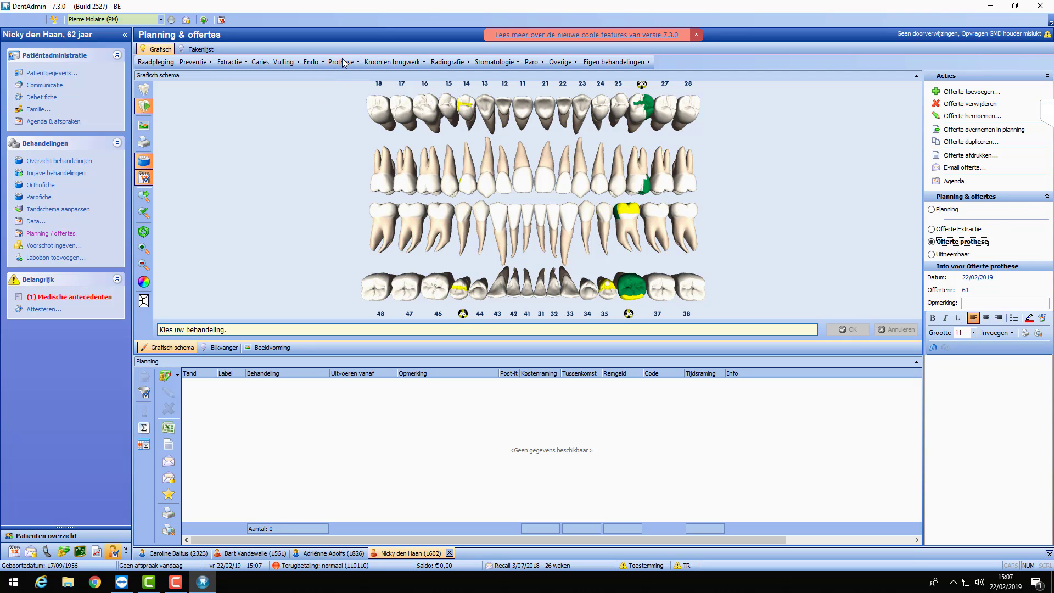
Add the separate prosthesis treatments Standaardafdruk and Individuele afdruk to Offerte prothese
{"action": "left_click", "coordinate": [360, 63]}
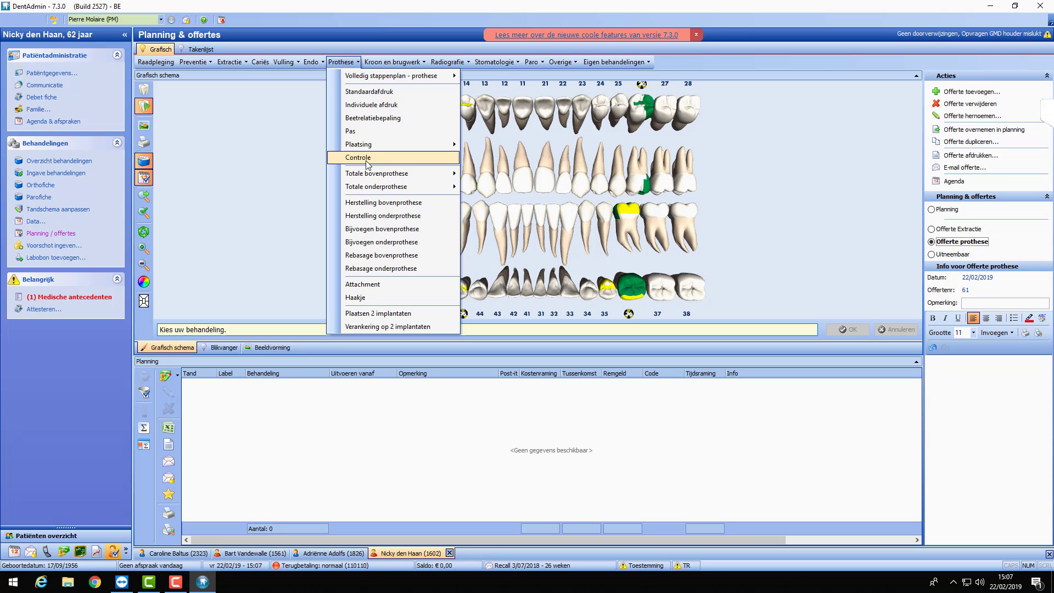
{"action": "left_click", "coordinate": [364, 93]}
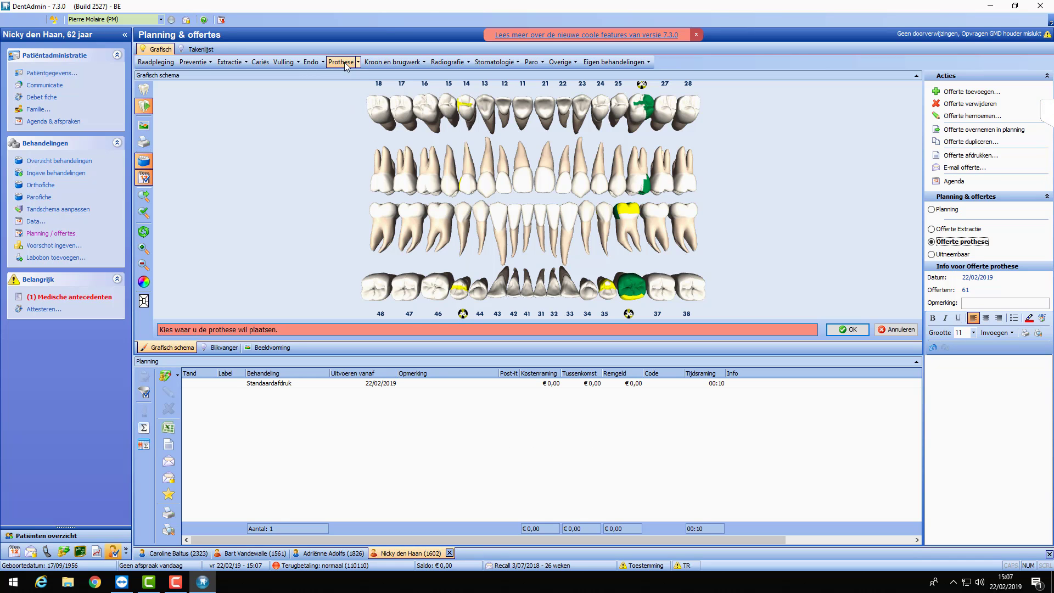
{"action": "left_click", "coordinate": [344, 61]}
{"action": "left_click", "coordinate": [365, 105]}
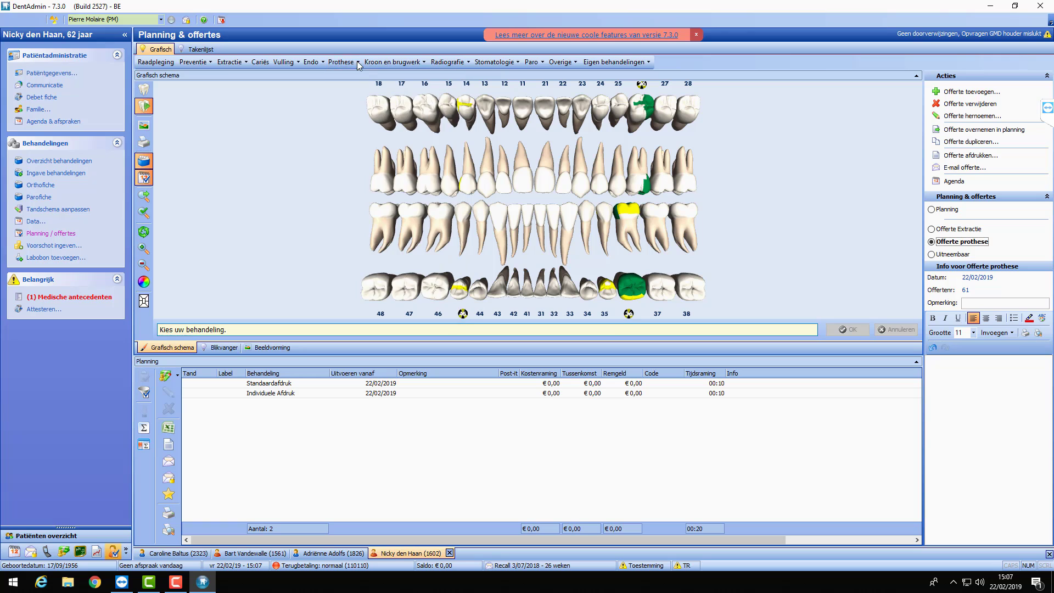
{"action": "left_click", "coordinate": [358, 63]}
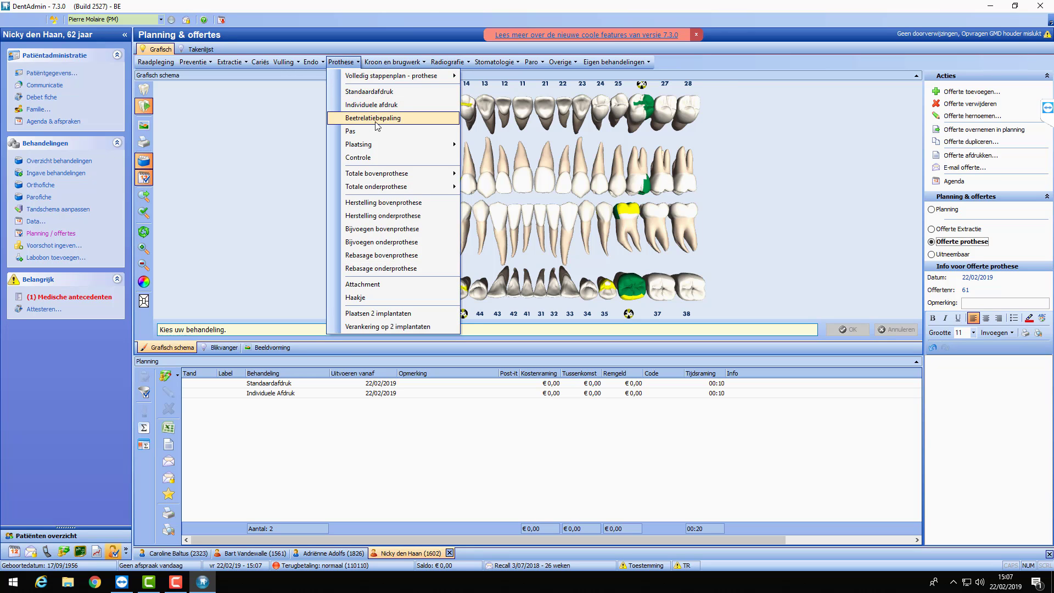
{"action": "key", "text": "Escape"}
Delete the Standaardafdruk and Individuele Afdruk treatments from Offerte prothese
{"action": "left_click", "coordinate": [310, 384]}
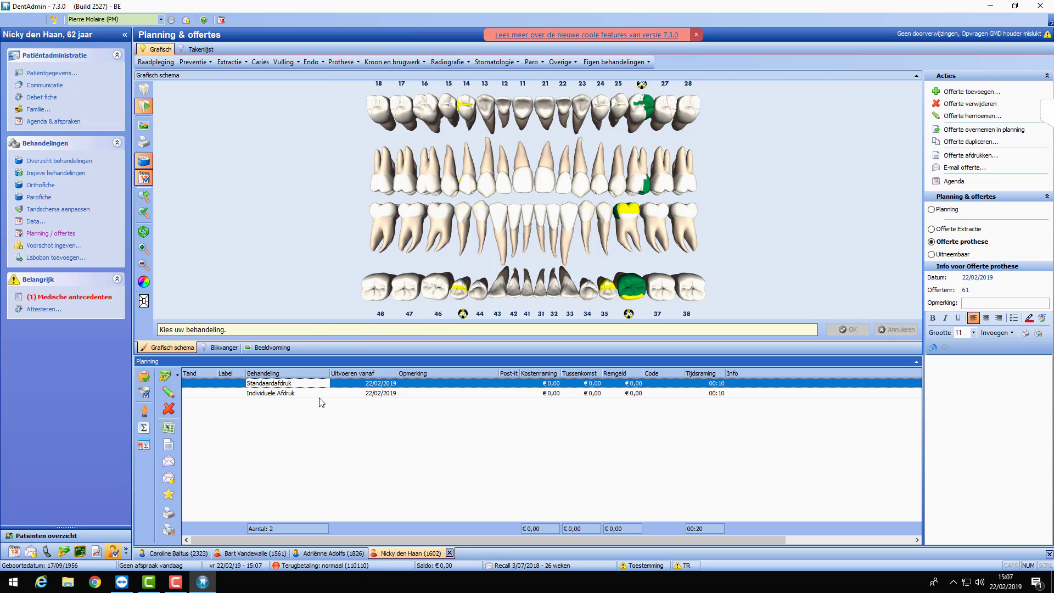
{"action": "left_click", "coordinate": [168, 408]}
{"action": "left_click", "coordinate": [552, 292]}
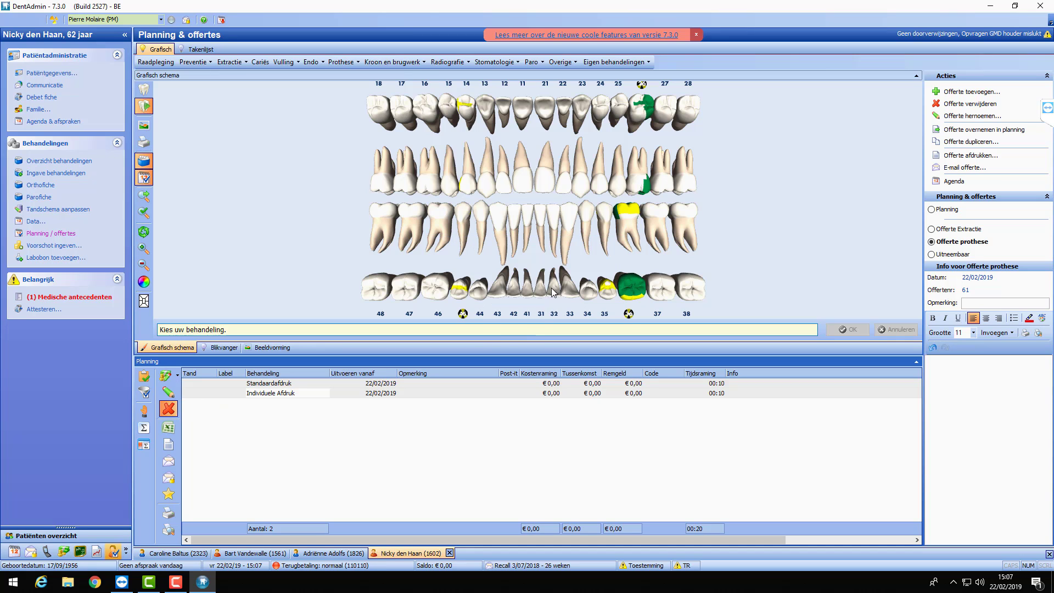
Add the complete prosthesis step plan in Kunststof for upper teeth 18 through 28 to Offerte prothese
{"action": "left_click", "coordinate": [356, 62]}
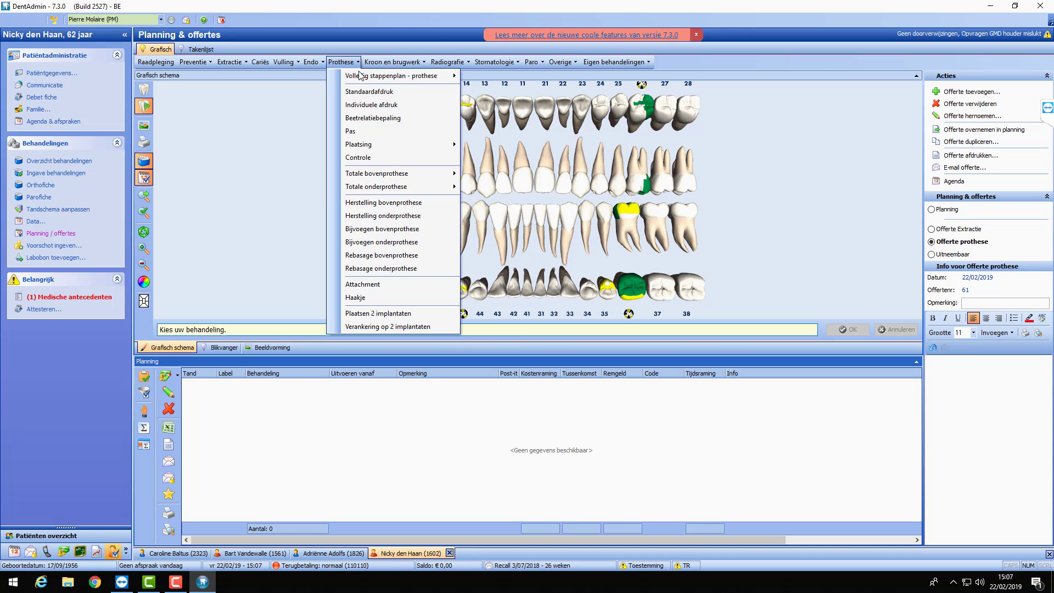
{"action": "mouse_move", "coordinate": [361, 76]}
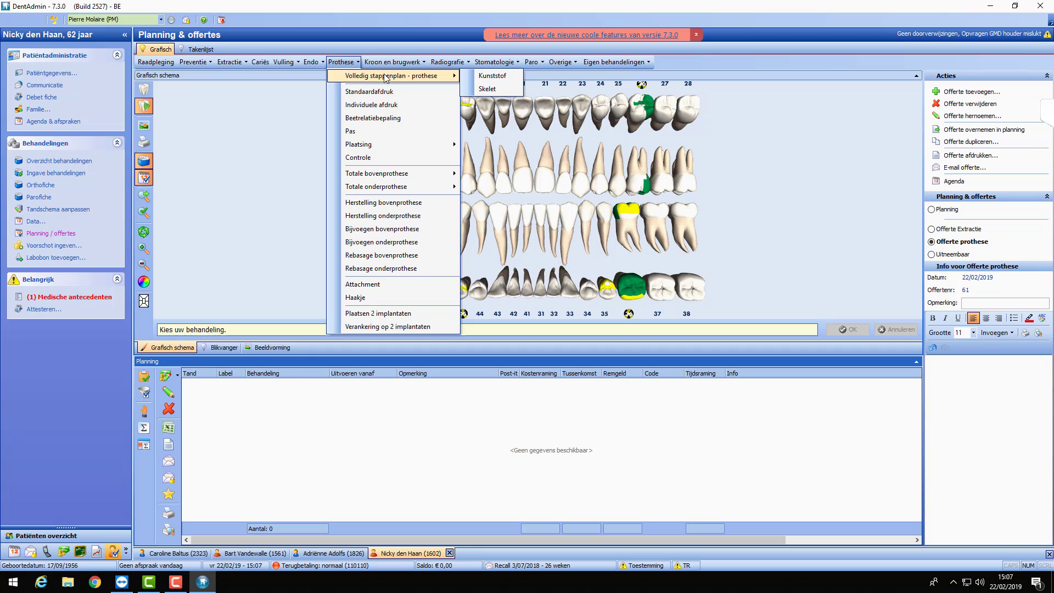
{"action": "left_click", "coordinate": [492, 80]}
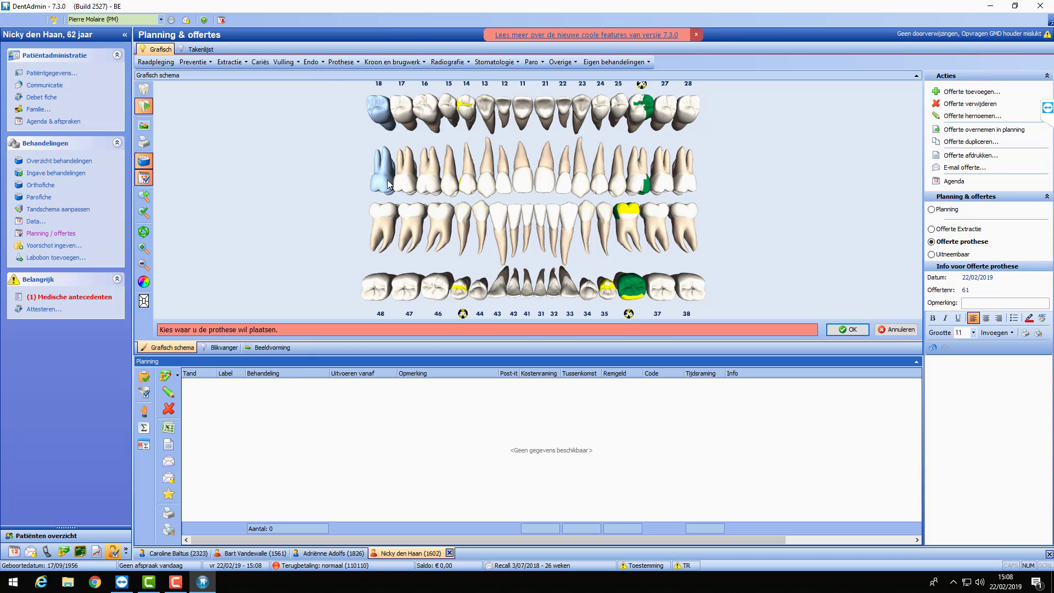
{"action": "left_click", "coordinate": [388, 183]}
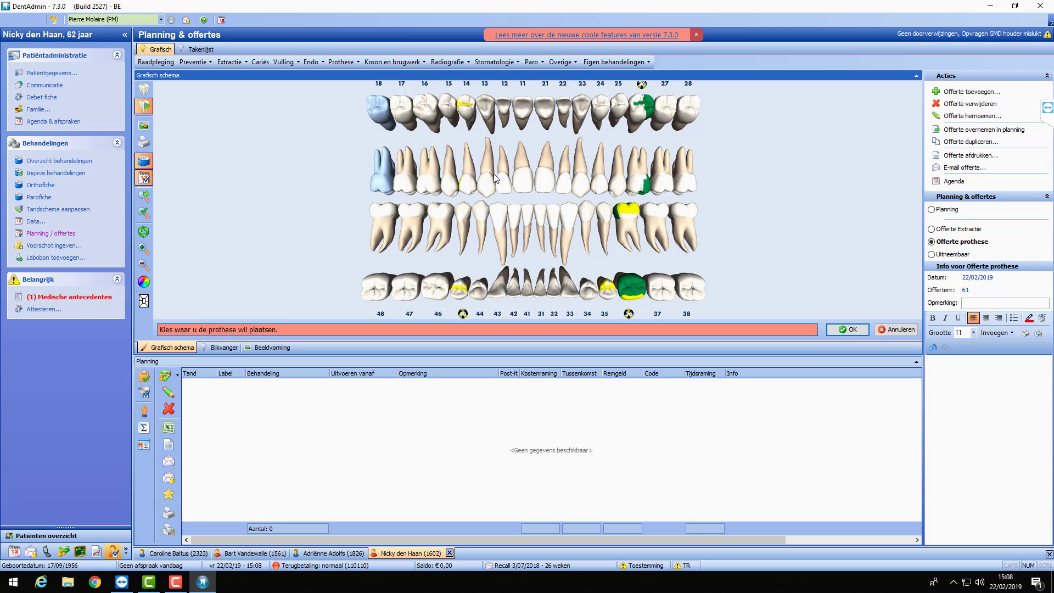
{"action": "left_click", "coordinate": [690, 186]}
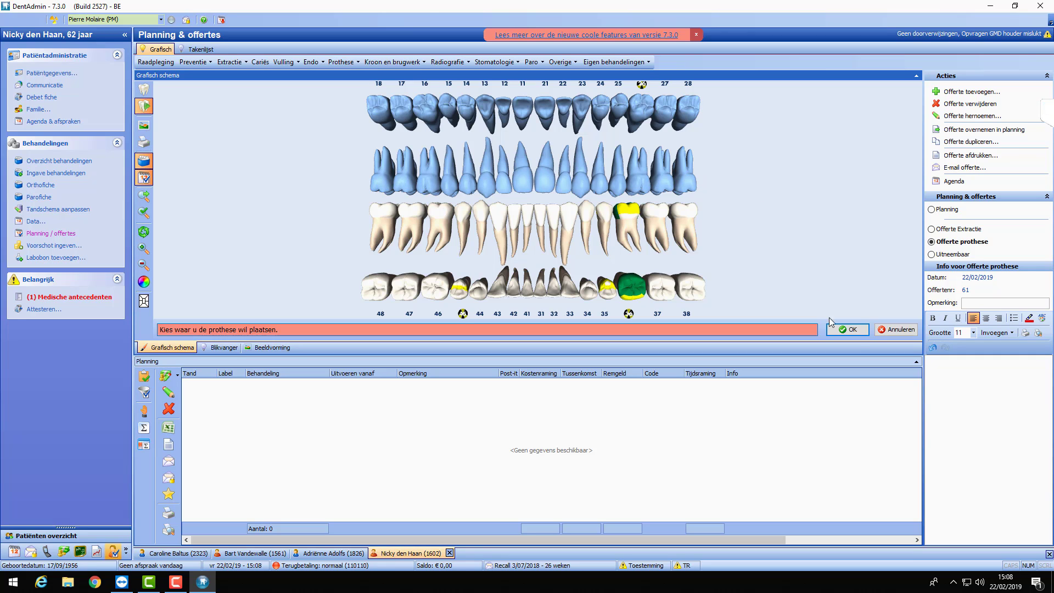
{"action": "left_click", "coordinate": [851, 329]}
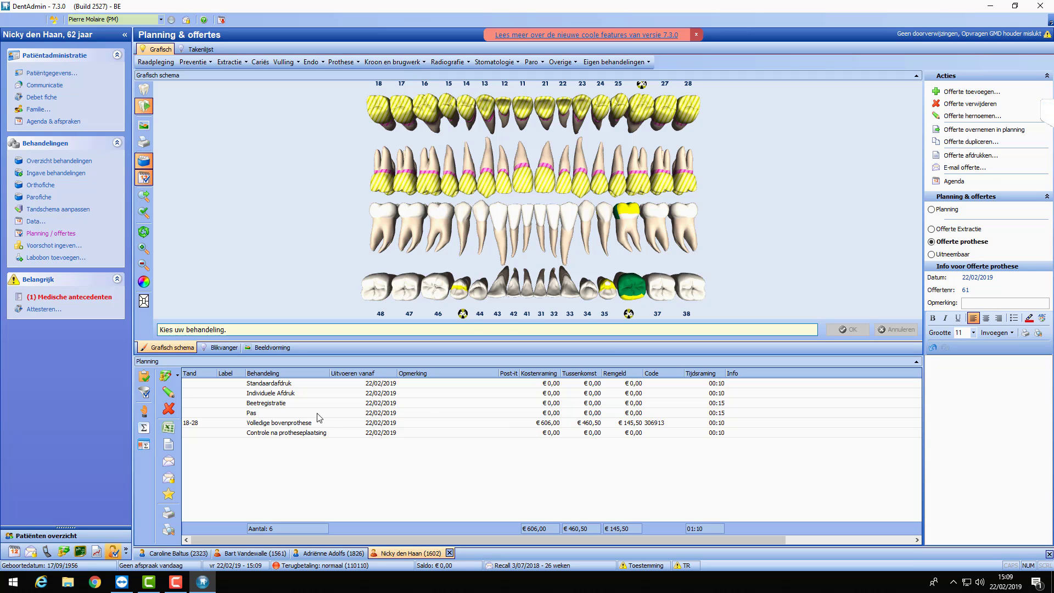
{"action": "left_click", "coordinate": [275, 423]}
{"action": "left_click", "coordinate": [551, 425]}
{"action": "double_click", "coordinate": [551, 426]}
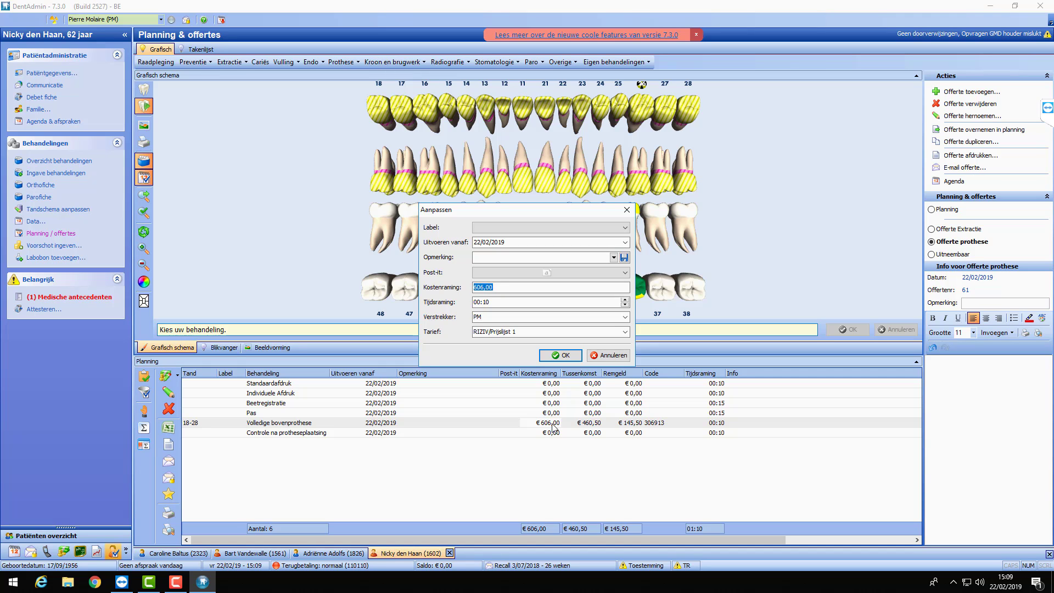
{"action": "type", "text": "8000"}
{"action": "key", "text": "ctrl+z"}
{"action": "key", "text": "Escape"}
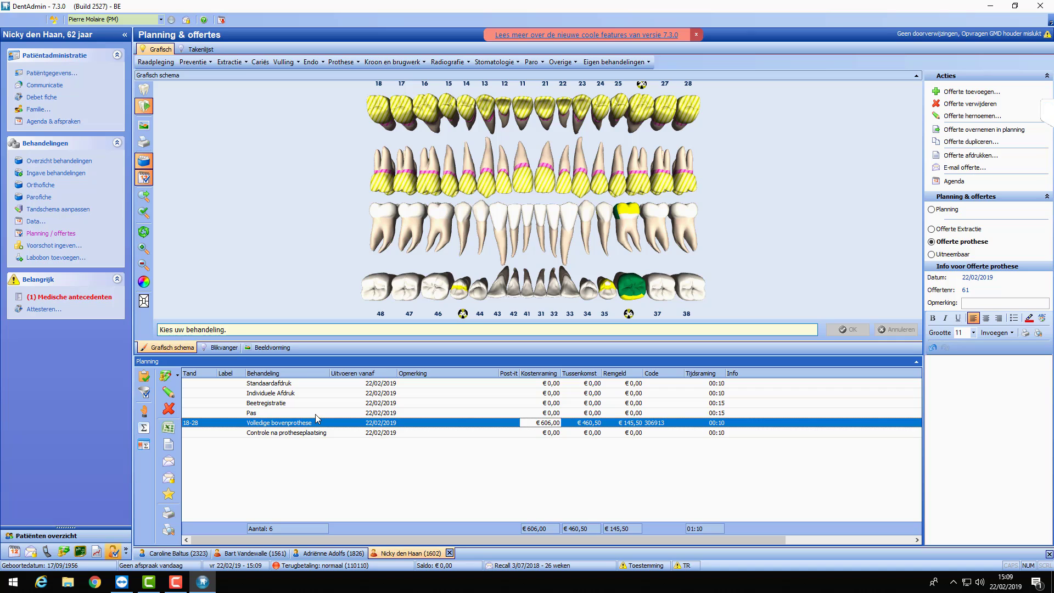
Set the total price of the treatments in Offerte prothese to 800 euros
{"action": "left_click", "coordinate": [144, 428]}
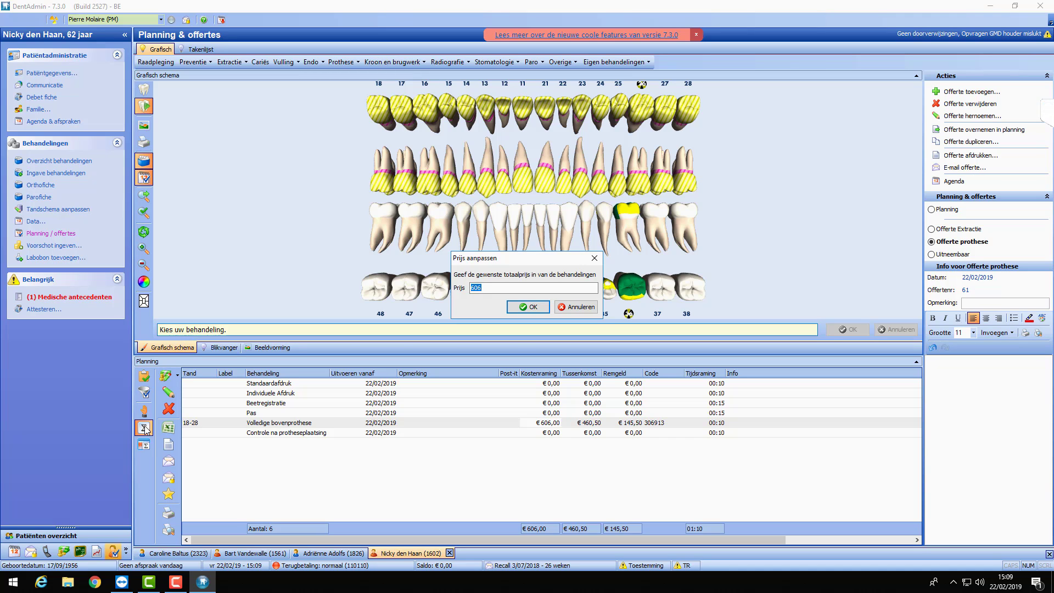
{"action": "type", "text": "800"}
{"action": "left_click", "coordinate": [527, 307]}
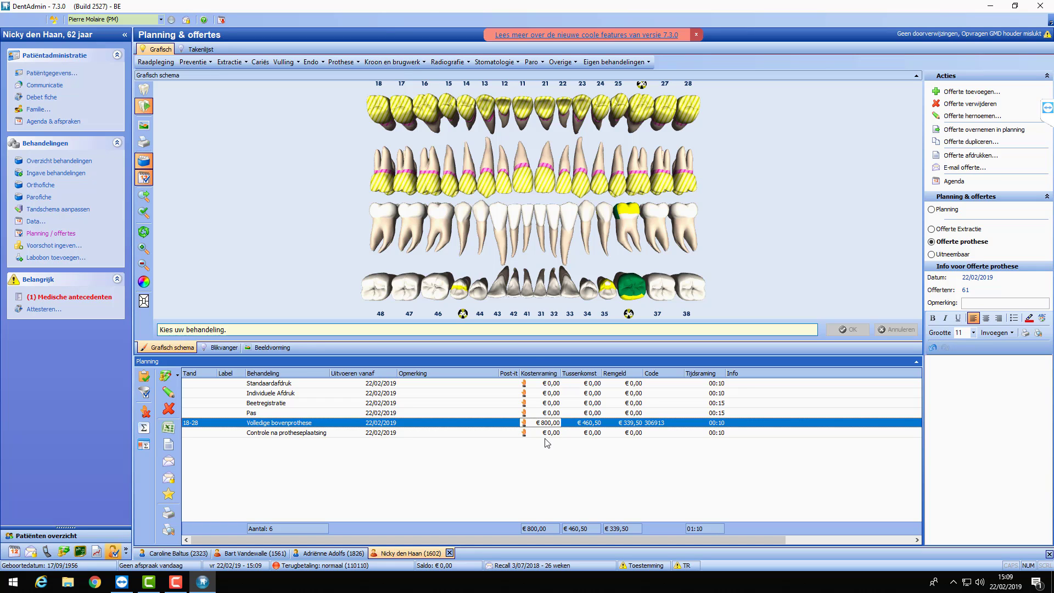
Add the complete prosthesis step plan for upper teeth 18 through 28 to Offerte Extractie
{"action": "left_click", "coordinate": [932, 230]}
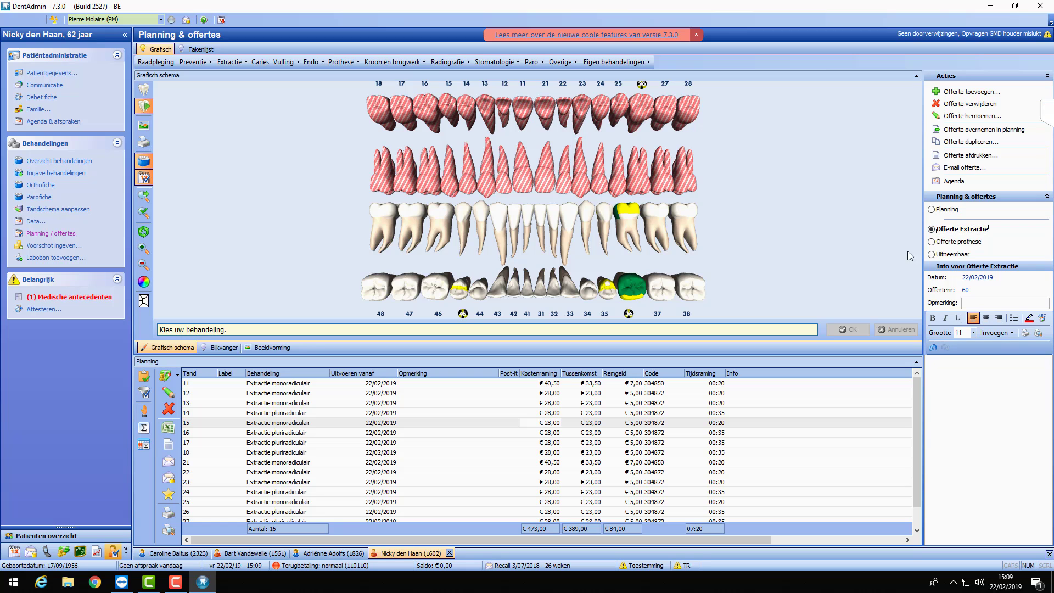
{"action": "left_click", "coordinate": [358, 62]}
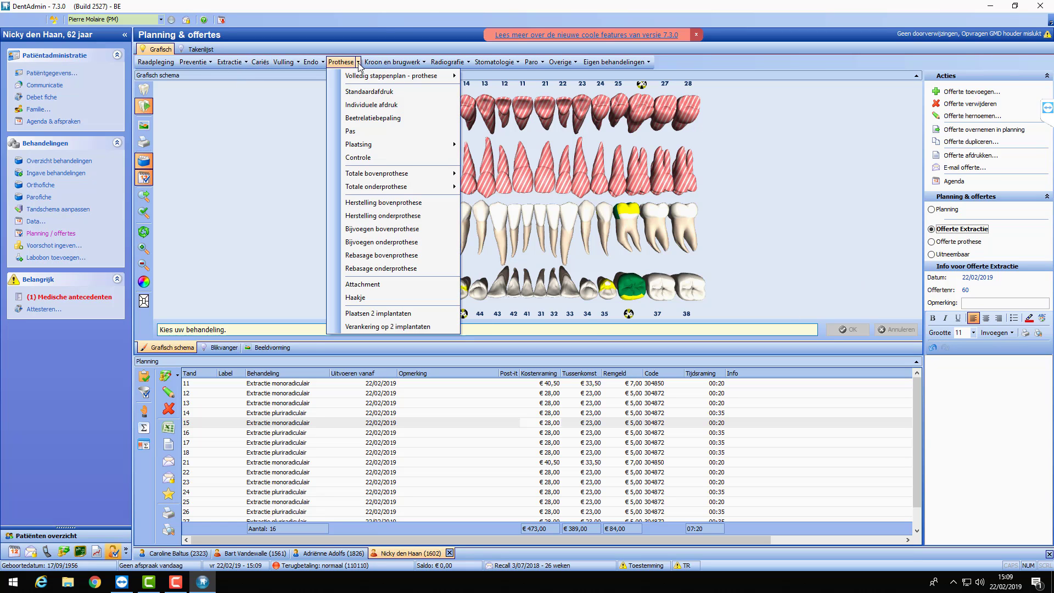
{"action": "mouse_move", "coordinate": [421, 77]}
{"action": "left_click", "coordinate": [502, 75]}
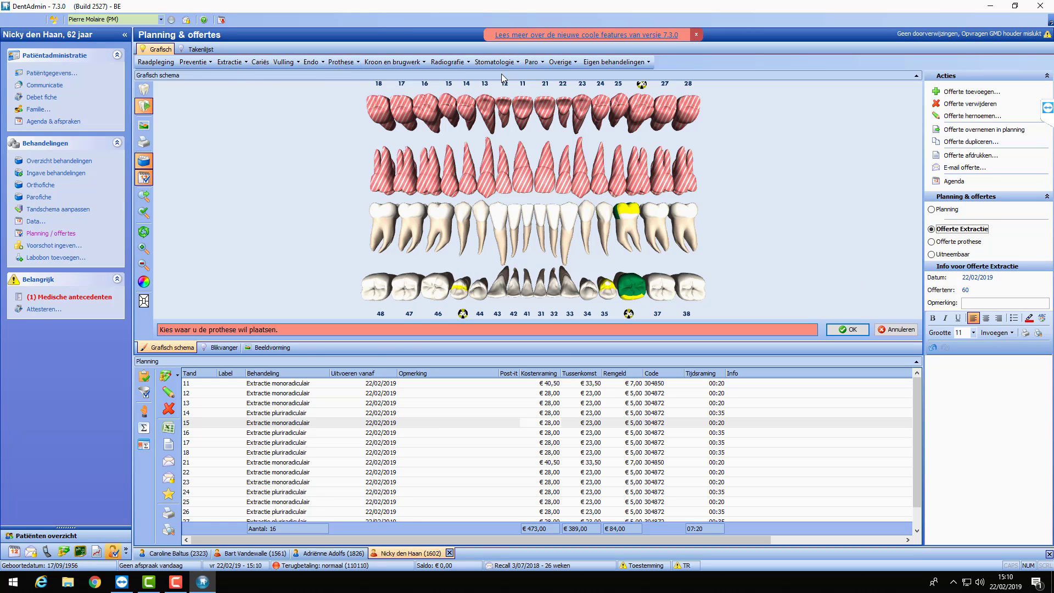
{"action": "left_click", "coordinate": [384, 171]}
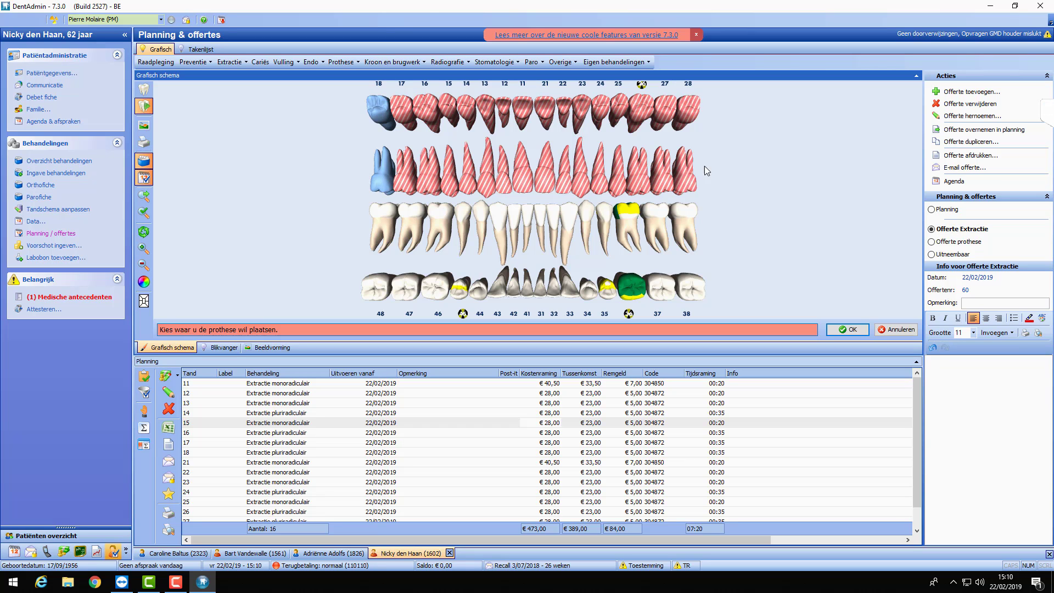
{"action": "left_click", "coordinate": [688, 173]}
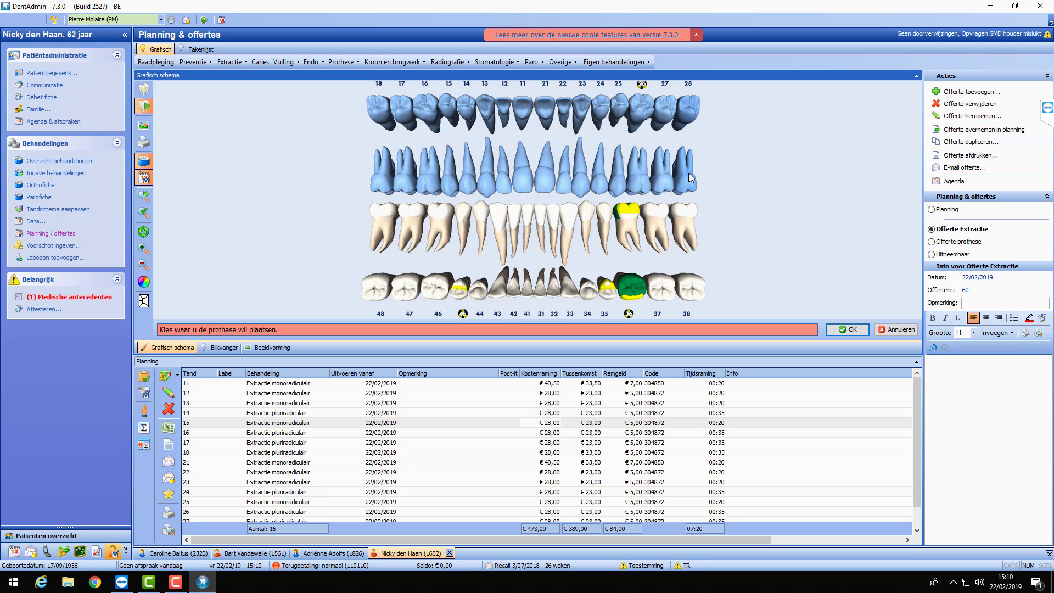
{"action": "left_click", "coordinate": [851, 331]}
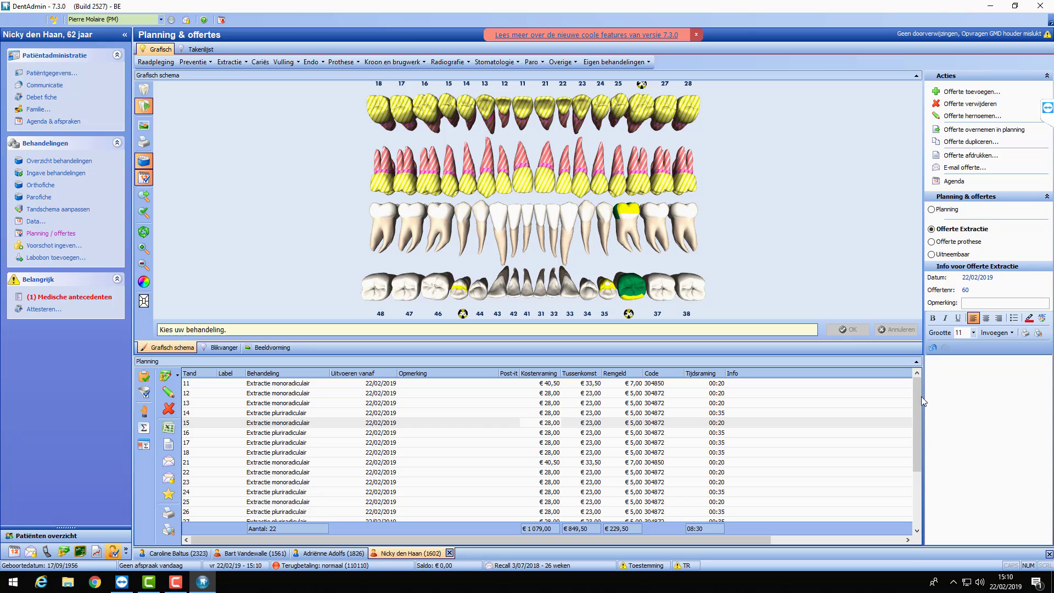
Review the treatments in Offerte Extractie and set their total price to 1500 euros
{"action": "left_click_drag", "start_coordinate": [916, 394], "coordinate": [911, 474]}
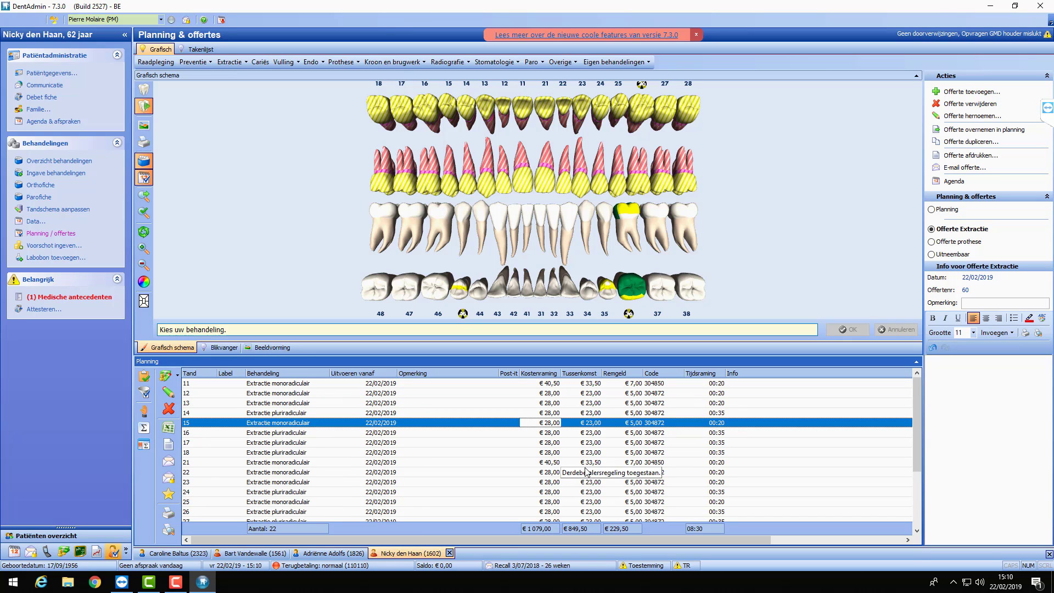
{"action": "scroll", "coordinate": [586, 471], "scroll_direction": "down", "scroll_amount": 2}
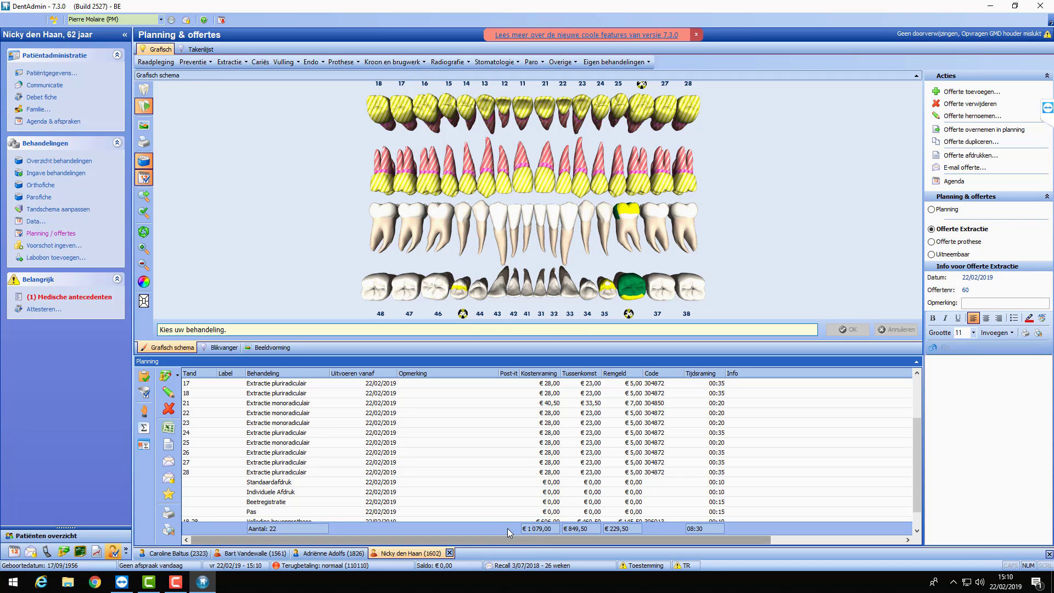
{"action": "scroll", "coordinate": [566, 467], "scroll_direction": "up", "scroll_amount": 2}
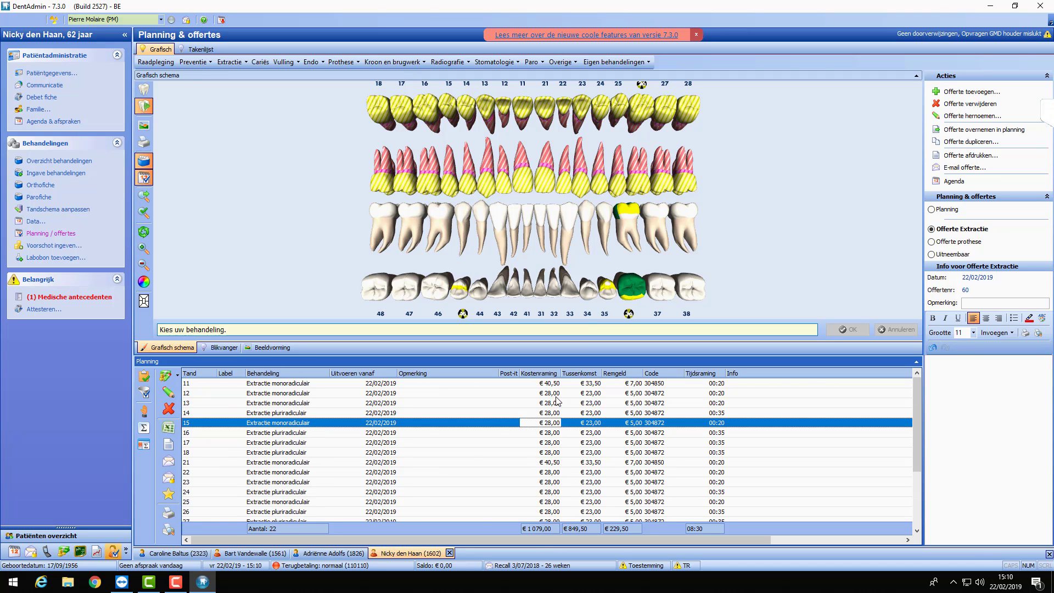
{"action": "scroll", "coordinate": [548, 436], "scroll_direction": "down", "scroll_amount": 3}
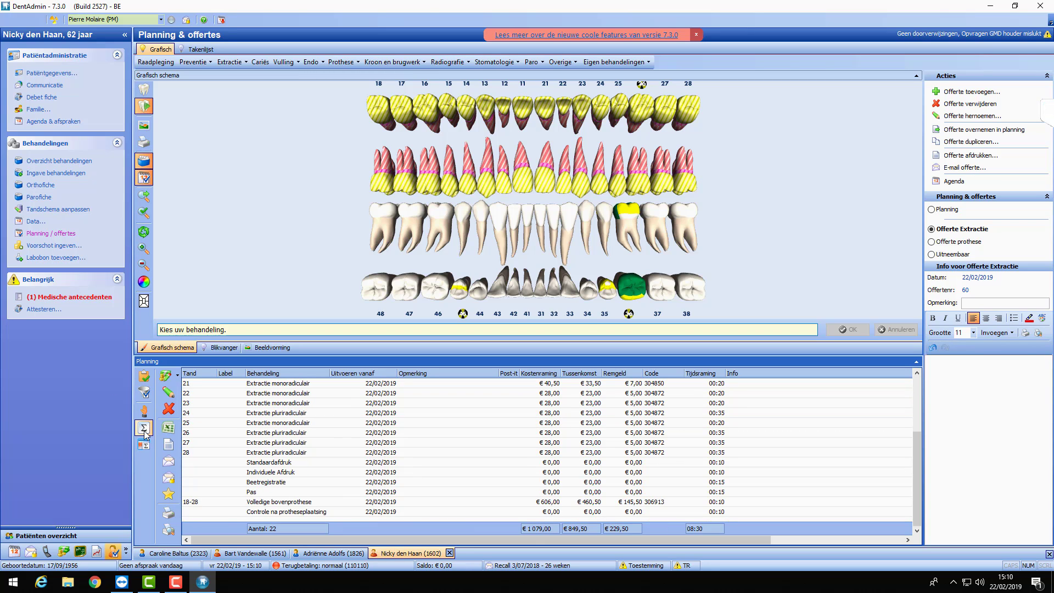
{"action": "left_click", "coordinate": [145, 432]}
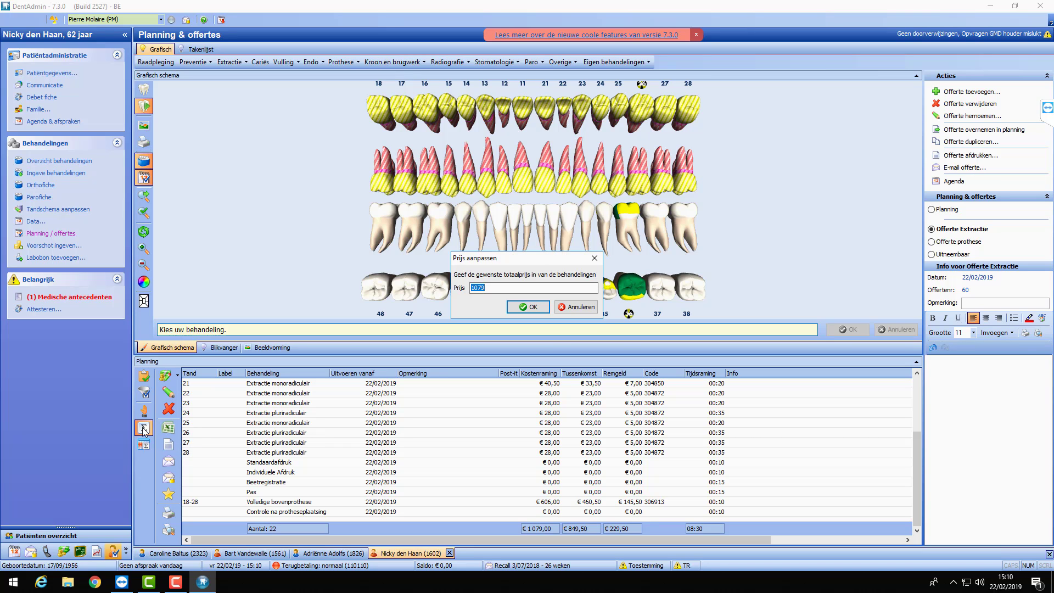
{"action": "type", "text": "1500"}
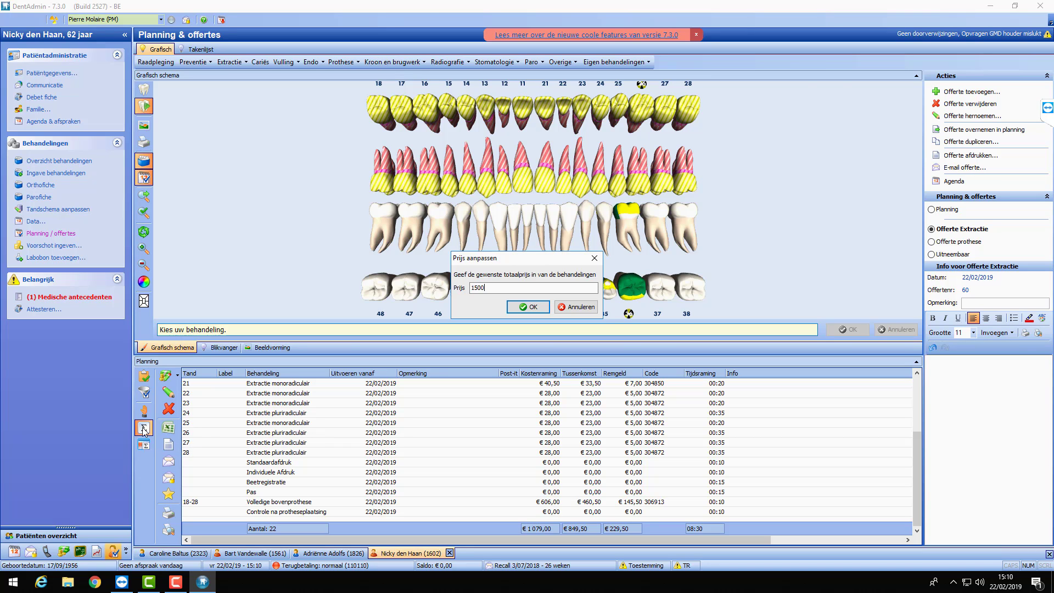
{"action": "left_click", "coordinate": [517, 308]}
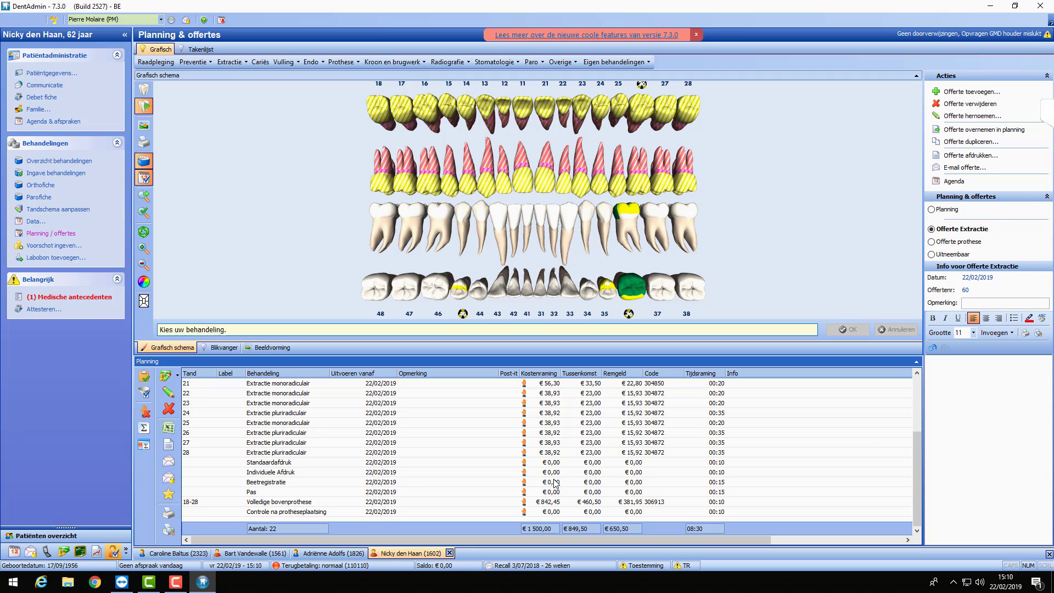
Open the printable letter for Offerte prothese and view its treatment table and total amounts
{"action": "left_click", "coordinate": [933, 244]}
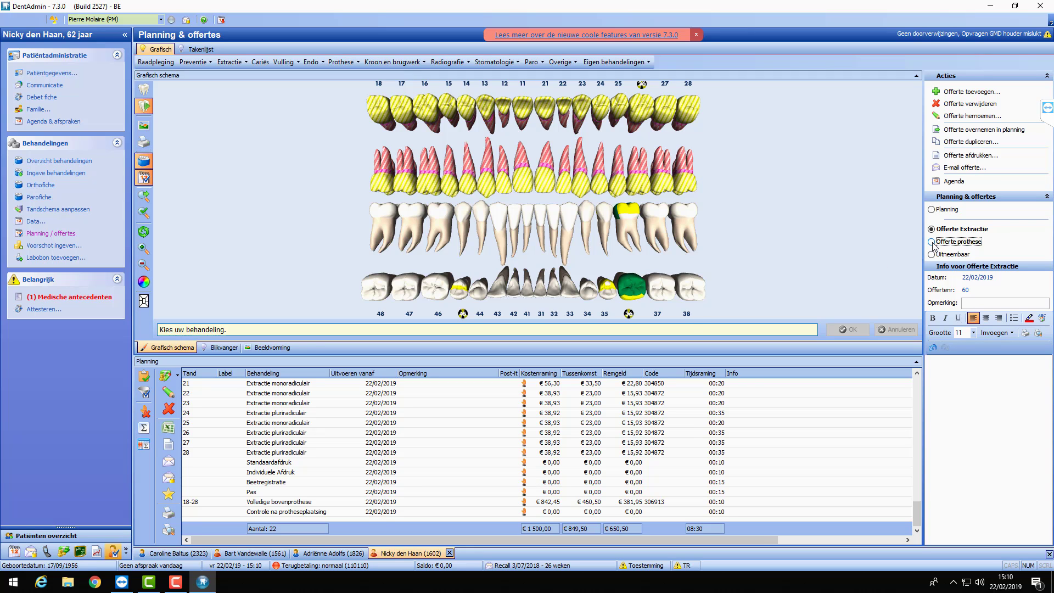
{"action": "left_click", "coordinate": [932, 254]}
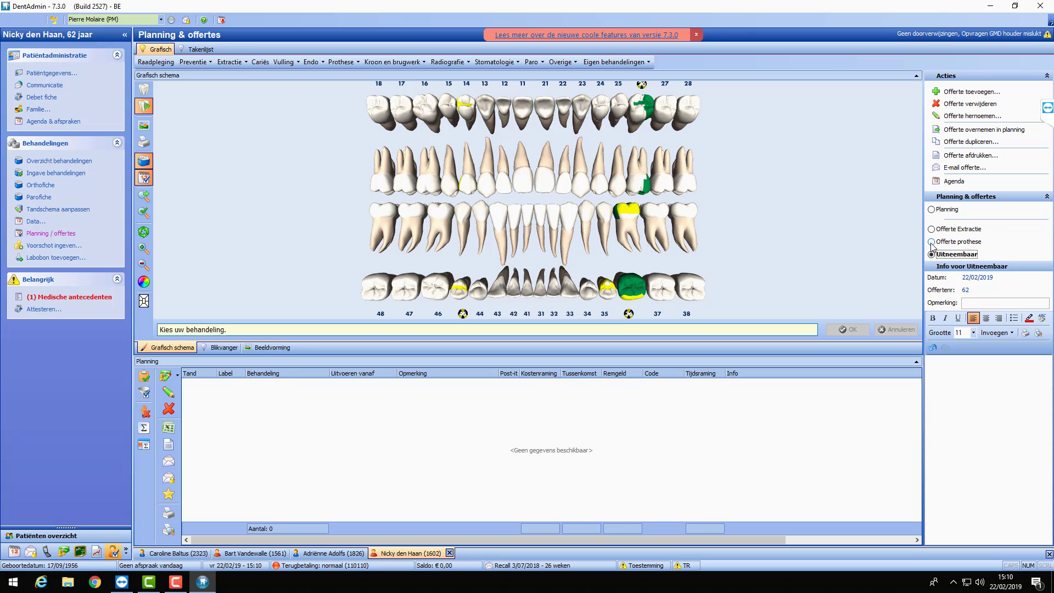
{"action": "left_click", "coordinate": [932, 242]}
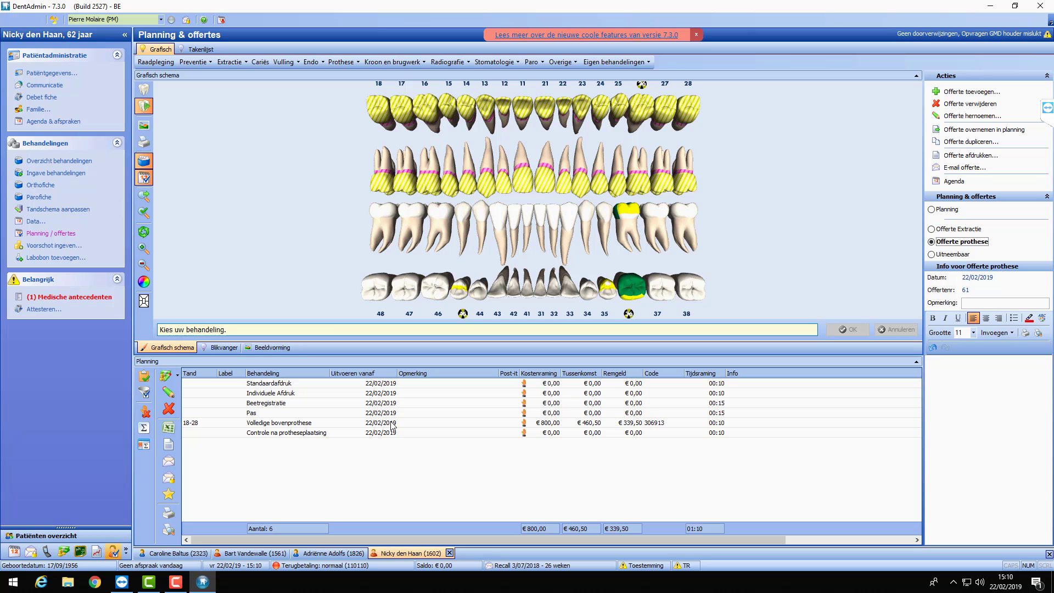
{"action": "left_click", "coordinate": [982, 157]}
{"action": "left_click", "coordinate": [982, 157]}
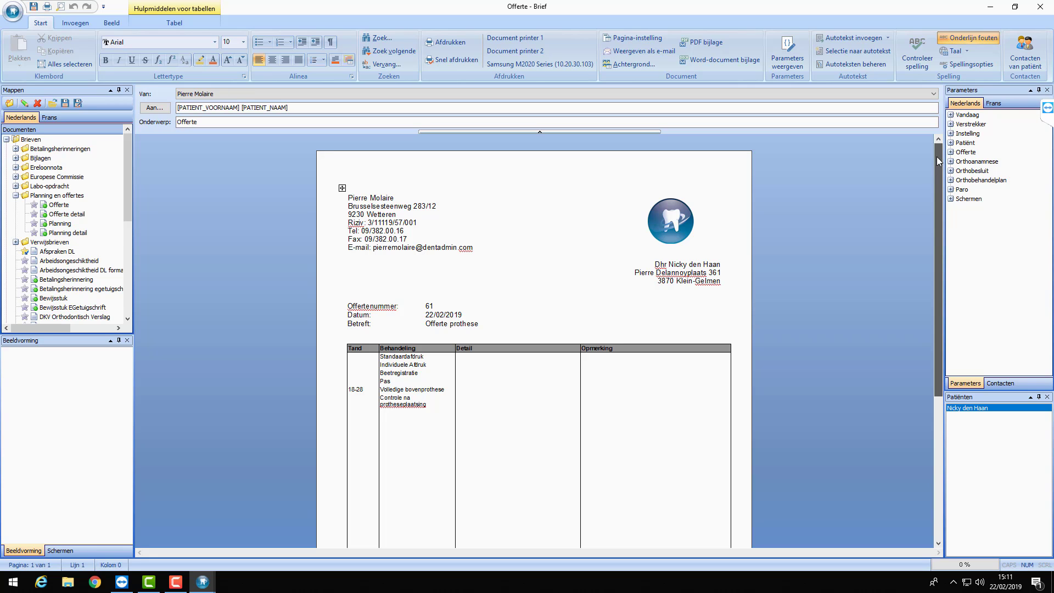
{"action": "left_click_drag", "start_coordinate": [937, 157], "coordinate": [935, 241]}
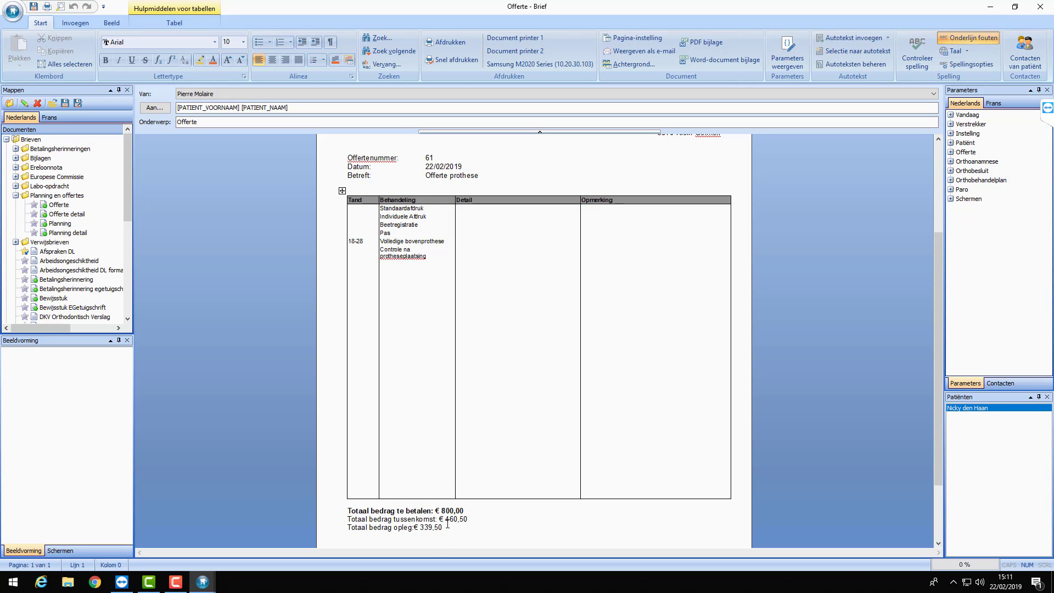
Display the parameters in the quote letter and examine the treatment table rows and total fields
{"action": "left_click", "coordinate": [487, 212]}
{"action": "left_click", "coordinate": [789, 48]}
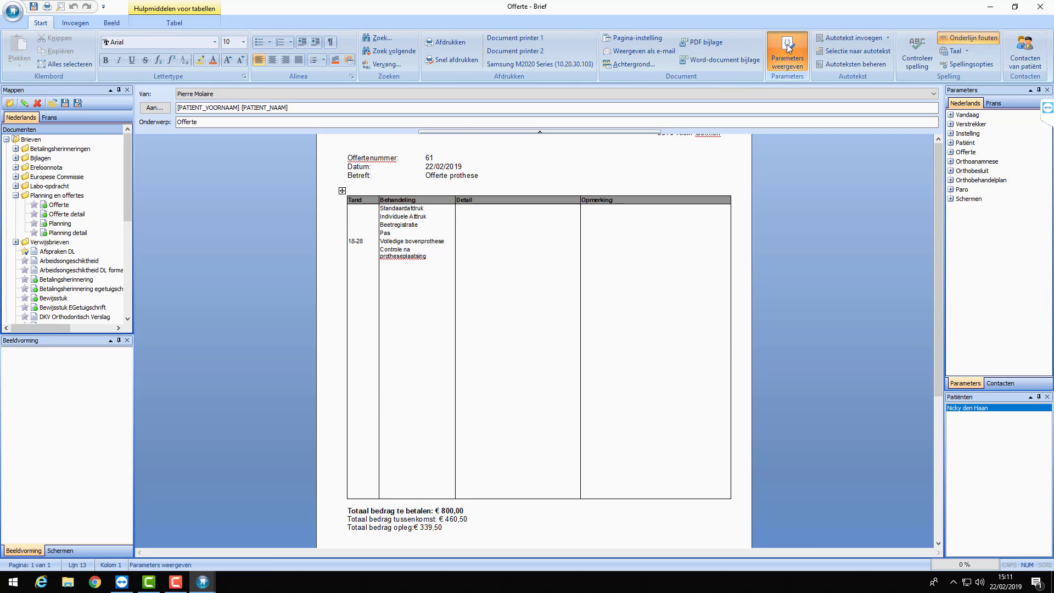
{"action": "left_click", "coordinate": [790, 53]}
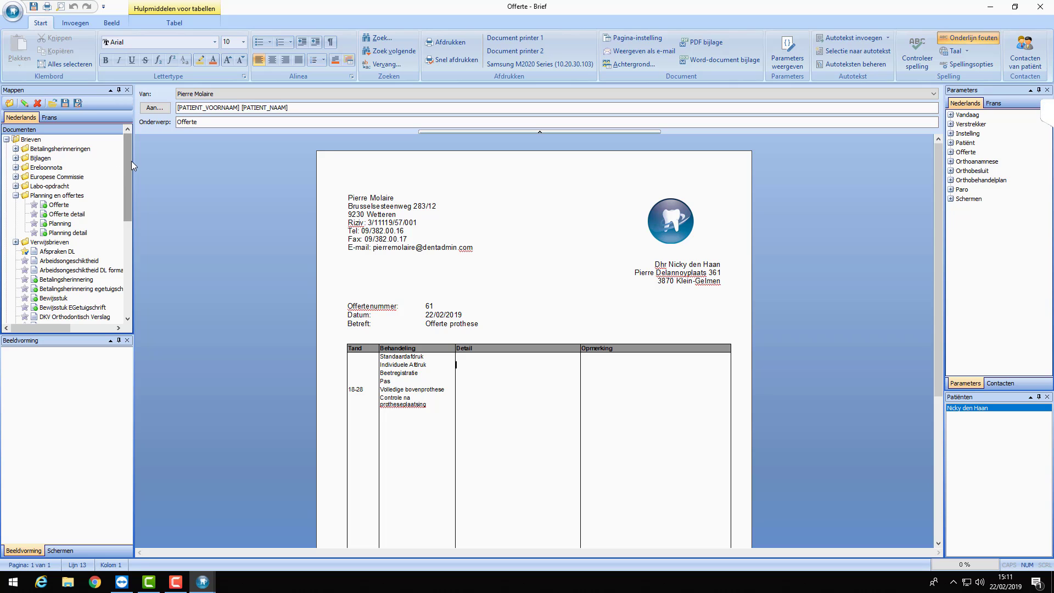
{"action": "left_click_drag", "start_coordinate": [130, 159], "coordinate": [121, 257]}
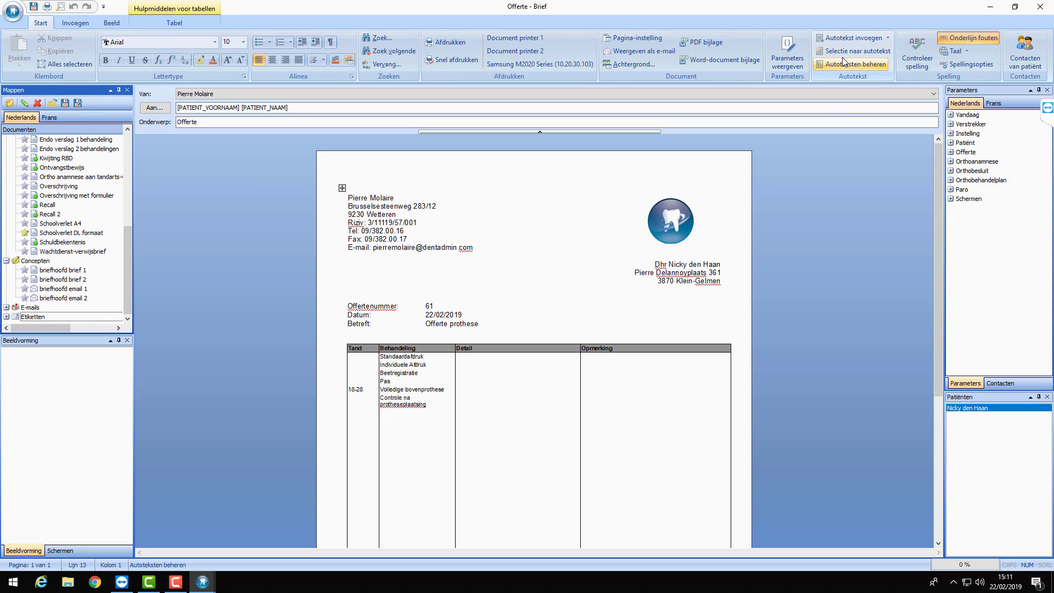
{"action": "left_click", "coordinate": [788, 52]}
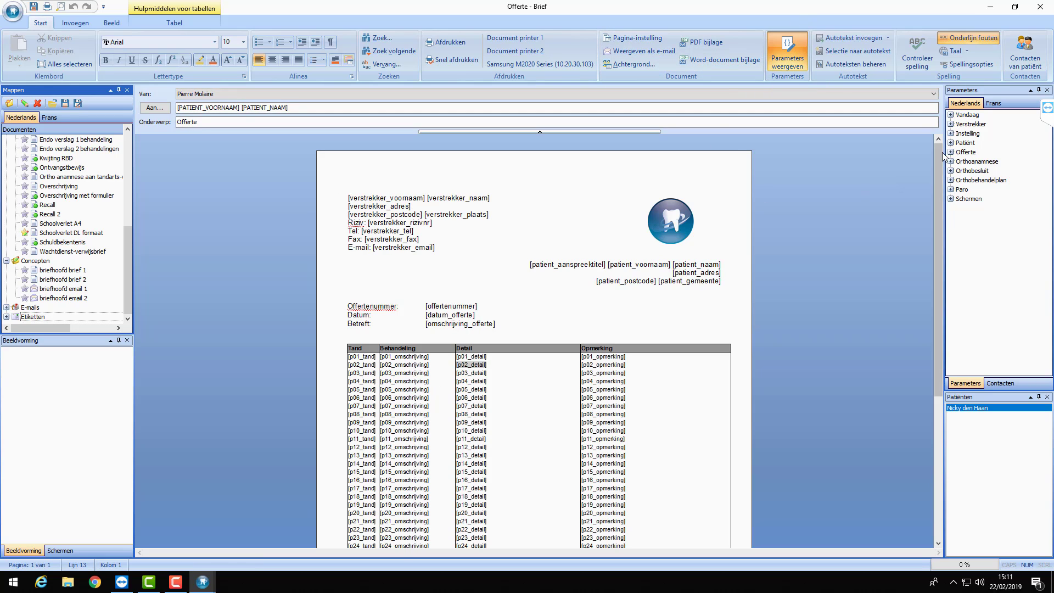
{"action": "left_click_drag", "start_coordinate": [936, 245], "coordinate": [936, 347]}
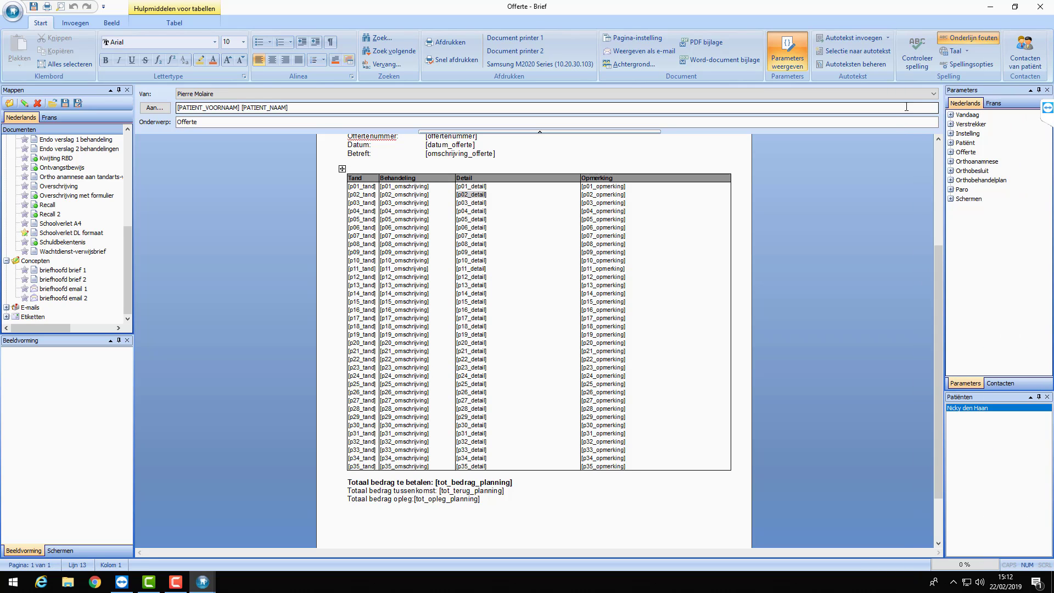
Switch the letter back to the filled-in patient data and review the whole page
{"action": "left_click", "coordinate": [787, 52]}
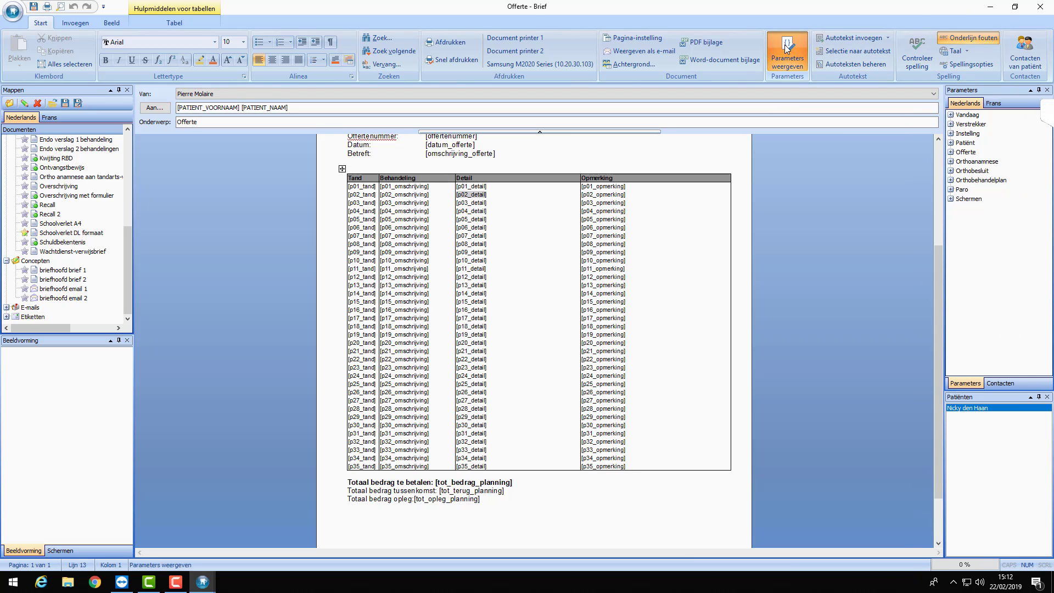
{"action": "scroll", "coordinate": [551, 275], "scroll_direction": "down", "scroll_amount": 5}
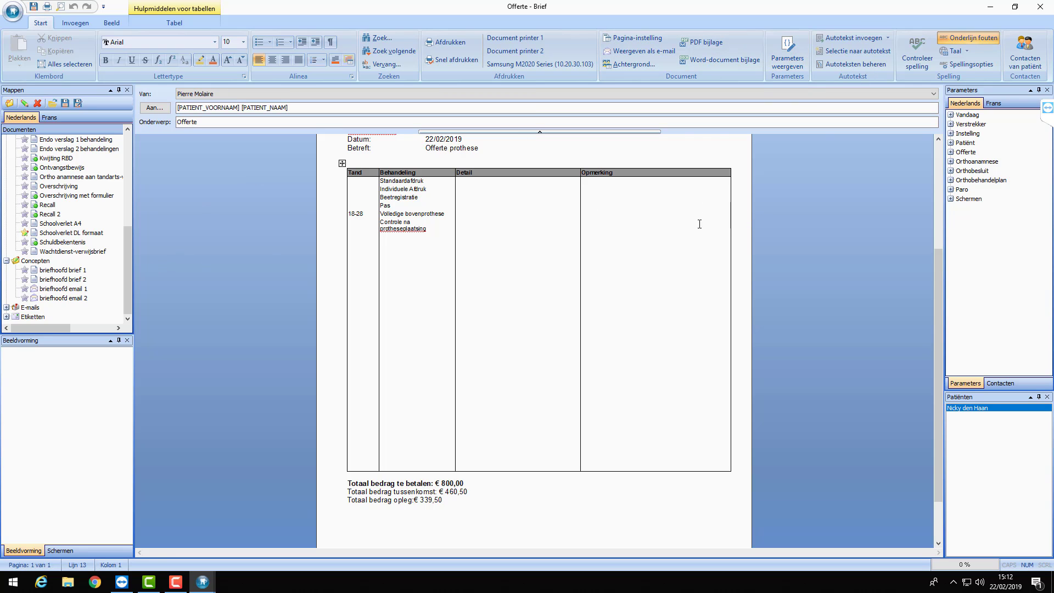
{"action": "scroll", "coordinate": [699, 224], "scroll_direction": "up", "scroll_amount": 5}
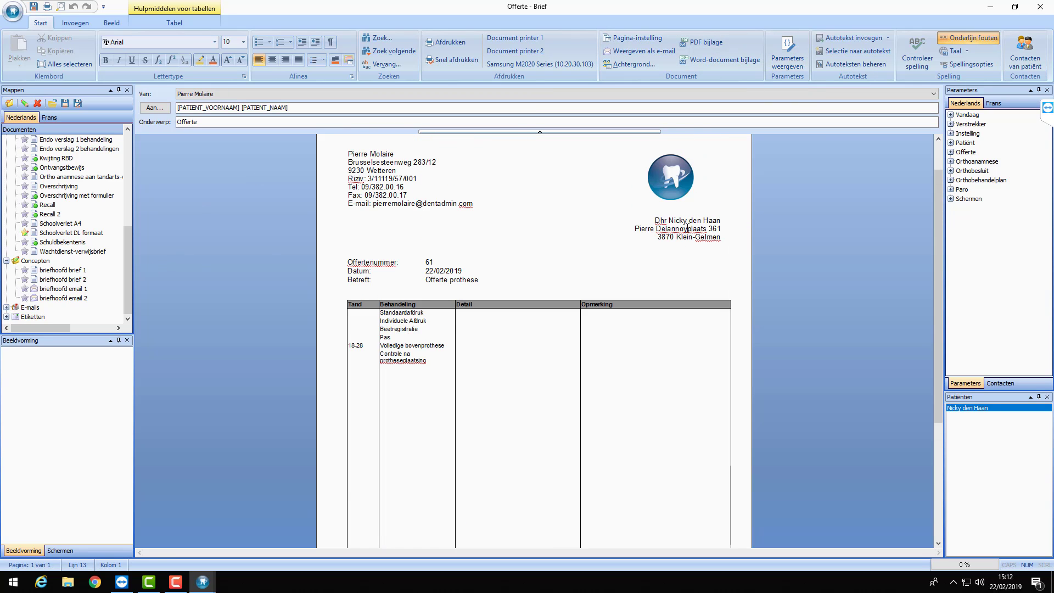
{"action": "scroll", "coordinate": [688, 228], "scroll_direction": "down", "scroll_amount": 3}
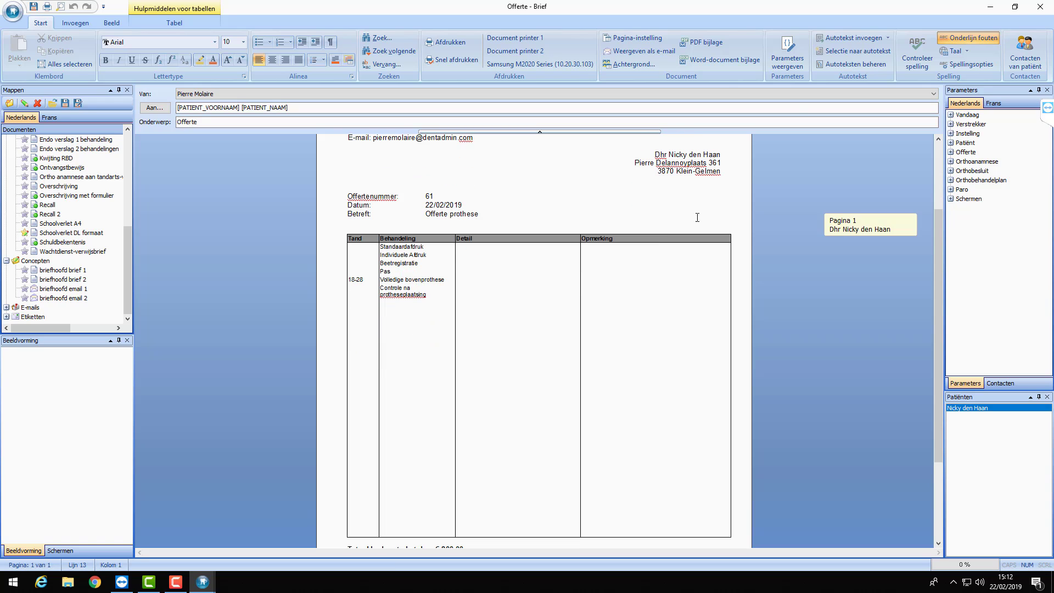
Show the parameters again and clear the contents of treatment table rows p16 through p35
{"action": "left_click", "coordinate": [790, 53]}
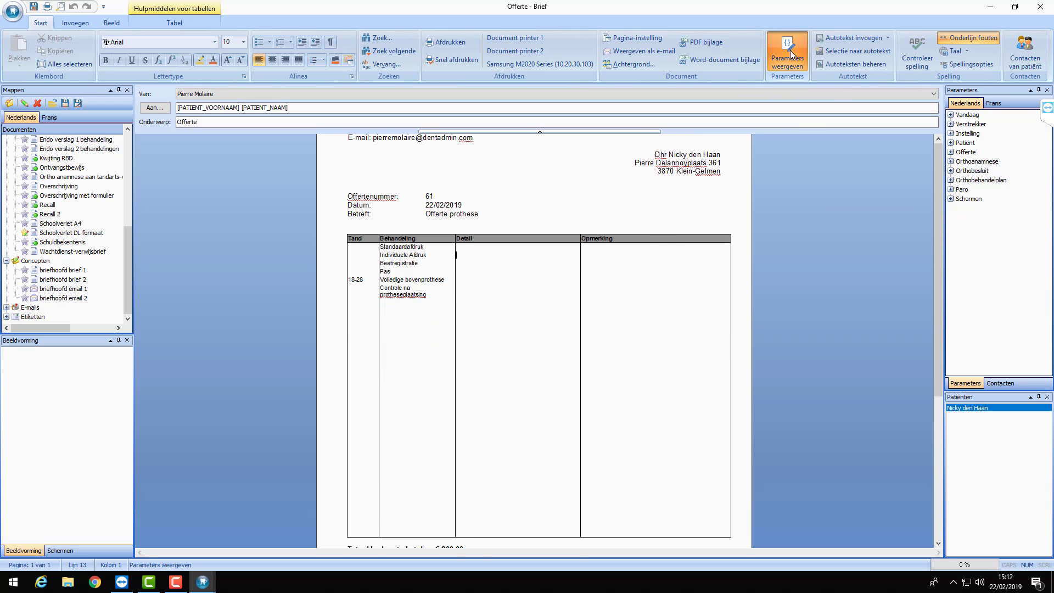
{"action": "scroll", "coordinate": [587, 214], "scroll_direction": "down", "scroll_amount": 7}
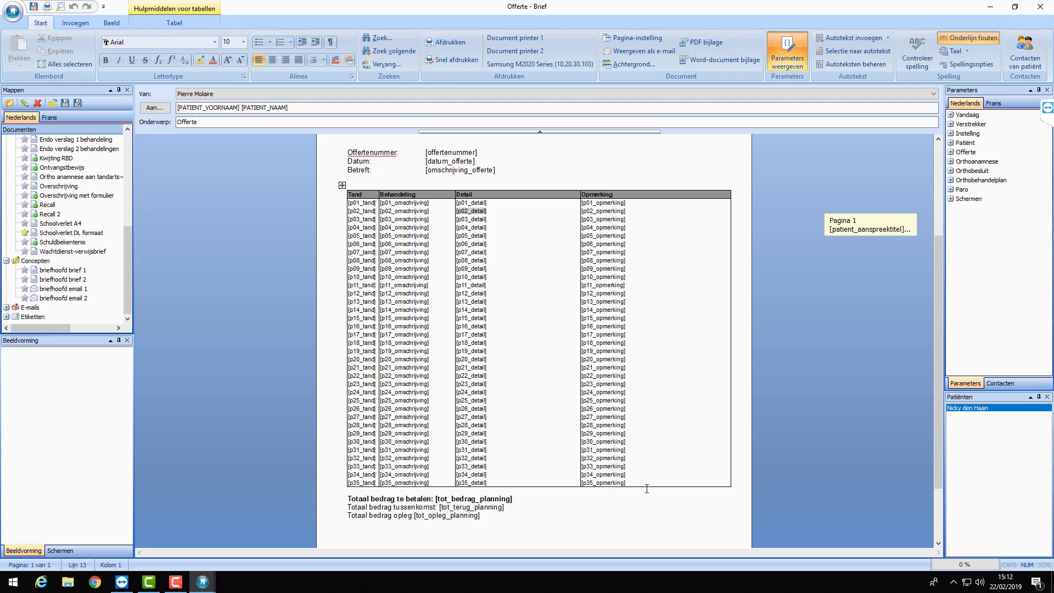
{"action": "left_click_drag", "start_coordinate": [604, 482], "coordinate": [350, 327]}
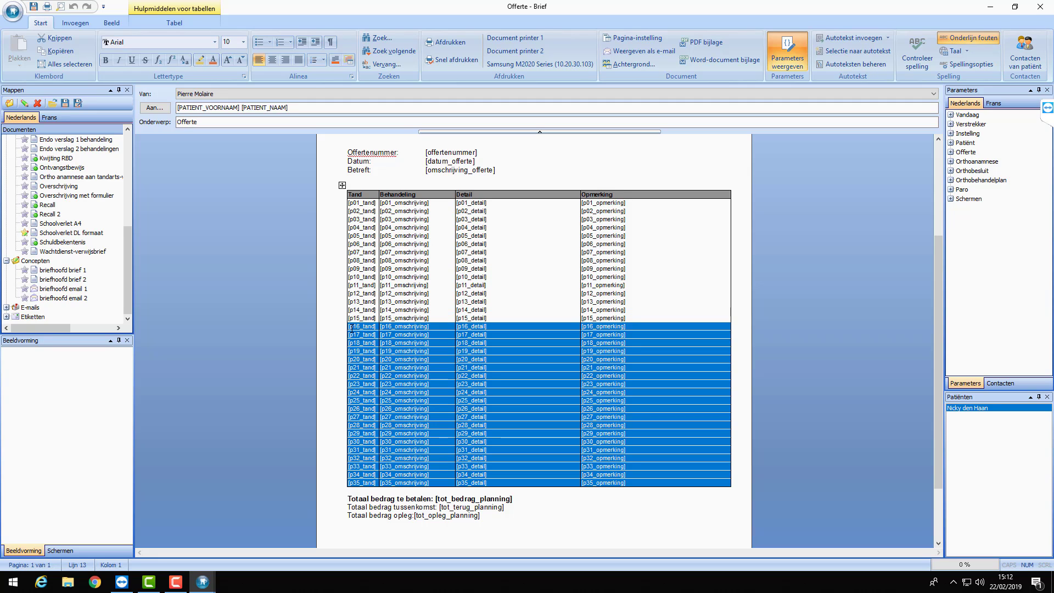
{"action": "key", "text": "Delete"}
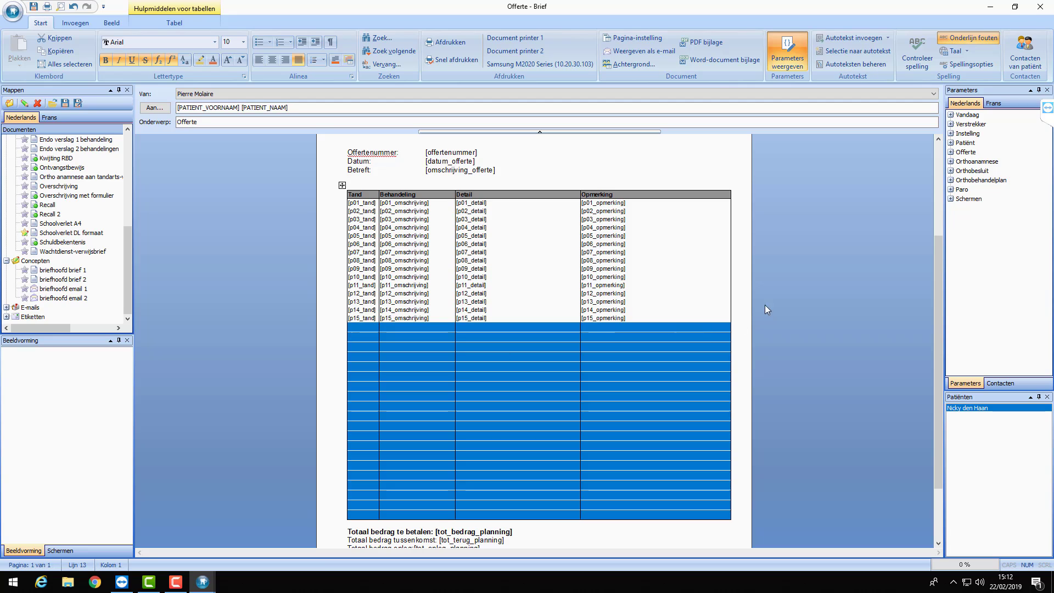
{"action": "left_click", "coordinate": [798, 305]}
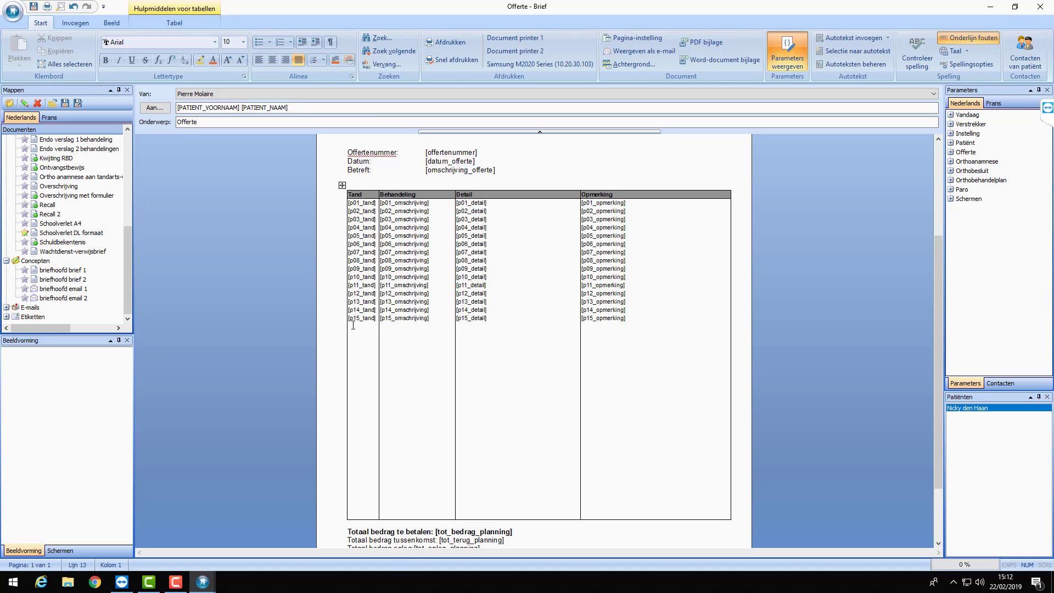
Delete the empty rows below row p15 from the quote's treatment table
{"action": "left_click_drag", "start_coordinate": [353, 325], "coordinate": [691, 516]}
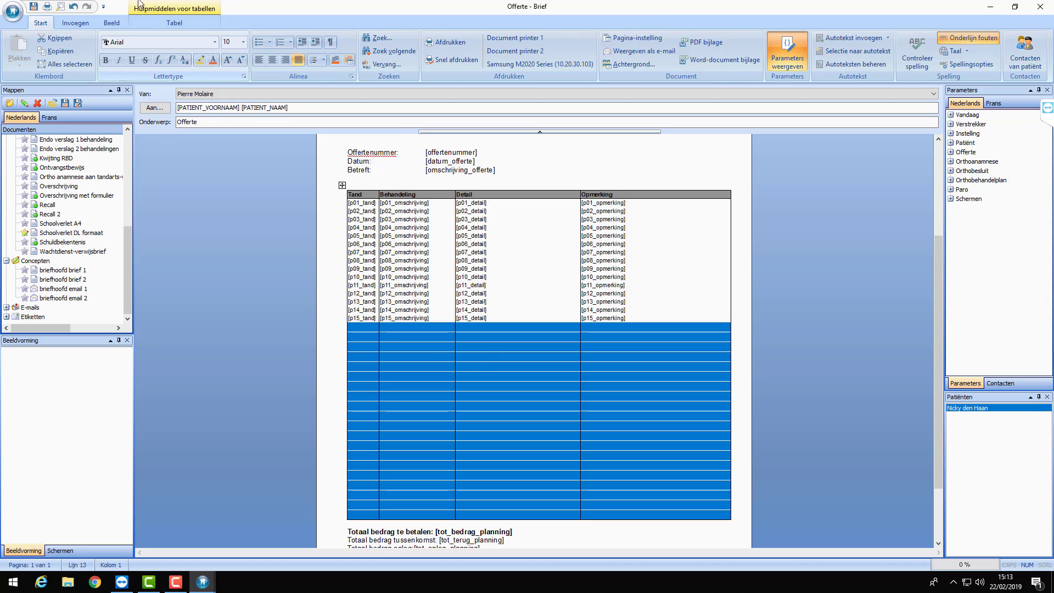
{"action": "left_click", "coordinate": [169, 10]}
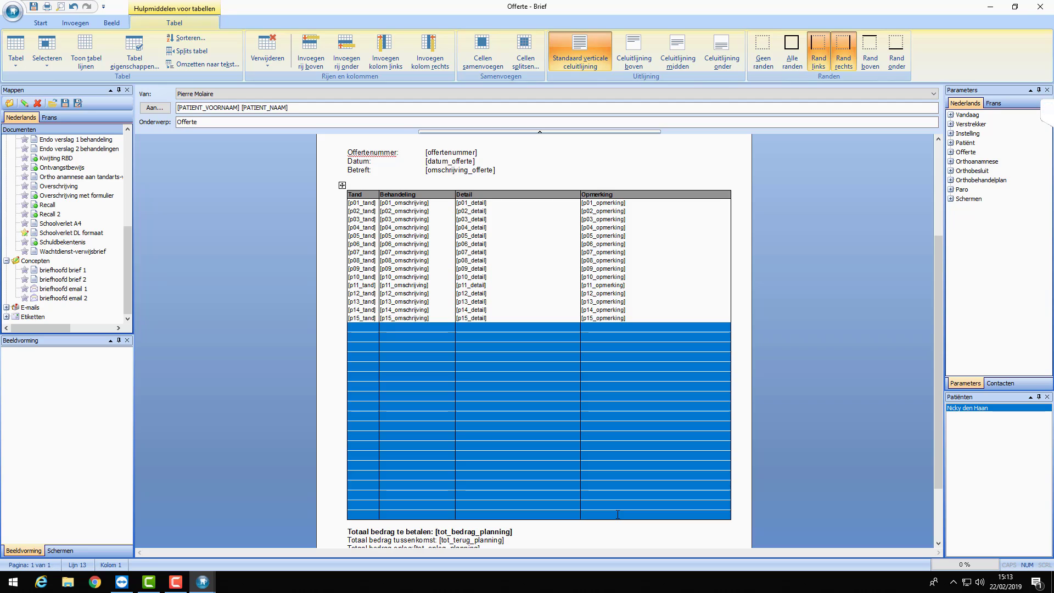
{"action": "left_click", "coordinate": [269, 59]}
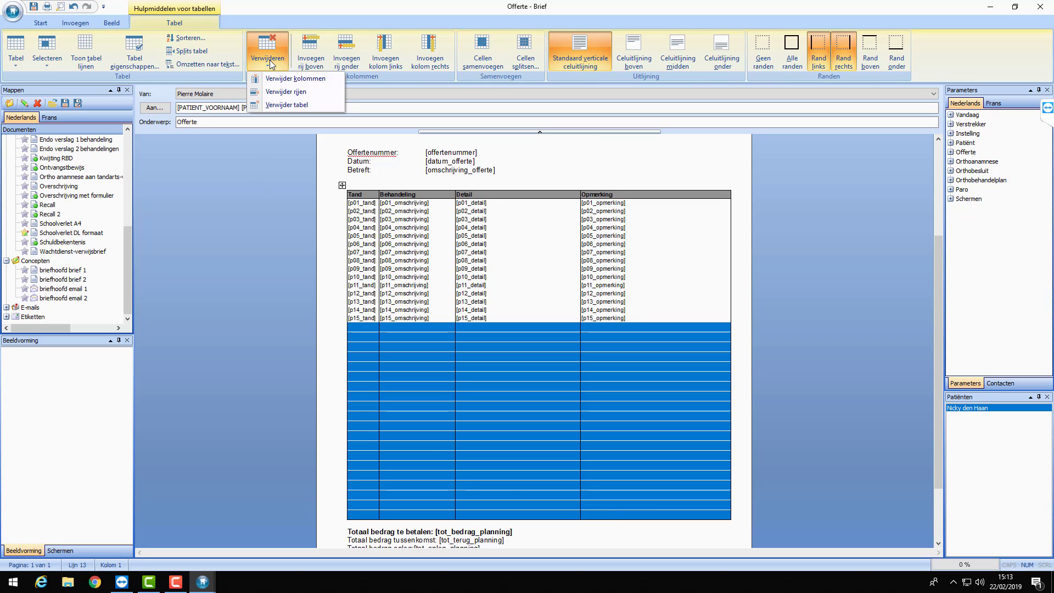
{"action": "left_click", "coordinate": [280, 95]}
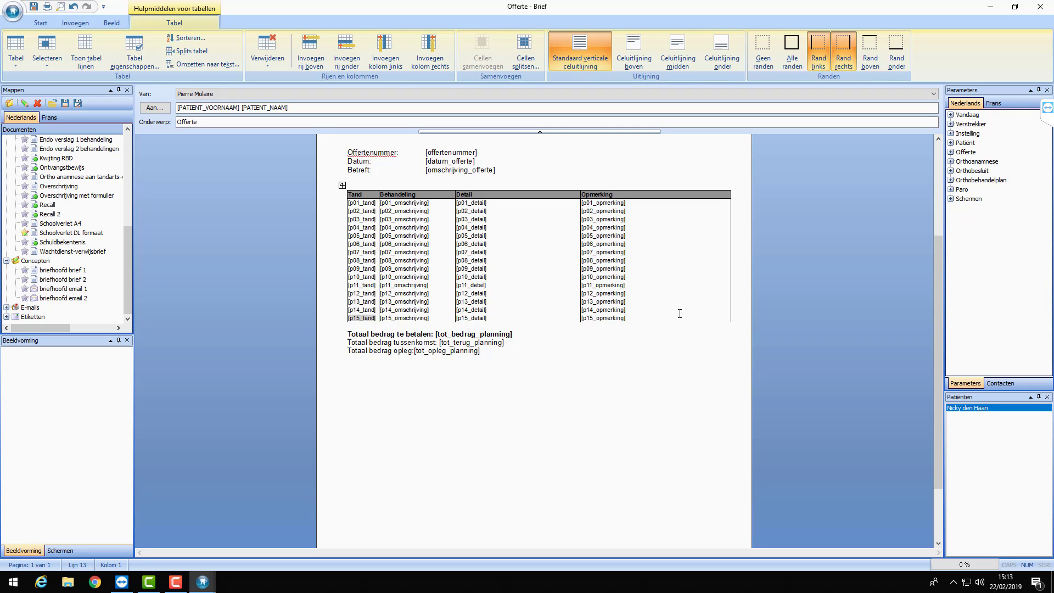
Add a bottom border to the p15 row so the treatment table is closed off
{"action": "left_click", "coordinate": [365, 292]}
{"action": "left_click_drag", "start_coordinate": [354, 317], "coordinate": [708, 314]}
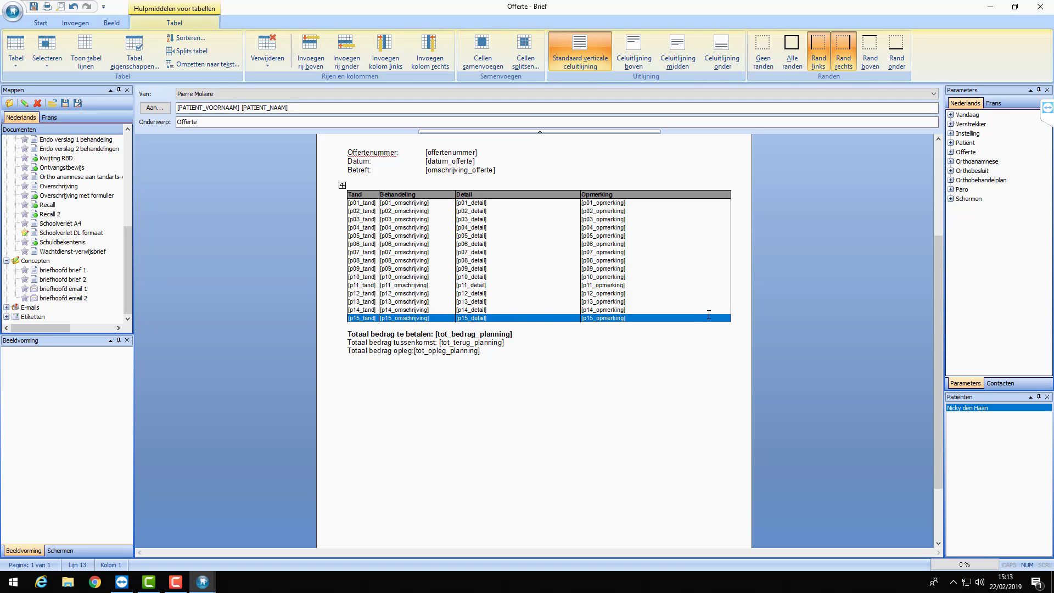
{"action": "left_click", "coordinate": [898, 58]}
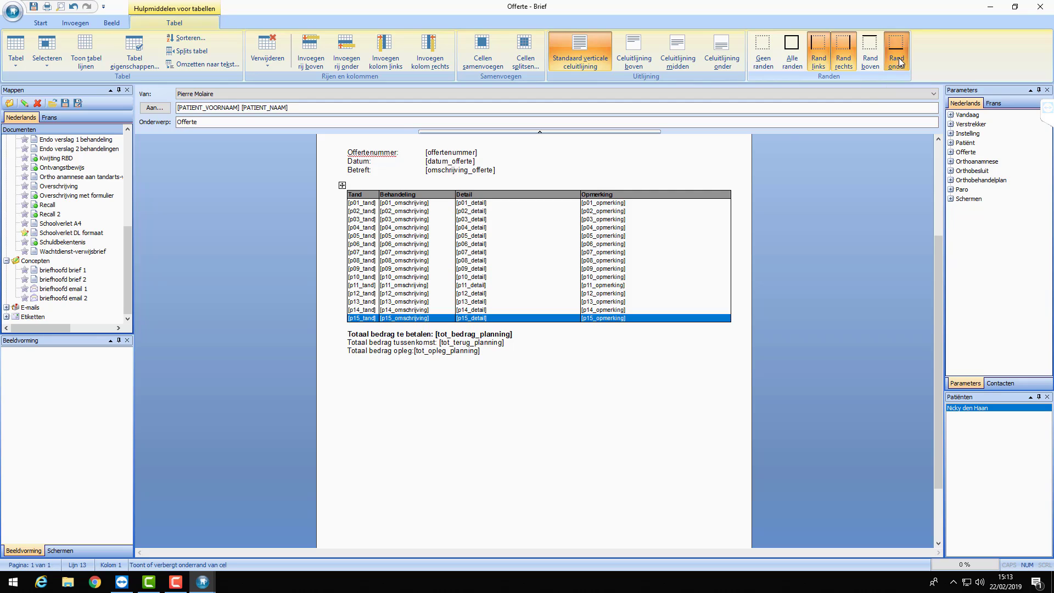
{"action": "left_click", "coordinate": [667, 283]}
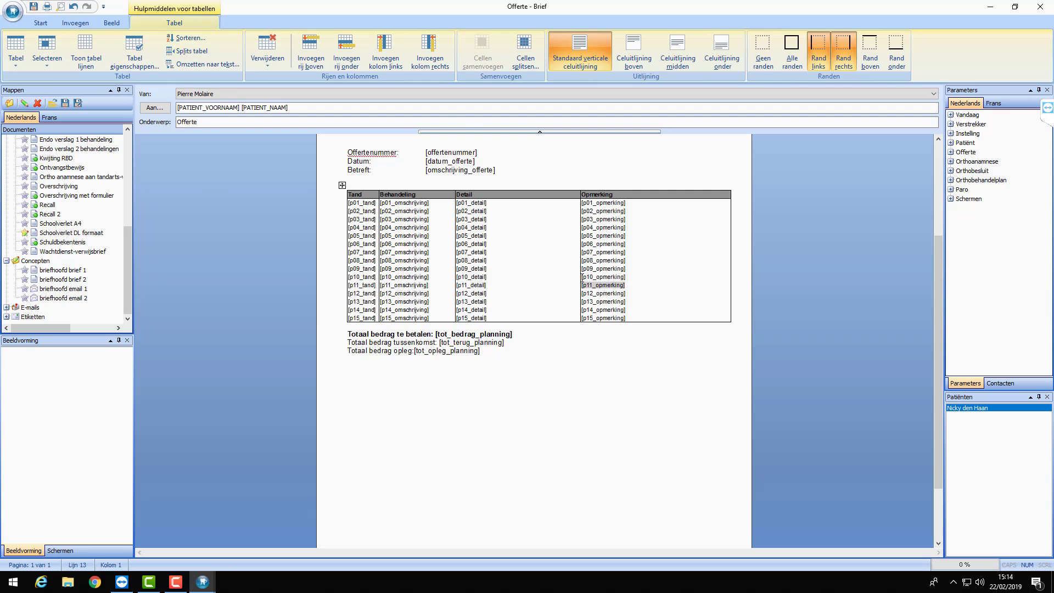
Switch the letter back to the filled-in patient data and review the shortened table and totals
{"action": "left_click", "coordinate": [44, 23]}
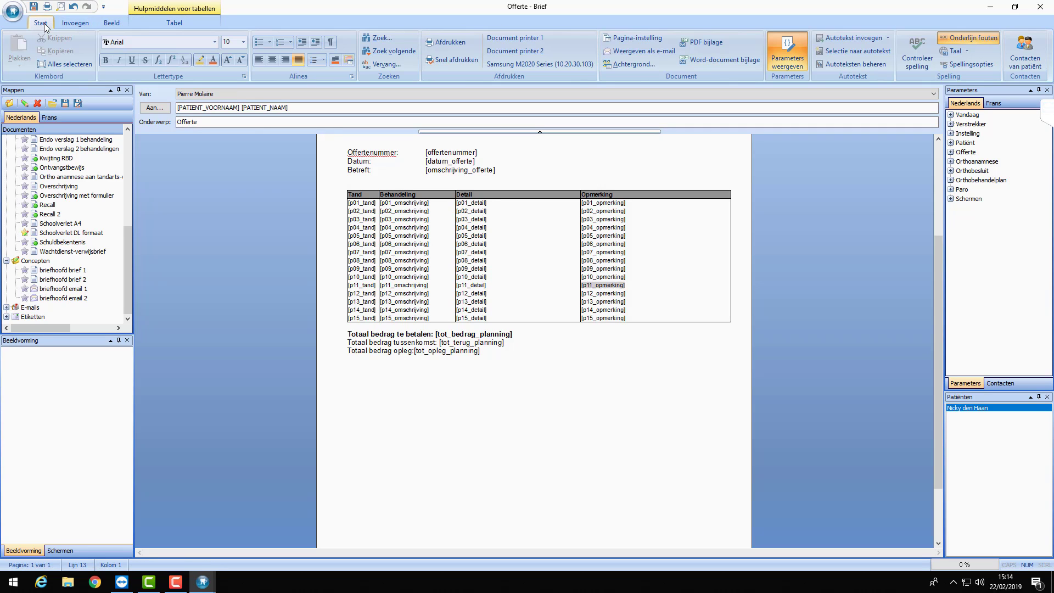
{"action": "left_click", "coordinate": [790, 57]}
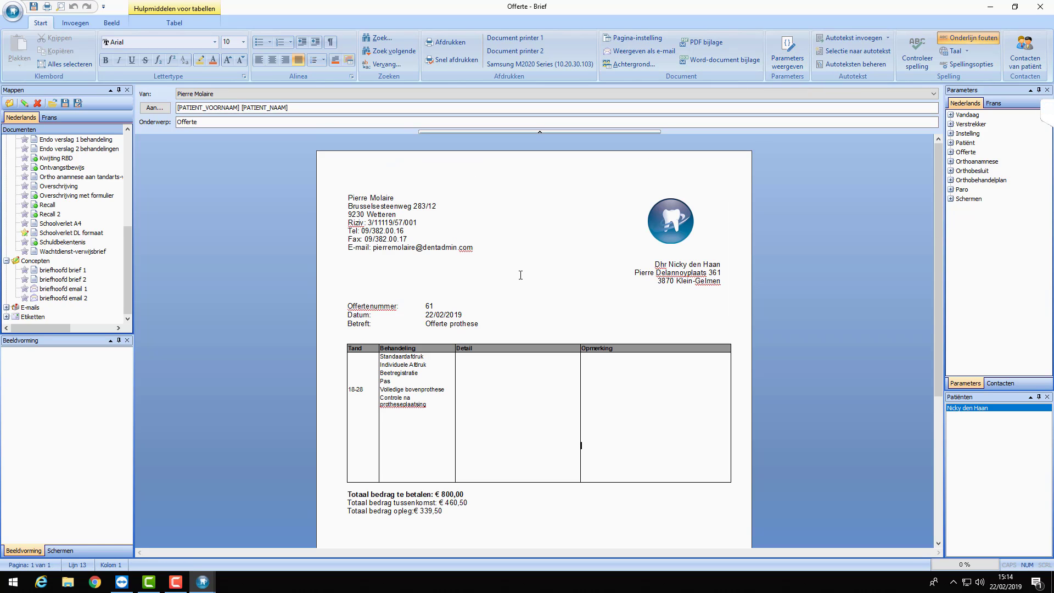
{"action": "scroll", "coordinate": [520, 275], "scroll_direction": "down", "scroll_amount": 2}
{"action": "scroll", "coordinate": [520, 274], "scroll_direction": "down", "scroll_amount": 4}
{"action": "scroll", "coordinate": [543, 327], "scroll_direction": "up", "scroll_amount": 4}
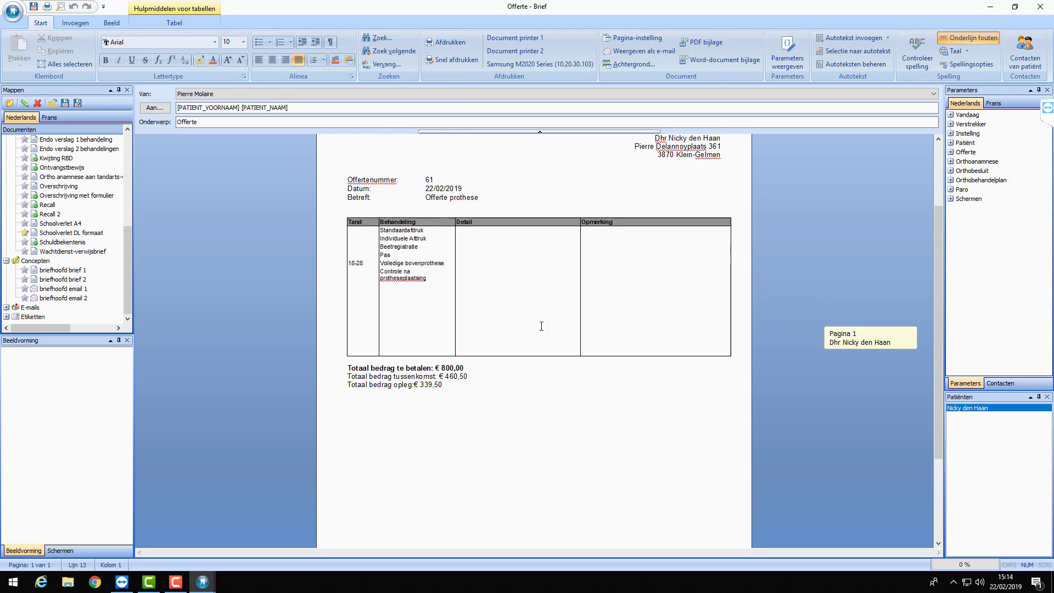
{"action": "scroll", "coordinate": [539, 325], "scroll_direction": "up", "scroll_amount": 1}
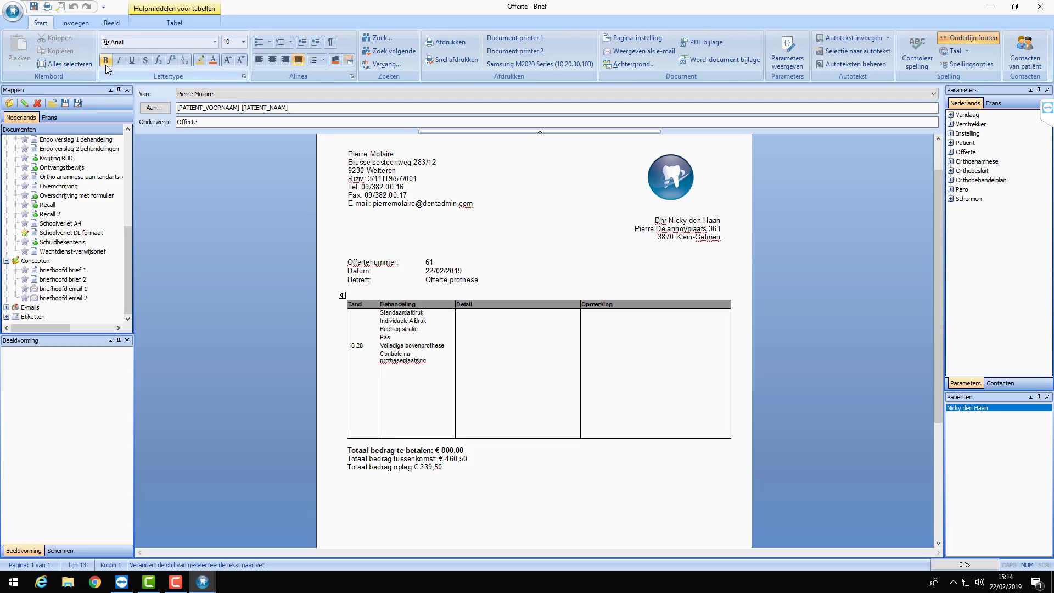
Save the letter as a new template named Offerte 15 lijnen in the Concepten folder
{"action": "left_click", "coordinate": [79, 106]}
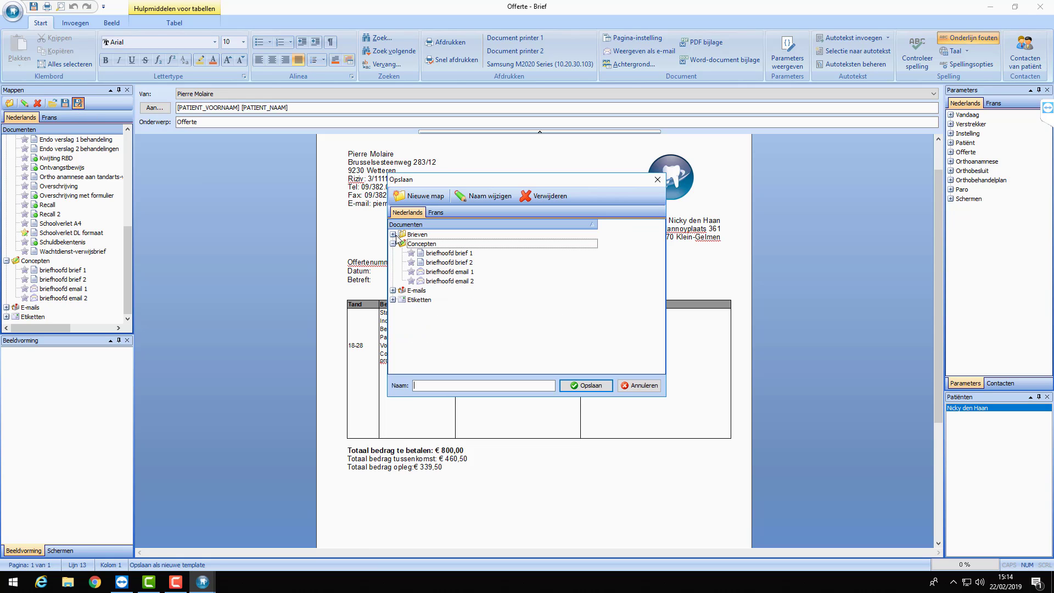
{"action": "left_click", "coordinate": [392, 234]}
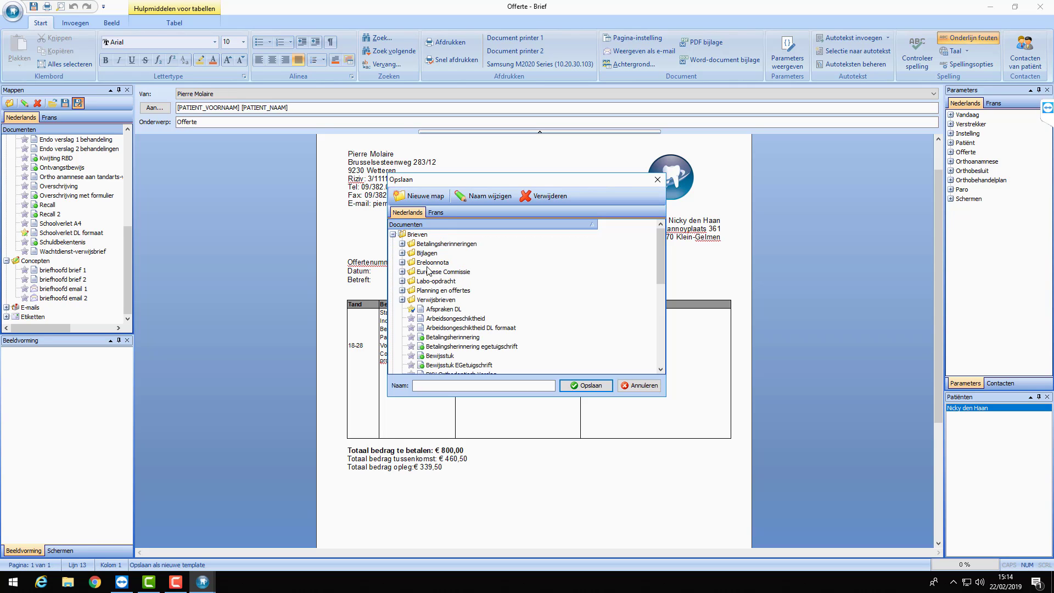
{"action": "left_click", "coordinate": [403, 291]}
{"action": "scroll", "coordinate": [502, 271], "scroll_direction": "down", "scroll_amount": 1}
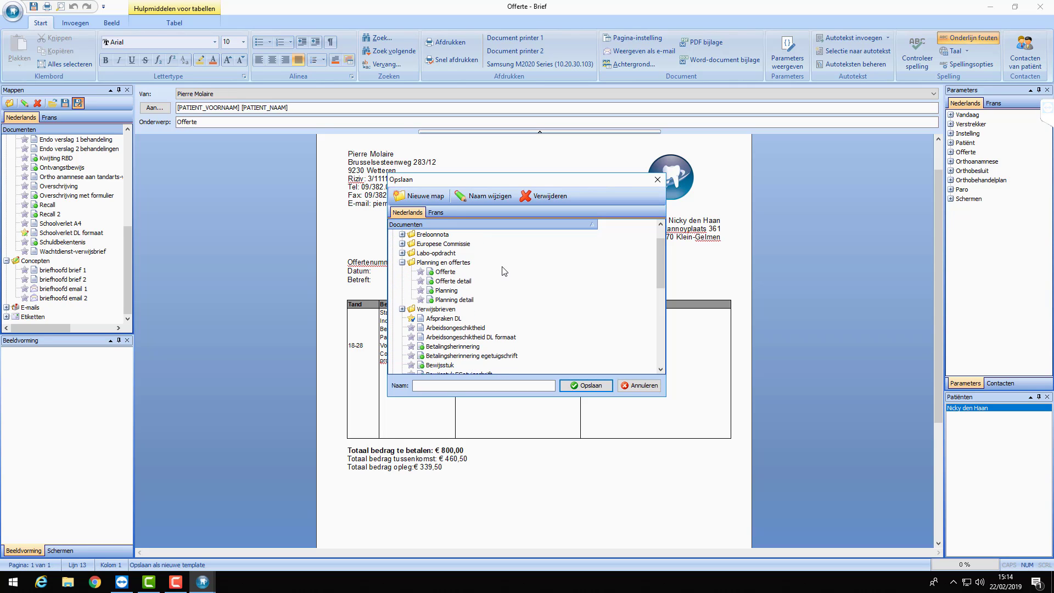
{"action": "left_click", "coordinate": [447, 386]}
{"action": "type", "text": "Offerte 15 lijnen"}
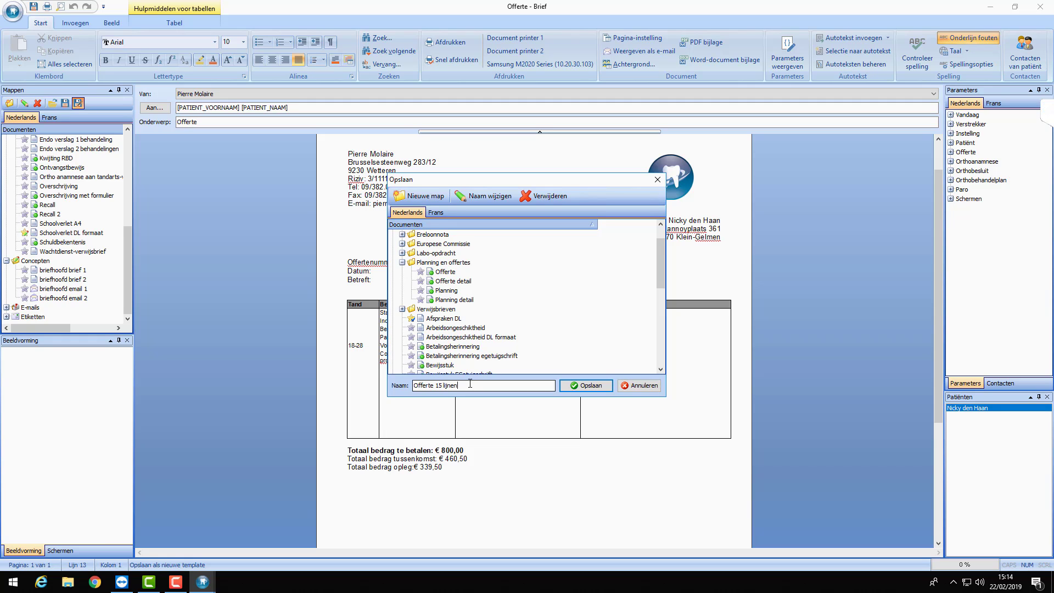
{"action": "left_click", "coordinate": [588, 386]}
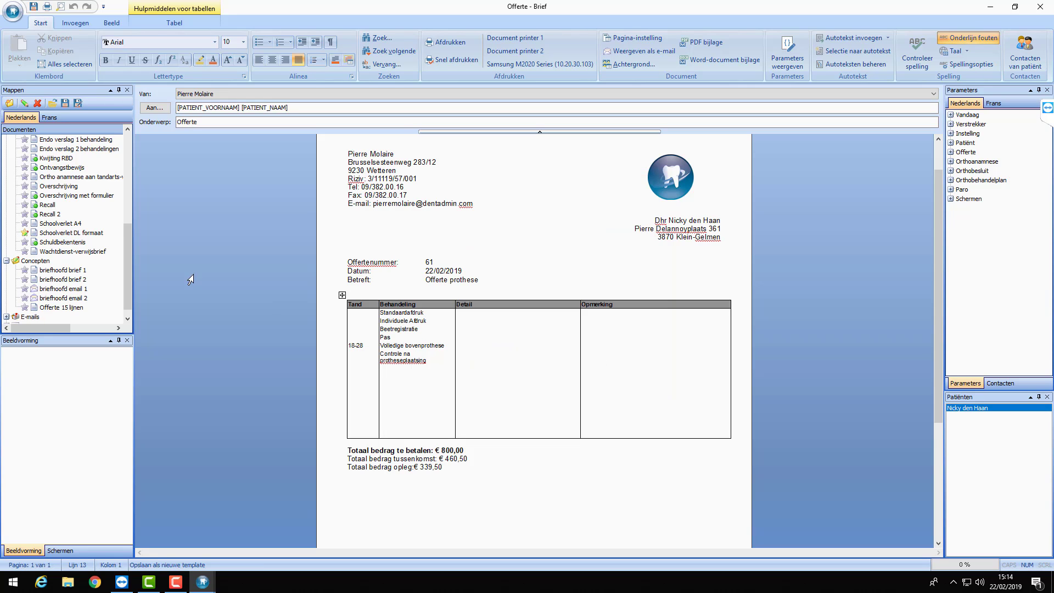
Save the letter as template Offerte 15 lijnen in the Planning en offertes folder under Brieven
{"action": "left_click", "coordinate": [65, 308]}
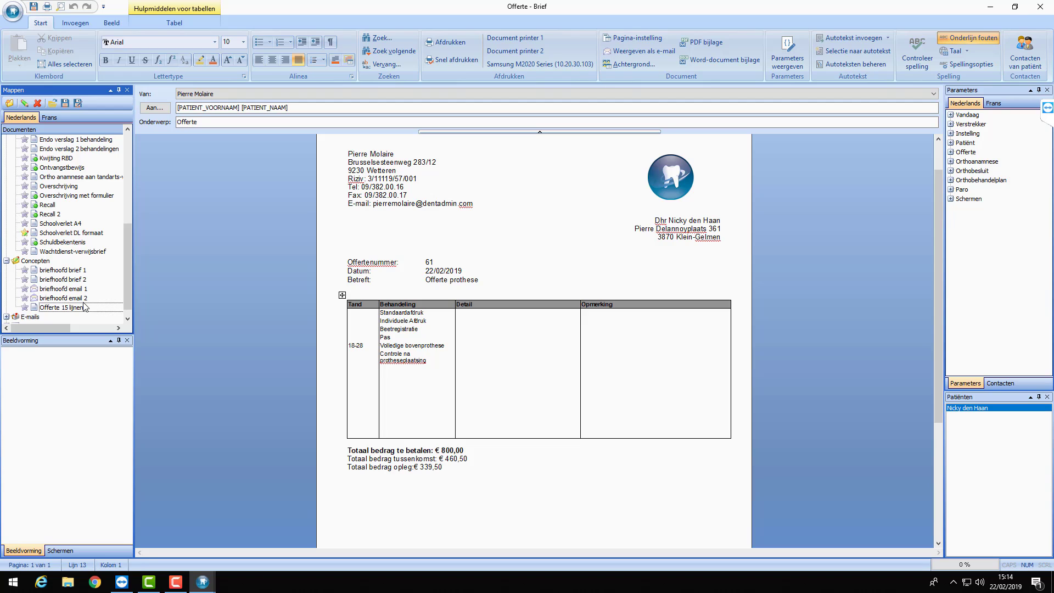
{"action": "left_click", "coordinate": [79, 105]}
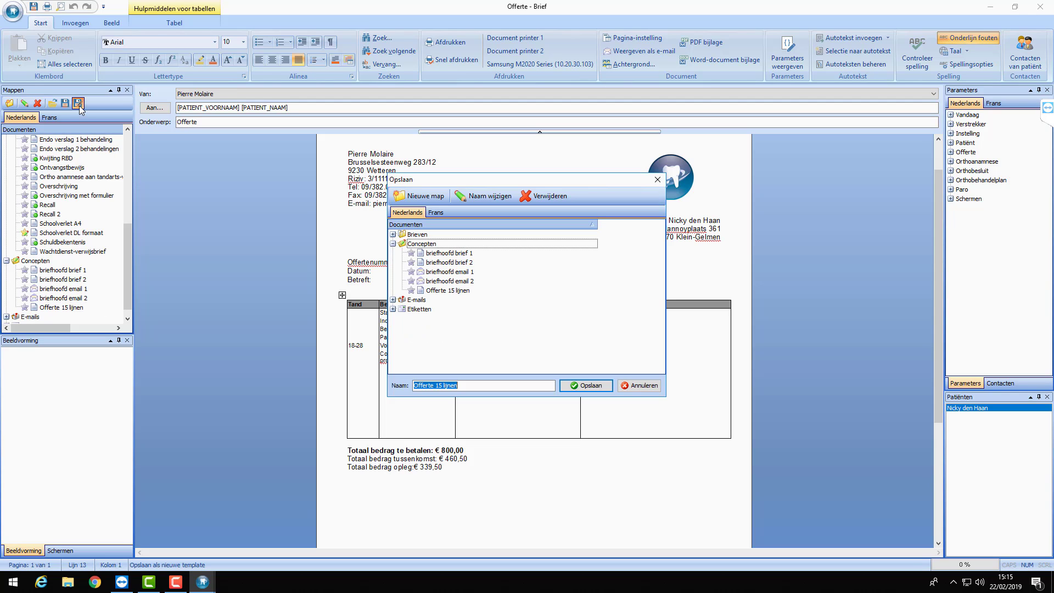
{"action": "left_click", "coordinate": [393, 235]}
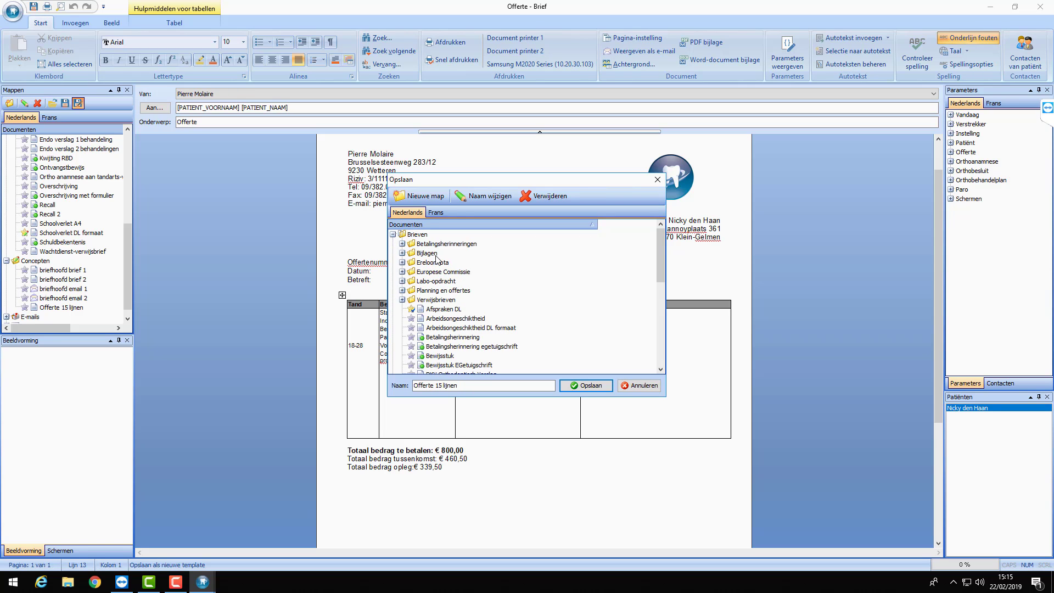
{"action": "left_click", "coordinate": [432, 291]}
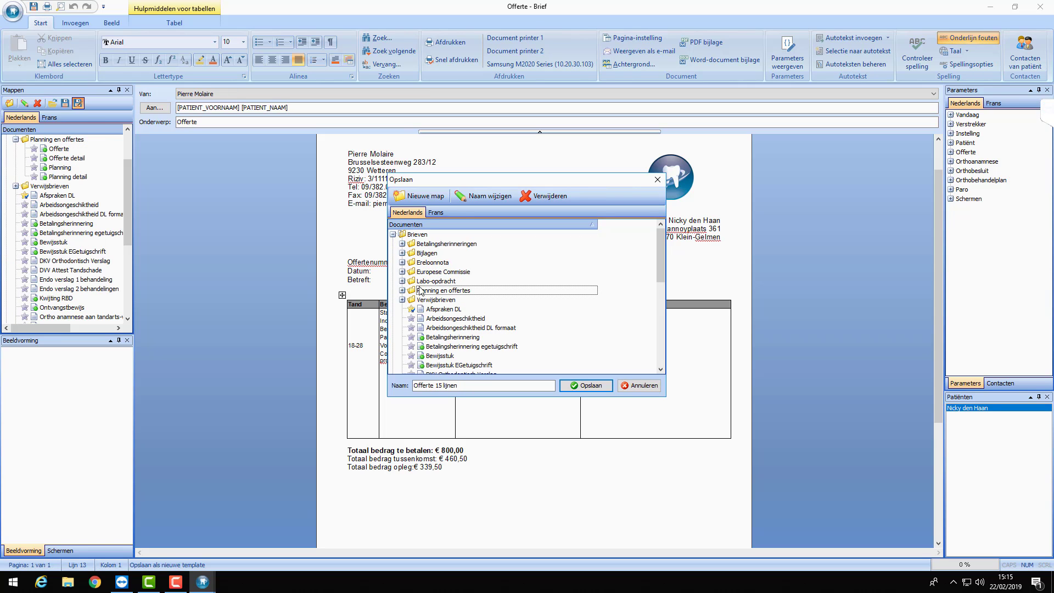
{"action": "left_click", "coordinate": [402, 291]}
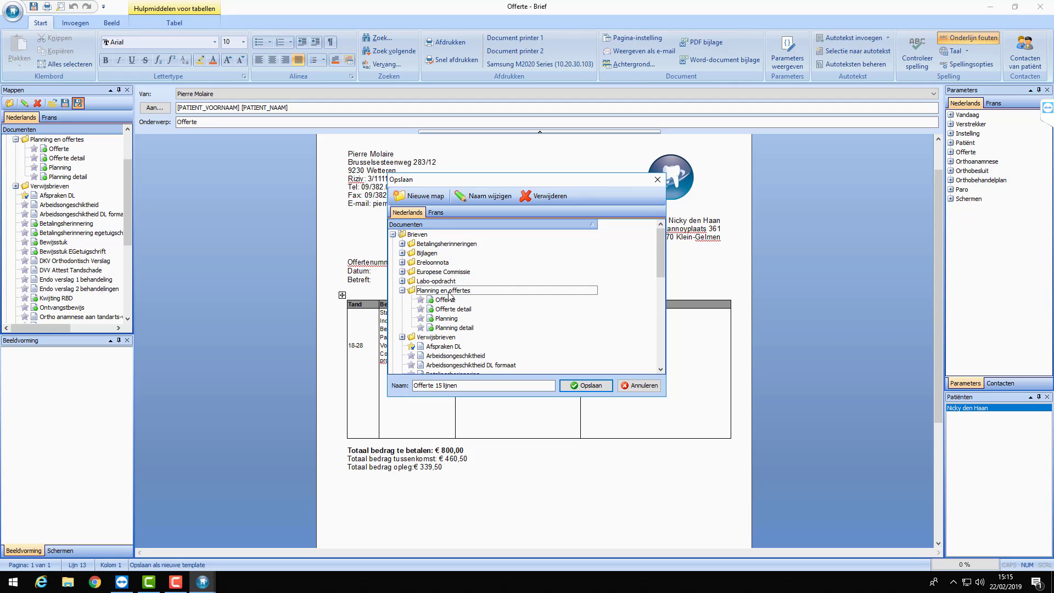
{"action": "double_click", "coordinate": [450, 293]}
{"action": "left_click", "coordinate": [402, 291]}
{"action": "left_click", "coordinate": [586, 385]}
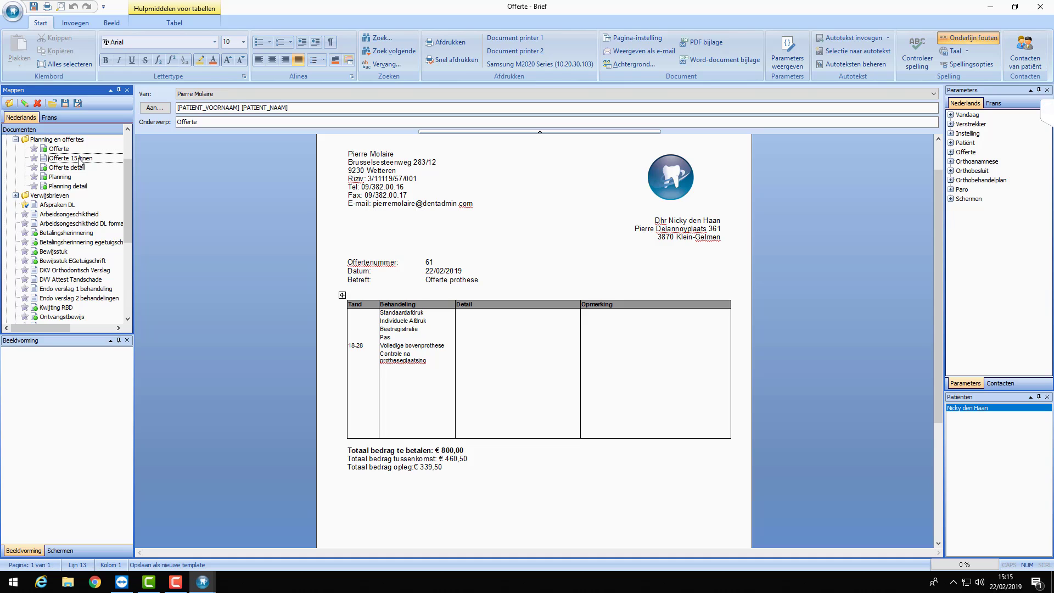
Delete the Offerte 15 lijnen template from the Concepten folder
{"action": "left_click_drag", "start_coordinate": [126, 186], "coordinate": [127, 261]}
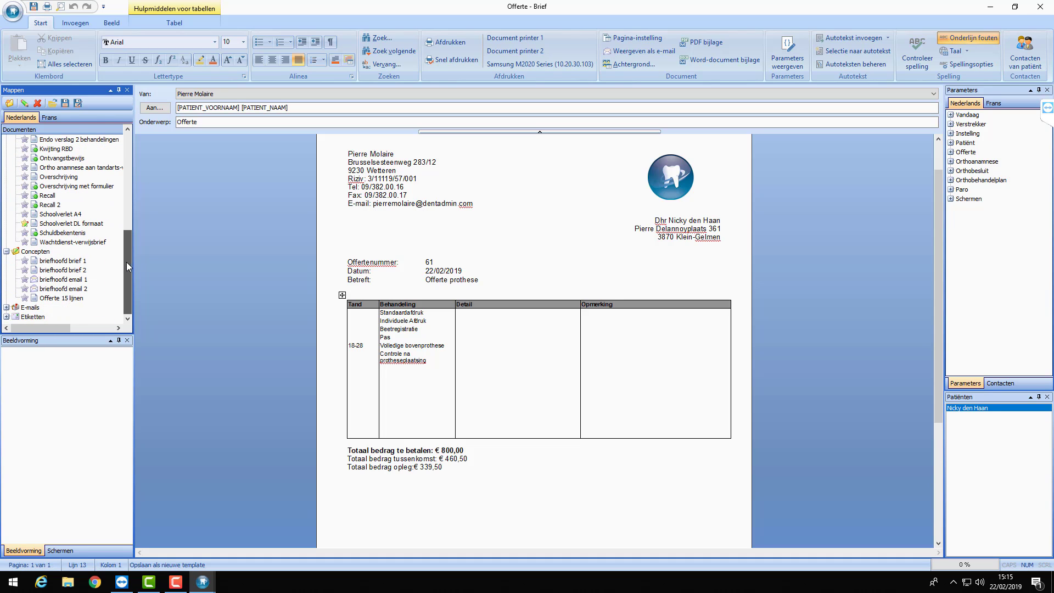
{"action": "left_click", "coordinate": [70, 300]}
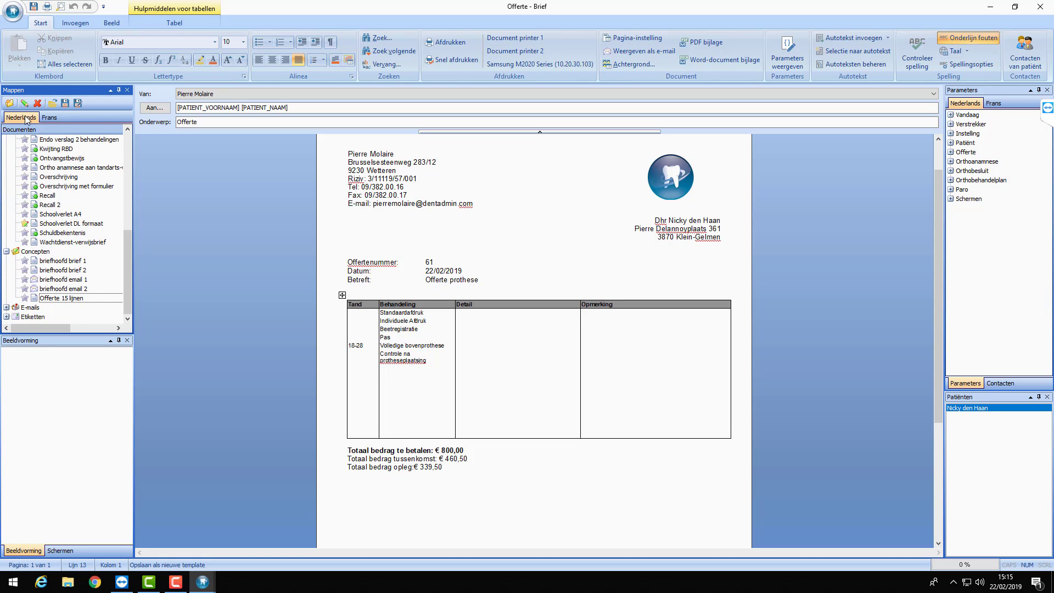
{"action": "left_click", "coordinate": [37, 103]}
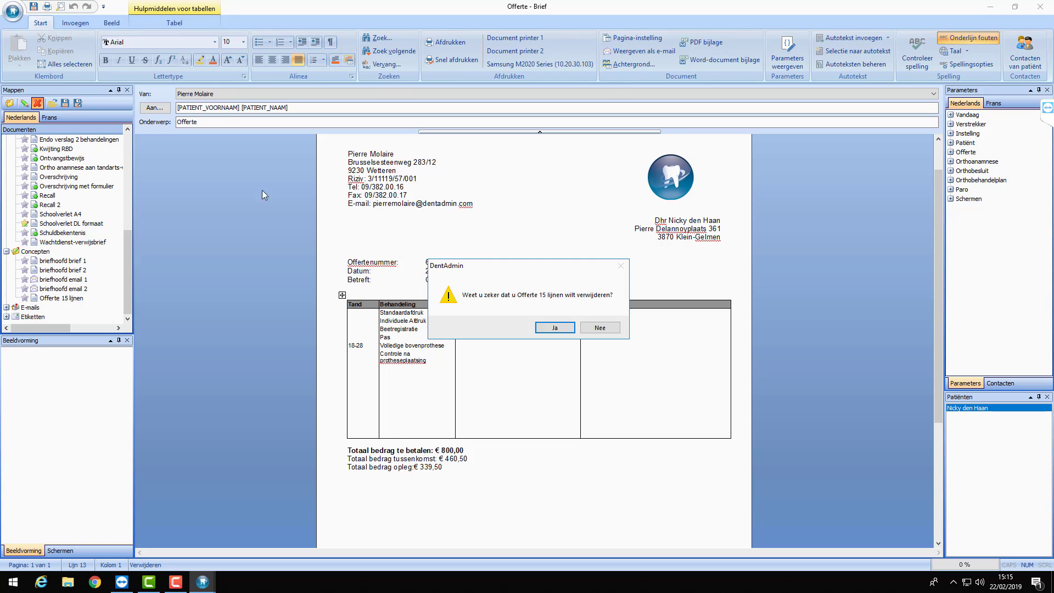
{"action": "left_click", "coordinate": [555, 327]}
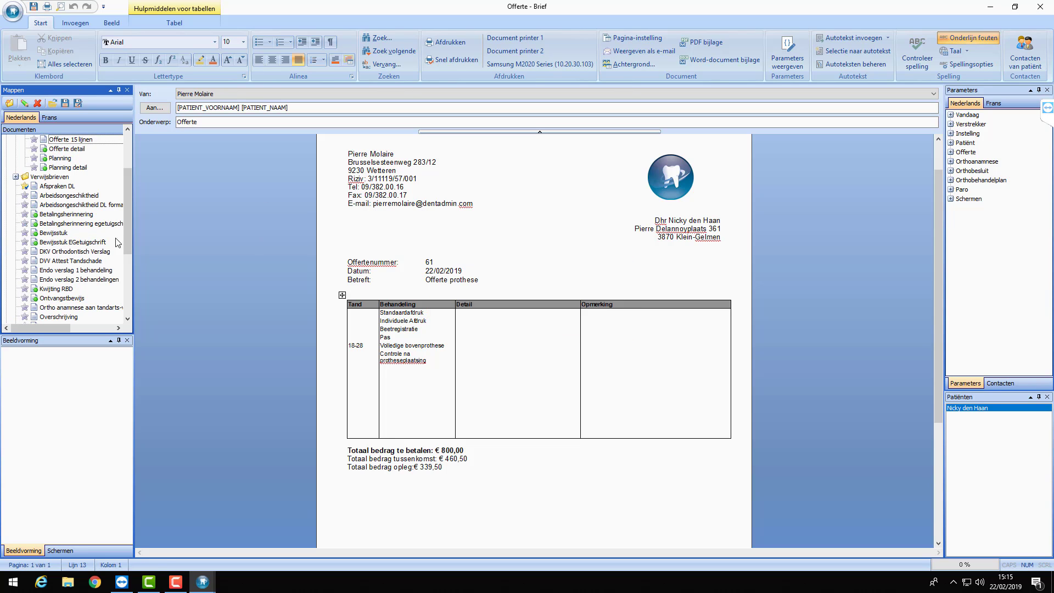
Open the Offerte template in Planning en offertes and rename it to Offerte 35 lijnen
{"action": "left_click_drag", "start_coordinate": [128, 215], "coordinate": [130, 171]}
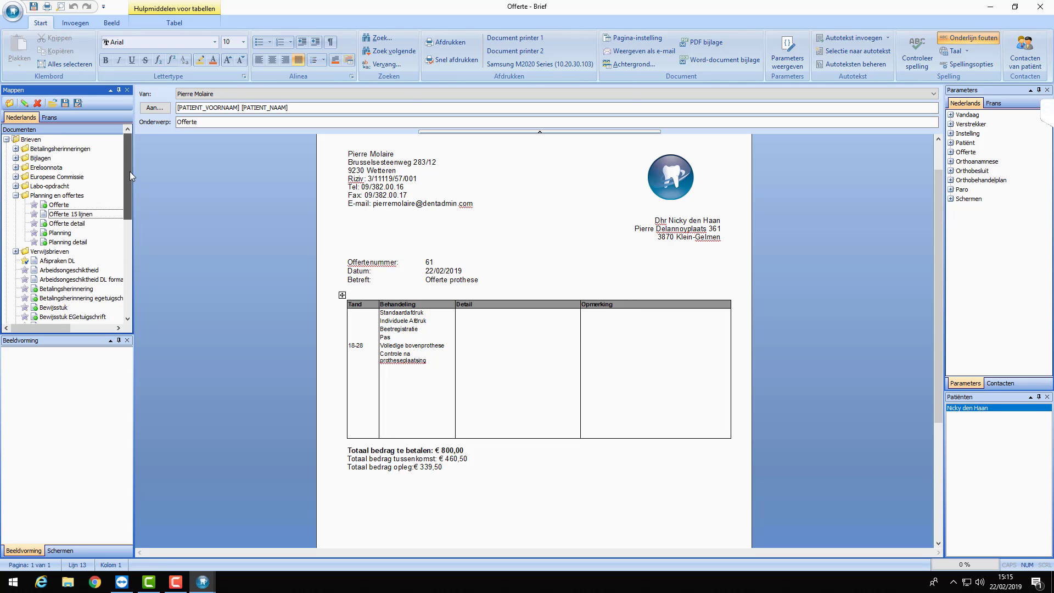
{"action": "left_click", "coordinate": [64, 205]}
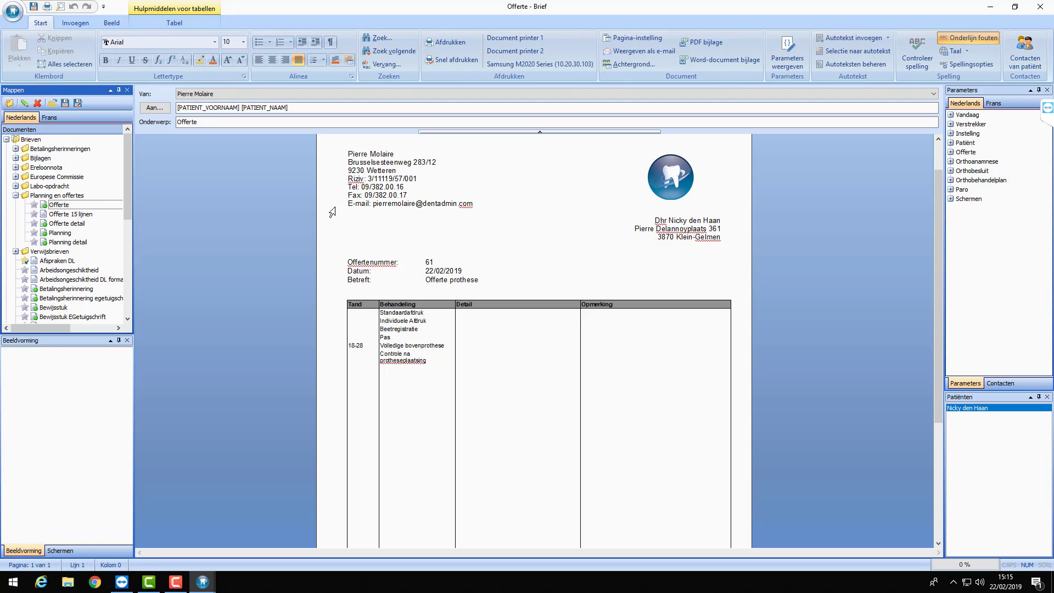
{"action": "left_click", "coordinate": [25, 103]}
{"action": "type", "text": "35 lijnen"}
{"action": "key", "text": "Return"}
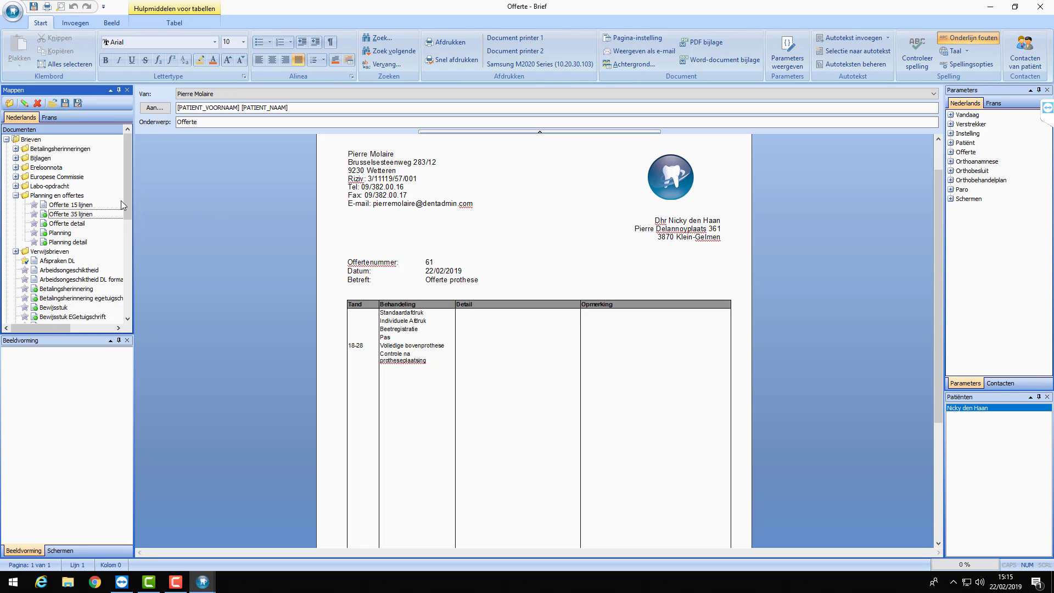
Insert 15 rows below the last row of the treatment table in the Offerte 35 lijnen letter
{"action": "scroll", "coordinate": [130, 195], "scroll_direction": "down", "scroll_amount": 1}
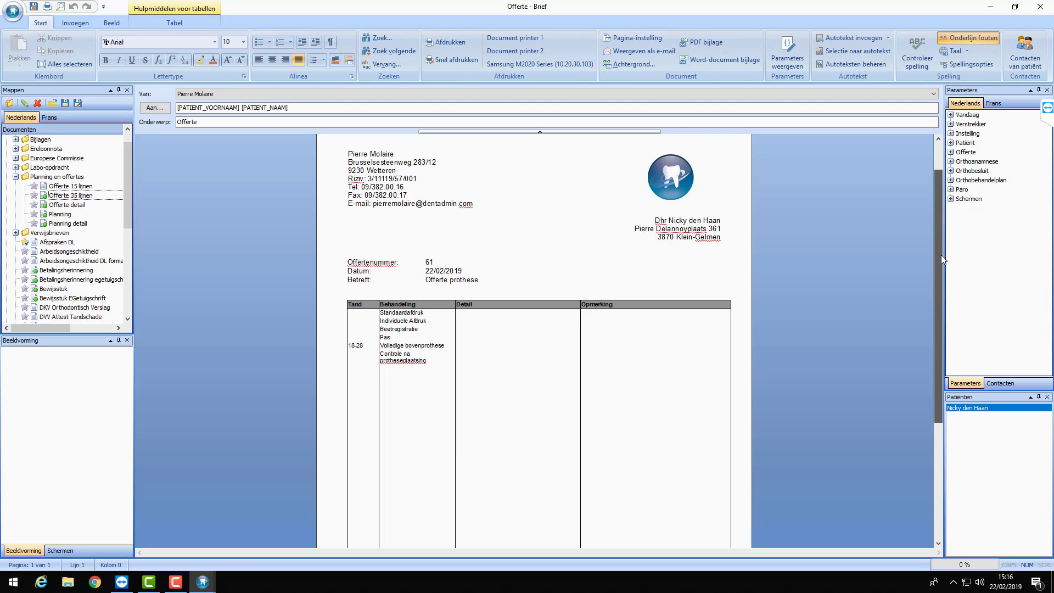
{"action": "left_click_drag", "start_coordinate": [941, 255], "coordinate": [940, 295]}
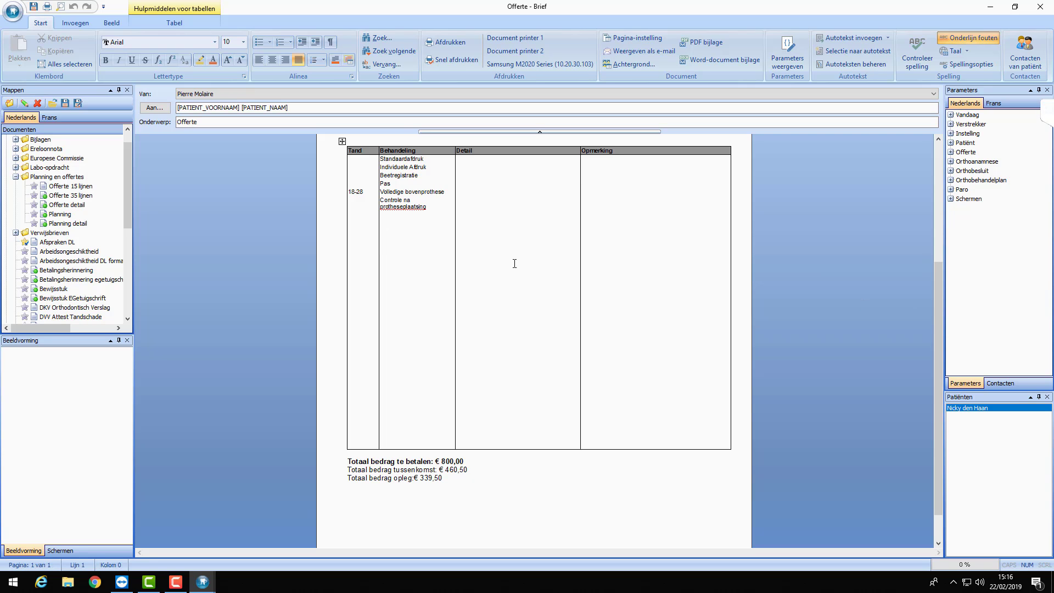
{"action": "scroll", "coordinate": [405, 424], "scroll_direction": "up", "scroll_amount": 3}
{"action": "scroll", "coordinate": [501, 341], "scroll_direction": "down", "scroll_amount": 3}
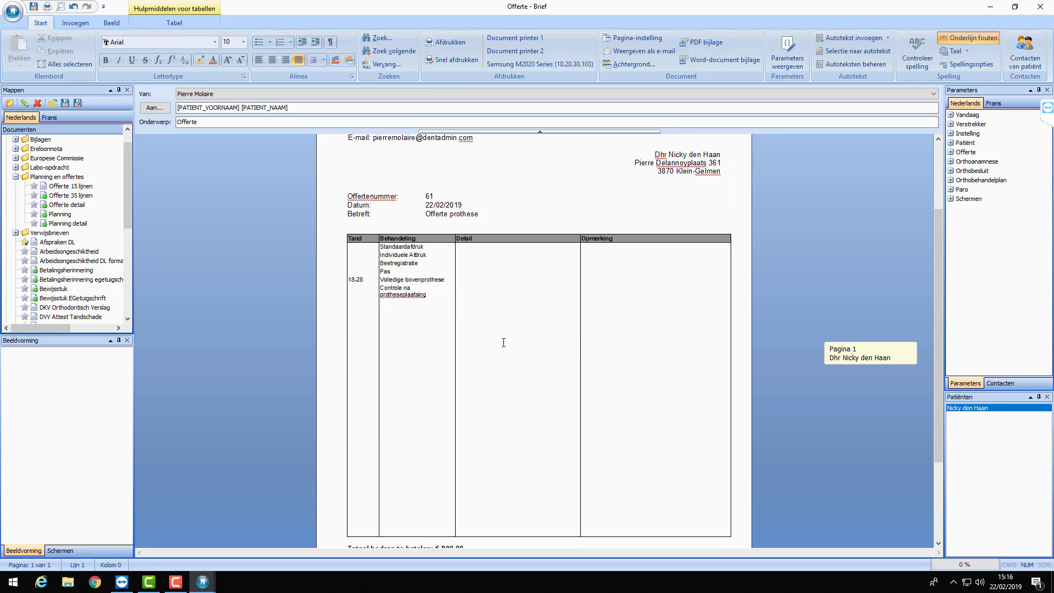
{"action": "left_click", "coordinate": [699, 442]}
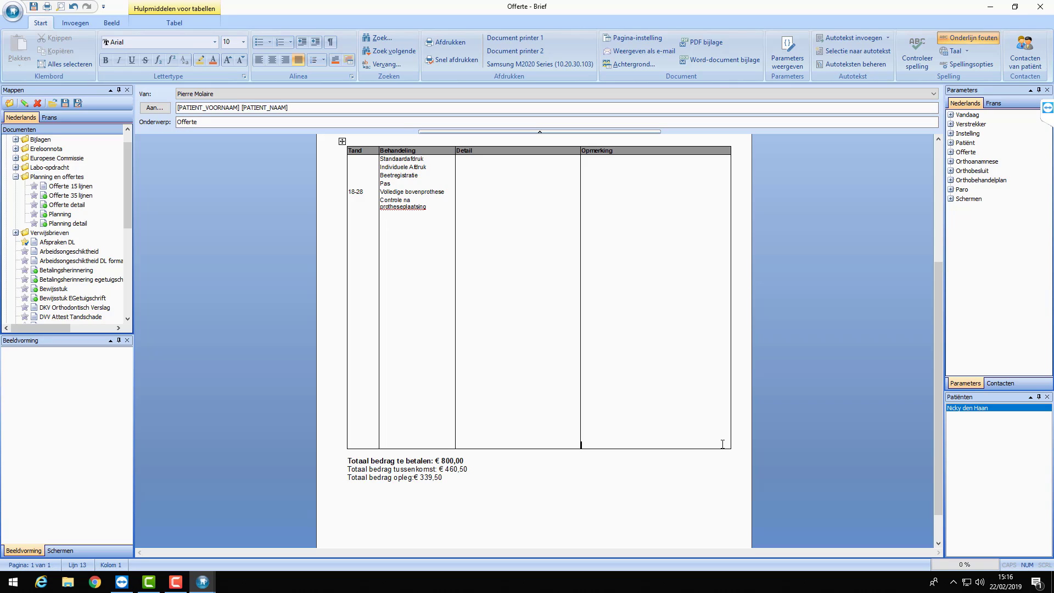
{"action": "left_click_drag", "start_coordinate": [636, 439], "coordinate": [382, 463]}
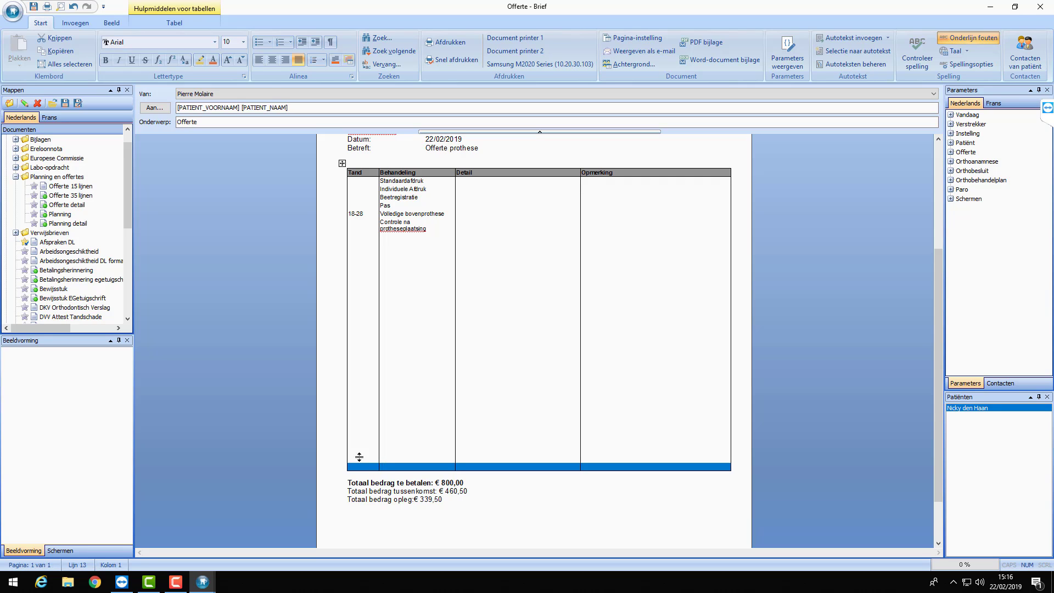
{"action": "left_click", "coordinate": [166, 16]}
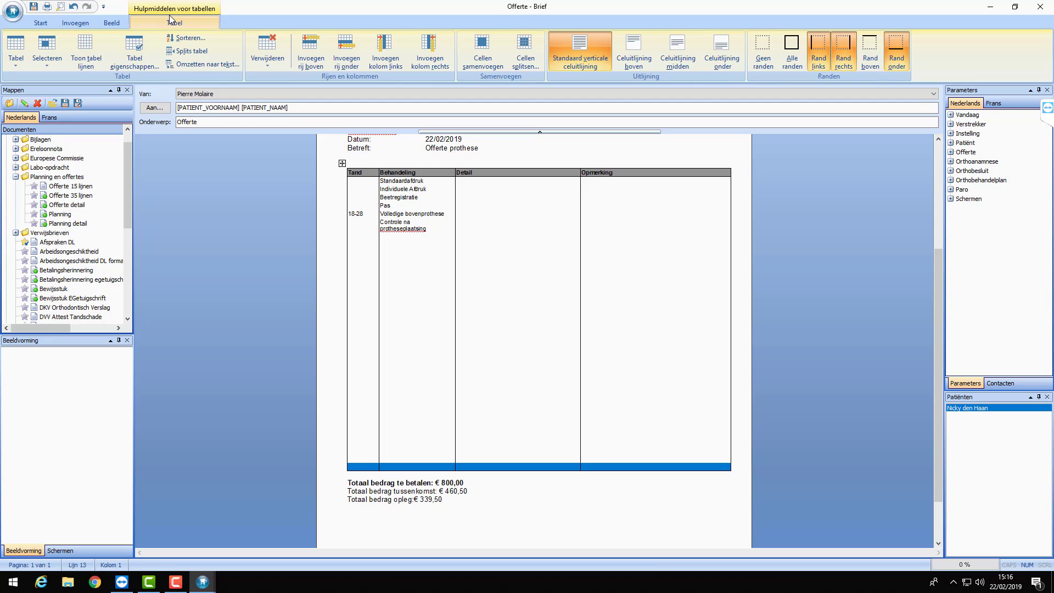
{"action": "left_click", "coordinate": [344, 66]}
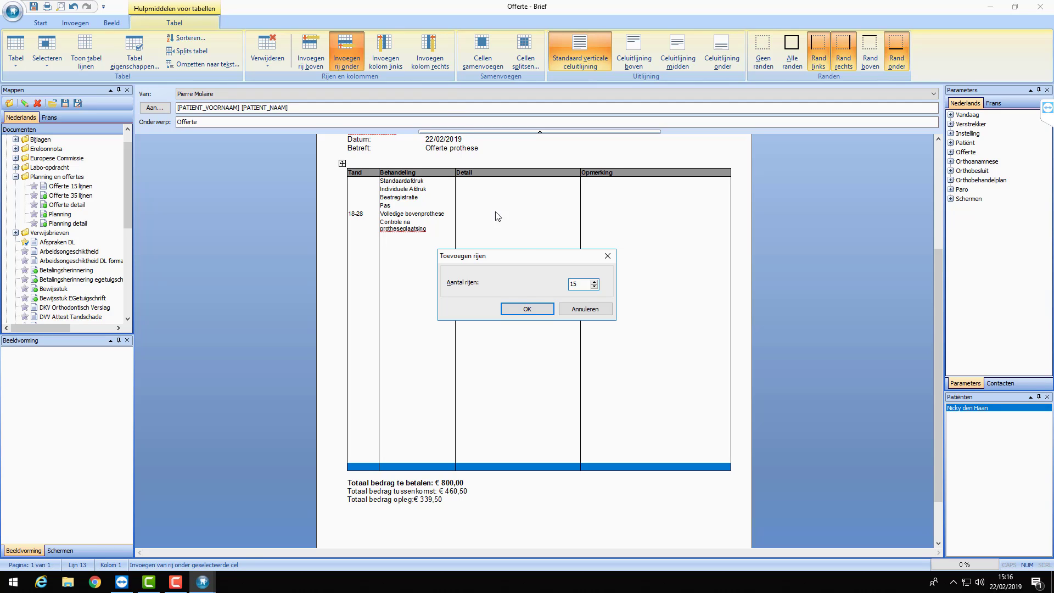
Add 15 rows below the last row of the quote table
{"action": "left_click", "coordinate": [527, 309]}
{"action": "scroll", "coordinate": [552, 223], "scroll_direction": "down", "scroll_amount": 3}
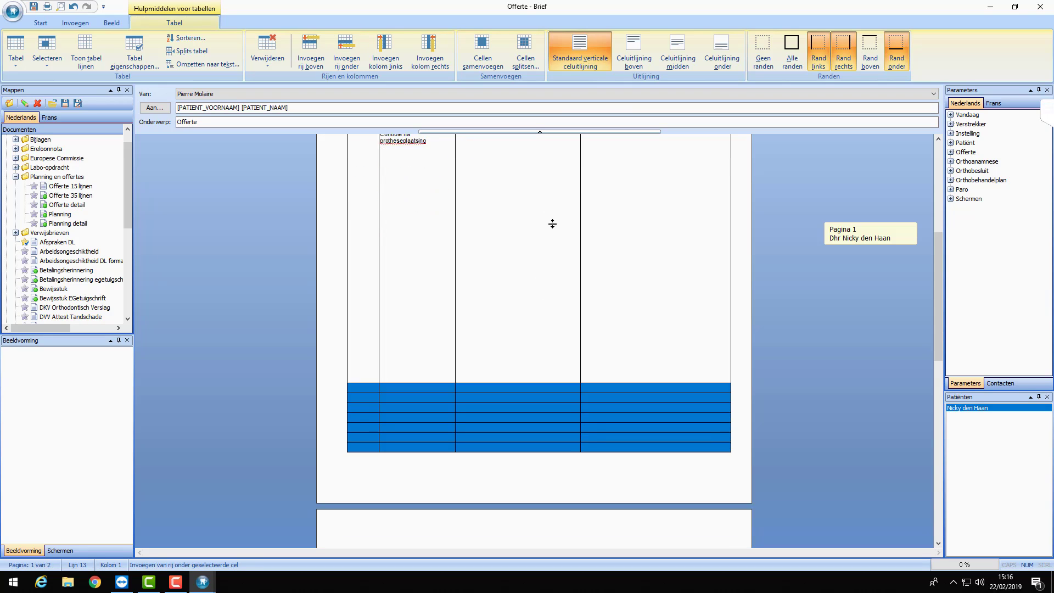
{"action": "scroll", "coordinate": [552, 223], "scroll_direction": "down", "scroll_amount": 10}
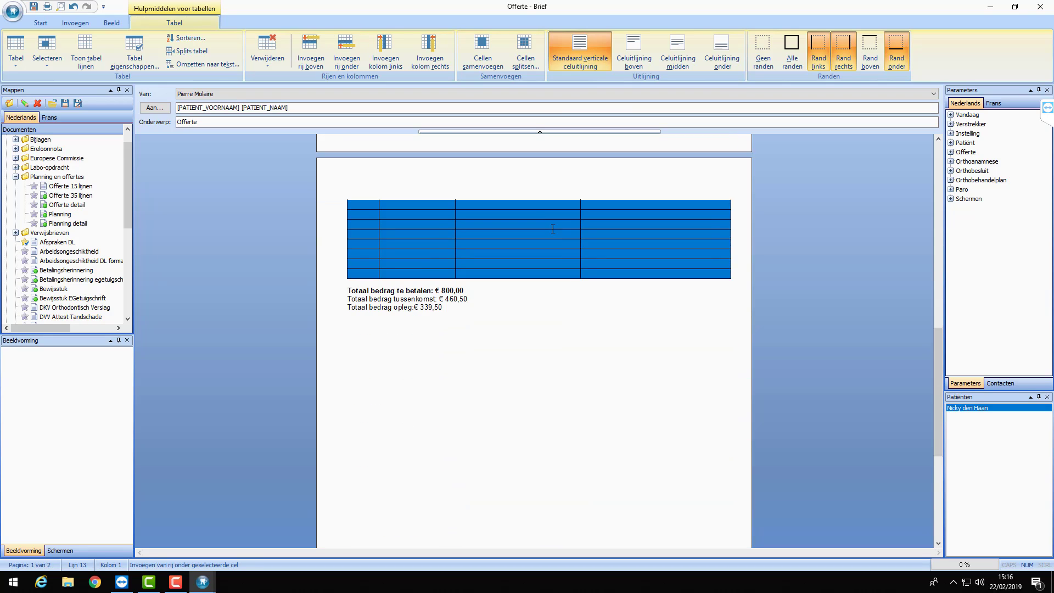
{"action": "scroll", "coordinate": [553, 229], "scroll_direction": "up", "scroll_amount": 12}
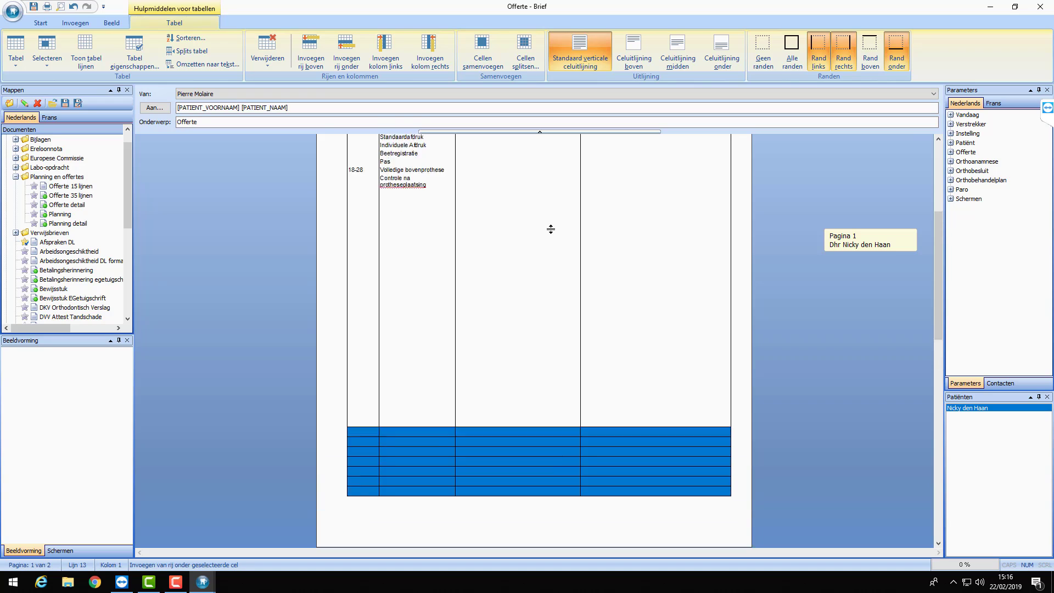
{"action": "scroll", "coordinate": [550, 229], "scroll_direction": "up", "scroll_amount": 1}
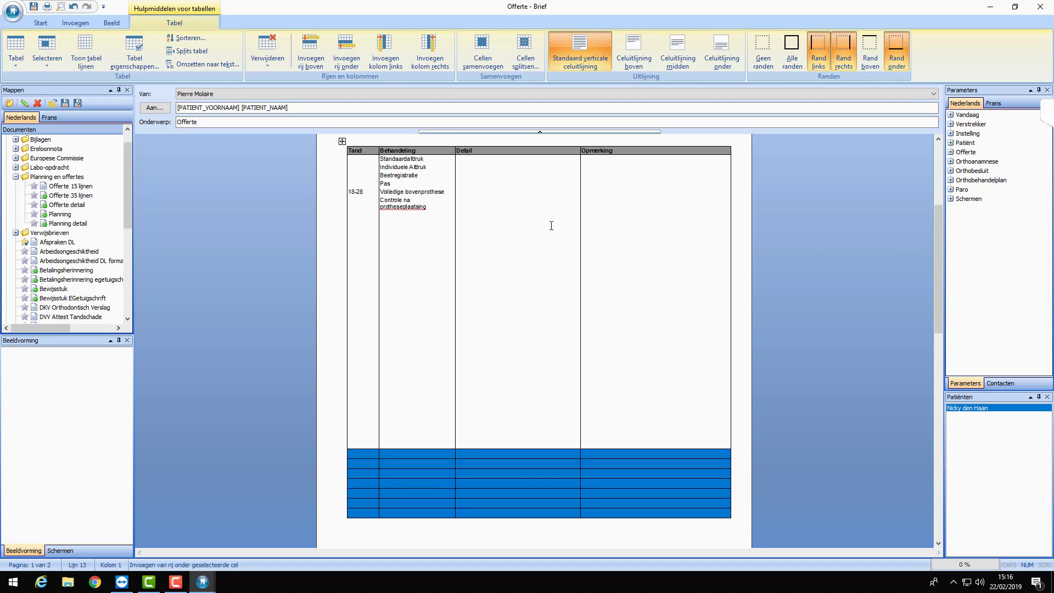
Show the parameter codes in the letter and place the cursor in the Tand cell of the first empty row after p35
{"action": "left_click", "coordinate": [43, 24]}
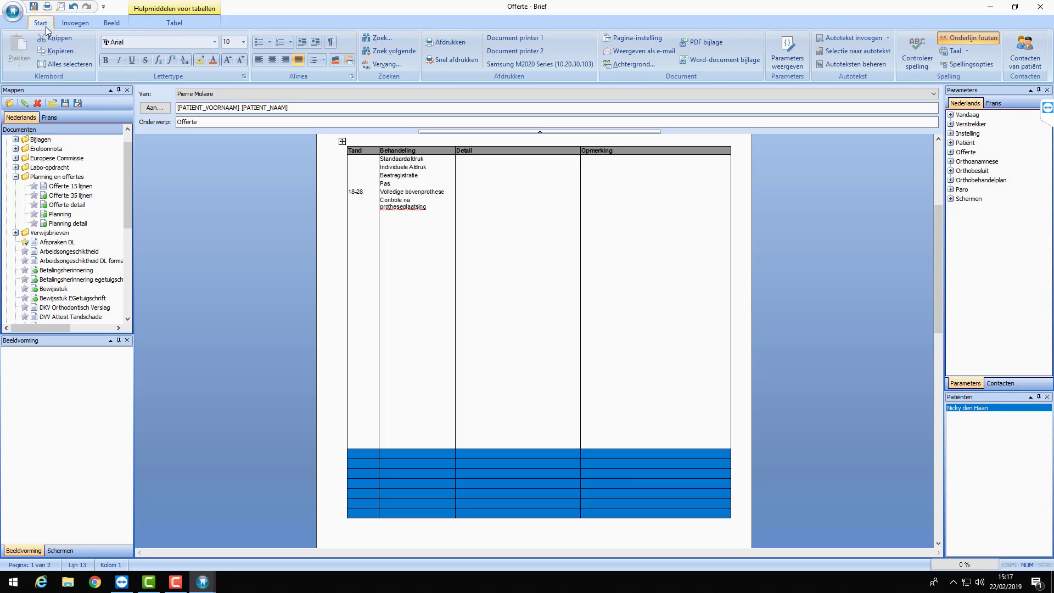
{"action": "left_click", "coordinate": [787, 60]}
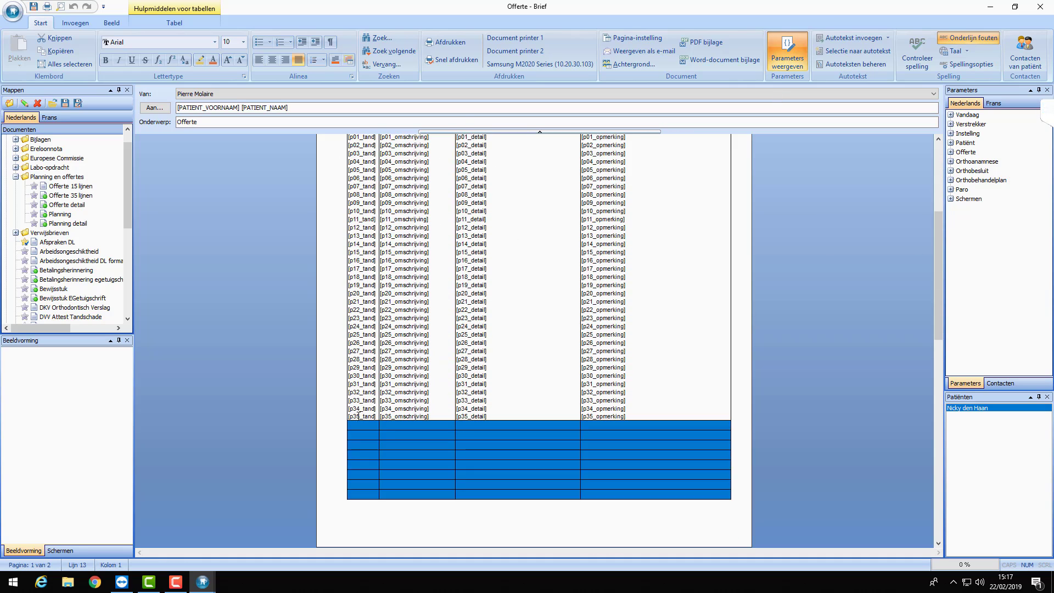
{"action": "left_click", "coordinate": [359, 415]}
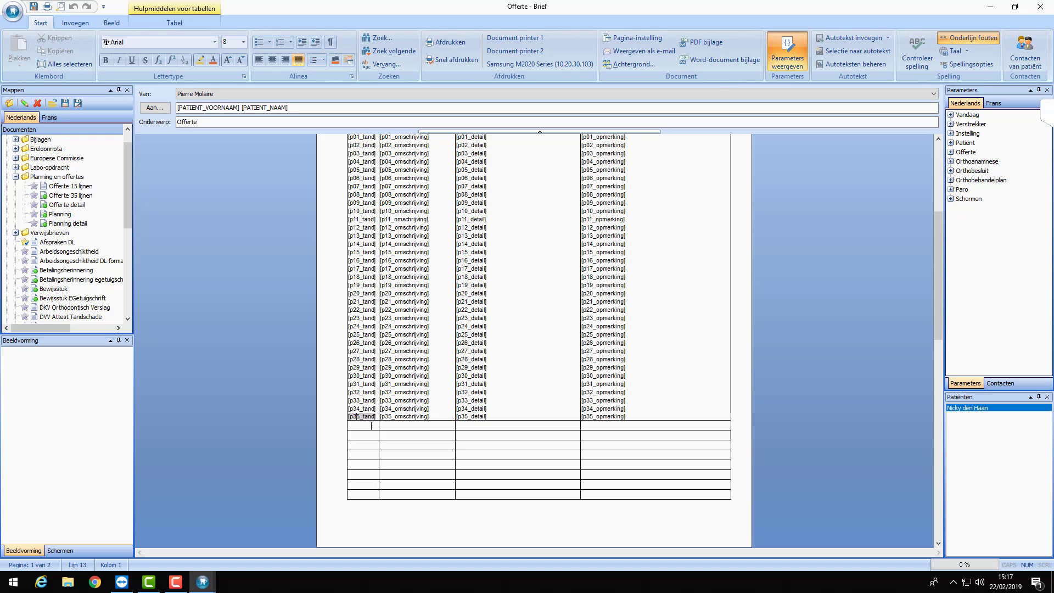
{"action": "left_click", "coordinate": [371, 426]}
{"action": "scroll", "coordinate": [360, 415], "scroll_direction": "down", "scroll_amount": 5}
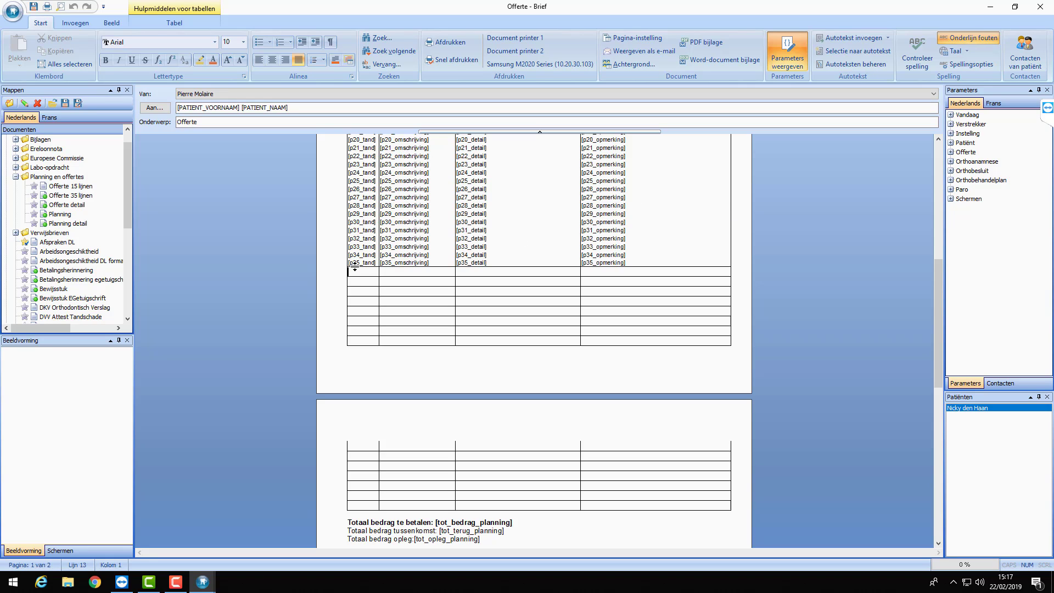
{"action": "scroll", "coordinate": [356, 261], "scroll_direction": "up", "scroll_amount": 1}
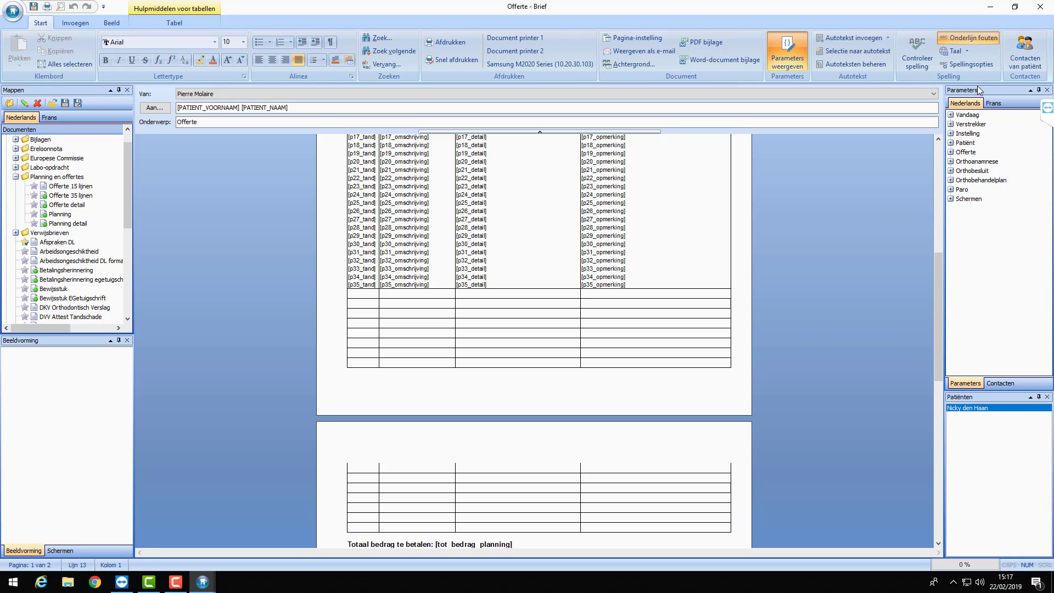
Expand the Offerte parameters and their Planning 36 group
{"action": "left_click", "coordinate": [950, 152]}
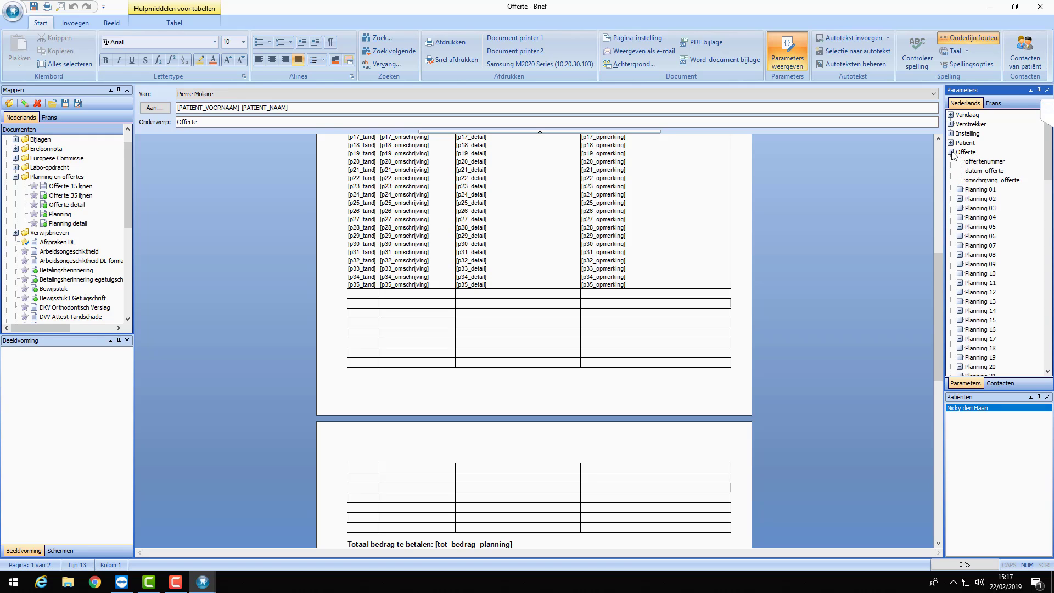
{"action": "scroll", "coordinate": [983, 192], "scroll_direction": "down", "scroll_amount": 2}
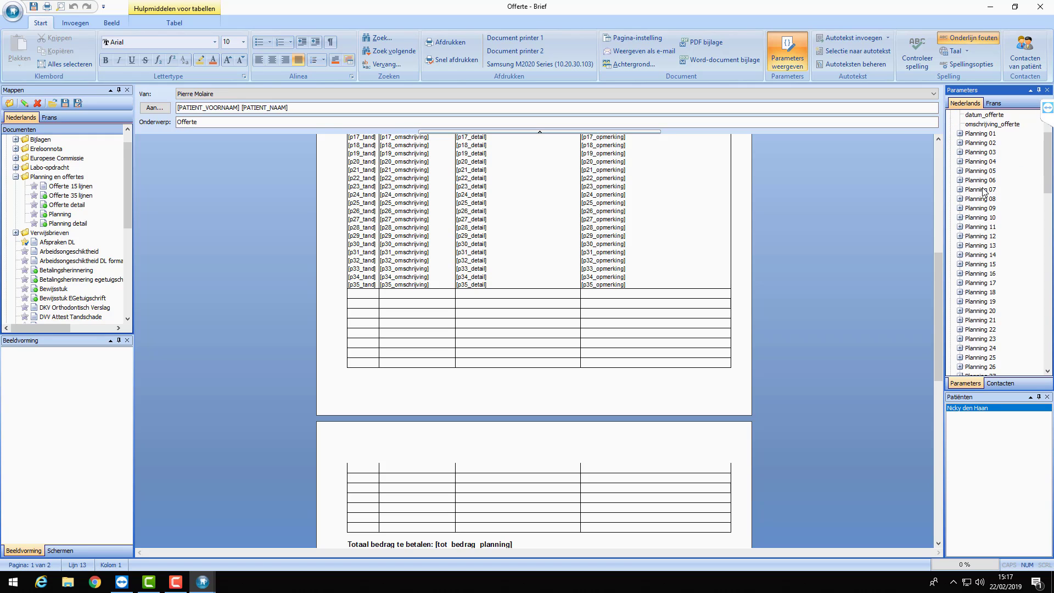
{"action": "scroll", "coordinate": [982, 192], "scroll_direction": "down", "scroll_amount": 15}
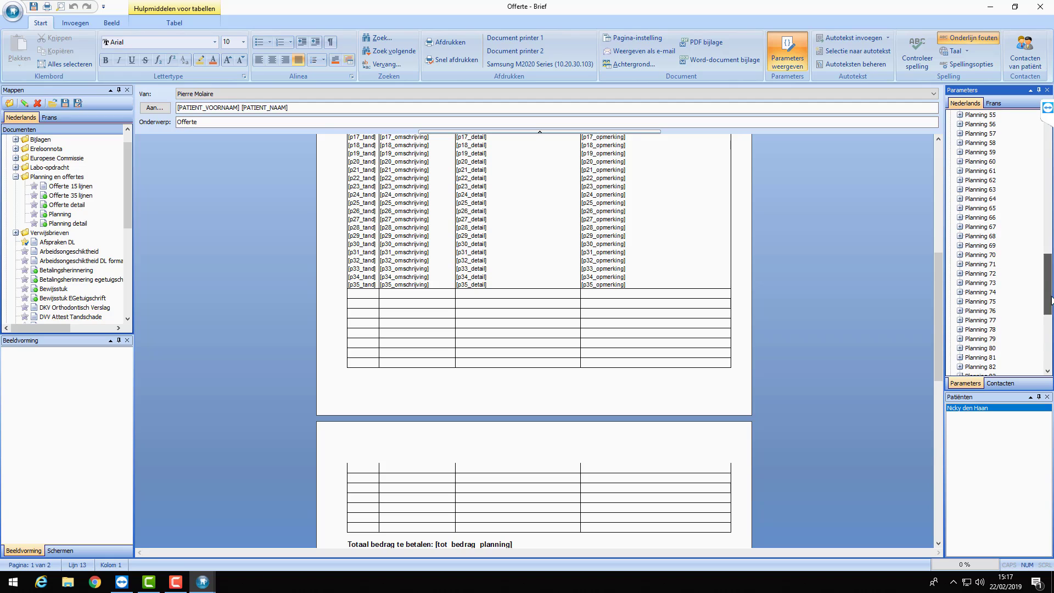
{"action": "left_click_drag", "start_coordinate": [1051, 299], "coordinate": [1043, 232]}
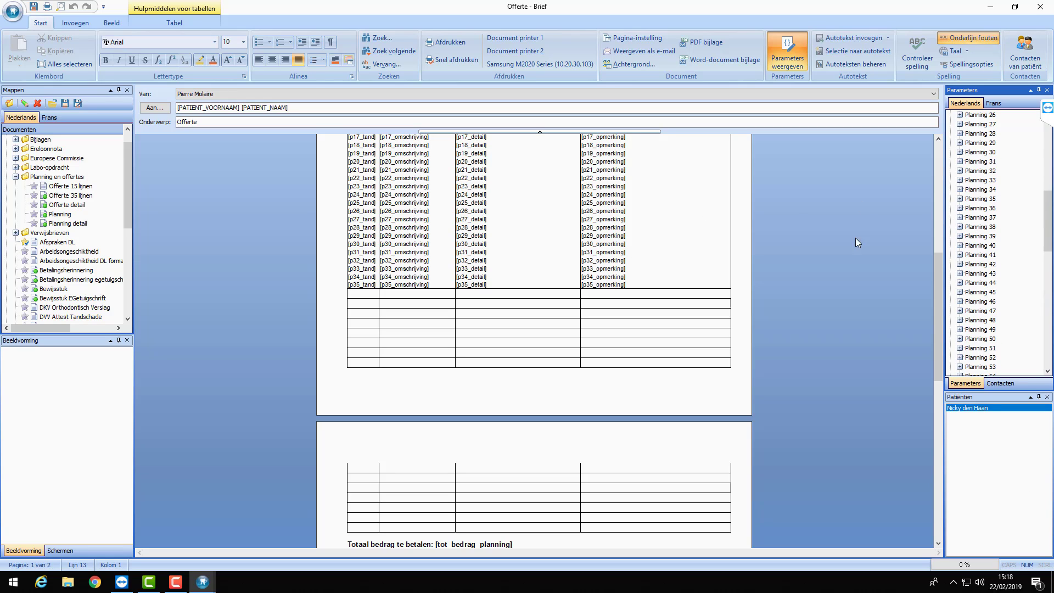
{"action": "left_click", "coordinate": [960, 208]}
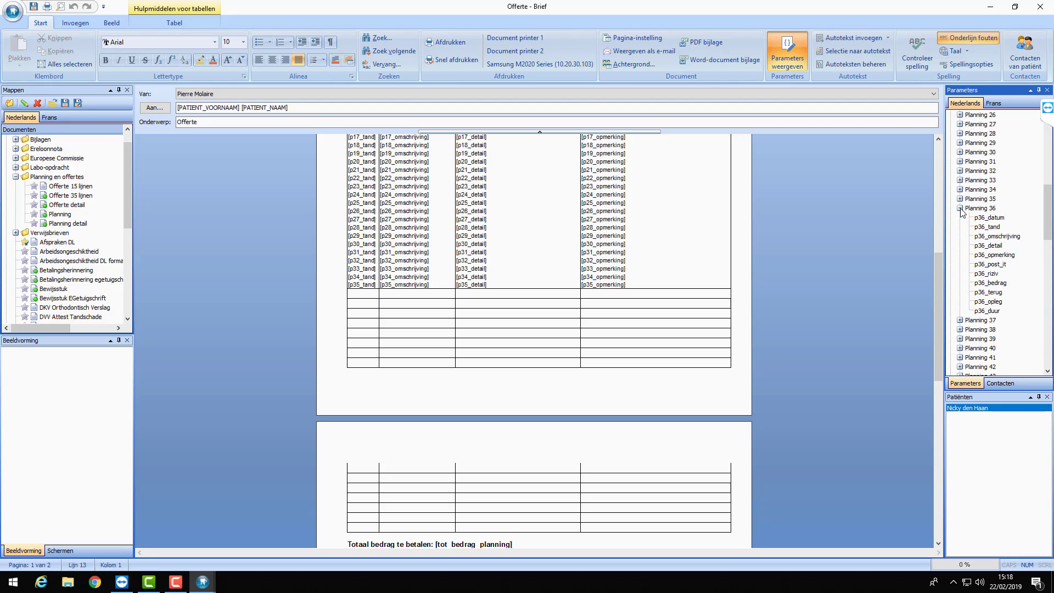
Fill the first empty table row with the parameters p36_tand, p36_omschrijving, p36_detail and p36_opmerking, one per column
{"action": "double_click", "coordinate": [991, 228]}
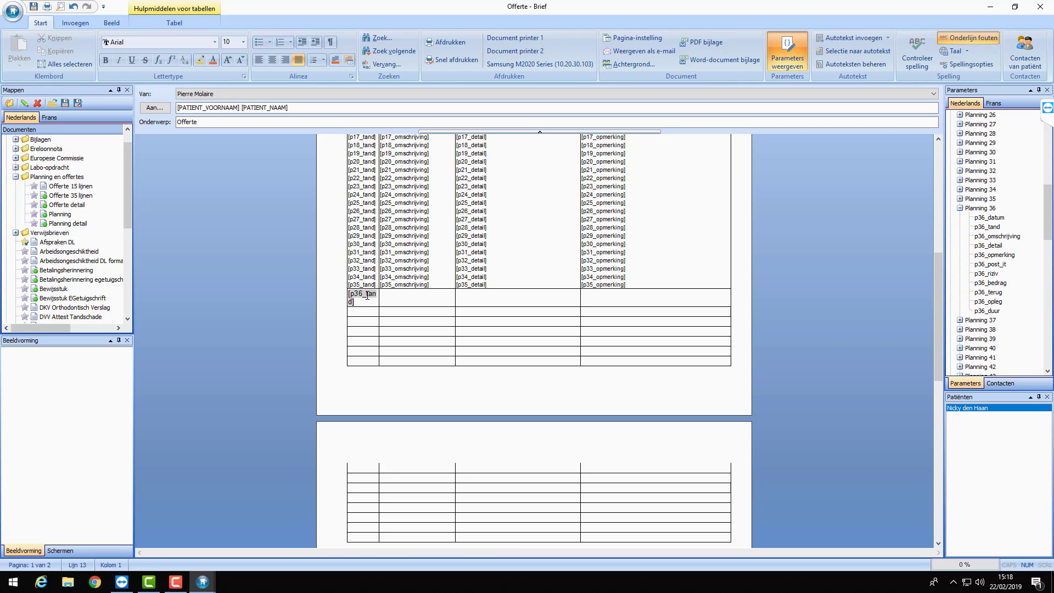
{"action": "left_click", "coordinate": [408, 296]}
{"action": "left_click", "coordinate": [478, 296]}
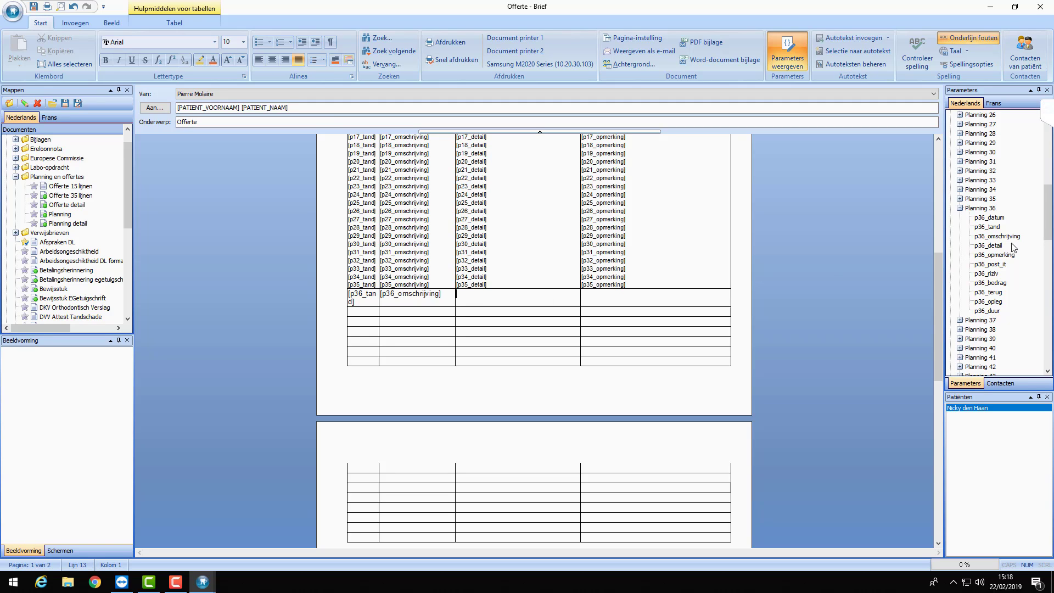
{"action": "double_click", "coordinate": [994, 247]}
{"action": "left_click", "coordinate": [611, 298]}
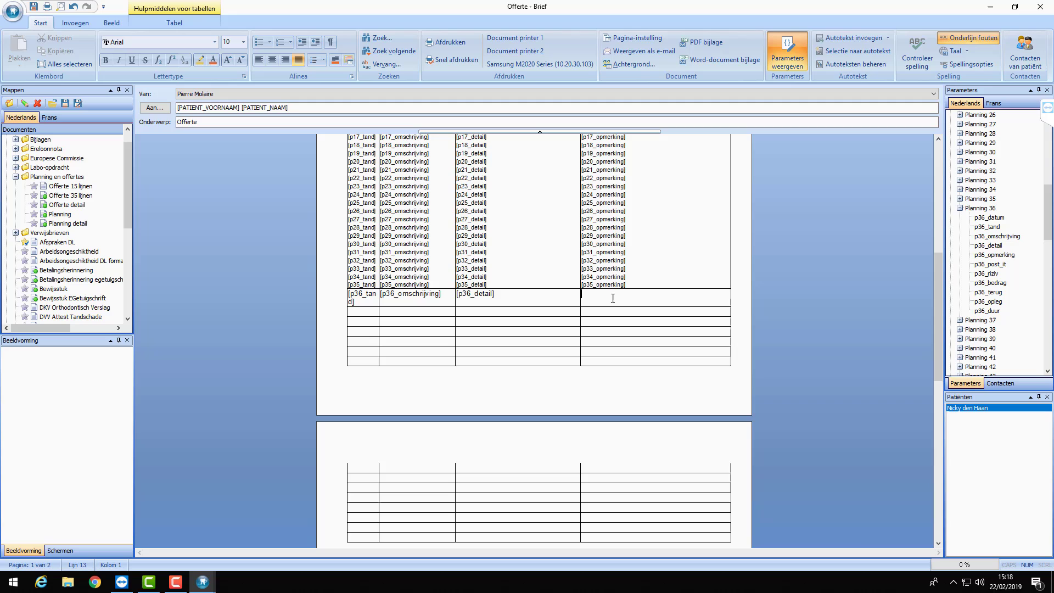
{"action": "double_click", "coordinate": [1003, 258]}
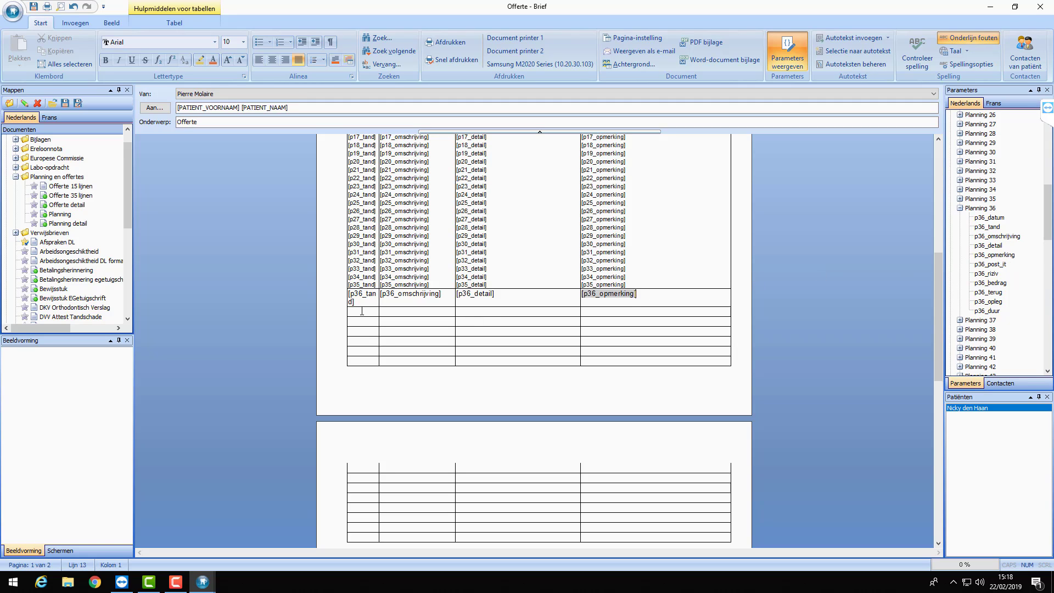
Expand the Planning 37 parameters and insert p37_tand in the Tand cell of the row below p36
{"action": "left_click", "coordinate": [960, 208]}
{"action": "left_click", "coordinate": [959, 218]}
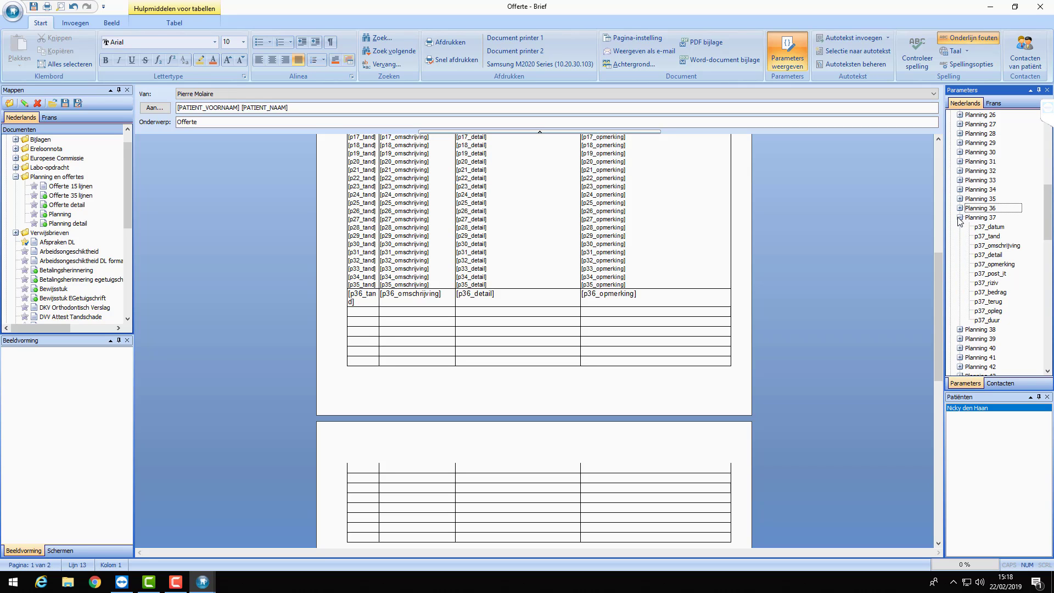
{"action": "left_click", "coordinate": [1000, 227]}
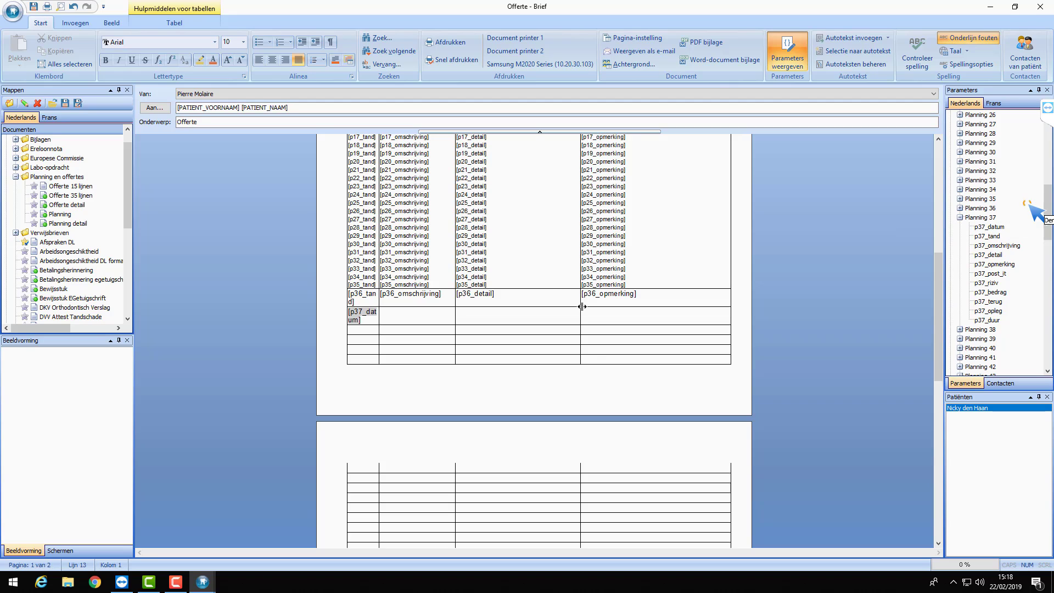
{"action": "double_click", "coordinate": [988, 236]}
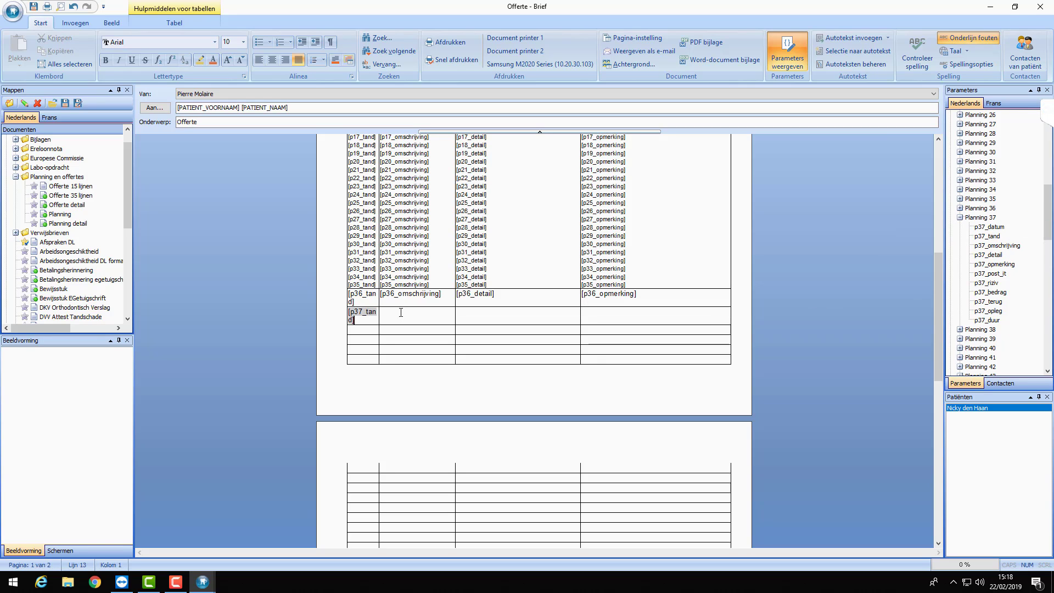
Complete the p37 row with p37_omschrijving, p37_detail and p37_opmerking in the Behandeling, Detail and Opmerking columns
{"action": "left_click", "coordinate": [578, 311]}
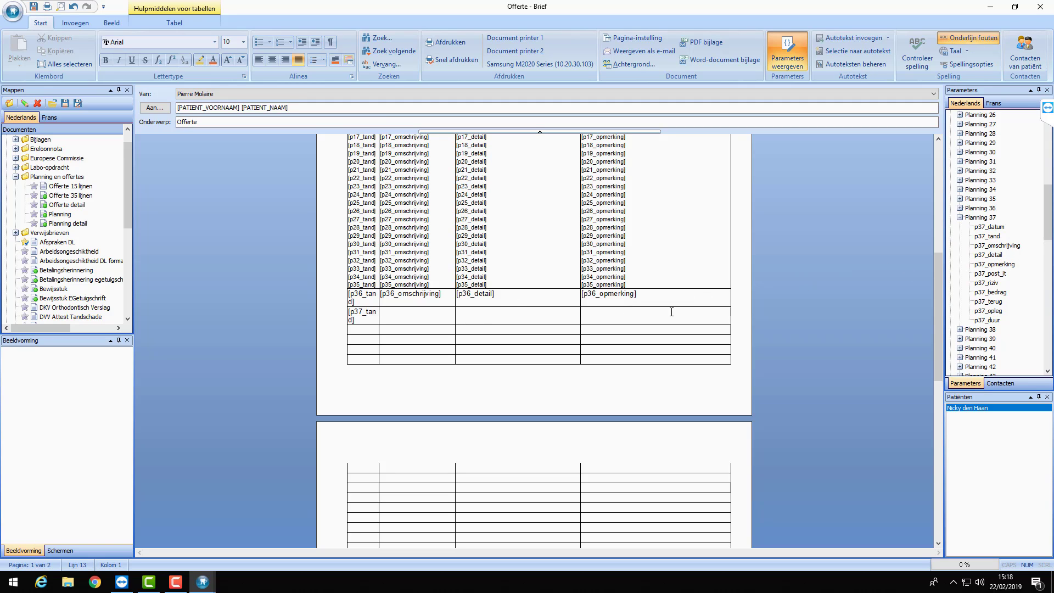
{"action": "left_click", "coordinate": [384, 314]}
{"action": "double_click", "coordinate": [1000, 245]}
{"action": "left_click", "coordinate": [489, 314]}
{"action": "left_click", "coordinate": [591, 314]}
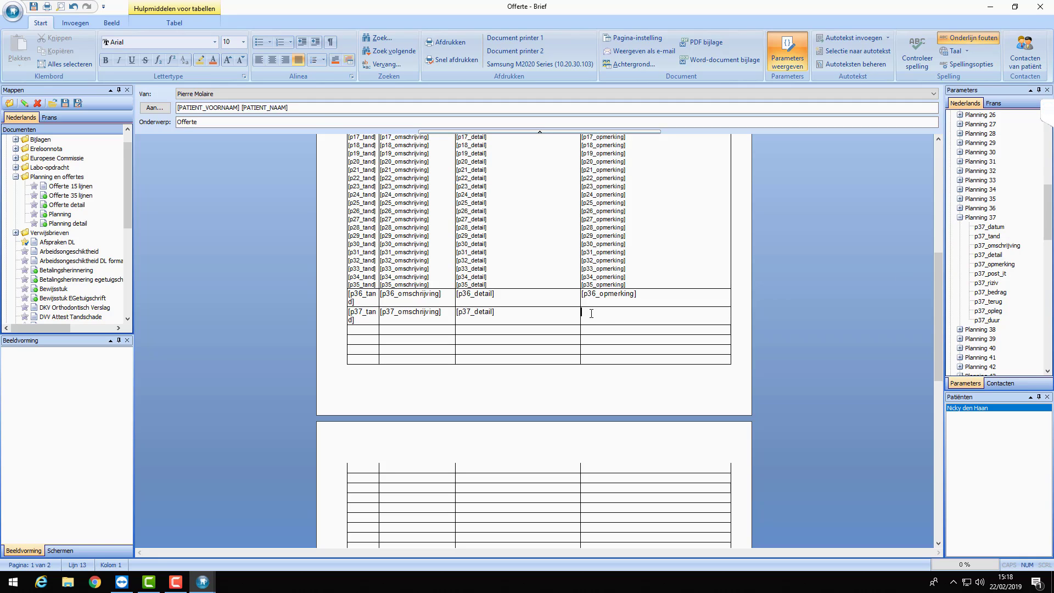
{"action": "double_click", "coordinate": [1000, 265]}
{"action": "double_click", "coordinate": [1000, 266]}
{"action": "key", "text": "BackSpace"}
{"action": "key", "text": "BackSpace"}
Collapse Planning 37, expand Planning 38 and insert p38_tand in the Tand cell of the row below p37
{"action": "left_click", "coordinate": [961, 218]}
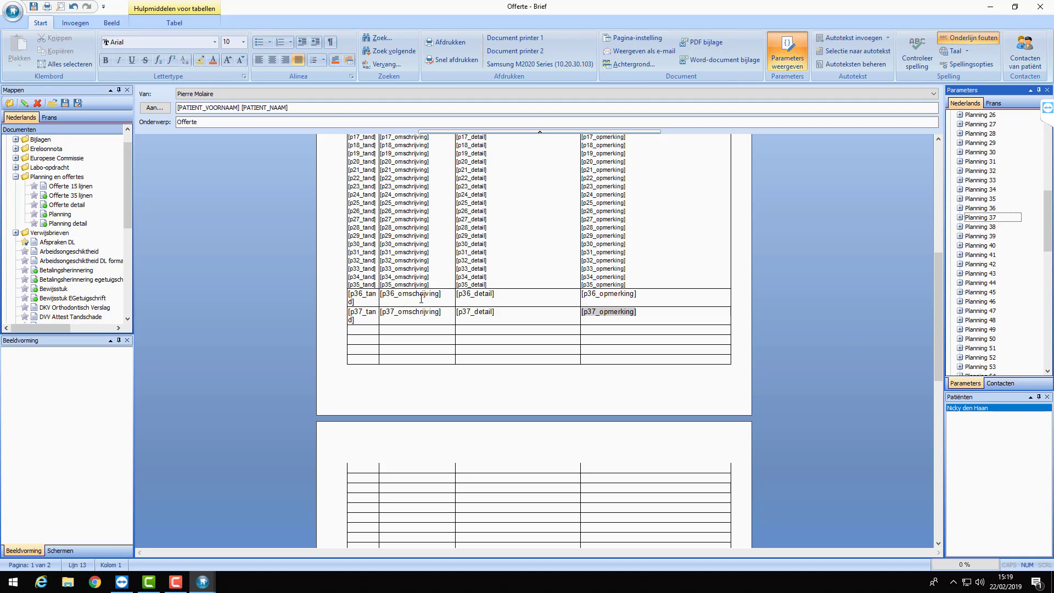
{"action": "left_click", "coordinate": [356, 331]}
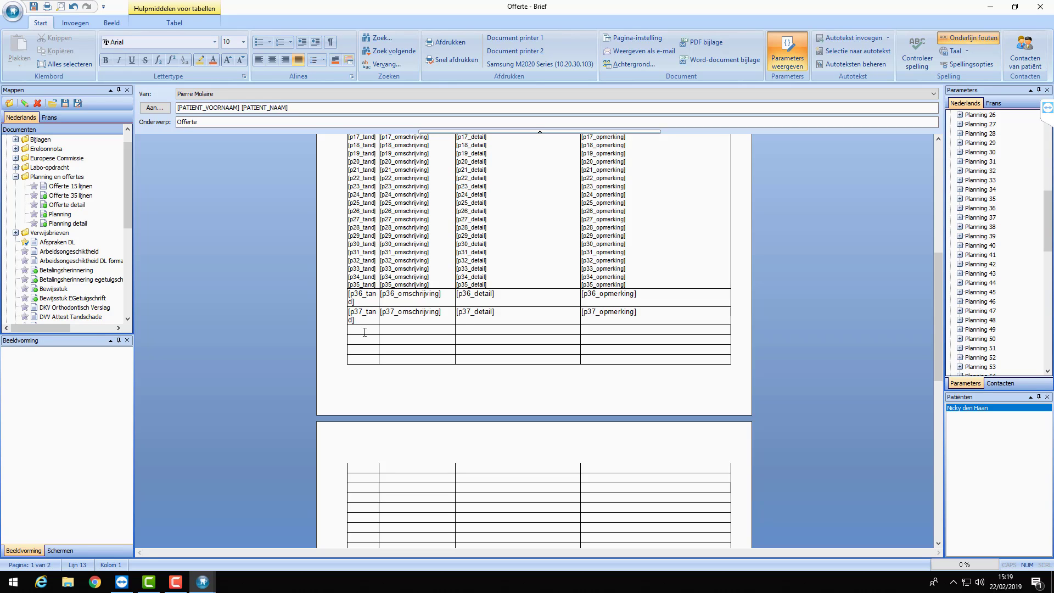
{"action": "left_click", "coordinate": [960, 226]}
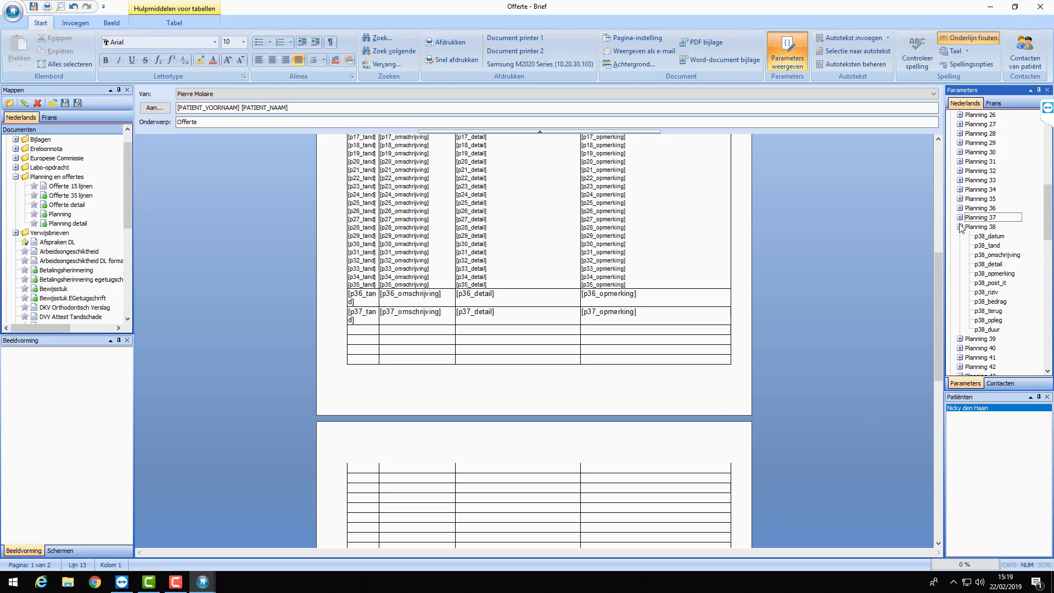
{"action": "double_click", "coordinate": [996, 245]}
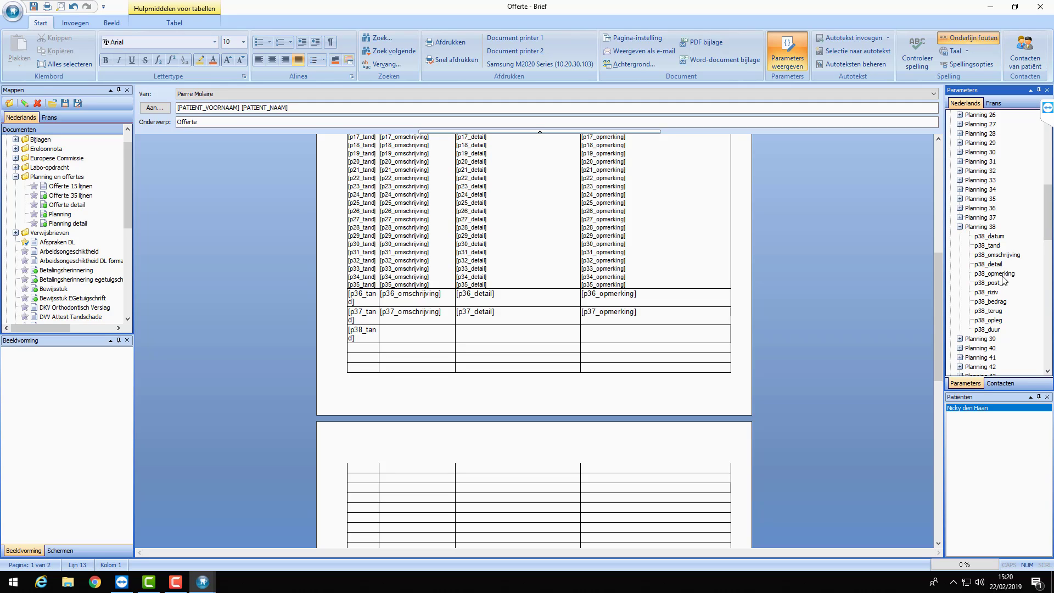
{"action": "double_click", "coordinate": [999, 273]}
{"action": "key", "text": "BackSpace"}
{"action": "key", "text": "BackSpace"}
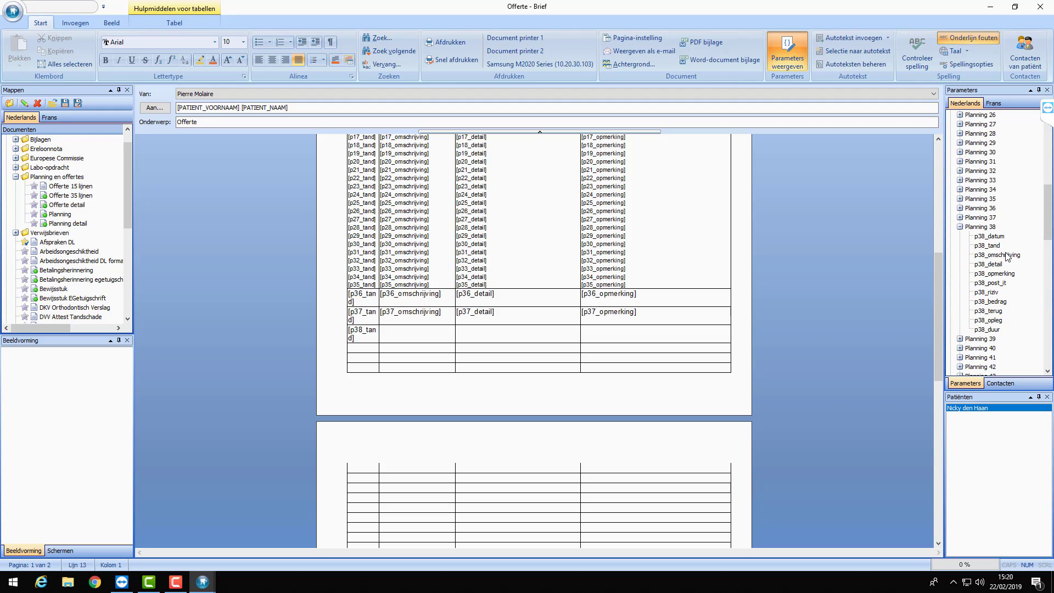
Complete the p38 row with p38_omschrijving, p38_detail and p38_opmerking in the Behandeling, Detail and Opmerking columns
{"action": "double_click", "coordinate": [1007, 255]}
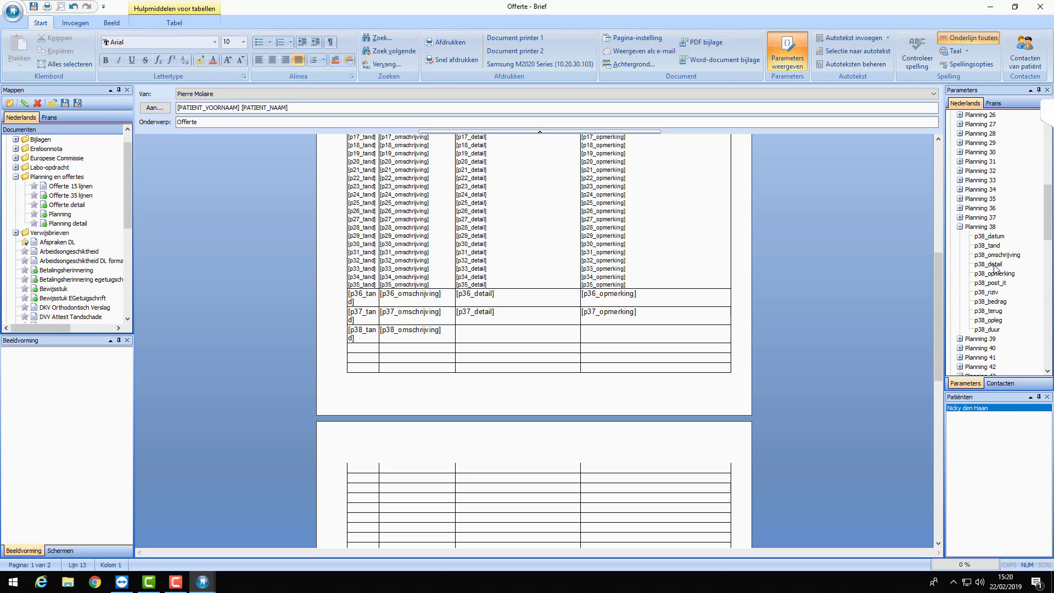
{"action": "double_click", "coordinate": [994, 265]}
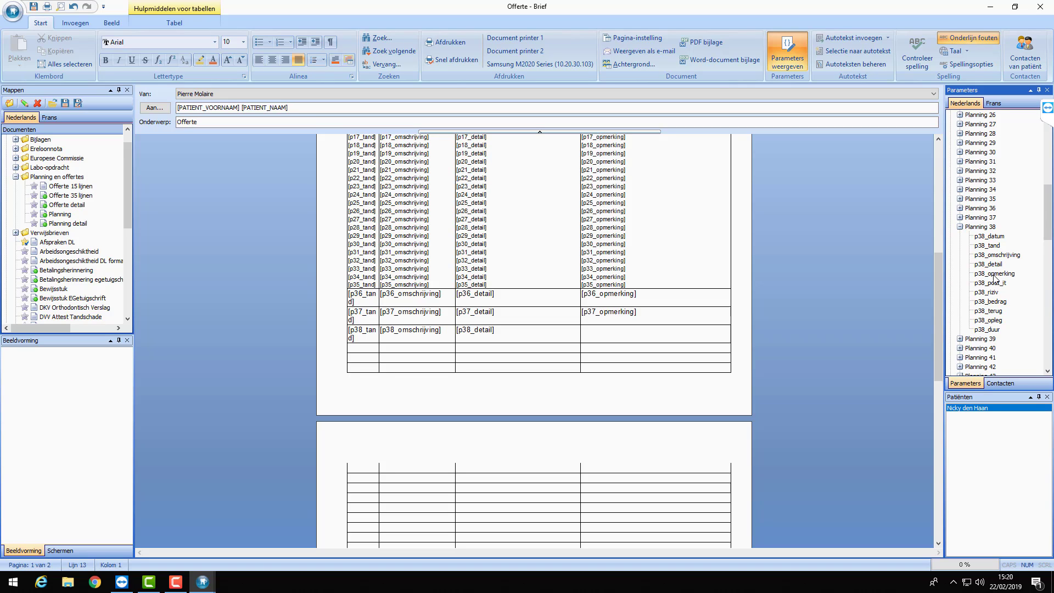
{"action": "double_click", "coordinate": [994, 274]}
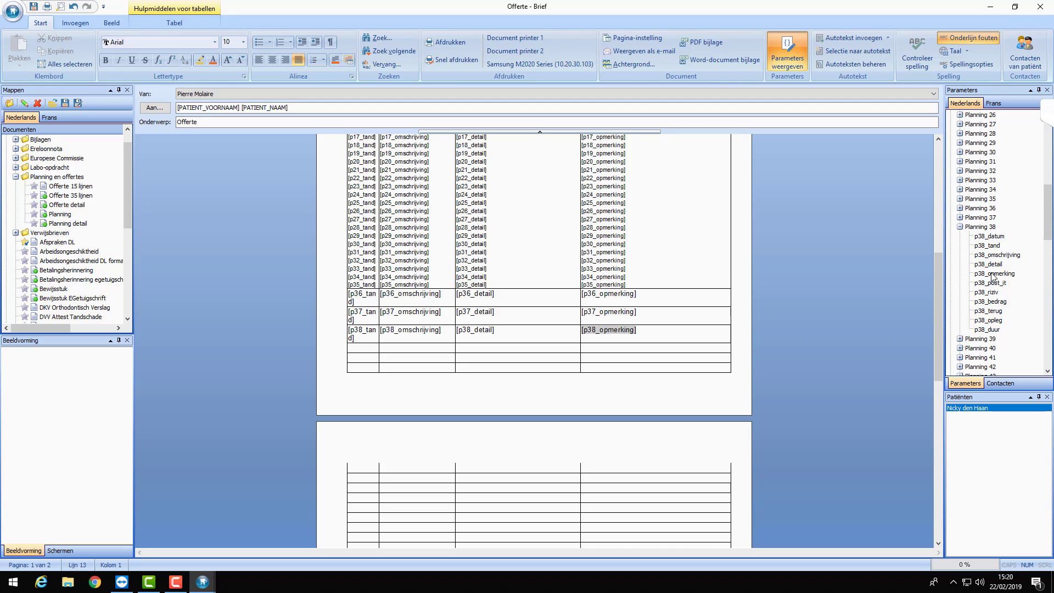
Collapse Planning 38, expand Planning 39 and insert p39_tand and p39_omschrijving in the row below p38
{"action": "left_click", "coordinate": [959, 226]}
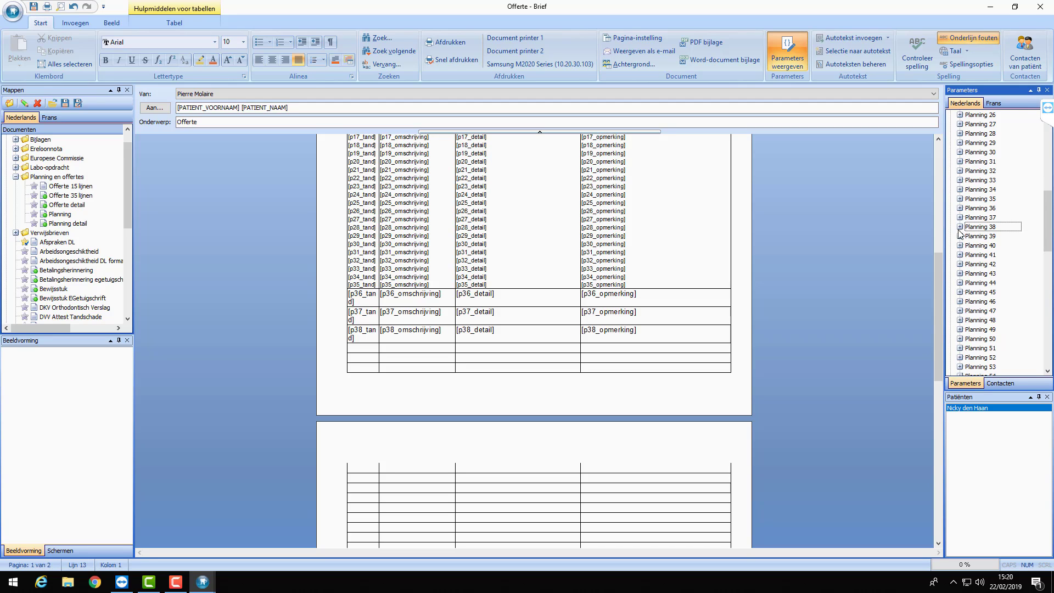
{"action": "left_click", "coordinate": [959, 236]}
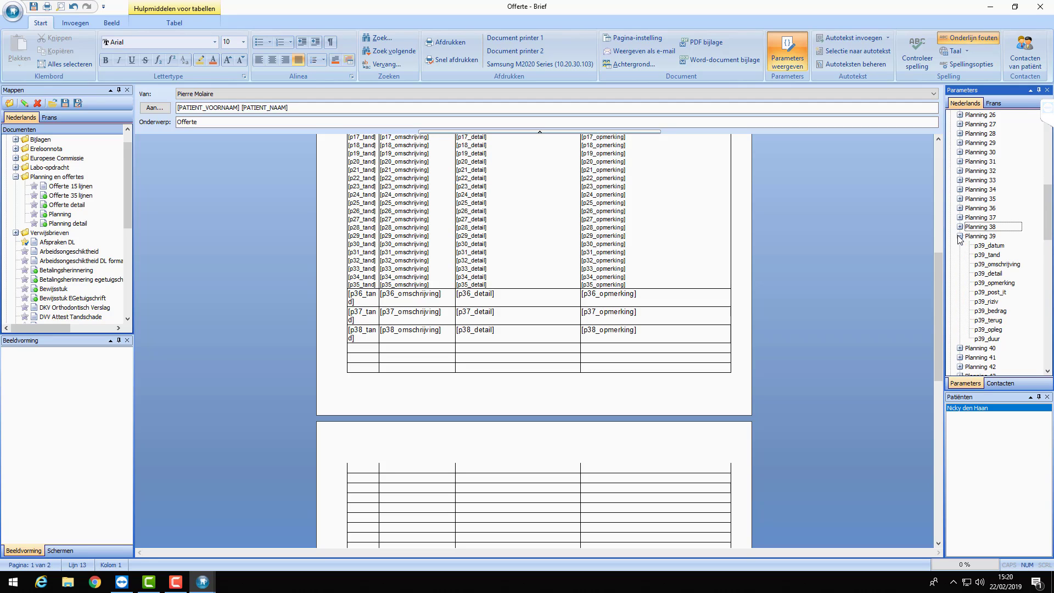
{"action": "double_click", "coordinate": [991, 254]}
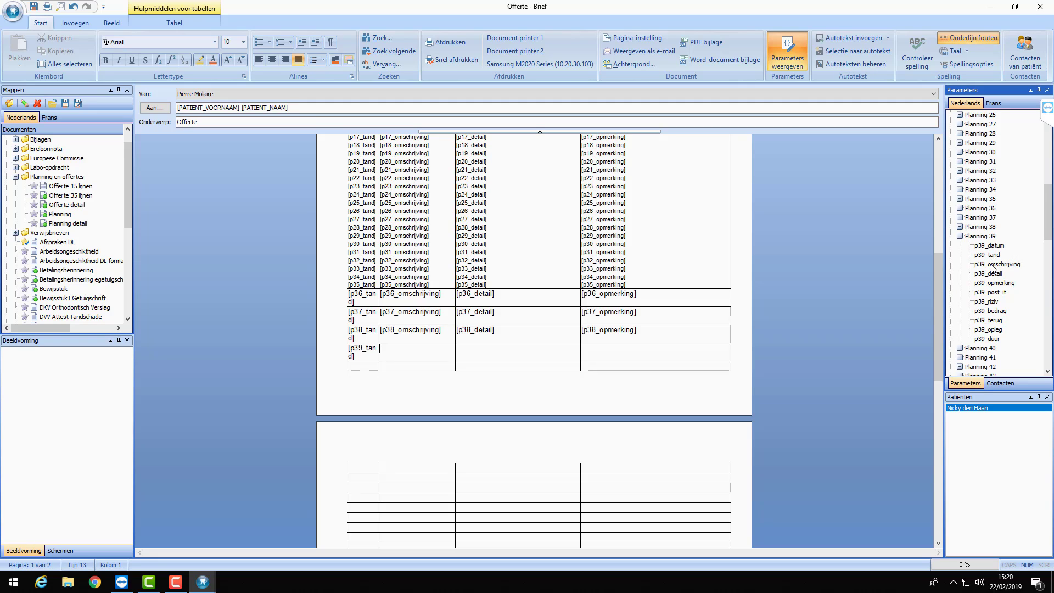
{"action": "double_click", "coordinate": [991, 265]}
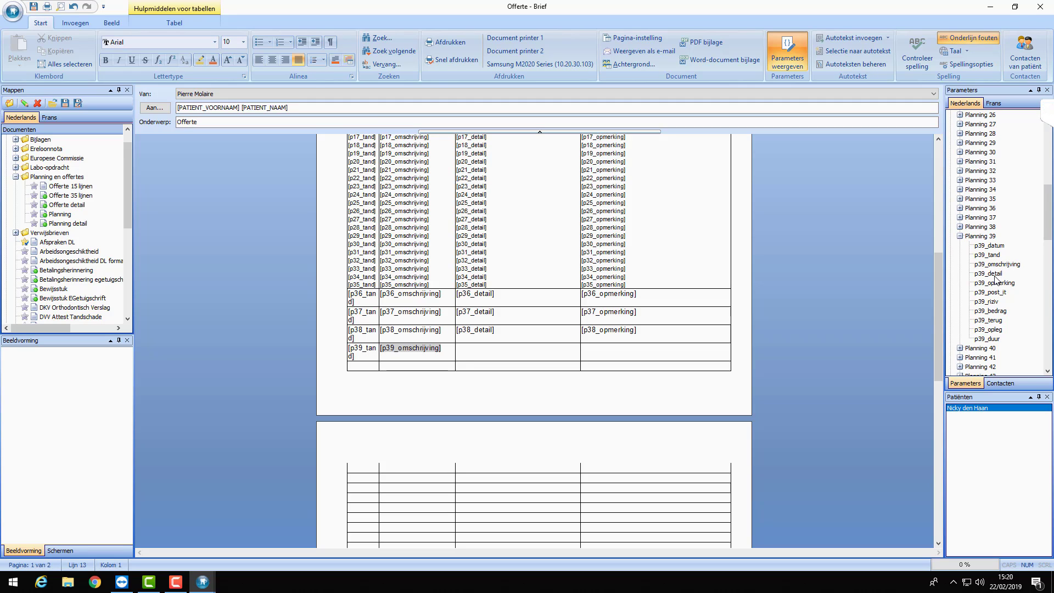
{"action": "double_click", "coordinate": [991, 273]}
{"action": "key", "text": "BackSpace"}
{"action": "key", "text": "BackSpace"}
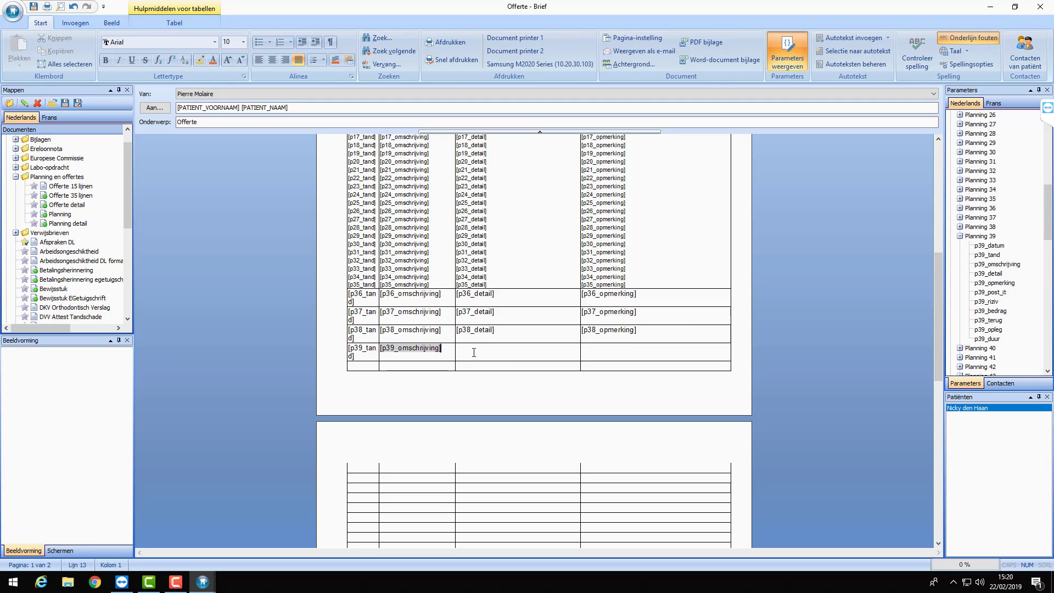
{"action": "double_click", "coordinate": [983, 275]}
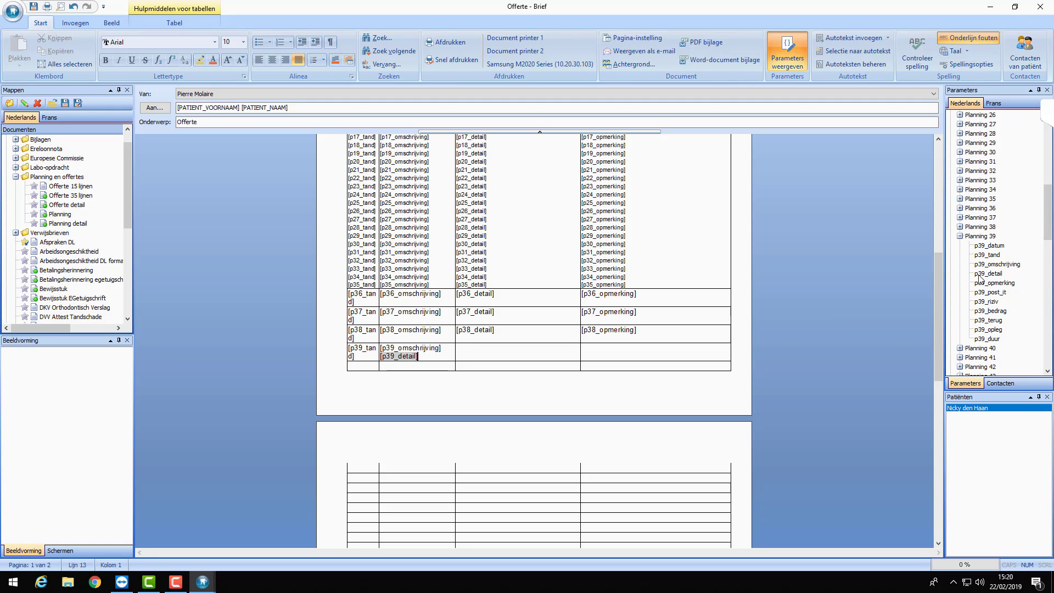
{"action": "key", "text": "BackSpace"}
{"action": "key", "text": "BackSpace"}
{"action": "key", "text": "BackSpace"}
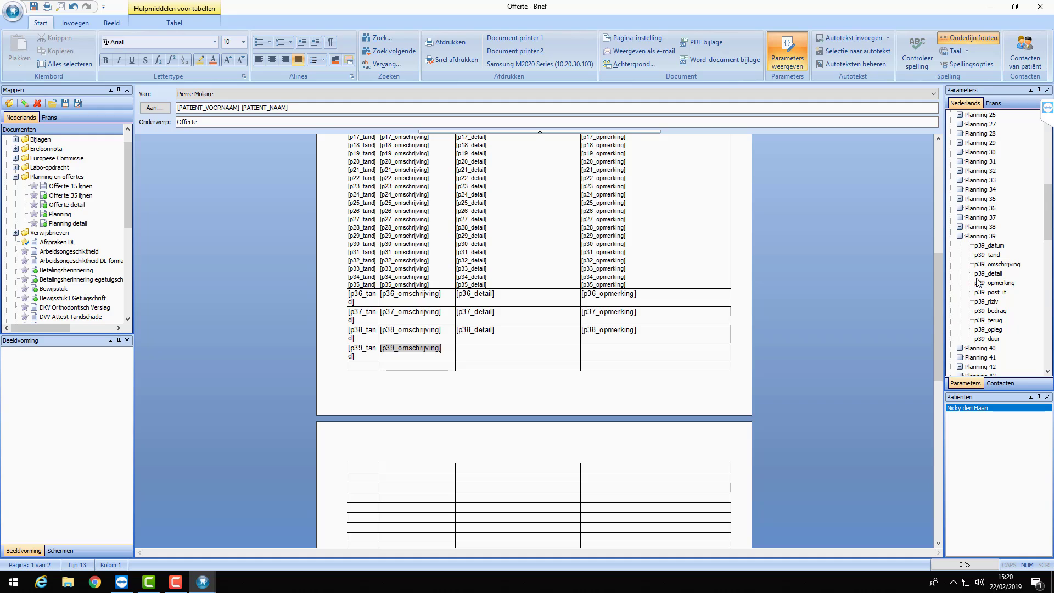
Complete the p39 row with p39_detail in the Detail column and p39_opmerking in the Opmerking column
{"action": "key", "text": "Tab"}
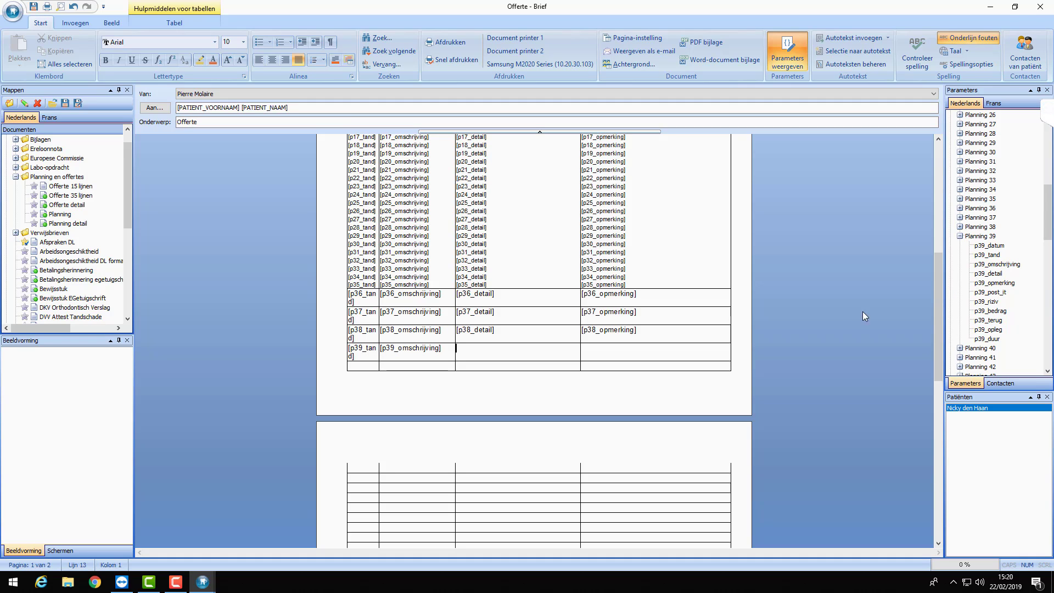
{"action": "left_click", "coordinate": [994, 278]}
{"action": "double_click", "coordinate": [994, 278]}
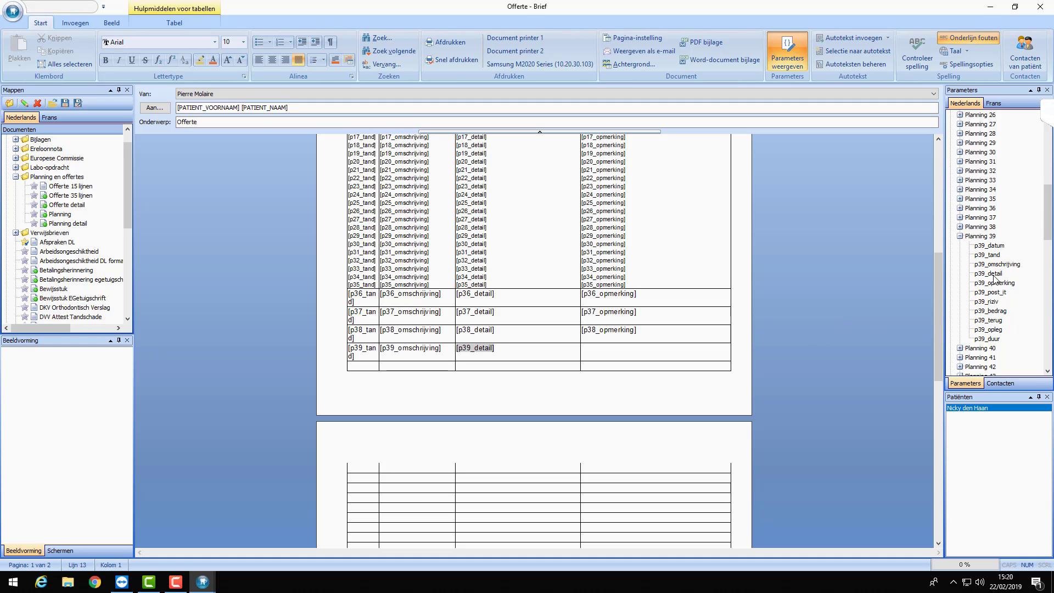
{"action": "key", "text": "Tab"}
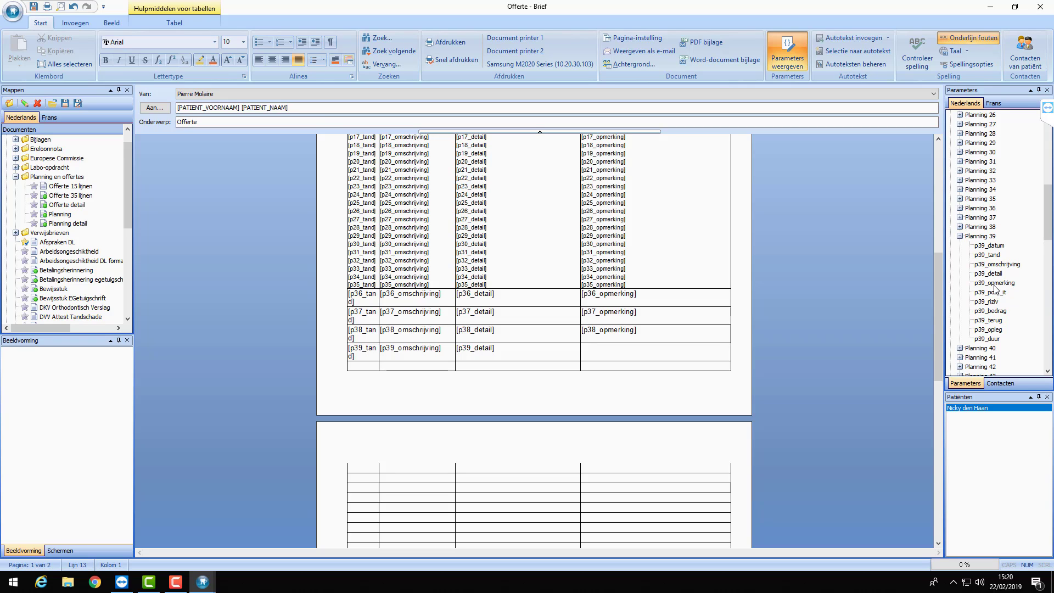
{"action": "double_click", "coordinate": [994, 283]}
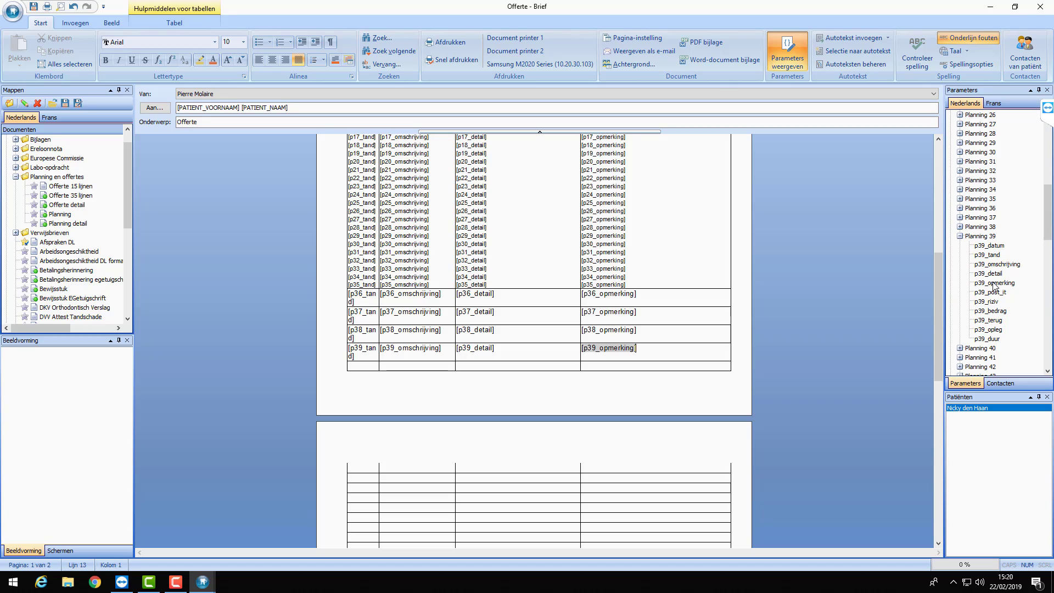
Save the letter as a new template named Offerte 50 lijnen in the Planning en offertes folder
{"action": "left_click", "coordinate": [79, 104]}
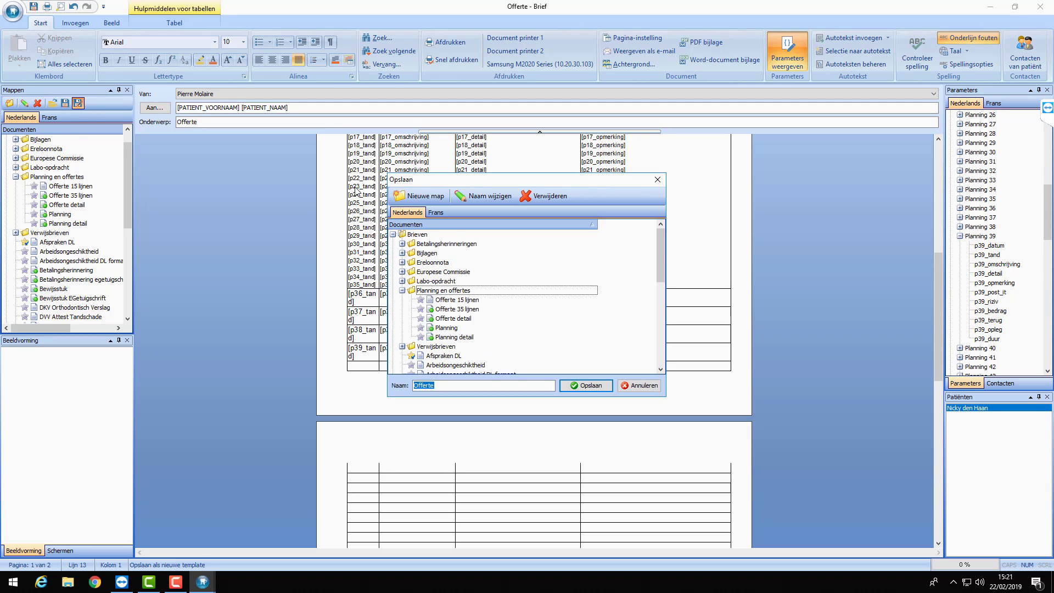
{"action": "left_click", "coordinate": [460, 291]}
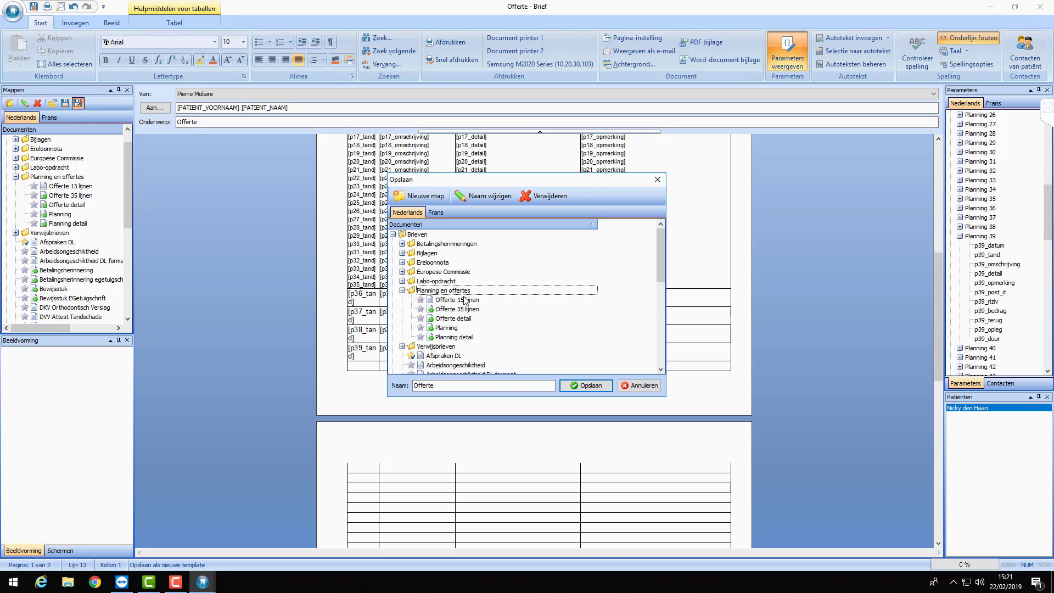
{"action": "left_click", "coordinate": [449, 385]}
{"action": "type", "text": "50"}
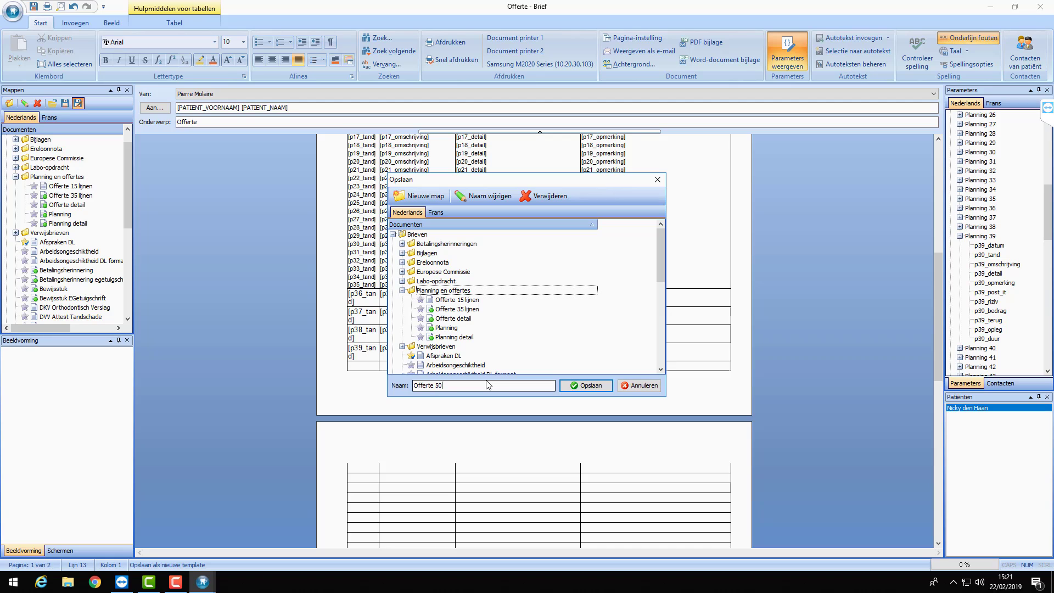
{"action": "type", "text": " lijnen"}
{"action": "left_click", "coordinate": [587, 386]}
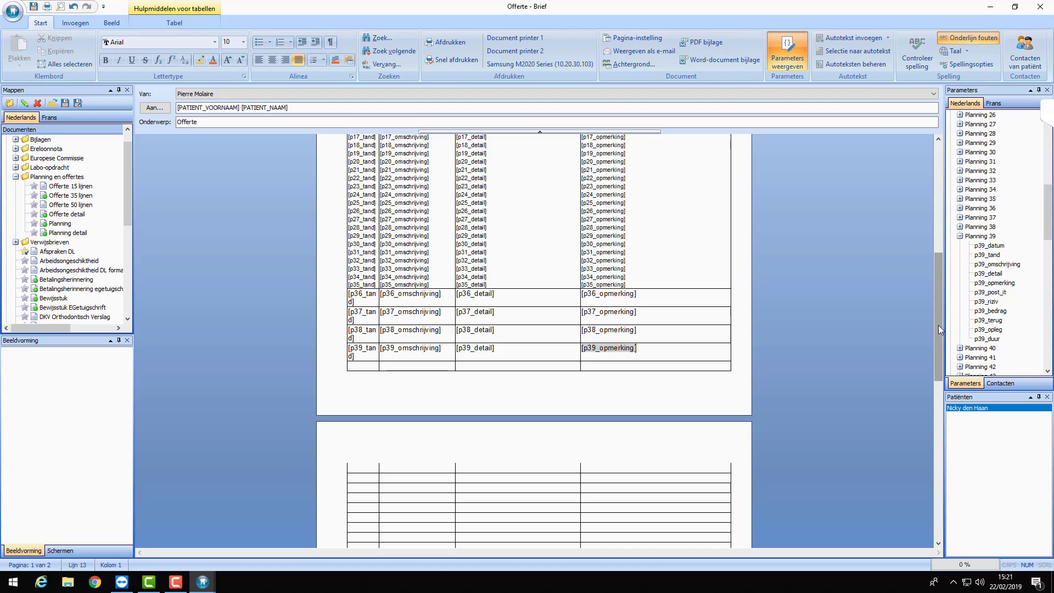
Set the font size of the p36 to p39 rows to 8, matching the rows above, and save the template
{"action": "left_click_drag", "start_coordinate": [938, 324], "coordinate": [929, 268]}
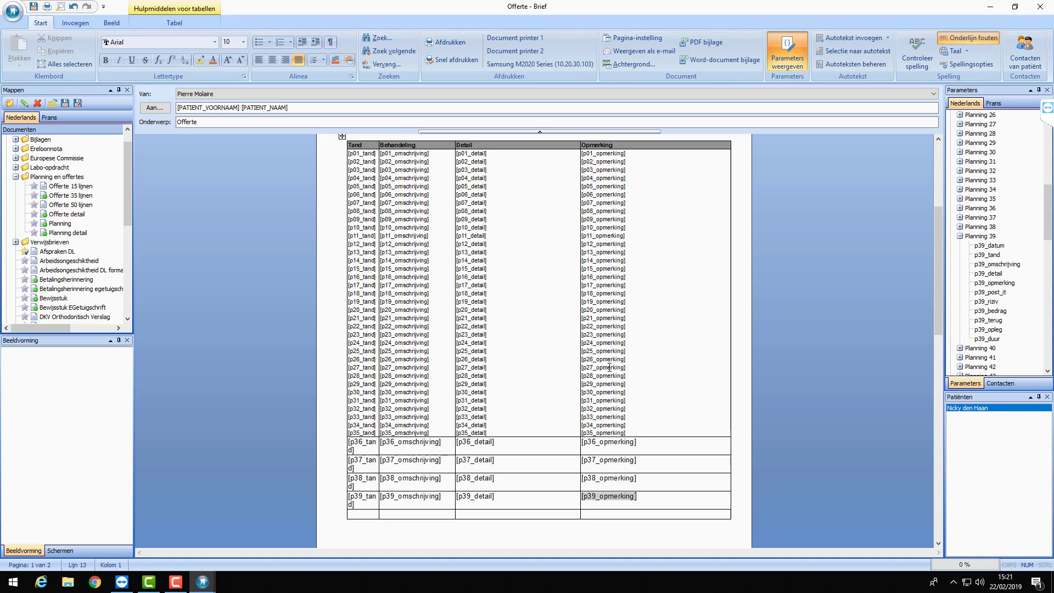
{"action": "left_click", "coordinate": [610, 367]}
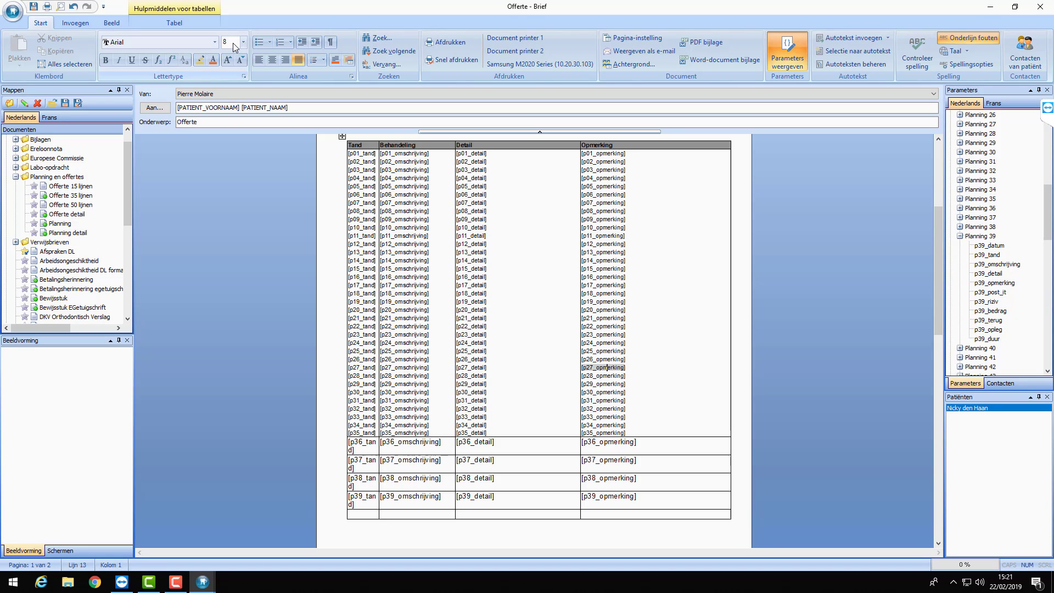
{"action": "left_click", "coordinate": [621, 497]}
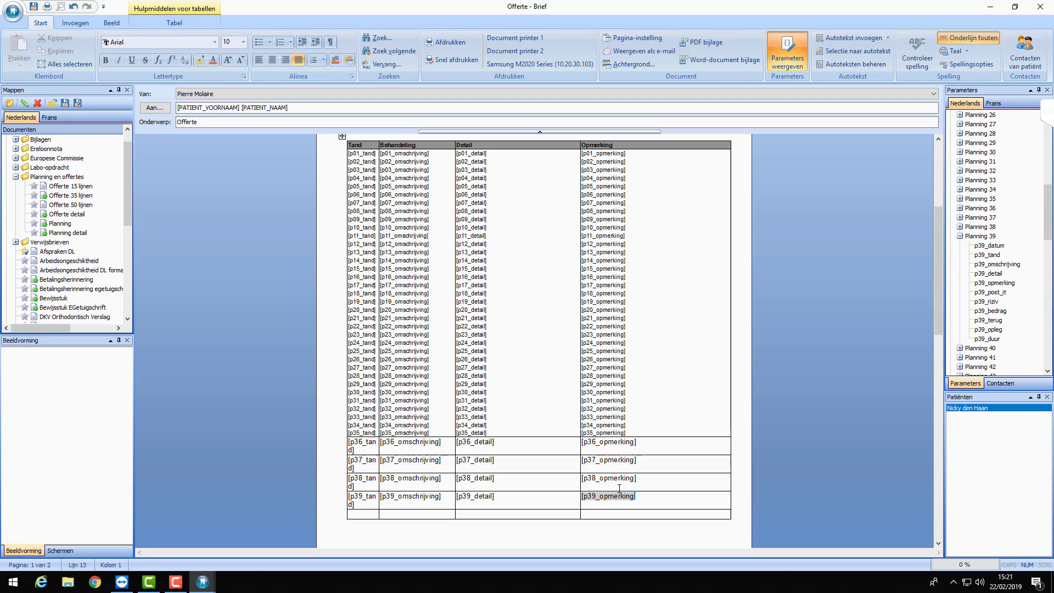
{"action": "left_click_drag", "start_coordinate": [619, 497], "coordinate": [352, 443]}
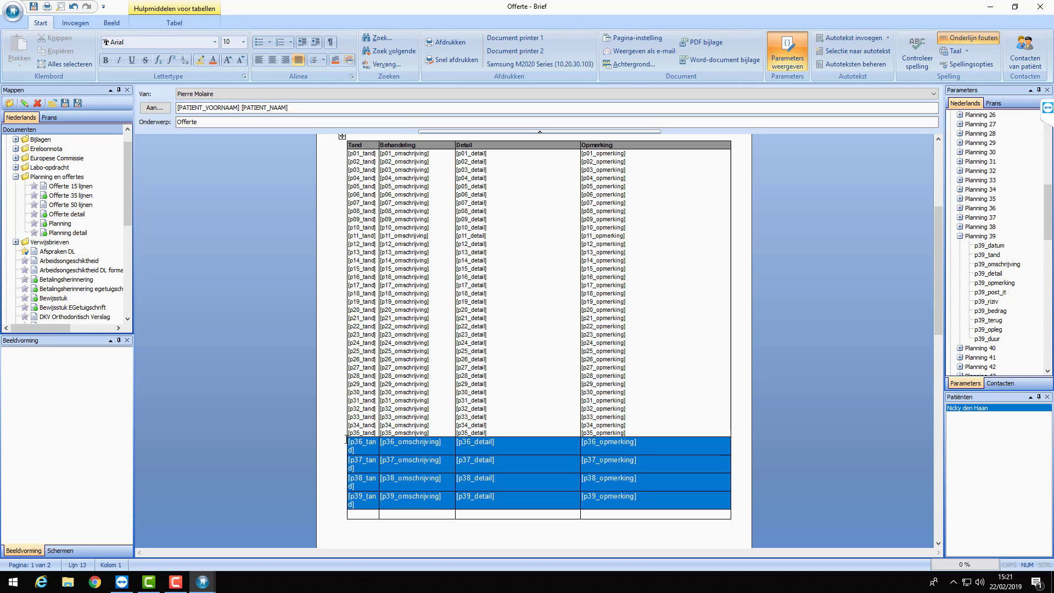
{"action": "left_click", "coordinate": [243, 42]}
{"action": "left_click", "coordinate": [228, 52]}
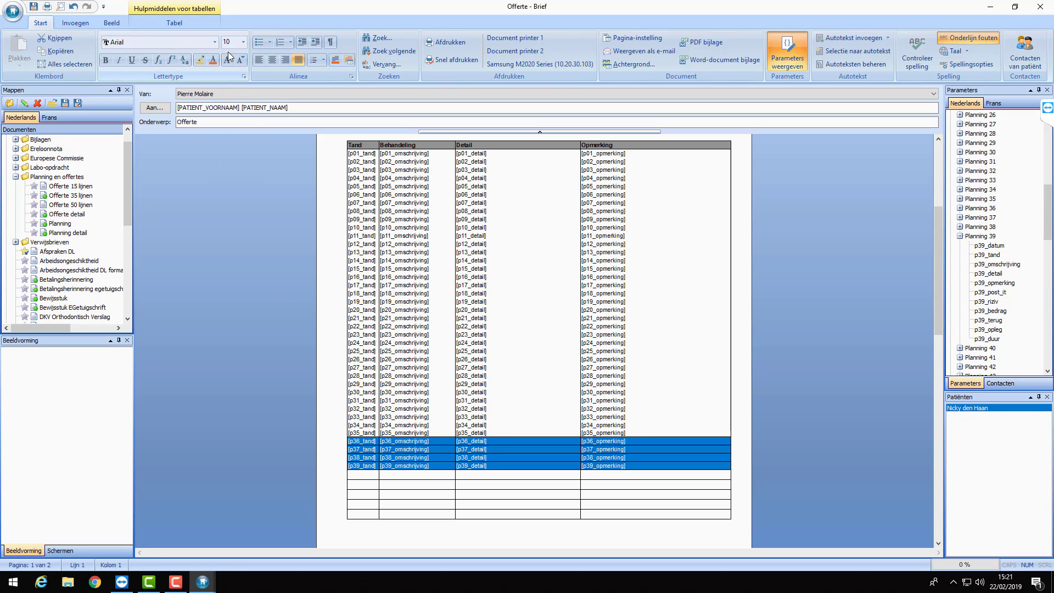
{"action": "left_click", "coordinate": [707, 440]}
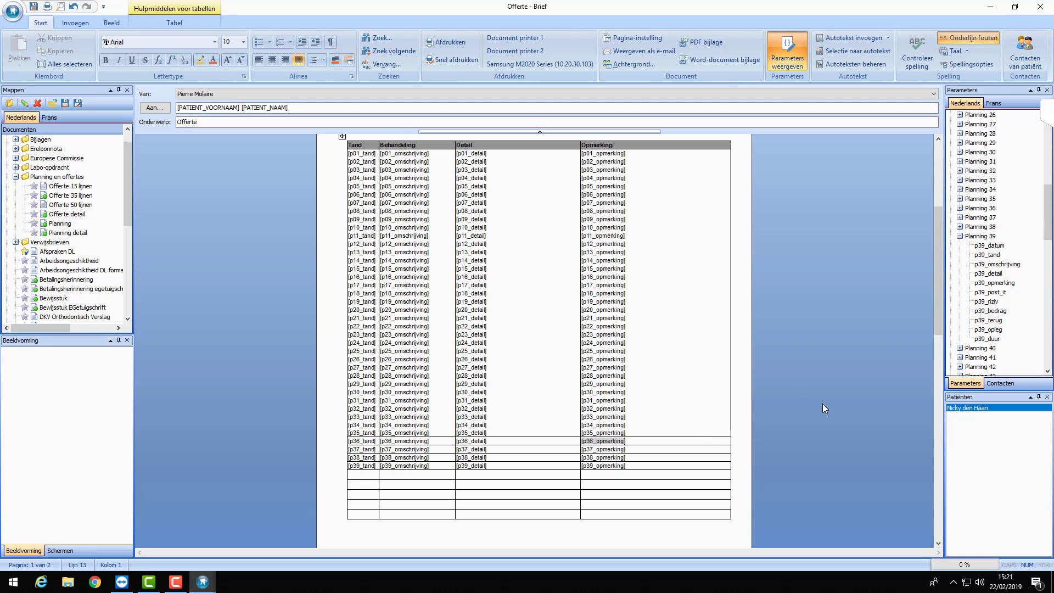
{"action": "left_click", "coordinate": [65, 104]}
Examine the quote table across both pages, comparing the layout and borders of the original and added rows
{"action": "scroll", "coordinate": [749, 321], "scroll_direction": "down", "scroll_amount": 5}
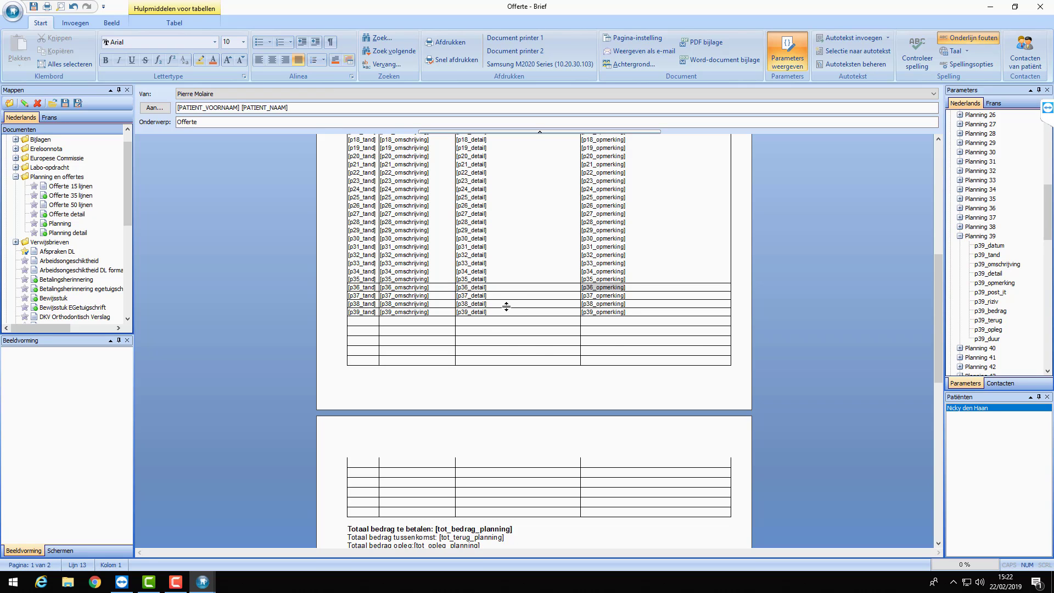
{"action": "scroll", "coordinate": [510, 275], "scroll_direction": "up", "scroll_amount": 2}
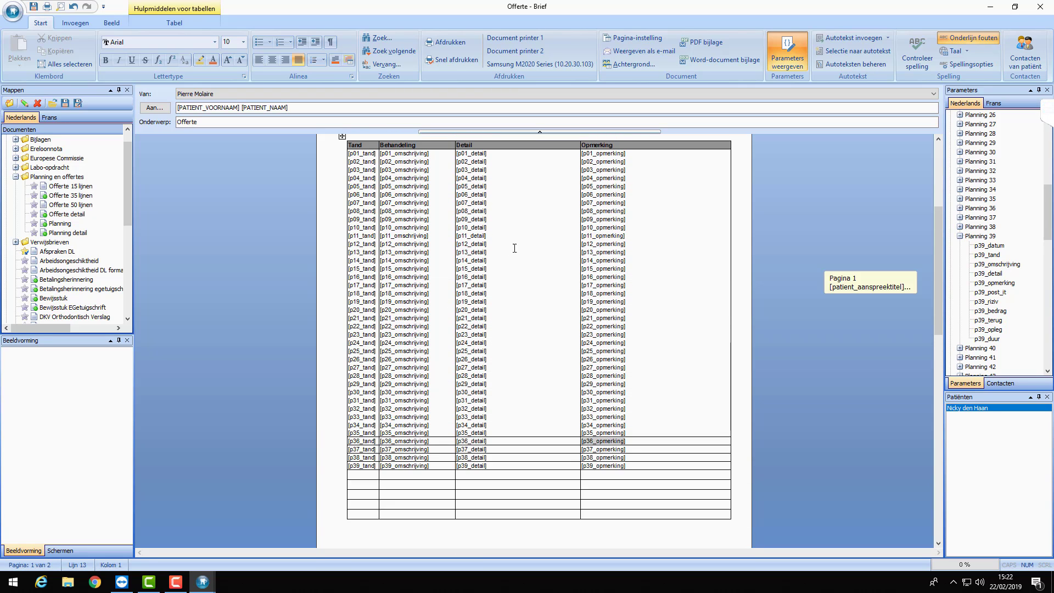
{"action": "scroll", "coordinate": [522, 176], "scroll_direction": "up", "scroll_amount": 2}
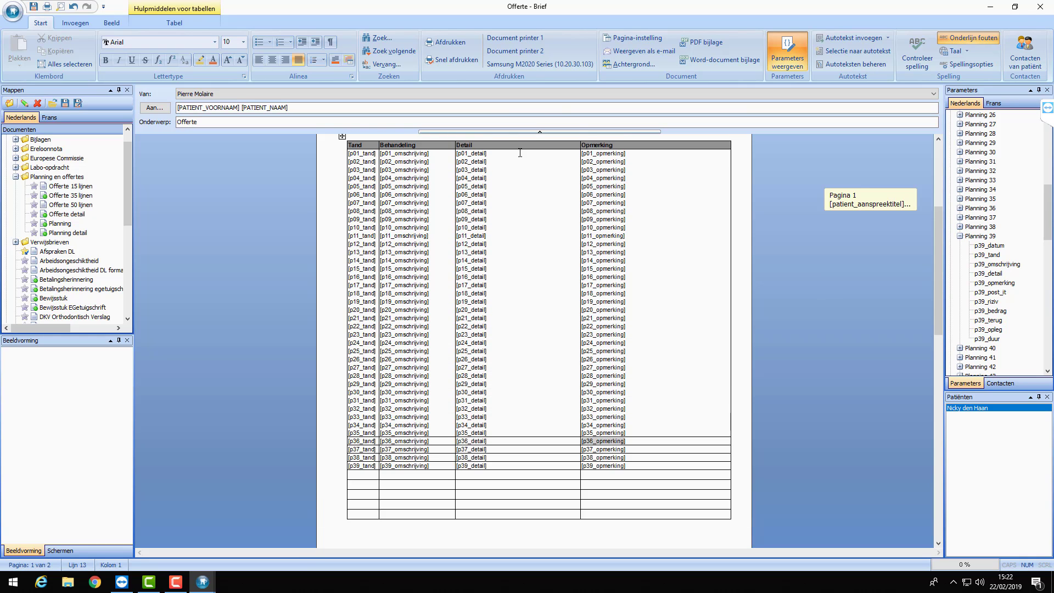
{"action": "scroll", "coordinate": [525, 182], "scroll_direction": "down", "scroll_amount": 3}
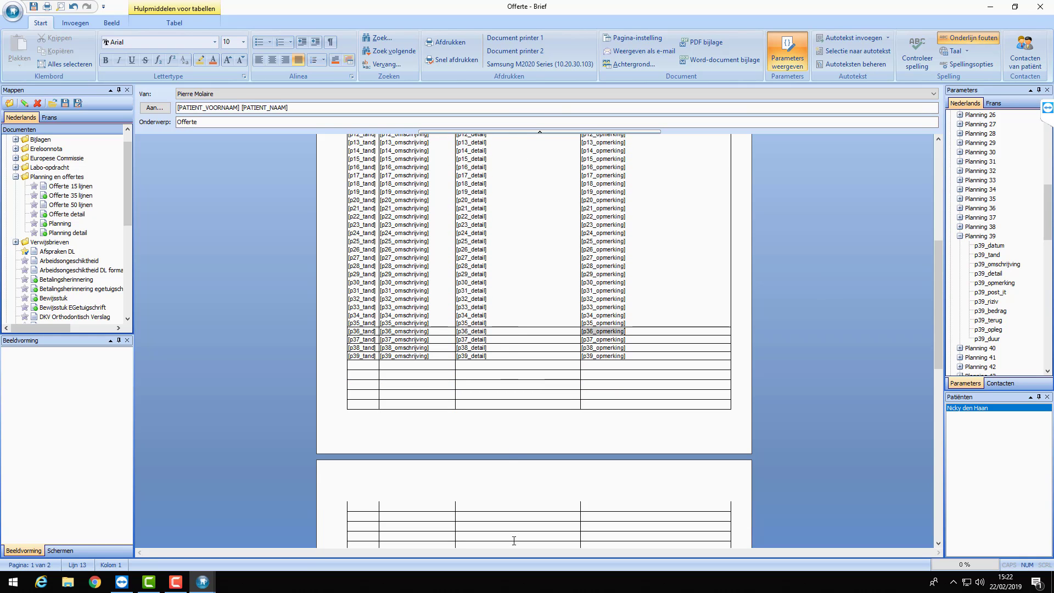
{"action": "scroll", "coordinate": [520, 357], "scroll_direction": "down", "scroll_amount": 2}
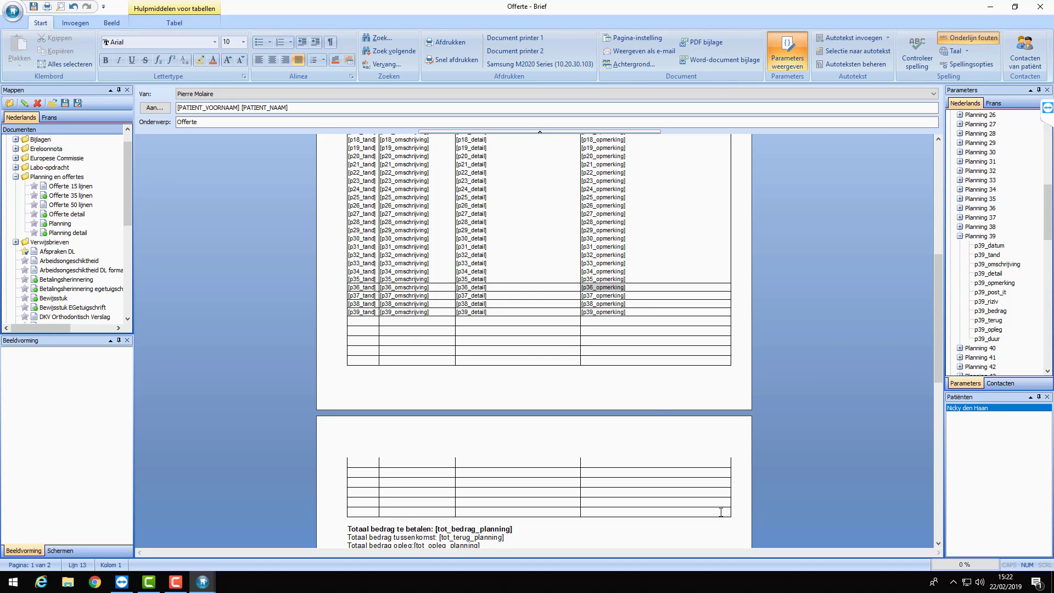
{"action": "scroll", "coordinate": [573, 304], "scroll_direction": "up", "scroll_amount": 10}
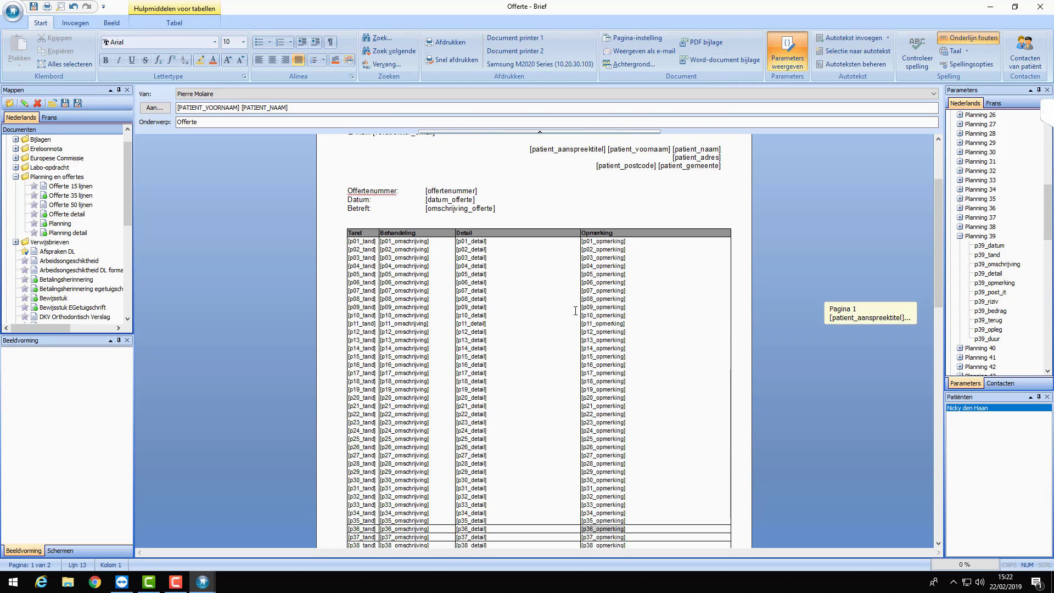
{"action": "scroll", "coordinate": [481, 324], "scroll_direction": "down", "scroll_amount": 6}
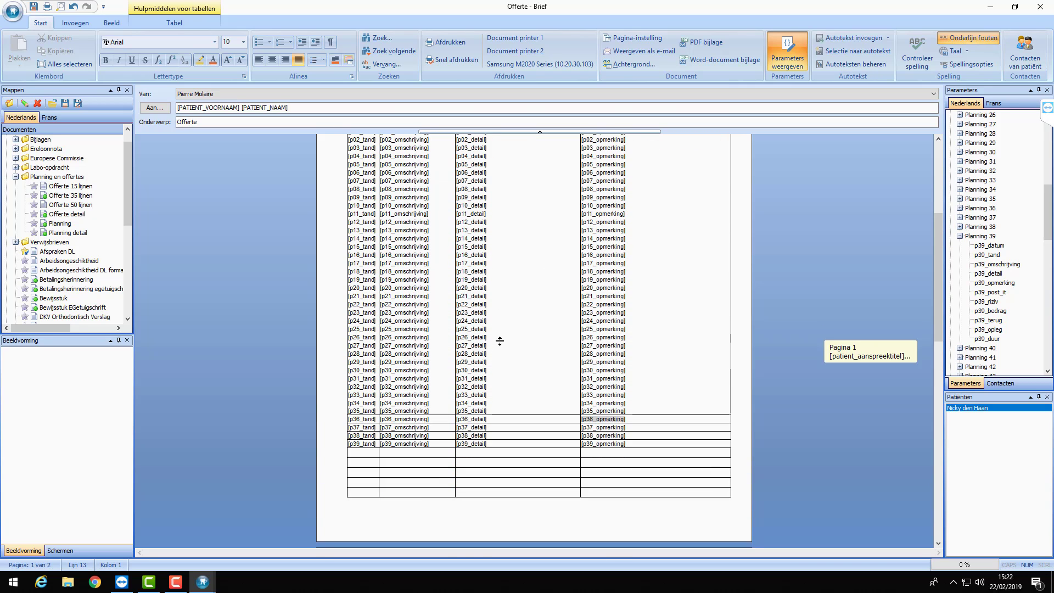
{"action": "scroll", "coordinate": [505, 343], "scroll_direction": "up", "scroll_amount": 5}
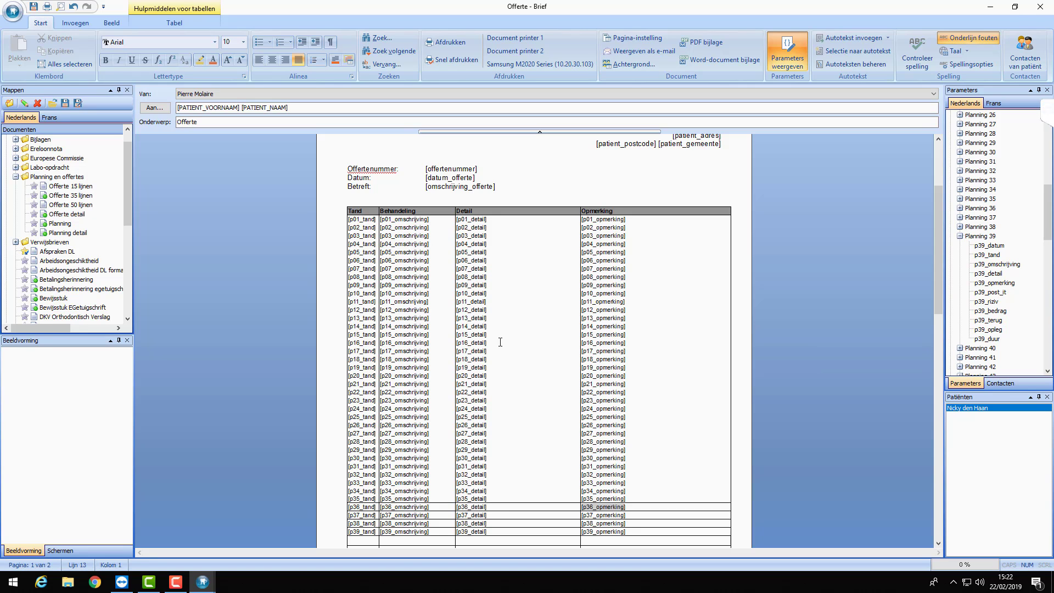
{"action": "scroll", "coordinate": [500, 342], "scroll_direction": "down", "scroll_amount": 8}
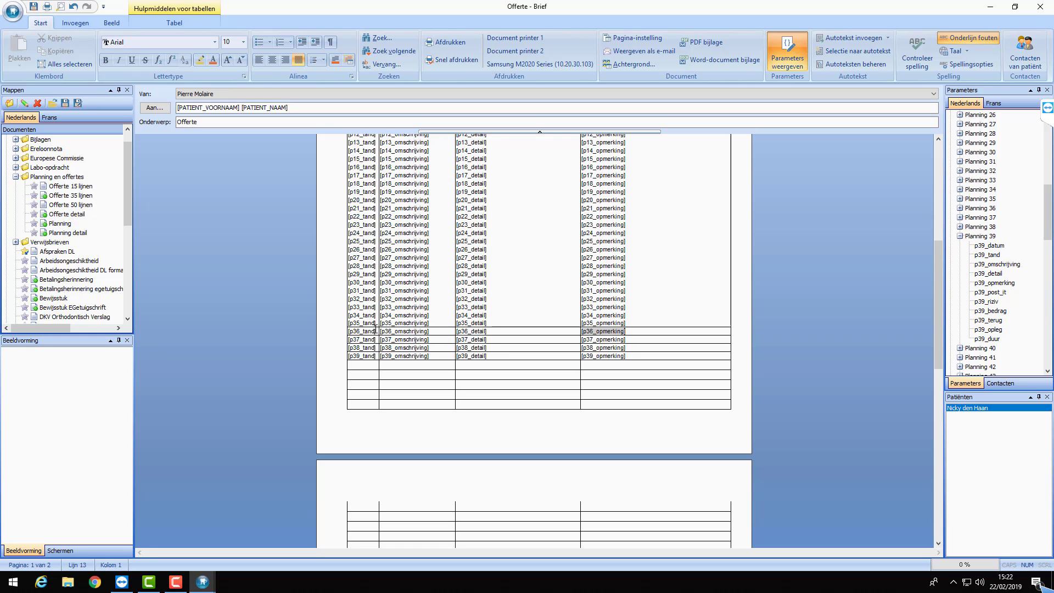
Remove the bottom cell borders from the table rows from p35 through the last empty row
{"action": "left_click_drag", "start_coordinate": [351, 320], "coordinate": [694, 505]}
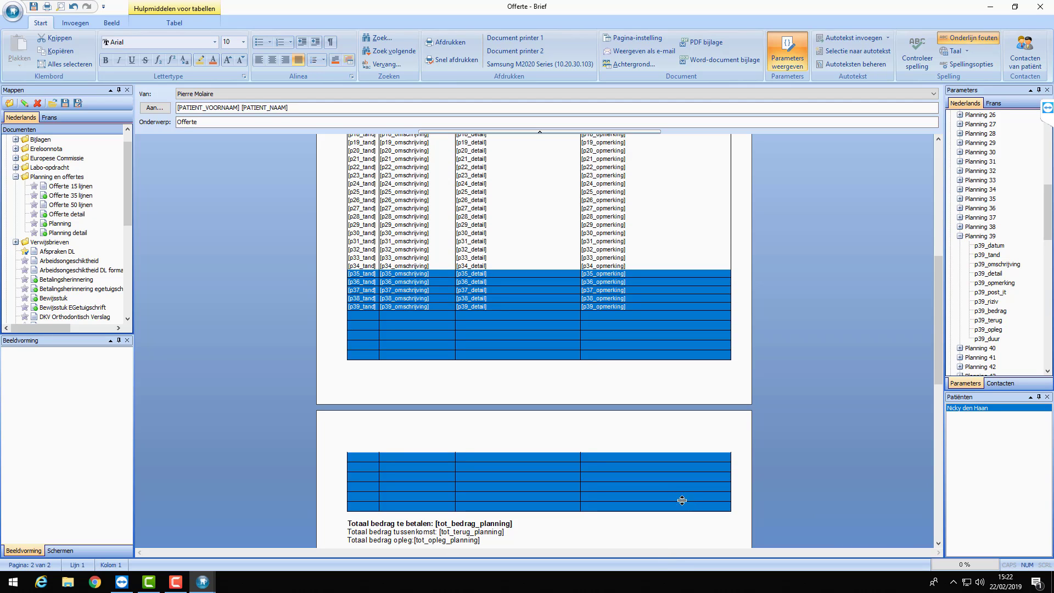
{"action": "left_click", "coordinate": [189, 14]}
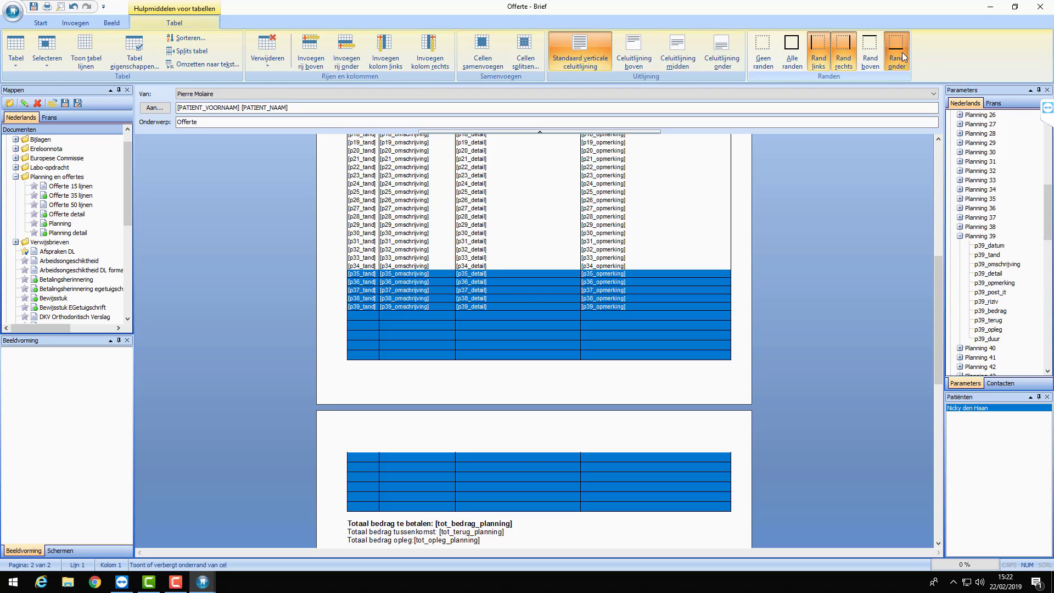
{"action": "left_click", "coordinate": [900, 52]}
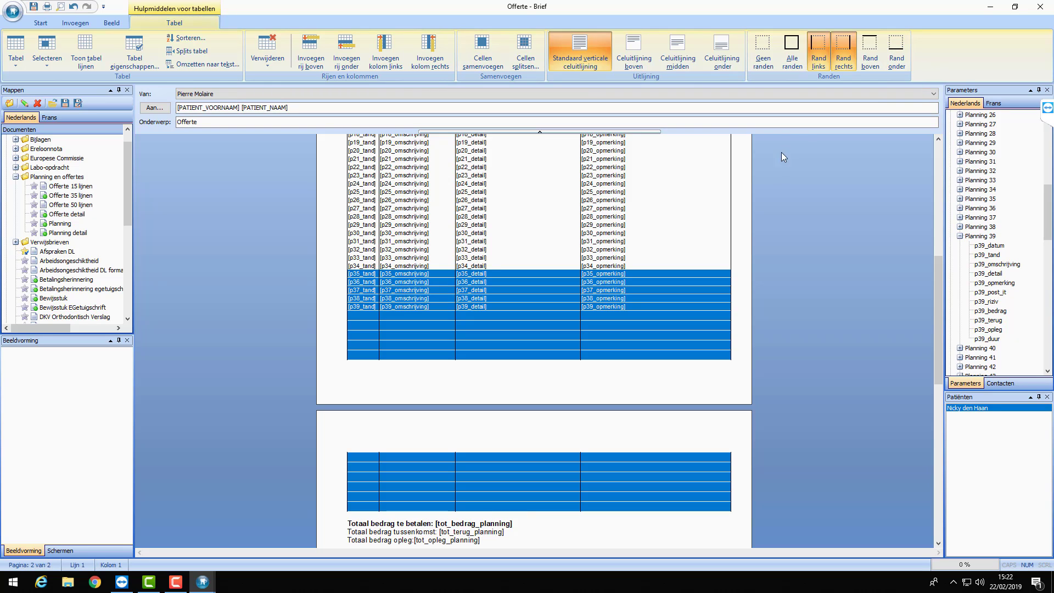
{"action": "left_click", "coordinate": [749, 257]}
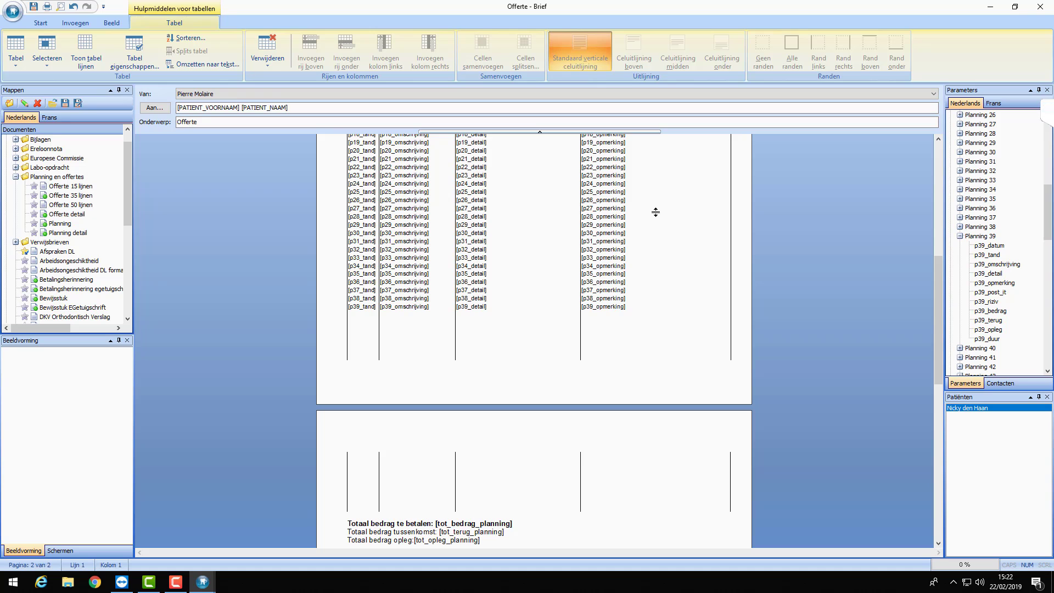
{"action": "scroll", "coordinate": [657, 213], "scroll_direction": "up", "scroll_amount": 2}
{"action": "scroll", "coordinate": [656, 213], "scroll_direction": "up", "scroll_amount": 5}
{"action": "scroll", "coordinate": [655, 217], "scroll_direction": "down", "scroll_amount": 4}
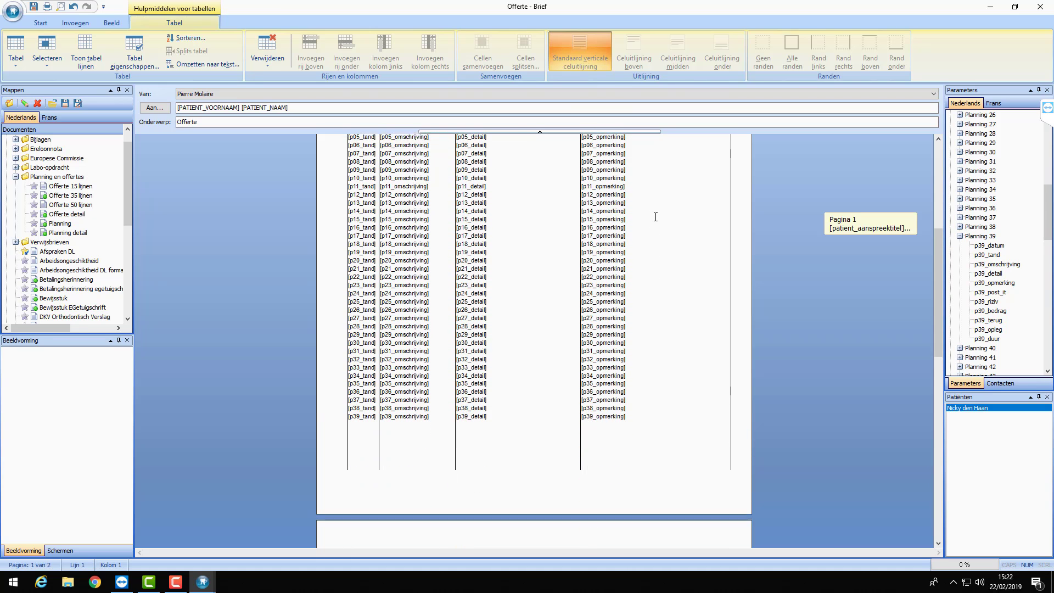
Add a bottom border to the last empty row of the quote table on page 2
{"action": "scroll", "coordinate": [655, 217], "scroll_direction": "down", "scroll_amount": 5}
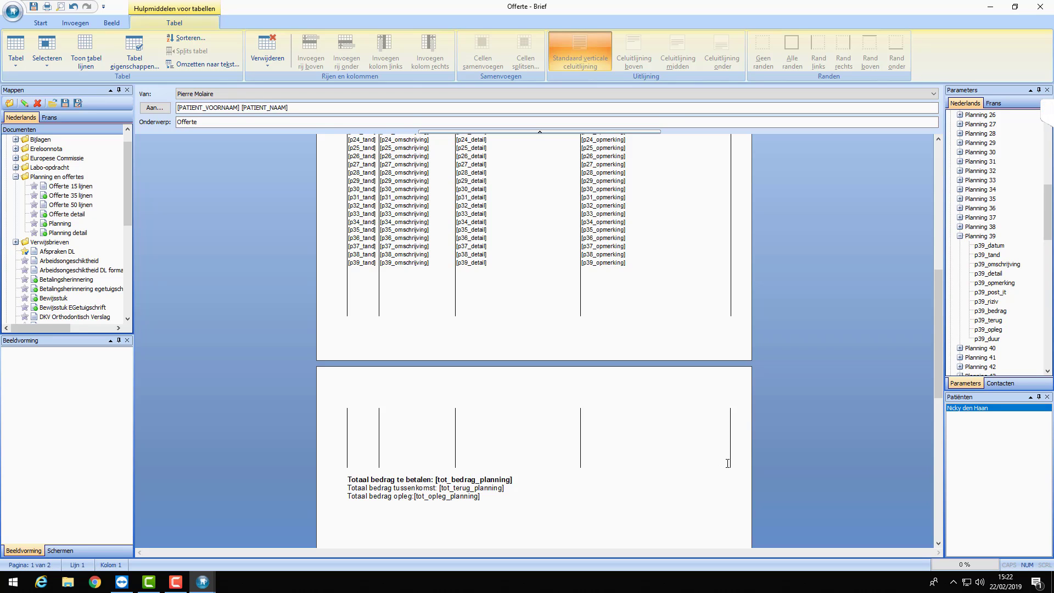
{"action": "left_click_drag", "start_coordinate": [539, 461], "coordinate": [653, 461]}
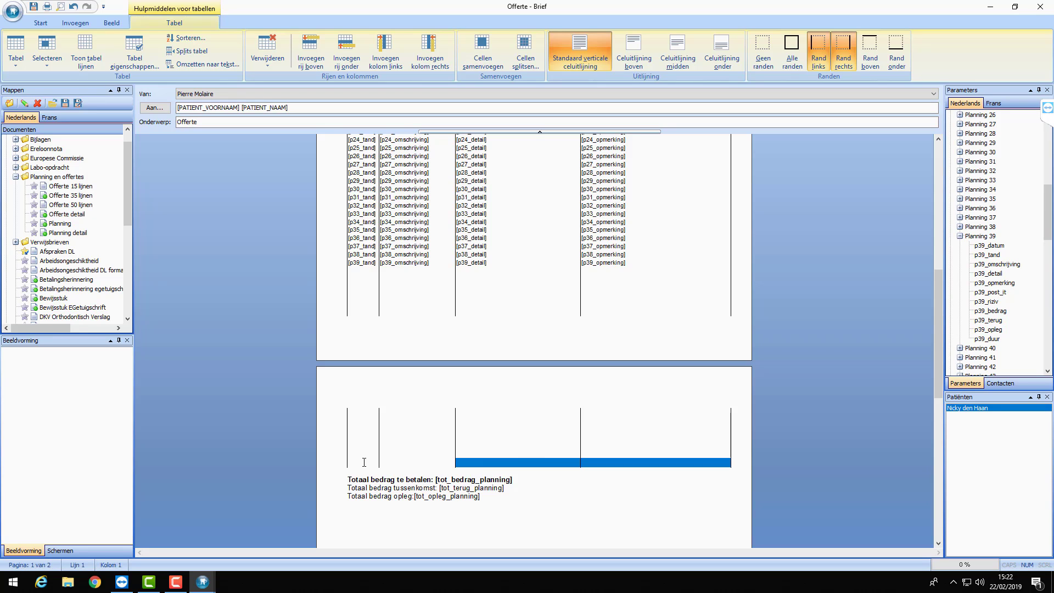
{"action": "left_click_drag", "start_coordinate": [363, 462], "coordinate": [712, 449]}
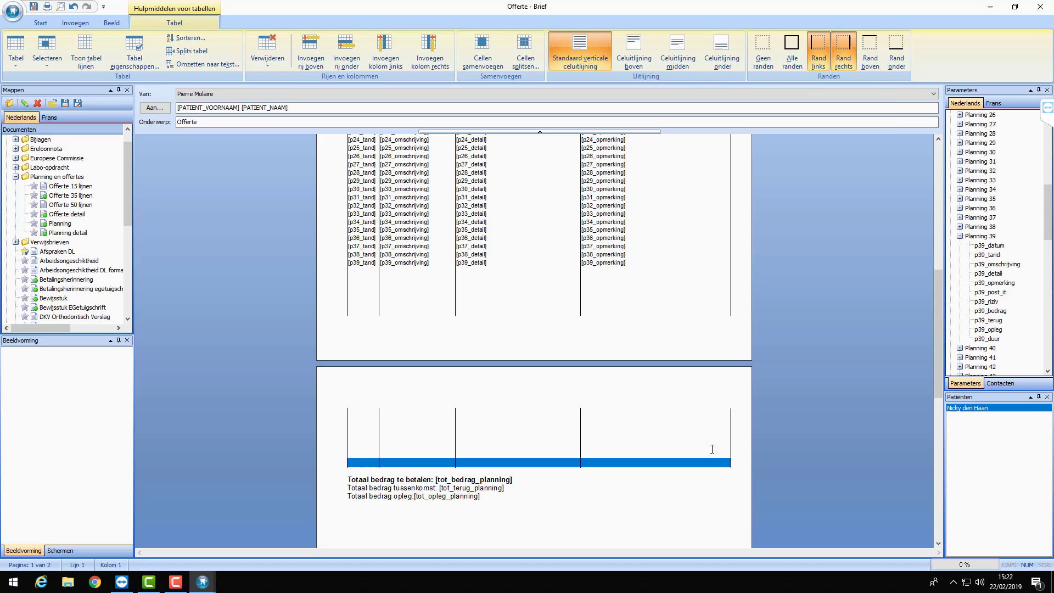
{"action": "left_click", "coordinate": [897, 60]}
{"action": "left_click", "coordinate": [776, 423]}
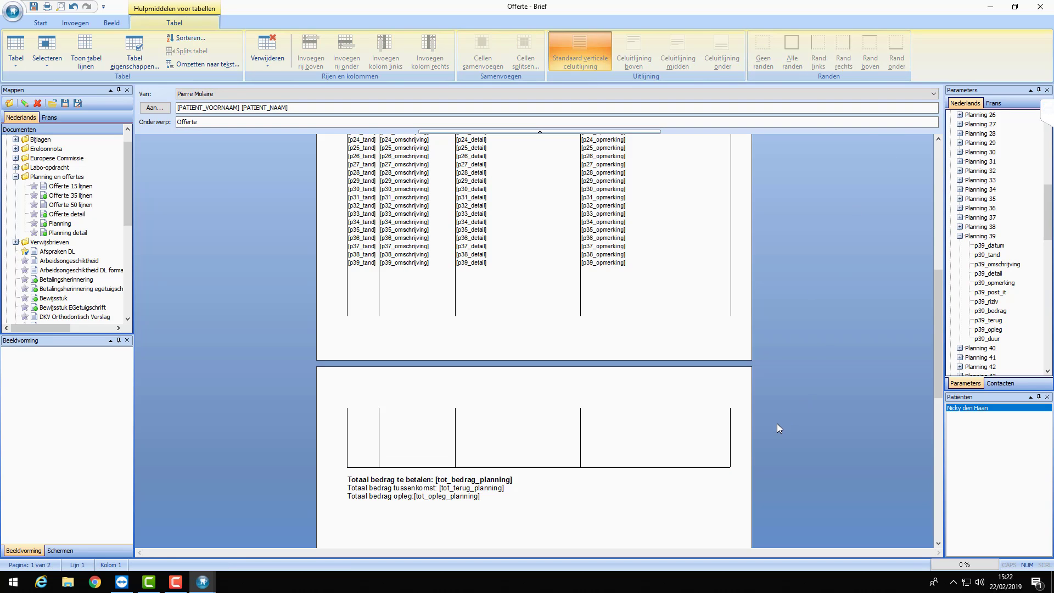
Add bottom cell borders to all quote table rows from p01 through the last empty row on page 2
{"action": "scroll", "coordinate": [708, 408], "scroll_direction": "up", "scroll_amount": 4}
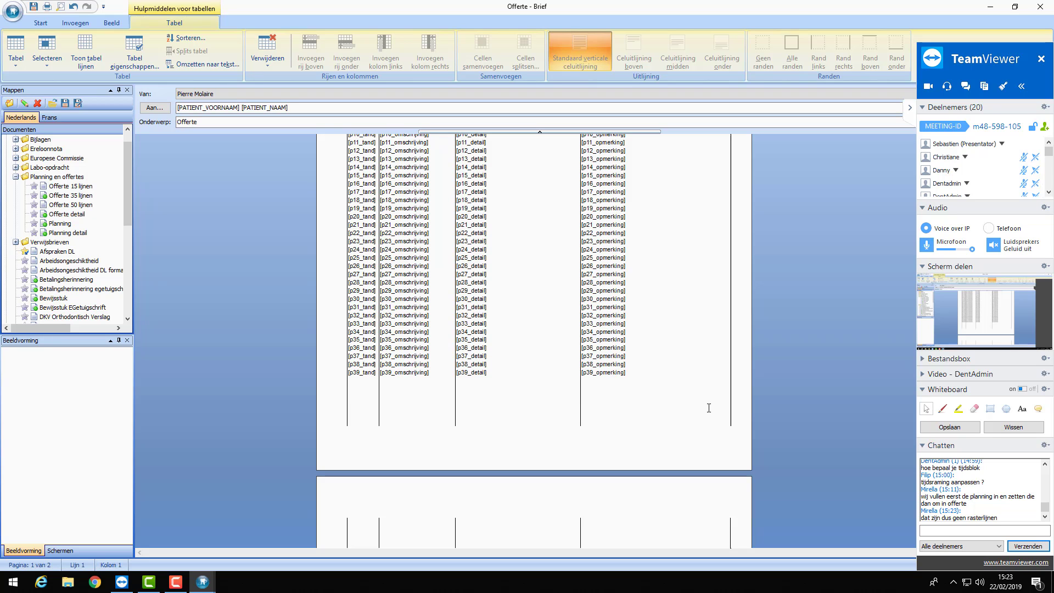
{"action": "scroll", "coordinate": [702, 409], "scroll_direction": "up", "scroll_amount": 6}
{"action": "scroll", "coordinate": [692, 409], "scroll_direction": "down", "scroll_amount": 7}
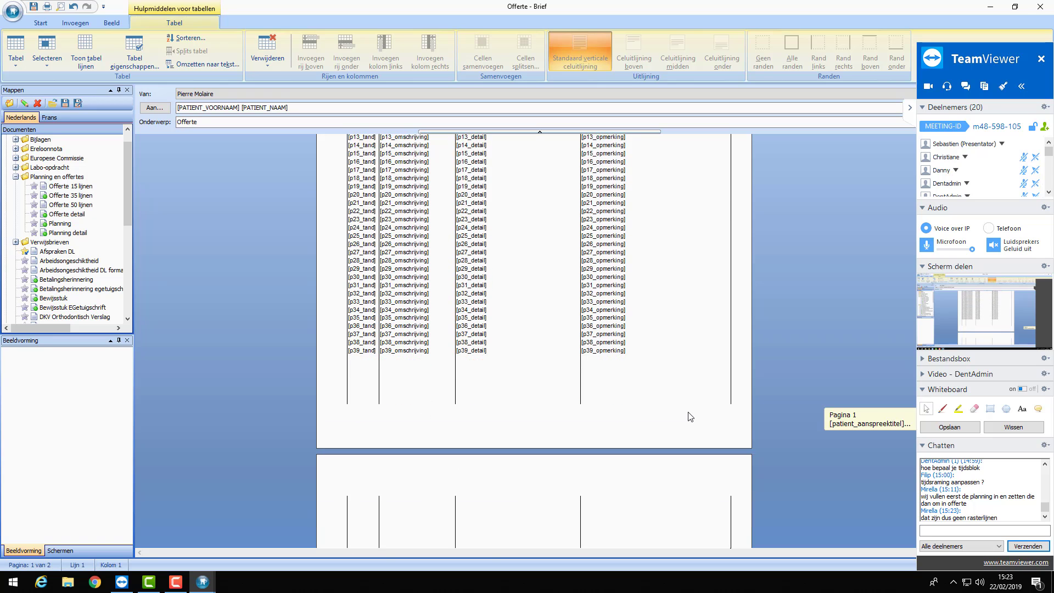
{"action": "scroll", "coordinate": [690, 416], "scroll_direction": "down", "scroll_amount": 3}
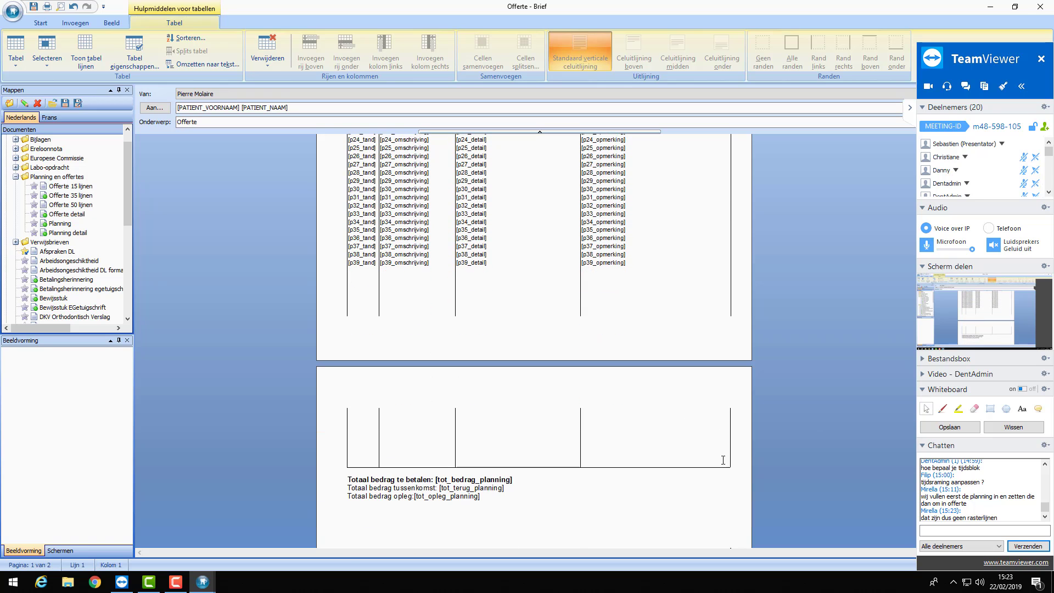
{"action": "left_click_drag", "start_coordinate": [722, 460], "coordinate": [464, 137]}
{"action": "scroll", "coordinate": [406, 330], "scroll_direction": "up", "scroll_amount": 12}
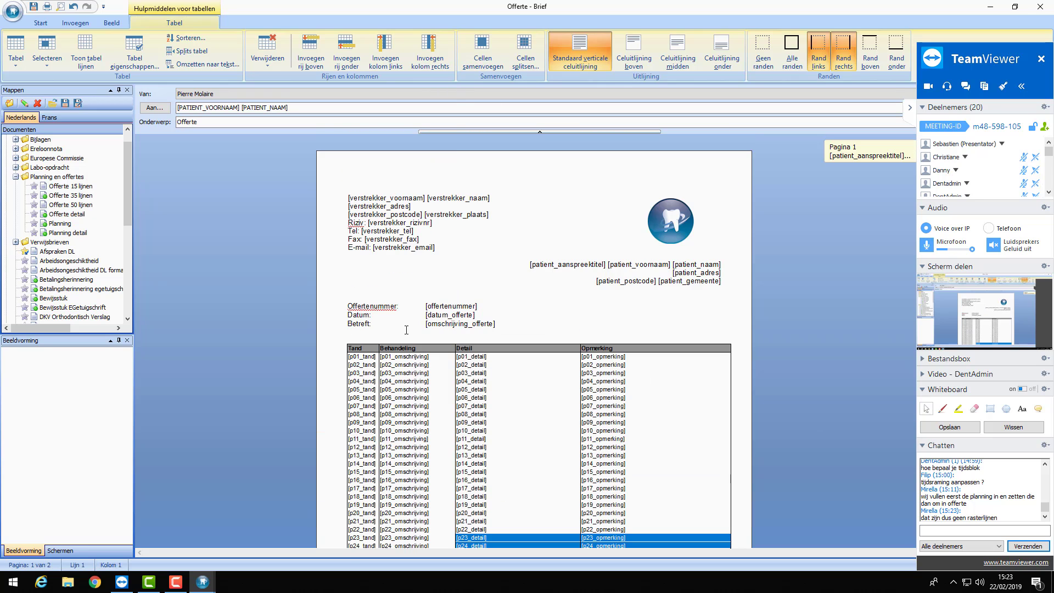
{"action": "left_click_drag", "start_coordinate": [406, 329], "coordinate": [401, 346]}
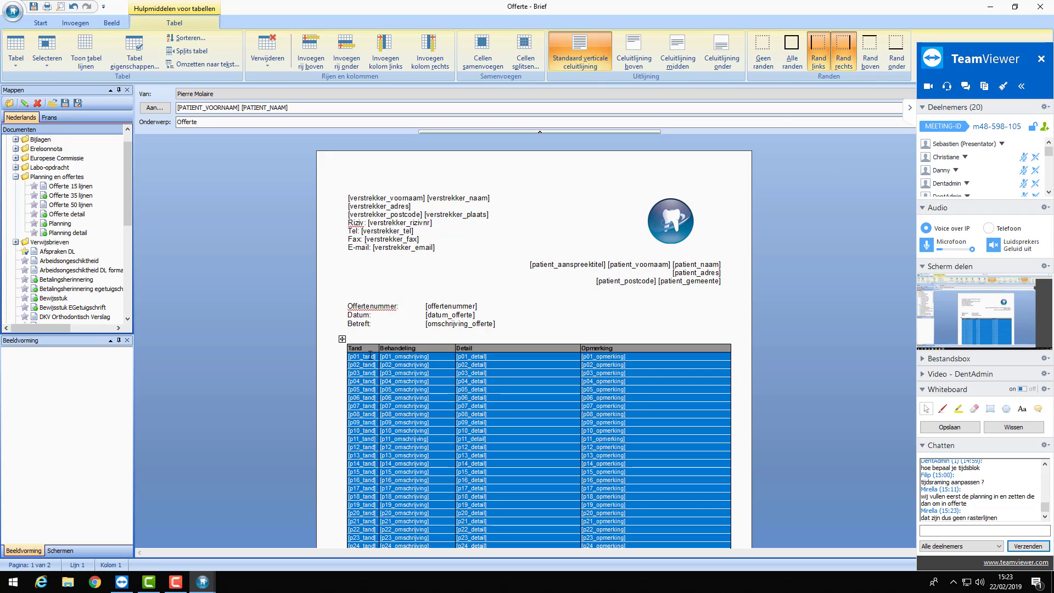
{"action": "left_click", "coordinate": [888, 58]}
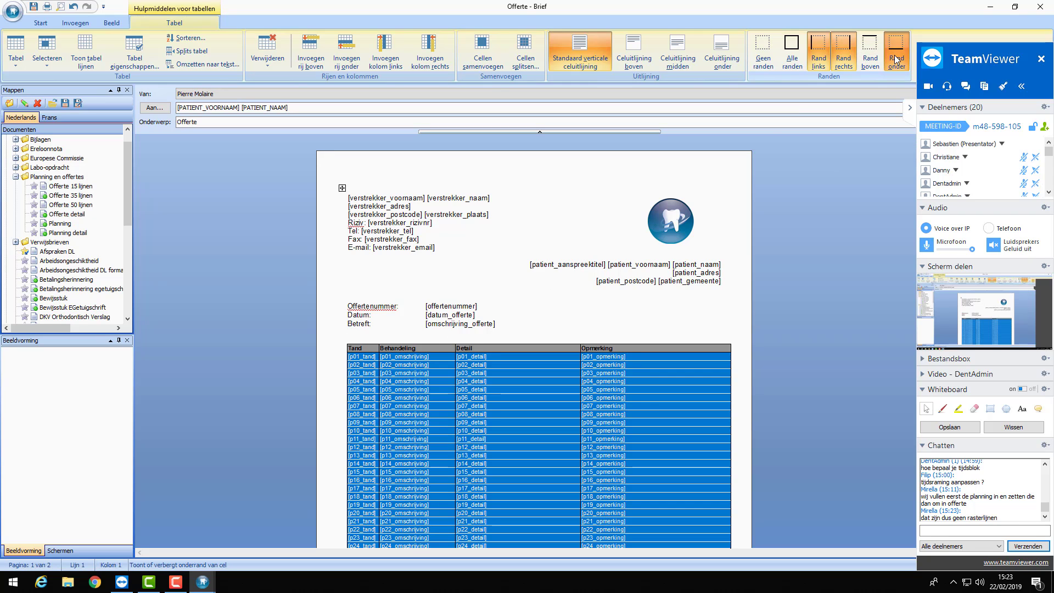
{"action": "left_click", "coordinate": [747, 354]}
{"action": "scroll", "coordinate": [747, 354], "scroll_direction": "down", "scroll_amount": 5}
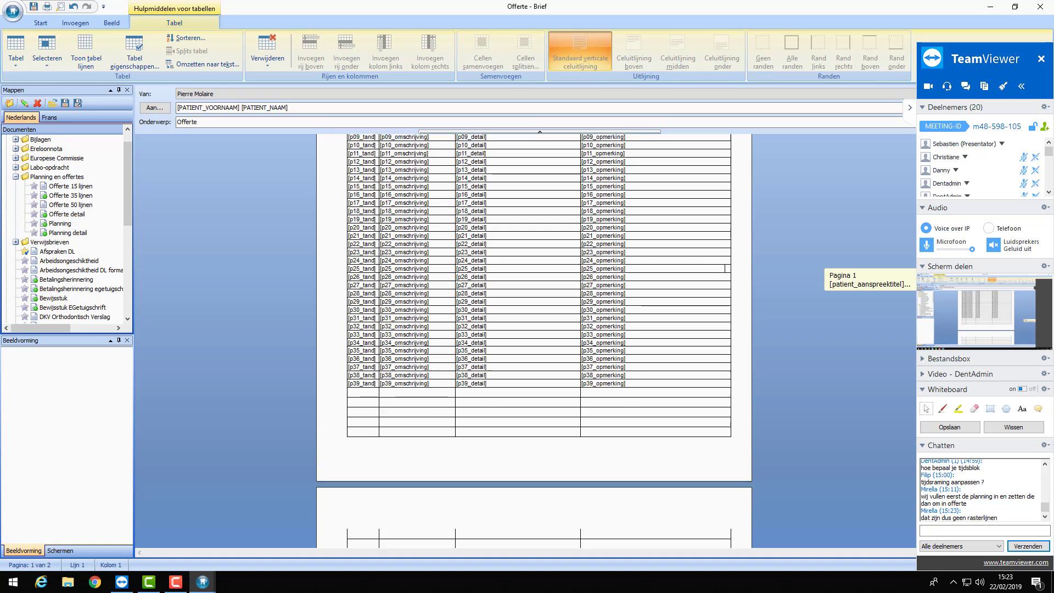
{"action": "scroll", "coordinate": [538, 341], "scroll_direction": "up", "scroll_amount": 5}
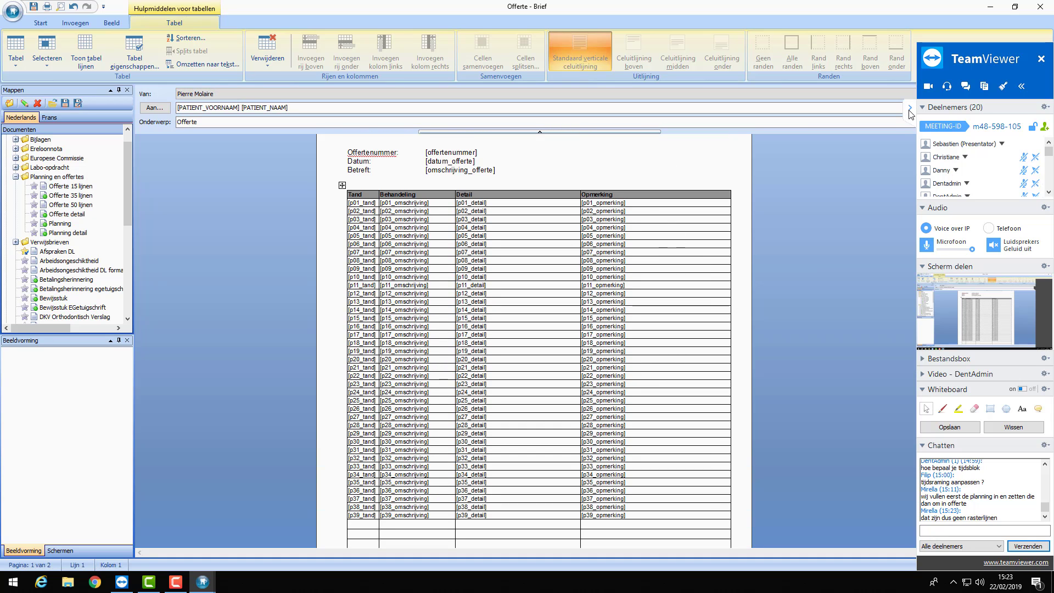
{"action": "left_click", "coordinate": [908, 110]}
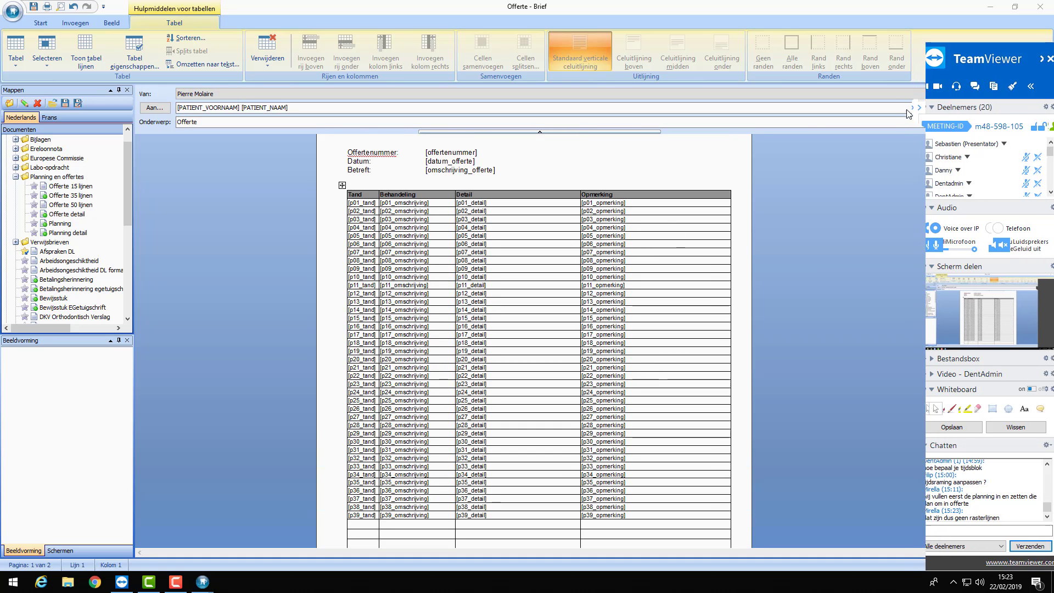
Show the patient's actual data instead of the parameters and review the quote table across both pages
{"action": "left_click", "coordinate": [44, 23]}
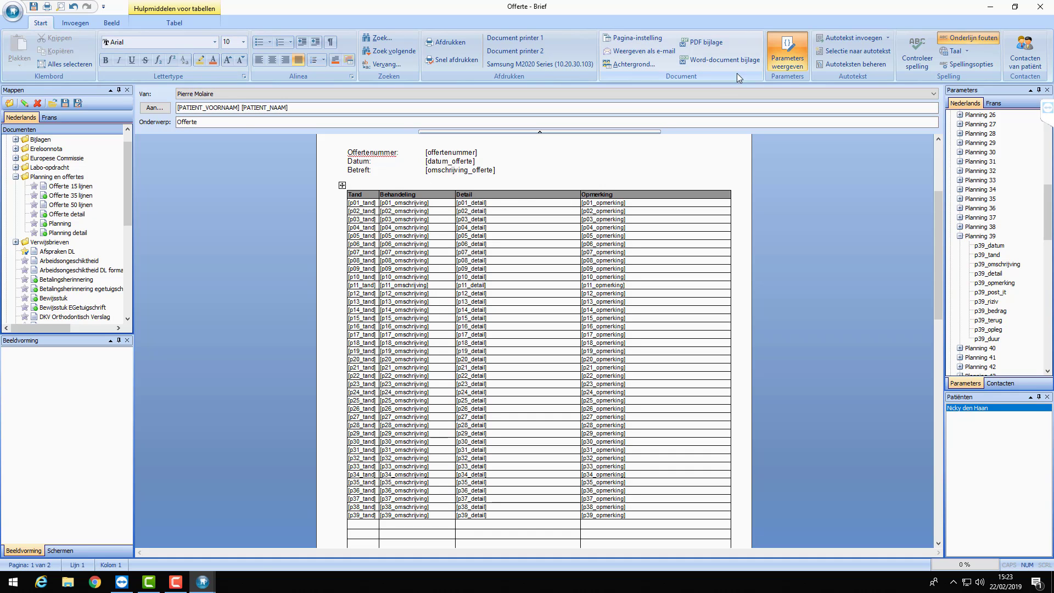
{"action": "left_click", "coordinate": [782, 55]}
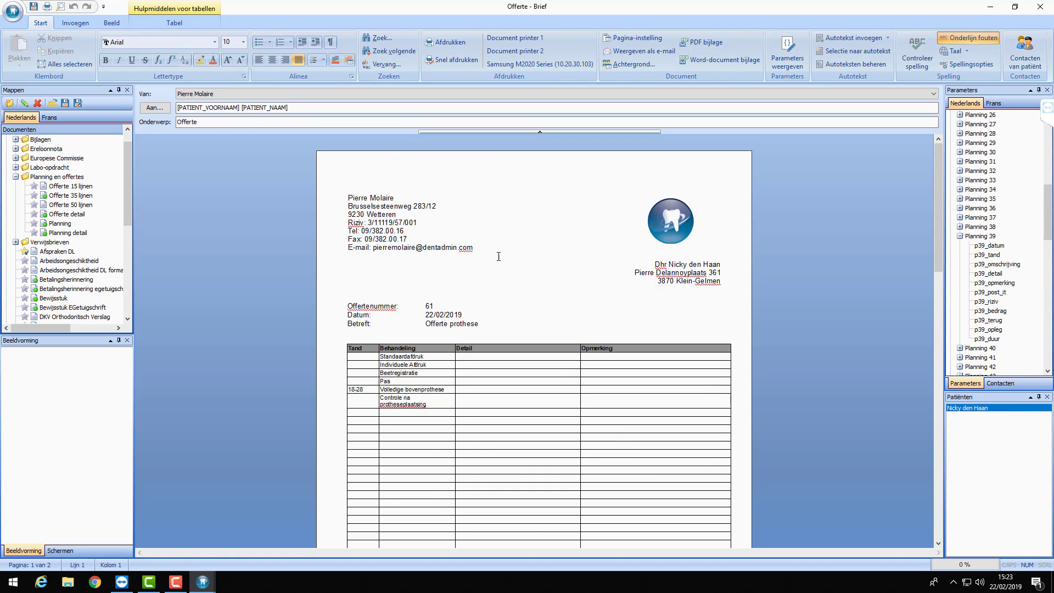
{"action": "scroll", "coordinate": [499, 256], "scroll_direction": "down", "scroll_amount": 3}
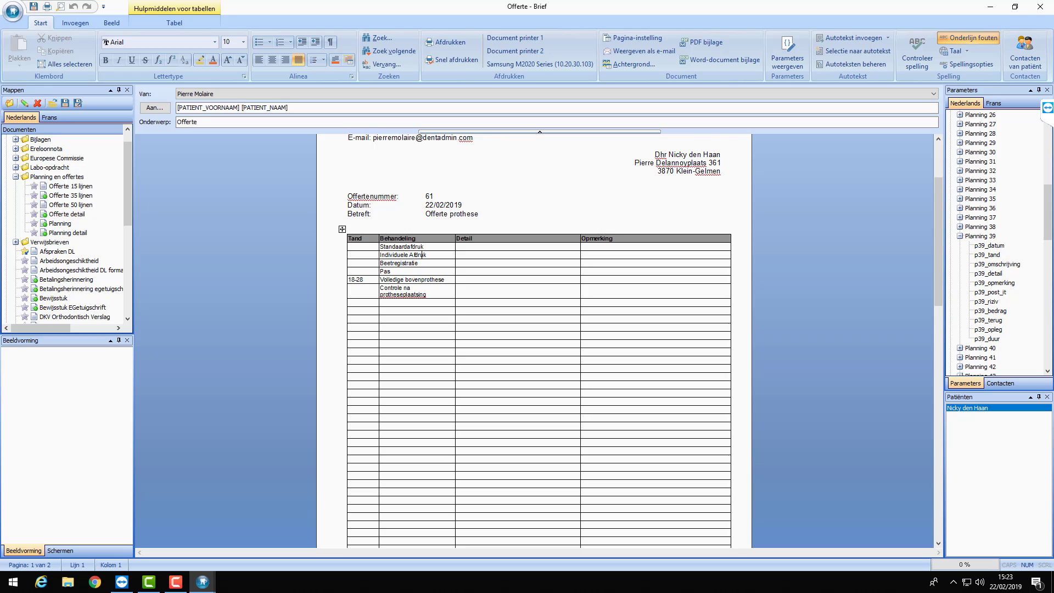
{"action": "scroll", "coordinate": [423, 255], "scroll_direction": "down", "scroll_amount": 10}
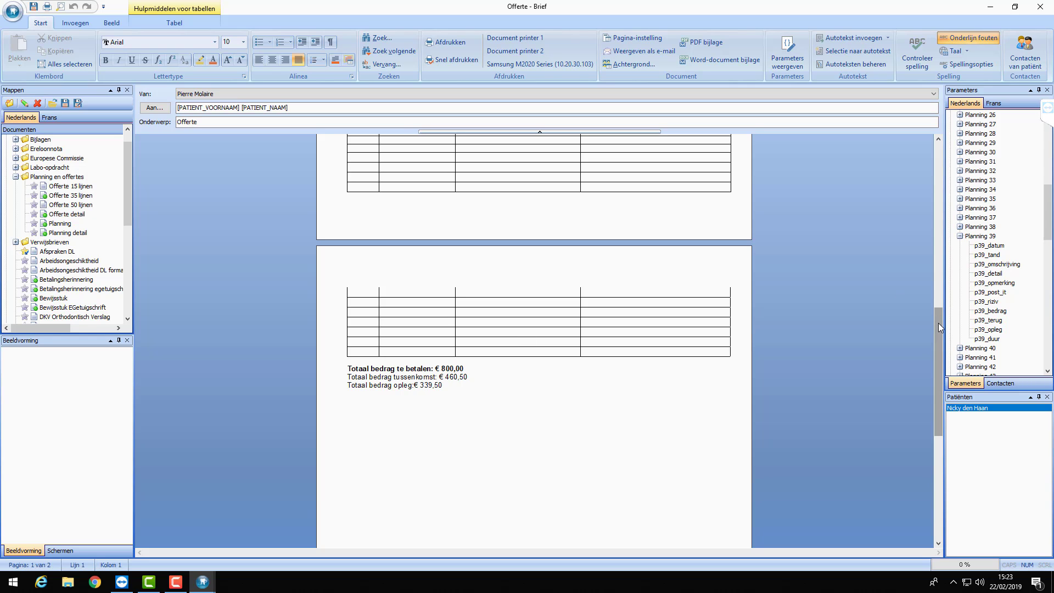
{"action": "left_click_drag", "start_coordinate": [938, 323], "coordinate": [889, 181]}
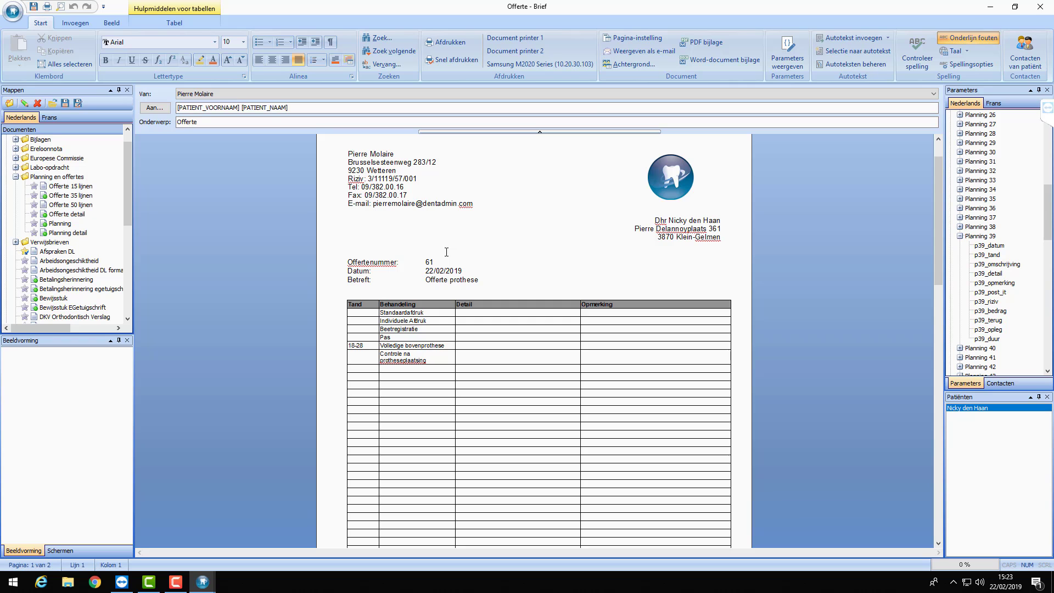
Close the quote letter without saving it in the patient record, and show the patient's Planning instead of the Offerte prothese quote
{"action": "left_click", "coordinate": [1049, 10]}
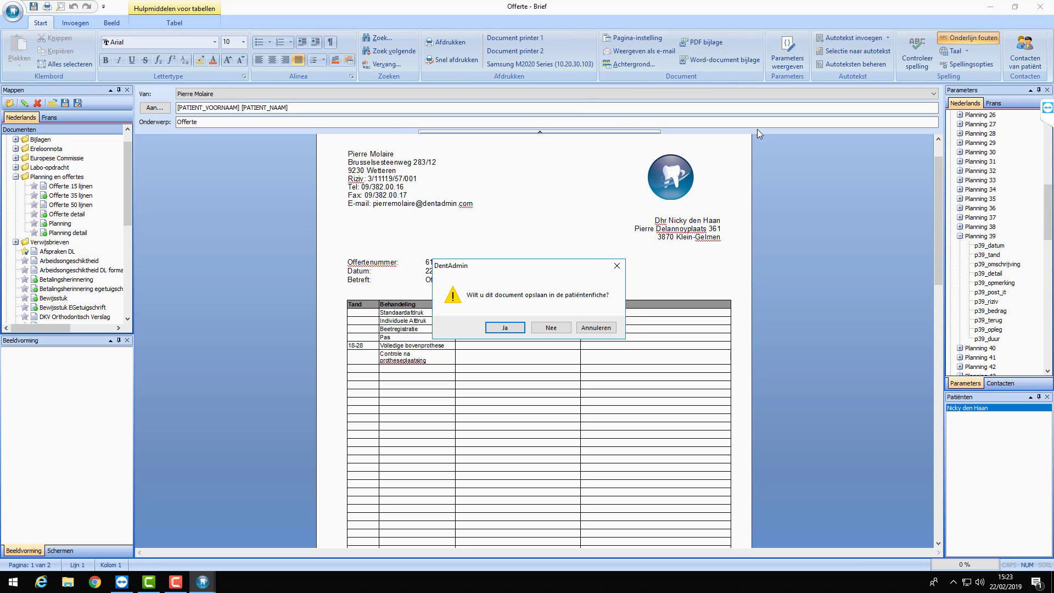
{"action": "left_click", "coordinate": [547, 328]}
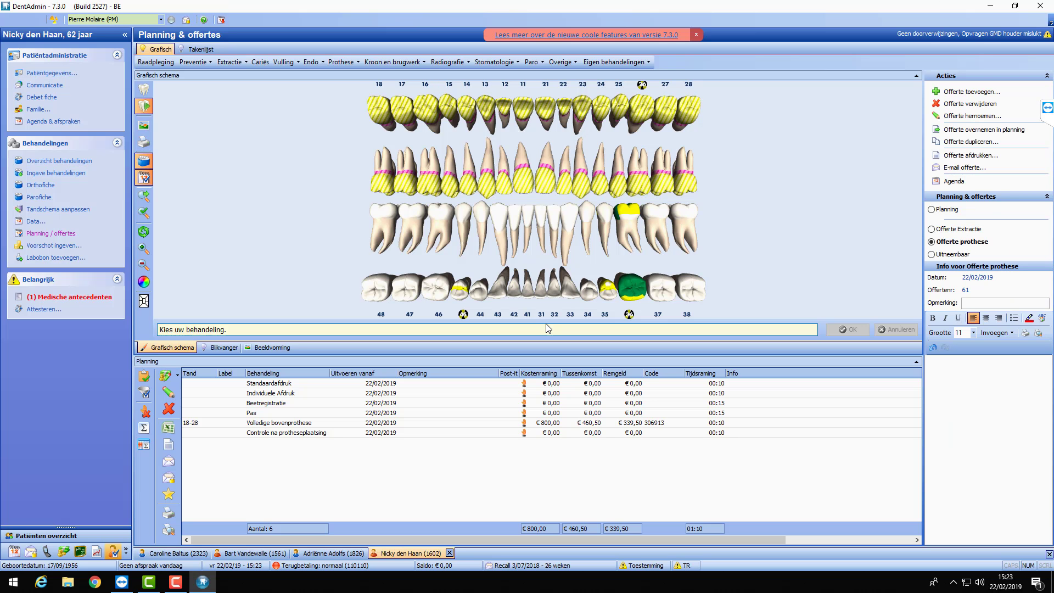
{"action": "left_click", "coordinate": [932, 209]}
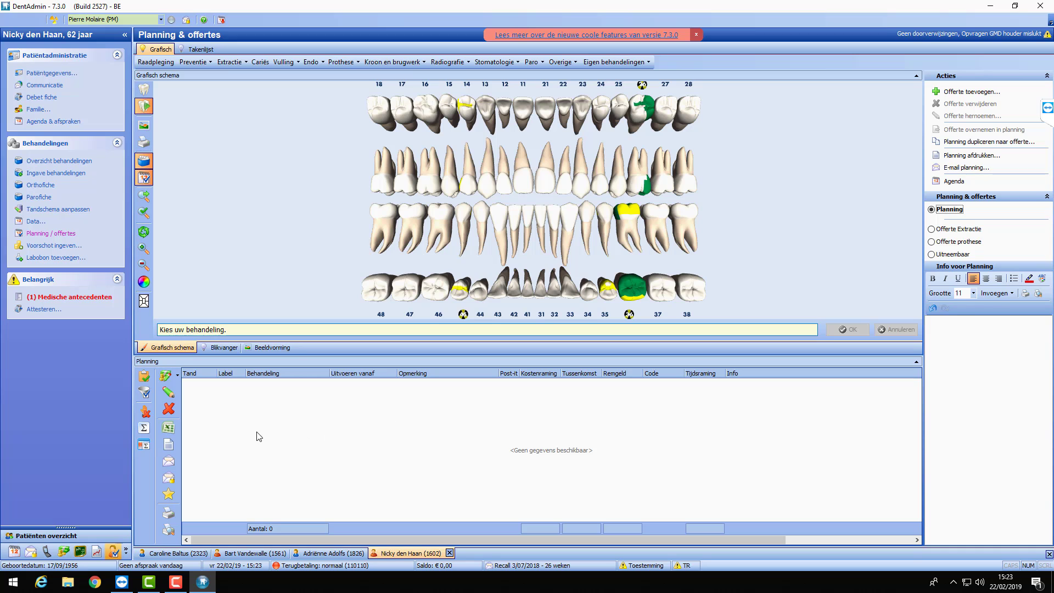
Switch to the second open patient record and duplicate its planning to a quote named Offerte vullingen
{"action": "left_click", "coordinate": [260, 553]}
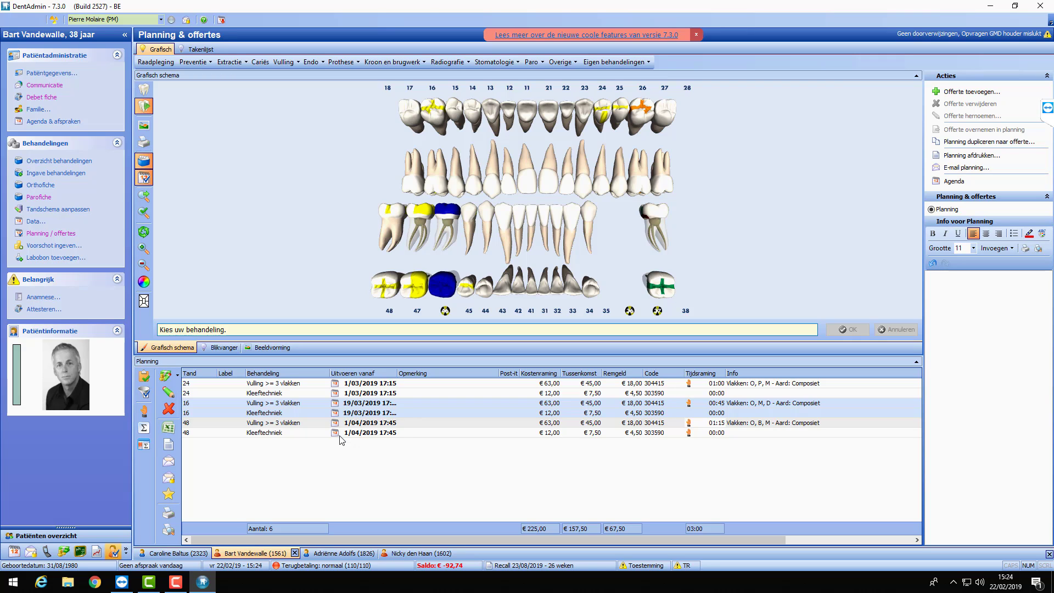
{"action": "left_click", "coordinate": [994, 146]}
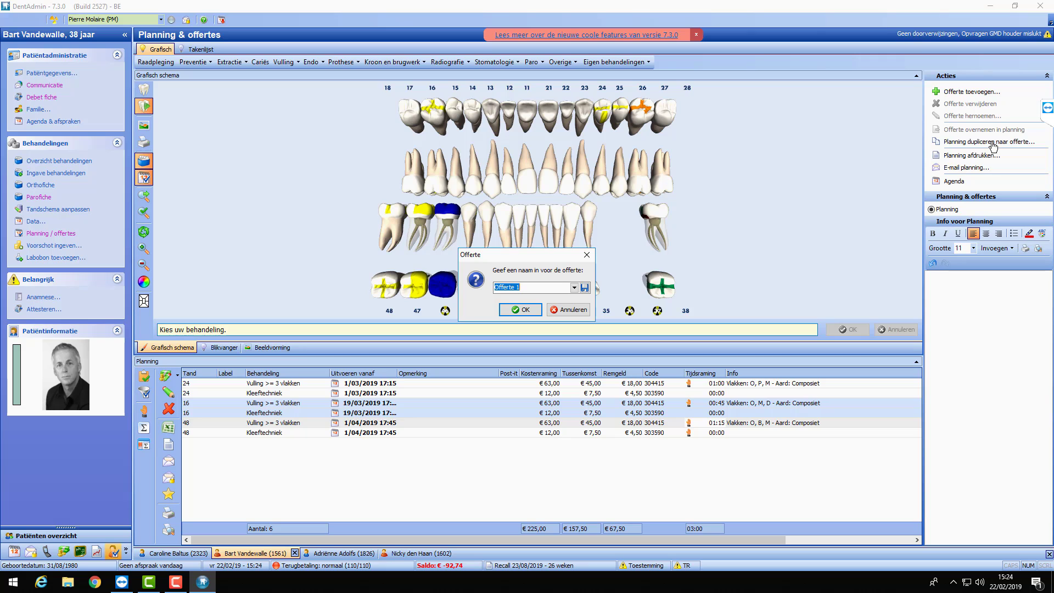
{"action": "key", "text": "End"}
{"action": "type", "text": "vullingen"}
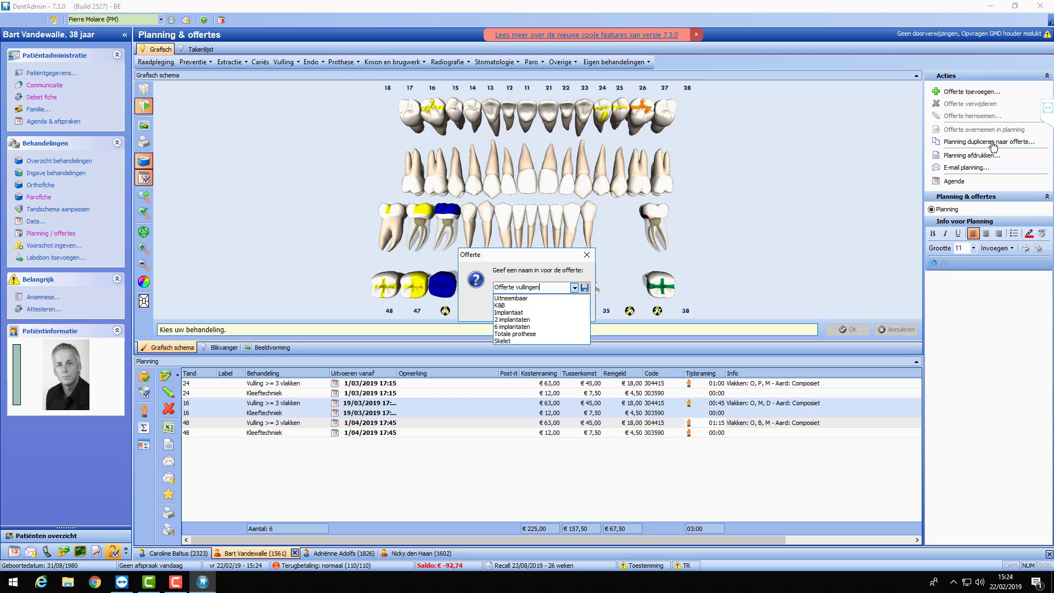
{"action": "key", "text": "Escape"}
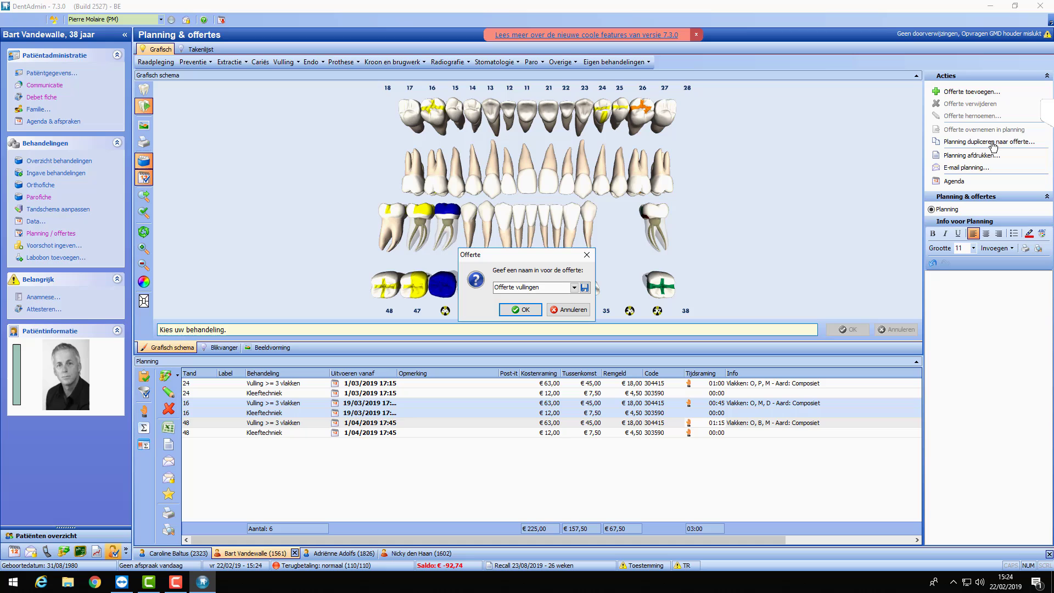
{"action": "left_click", "coordinate": [526, 311]}
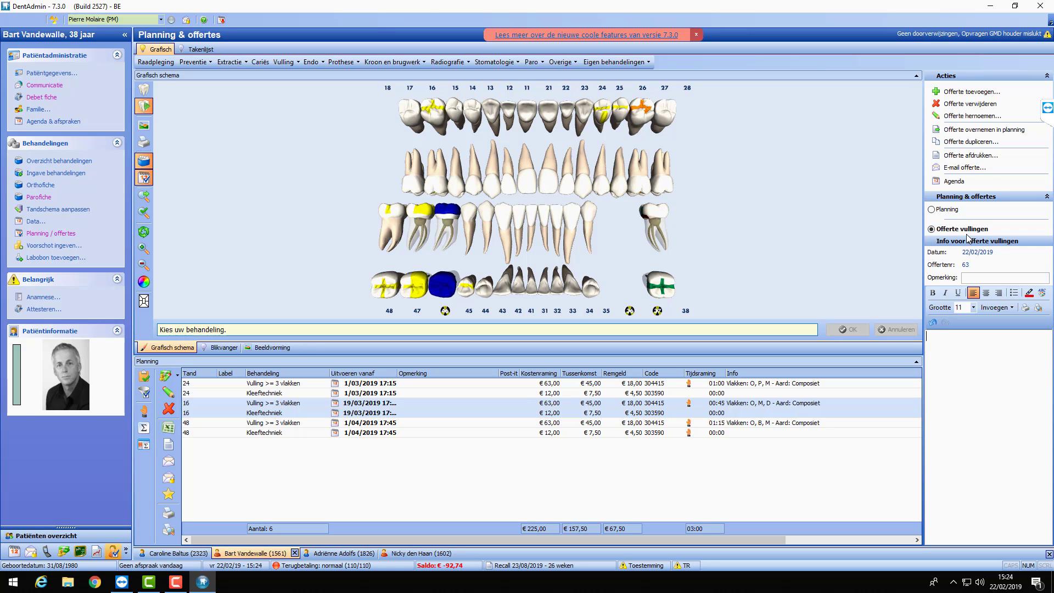
Create an e-mail from the Offerte vullingen quote and review its message, treatment table, totals and signature
{"action": "left_click", "coordinate": [967, 170]}
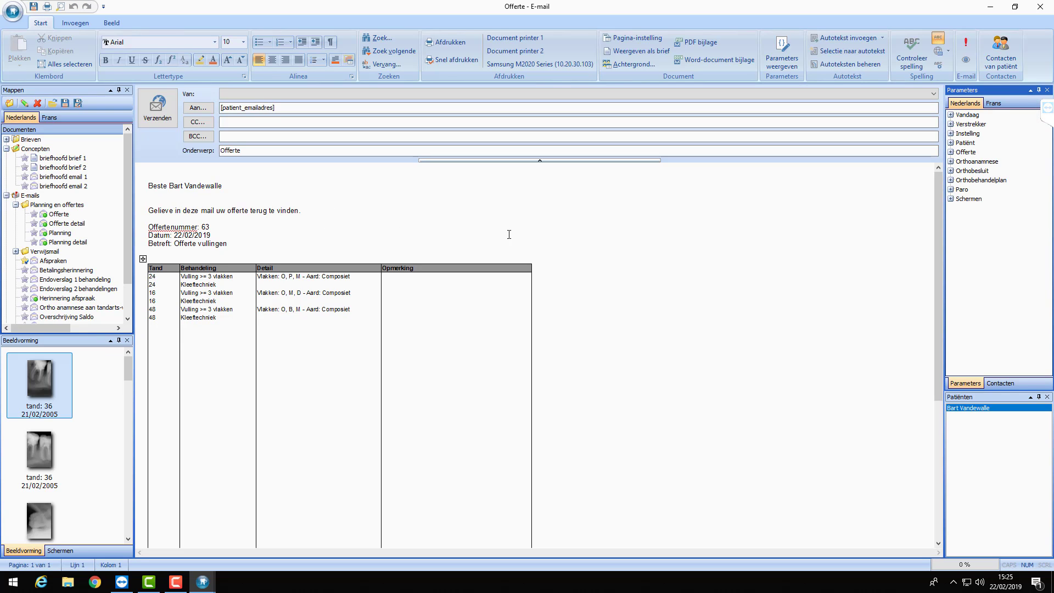
{"action": "left_click", "coordinate": [533, 242]}
{"action": "scroll", "coordinate": [533, 241], "scroll_direction": "down", "scroll_amount": 4}
{"action": "scroll", "coordinate": [533, 241], "scroll_direction": "down", "scroll_amount": 5}
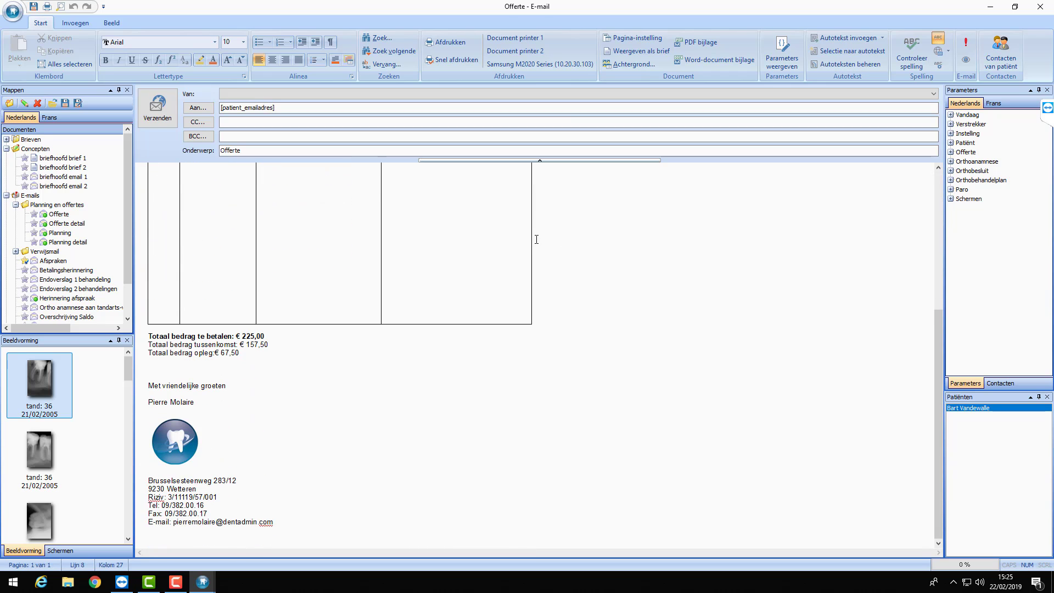
{"action": "scroll", "coordinate": [265, 393], "scroll_direction": "up", "scroll_amount": 9}
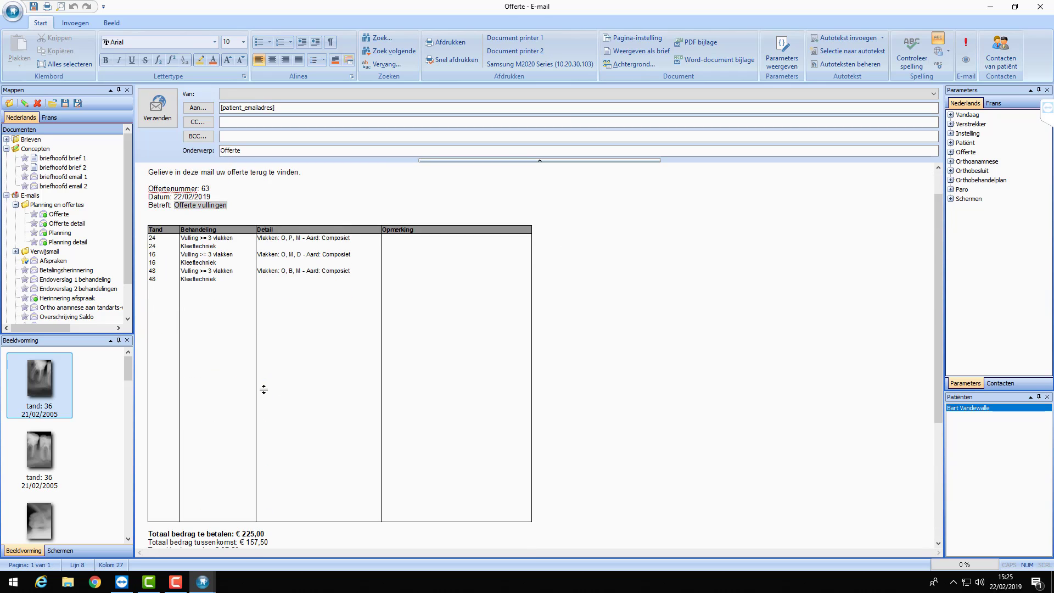
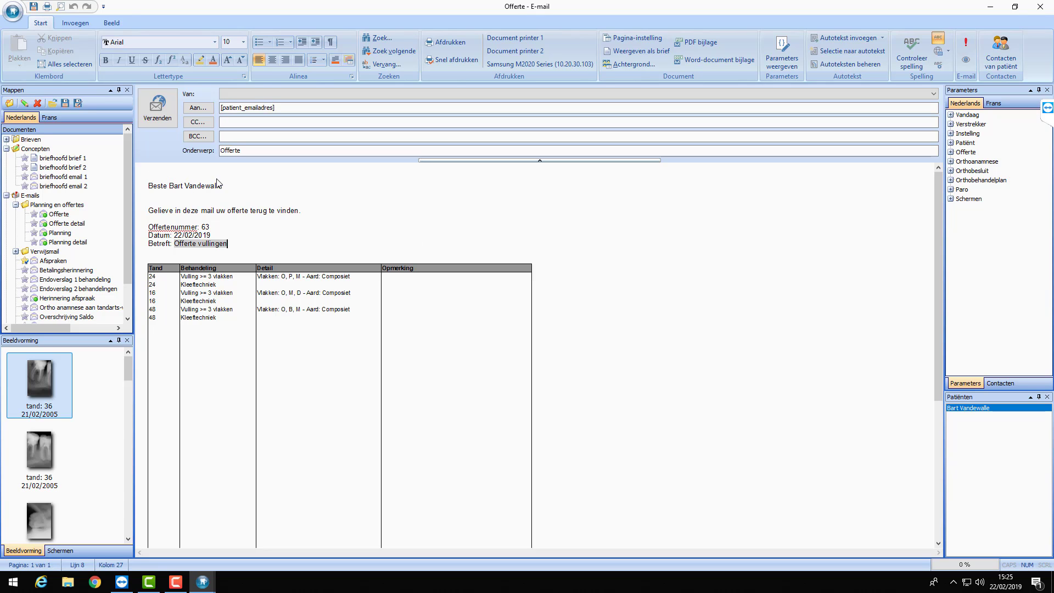
Convert the quote e-mail's content to a PDF attachment, check Offerte.pdf in Acrobat Reader, and return to the e-mail
{"action": "left_click", "coordinate": [688, 47]}
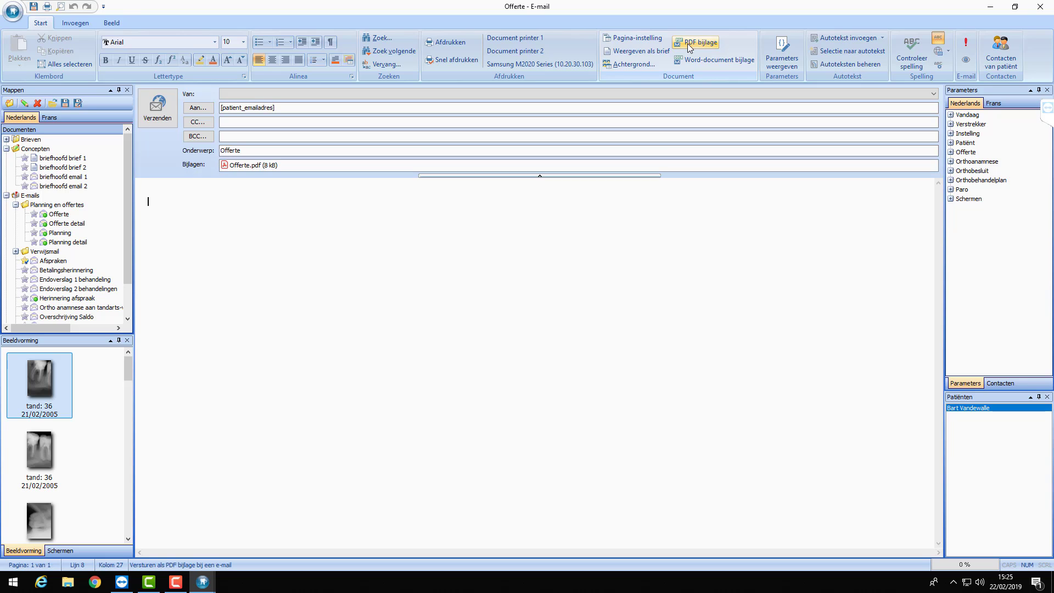
{"action": "double_click", "coordinate": [244, 166]}
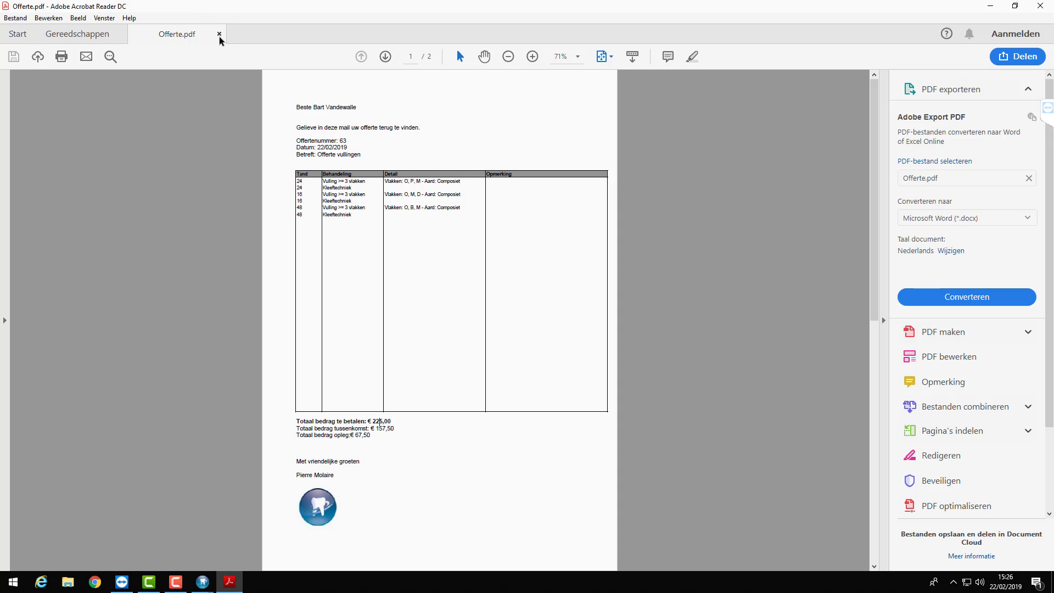
{"action": "left_click", "coordinate": [1039, 7]}
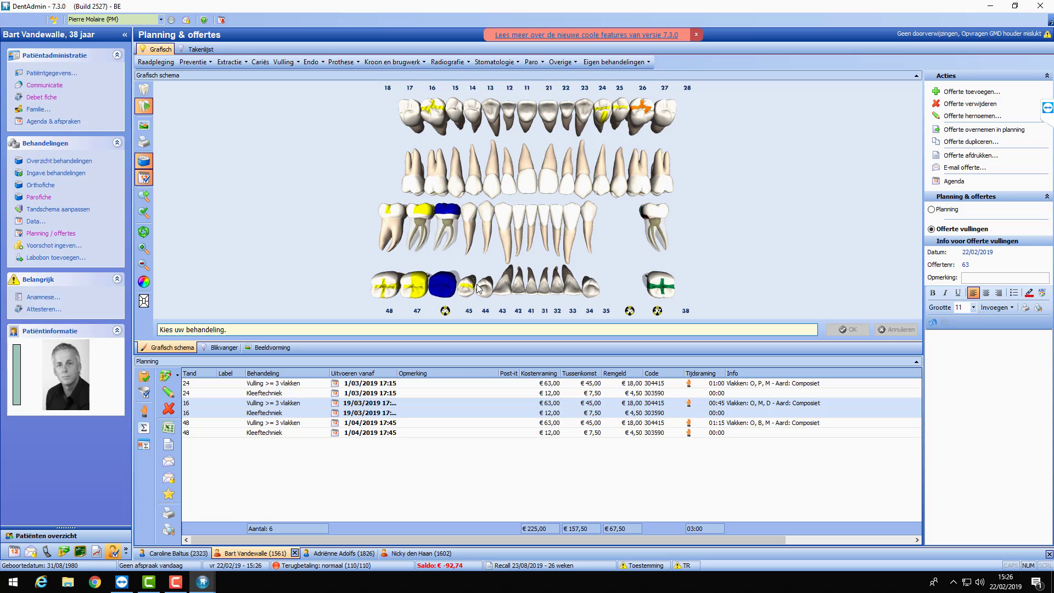
{"action": "mouse_move", "coordinate": [202, 581]}
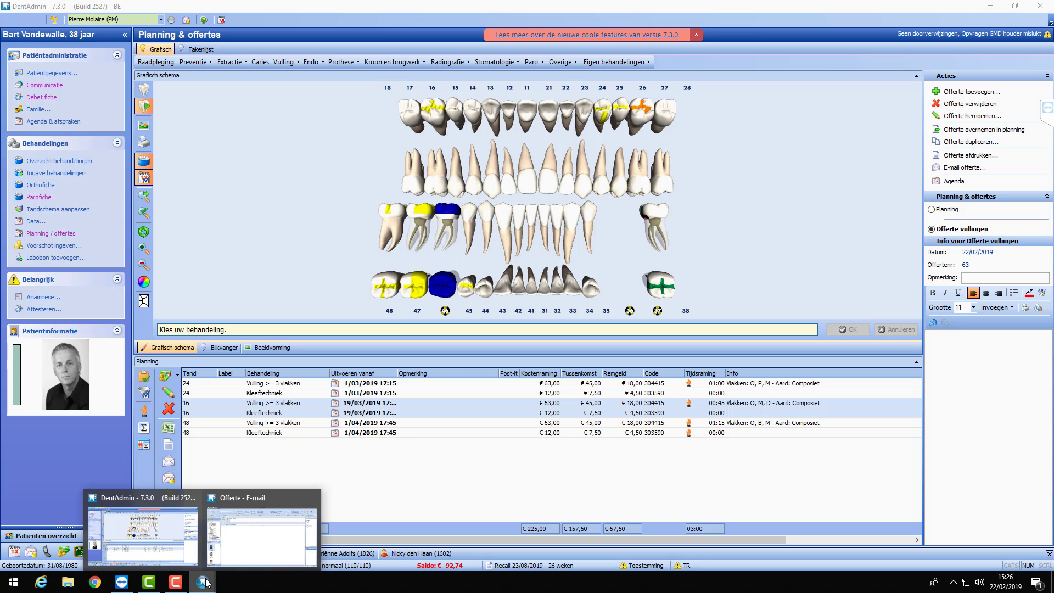
{"action": "left_click", "coordinate": [257, 545]}
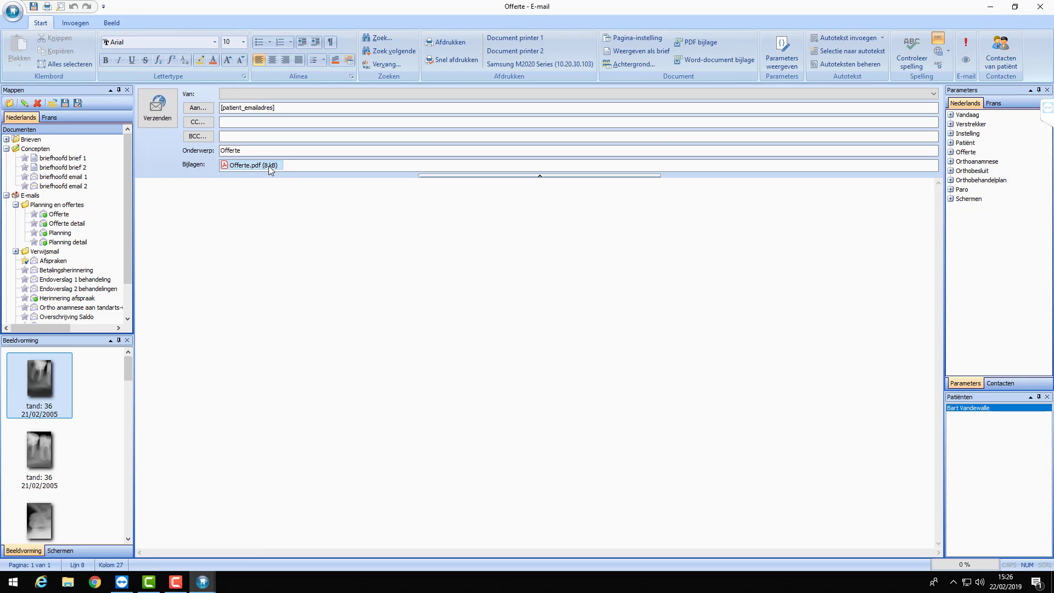
Start the quote e-mail's message with the greeting "Beste patiënt," followed by a new paragraph
{"action": "left_click", "coordinate": [222, 202]}
{"action": "type", "text": "^Be"}
{"action": "key", "text": "BackSpace"}
{"action": "key", "text": "BackSpace"}
{"action": "key", "text": "BackSpace"}
{"action": "type", "text": "Beste pti"}
{"action": "key", "text": "BackSpace"}
{"action": "key", "text": "BackSpace"}
{"action": "type", "text": "atiënt,"}
{"action": "key", "text": "Return"}
{"action": "key", "text": "Return"}
Add the sentence "In bijlage vindt u uw offerte." and the closing "Vriendelijke groeten," as separate paragraphs below the greeting
{"action": "type", "text": "In bijlage vindt u "}
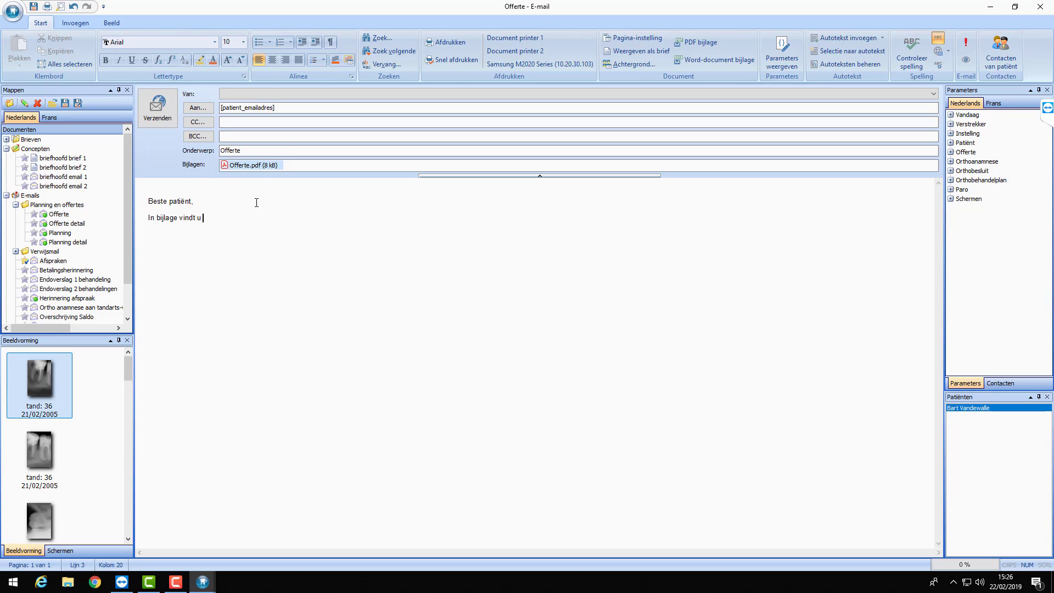
{"action": "type", "text": "uw offerte.$$Vr"}
{"action": "key", "text": "BackSpace"}
{"action": "key", "text": "BackSpace"}
{"action": "key", "text": "BackSpace"}
{"action": "key", "text": "Return"}
{"action": "key", "text": "Return"}
{"action": "type", "text": "Vriendelijke groeten,"}
{"action": "key", "text": "Return"}
{"action": "key", "text": "Return"}
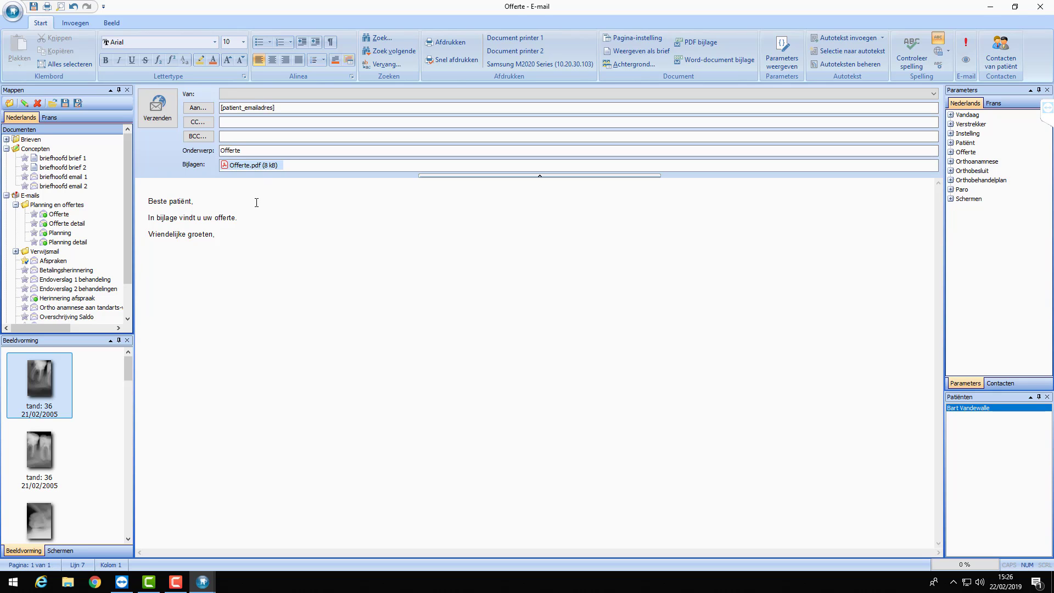
Insert the verstrekker_voornaam and verstrekker_naam parameters below the closing, separated by a space
{"action": "left_click", "coordinate": [952, 126]}
{"action": "left_click", "coordinate": [951, 125]}
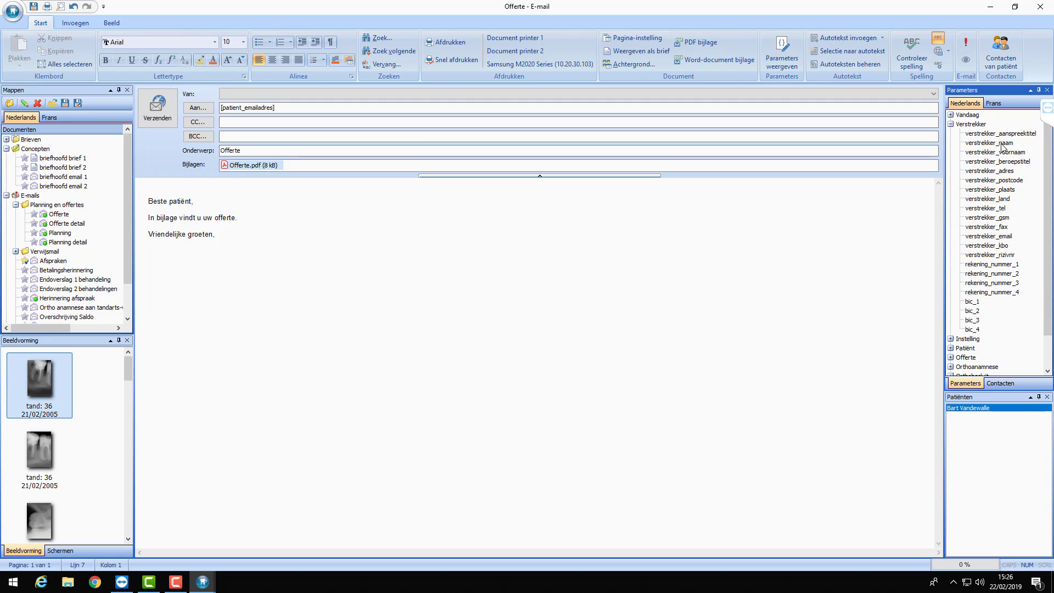
{"action": "left_click", "coordinate": [1001, 152]}
{"action": "double_click", "coordinate": [1004, 154]}
{"action": "double_click", "coordinate": [989, 145]}
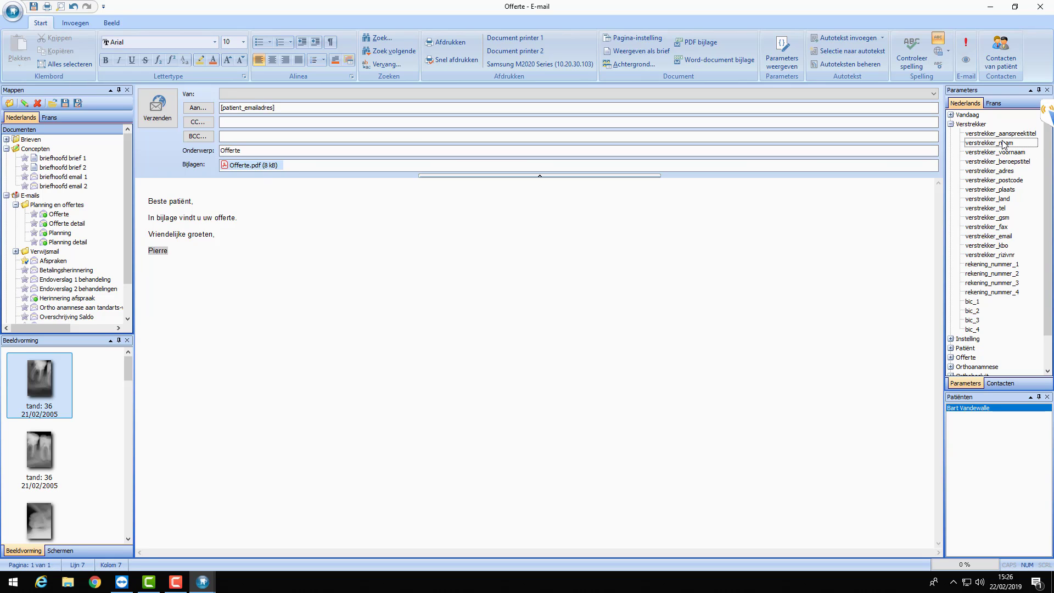
{"action": "left_click", "coordinate": [180, 251]}
{"action": "key", "text": "Right"}
{"action": "key", "text": "Right"}
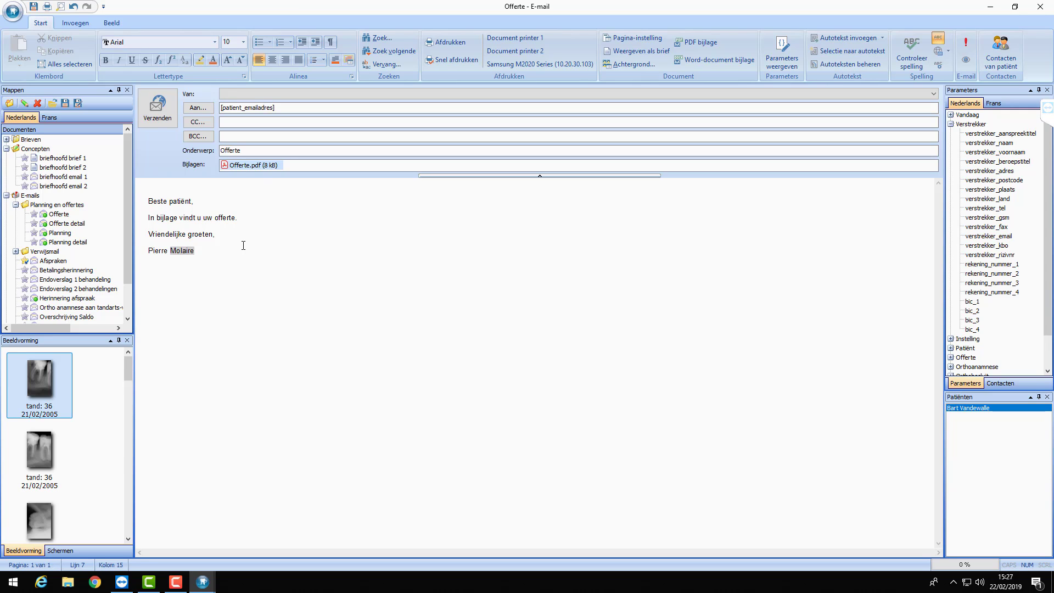
Save the complete message, from the greeting through the provider's name, as an autotext named Offerte mail
{"action": "left_click", "coordinate": [178, 273]}
{"action": "left_click_drag", "start_coordinate": [235, 264], "coordinate": [154, 204]}
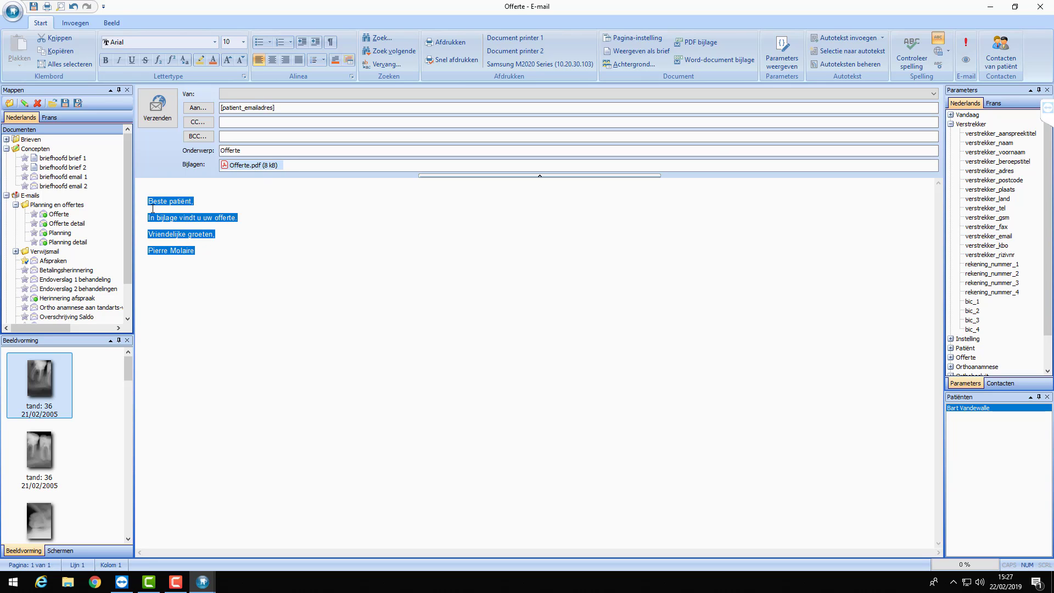
{"action": "left_click", "coordinate": [854, 53]}
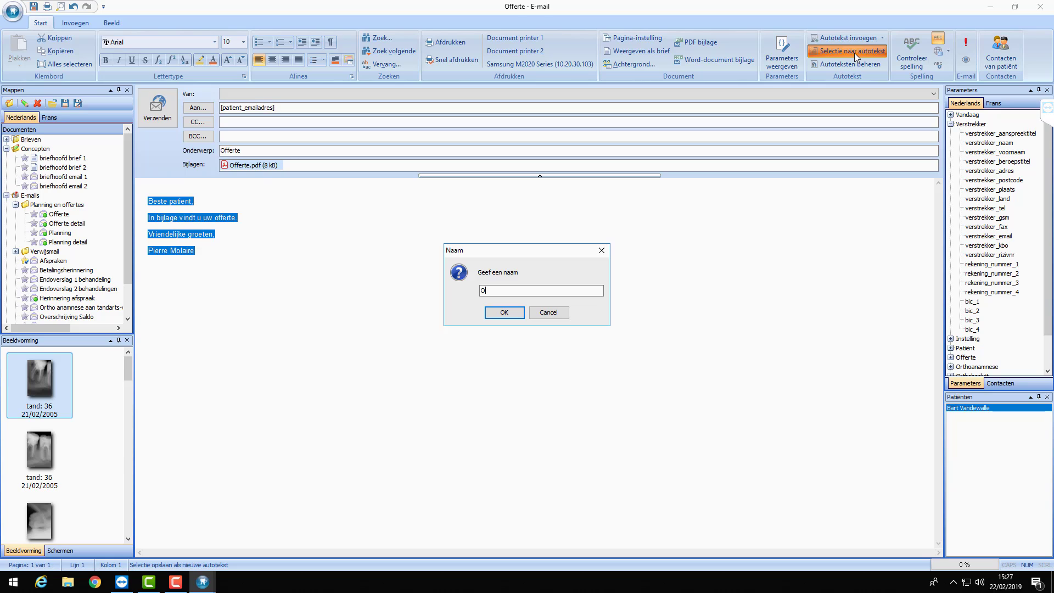
{"action": "type", "text": "Offerte mail"}
{"action": "left_click", "coordinate": [507, 312]}
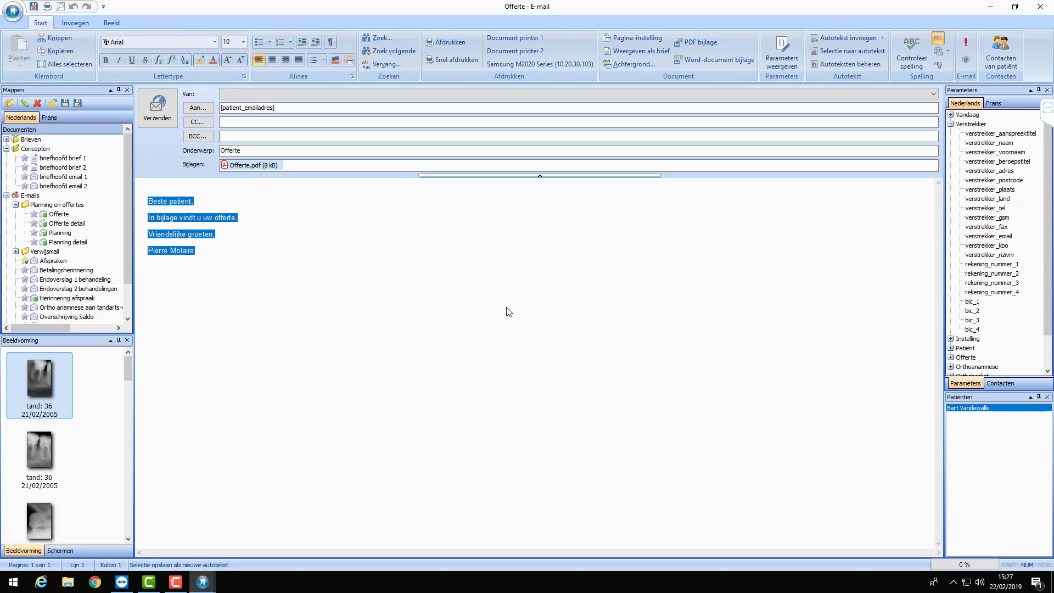
{"action": "left_click", "coordinate": [296, 264]}
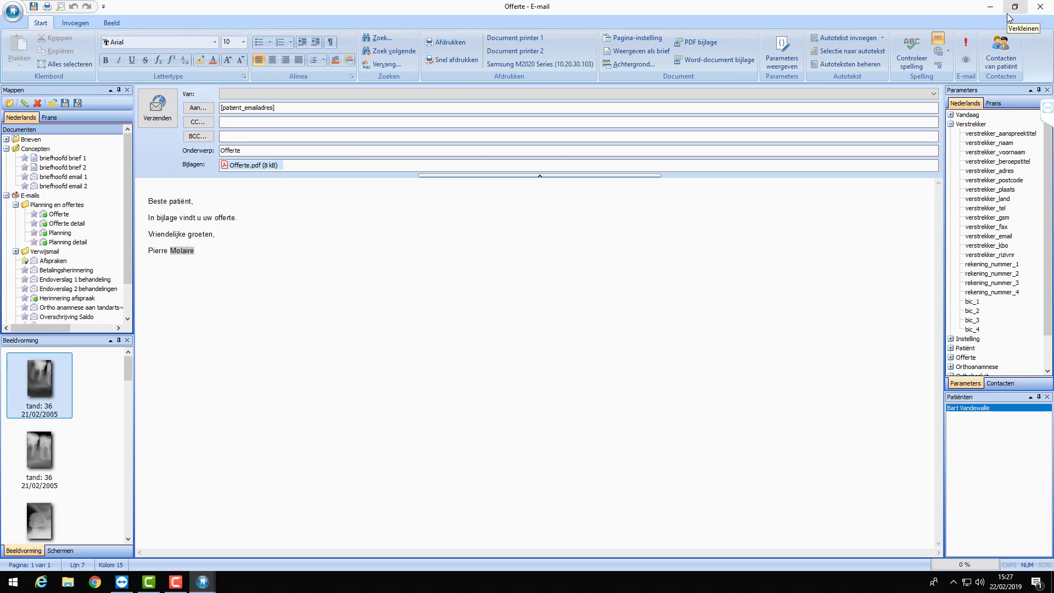
Close the e-mail without saving it in the patient record, and create a new e-mail from the Offerte vullingen quote
{"action": "left_click", "coordinate": [1040, 7]}
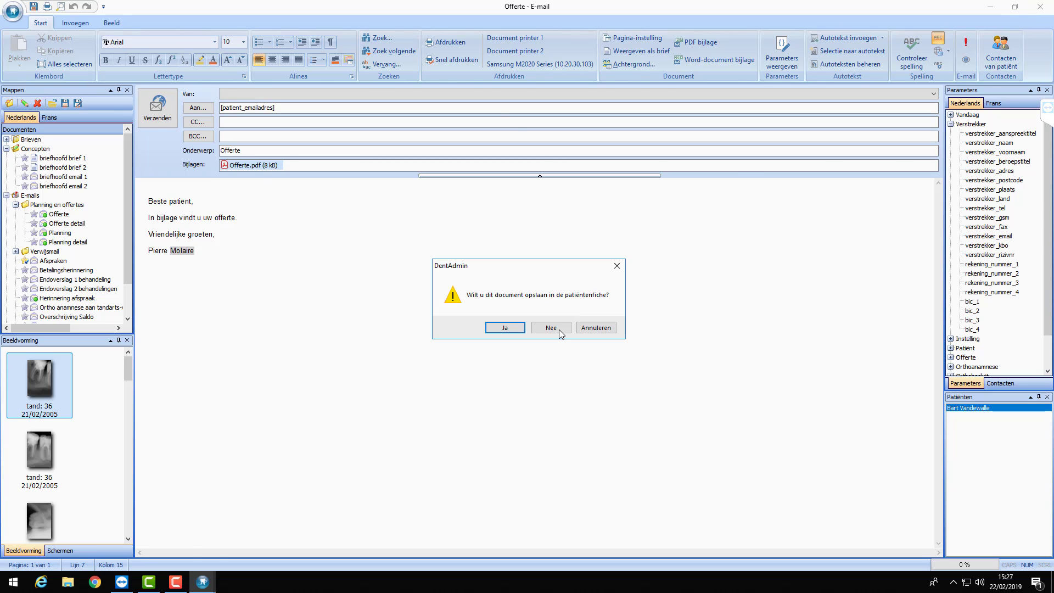
{"action": "left_click", "coordinate": [551, 327]}
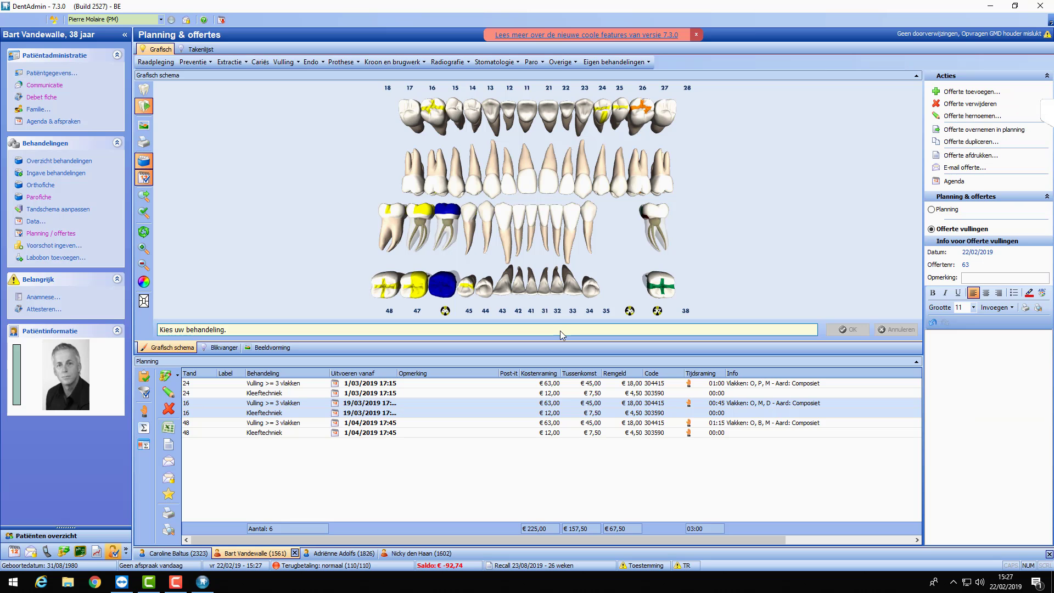
{"action": "left_click", "coordinate": [419, 392]}
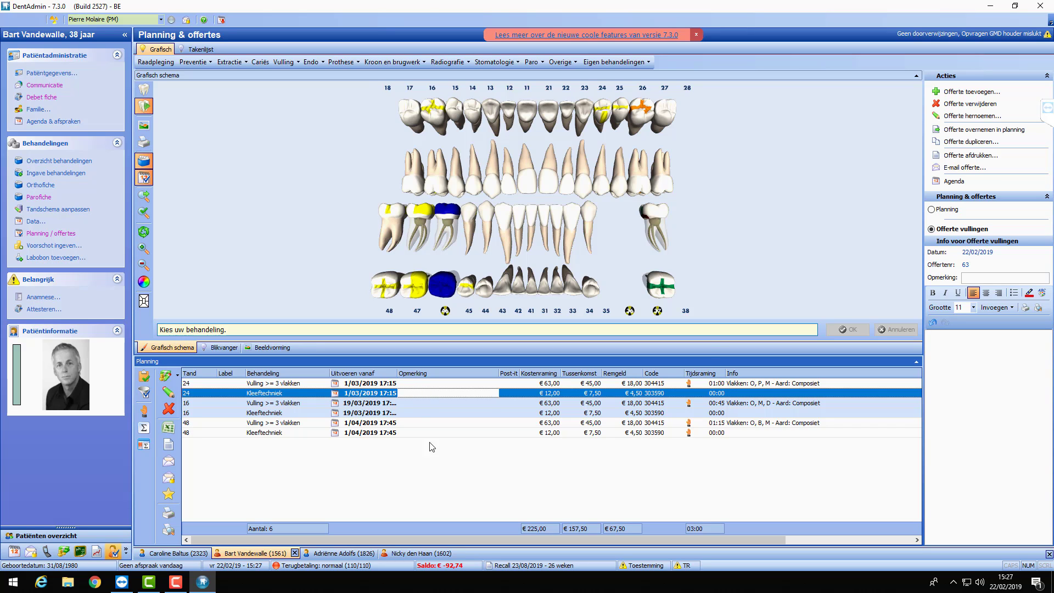
{"action": "left_click", "coordinate": [973, 167]}
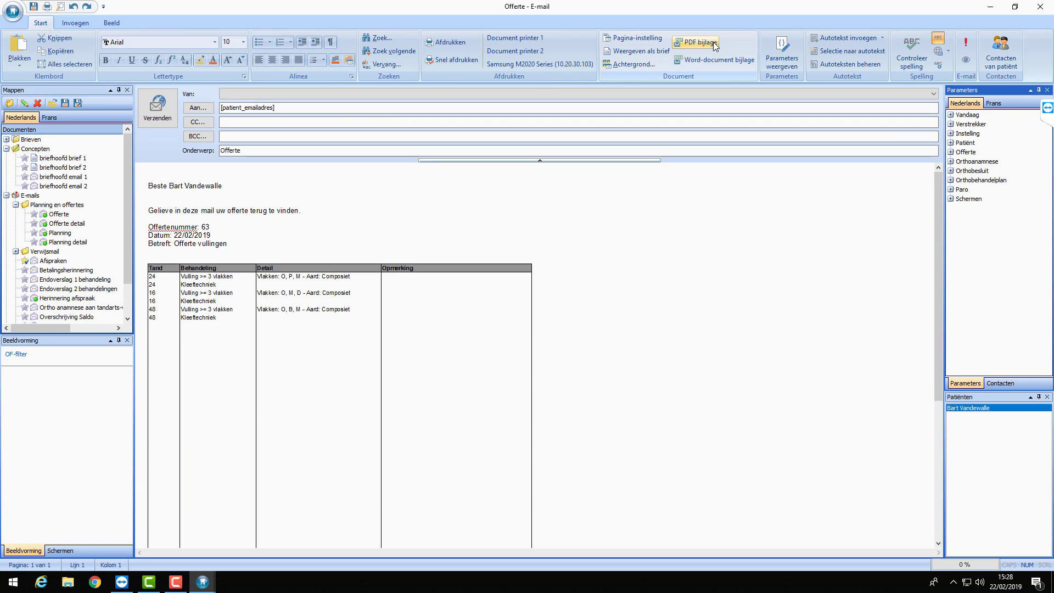
Convert the quote e-mail's content to a PDF attachment and insert the Offerte mail autotext as the message
{"action": "left_click", "coordinate": [694, 43]}
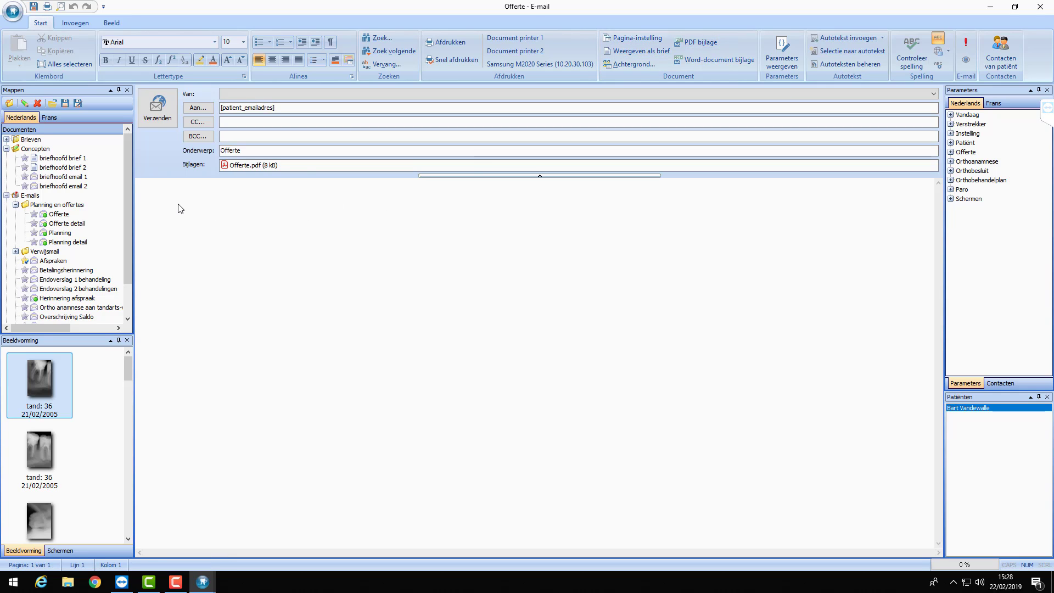
{"action": "left_click", "coordinate": [207, 197]}
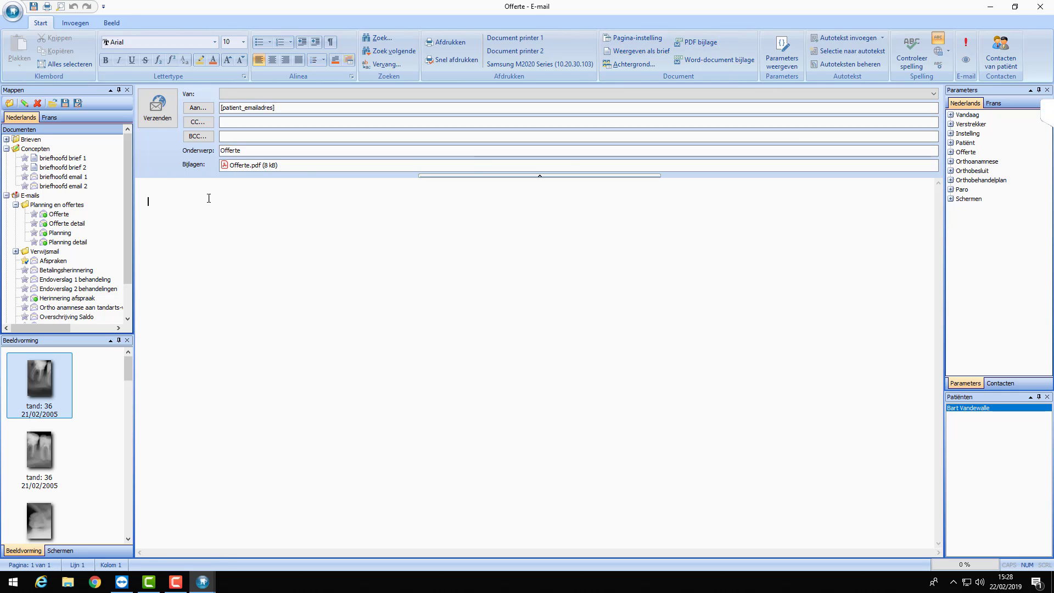
{"action": "left_click", "coordinate": [882, 38]}
{"action": "left_click", "coordinate": [842, 51]}
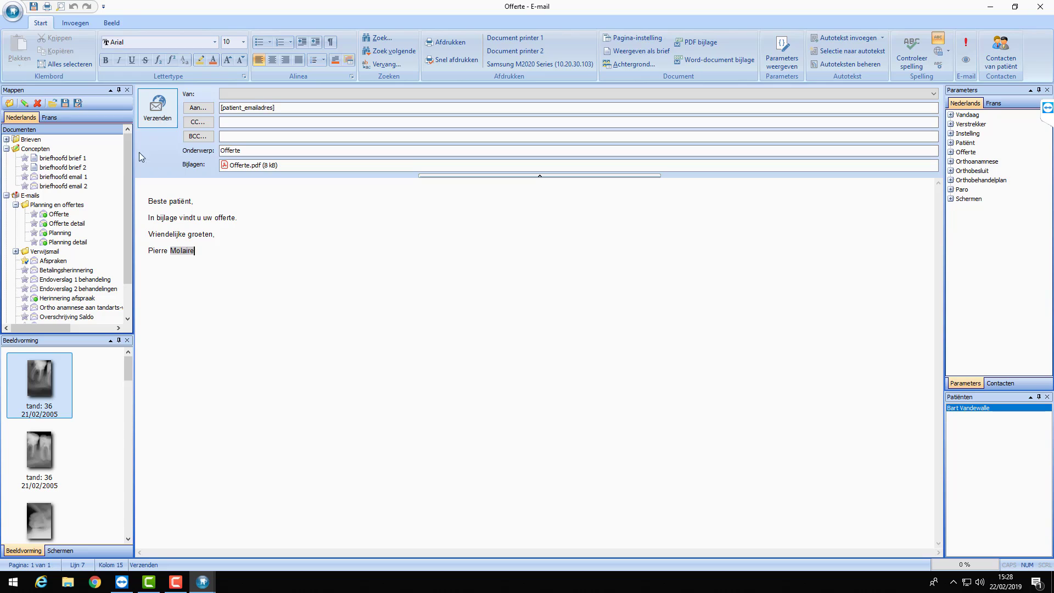
{"action": "left_click_drag", "start_coordinate": [194, 249], "coordinate": [152, 201]}
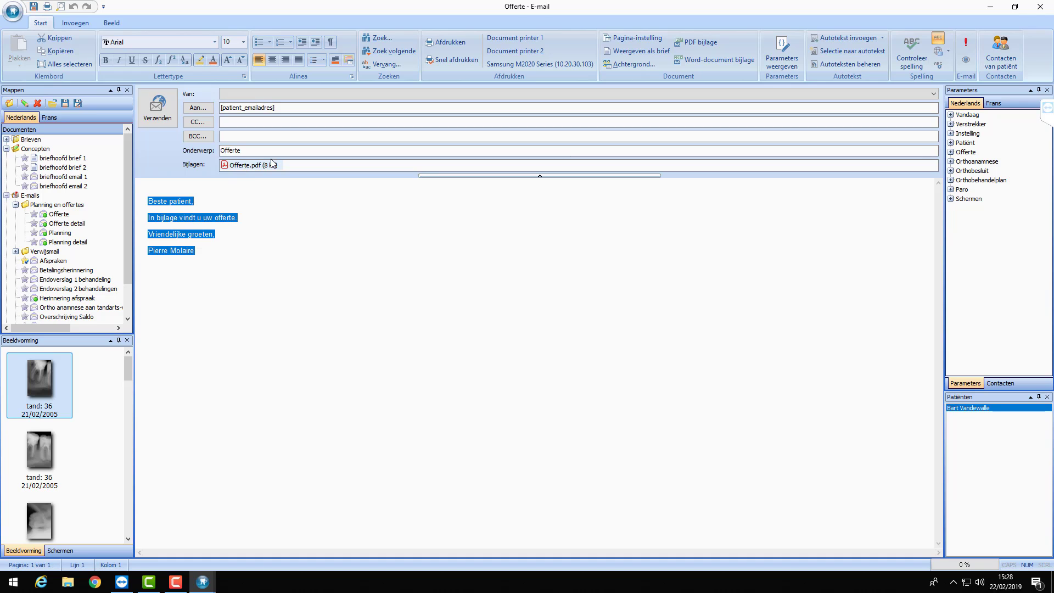
{"action": "left_click", "coordinate": [220, 247]}
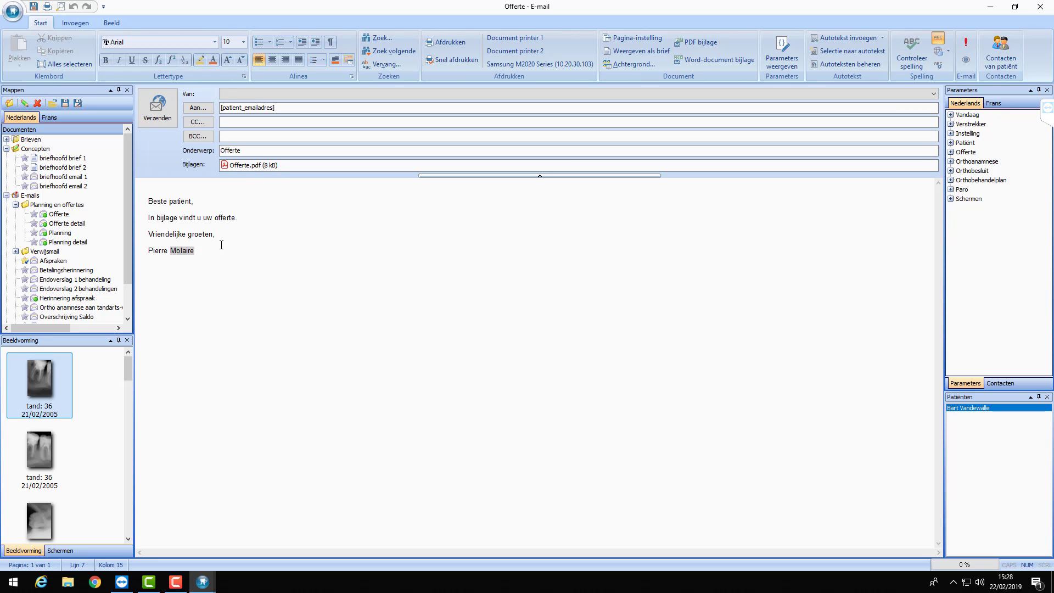
Insert the image Naamloos.jpg on a new line below the provider's name
{"action": "key", "text": "Return"}
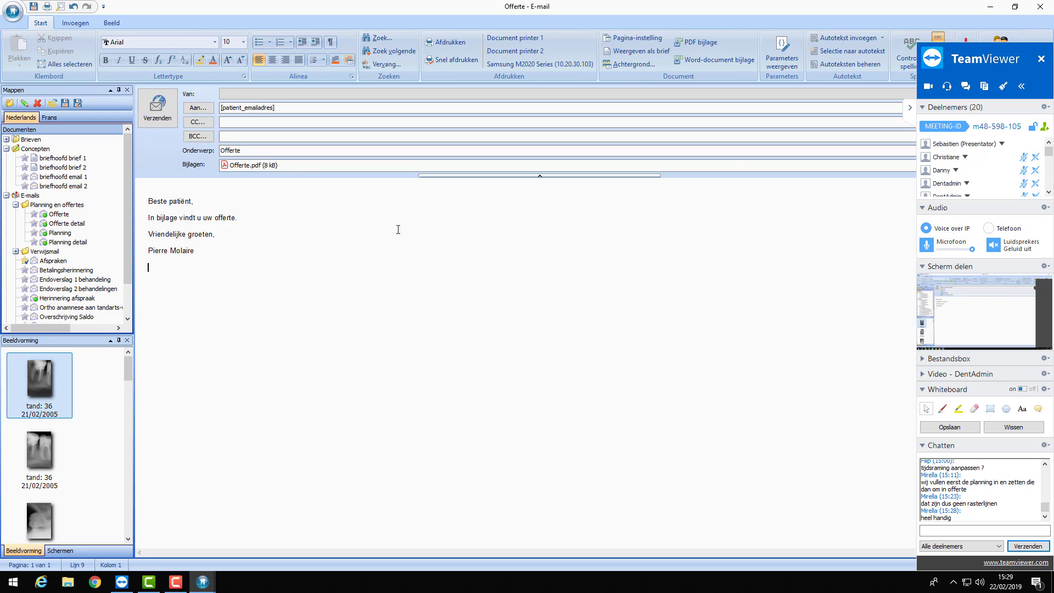
{"action": "left_click", "coordinate": [910, 109]}
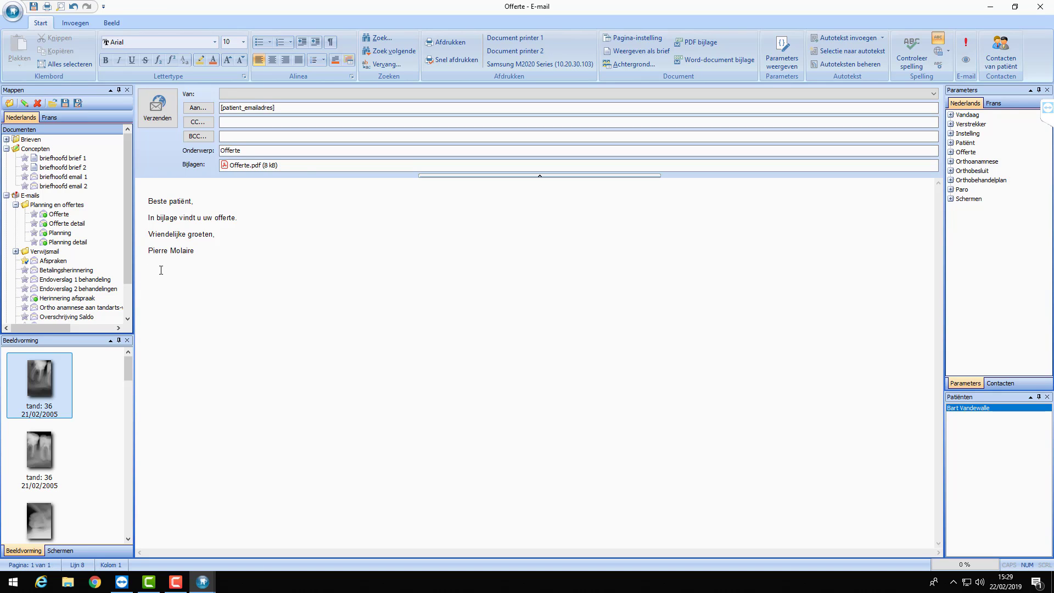
{"action": "left_click", "coordinate": [76, 21]}
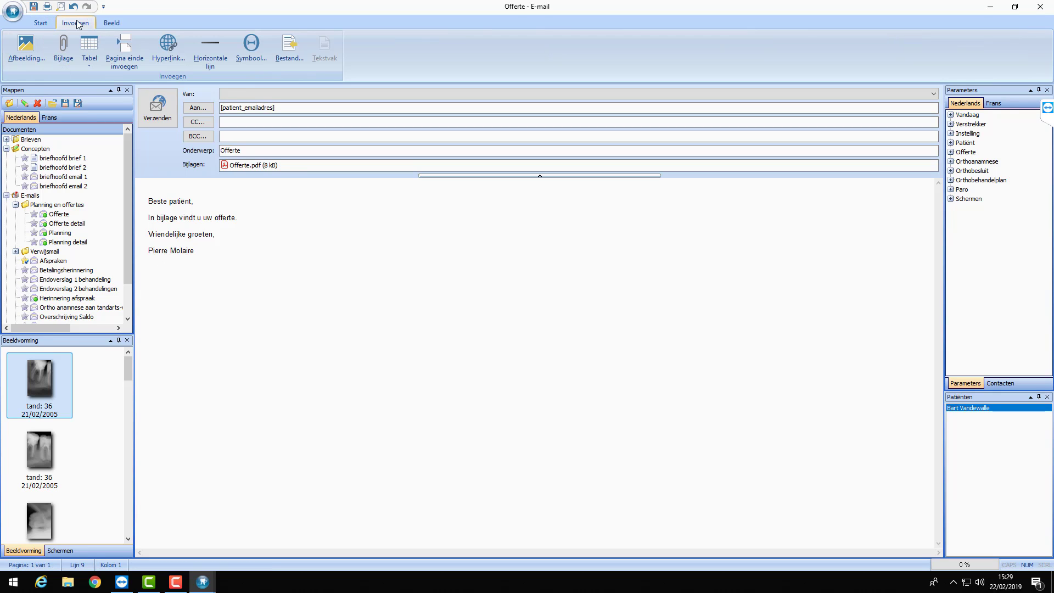
{"action": "left_click", "coordinate": [25, 57]}
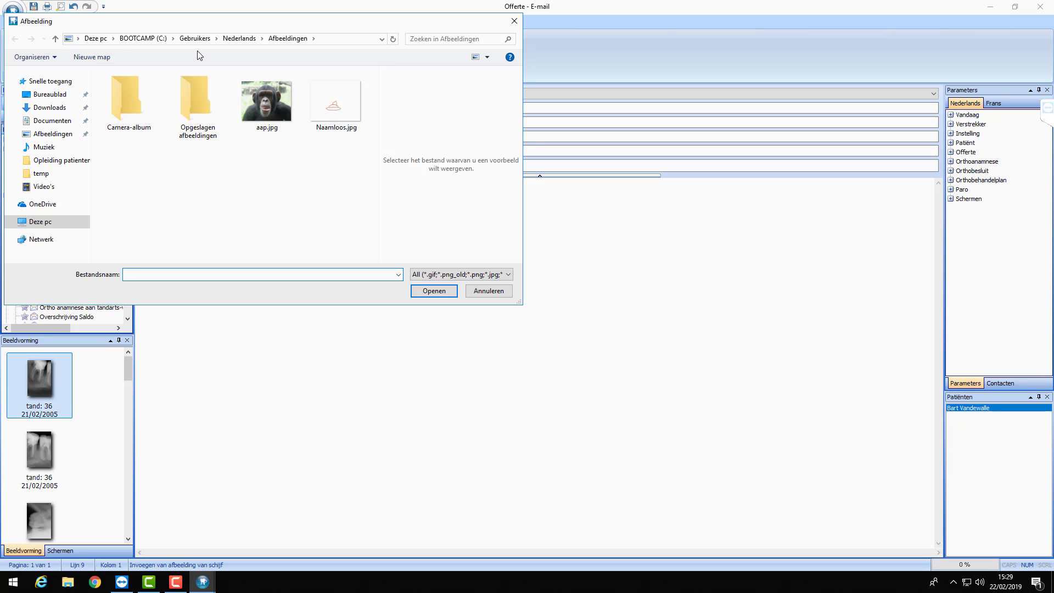
{"action": "double_click", "coordinate": [337, 104]}
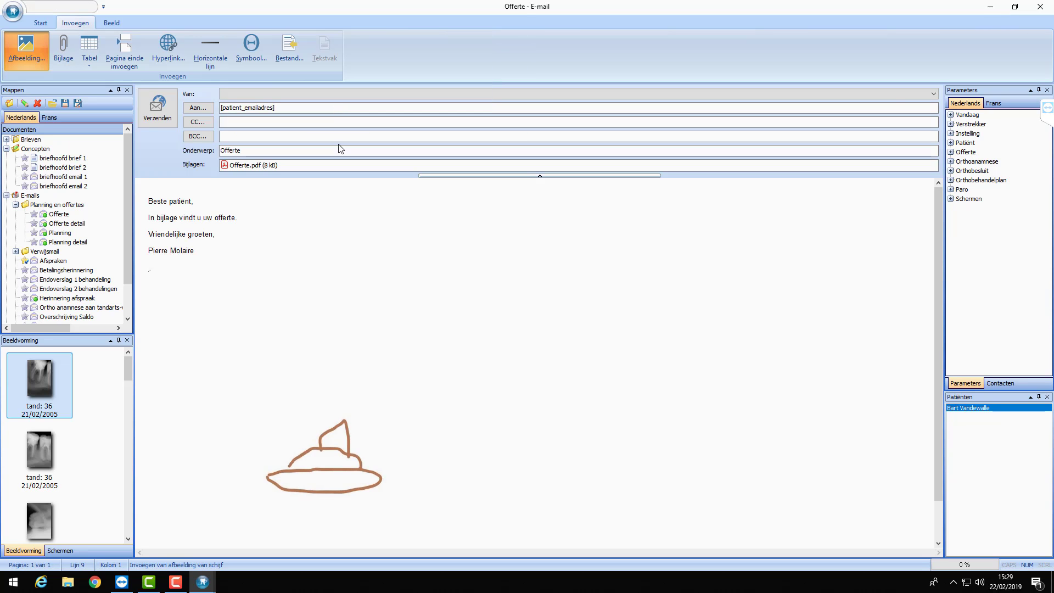
Shrink the inserted image proportionally to about a quarter of its original width
{"action": "left_click", "coordinate": [341, 445]}
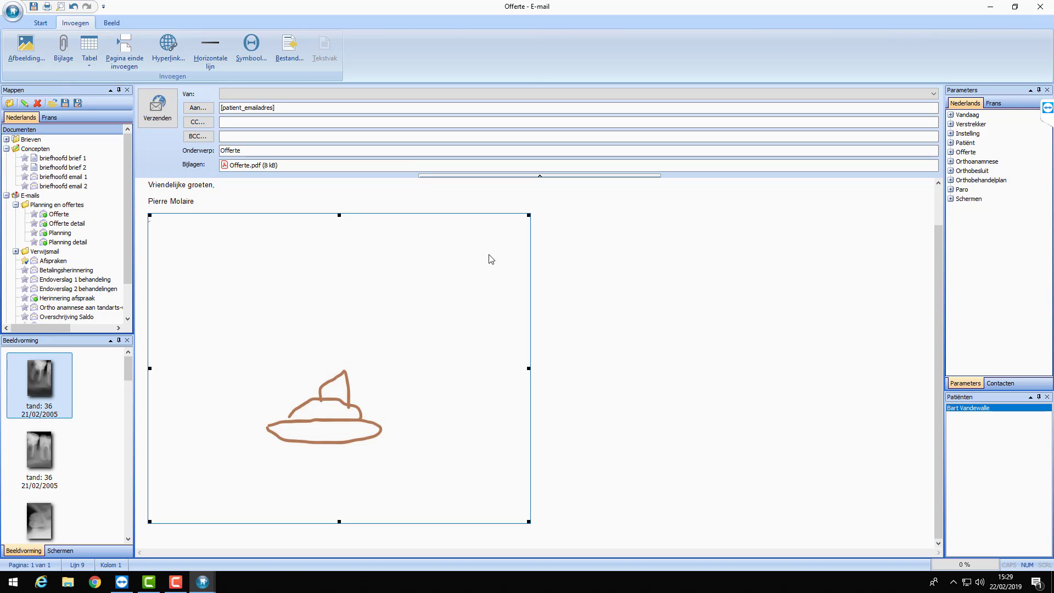
{"action": "mouse_move", "coordinate": [530, 214]}
{"action": "left_mouse_down"}
{"action": "mouse_move", "coordinate": [264, 335]}
{"action": "mouse_move", "coordinate": [134, 429]}
{"action": "left_mouse_up"}
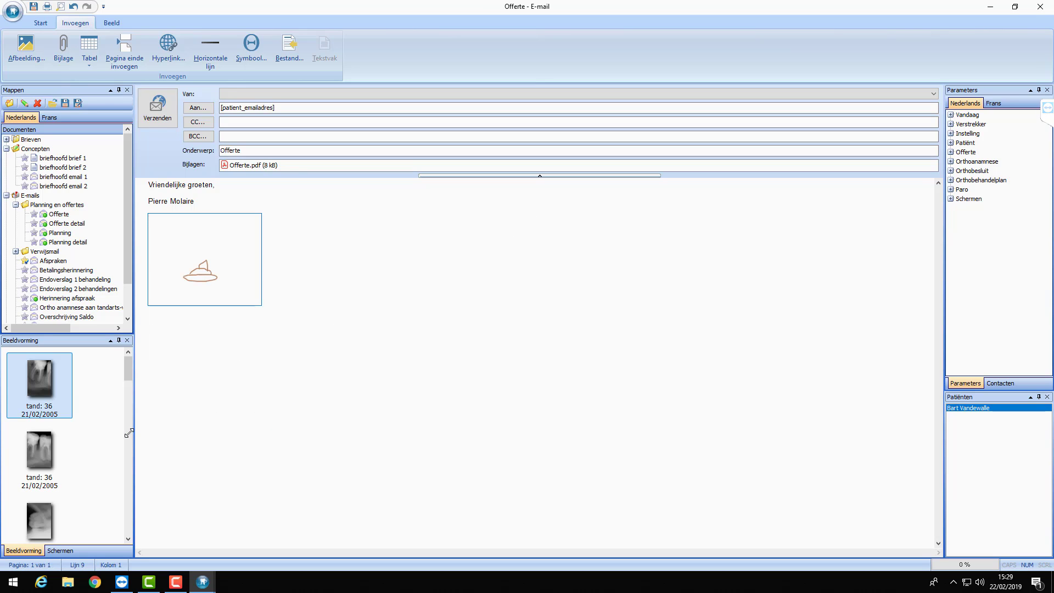
{"action": "left_click_drag", "start_coordinate": [260, 215], "coordinate": [240, 224]}
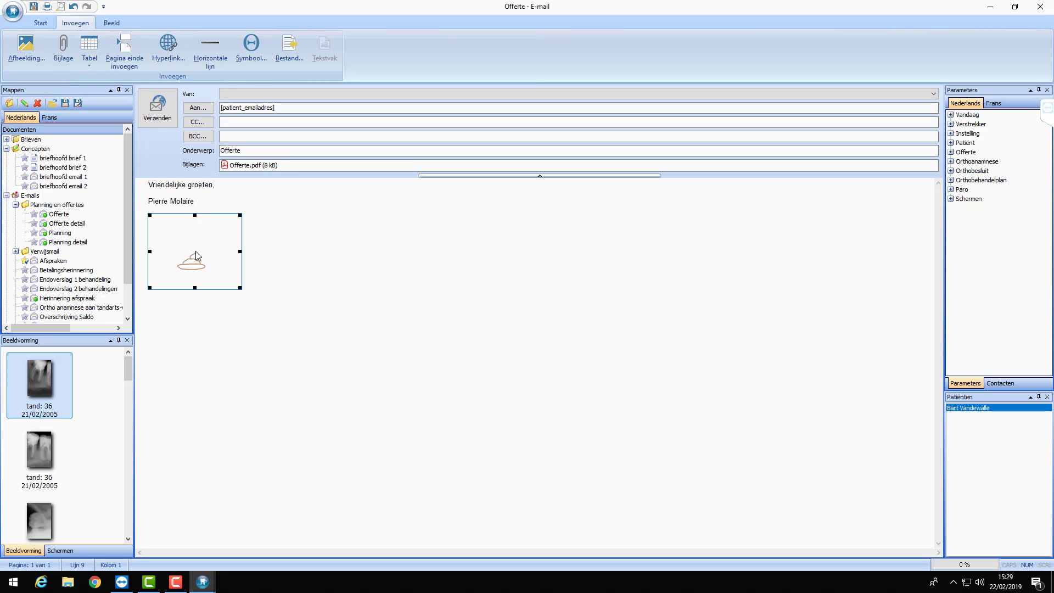
{"action": "scroll", "coordinate": [327, 259], "scroll_direction": "up", "scroll_amount": 1}
{"action": "left_click", "coordinate": [259, 326]}
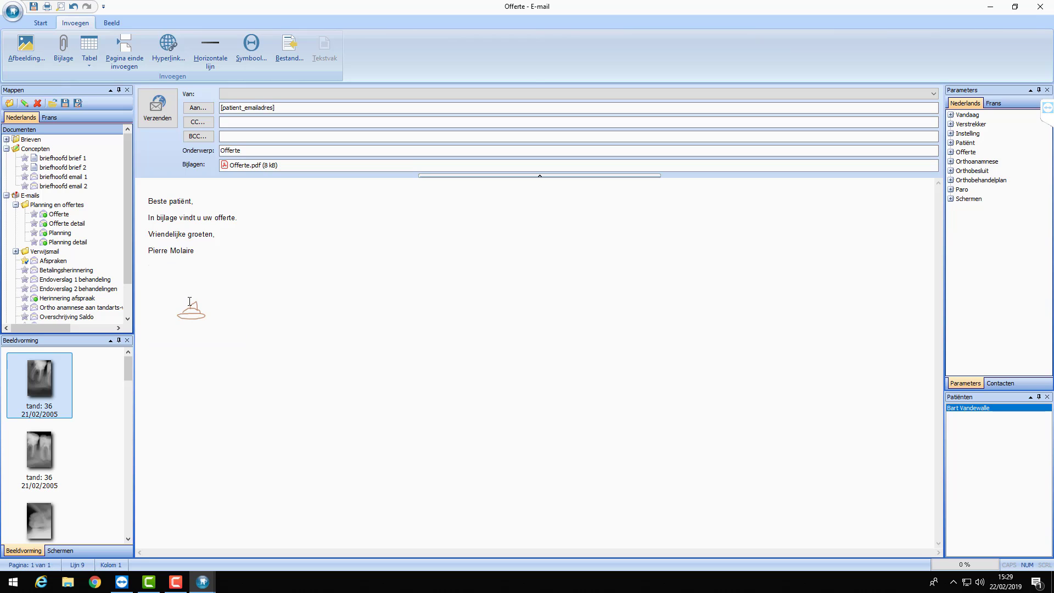
Save the resized image as an autotext named Handtekening
{"action": "left_click", "coordinate": [233, 305]}
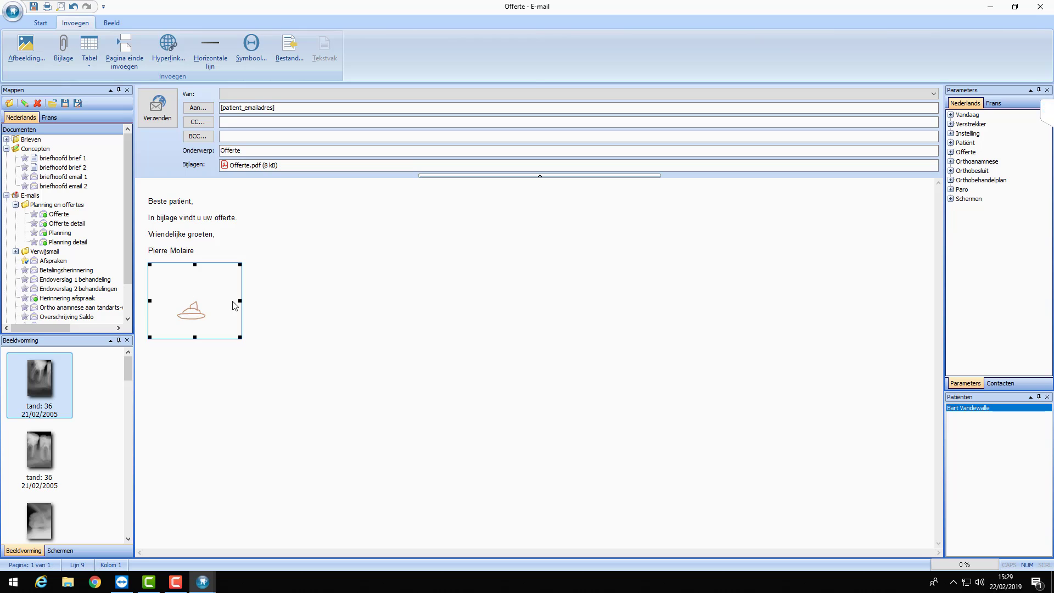
{"action": "left_click", "coordinate": [41, 23]}
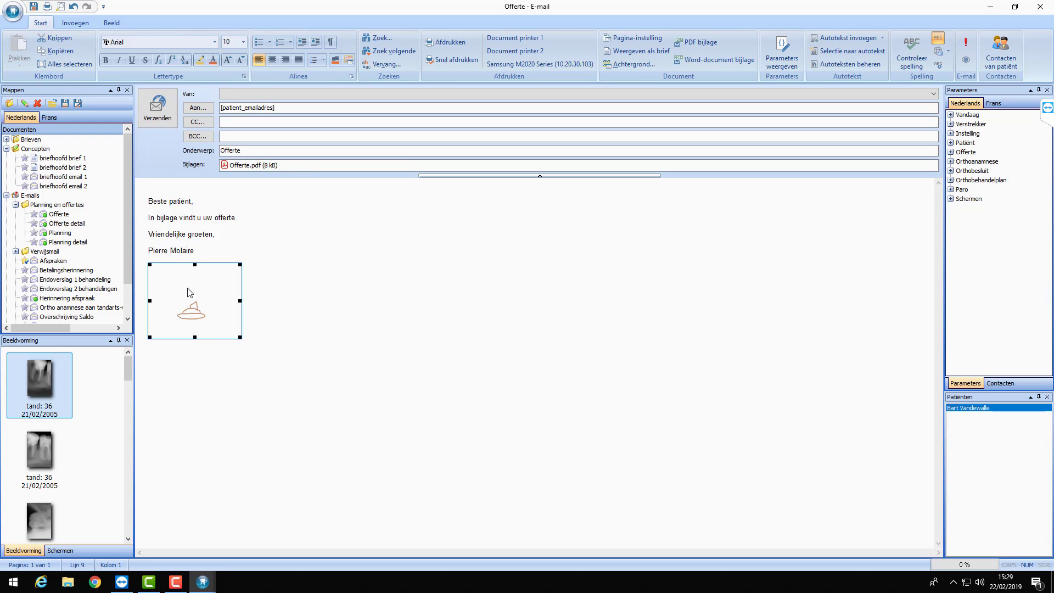
{"action": "left_click", "coordinate": [857, 53]}
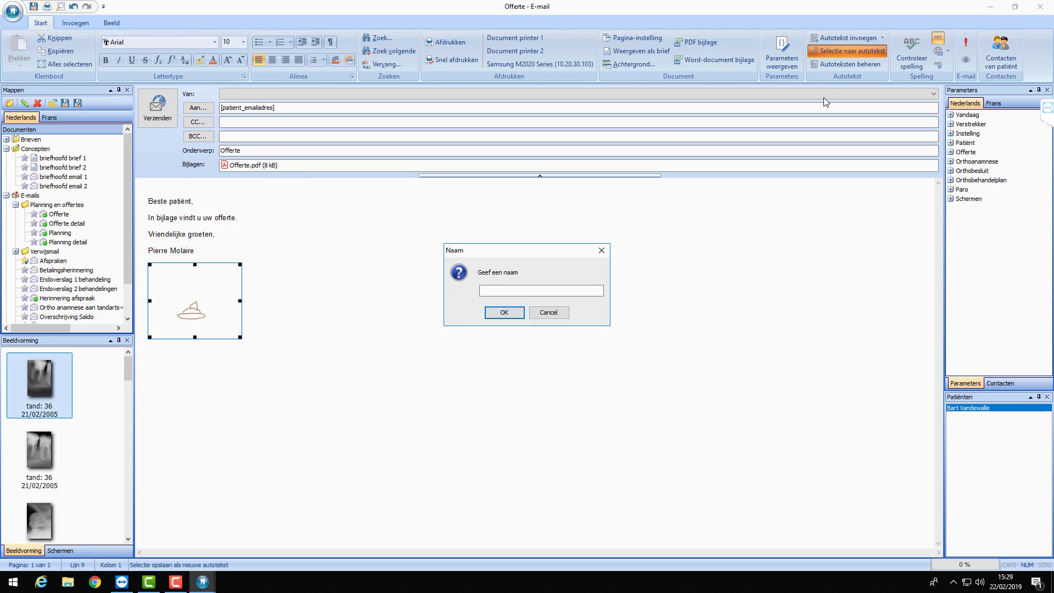
{"action": "type", "text": "Handtekening"}
{"action": "left_click", "coordinate": [504, 315]}
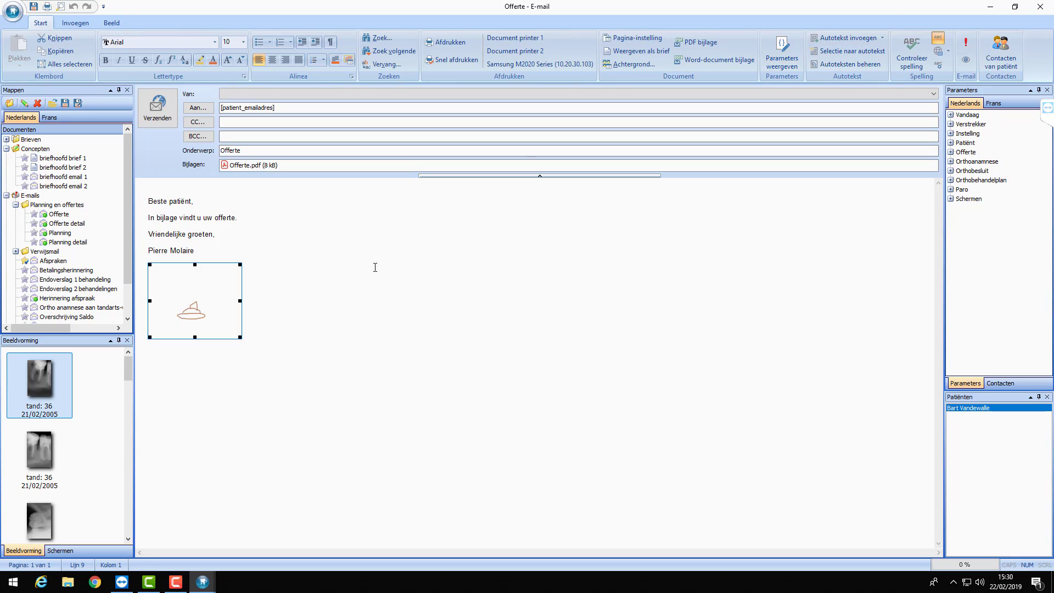
Delete the signature image from the e-mail message, keeping the text above it
{"action": "left_click", "coordinate": [322, 299]}
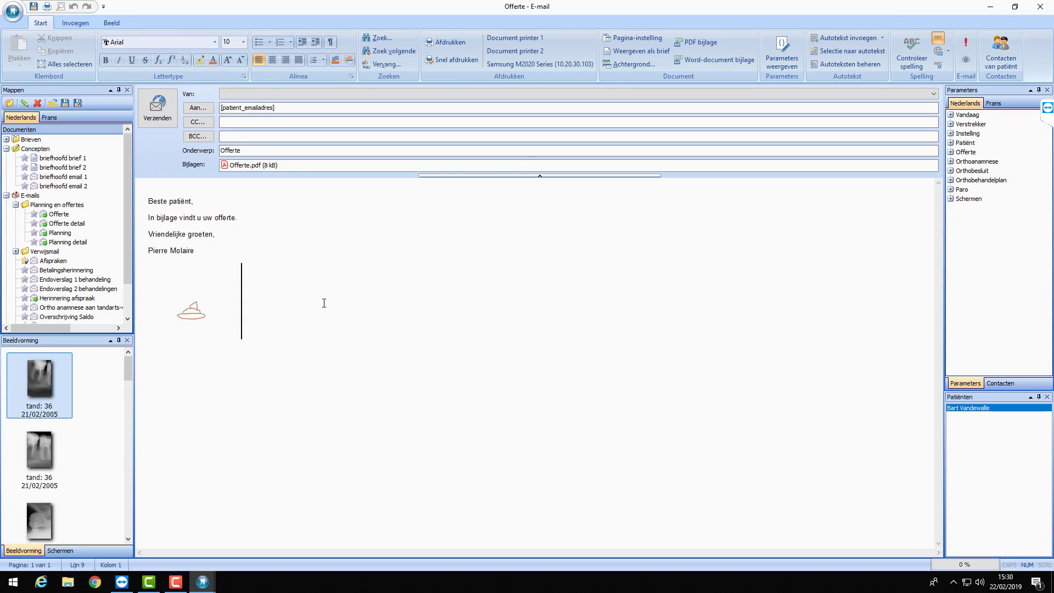
{"action": "left_click", "coordinate": [209, 312]}
{"action": "key", "text": "Delete"}
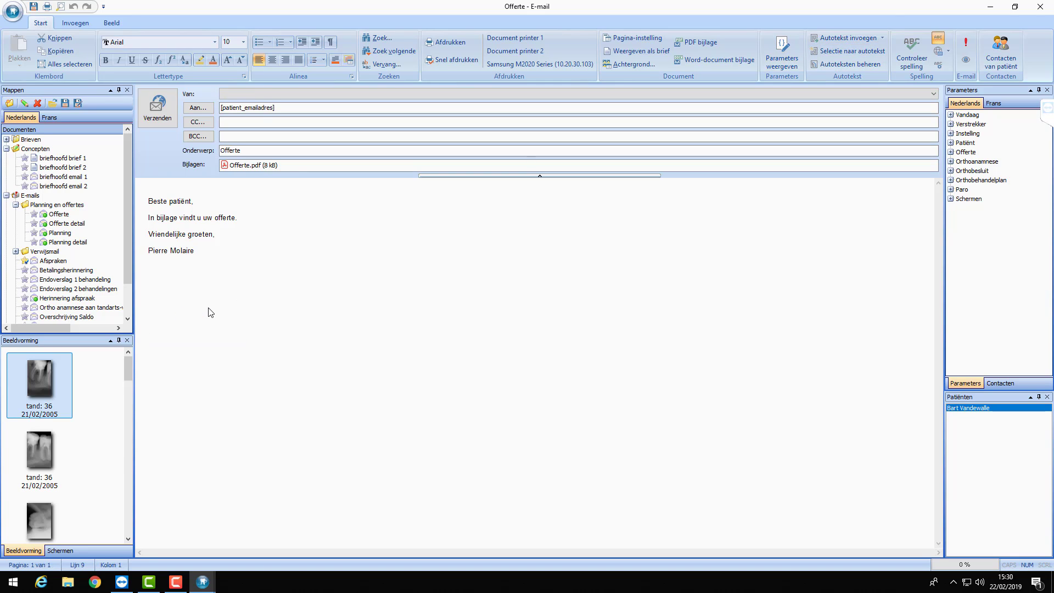
{"action": "double_click", "coordinate": [250, 250]}
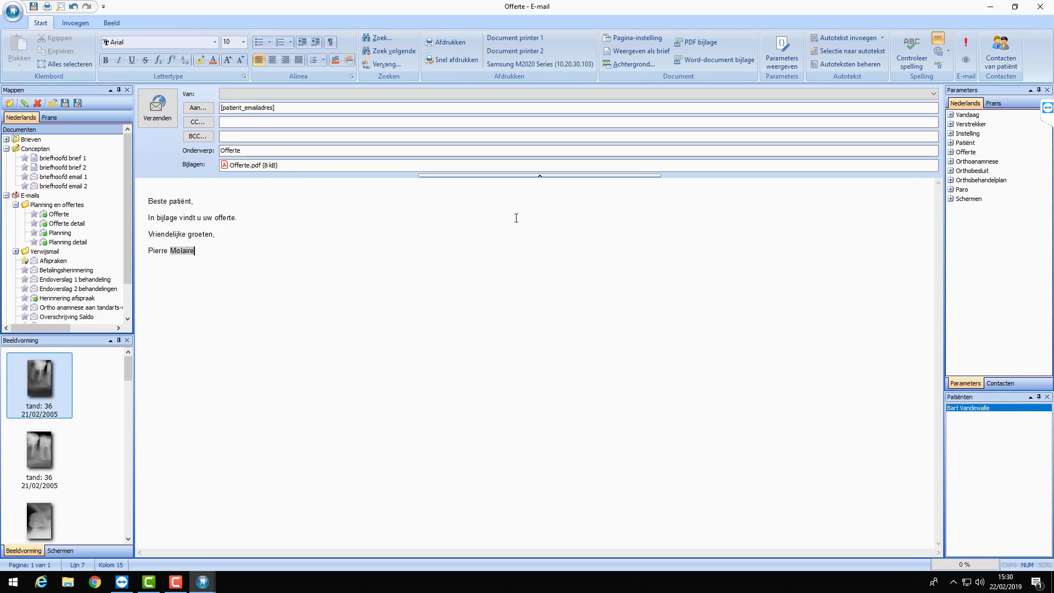
{"action": "left_click", "coordinate": [995, 383]}
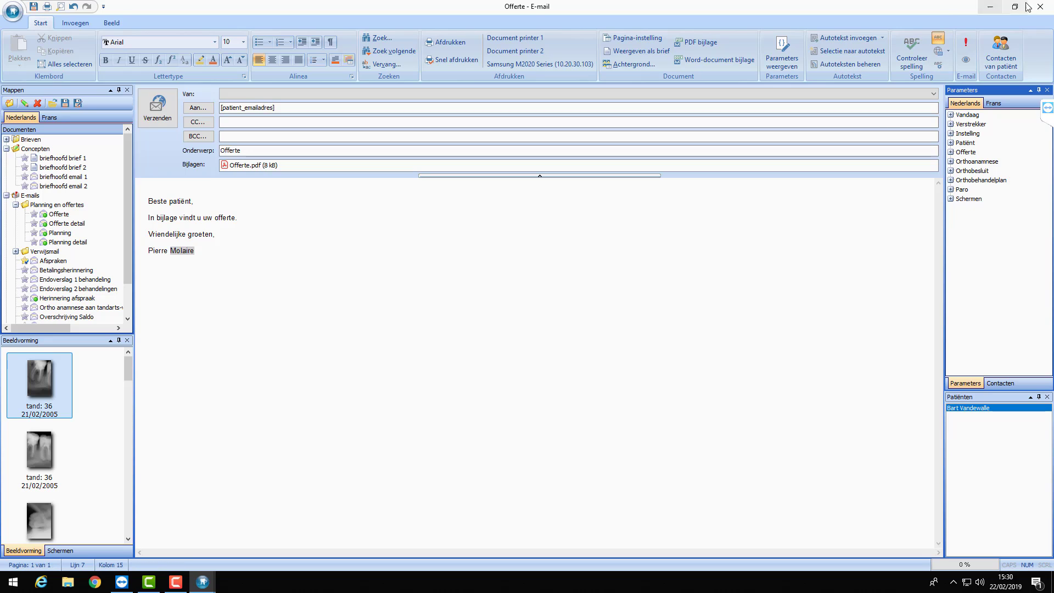
Read the question in the meeting chat and examine the patient's contacts, expanding the fields available for the Mutualiteit contact
{"action": "left_click", "coordinate": [1047, 107]}
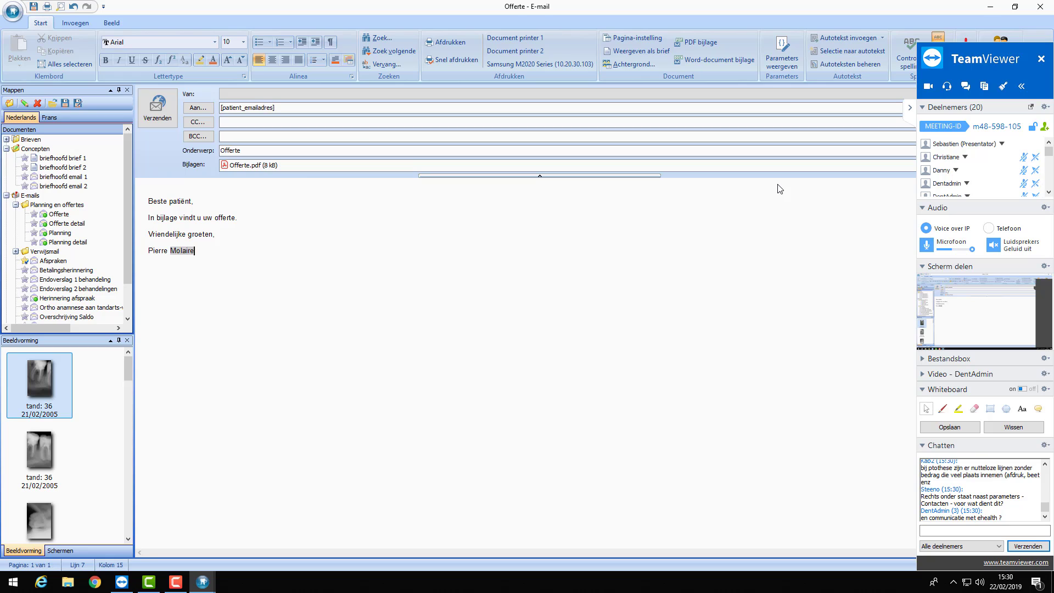
{"action": "left_click", "coordinate": [910, 110]}
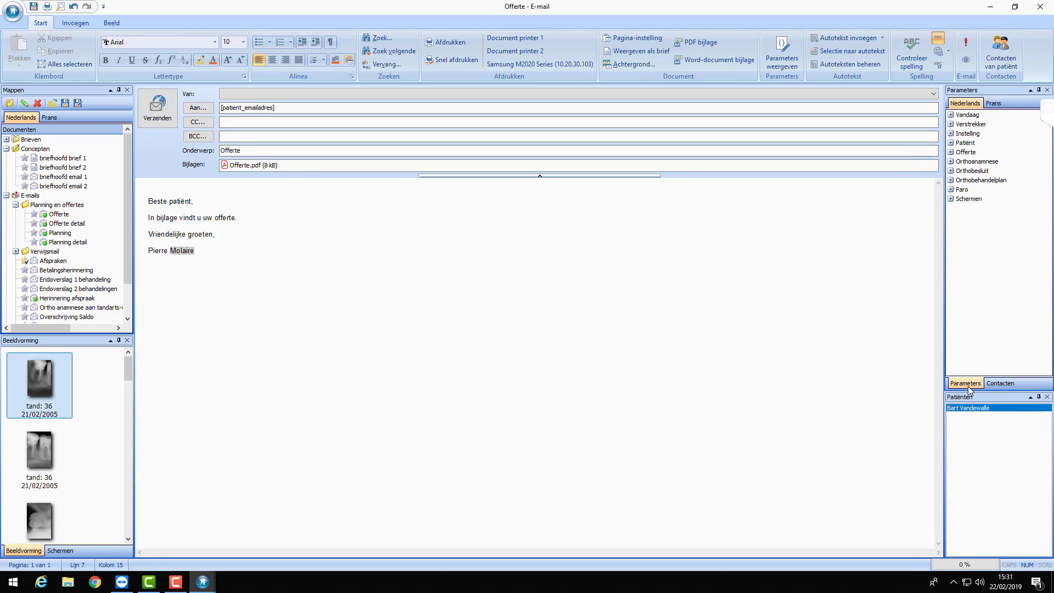
{"action": "left_click", "coordinate": [1001, 384]}
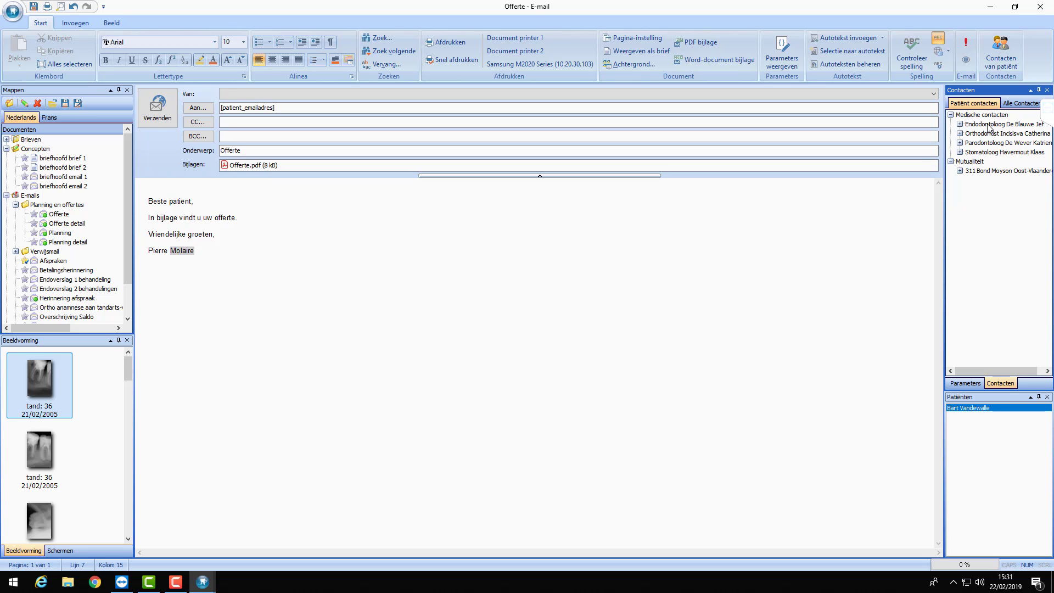
{"action": "left_click", "coordinate": [960, 125]}
{"action": "left_click", "coordinate": [960, 124]}
{"action": "left_click", "coordinate": [967, 171]}
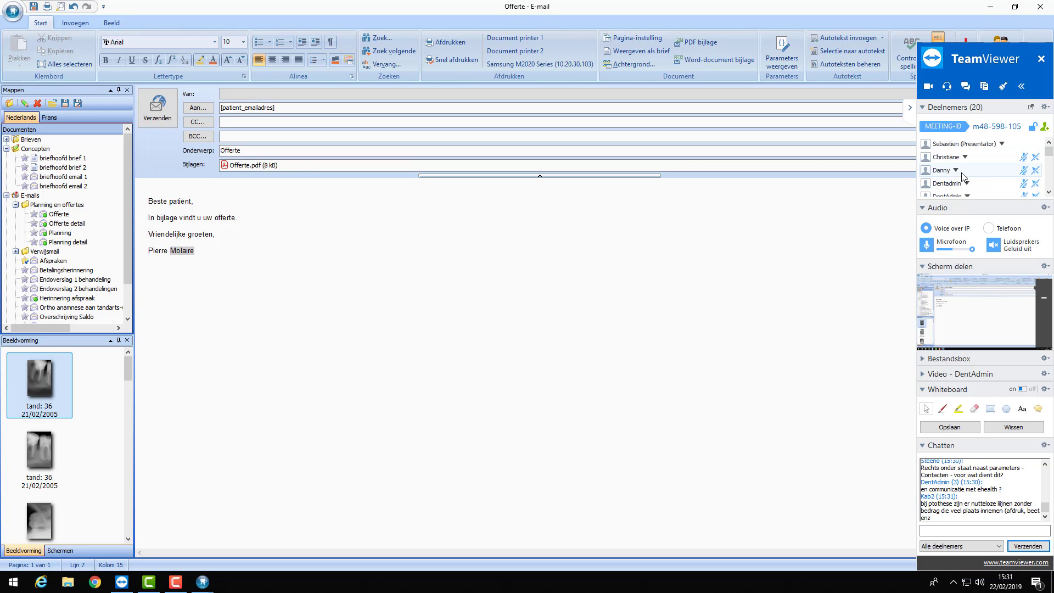
{"action": "left_click", "coordinate": [956, 171]}
{"action": "left_click", "coordinate": [910, 108]}
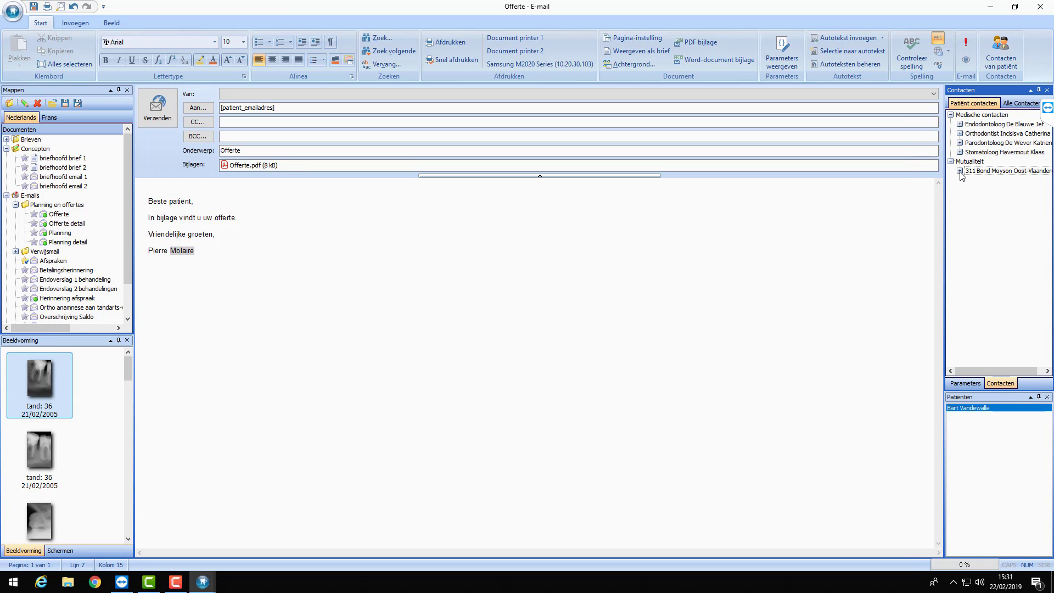
{"action": "left_click", "coordinate": [960, 171]}
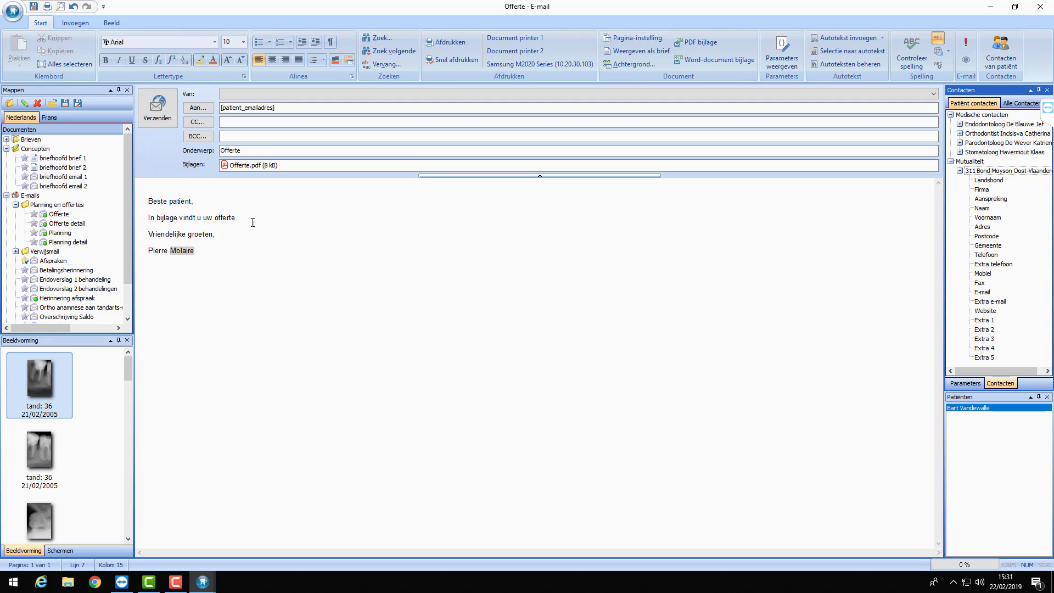
Try out inserting the Mutualiteit contact's Gemeente field below the provider's name in the e-mail message
{"action": "left_click", "coordinate": [261, 258]}
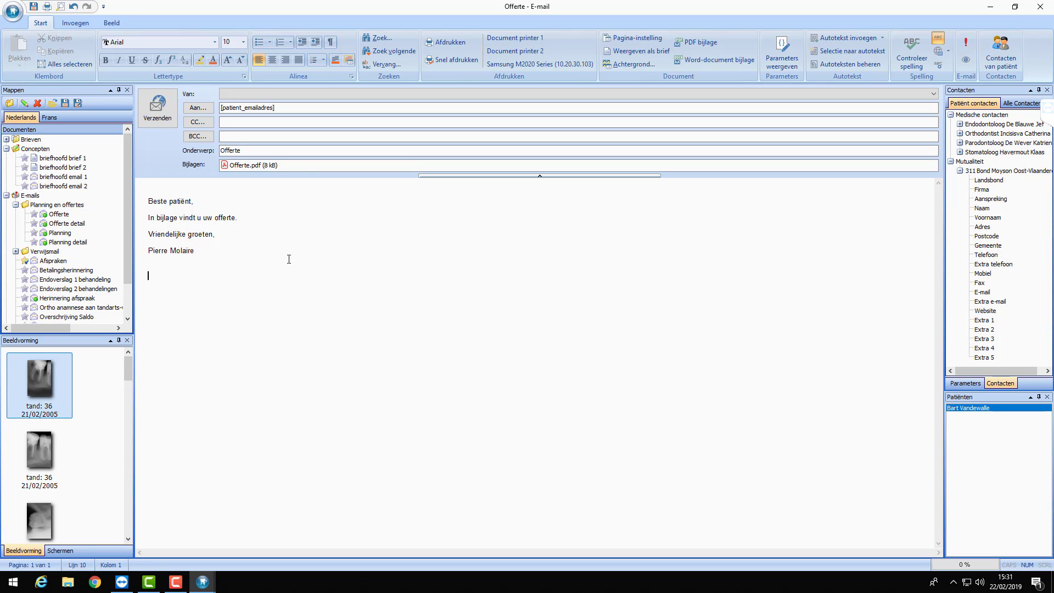
{"action": "double_click", "coordinate": [990, 247]}
{"action": "key", "text": "BackSpace"}
{"action": "key", "text": "BackSpace"}
{"action": "key", "text": "BackSpace"}
{"action": "key", "text": "BackSpace"}
{"action": "key", "text": "BackSpace"}
{"action": "key", "text": "BackSpace"}
{"action": "key", "text": "BackSpace"}
{"action": "left_click", "coordinate": [951, 162]}
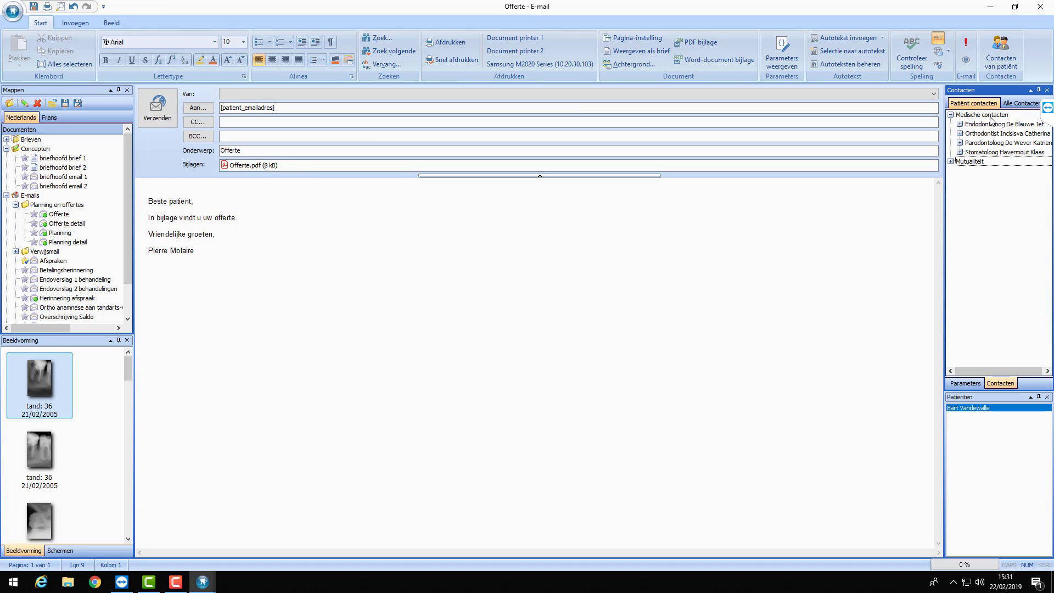
Open the Offerte e-mail template from Planning en offertes and delete the logo image below the provider's name
{"action": "left_click", "coordinate": [1048, 107]}
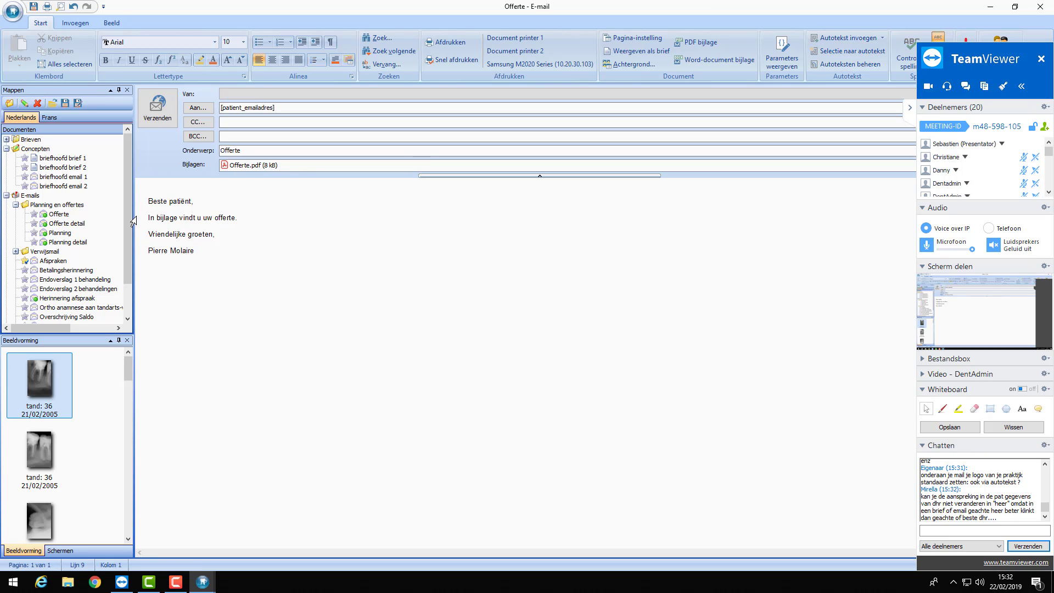
{"action": "double_click", "coordinate": [63, 214]}
{"action": "scroll", "coordinate": [463, 315], "scroll_direction": "down", "scroll_amount": 5}
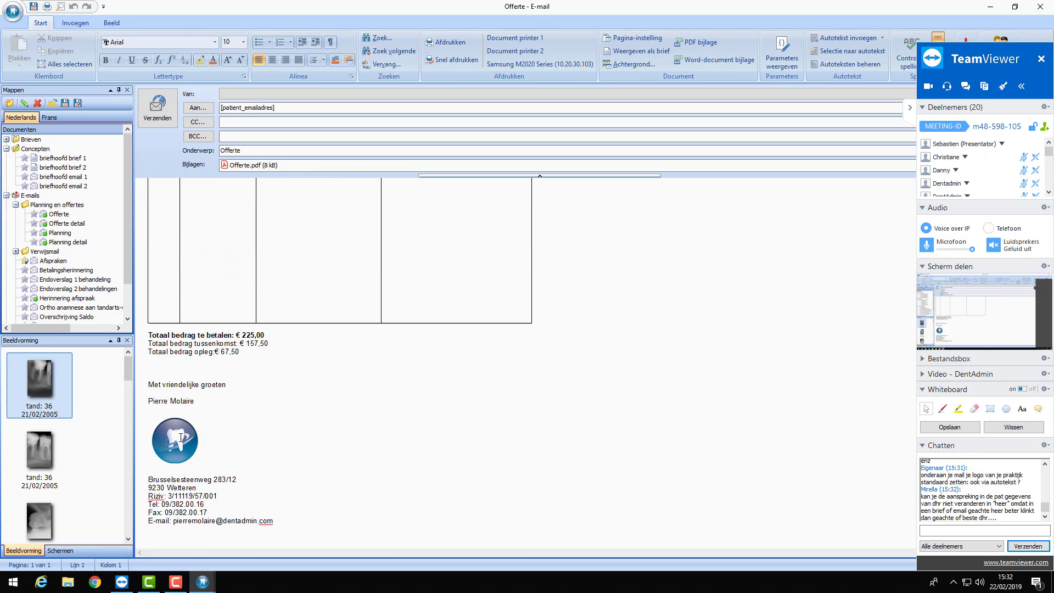
{"action": "left_click", "coordinate": [173, 440]}
{"action": "left_click", "coordinate": [910, 110]}
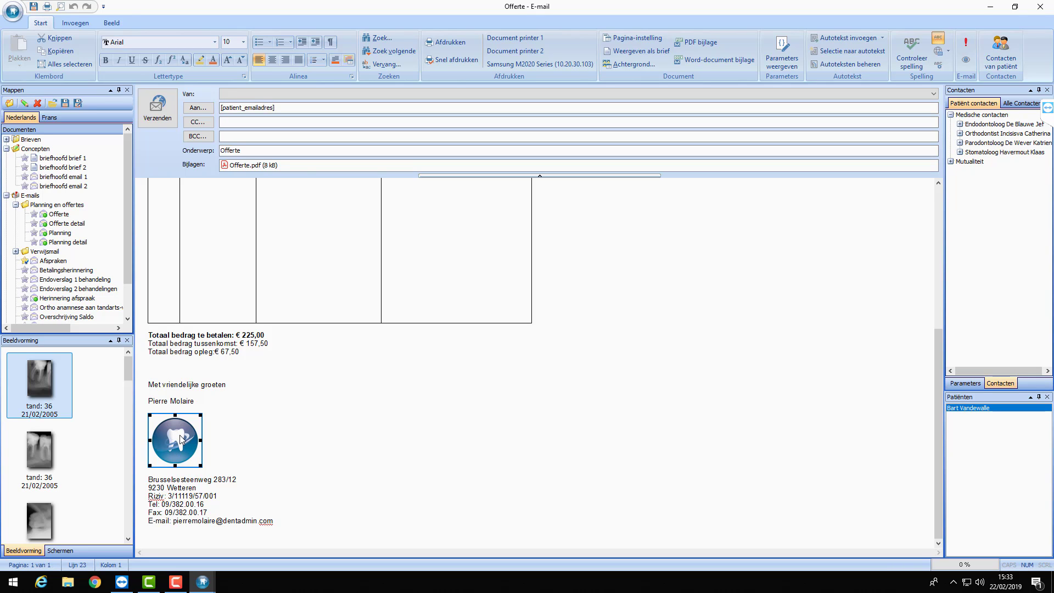
{"action": "key", "text": "Delete"}
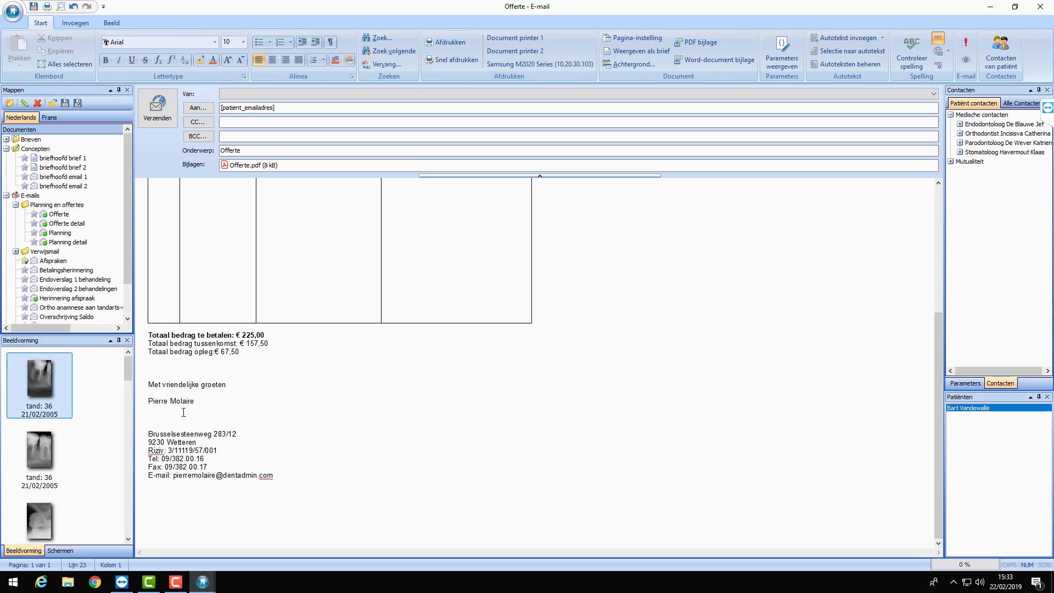
Insert the chimpanzee picture in the removed logo's place and shrink it proportionally to just over half its width
{"action": "left_click", "coordinate": [74, 23]}
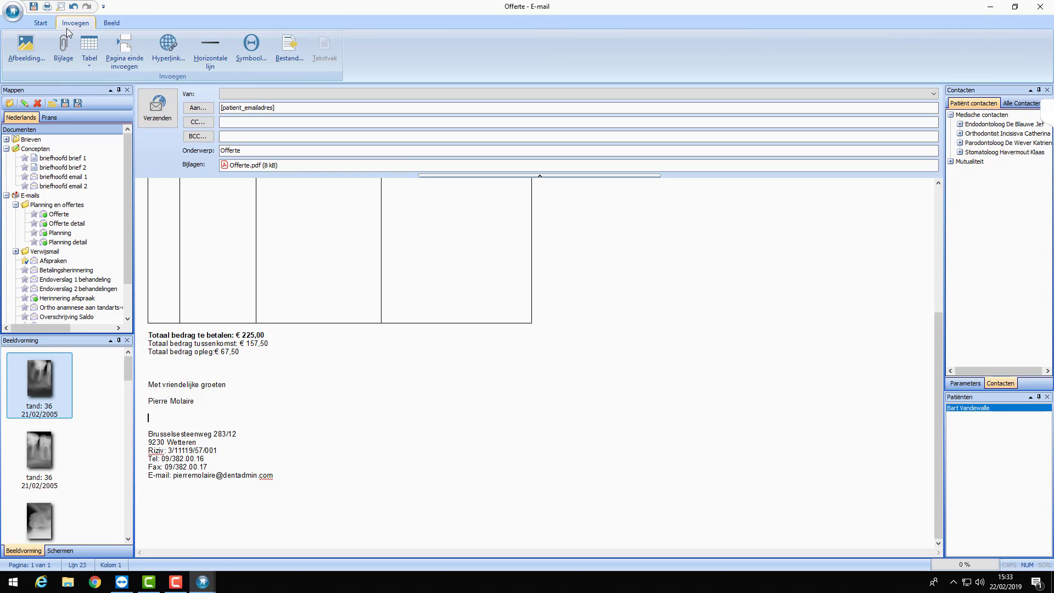
{"action": "left_click", "coordinate": [24, 55]}
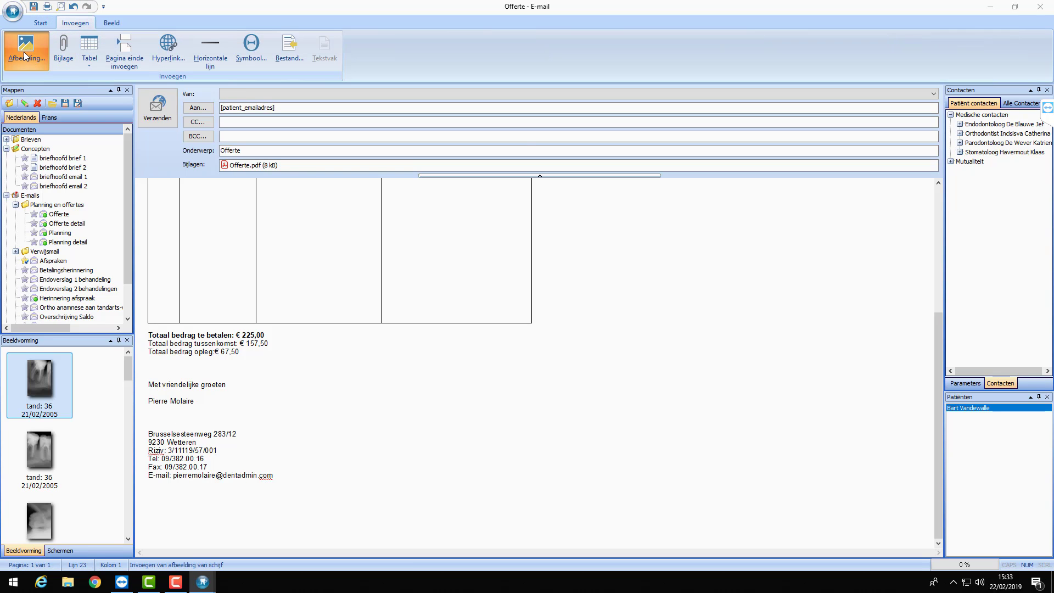
{"action": "double_click", "coordinate": [269, 96]}
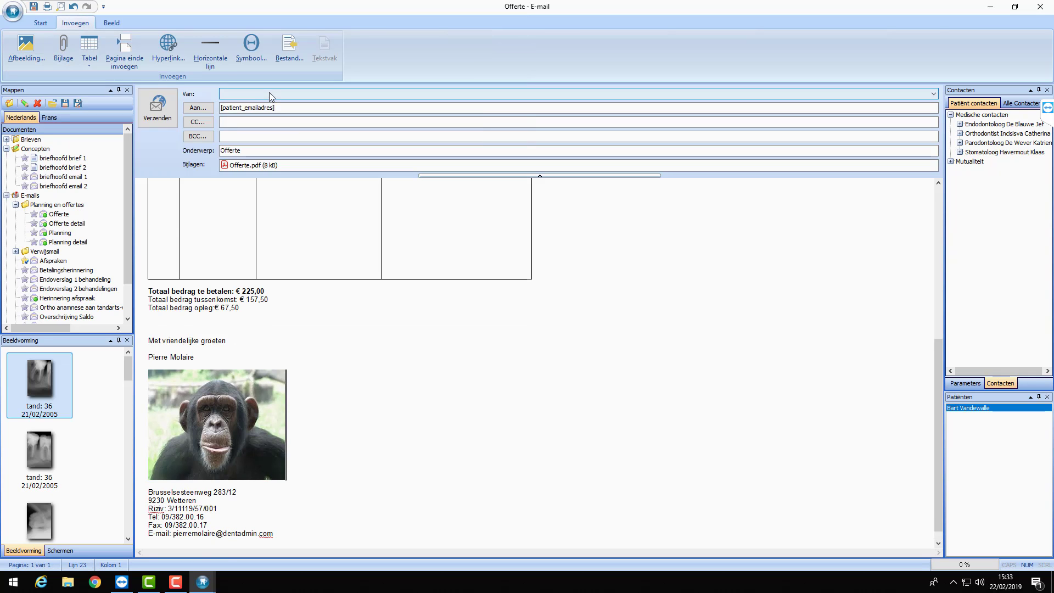
{"action": "left_click", "coordinate": [253, 409]}
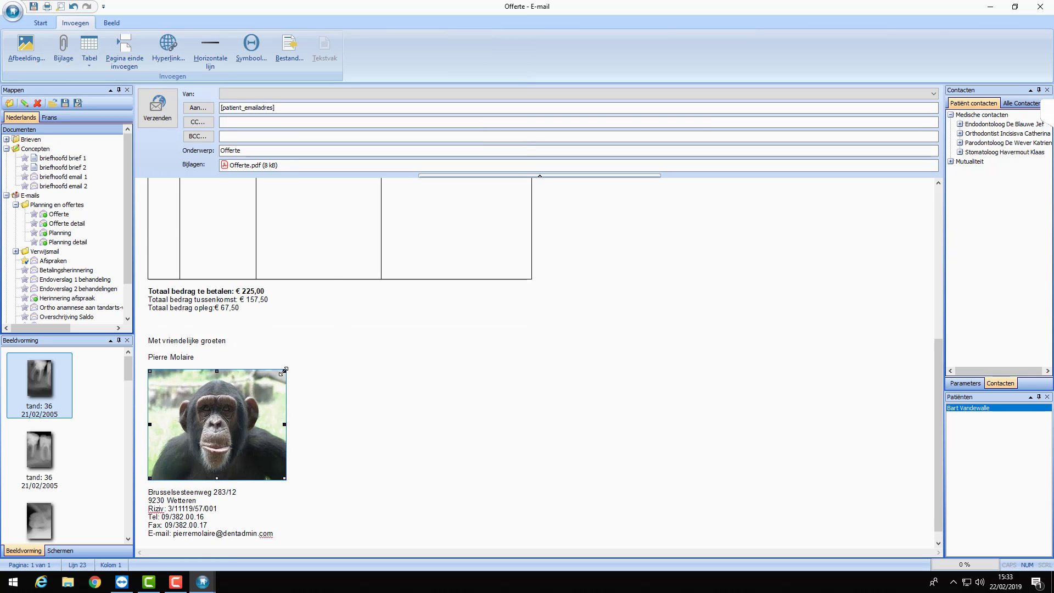
{"action": "left_click_drag", "start_coordinate": [285, 370], "coordinate": [181, 420]}
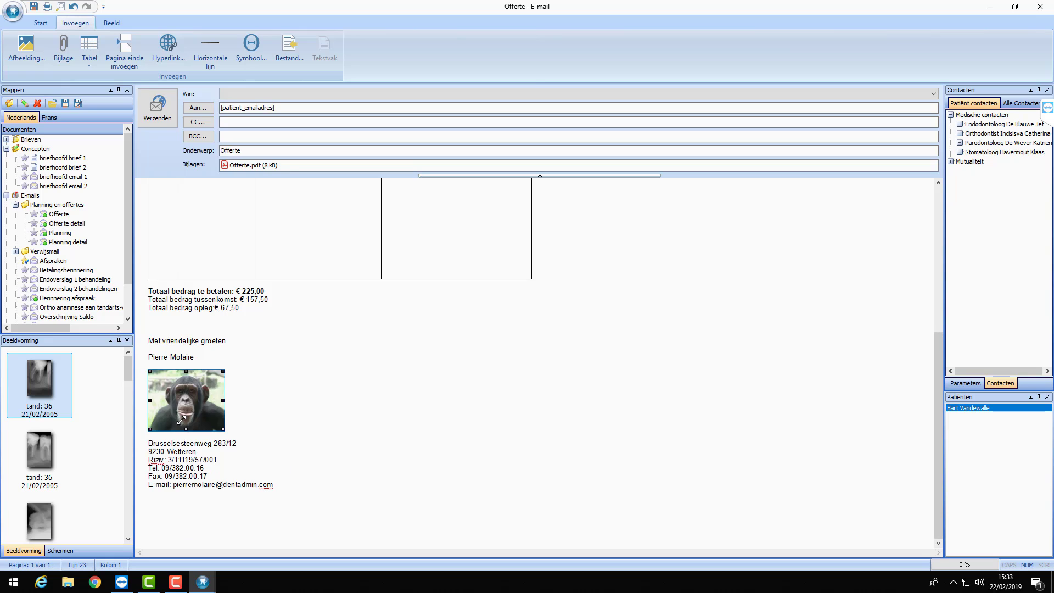
Save the modified e-mail as the template Offerte in Planning en offertes, replacing the existing template
{"action": "left_click", "coordinate": [66, 105]}
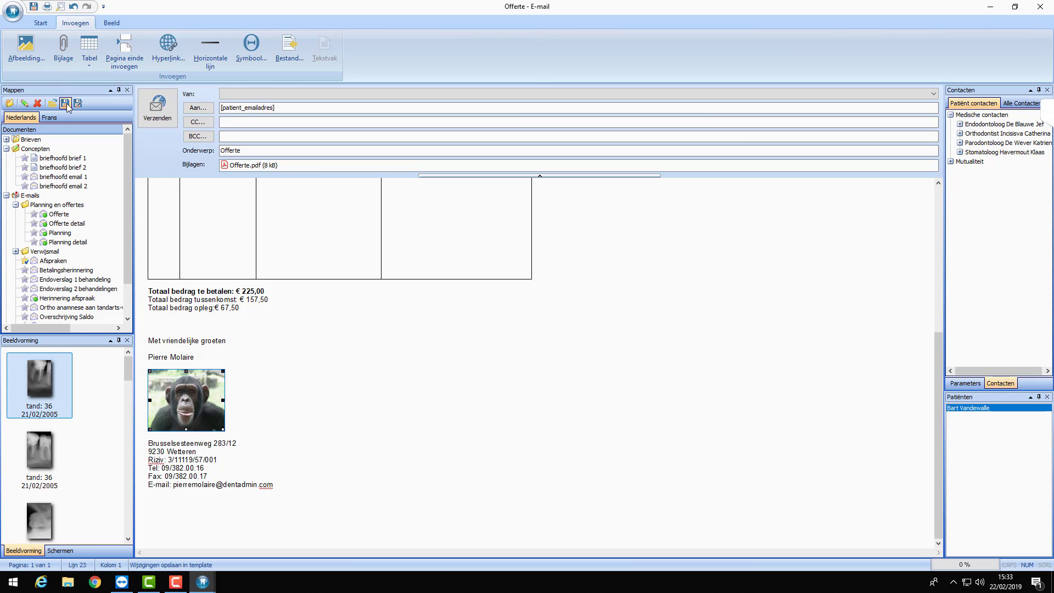
{"action": "left_click", "coordinate": [67, 104]}
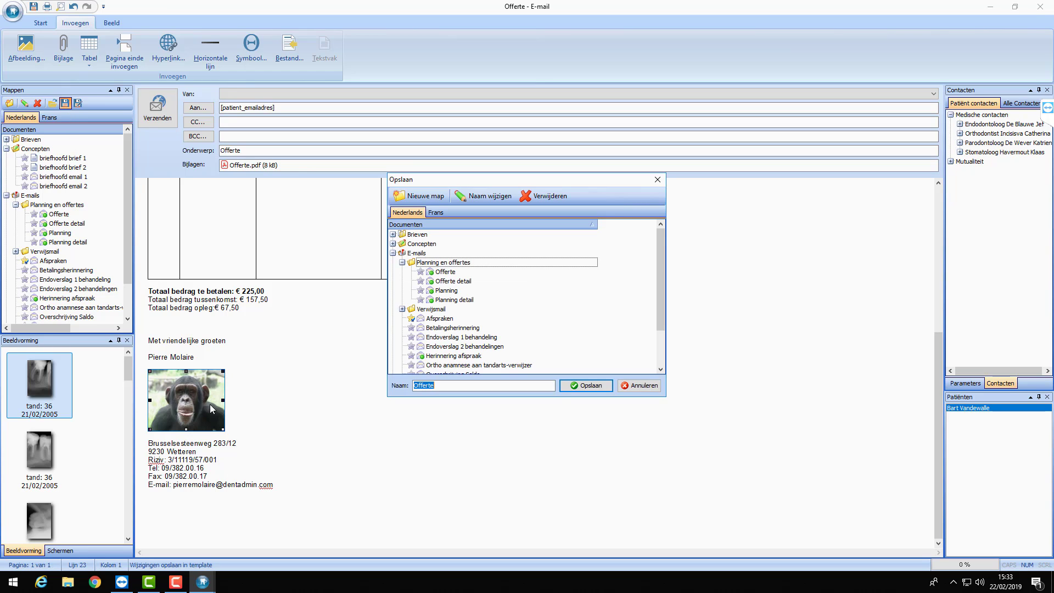
{"action": "left_click", "coordinate": [594, 385]}
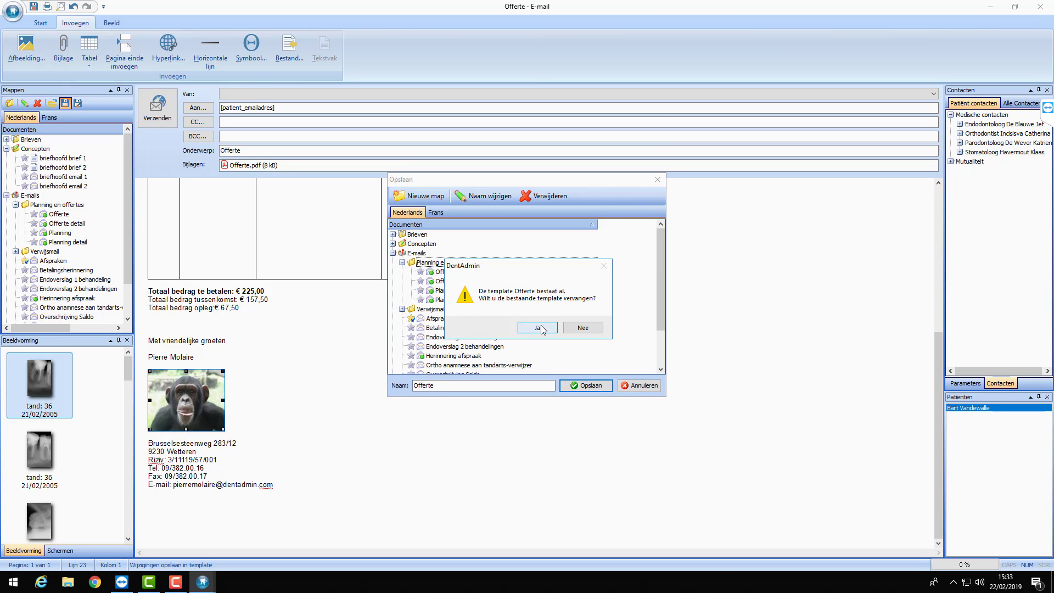
{"action": "left_click", "coordinate": [540, 328]}
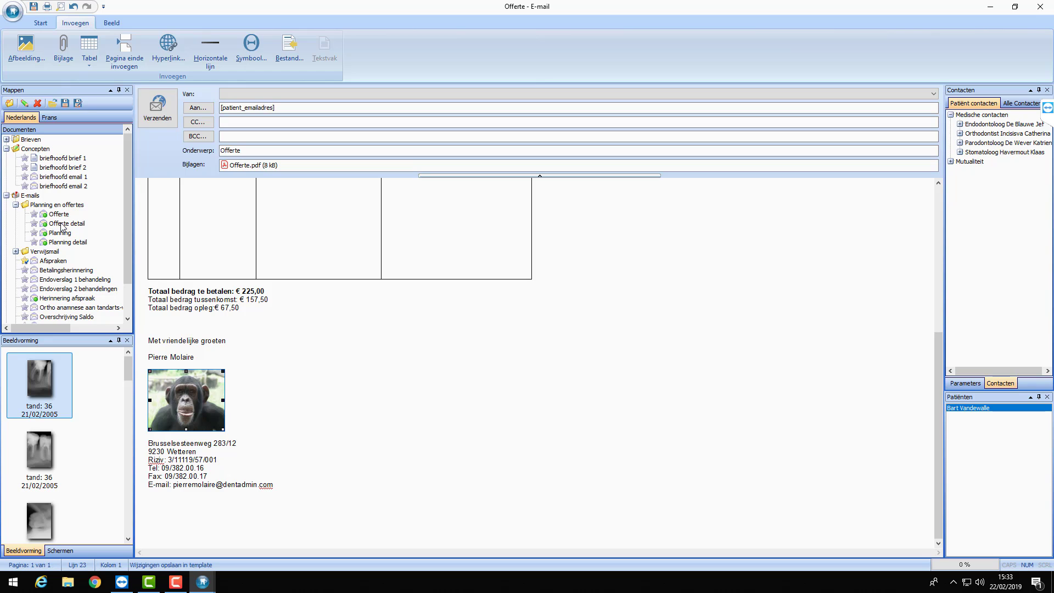
Review the recent questions in the meeting chat and close the Offerte e-mail without saving it in the patient's record
{"action": "left_click", "coordinate": [1048, 108]}
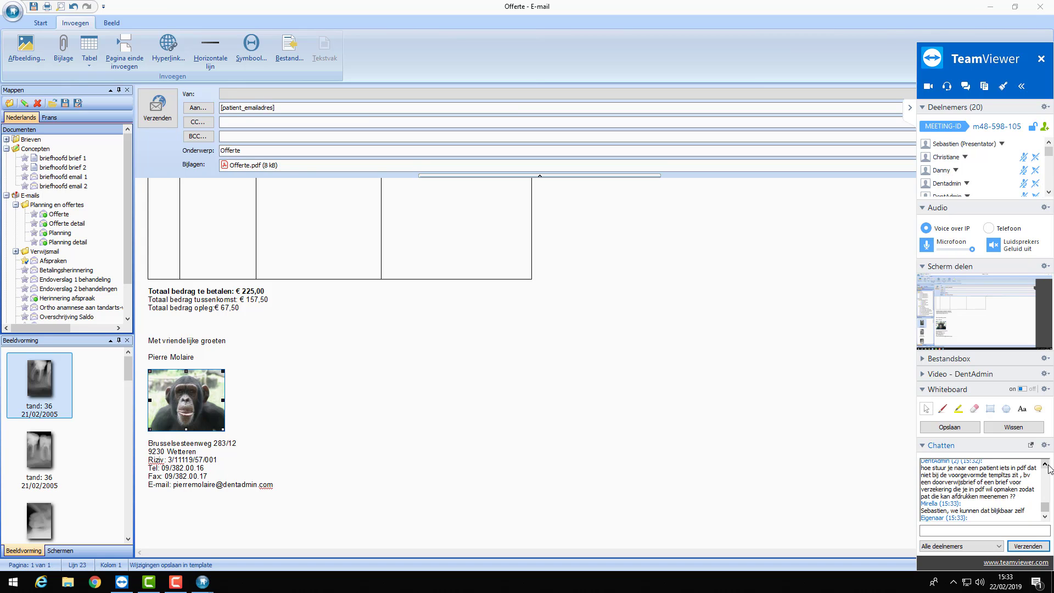
{"action": "left_click_drag", "start_coordinate": [1045, 464], "coordinate": [1045, 464]}
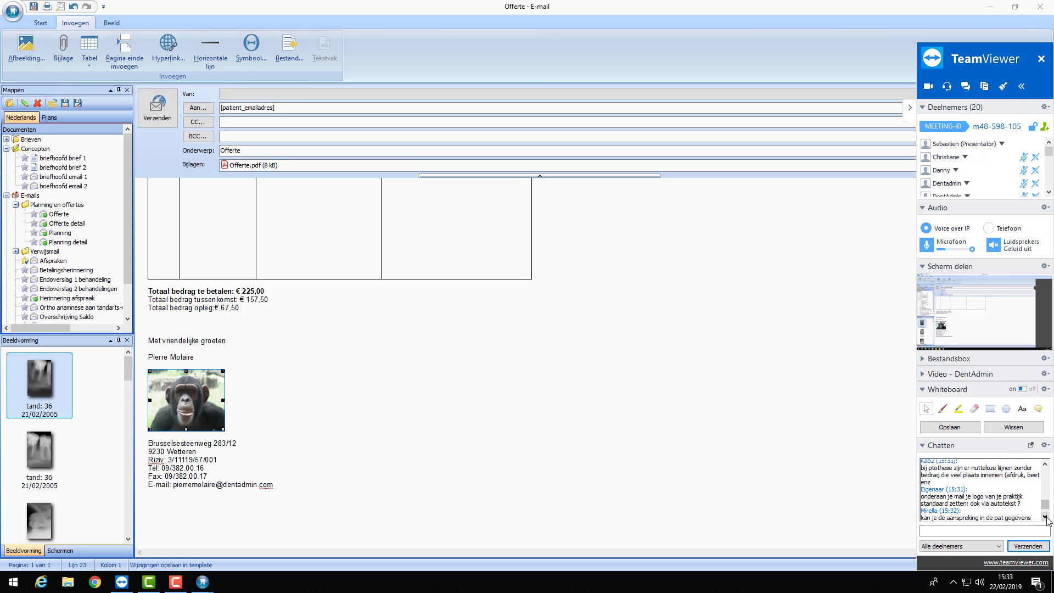
{"action": "left_click_drag", "start_coordinate": [1045, 517], "coordinate": [1046, 517]}
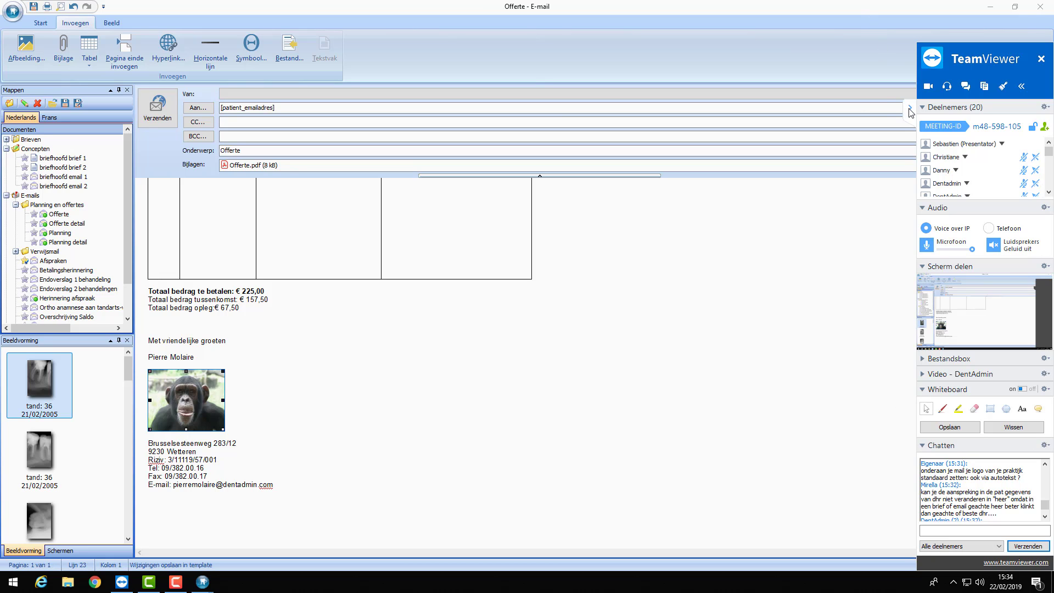
{"action": "left_click", "coordinate": [1021, 86]}
{"action": "left_click", "coordinate": [1040, 7]}
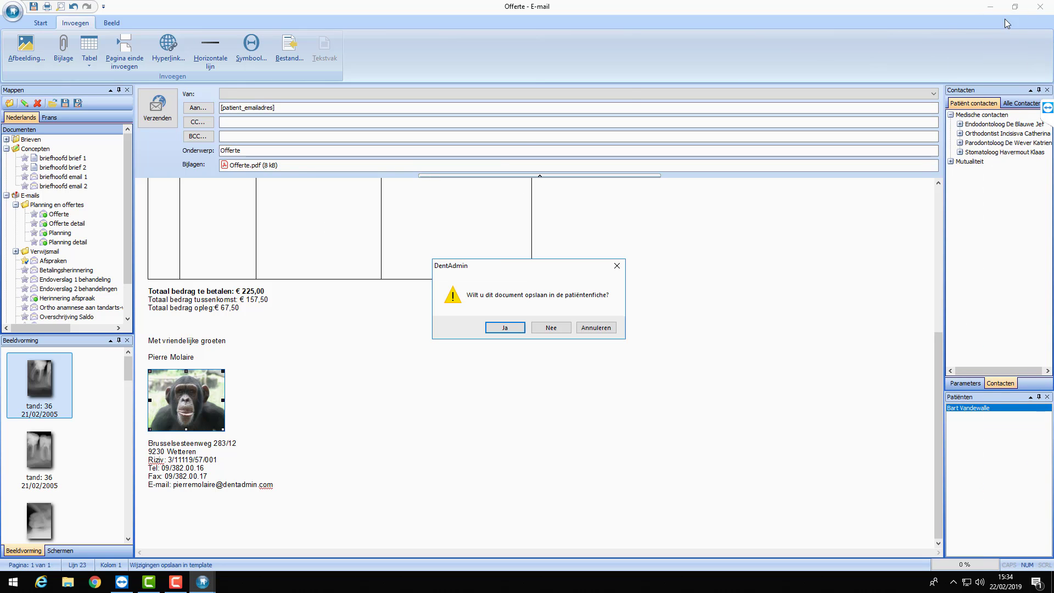
{"action": "left_click", "coordinate": [549, 327]}
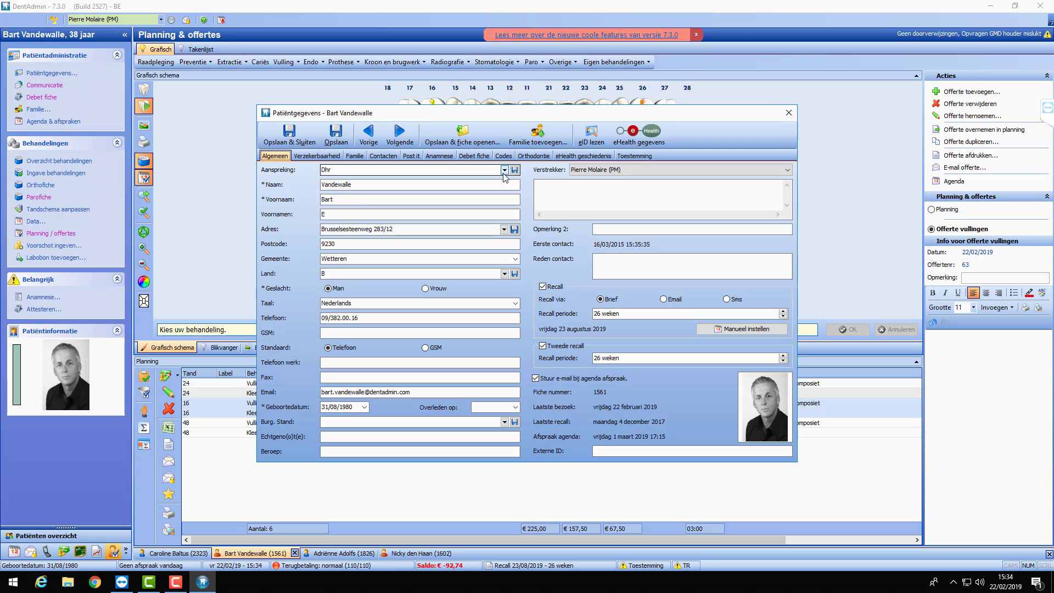
Enter Heer as the patient's Aanspreking, select it from the list of salutations, and save and close the patient details
{"action": "left_click", "coordinate": [503, 170]}
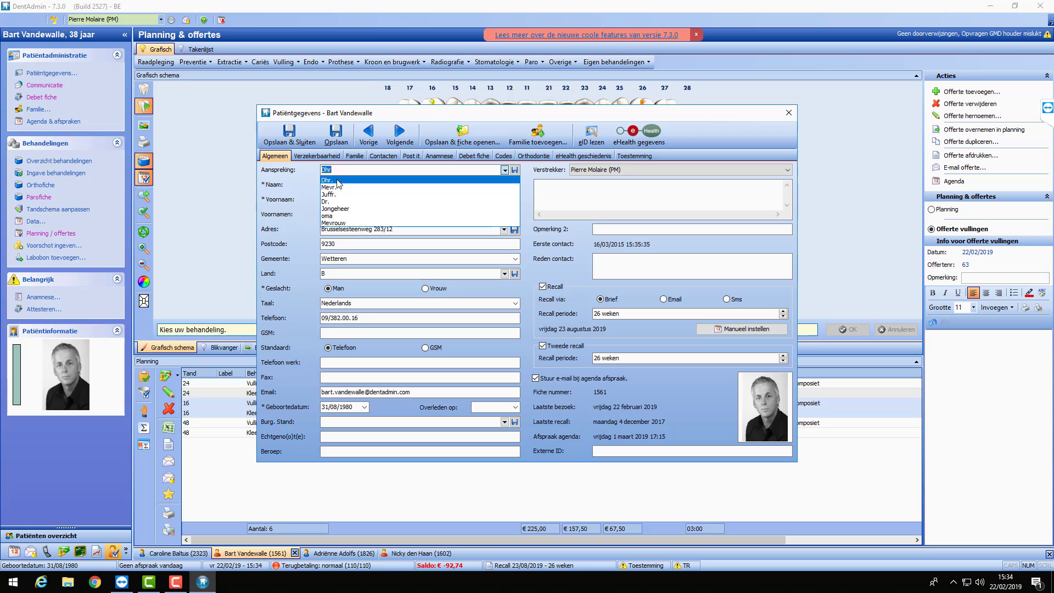
{"action": "left_click", "coordinate": [297, 215]}
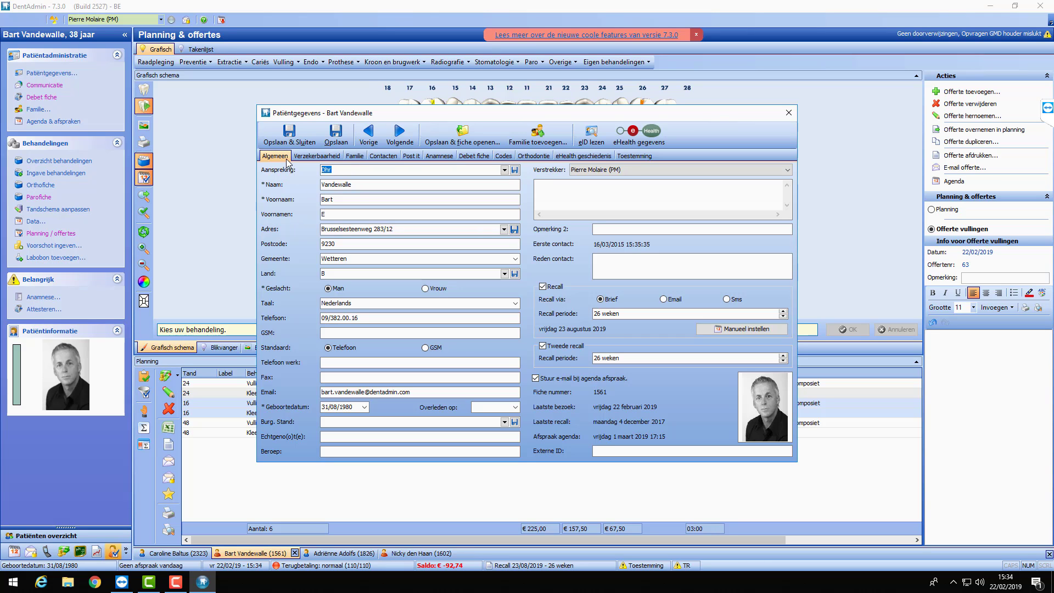
{"action": "type", "text": "Heer"}
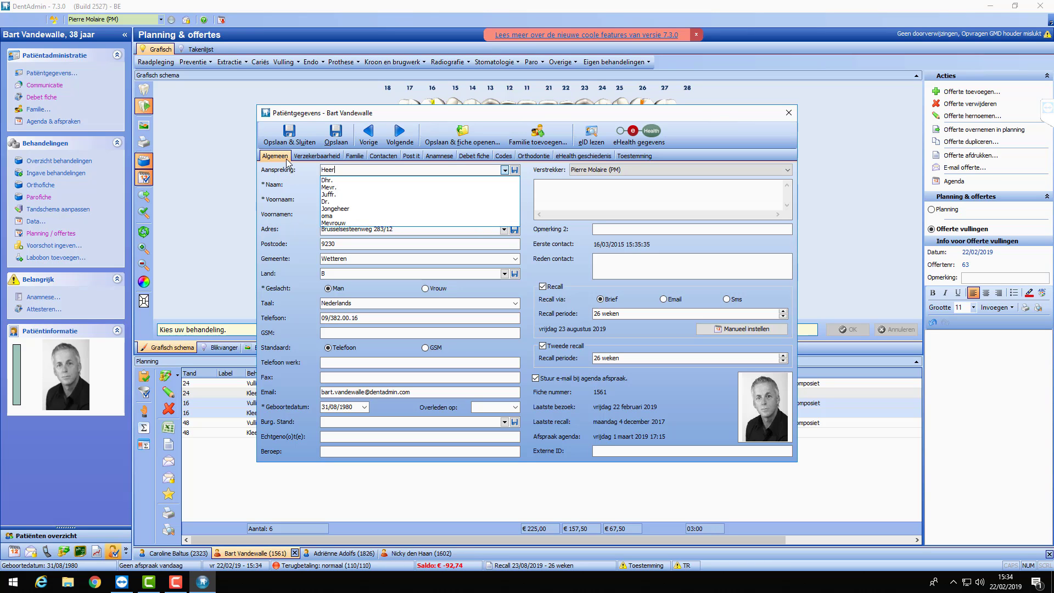
{"action": "left_click", "coordinate": [336, 134]}
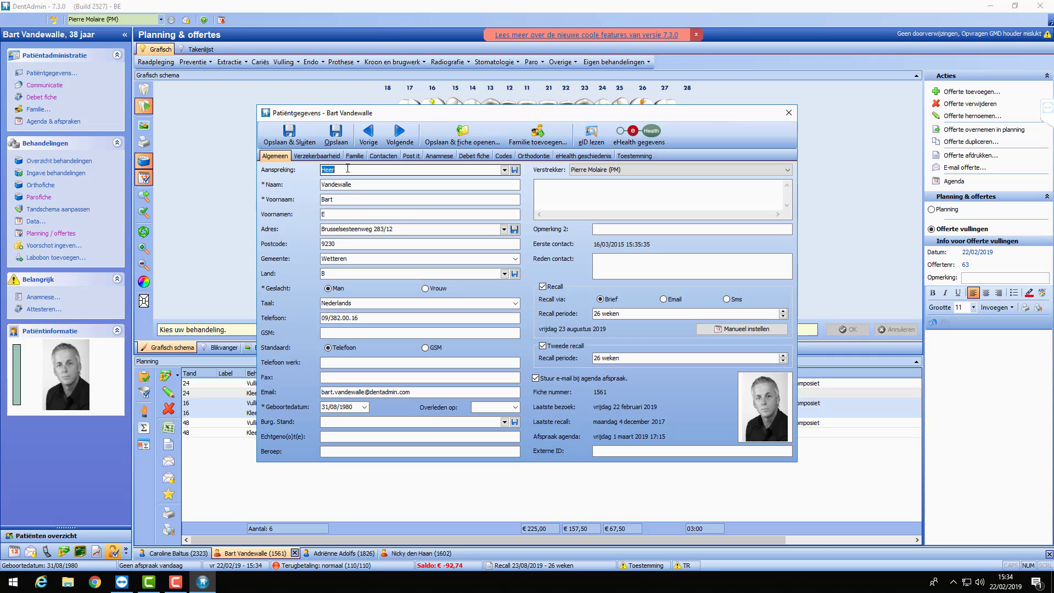
{"action": "left_click", "coordinate": [504, 169]}
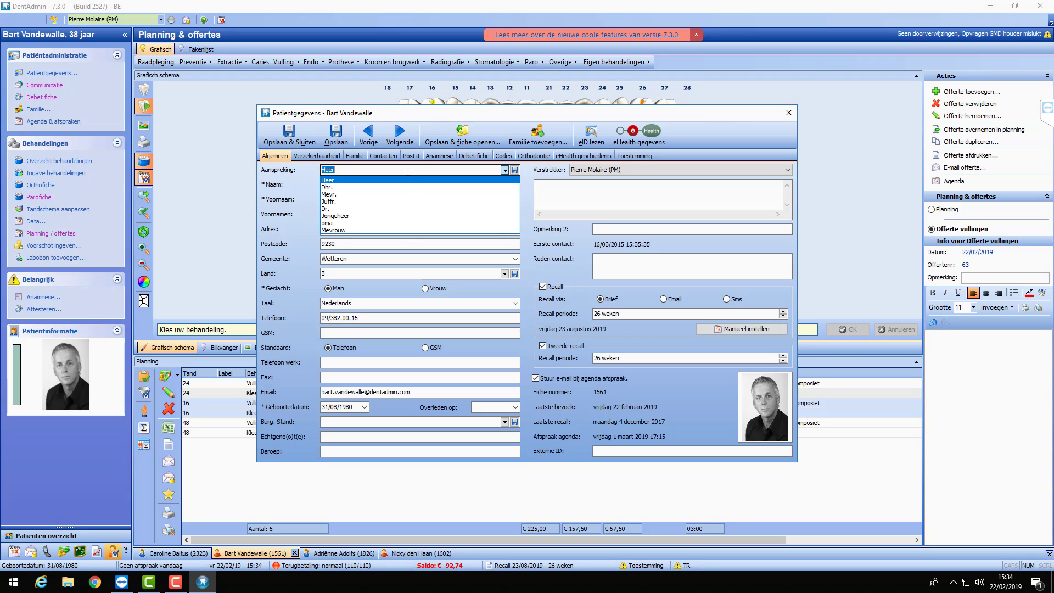
{"action": "left_click", "coordinate": [379, 181]}
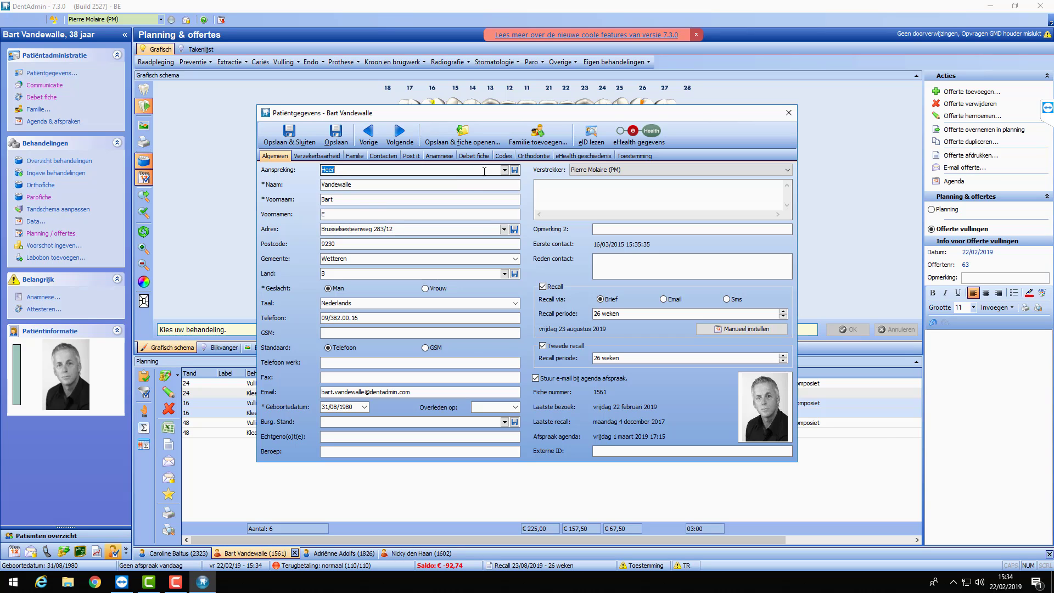
{"action": "left_click", "coordinate": [283, 138]}
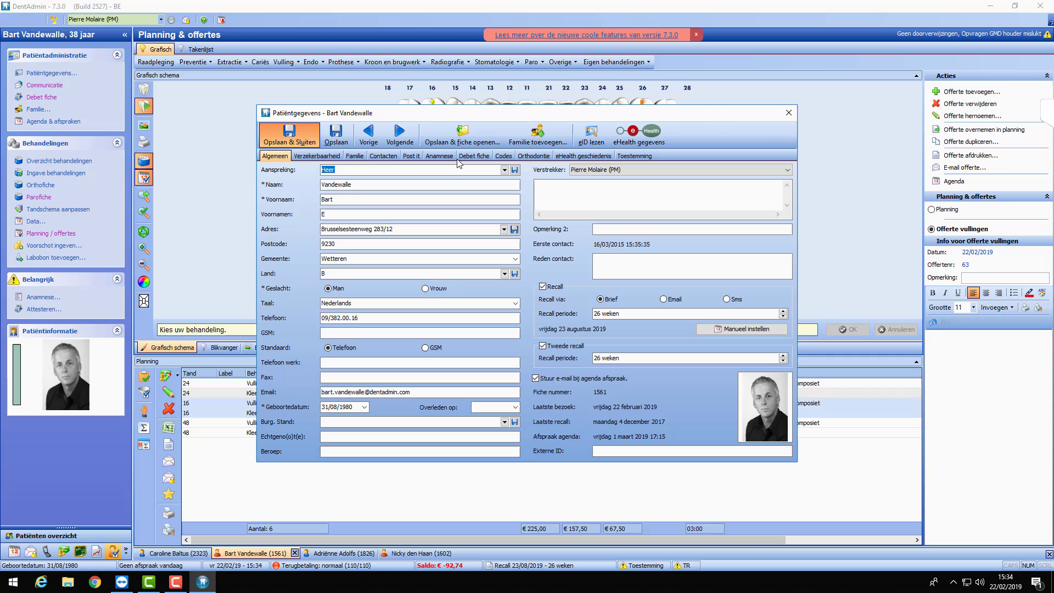
Read the next meeting chat questions, start a new e-mail from the patient's Communicatie overview and attach aap.jpg
{"action": "left_click", "coordinate": [1047, 113]}
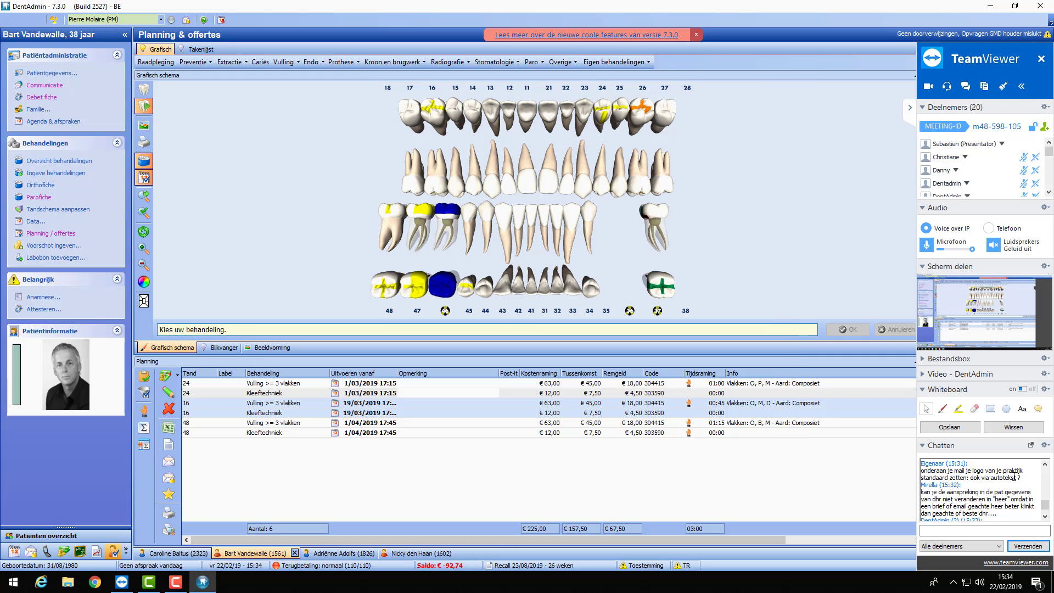
{"action": "scroll", "coordinate": [1014, 475], "scroll_direction": "down", "scroll_amount": 1}
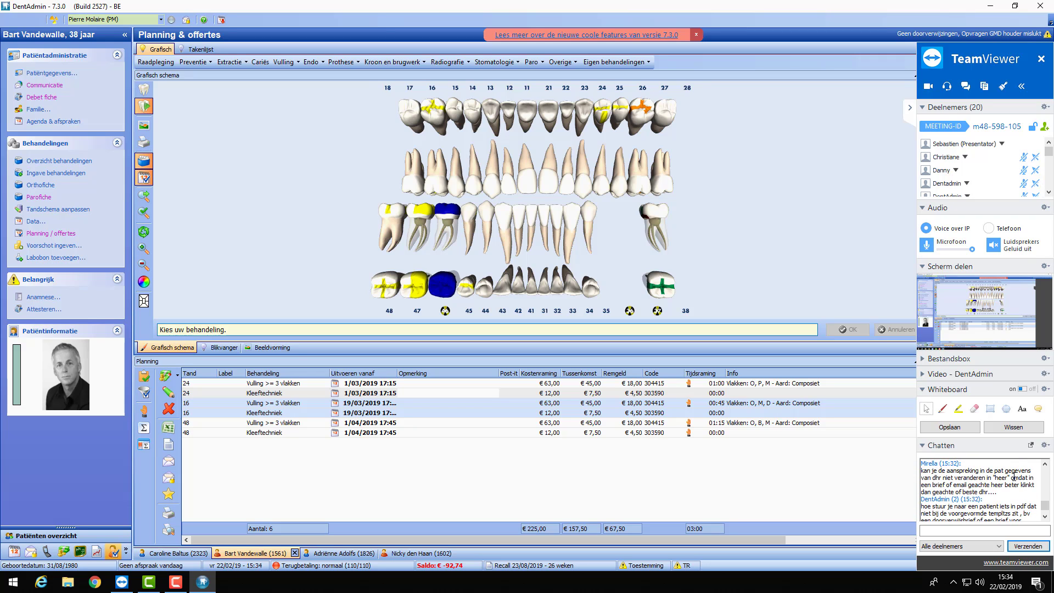
{"action": "scroll", "coordinate": [1014, 475], "scroll_direction": "down", "scroll_amount": 2}
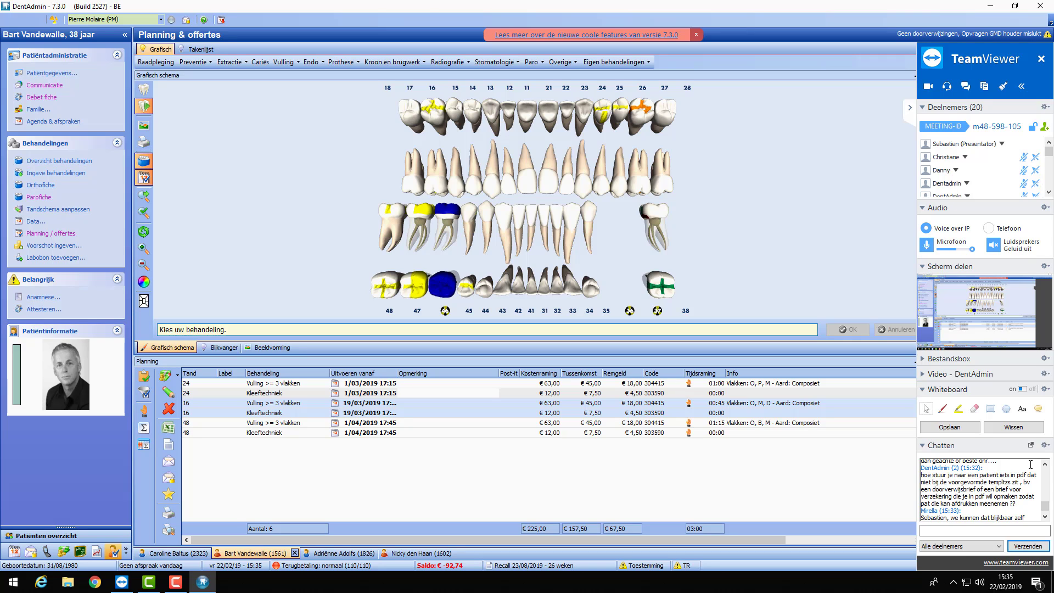
{"action": "left_click", "coordinate": [49, 88]}
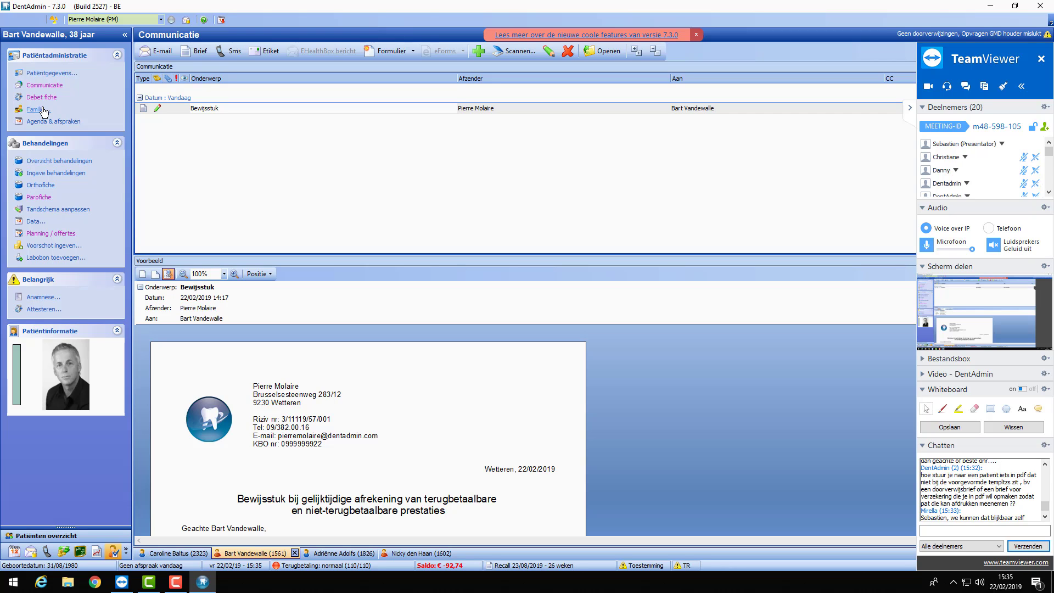
{"action": "left_click", "coordinate": [157, 52]}
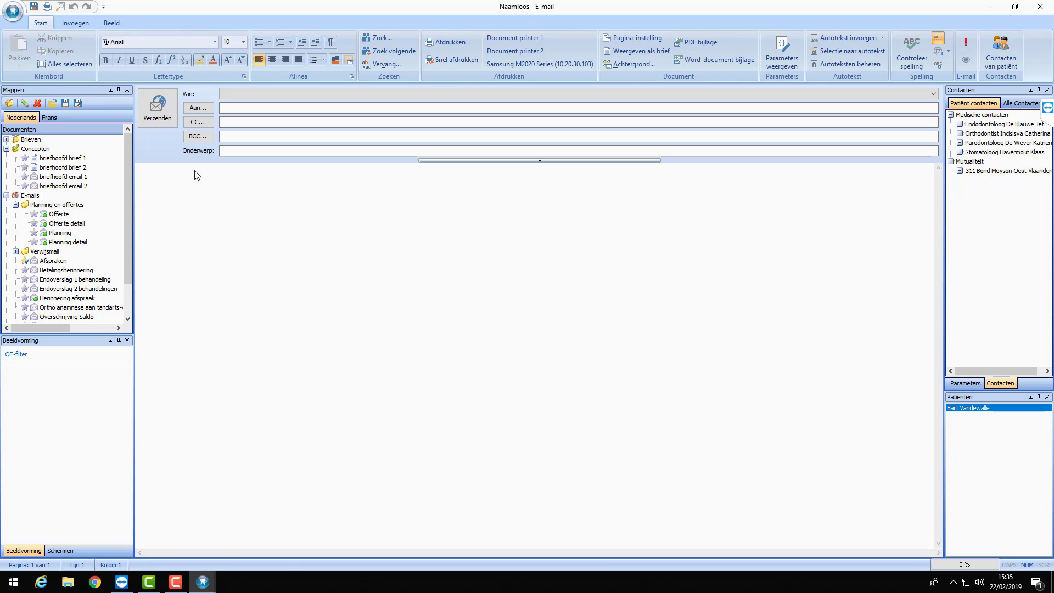
{"action": "left_click", "coordinate": [71, 26]}
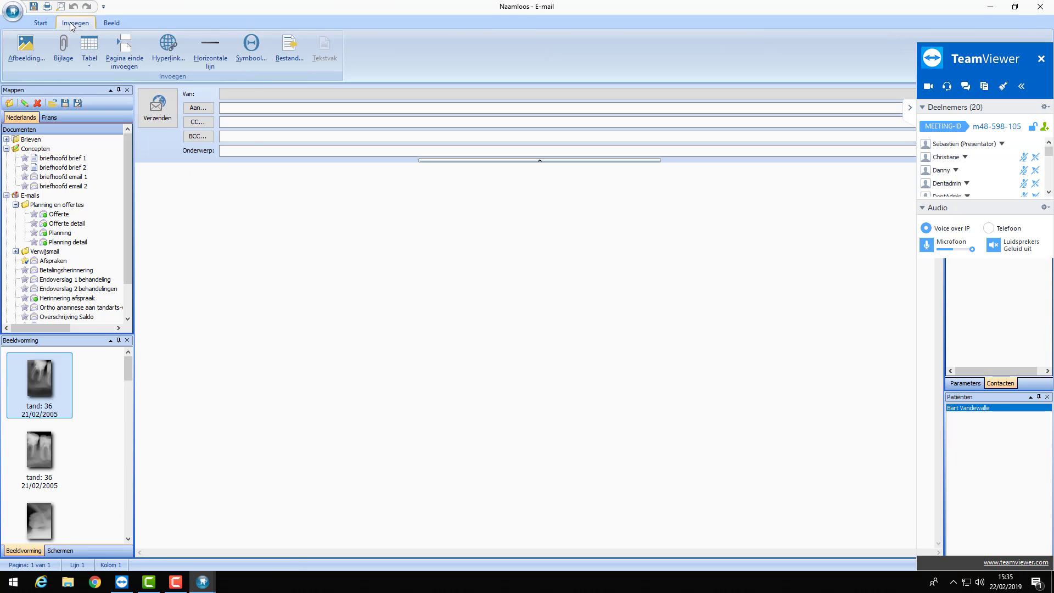
{"action": "left_click", "coordinate": [64, 58]}
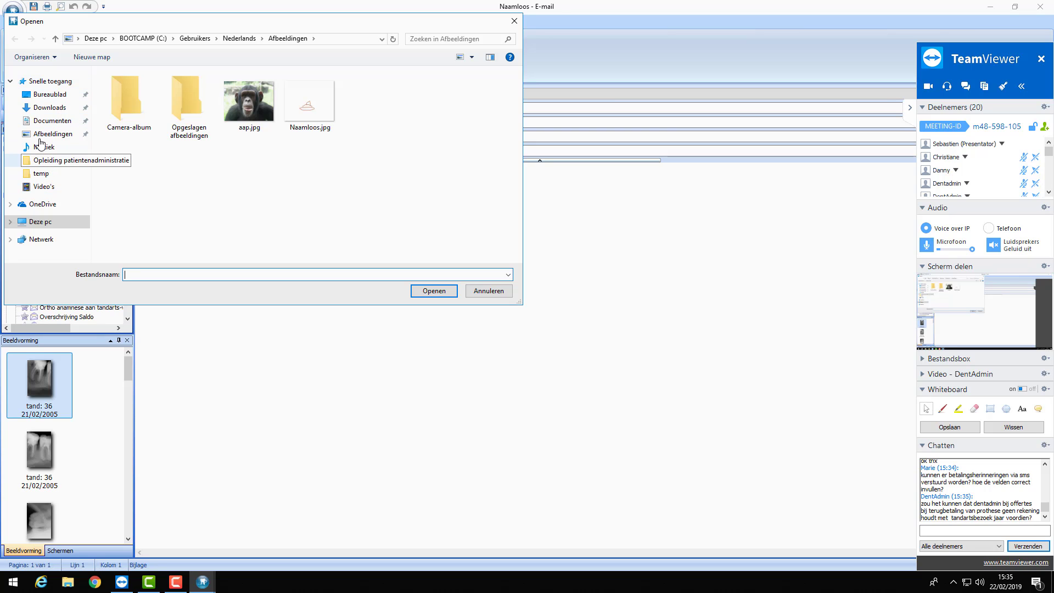
{"action": "double_click", "coordinate": [251, 109]}
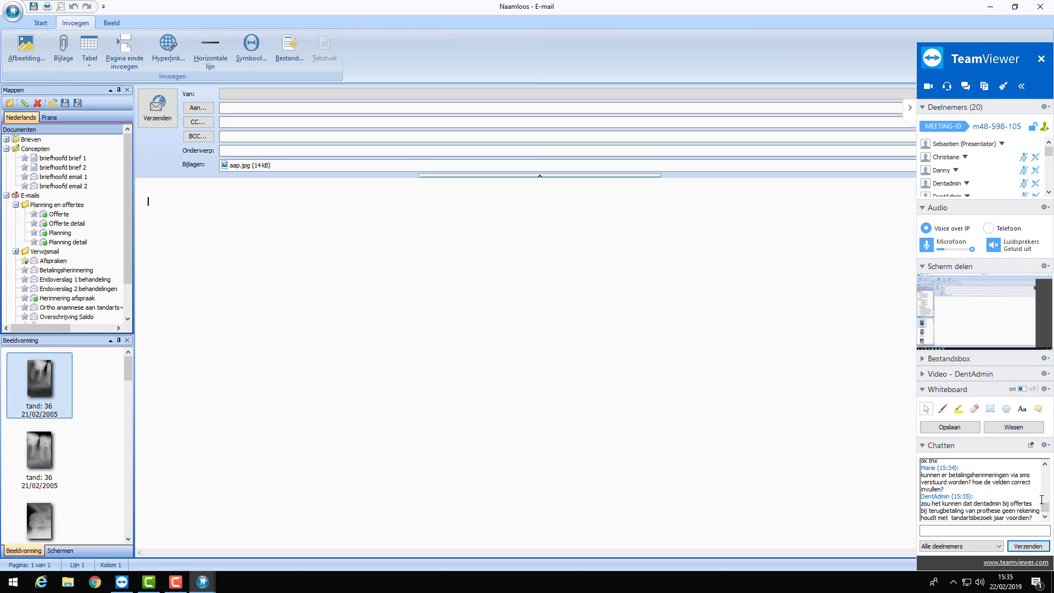
Review the meeting chat questions on sending PDFs to patients and on payment reminders by SMS
{"action": "scroll", "coordinate": [1046, 511], "scroll_direction": "up", "scroll_amount": 2}
{"action": "scroll", "coordinate": [1046, 511], "scroll_direction": "up", "scroll_amount": 1}
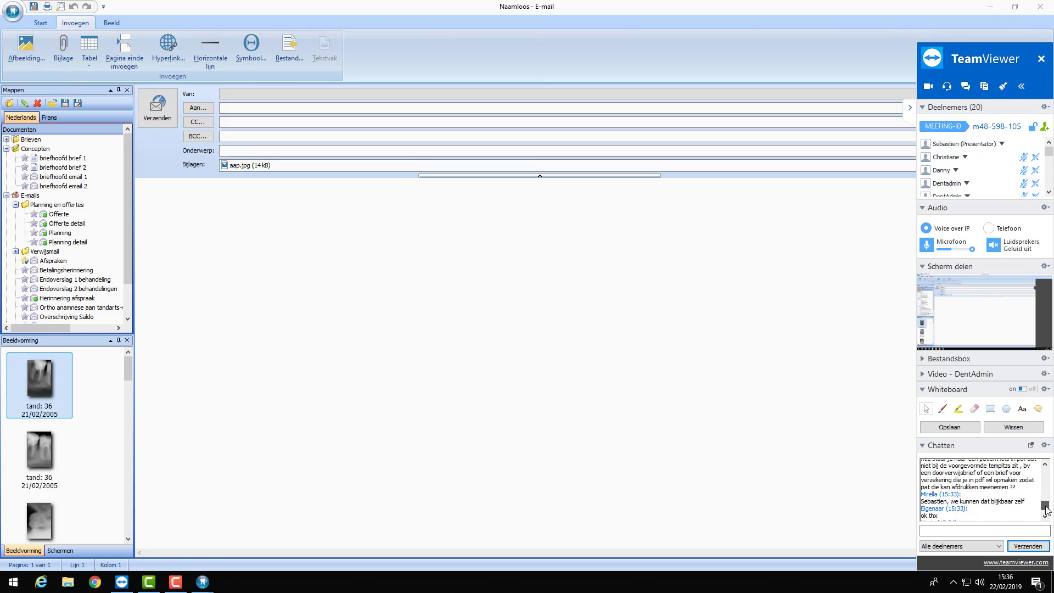
{"action": "scroll", "coordinate": [1046, 510], "scroll_direction": "up", "scroll_amount": 2}
{"action": "scroll", "coordinate": [1046, 508], "scroll_direction": "down", "scroll_amount": 3}
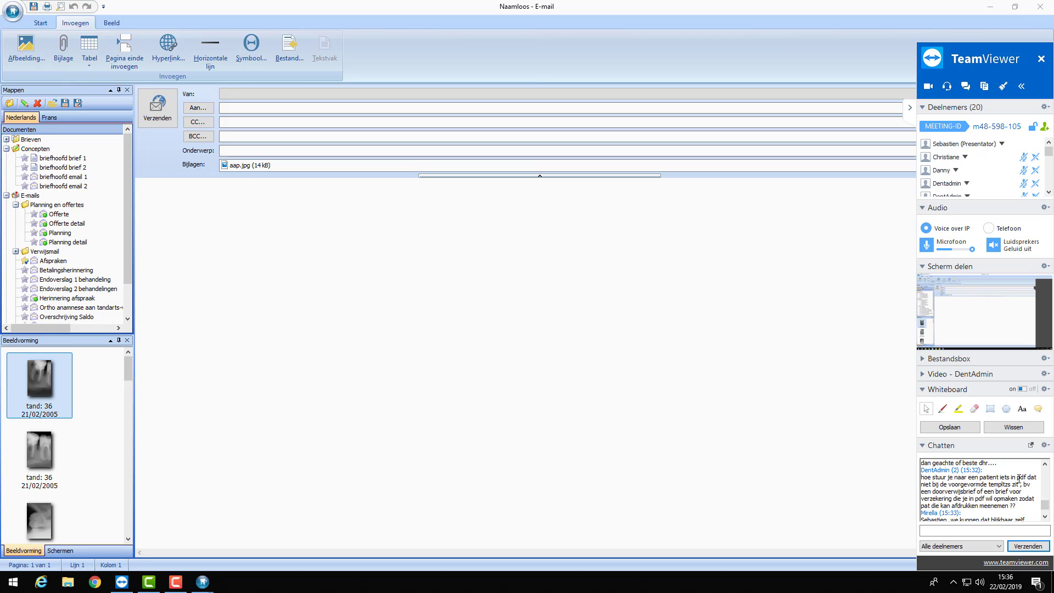
{"action": "scroll", "coordinate": [1019, 479], "scroll_direction": "down", "scroll_amount": 1}
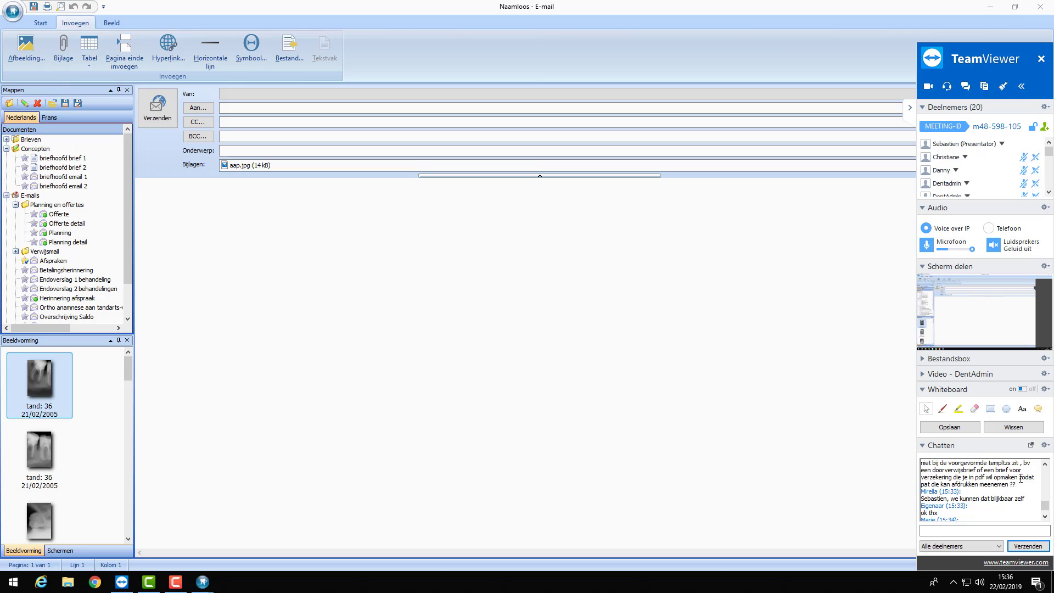
{"action": "scroll", "coordinate": [1020, 478], "scroll_direction": "down", "scroll_amount": 1}
{"action": "scroll", "coordinate": [1020, 479], "scroll_direction": "down", "scroll_amount": 1}
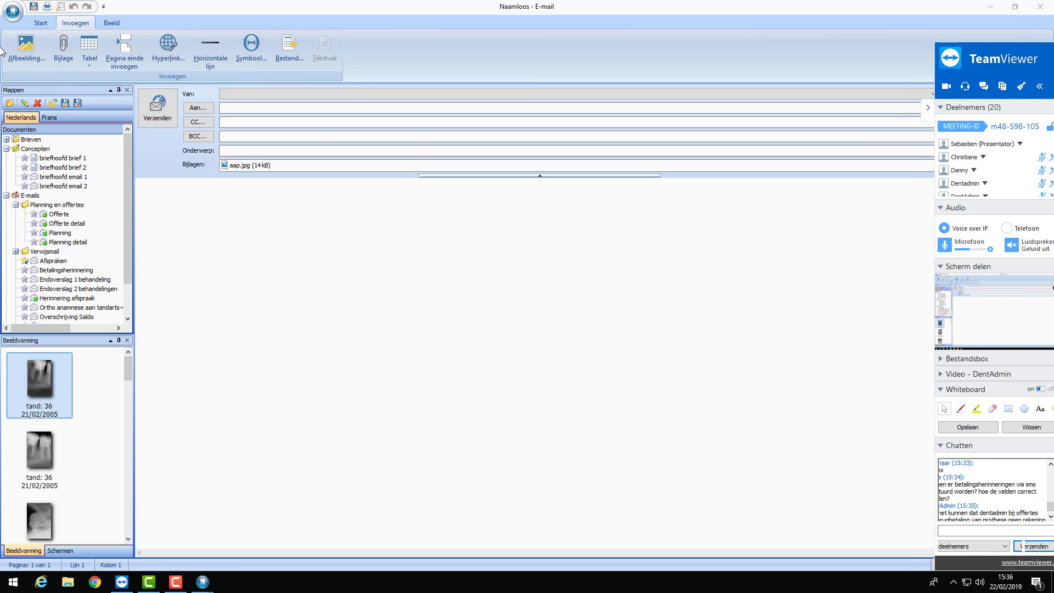
Minimise the e-mail and open the Sms editor for the first green-highlighted patient in the Betalingen overview
{"action": "left_click", "coordinate": [990, 7]}
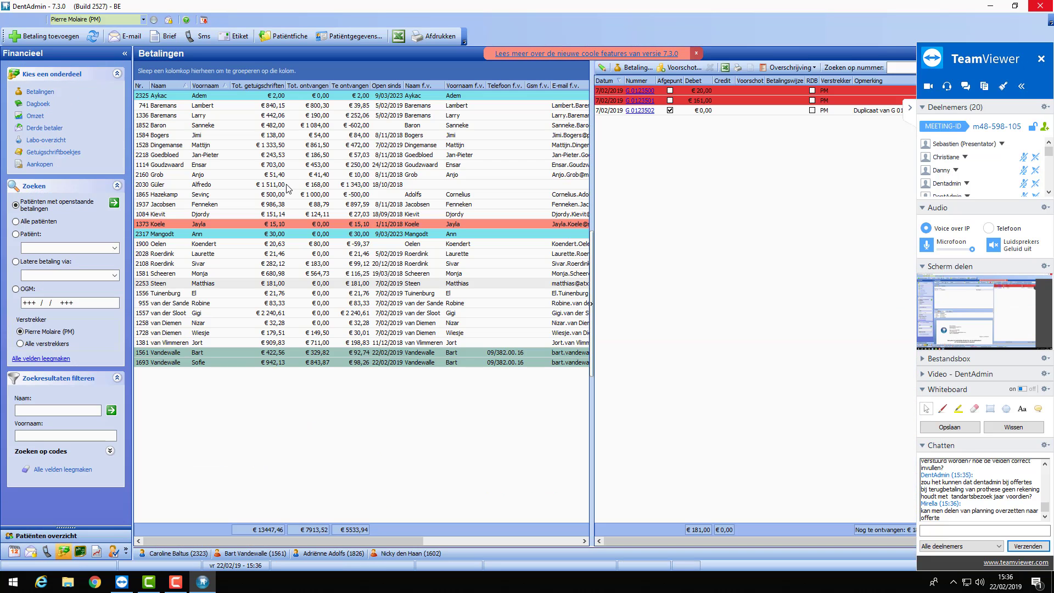
{"action": "left_click", "coordinate": [221, 96]}
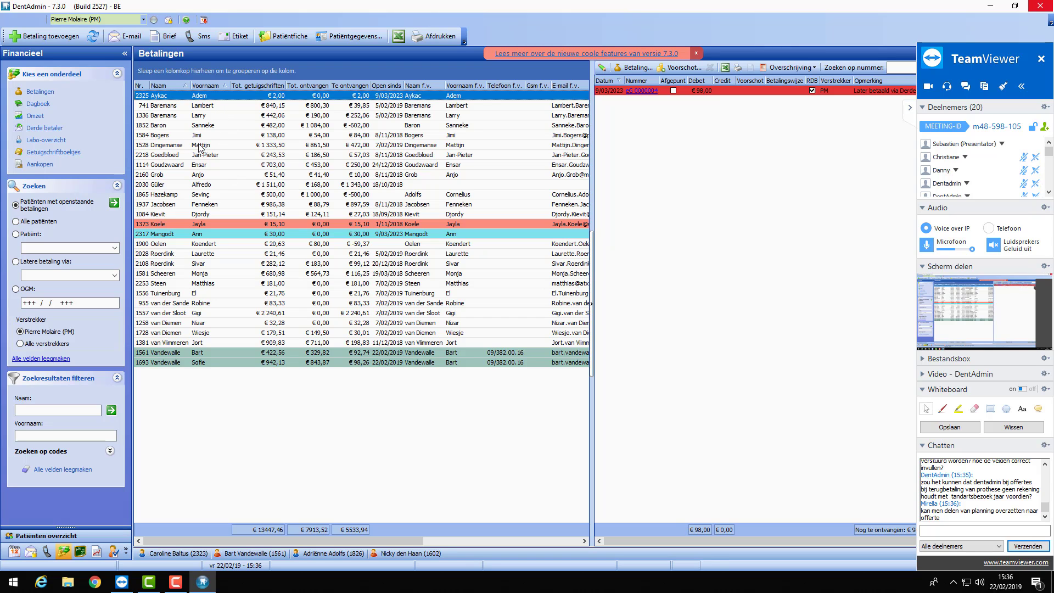
{"action": "left_click", "coordinate": [212, 353]}
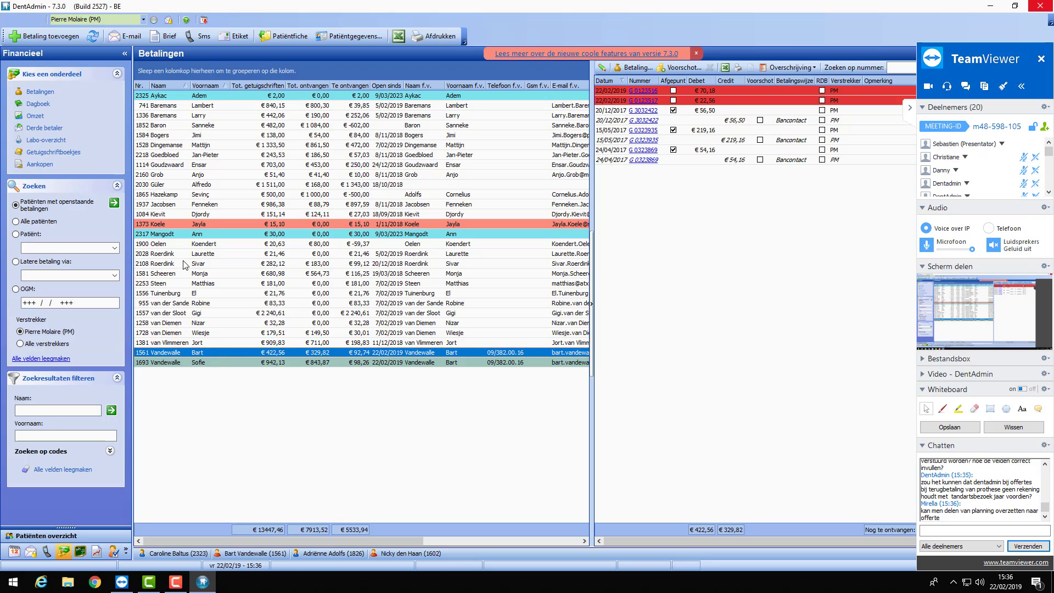
{"action": "left_click", "coordinate": [203, 37]}
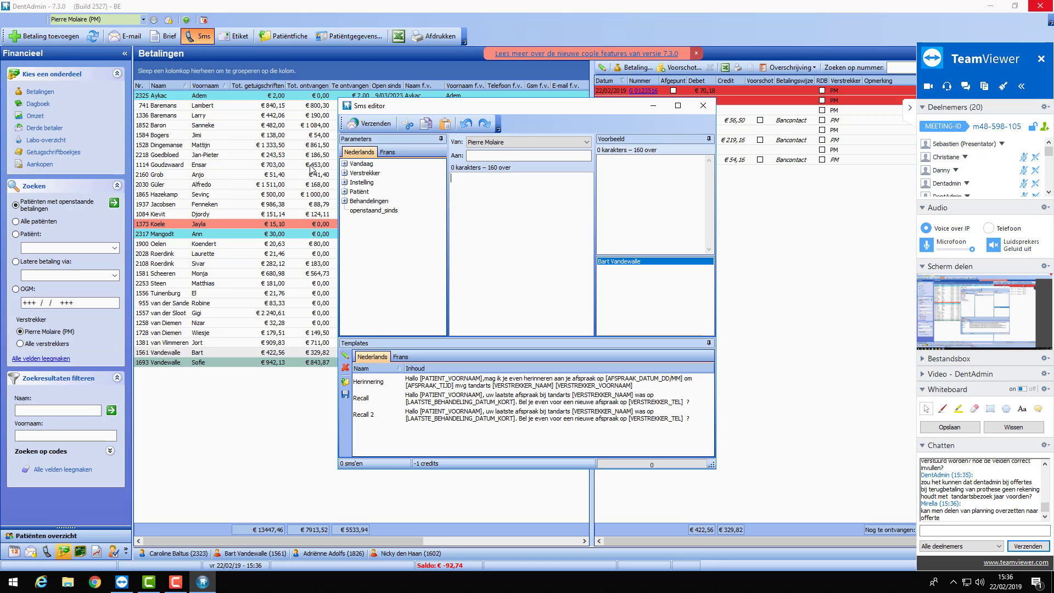
{"action": "left_click", "coordinate": [344, 201]}
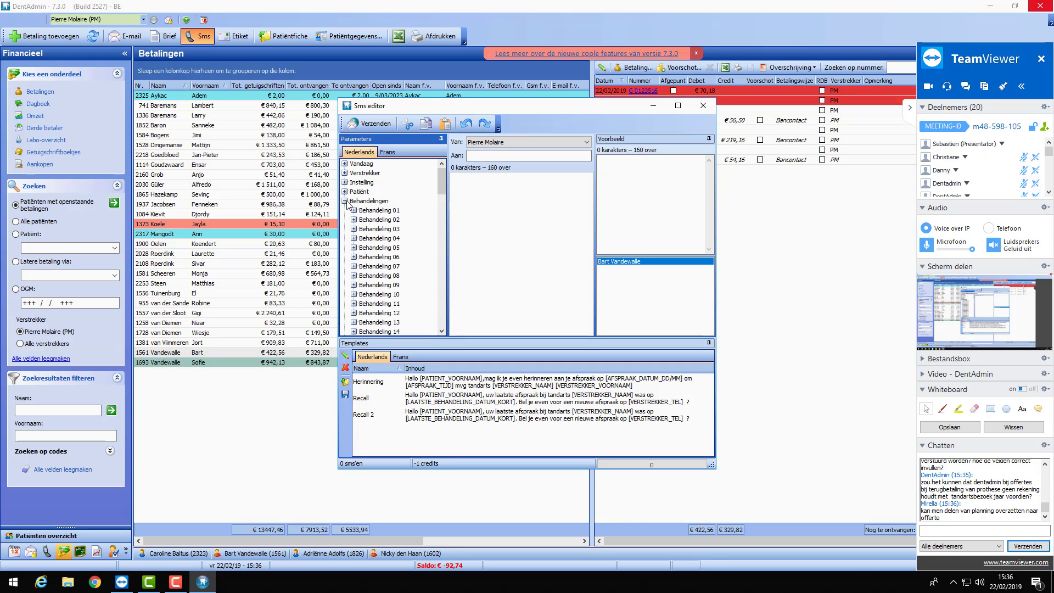
{"action": "left_click", "coordinate": [344, 201]}
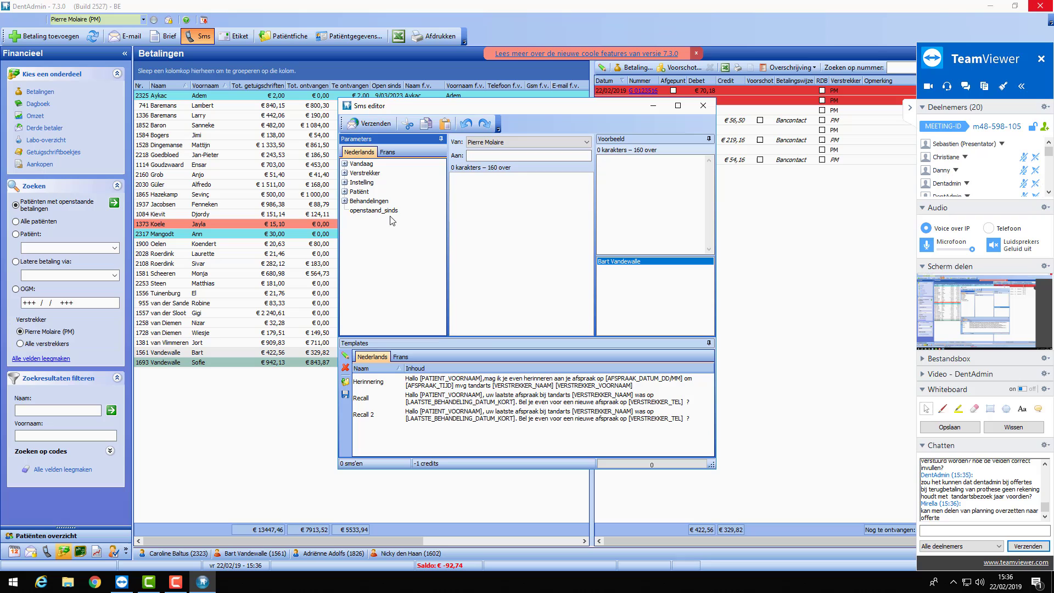
Load the Recall 2 template and replace the text after the patient's first-name parameter with "u hebt een openstaand saldo"
{"action": "left_click", "coordinate": [449, 418]}
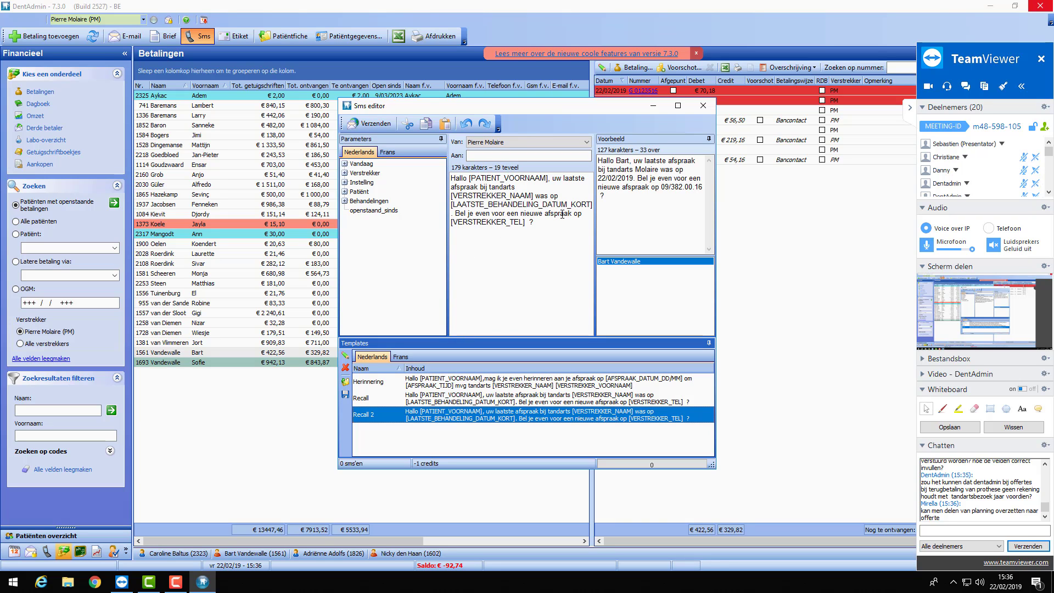
{"action": "left_click_drag", "start_coordinate": [551, 229], "coordinate": [555, 176]}
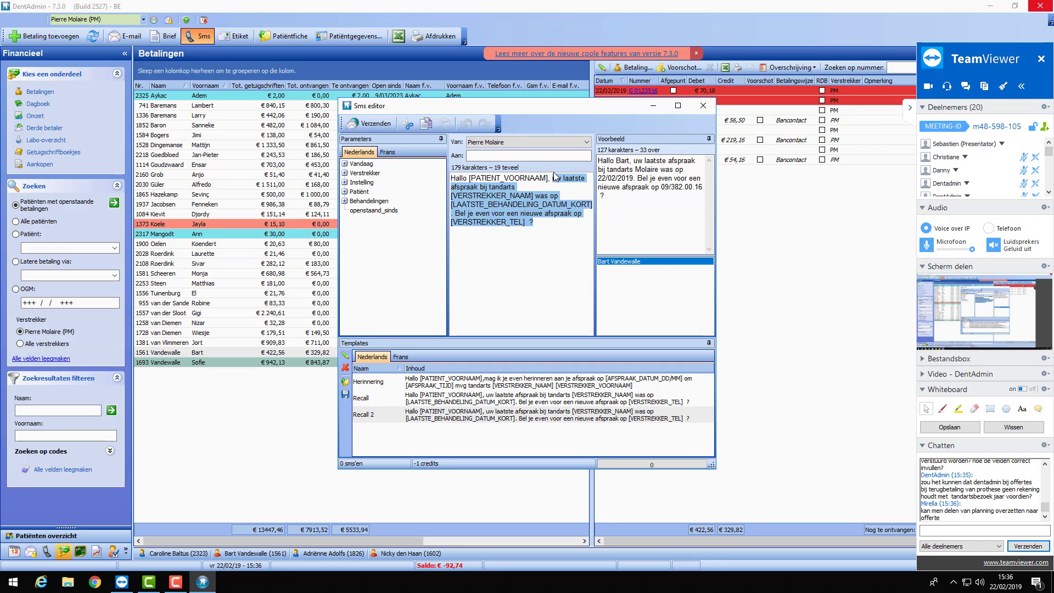
{"action": "key", "text": "Delete"}
{"action": "type", "text": "u"}
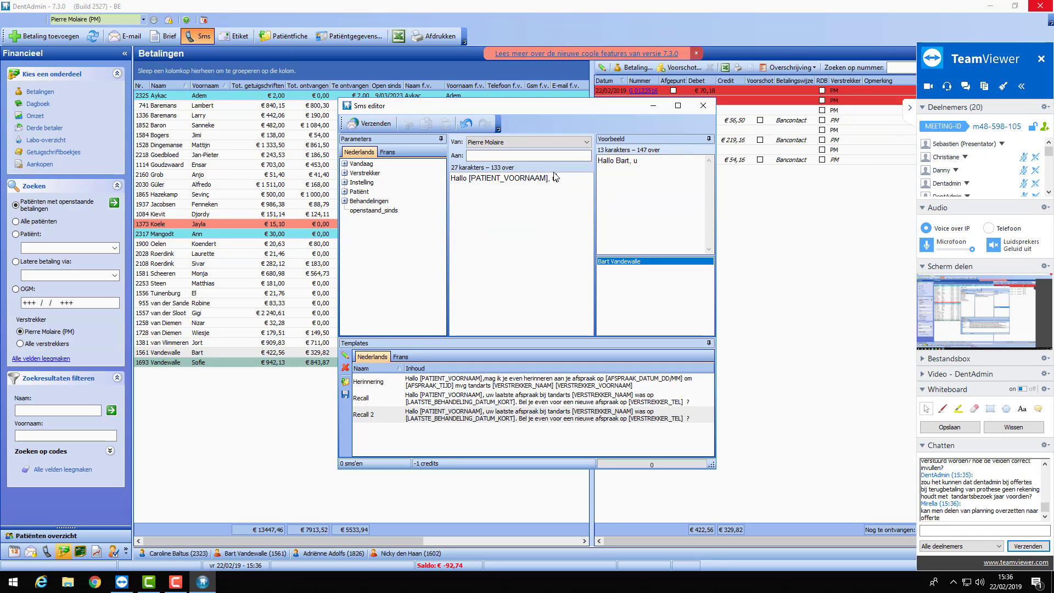
{"action": "type", "text": " hebt een opens"}
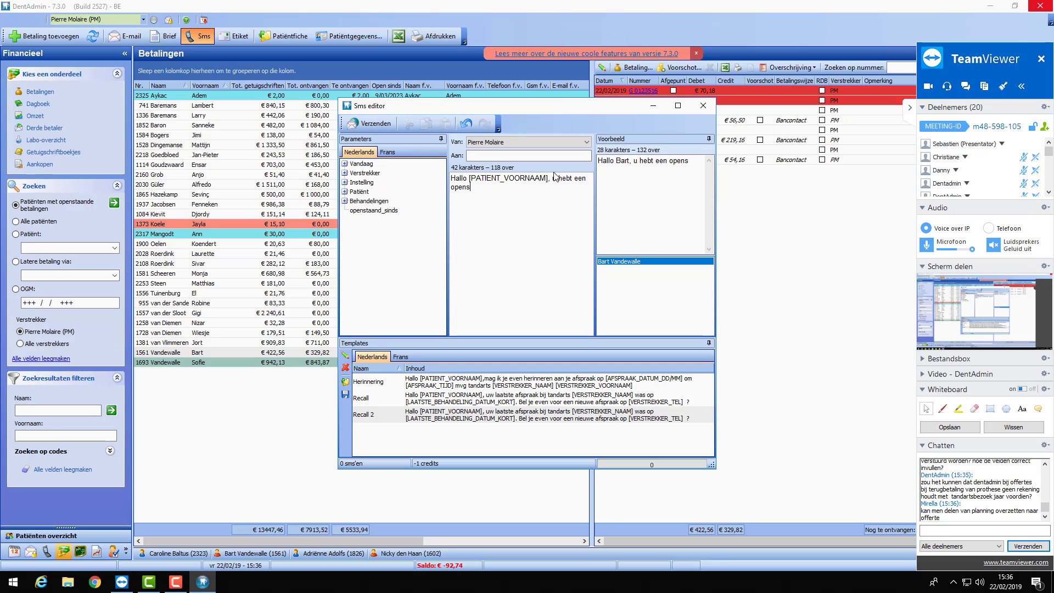
{"action": "type", "text": "taand sa"}
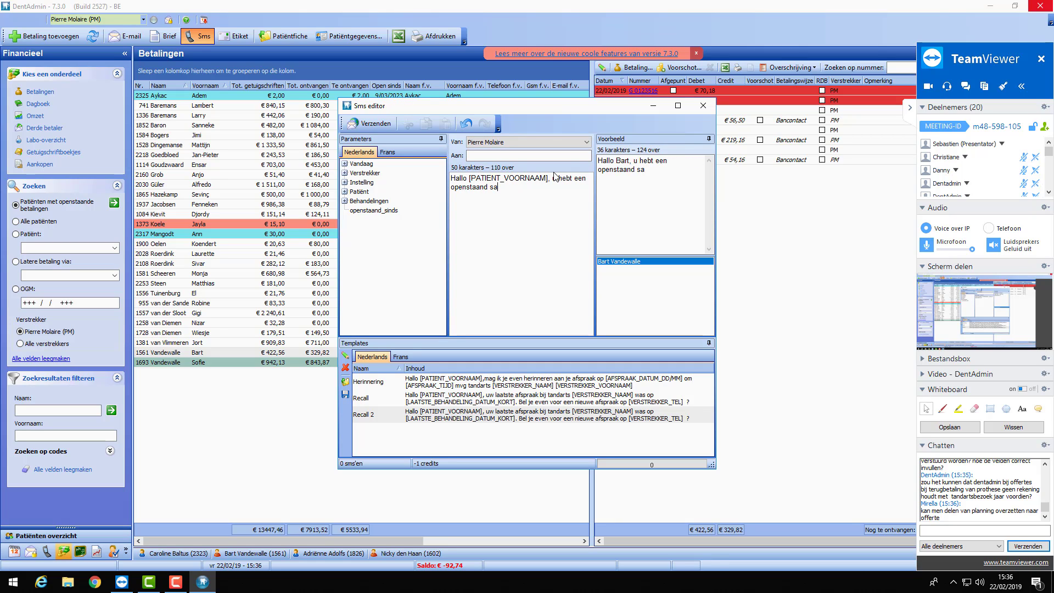
{"action": "type", "text": "ldo"}
Insert the tot_saldo parameter from the Andere group under Behandelingen at the end of the SMS text
{"action": "left_click", "coordinate": [346, 201]}
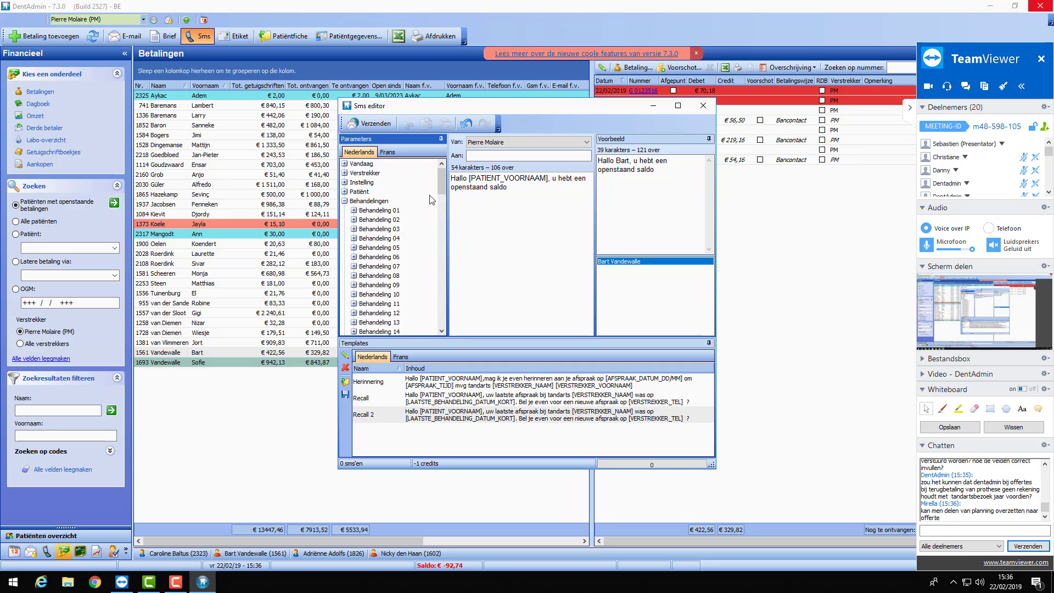
{"action": "left_click_drag", "start_coordinate": [442, 185], "coordinate": [439, 319]}
{"action": "left_click", "coordinate": [354, 313]}
{"action": "scroll", "coordinate": [418, 280], "scroll_direction": "down", "scroll_amount": 2}
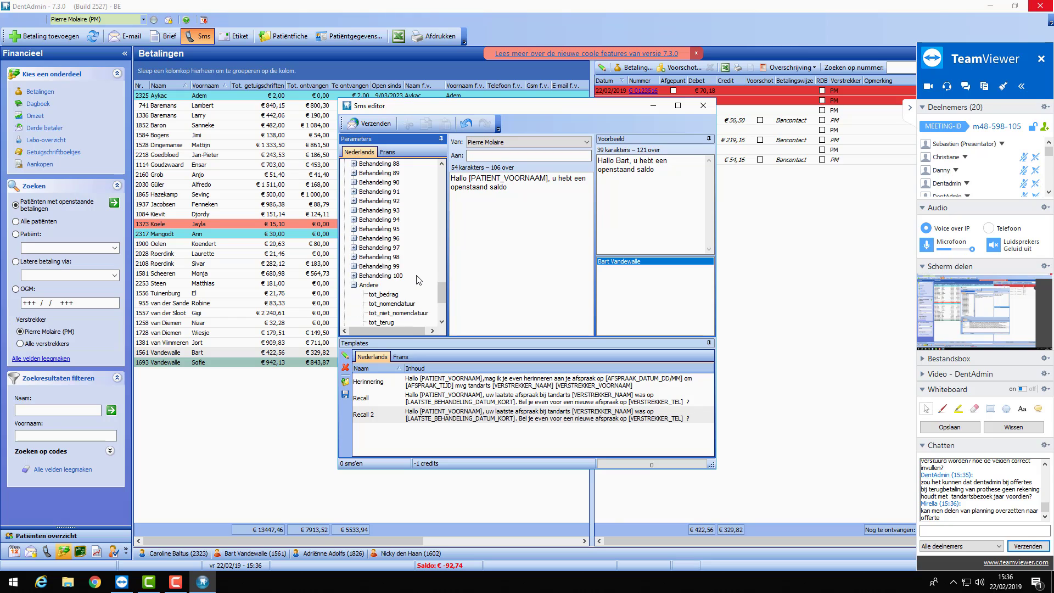
{"action": "scroll", "coordinate": [418, 280], "scroll_direction": "down", "scroll_amount": 1}
{"action": "scroll", "coordinate": [420, 284], "scroll_direction": "down", "scroll_amount": 1}
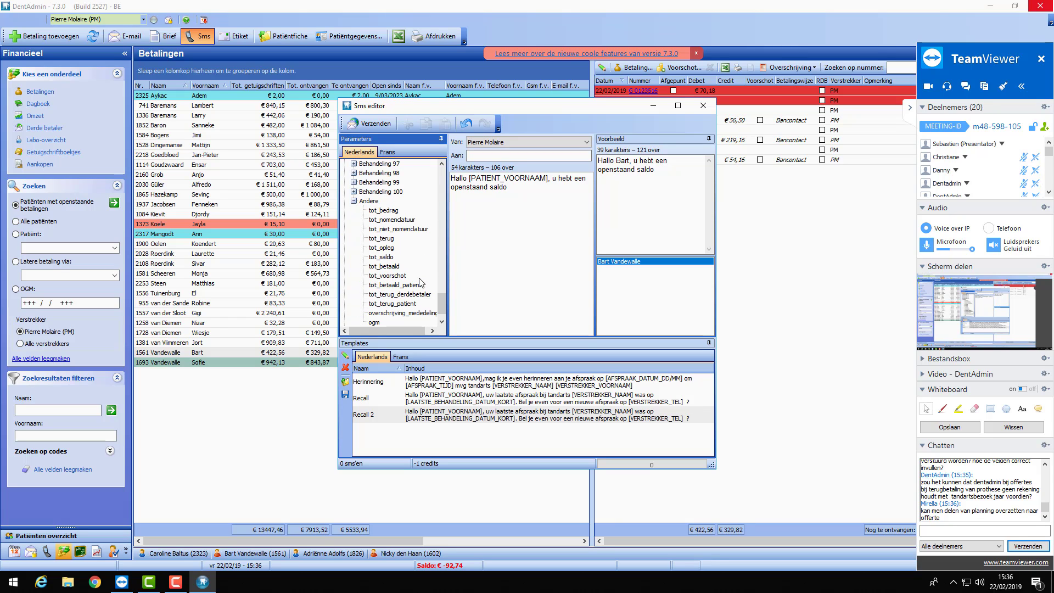
{"action": "double_click", "coordinate": [388, 257]}
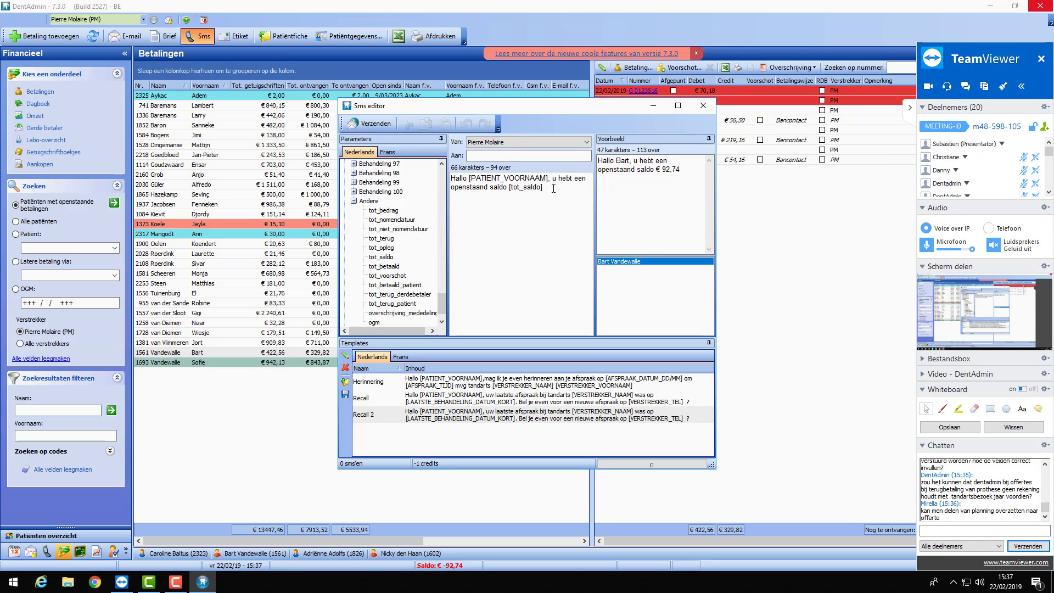
Complete the SMS with "bij tandarts" and the verstrekker_voornaam and verstrekker_naam parameters, fix the spacing and check the preview
{"action": "type", "text": "bij tandarts"}
{"action": "left_click", "coordinate": [442, 314]}
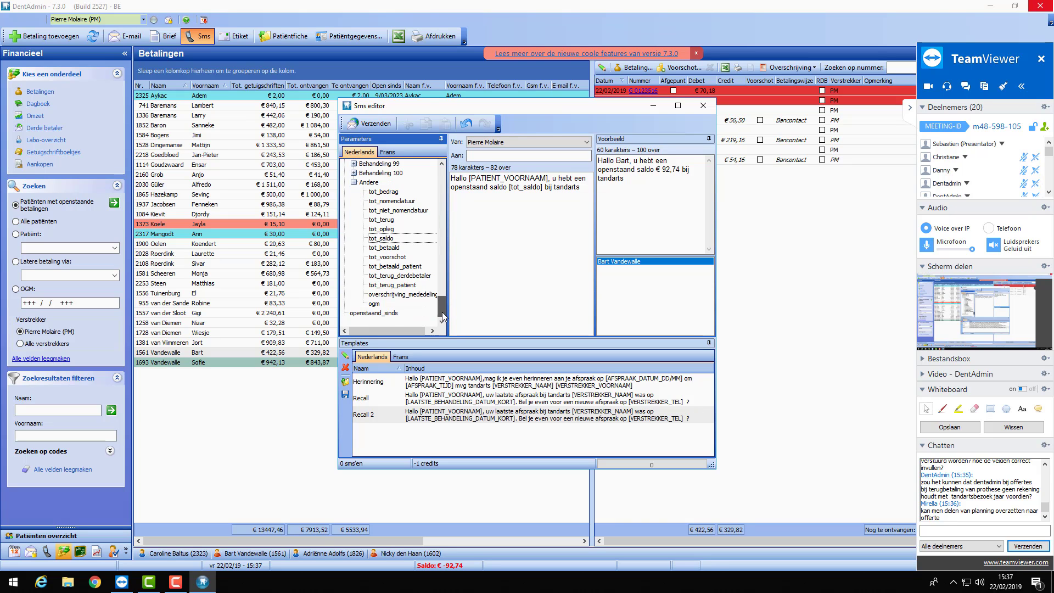
{"action": "left_click_drag", "start_coordinate": [442, 311], "coordinate": [439, 181]}
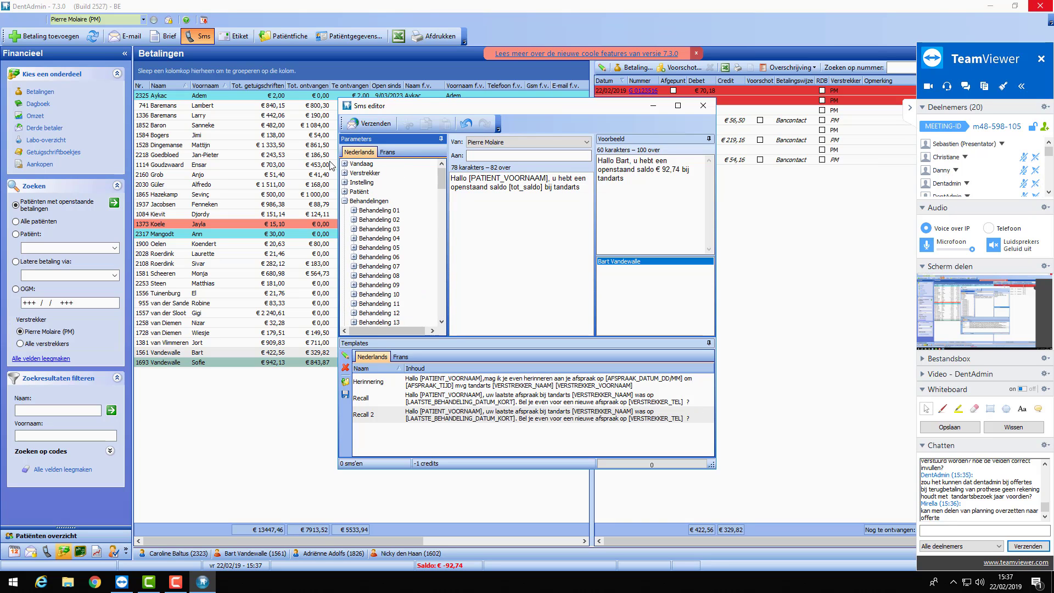
{"action": "left_click", "coordinate": [344, 172]}
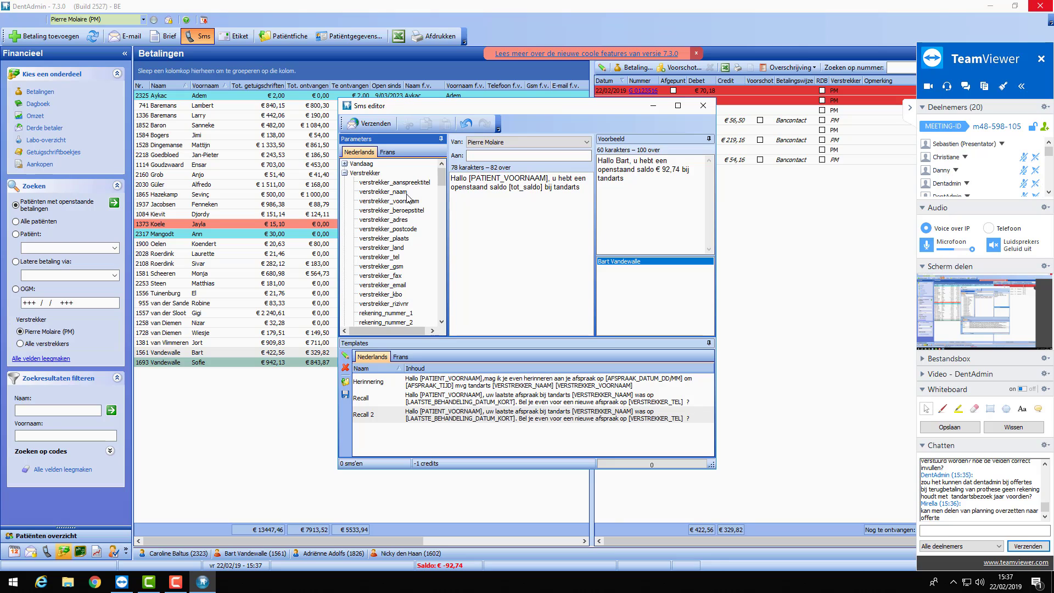
{"action": "double_click", "coordinate": [396, 201]}
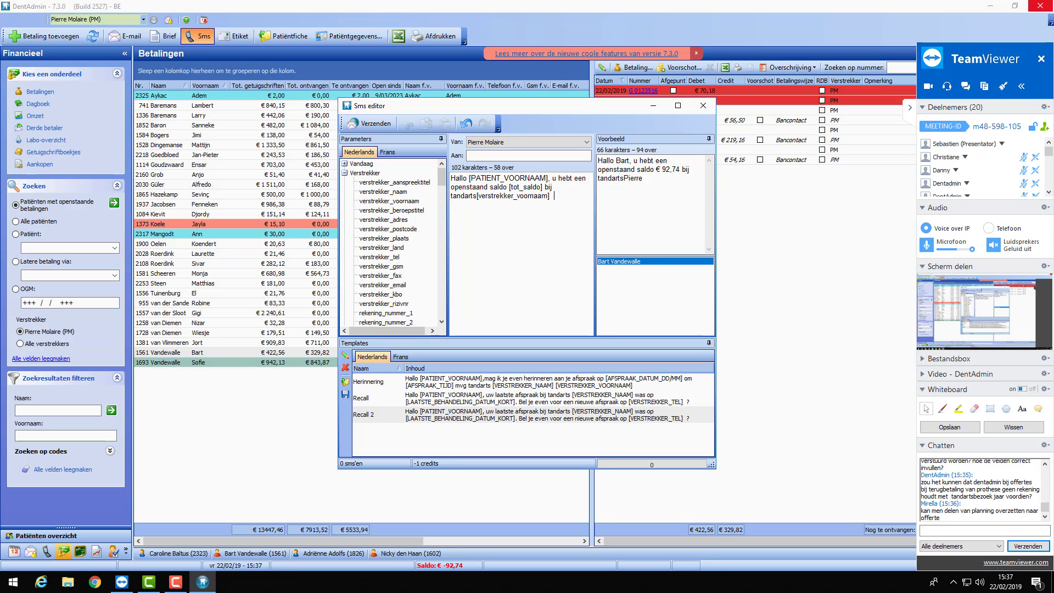
{"action": "double_click", "coordinate": [395, 192]}
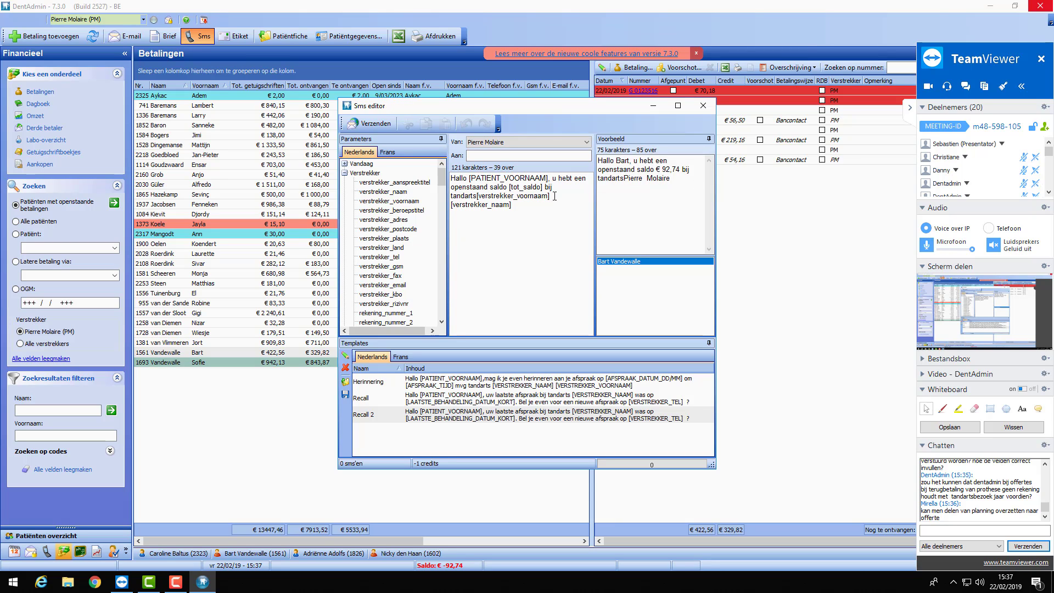
{"action": "key", "text": "BackSpace"}
{"action": "left_click", "coordinate": [677, 179]}
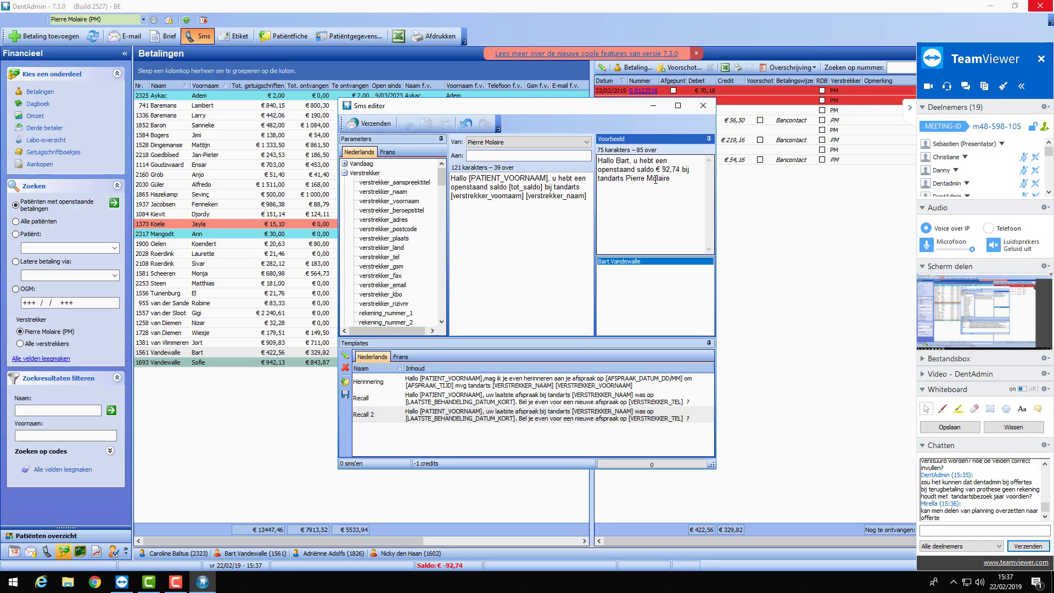
{"action": "left_click", "coordinate": [638, 169]}
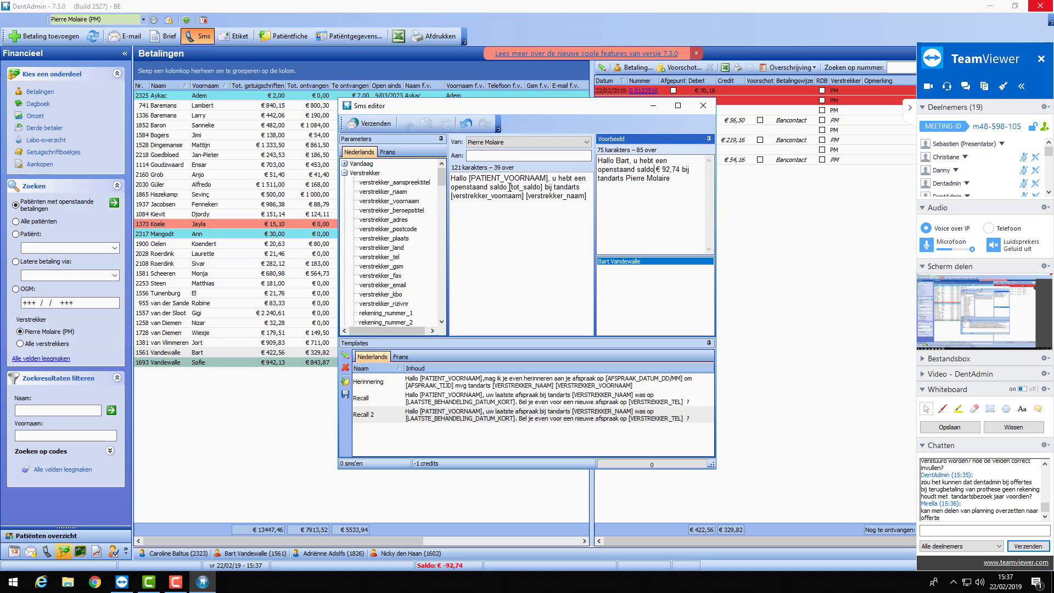
{"action": "left_click", "coordinate": [346, 174]}
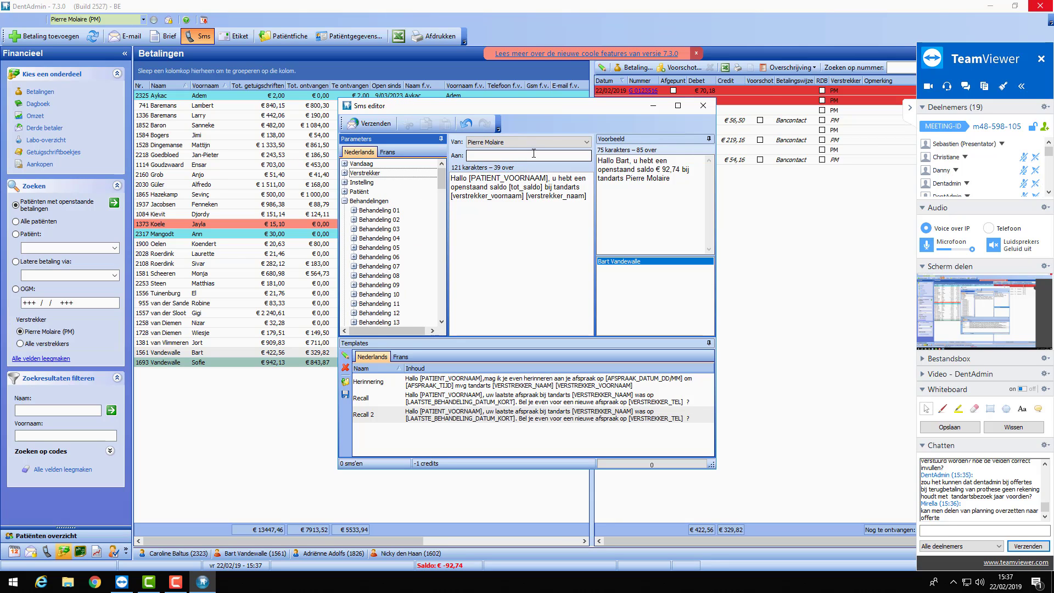
Add "van" before the tot_saldo parameter in the SMS text and locate that parameter in the Andere group under Behandelingen
{"action": "left_click", "coordinate": [509, 187]}
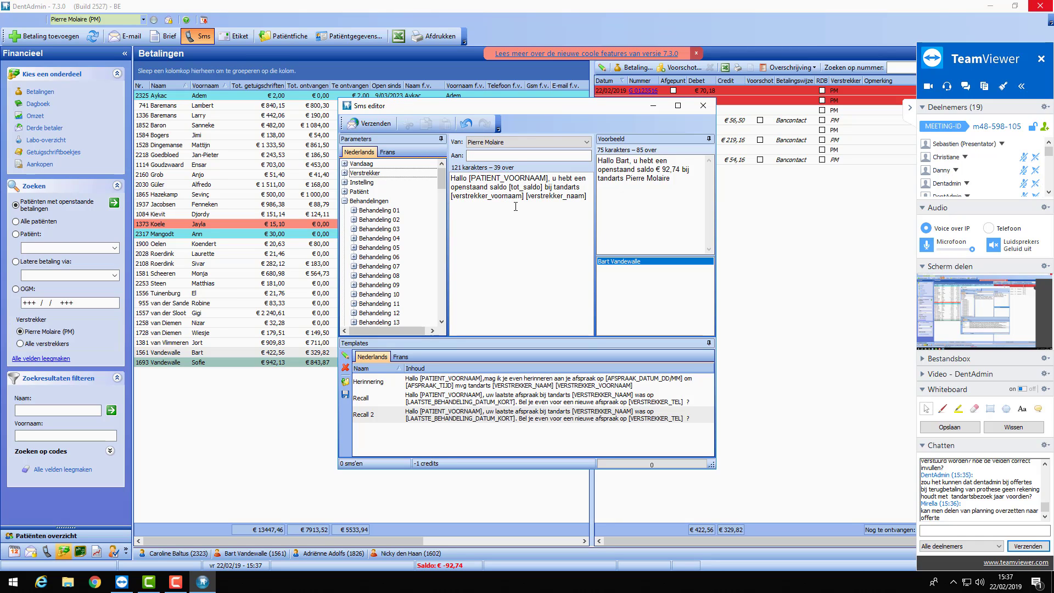
{"action": "type", "text": "van"}
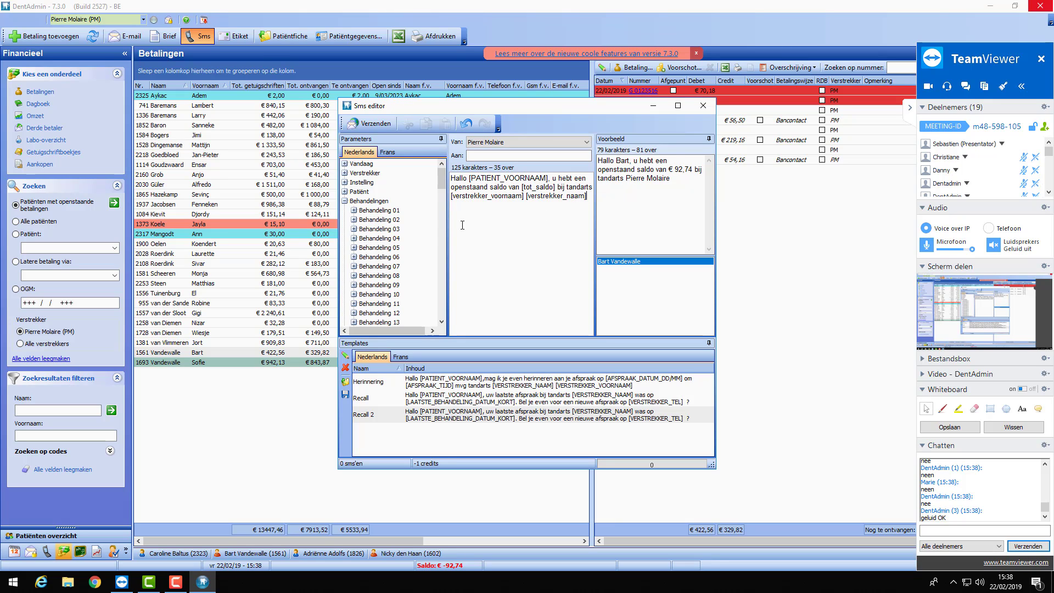
{"action": "left_click", "coordinate": [345, 201]}
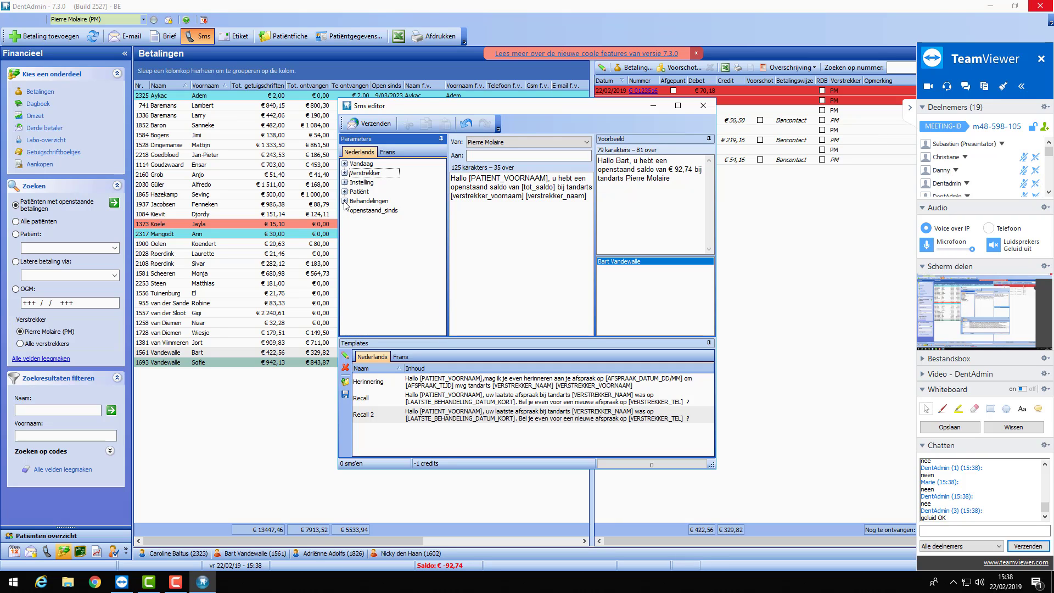
{"action": "left_click", "coordinate": [344, 201]}
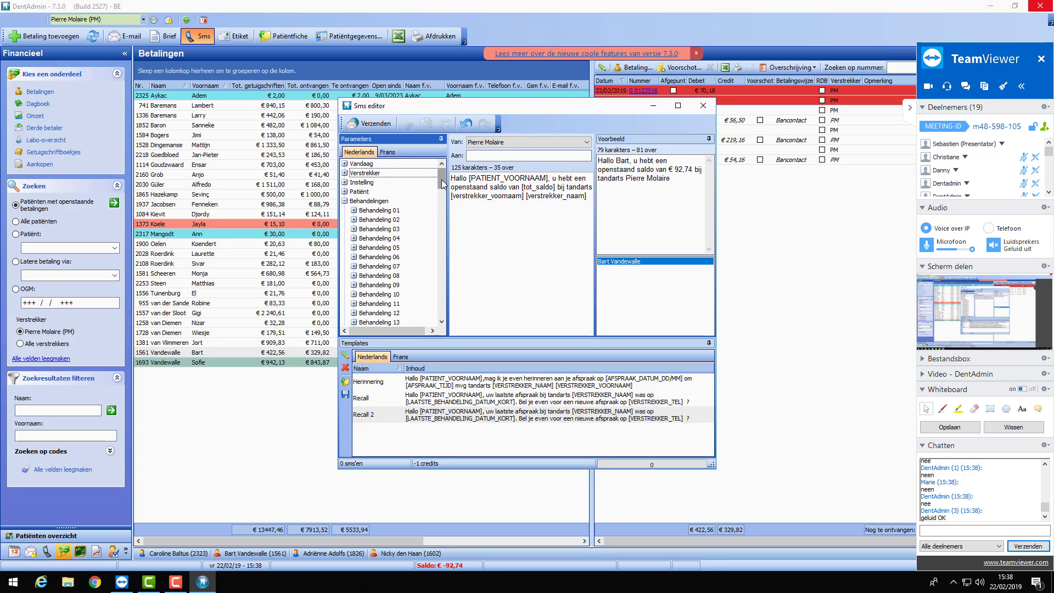
{"action": "left_click_drag", "start_coordinate": [441, 185], "coordinate": [445, 312]}
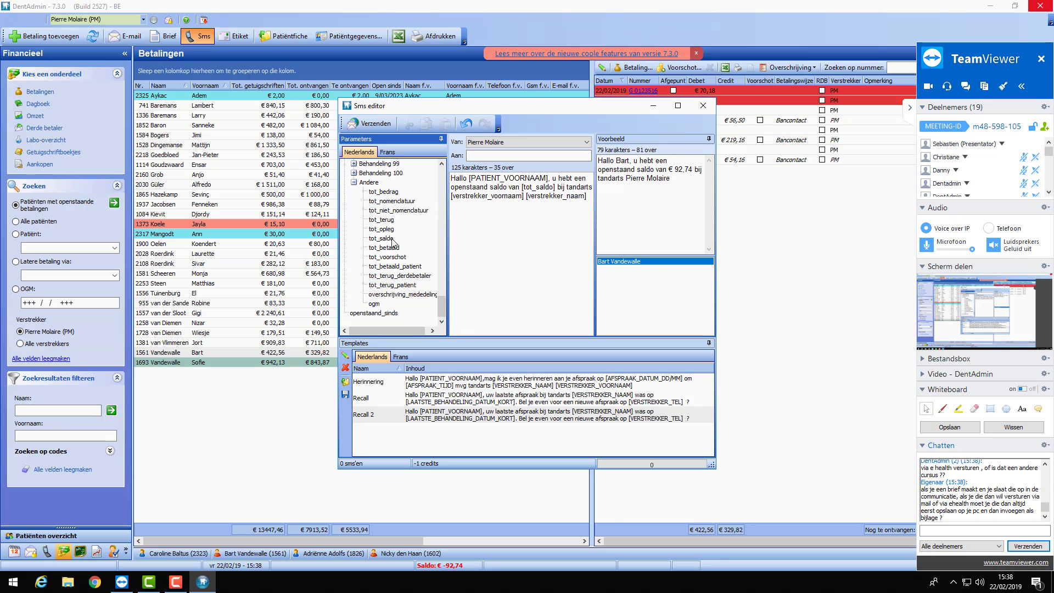
End the SMS sentence with a period and append "Gelieve dit zo snel mogelijk in orde te brengen via rek nr"
{"action": "left_click", "coordinate": [680, 181]}
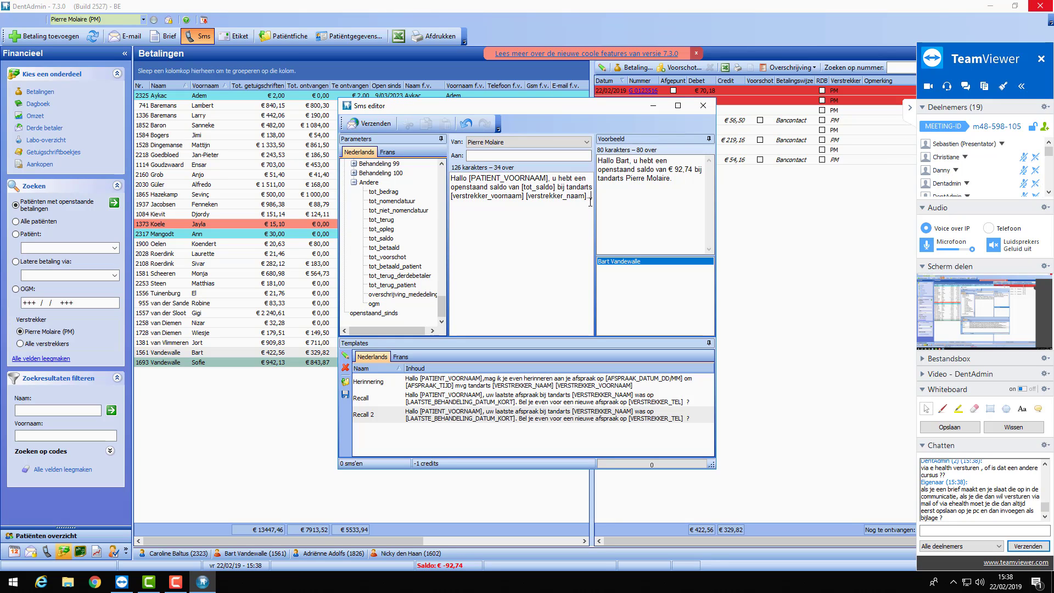
{"action": "type", "text": "Gelieve dit zo snel mog"}
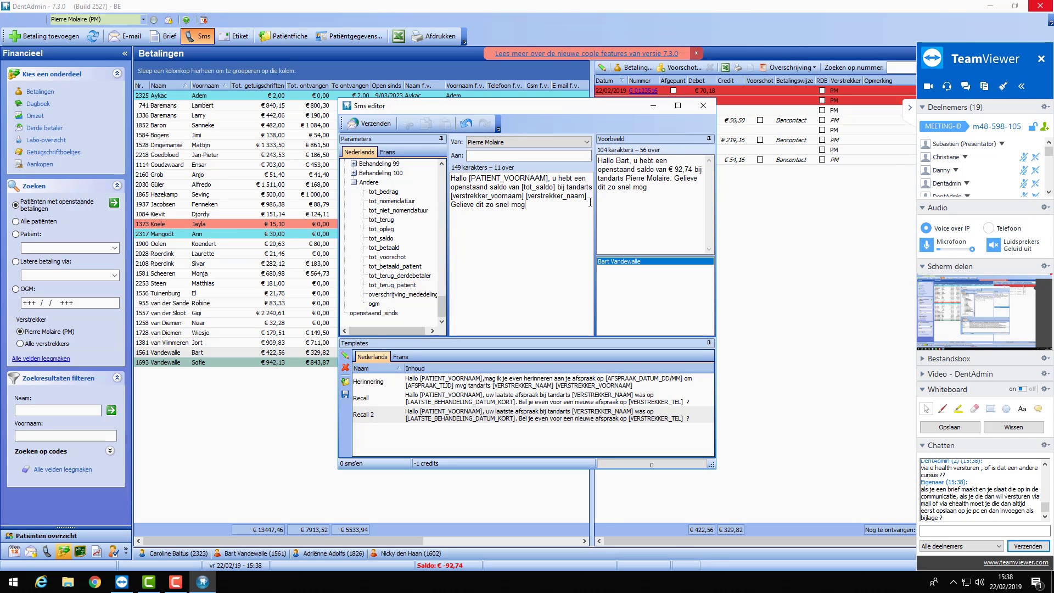
{"action": "type", "text": "elijk in orde te brengen v"}
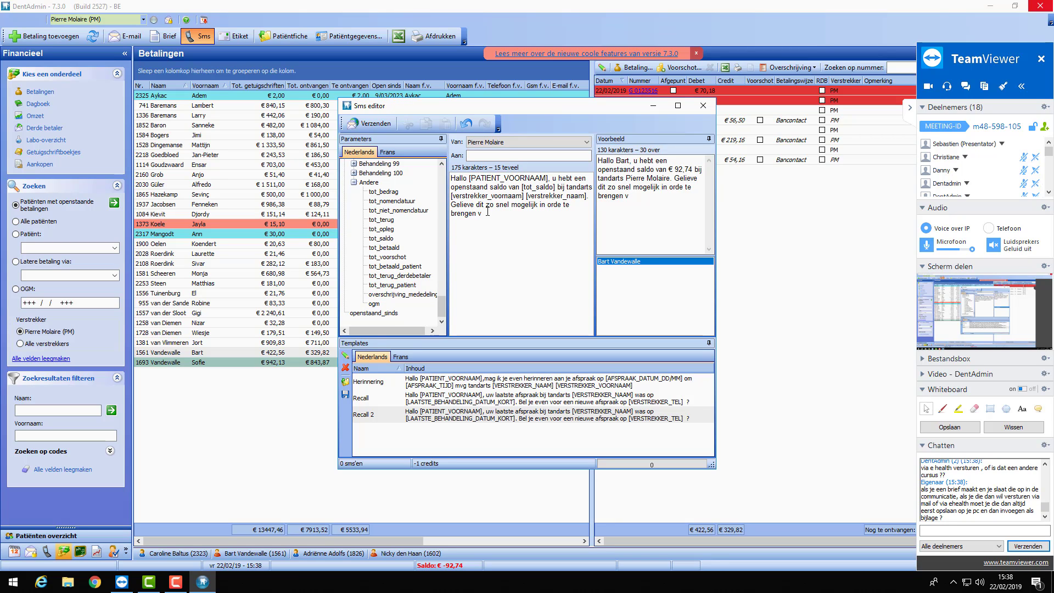
{"action": "type", "text": "ia rek nr"}
Insert the rekening_nummer_1 parameter from the Verstrekker group at the end of the SMS text
{"action": "left_click", "coordinate": [354, 182]}
{"action": "left_click_drag", "start_coordinate": [445, 309], "coordinate": [427, 181]}
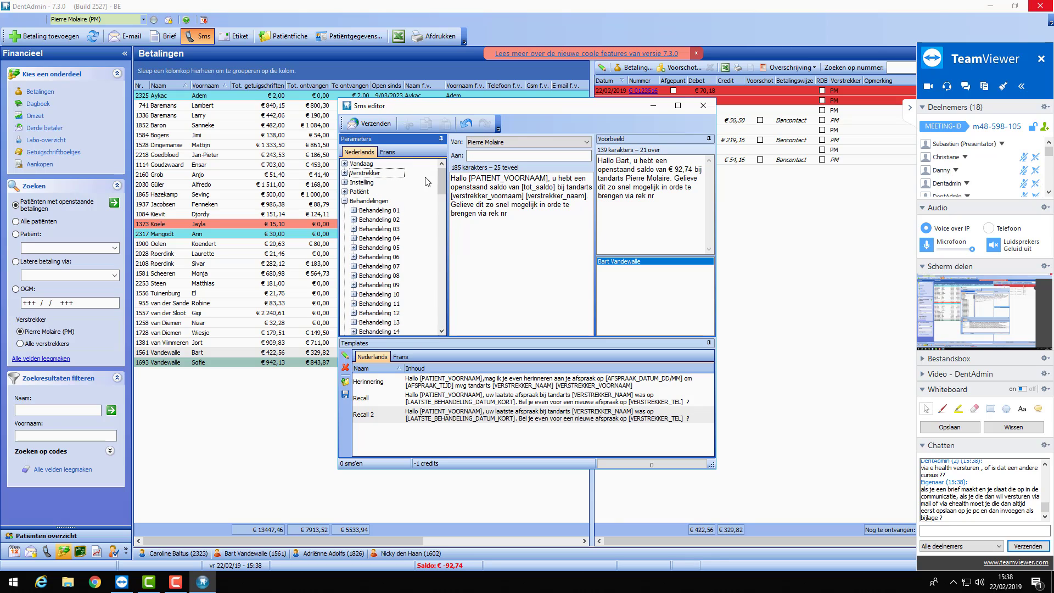
{"action": "left_click", "coordinate": [344, 172]}
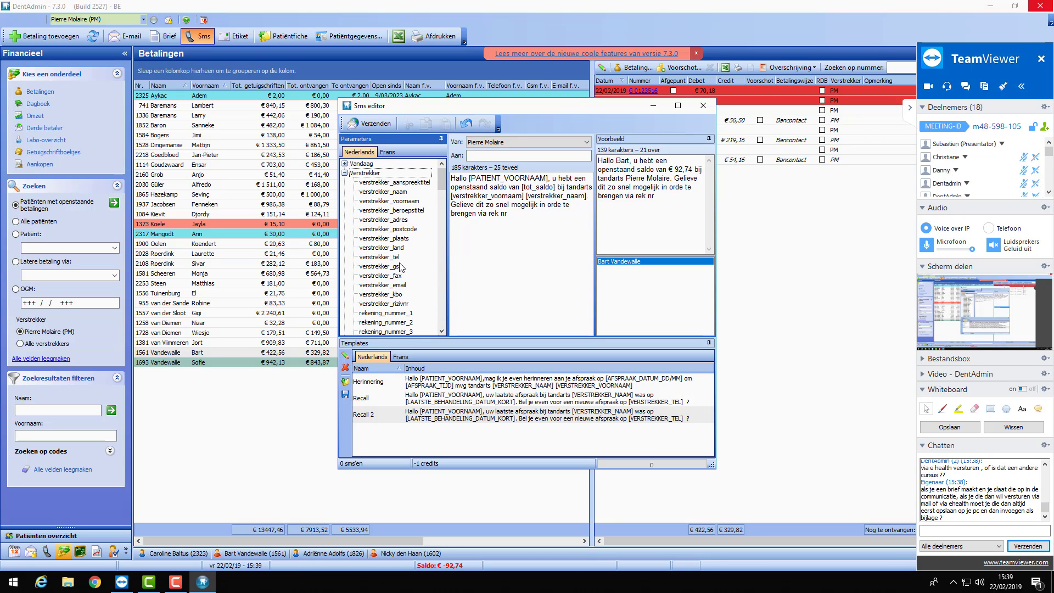
{"action": "left_click", "coordinate": [390, 313]}
{"action": "double_click", "coordinate": [391, 313]}
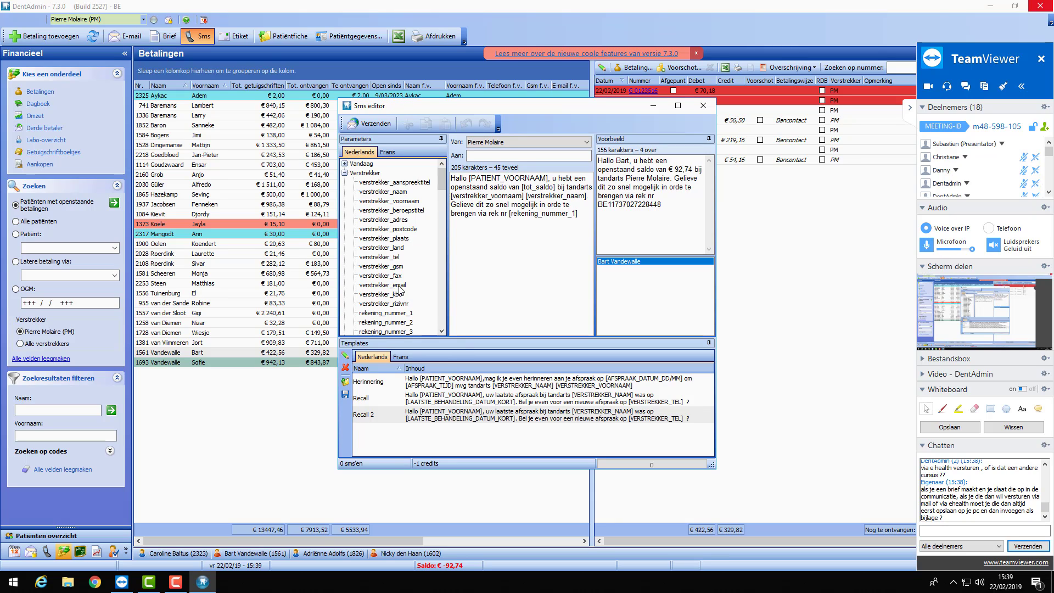
Save the SMS text as a template named "Betalingsherinnering"
{"action": "left_click", "coordinate": [346, 395]}
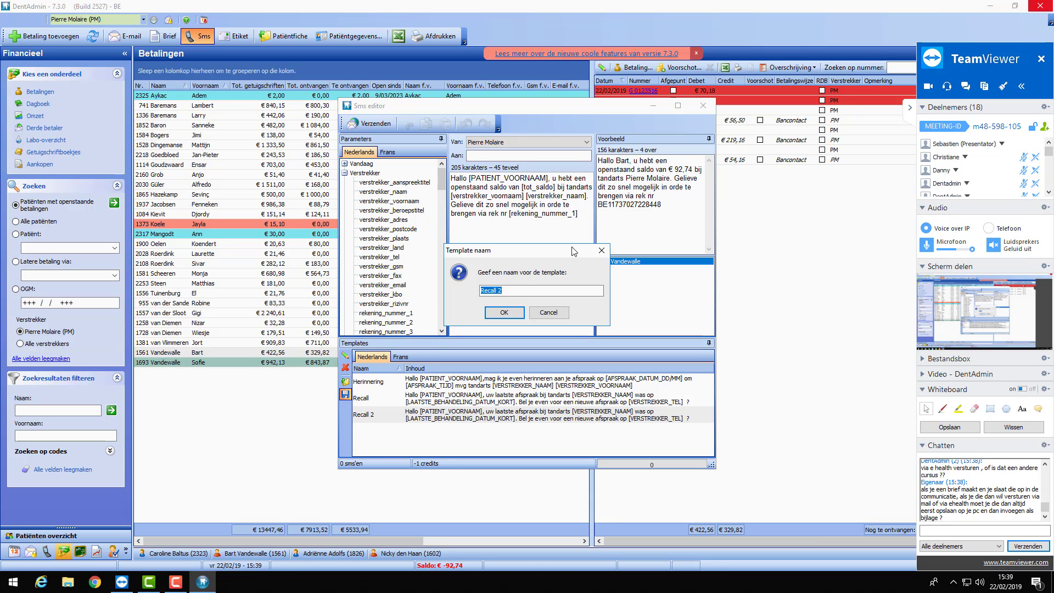
{"action": "type", "text": "Betalingsherinnering"}
{"action": "left_click", "coordinate": [506, 313]}
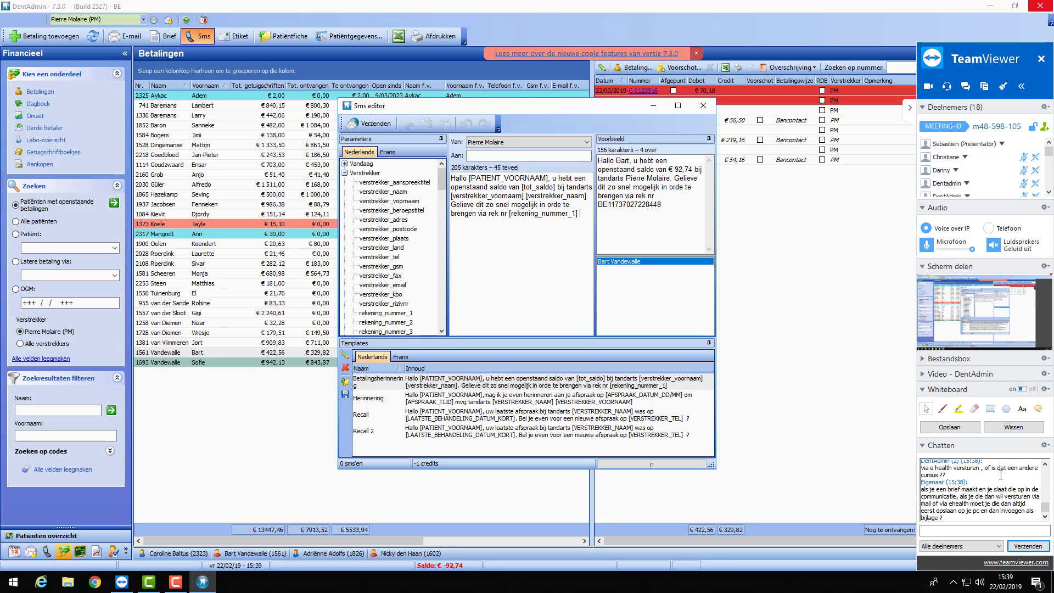
Read back through the webinar chat for the unanswered questions on payment reminders, quotes and planning
{"action": "left_click_drag", "start_coordinate": [1044, 508], "coordinate": [1045, 505]}
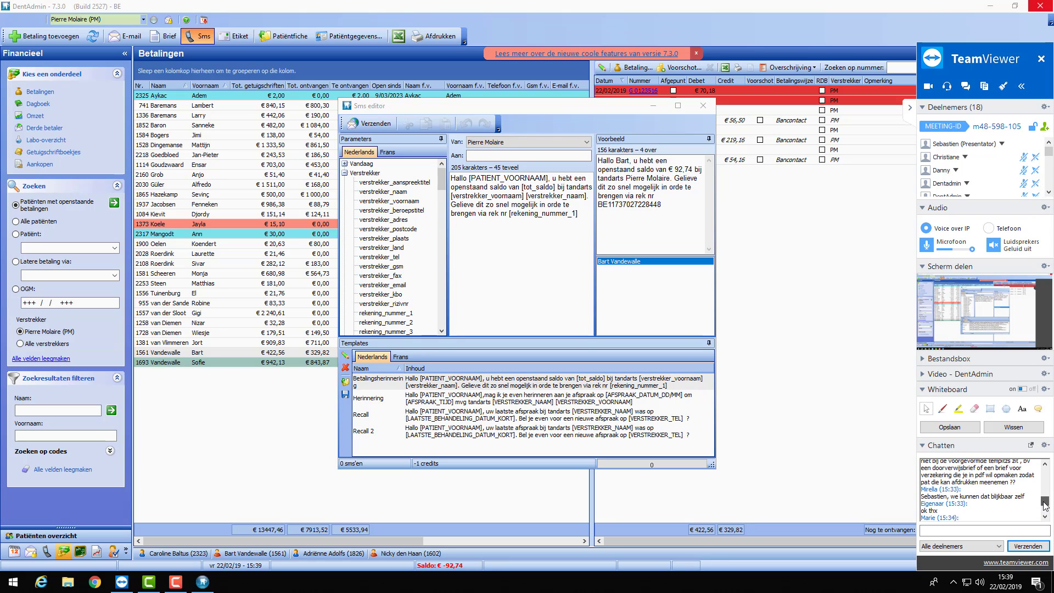
{"action": "scroll", "coordinate": [1008, 477], "scroll_direction": "down", "scroll_amount": 2}
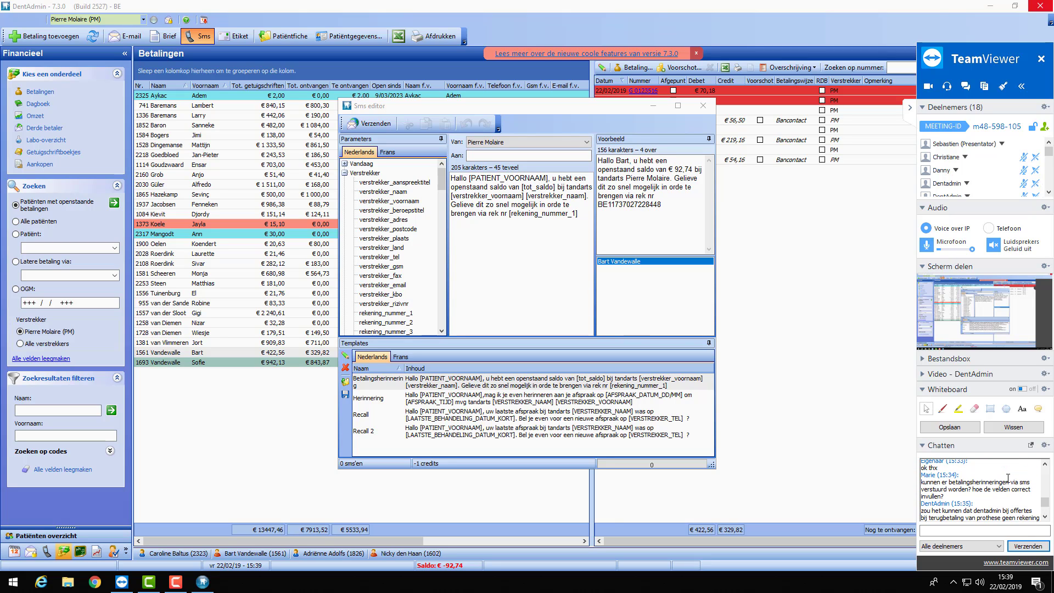
{"action": "scroll", "coordinate": [1008, 477], "scroll_direction": "down", "scroll_amount": 1}
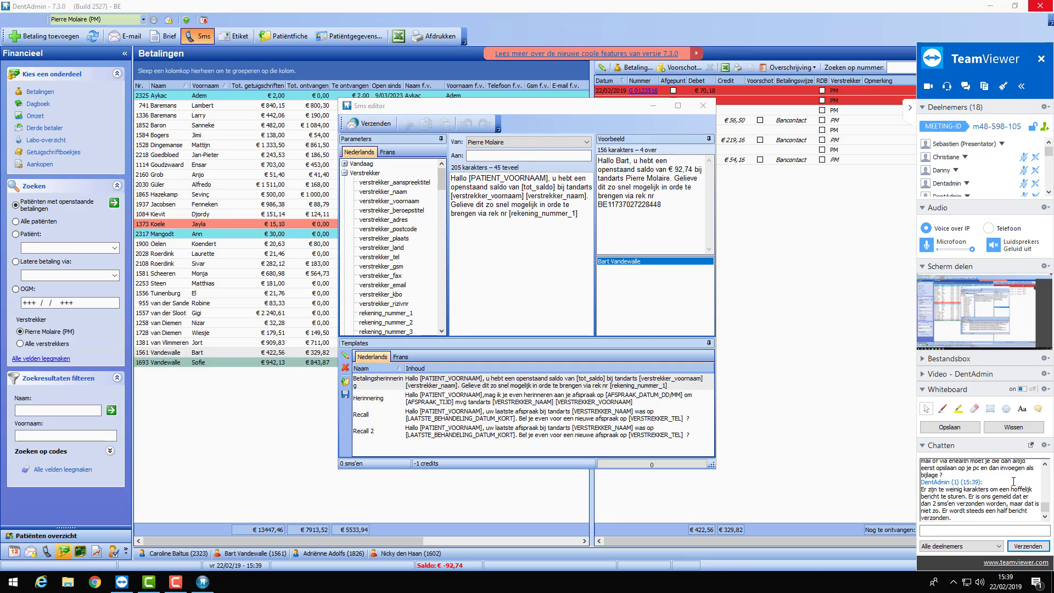
{"action": "scroll", "coordinate": [1012, 478], "scroll_direction": "up", "scroll_amount": 5}
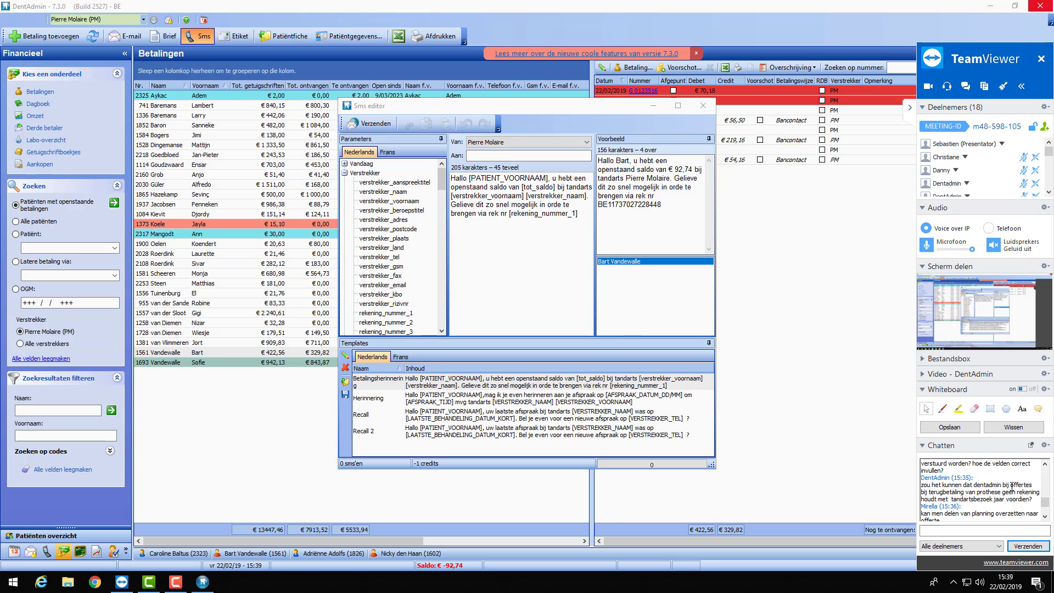
{"action": "scroll", "coordinate": [1012, 485], "scroll_direction": "down", "scroll_amount": 2}
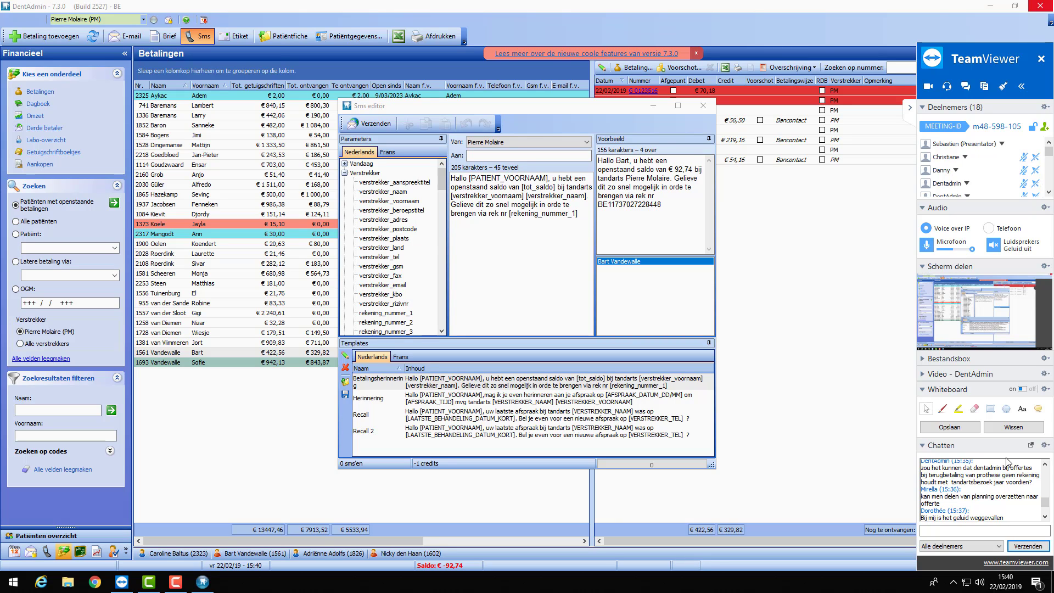
Close the Sms editor and display the Planning list in Planning / offertes for the patient who was being texted
{"action": "left_click", "coordinate": [702, 105]}
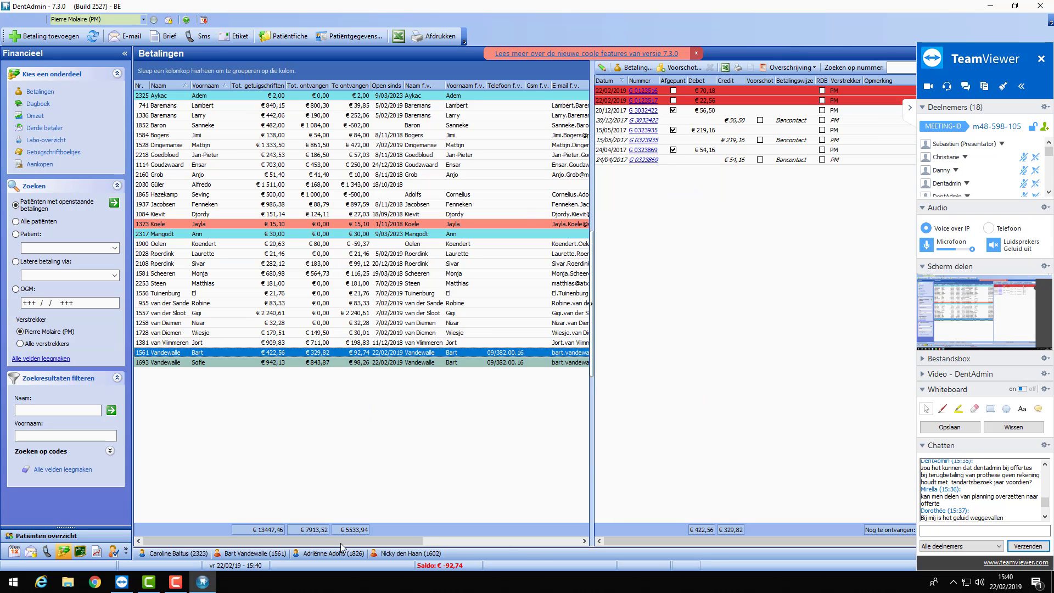
{"action": "left_click", "coordinate": [241, 553]}
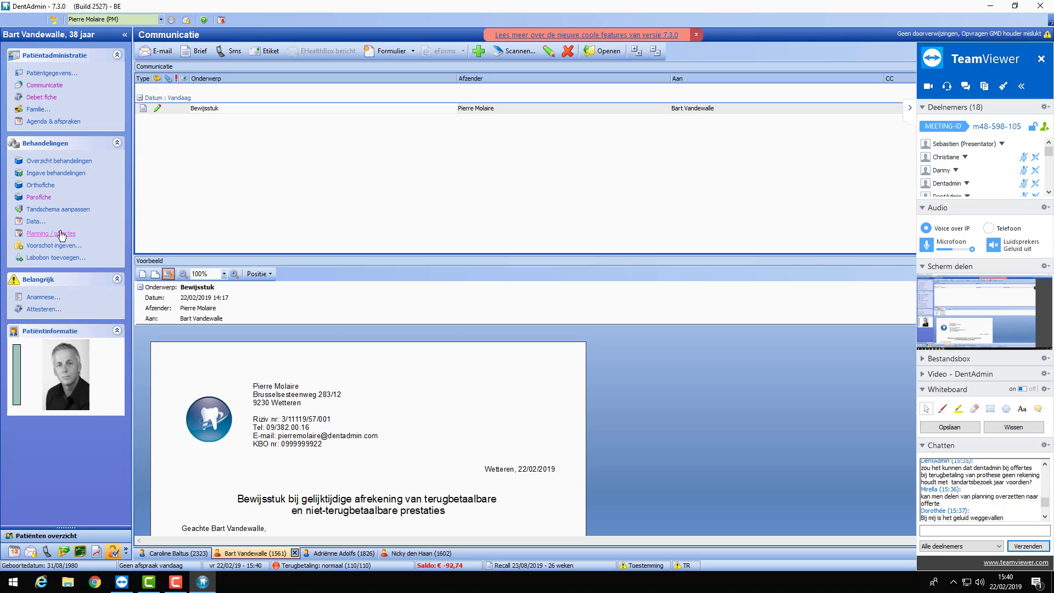
{"action": "left_click", "coordinate": [61, 234]}
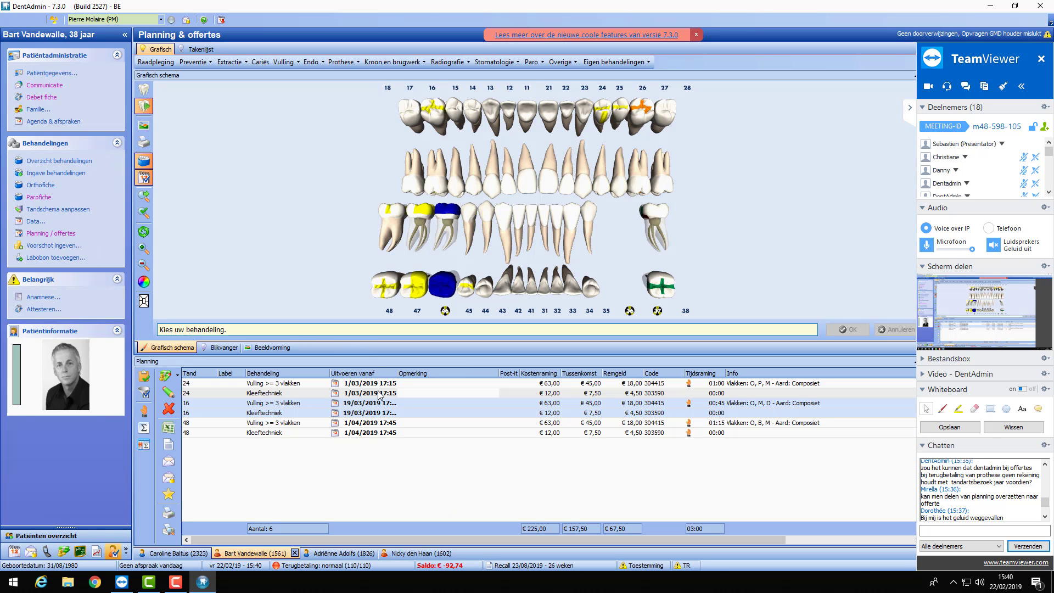
{"action": "left_click", "coordinate": [909, 108]}
{"action": "left_click", "coordinate": [932, 209]}
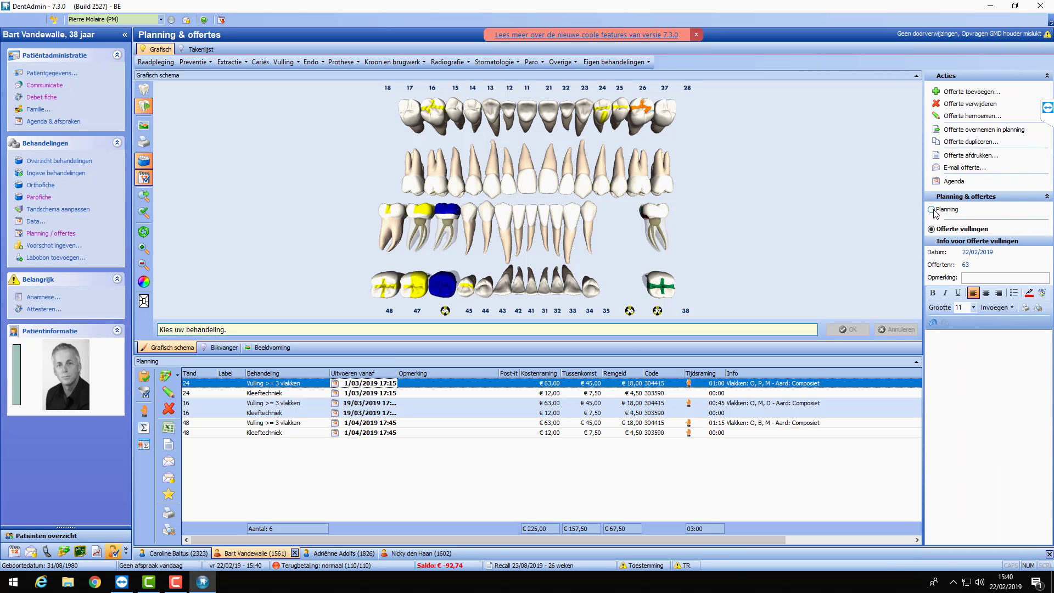
Duplicate the planned treatments for teeth 24 and 16 to a quote named "Offerte test" and return to the Planning list
{"action": "left_click", "coordinate": [374, 383]}
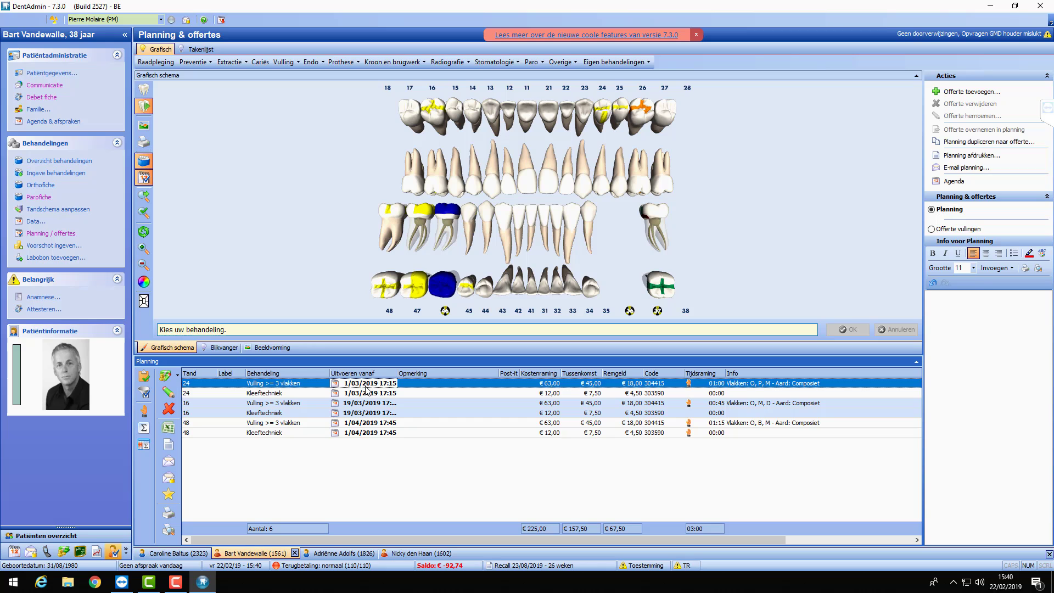
{"action": "left_click", "coordinate": [366, 414], "text": "shift"}
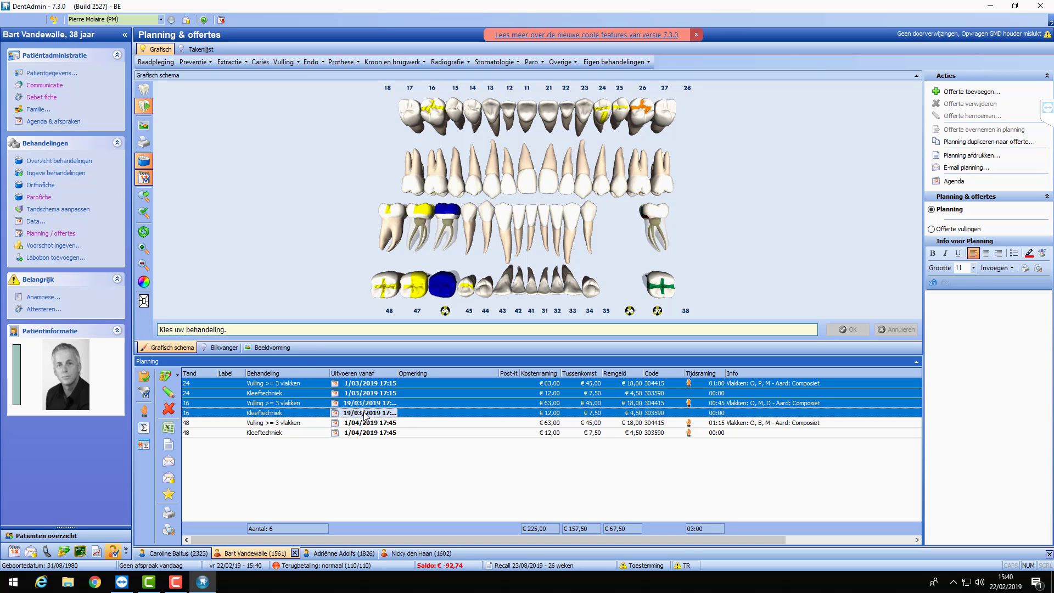
{"action": "left_click", "coordinate": [975, 142]}
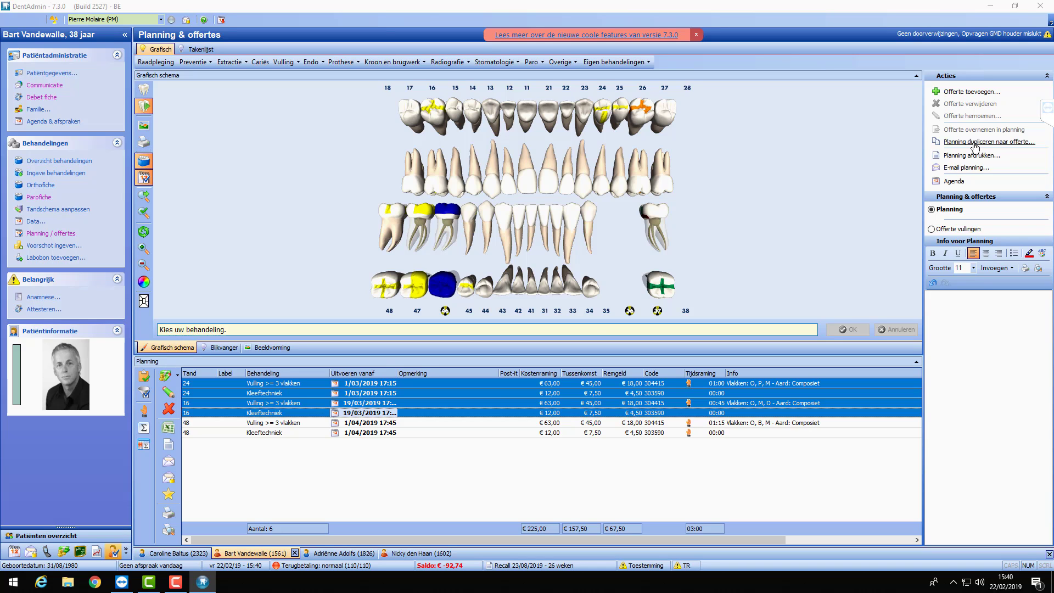
{"action": "type", "text": "Offerte test"}
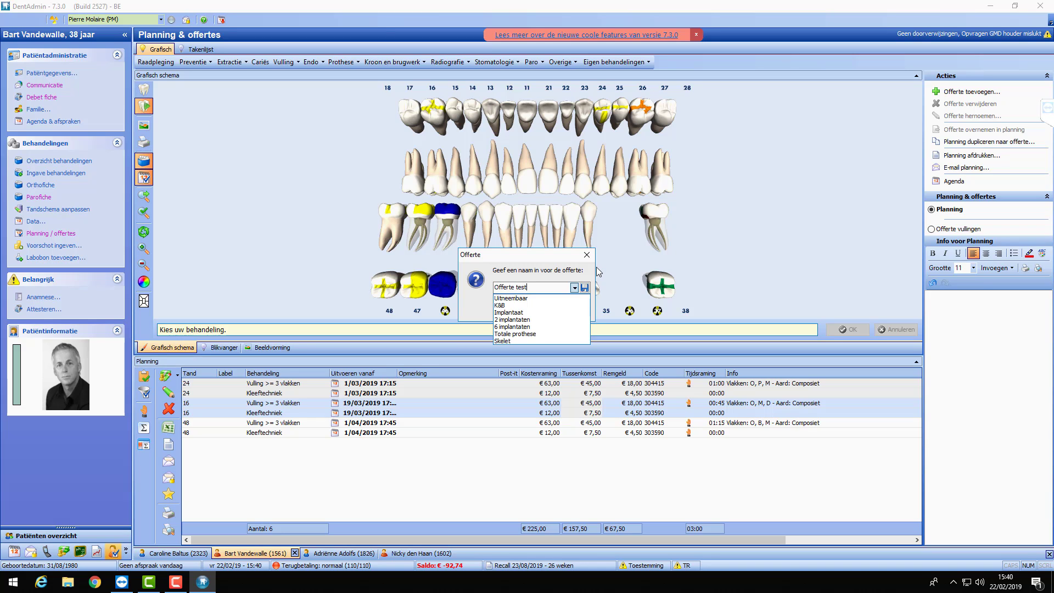
{"action": "key", "text": "Return"}
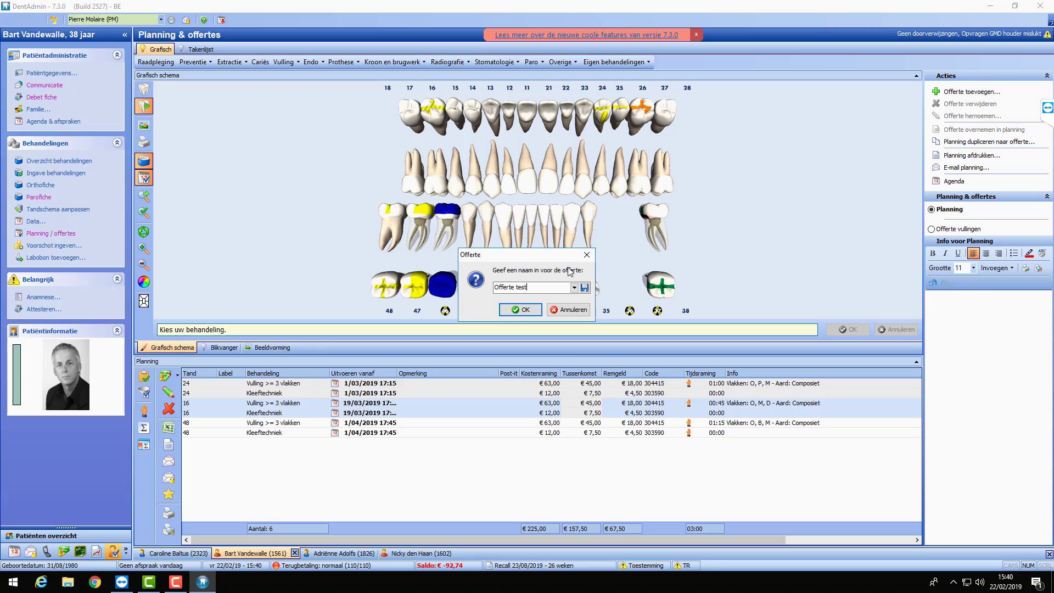
{"action": "left_click", "coordinate": [505, 310]}
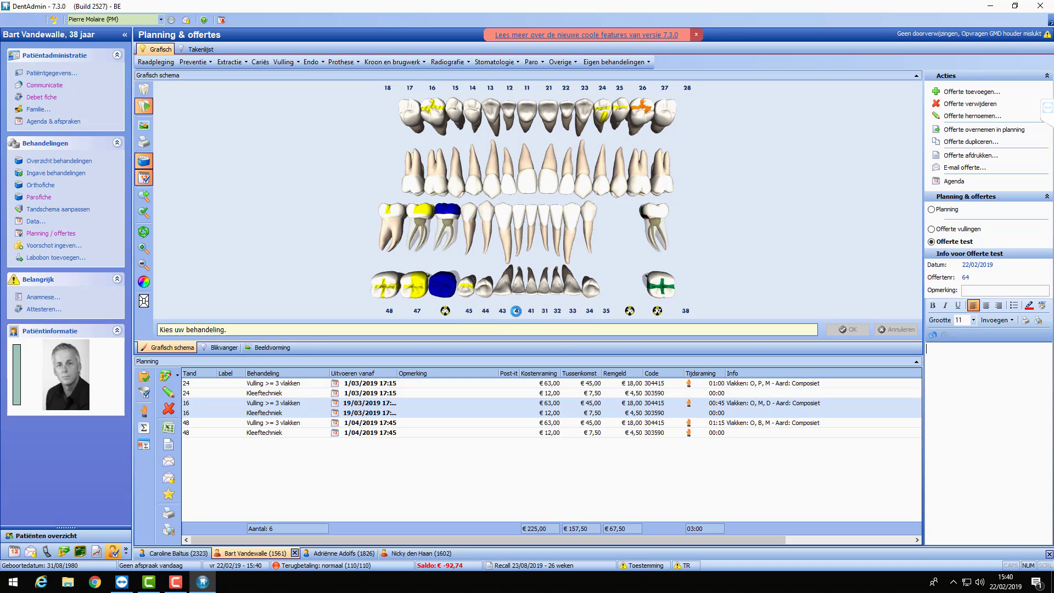
{"action": "left_click", "coordinate": [931, 210]}
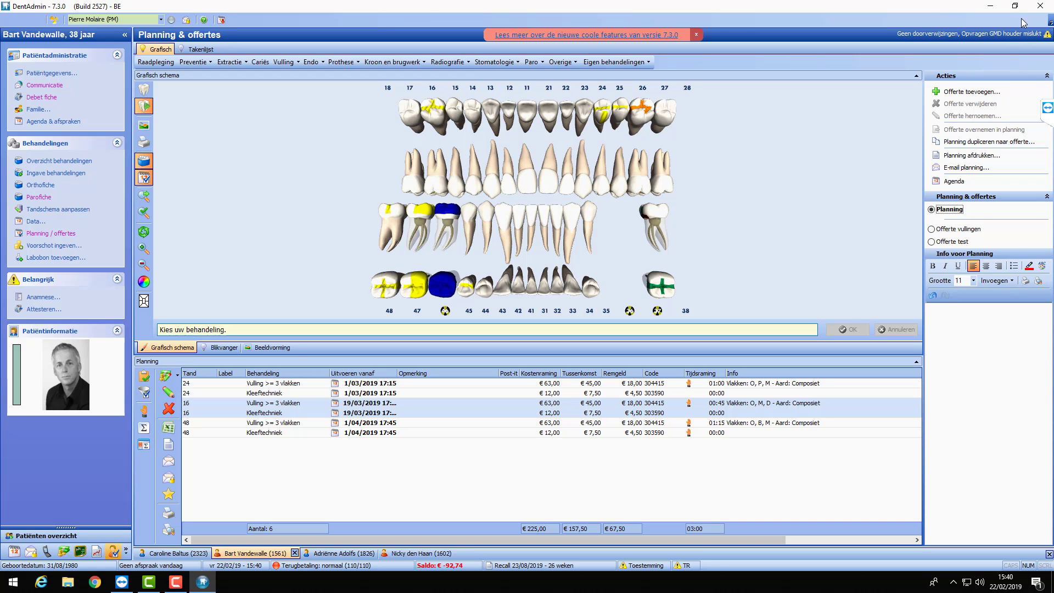
Bring back the meeting chat and start a new e-mail from the patient's Communicatie overview
{"action": "left_click", "coordinate": [1047, 107]}
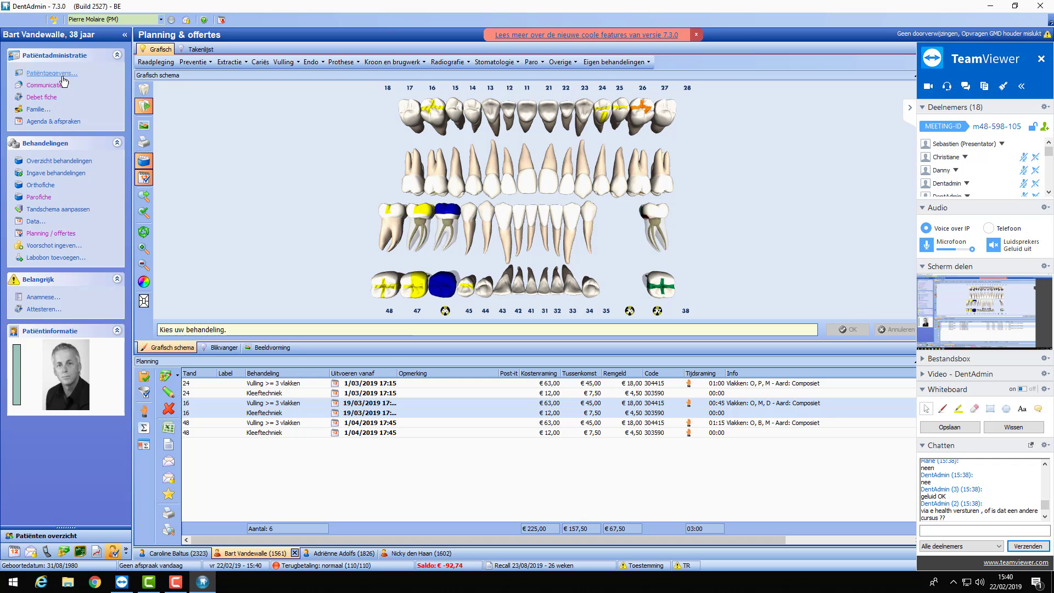
{"action": "left_click", "coordinate": [47, 87]}
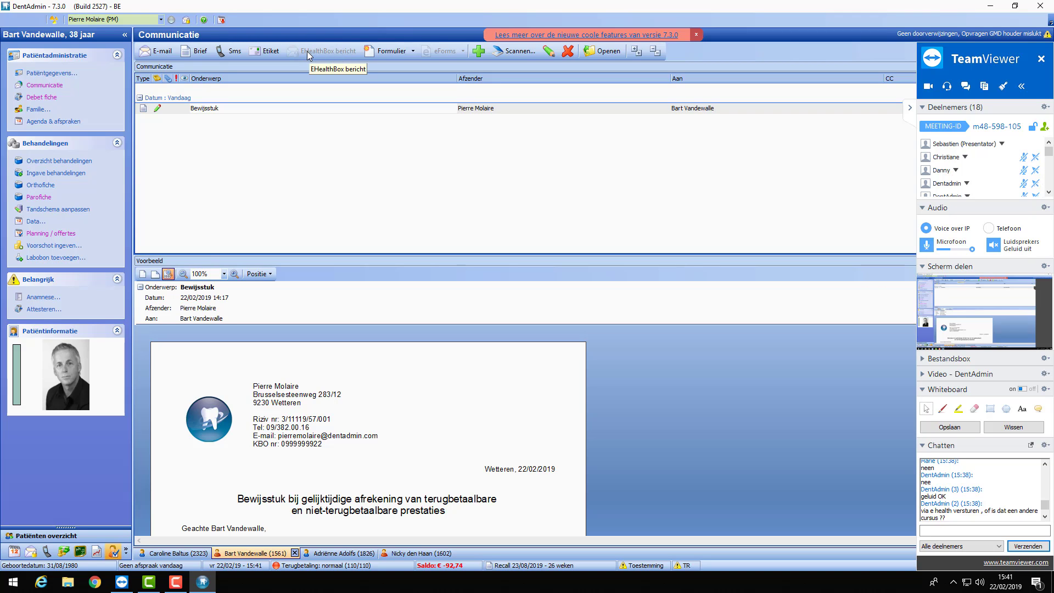
{"action": "left_click", "coordinate": [163, 55]}
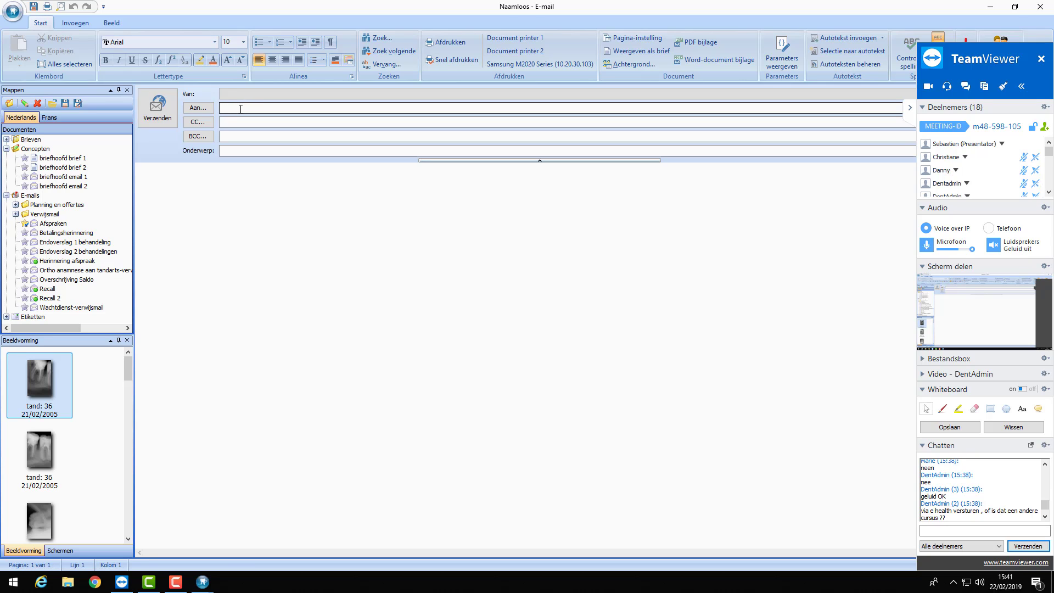
Try to add the last dentist in the medical contacts as the e-mail's recipient and cancel the contact selection
{"action": "left_click", "coordinate": [202, 109]}
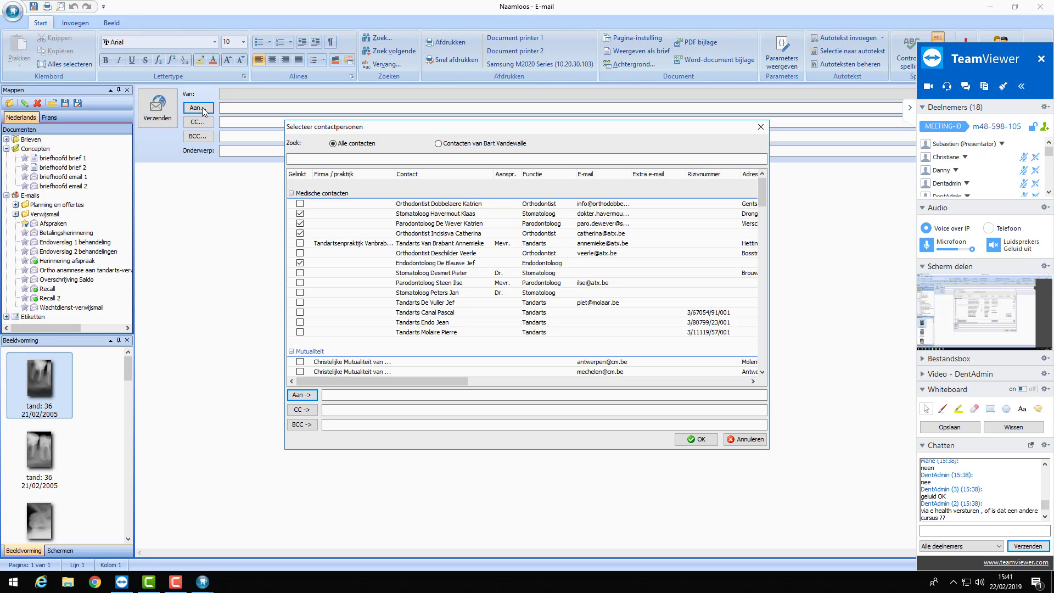
{"action": "double_click", "coordinate": [699, 335]}
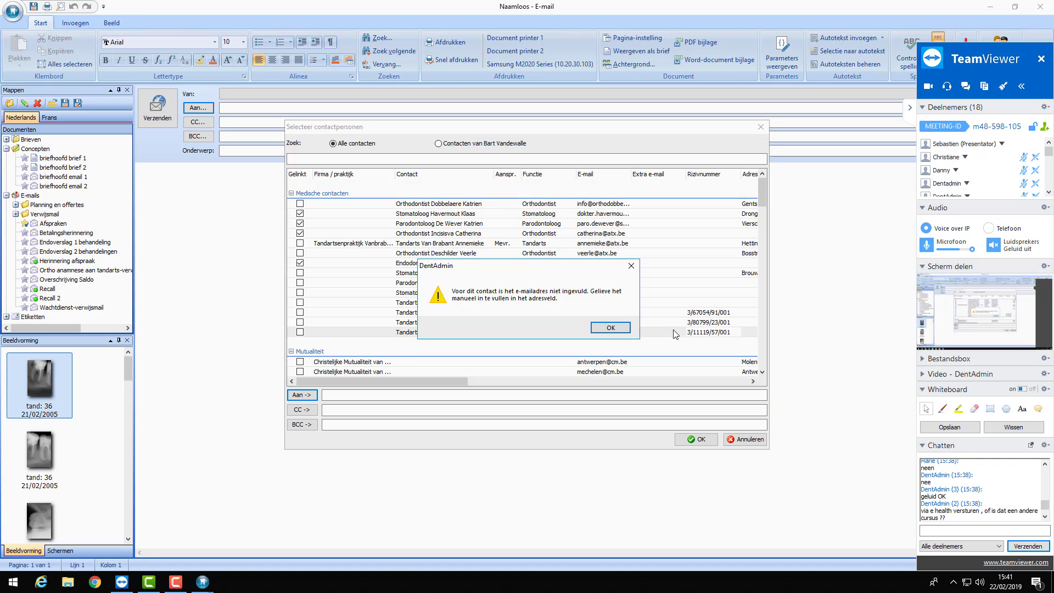
{"action": "left_click", "coordinate": [611, 329]}
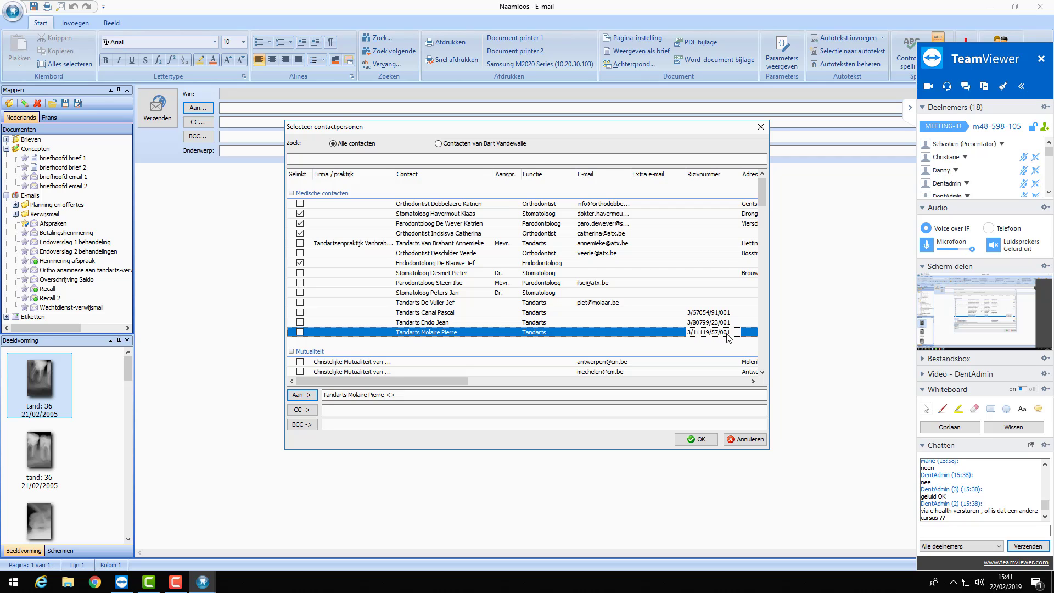
{"action": "left_click", "coordinate": [744, 439]}
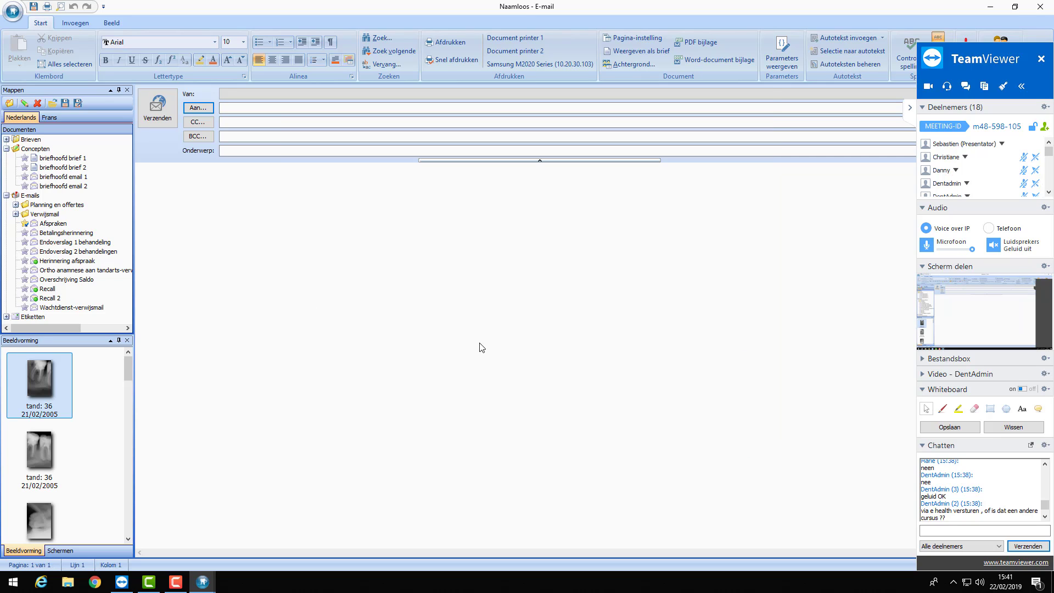
Read the chat question about sending a saved letter by e-mail or eHealth and close the empty e-mail
{"action": "left_click", "coordinate": [94, 207]}
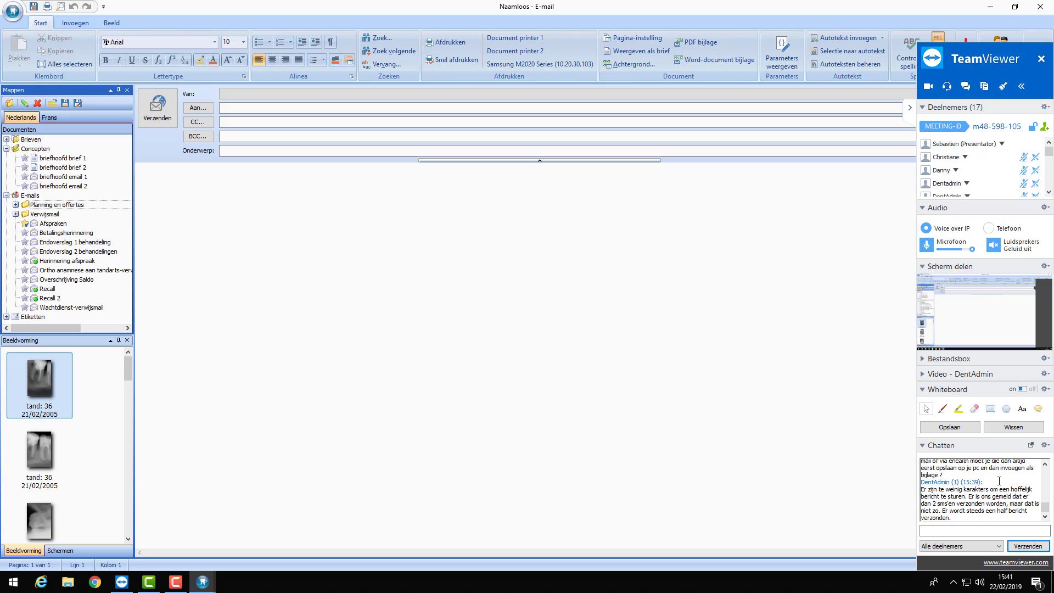
{"action": "left_click_drag", "start_coordinate": [1046, 509], "coordinate": [1047, 508]}
{"action": "scroll", "coordinate": [1017, 488], "scroll_direction": "down", "scroll_amount": 2}
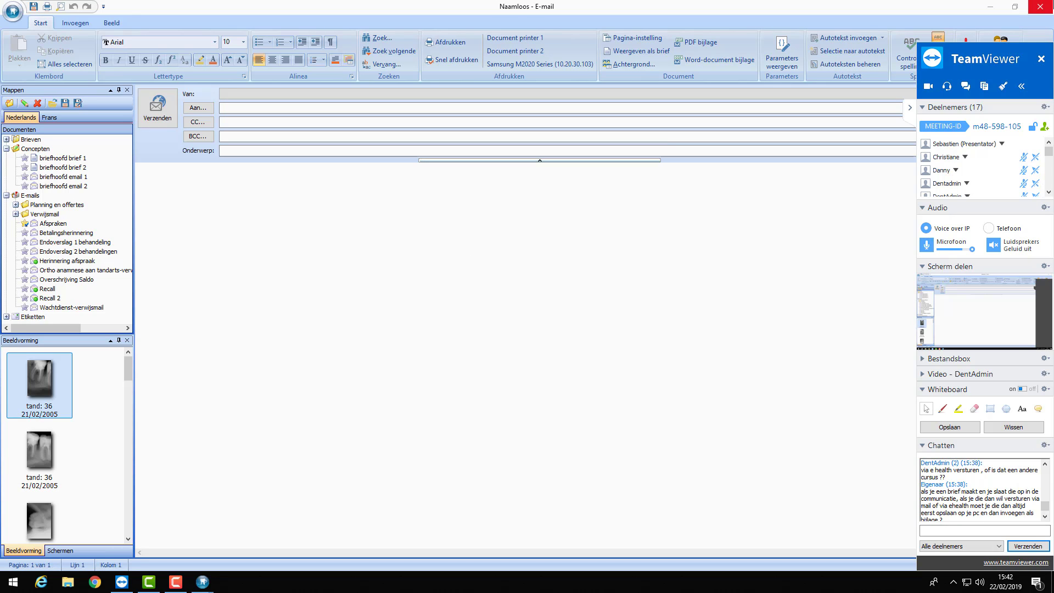
{"action": "left_click", "coordinate": [1046, 6]}
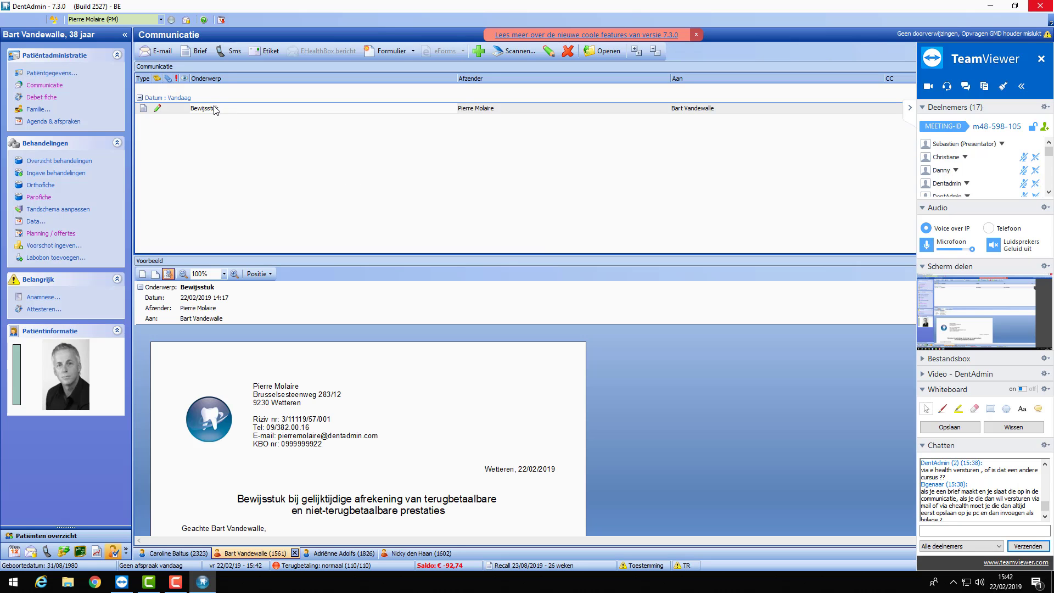
Open the Bewijsstuk letter from Communicatie, attach it as a PDF to a new e-mail, and check Bewijsstuk.pdf
{"action": "left_click", "coordinate": [218, 110]}
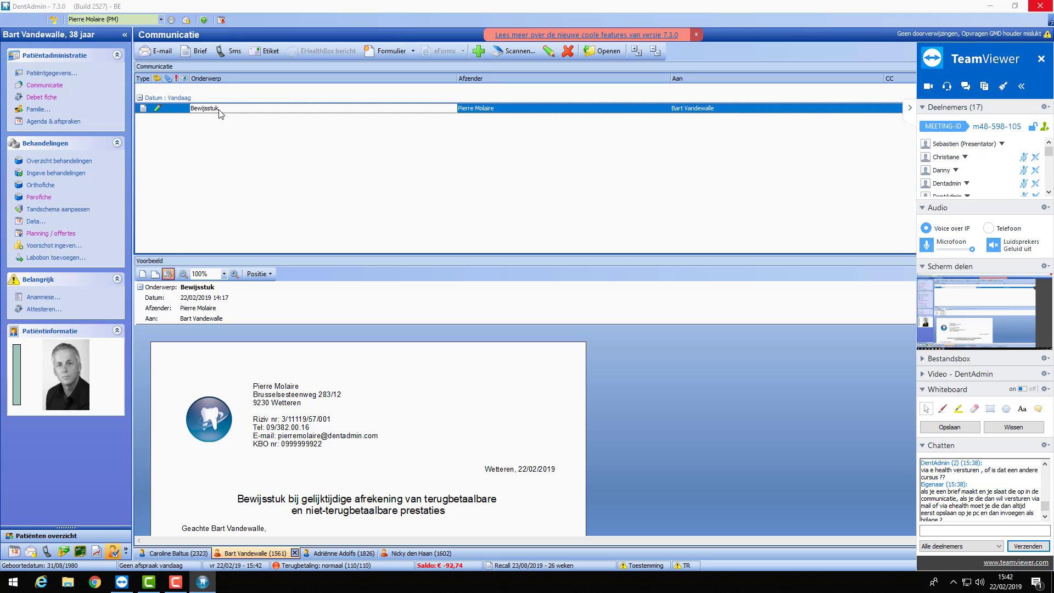
{"action": "double_click", "coordinate": [219, 109]}
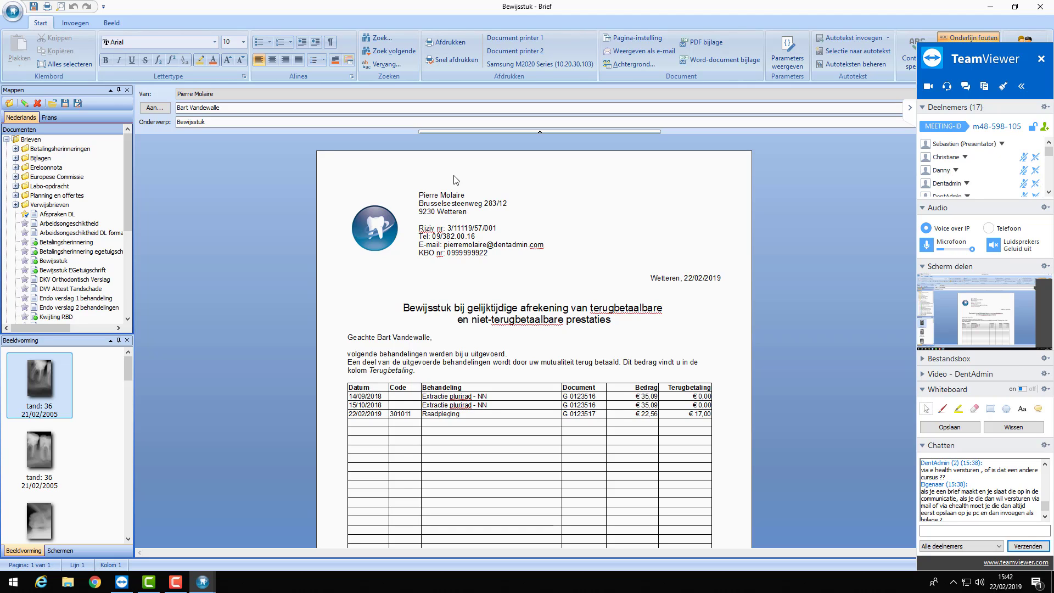
{"action": "left_click", "coordinate": [707, 42]}
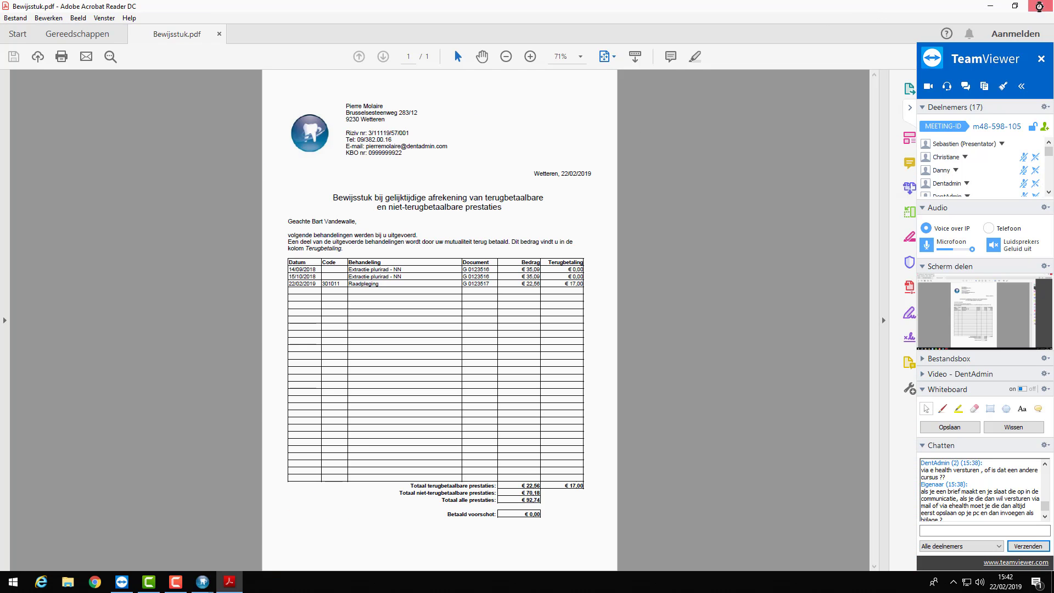
{"action": "key", "text": "alt+F4"}
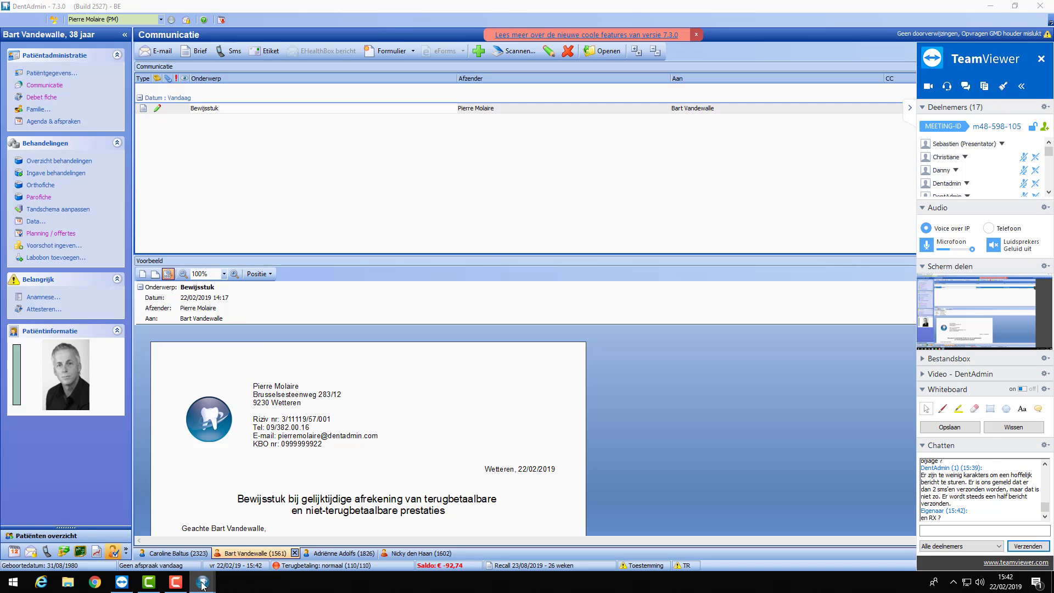
{"action": "left_click", "coordinate": [215, 502]}
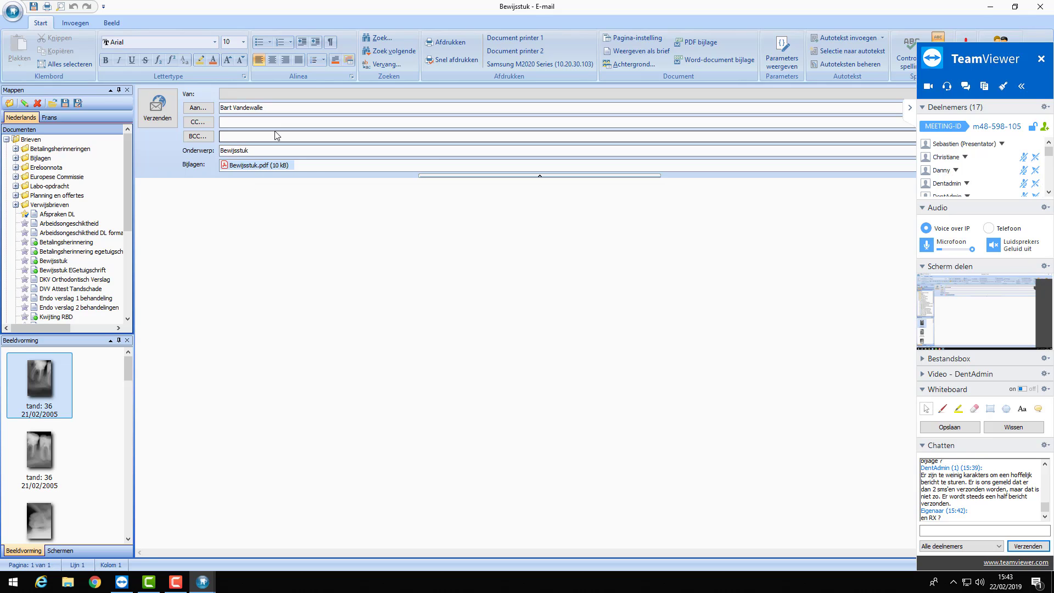
Insert the autotext "Offerte mail" in the e-mail body and replace "offerte" with "bewijsstuk"
{"action": "left_click", "coordinate": [875, 40]}
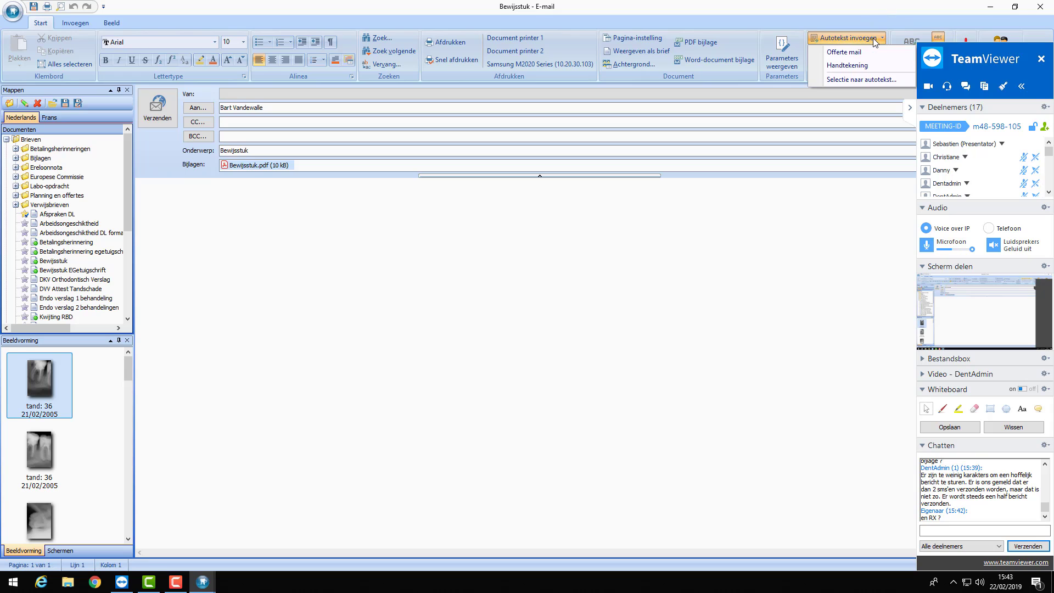
{"action": "left_click", "coordinate": [843, 51]}
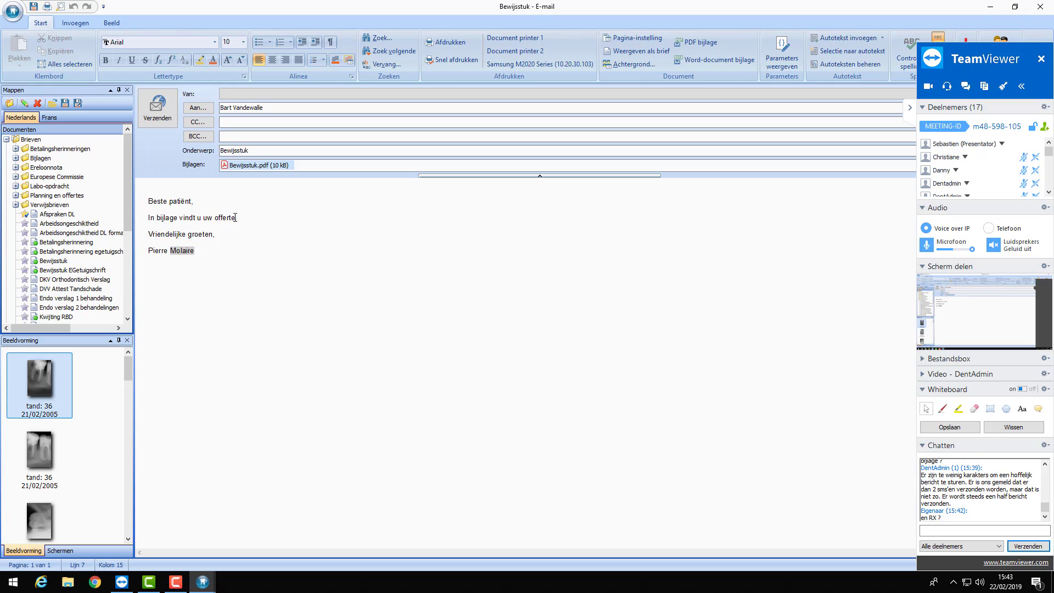
{"action": "left_click_drag", "start_coordinate": [235, 218], "coordinate": [216, 217]}
{"action": "type", "text": "bewijsstuk"}
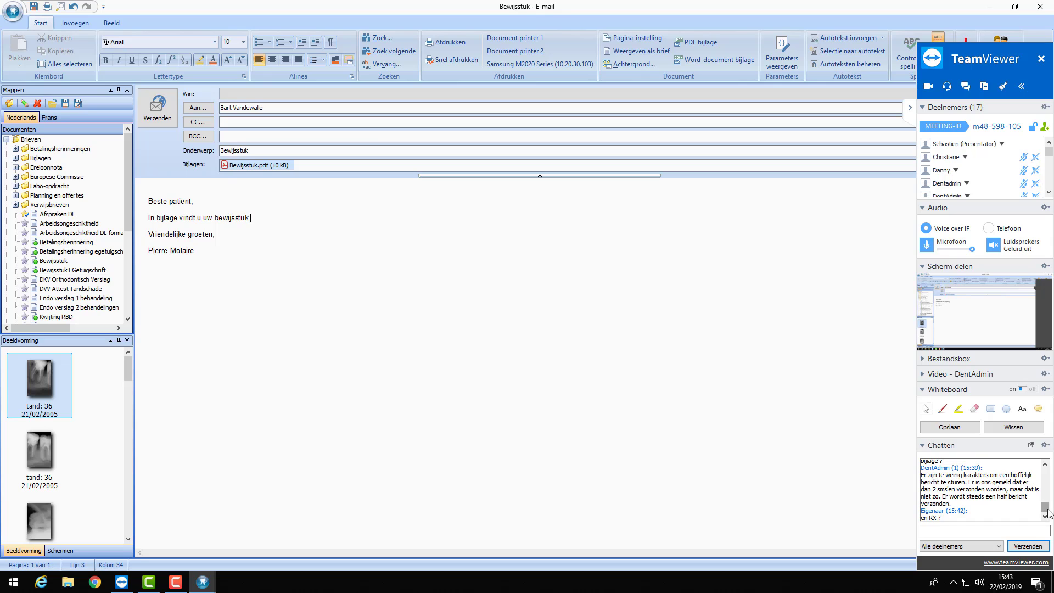
Read the chat questions about letter attachments and X-rays, and close the e-mail without keeping it
{"action": "left_click_drag", "start_coordinate": [1044, 512], "coordinate": [1044, 509]}
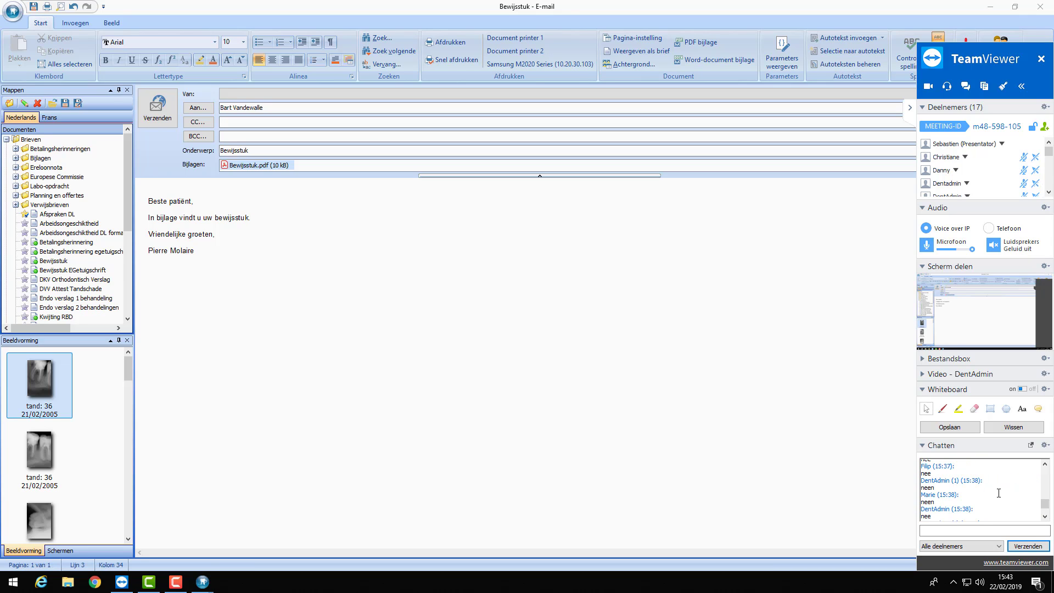
{"action": "scroll", "coordinate": [997, 492], "scroll_direction": "down", "scroll_amount": 2}
{"action": "scroll", "coordinate": [997, 488], "scroll_direction": "down", "scroll_amount": 3}
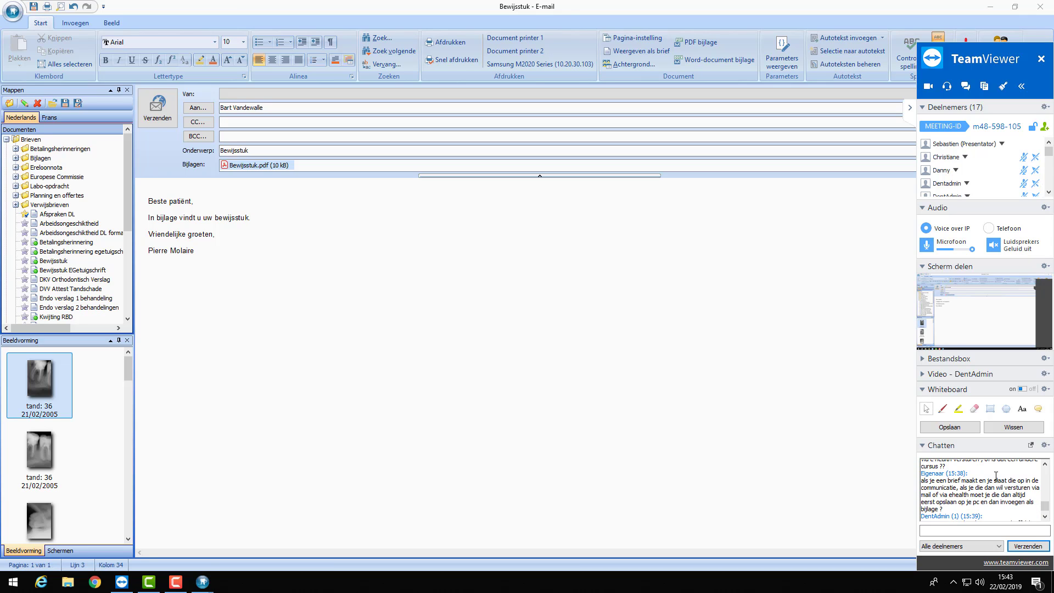
{"action": "scroll", "coordinate": [1006, 472], "scroll_direction": "down", "scroll_amount": 3}
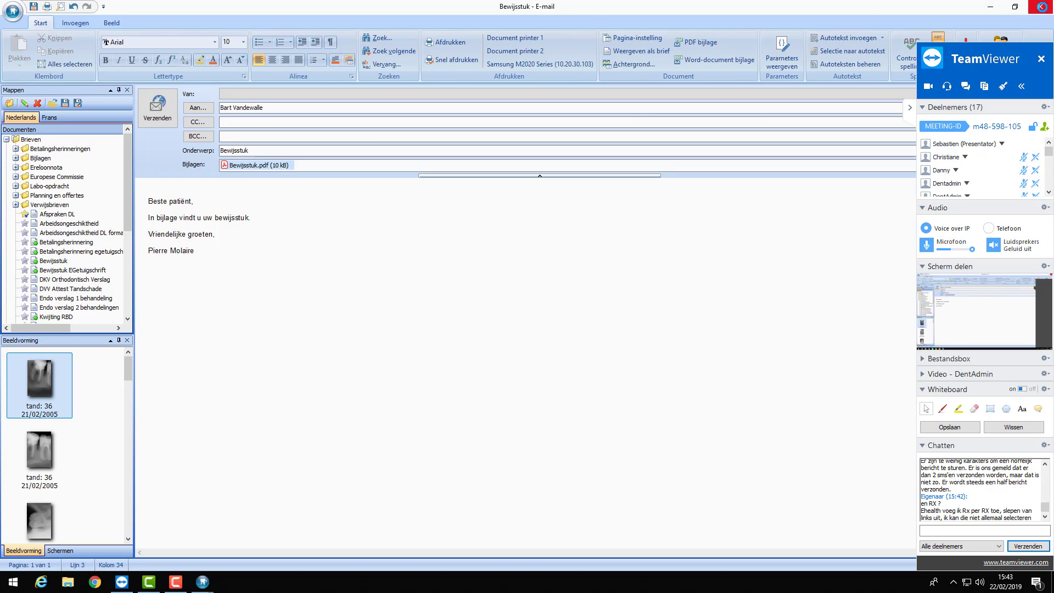
{"action": "left_click", "coordinate": [1041, 7]}
{"action": "left_click", "coordinate": [550, 328]}
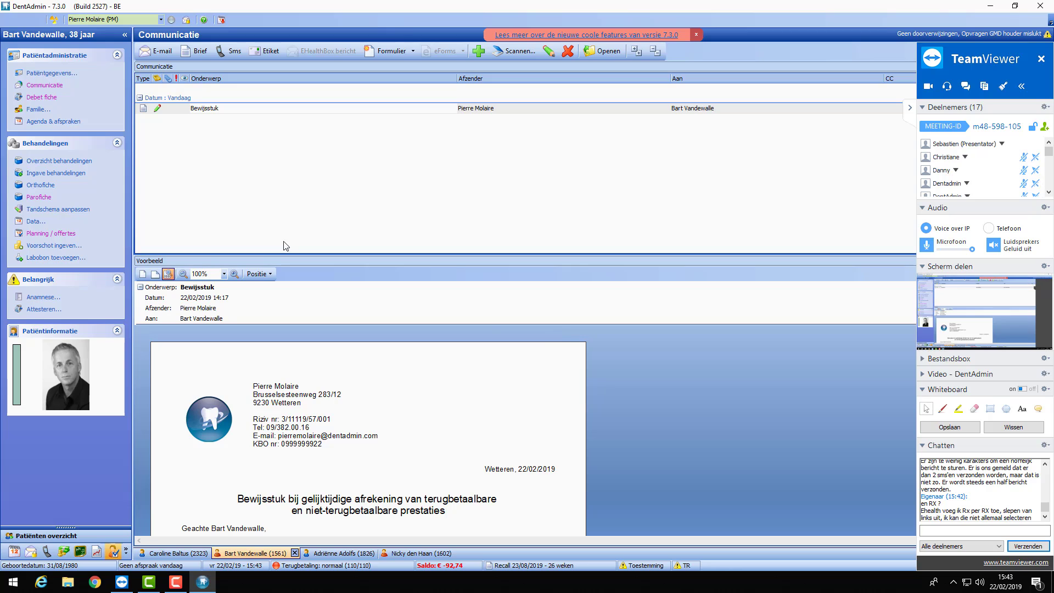
Display the patient's X-rays under Beeldvorming in the treatment overview and collapse the meeting panel
{"action": "left_click", "coordinate": [58, 165]}
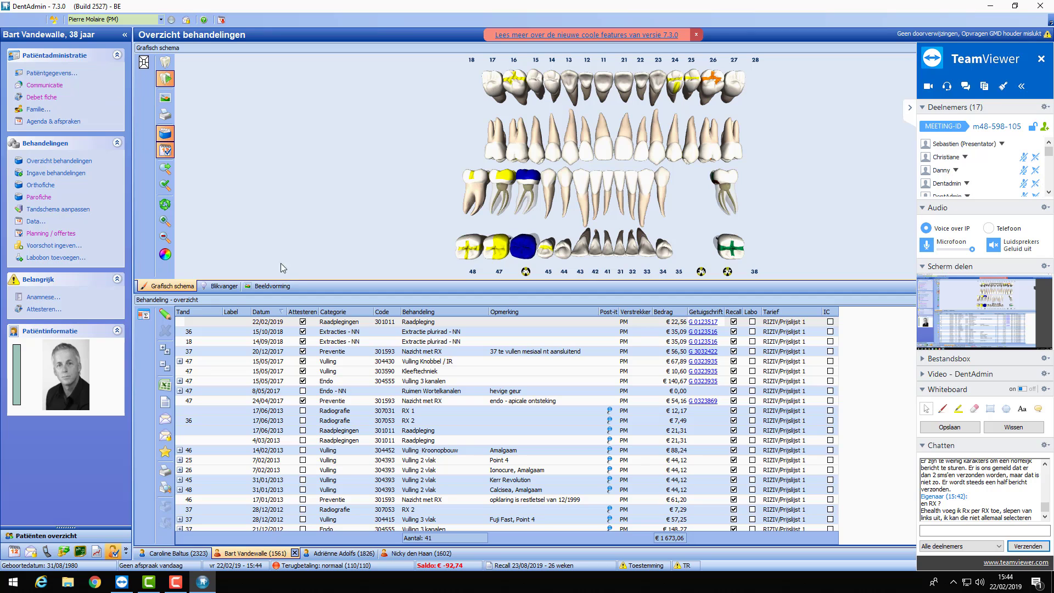
{"action": "left_click", "coordinate": [272, 286]}
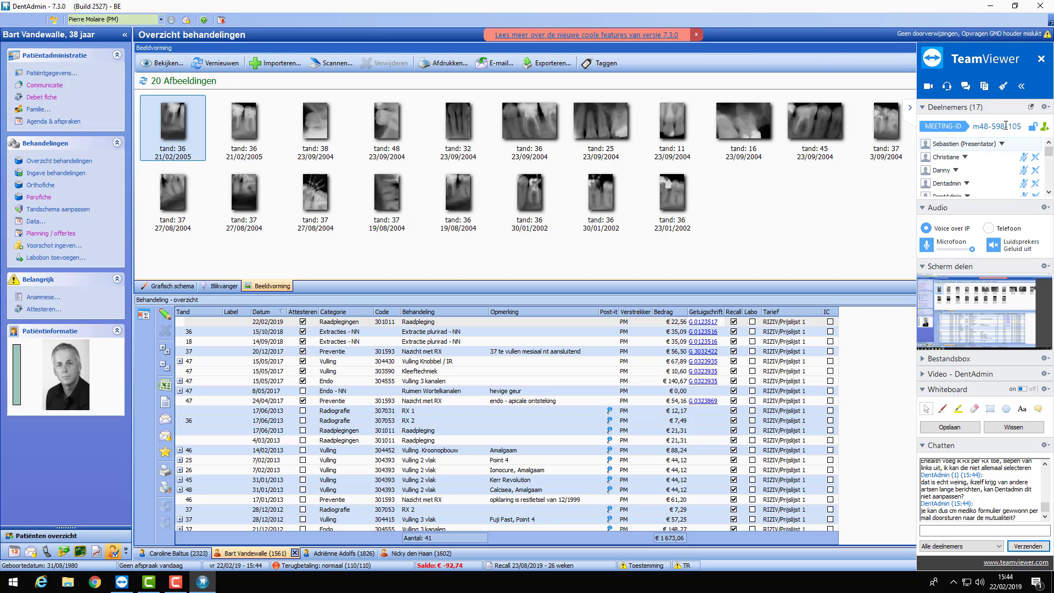
{"action": "left_click", "coordinate": [909, 110]}
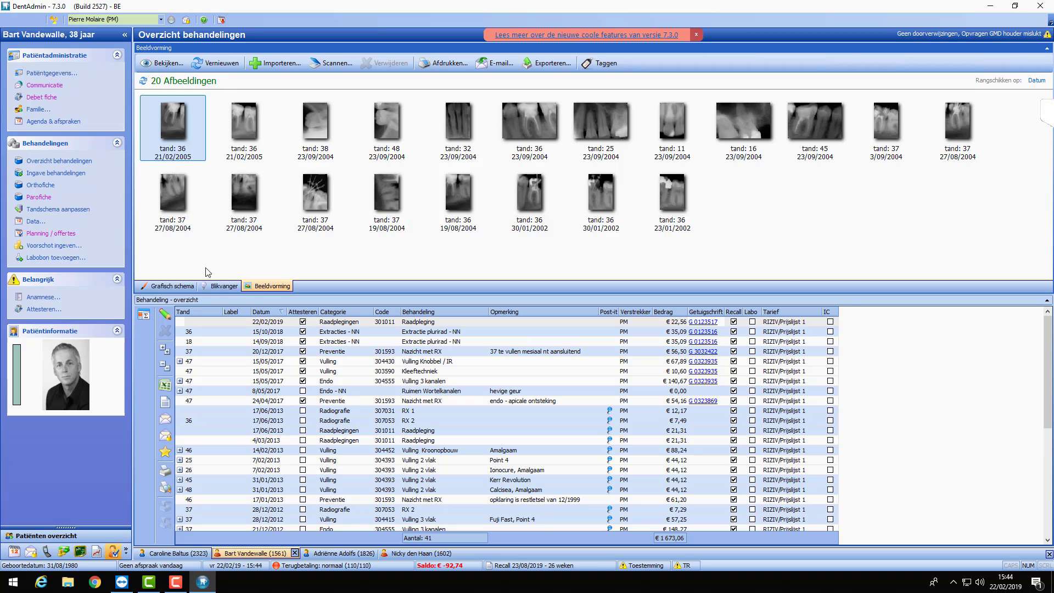
{"action": "left_click", "coordinate": [274, 63]}
Attach the X-rays of teeth 36 (21/02/2005), 38, 48 and 37 (27/08/2004) to a new e-mail and close it without keeping it
{"action": "left_click_drag", "start_coordinate": [964, 169], "coordinate": [190, 127]}
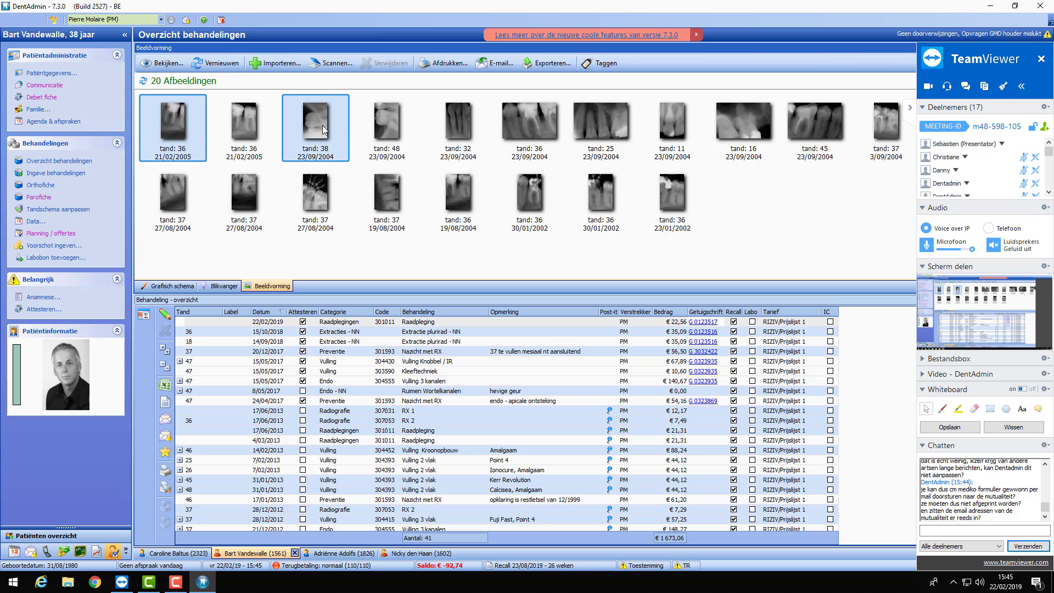
{"action": "left_click", "coordinate": [386, 129], "text": "ctrl"}
{"action": "left_click", "coordinate": [323, 198], "text": "ctrl"}
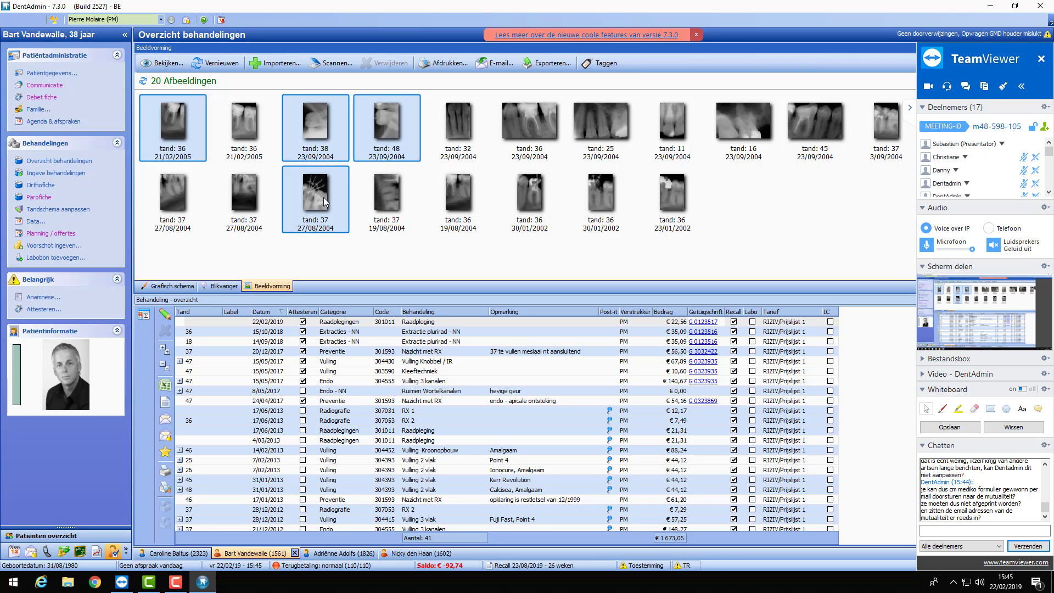
{"action": "left_click", "coordinate": [494, 64]}
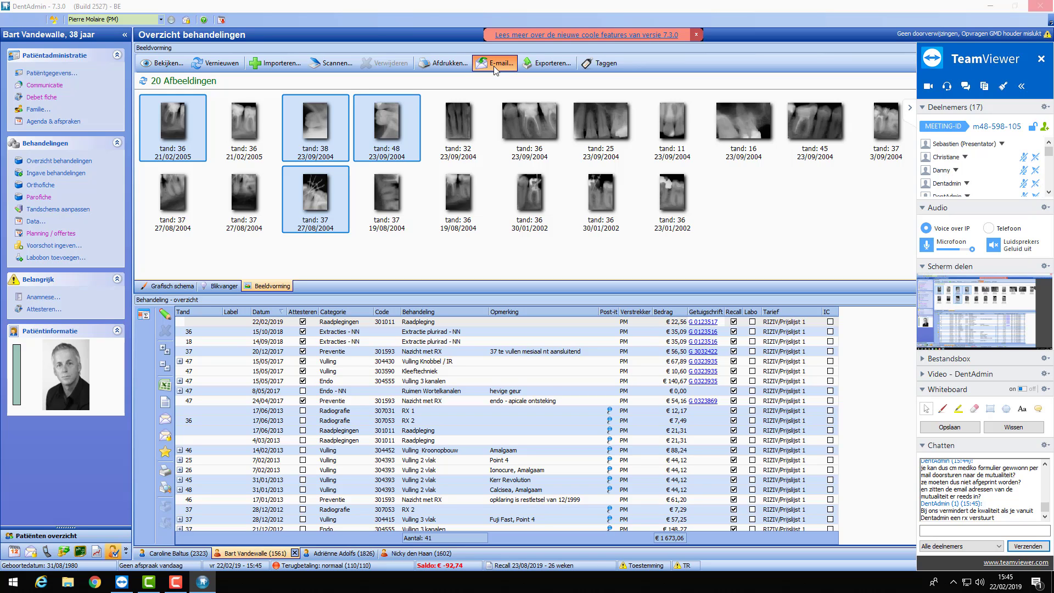
{"action": "left_click", "coordinate": [494, 65]}
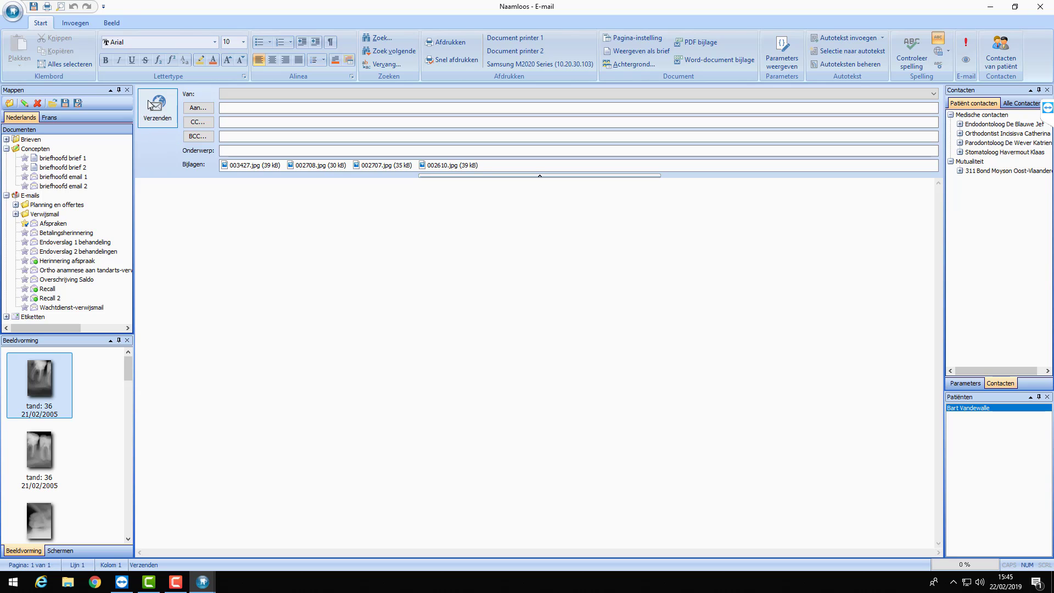
{"action": "left_click", "coordinate": [1050, 4]}
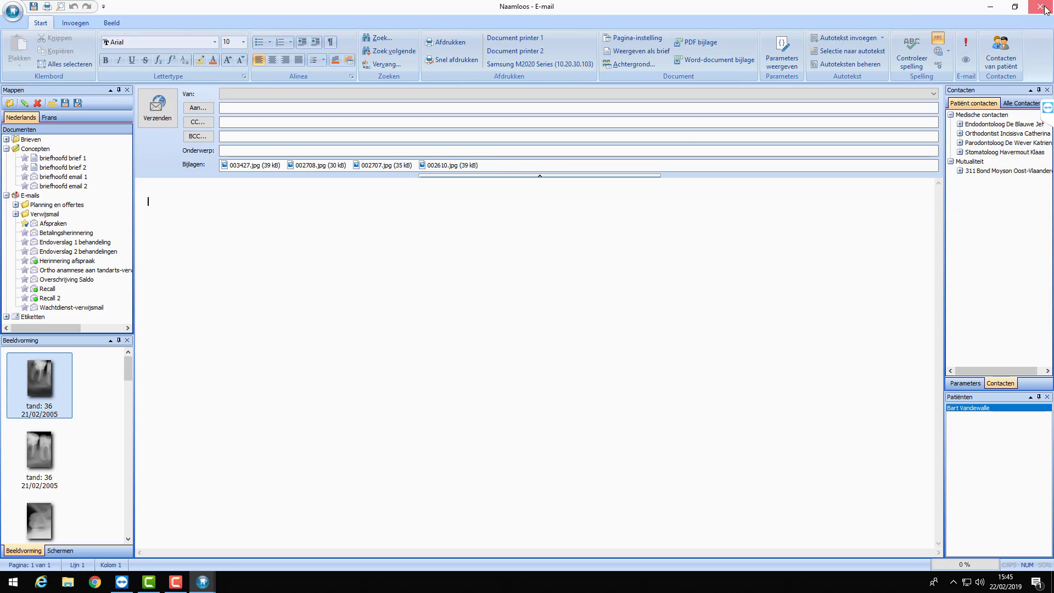
{"action": "left_click", "coordinate": [556, 325]}
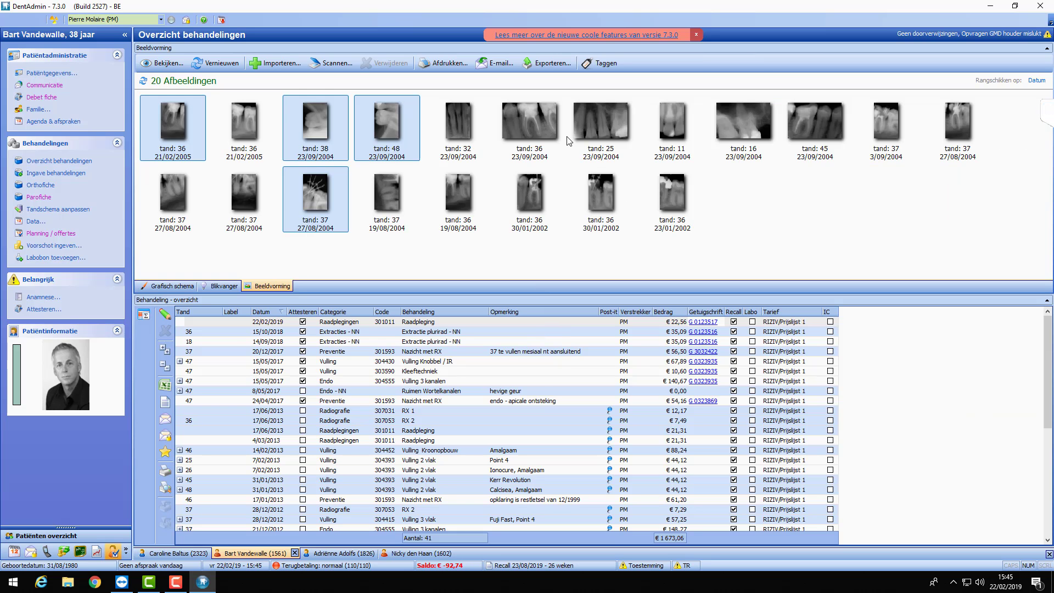
Reopen the Bewijsstuk letter from Communicatie and attach it as a PDF to a new e-mail
{"action": "left_click", "coordinate": [49, 85]}
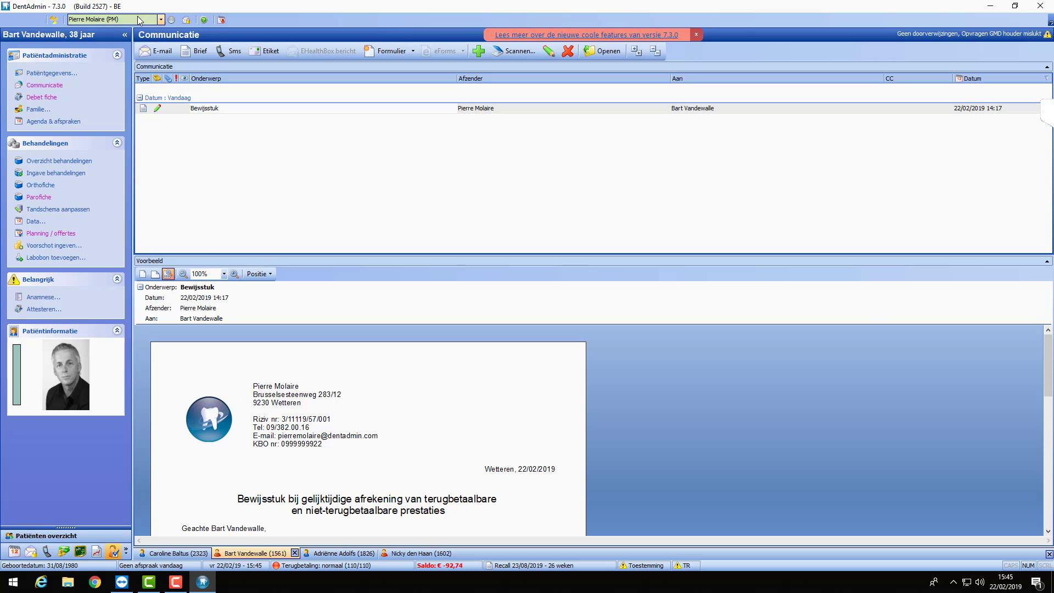
{"action": "left_click", "coordinate": [211, 113]}
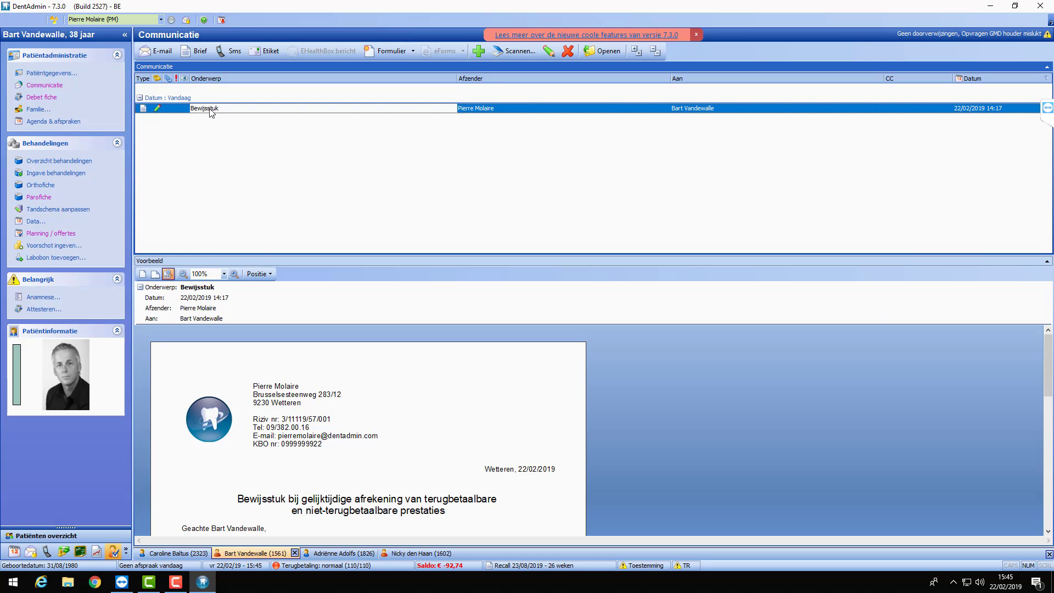
{"action": "double_click", "coordinate": [211, 113]}
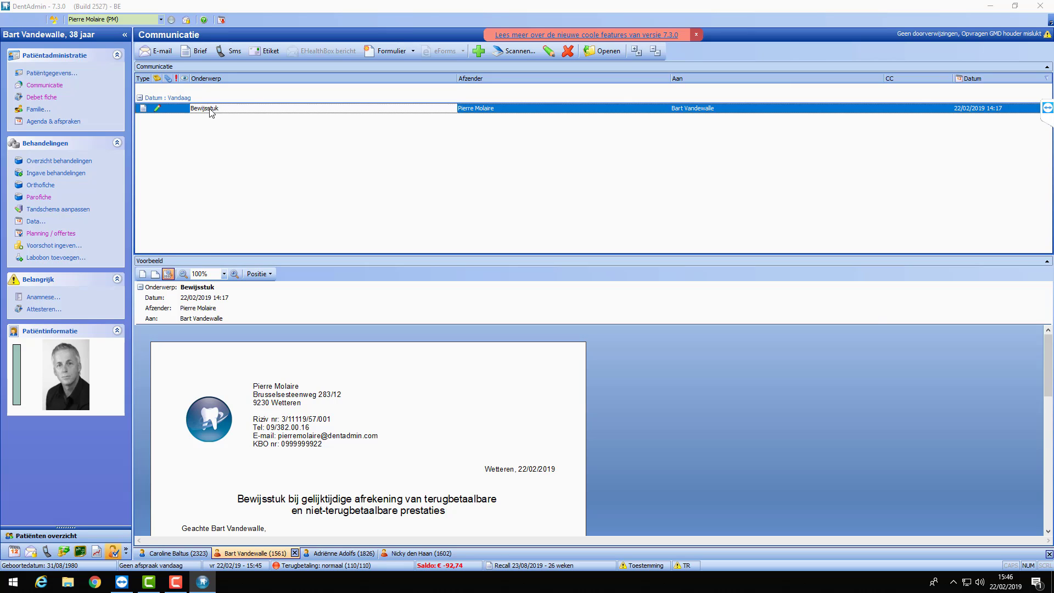
{"action": "double_click", "coordinate": [210, 110]}
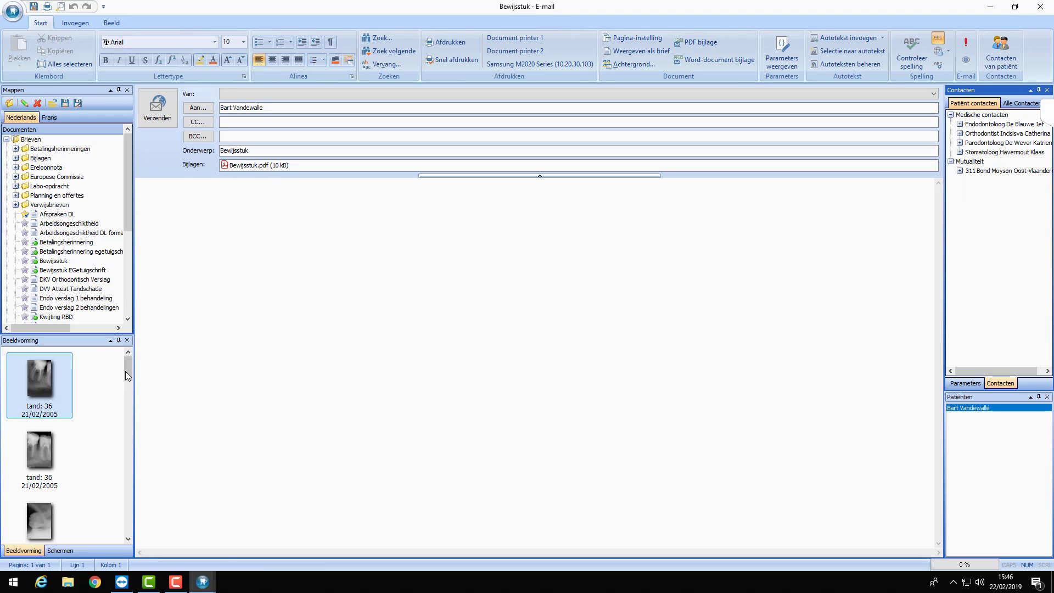
Attach four of the patient's X-rays, including tooth 36 (21/02/2005) and tooth 25 (23/09/2004), to the Bewijsstuk e-mail as attachments
{"action": "mouse_move", "coordinate": [126, 377]}
{"action": "left_mouse_down"}
{"action": "mouse_move", "coordinate": [125, 397]}
{"action": "mouse_move", "coordinate": [121, 357]}
{"action": "left_mouse_up"}
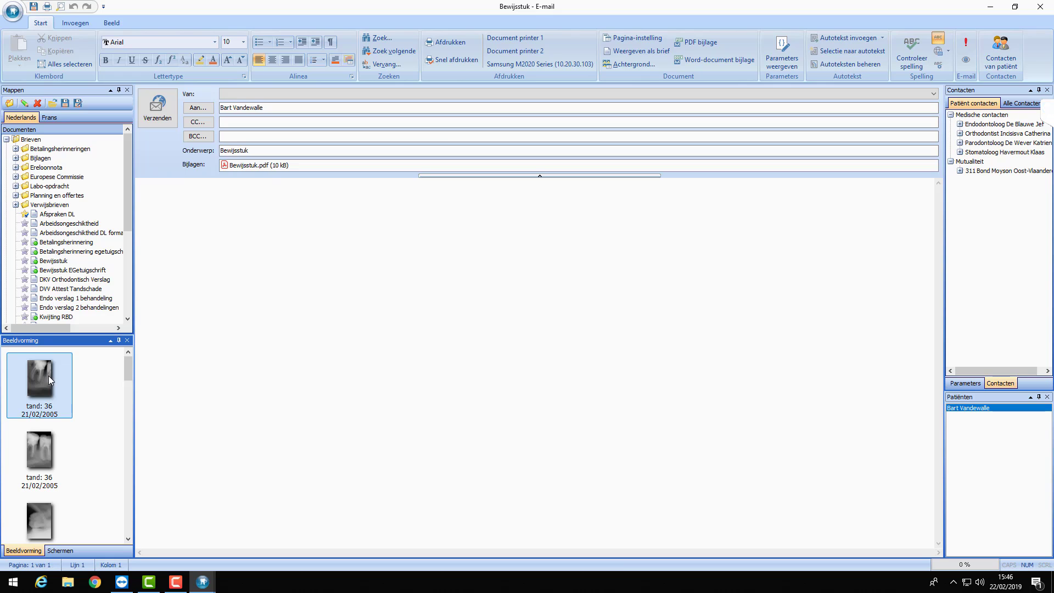
{"action": "left_click_drag", "start_coordinate": [130, 369], "coordinate": [130, 416]}
{"action": "left_click", "coordinate": [38, 455]}
{"action": "left_click", "coordinate": [58, 437]}
{"action": "left_click", "coordinate": [42, 427]}
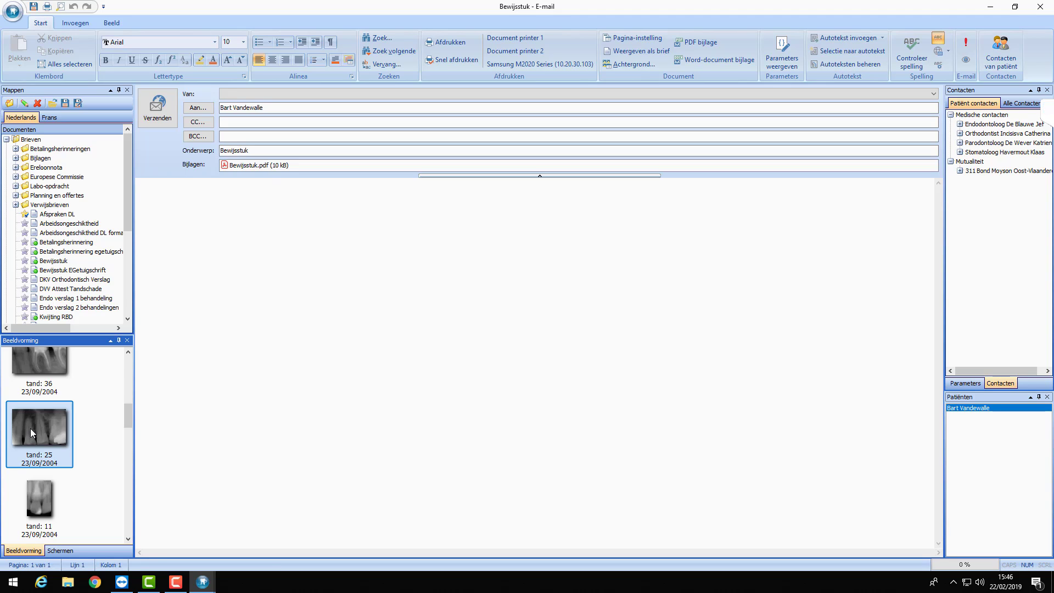
{"action": "left_click_drag", "start_coordinate": [30, 428], "coordinate": [334, 395]}
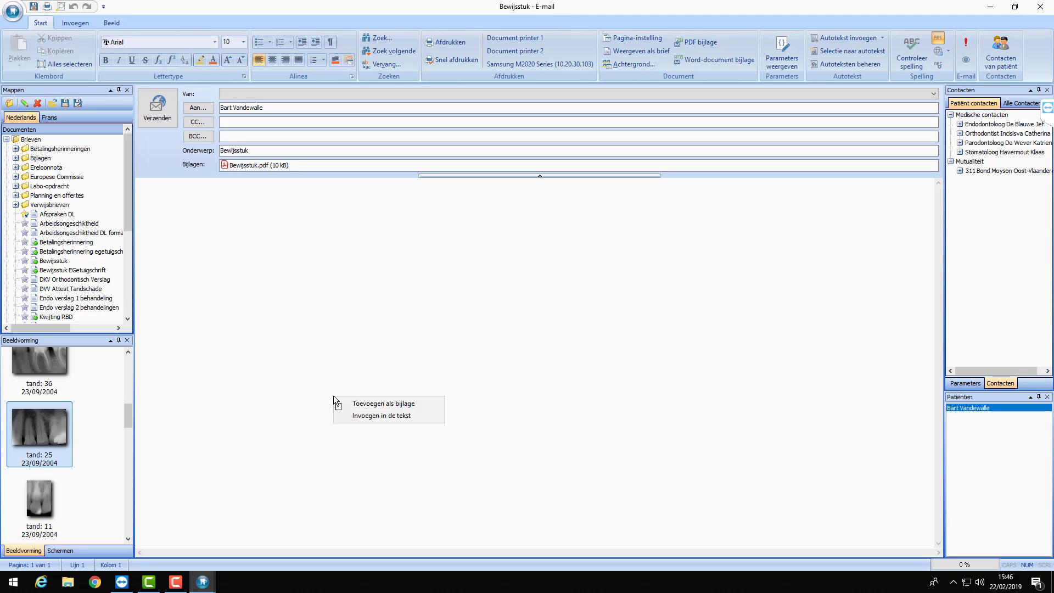
{"action": "left_click", "coordinate": [404, 403]}
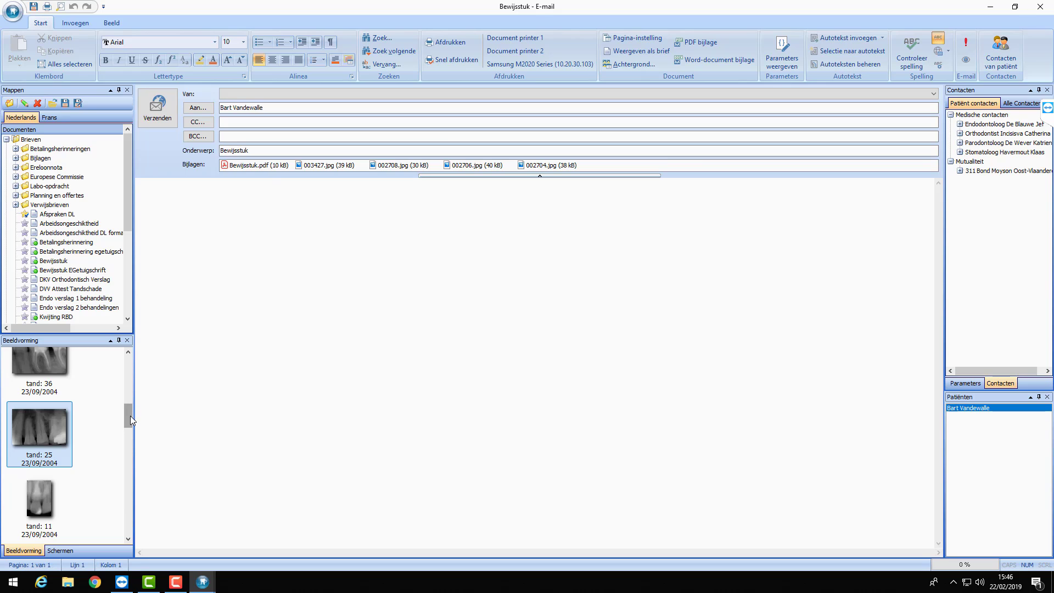
Select all the patient's X-rays in Beeldvorming at once, from tooth 36 (21/02/2005) through tooth 36 (23/01/2002)
{"action": "left_click_drag", "start_coordinate": [131, 416], "coordinate": [126, 373]}
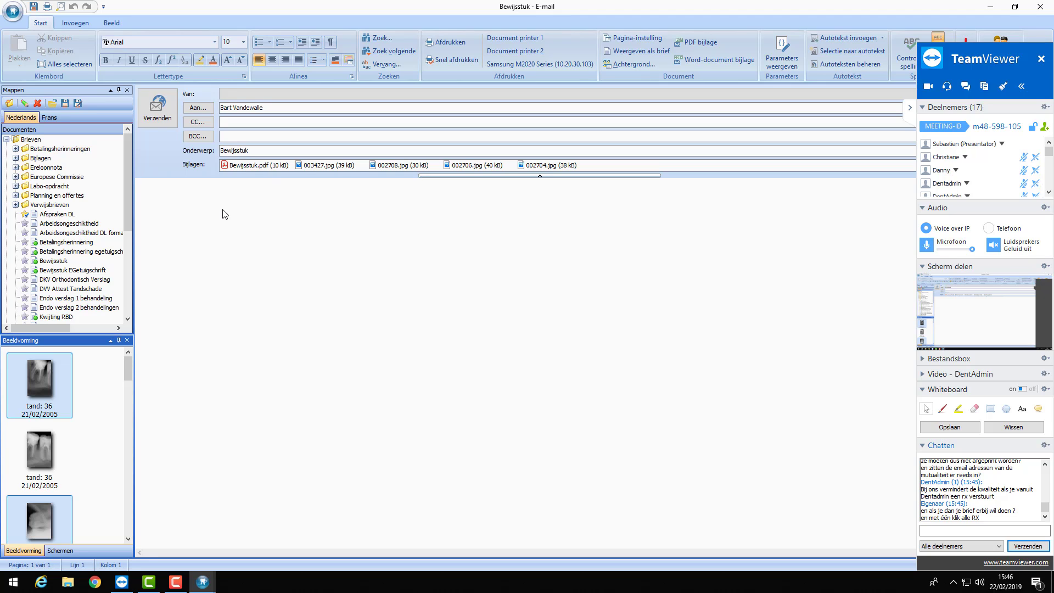
{"action": "left_click", "coordinate": [48, 382]}
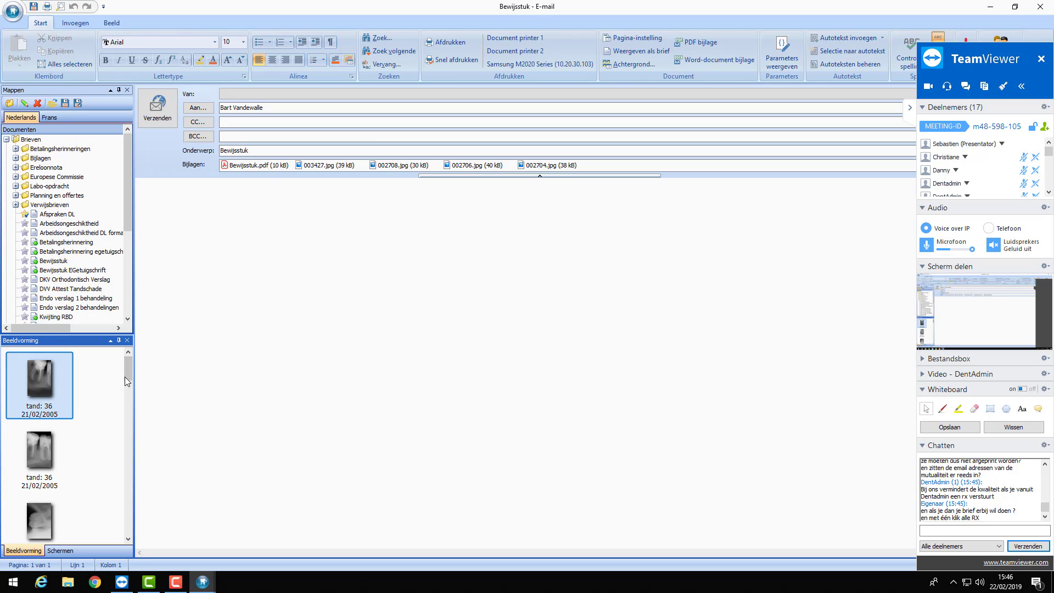
{"action": "scroll", "coordinate": [109, 486], "scroll_direction": "down", "scroll_amount": 5}
{"action": "scroll", "coordinate": [108, 486], "scroll_direction": "down", "scroll_amount": 5}
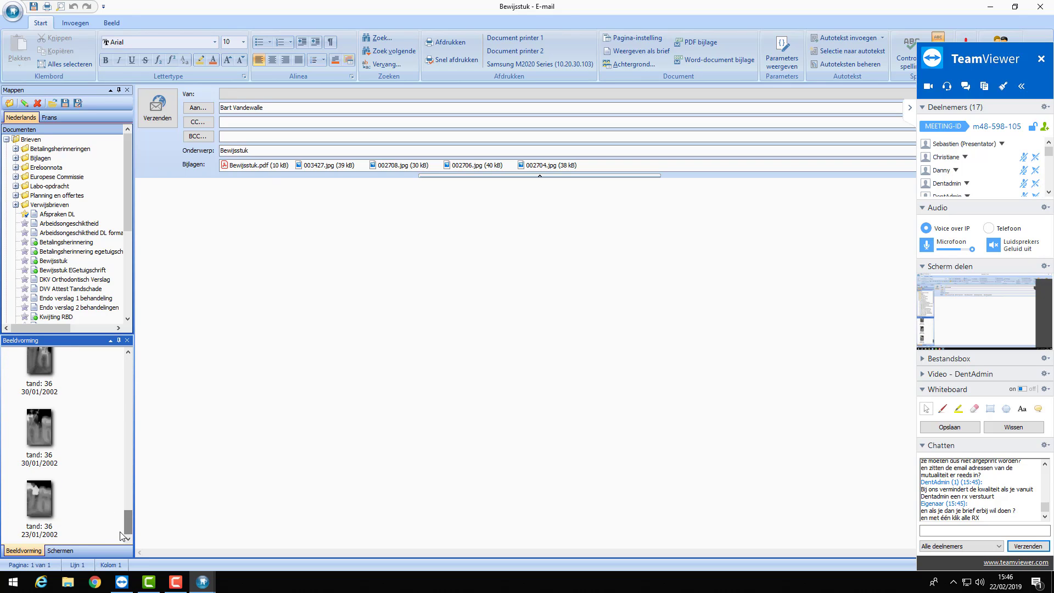
{"action": "left_click", "coordinate": [34, 505], "text": "shift"}
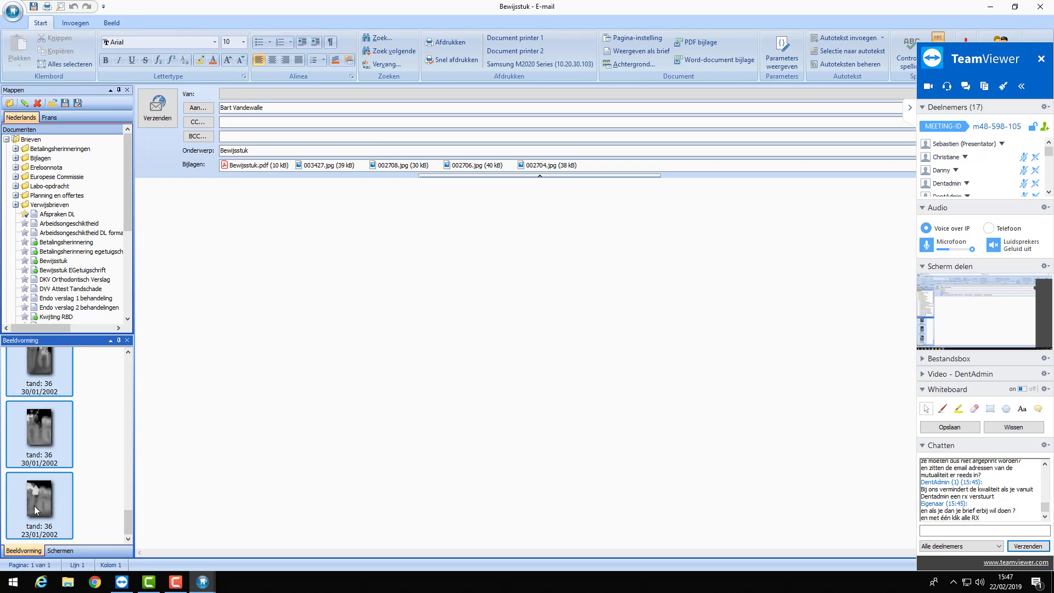
{"action": "left_click_drag", "start_coordinate": [34, 506], "coordinate": [63, 491]}
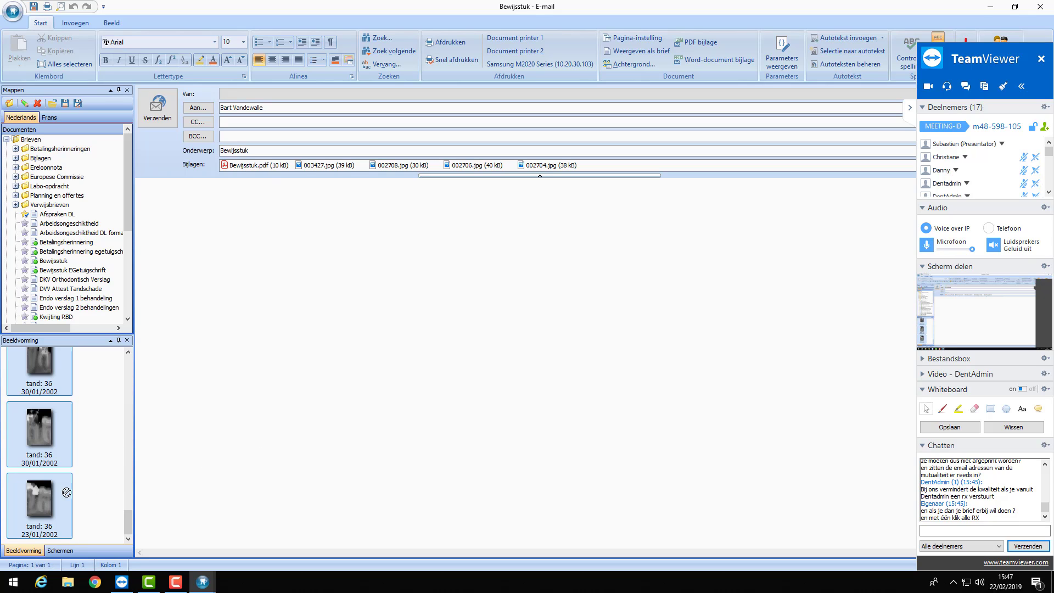
{"action": "left_click", "coordinate": [128, 524]}
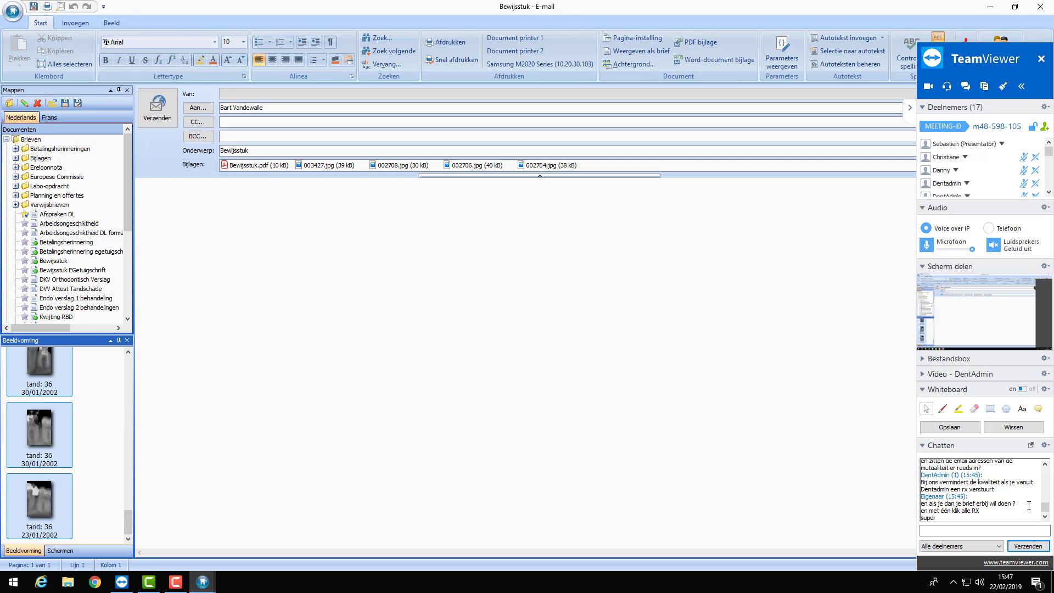
Read the chat questions about e-mailing forms to the mutualiteit, collapse the meeting panel and close the e-mail without keeping it
{"action": "scroll", "coordinate": [1024, 506], "scroll_direction": "up", "scroll_amount": 5}
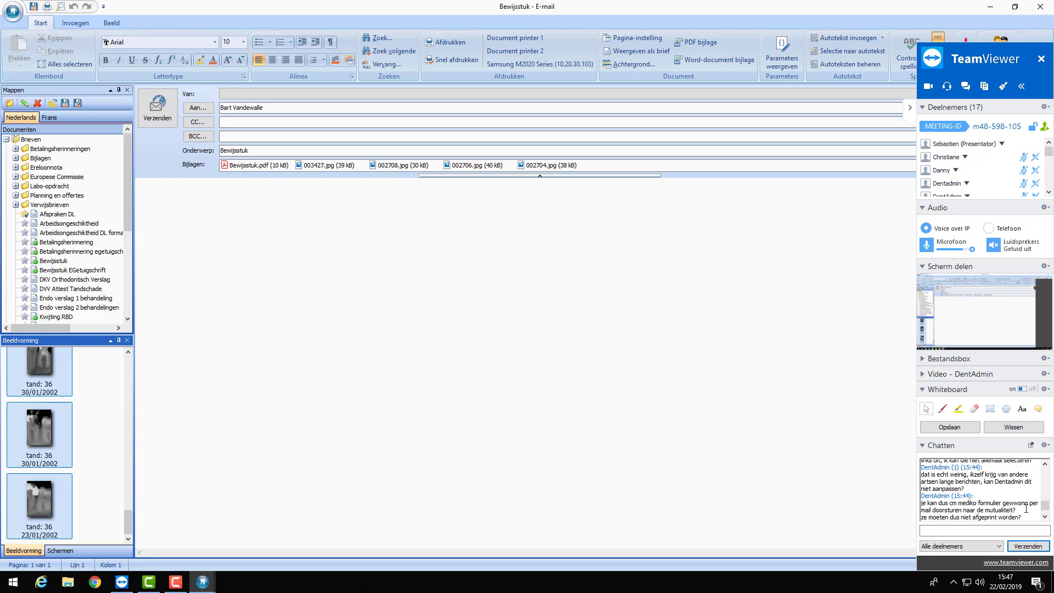
{"action": "scroll", "coordinate": [1026, 509], "scroll_direction": "up", "scroll_amount": 1}
{"action": "scroll", "coordinate": [1025, 489], "scroll_direction": "down", "scroll_amount": 2}
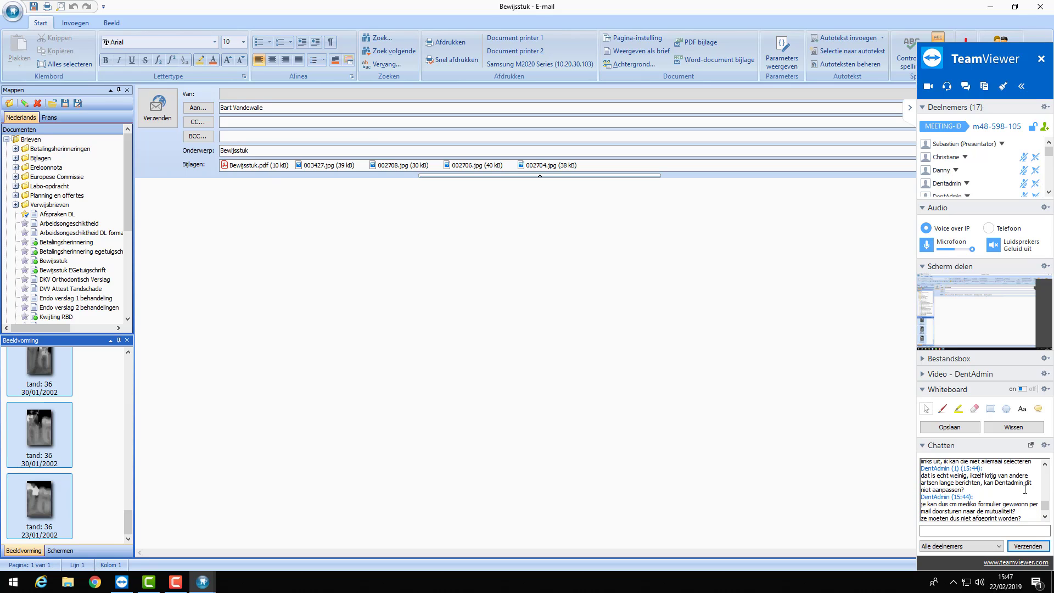
{"action": "scroll", "coordinate": [1024, 489], "scroll_direction": "up", "scroll_amount": 2}
{"action": "scroll", "coordinate": [1024, 489], "scroll_direction": "down", "scroll_amount": 2}
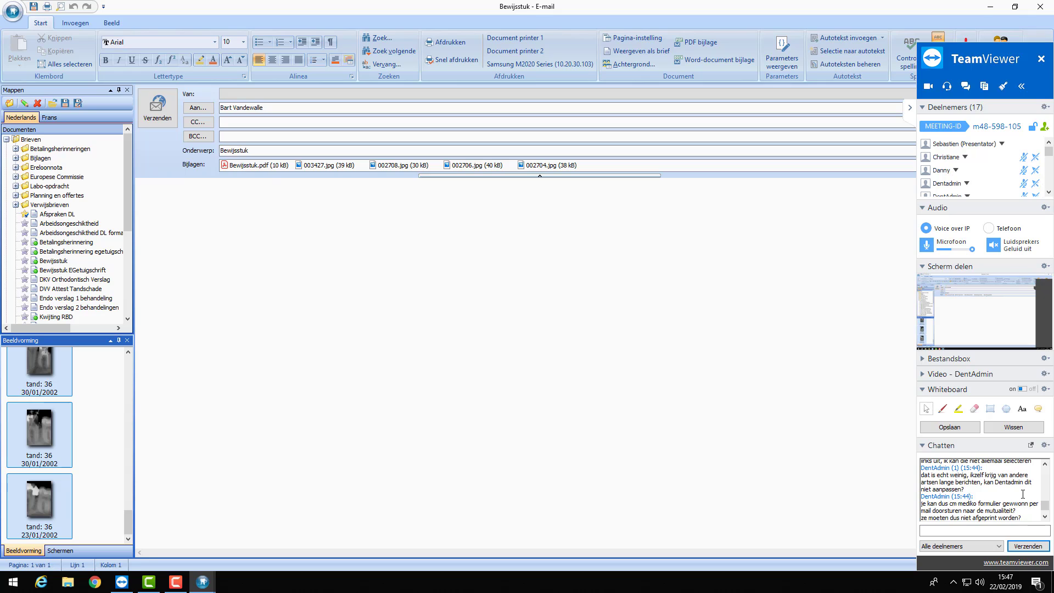
{"action": "scroll", "coordinate": [1022, 494], "scroll_direction": "down", "scroll_amount": 1}
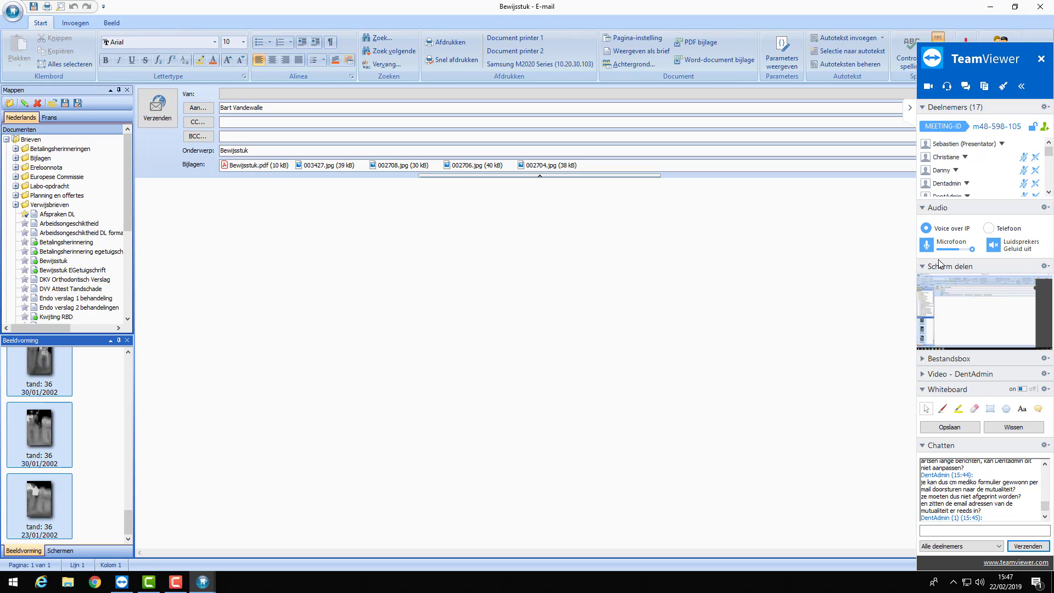
{"action": "left_click", "coordinate": [912, 113]}
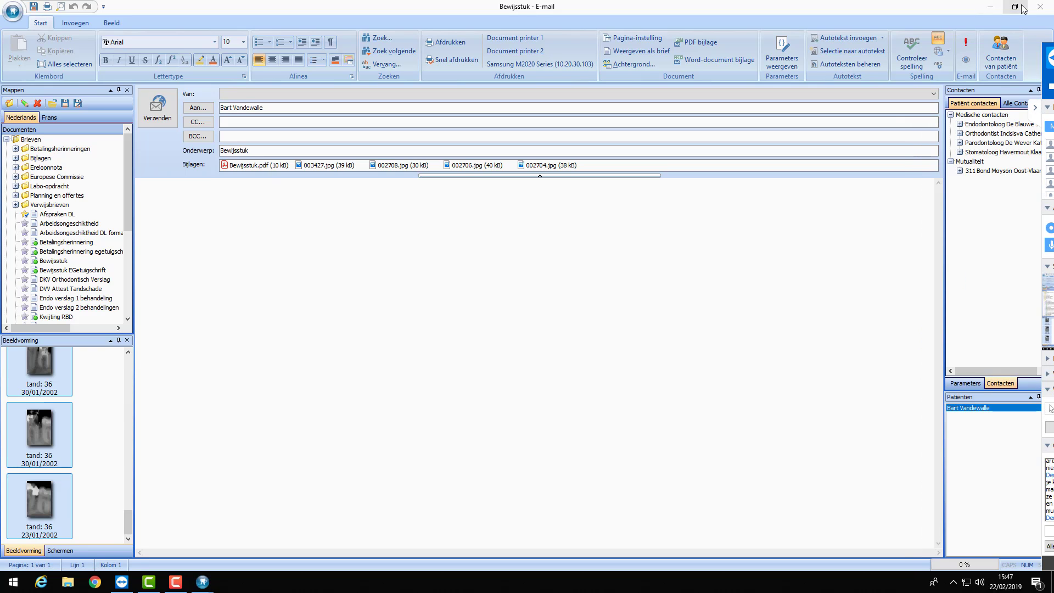
{"action": "left_click", "coordinate": [549, 328]}
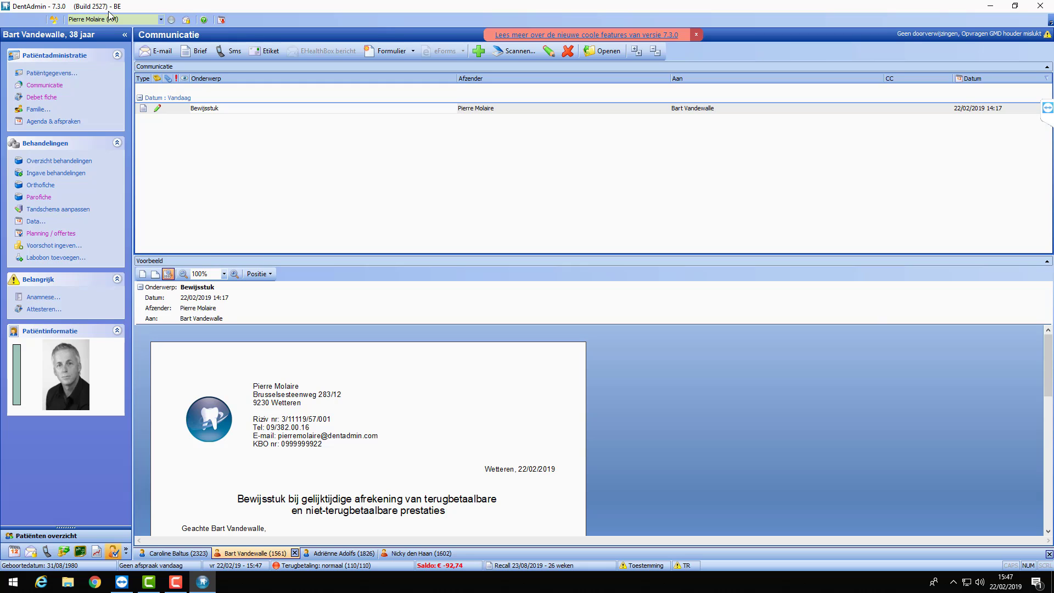
Examine the e-mail addresses of the Mutualiteiten in the maximized Contacten window, and close it
{"action": "left_click", "coordinate": [15, 22]}
{"action": "mouse_move", "coordinate": [23, 24]}
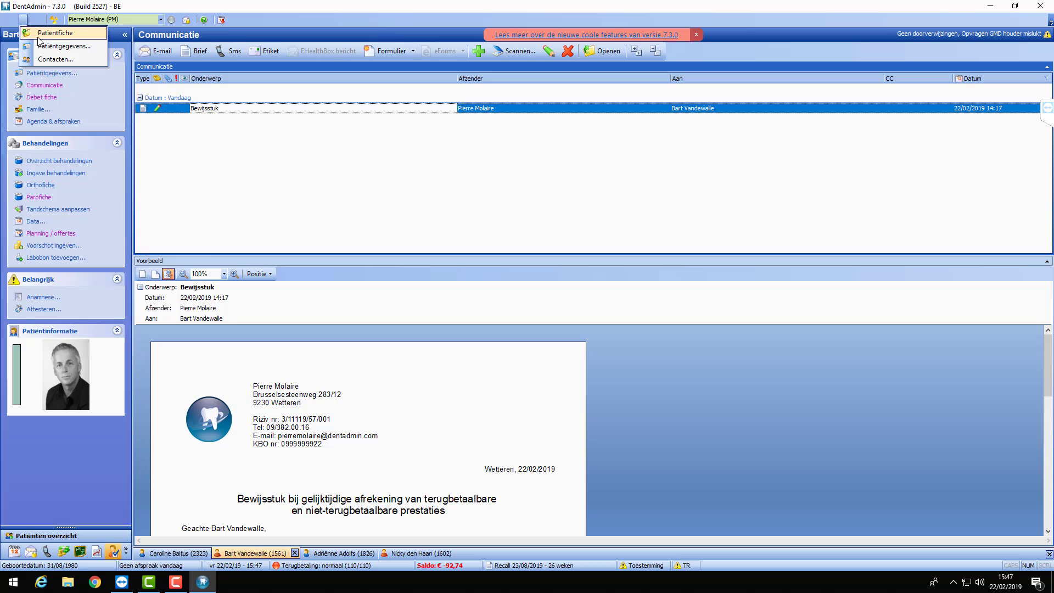
{"action": "left_click", "coordinate": [49, 58]}
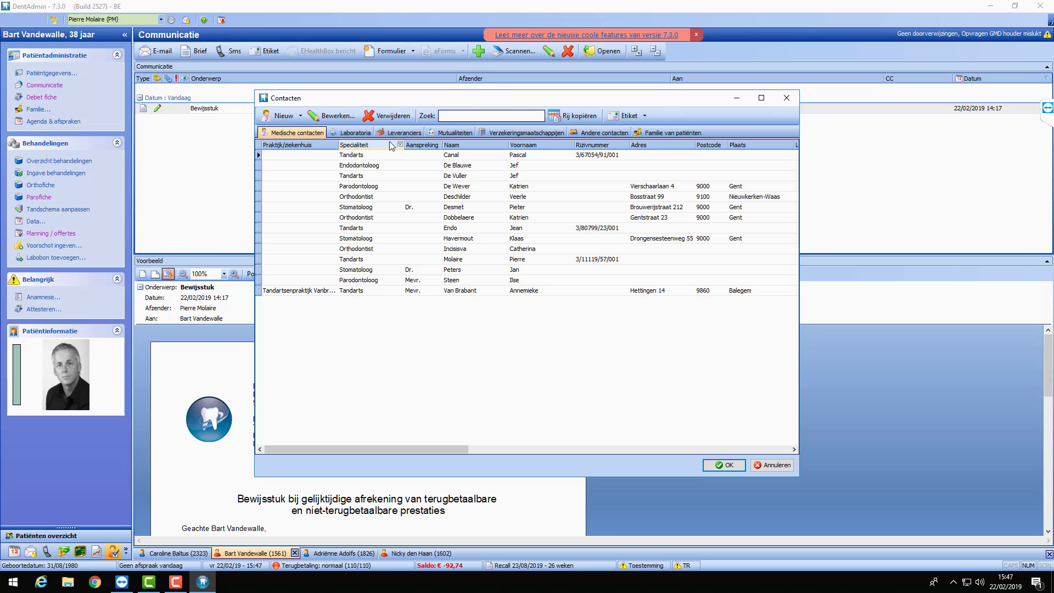
{"action": "left_click", "coordinate": [470, 134]}
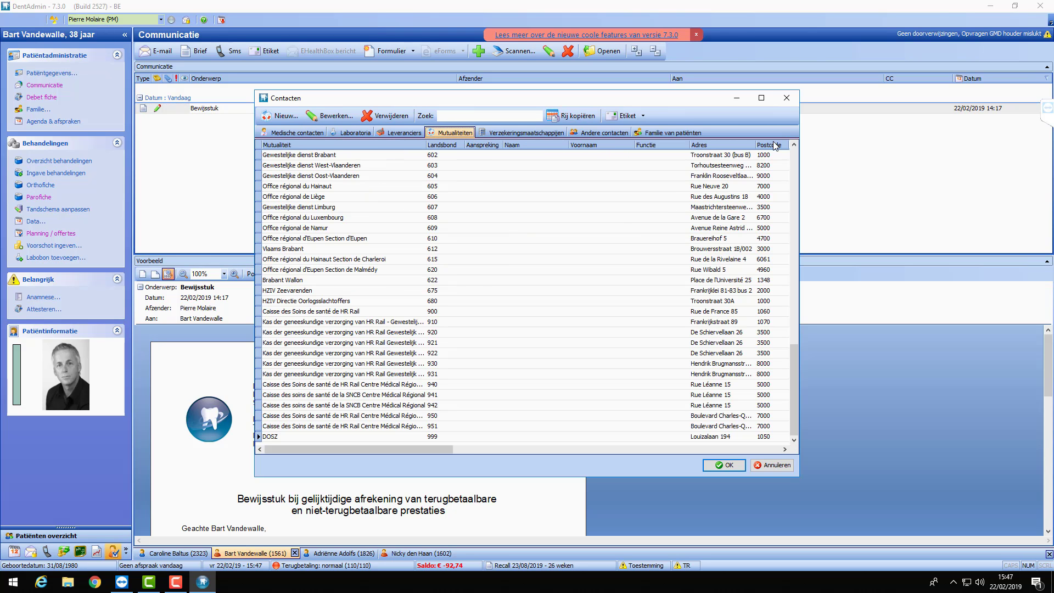
{"action": "left_click", "coordinate": [762, 98]}
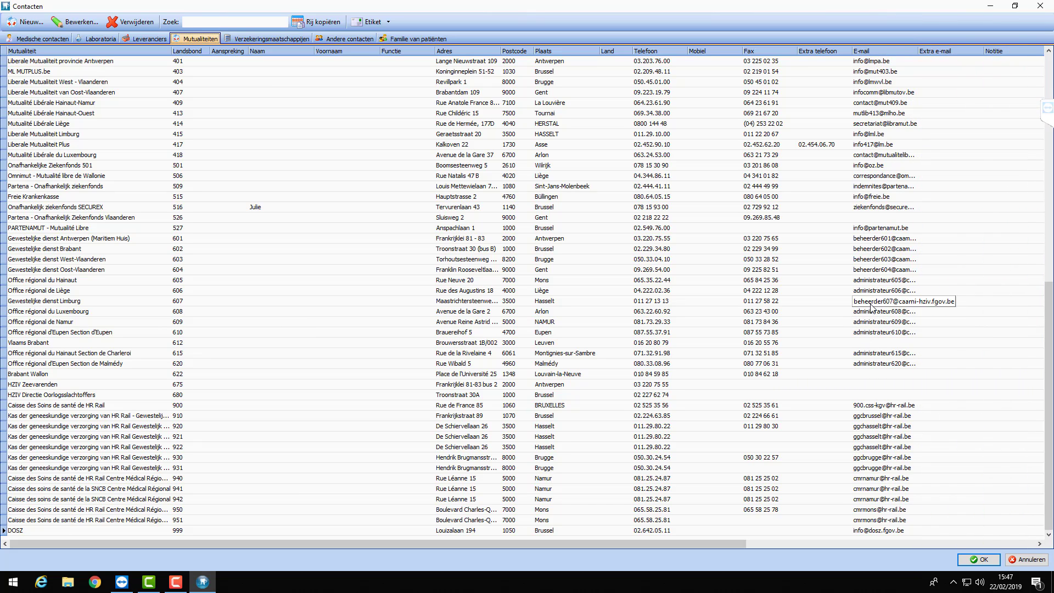
{"action": "scroll", "coordinate": [871, 311], "scroll_direction": "up", "scroll_amount": 8}
{"action": "scroll", "coordinate": [871, 311], "scroll_direction": "up", "scroll_amount": 6}
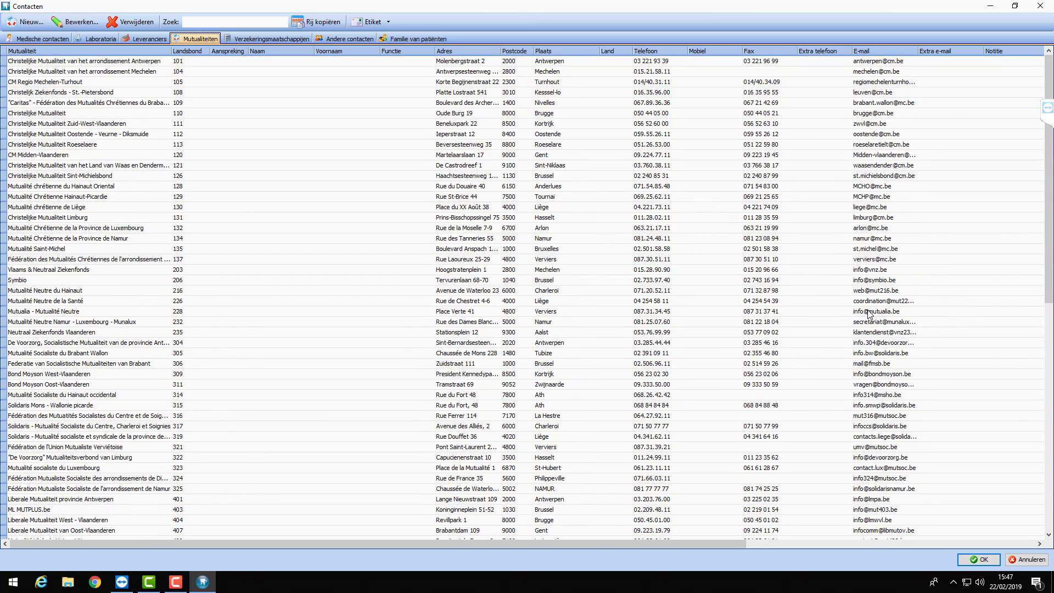
{"action": "left_click", "coordinate": [1014, 6]}
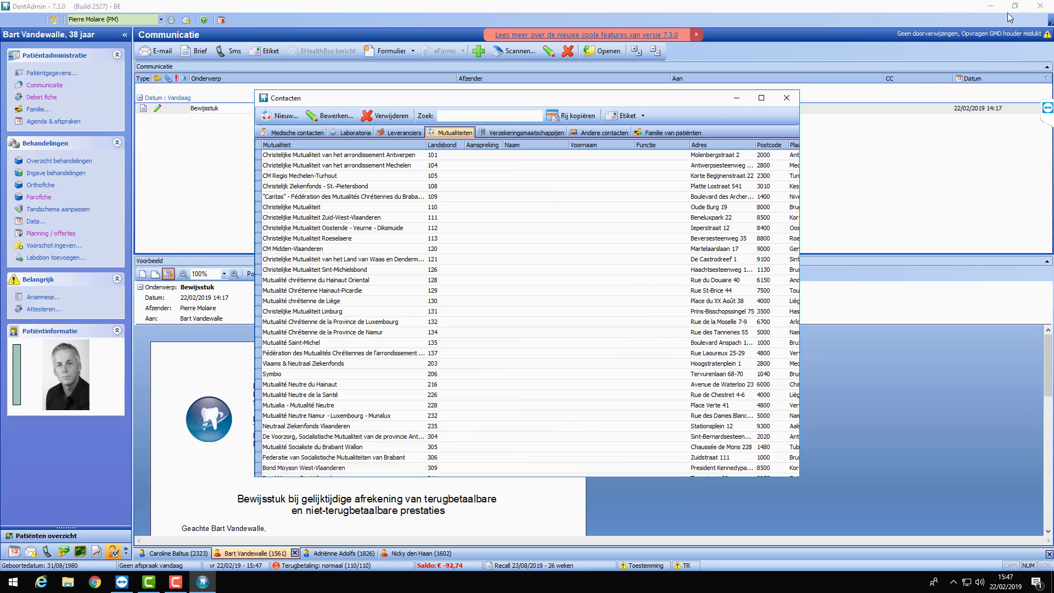
{"action": "left_click", "coordinate": [786, 98]}
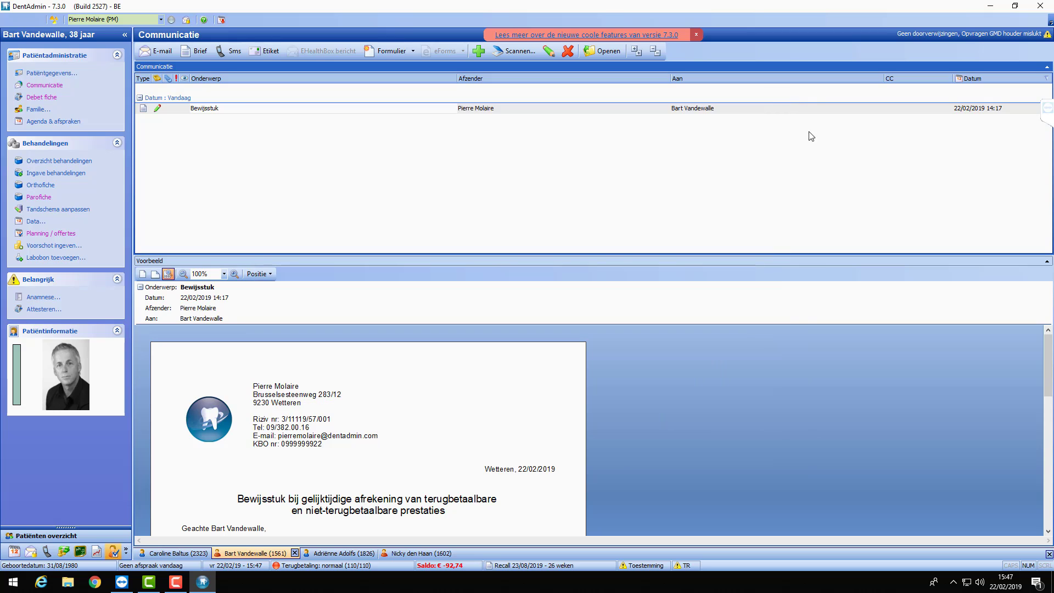
Expand the meeting panel and read the chat messages about planning and quotes and about the quality of e-mailed X-rays
{"action": "left_click", "coordinate": [1046, 107]}
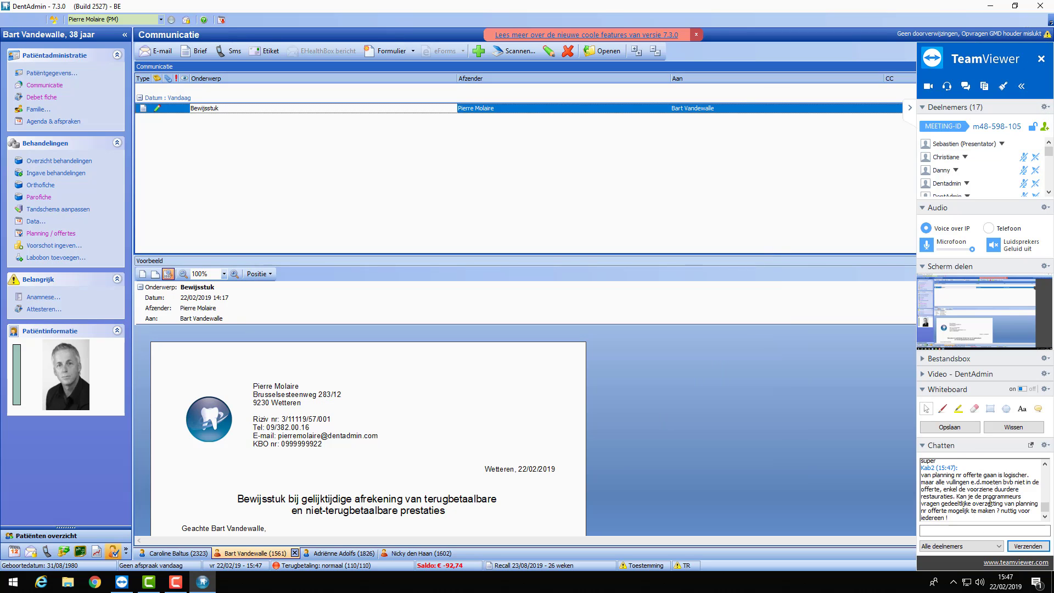
{"action": "scroll", "coordinate": [996, 481], "scroll_direction": "up", "scroll_amount": 3}
{"action": "scroll", "coordinate": [996, 481], "scroll_direction": "down", "scroll_amount": 2}
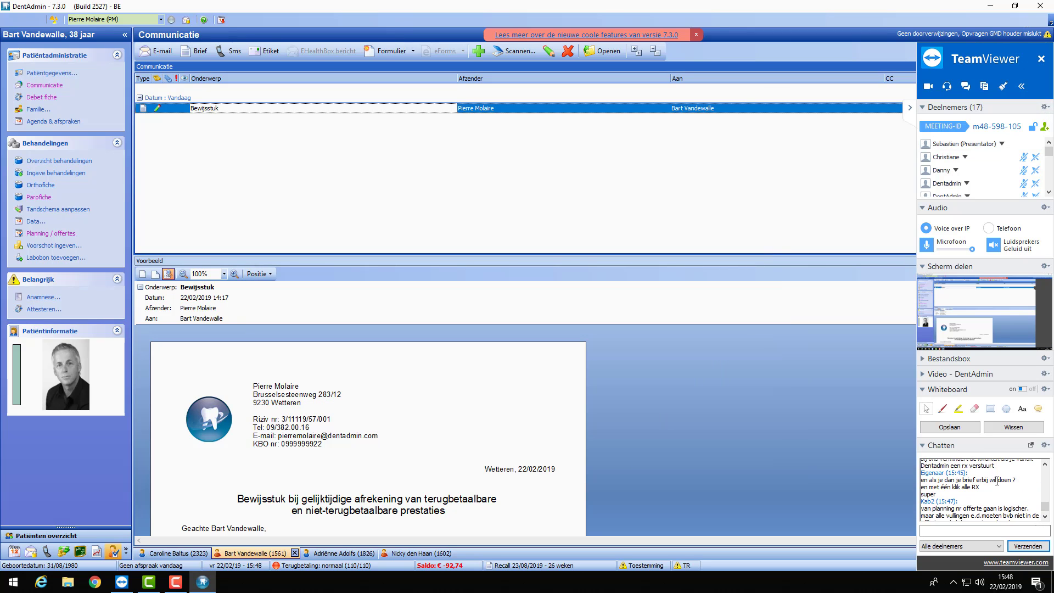
{"action": "scroll", "coordinate": [996, 480], "scroll_direction": "up", "scroll_amount": 2}
{"action": "scroll", "coordinate": [997, 482], "scroll_direction": "up", "scroll_amount": 3}
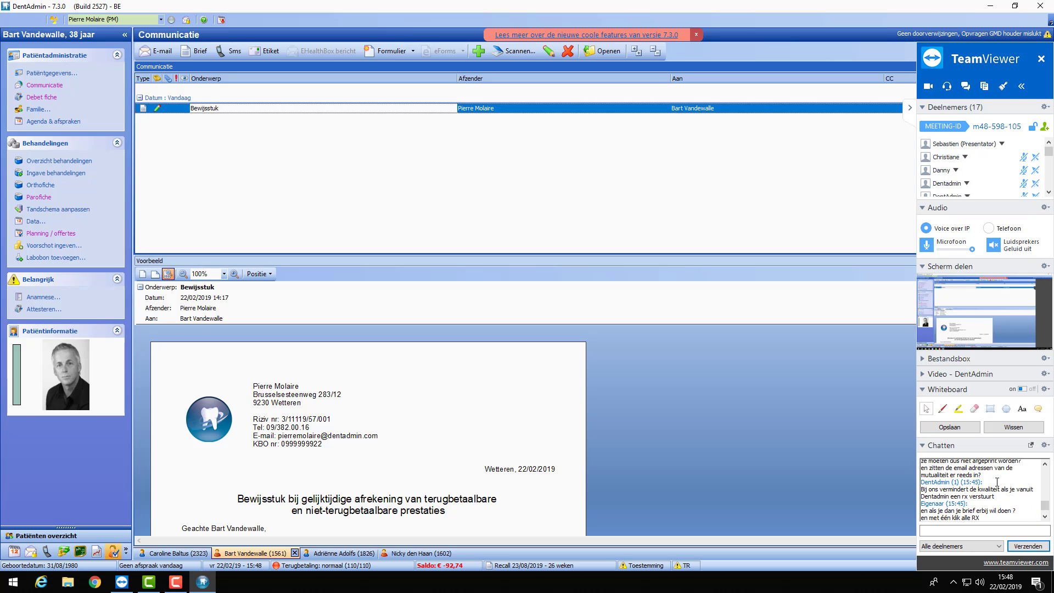
{"action": "scroll", "coordinate": [997, 483], "scroll_direction": "down", "scroll_amount": 2}
Open the treatment overview and select only the X-ray of tooth 36 (21/02/2005)
{"action": "left_click", "coordinate": [60, 161]}
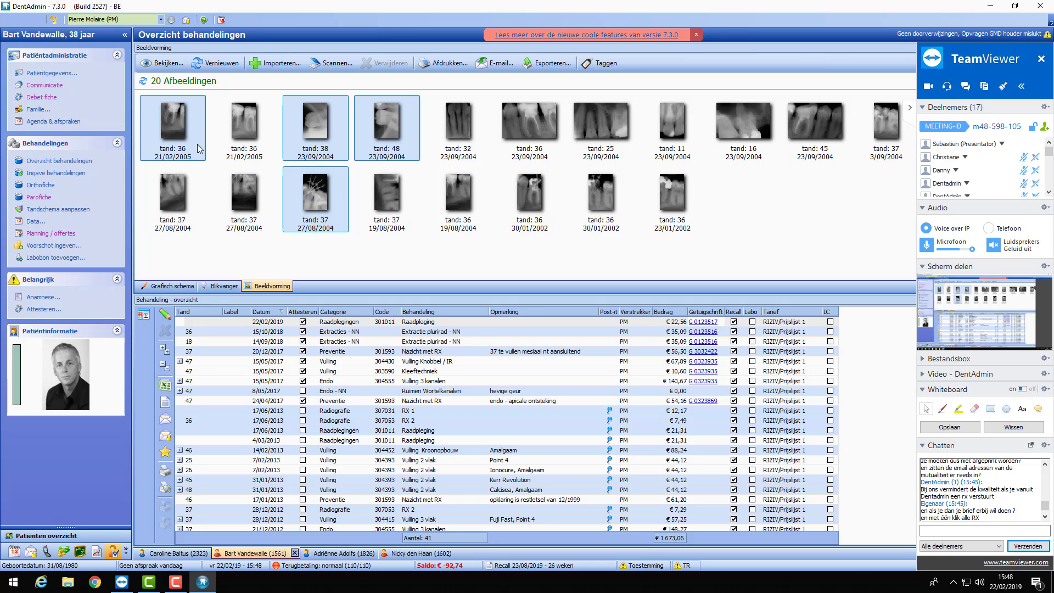
{"action": "left_click", "coordinate": [197, 144]}
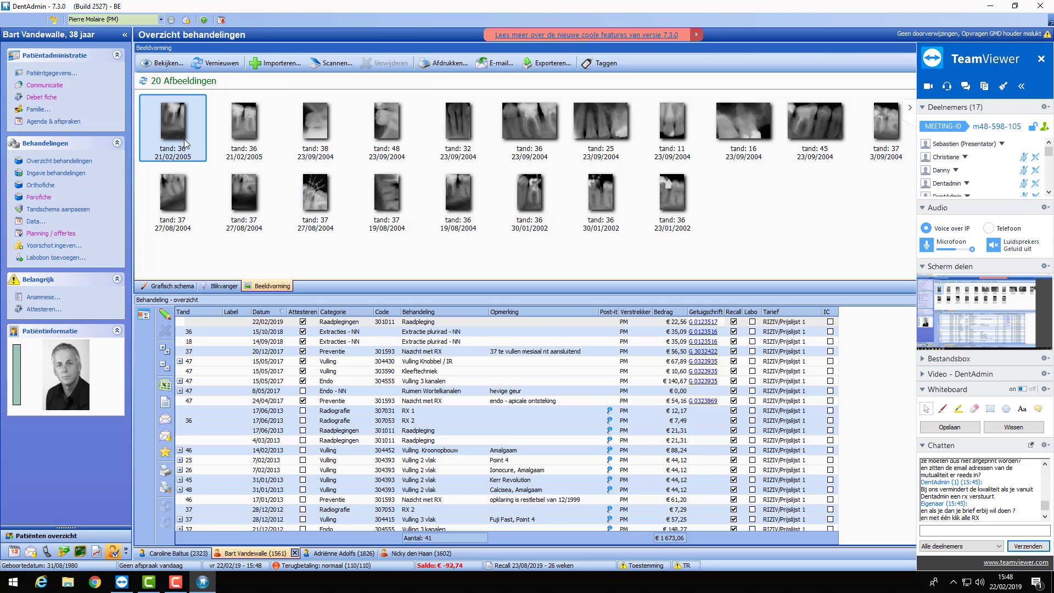